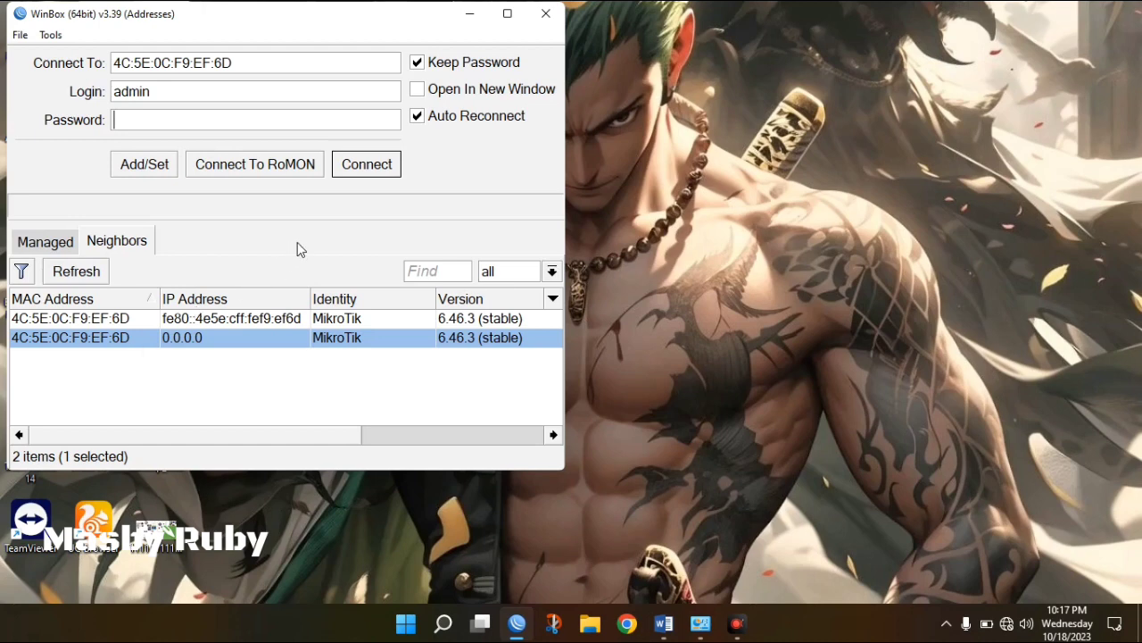
# Connect to the hAP lite router from Neighbors, maximize WinBox, and bring up the Word exam document.
pyautogui.click(124, 345)
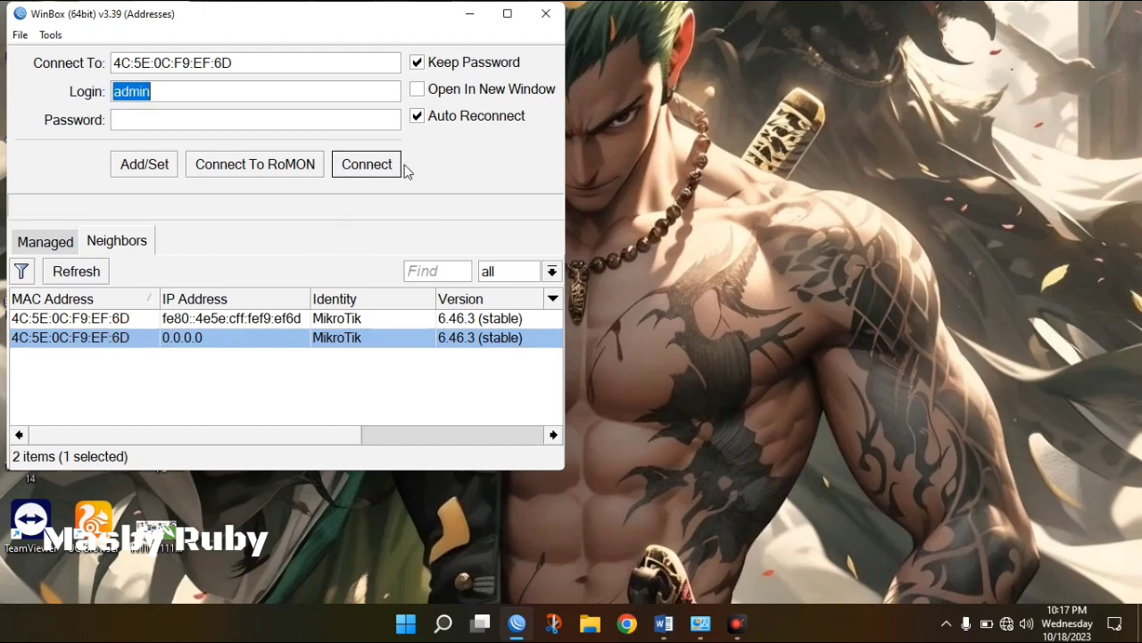
pyautogui.click(377, 166)
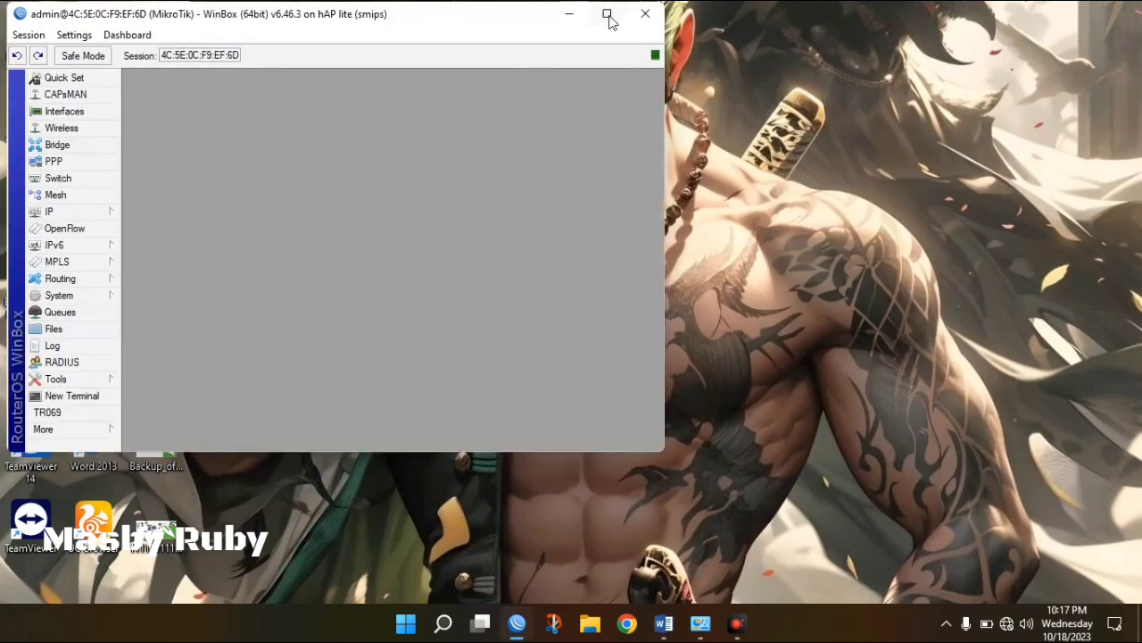
pyautogui.click(608, 14)
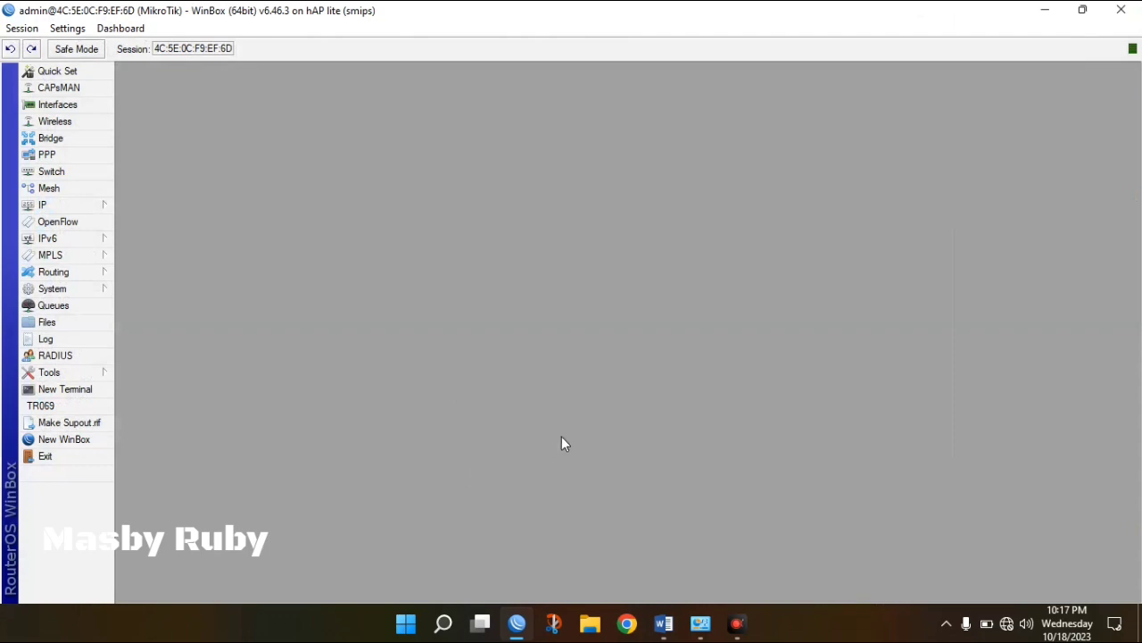
pyautogui.click(663, 623)
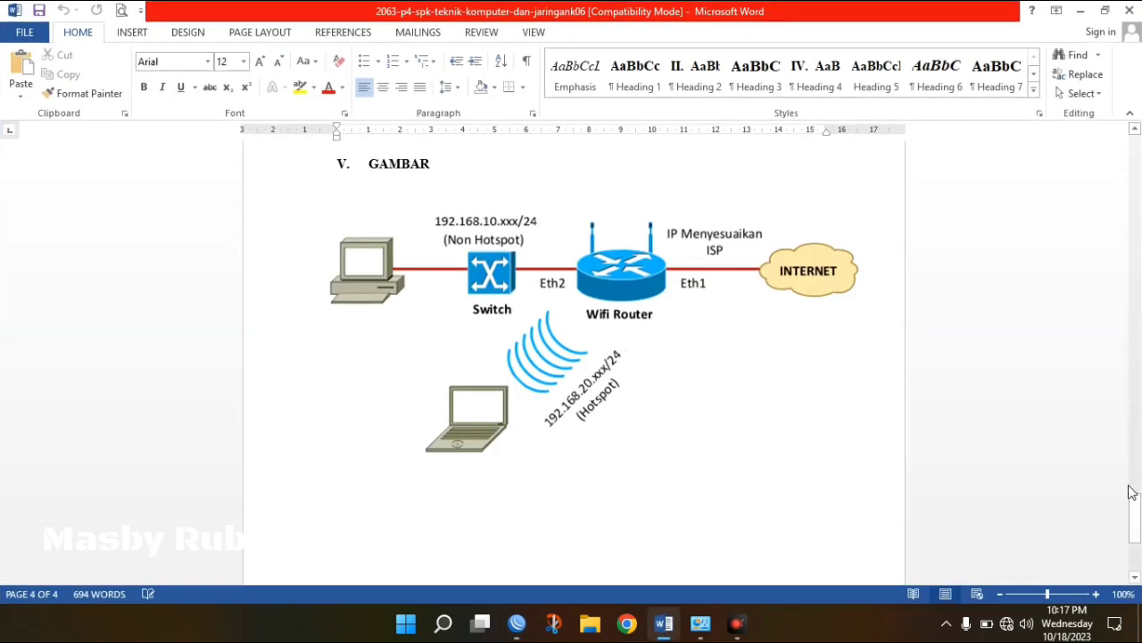
# Scroll the exam document to page 2's Konfigurasi Wifi Router list (NAT, Ether2, DHCP, WLAN1).
pyautogui.moveTo(1136, 510); pyautogui.dragTo(1136, 175)
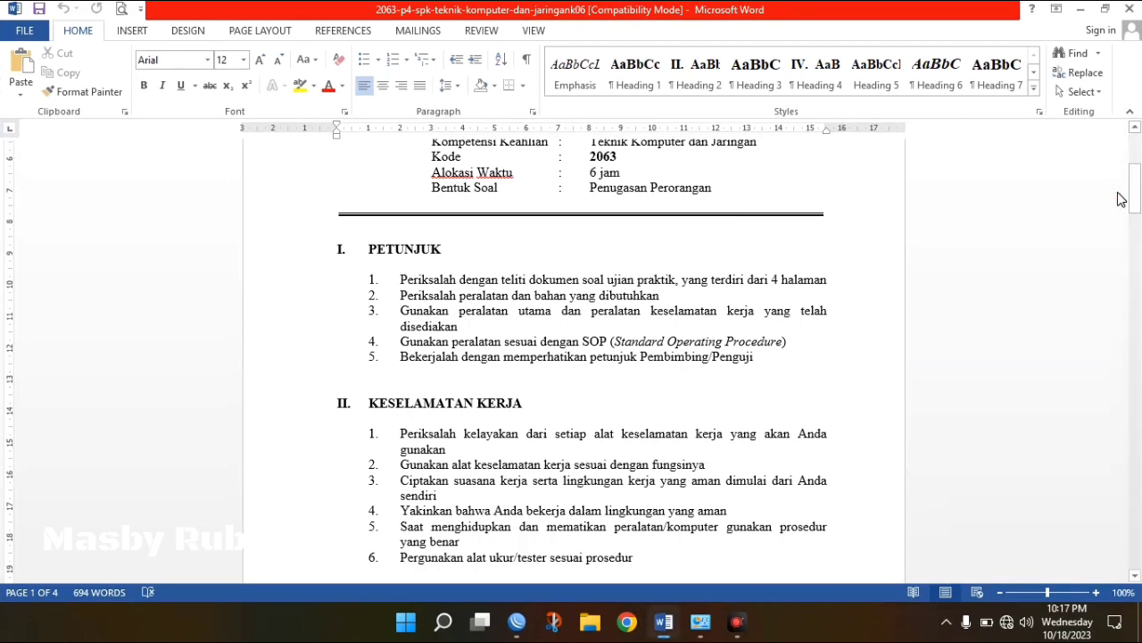
pyautogui.moveTo(1134, 193); pyautogui.dragTo(1136, 185)
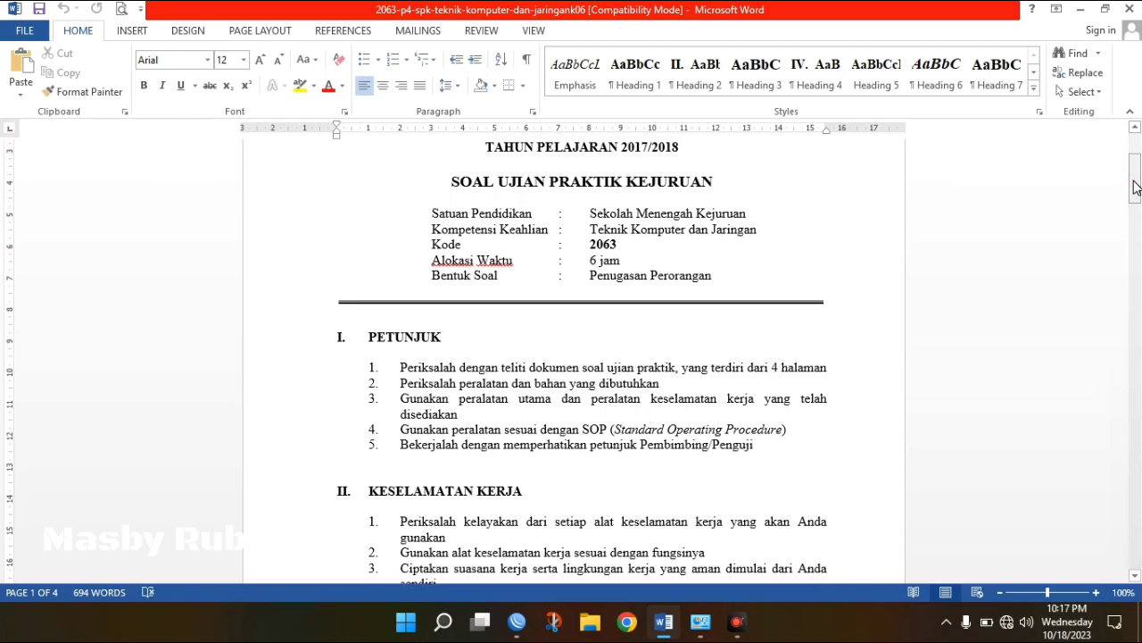
pyautogui.moveTo(1136, 185); pyautogui.dragTo(1137, 321)
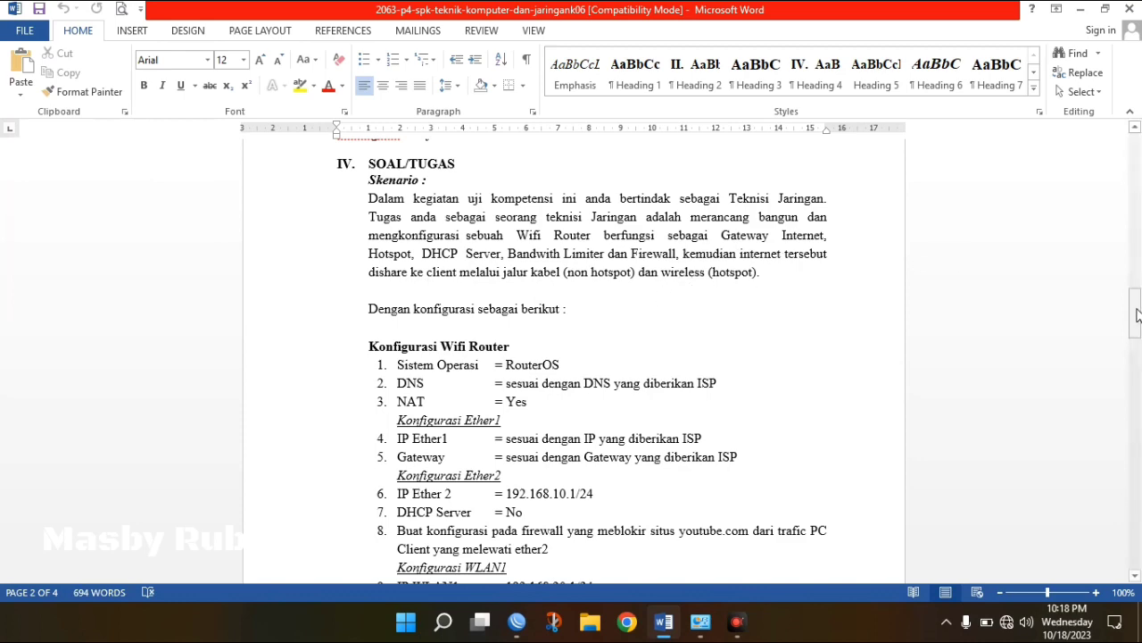
pyautogui.moveTo(1137, 314); pyautogui.dragTo(1136, 330)
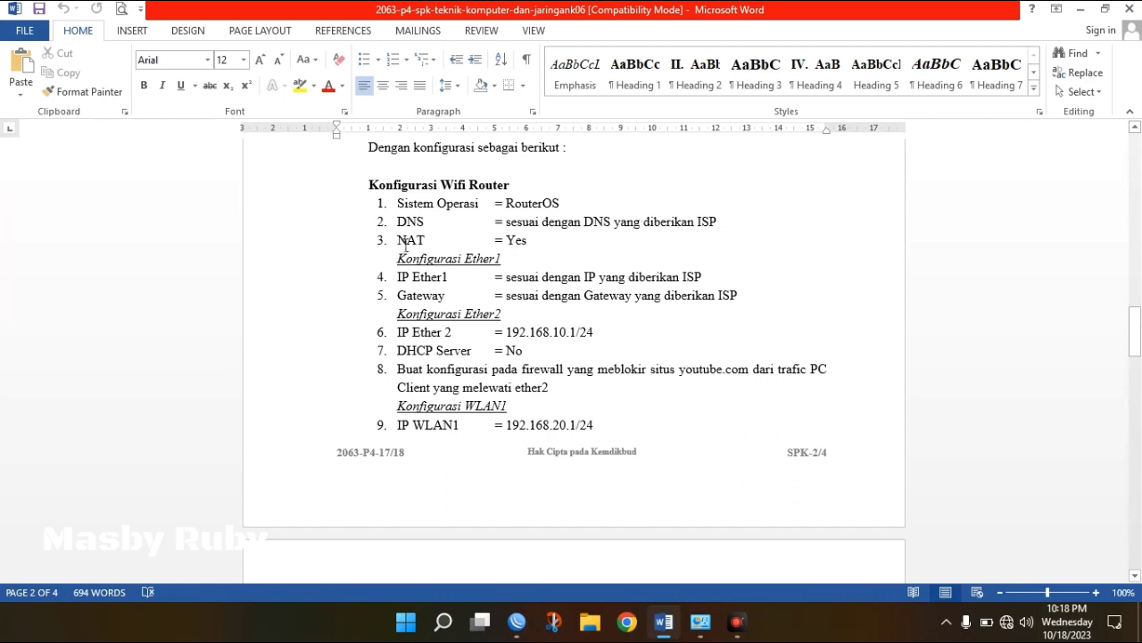
pyautogui.click(536, 242)
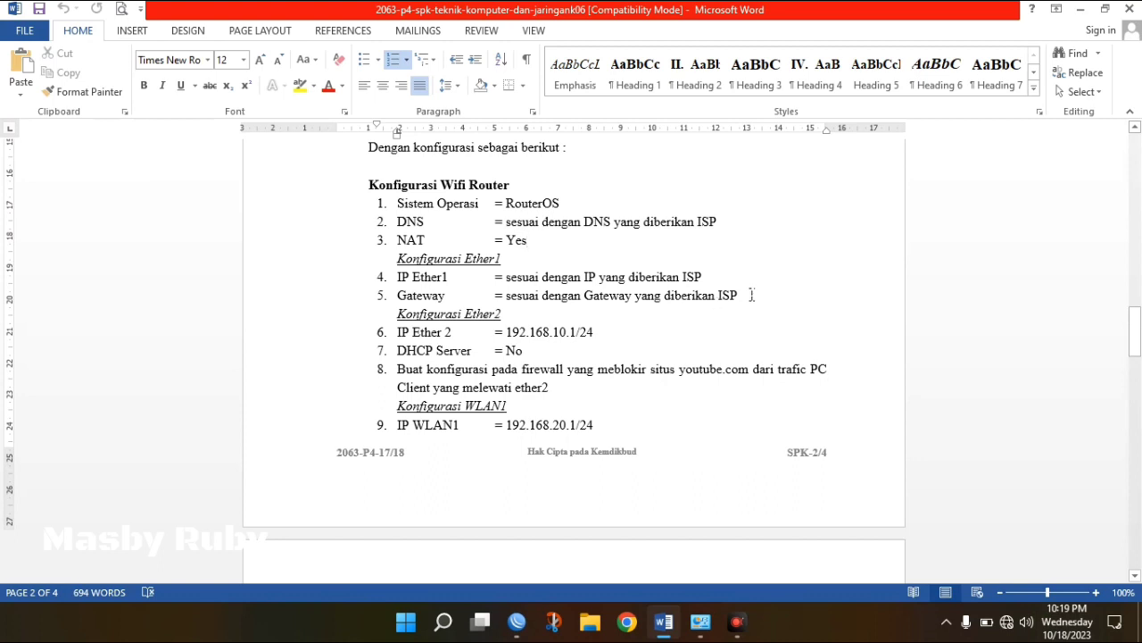
pyautogui.click(752, 294)
pyautogui.click(516, 623)
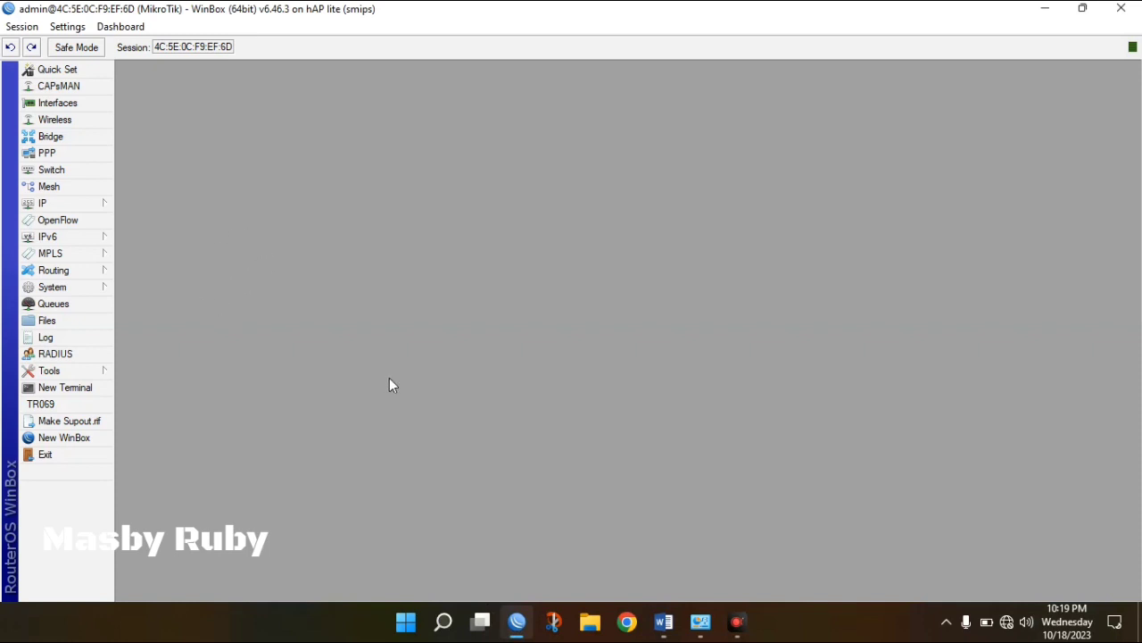
pyautogui.click(663, 623)
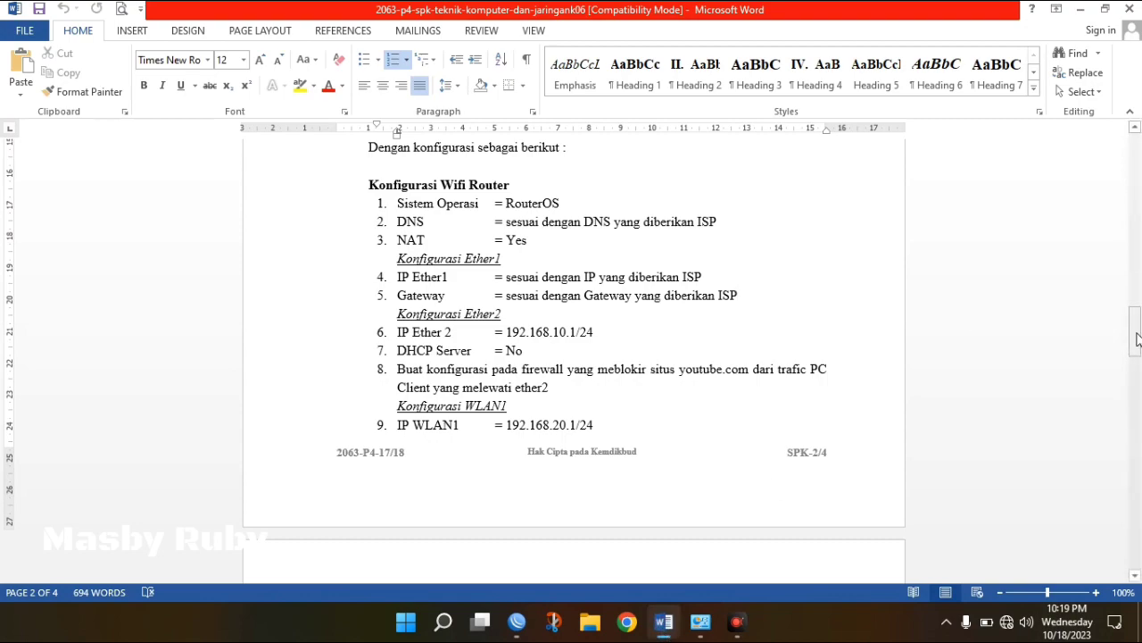
pyautogui.moveTo(1137, 338); pyautogui.dragTo(1137, 518)
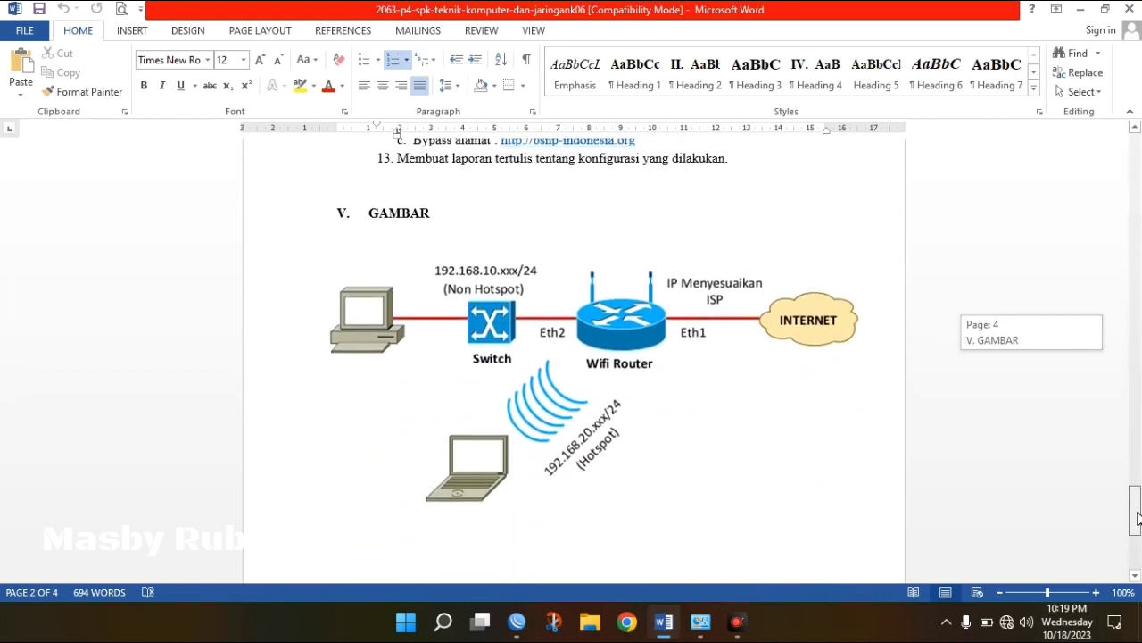
pyautogui.moveTo(1138, 518); pyautogui.dragTo(1139, 518)
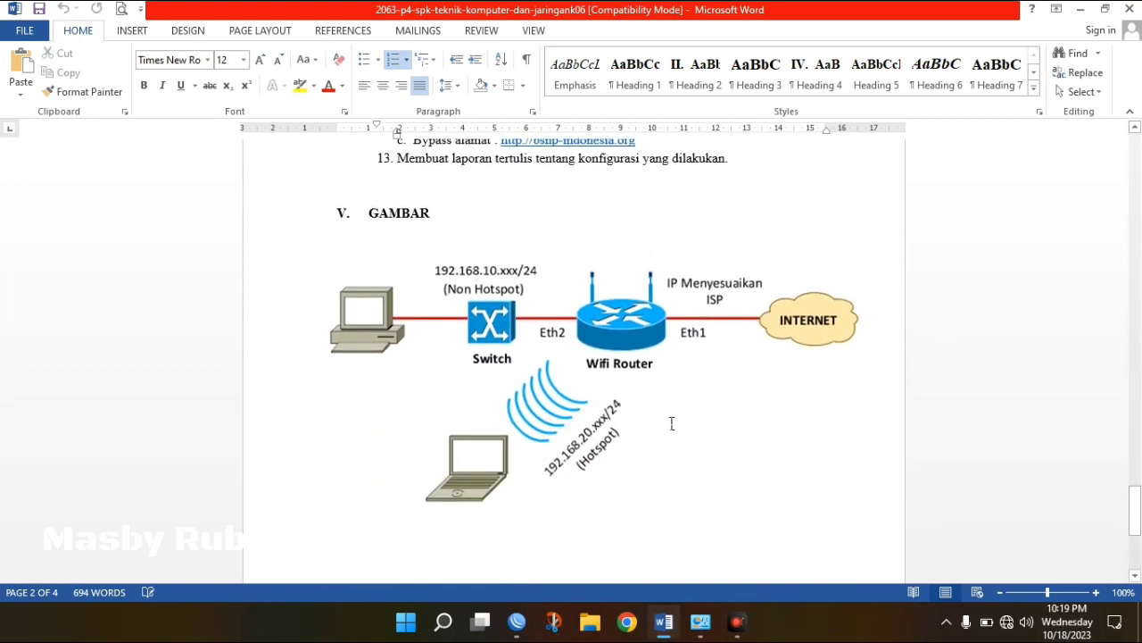
pyautogui.click(586, 429)
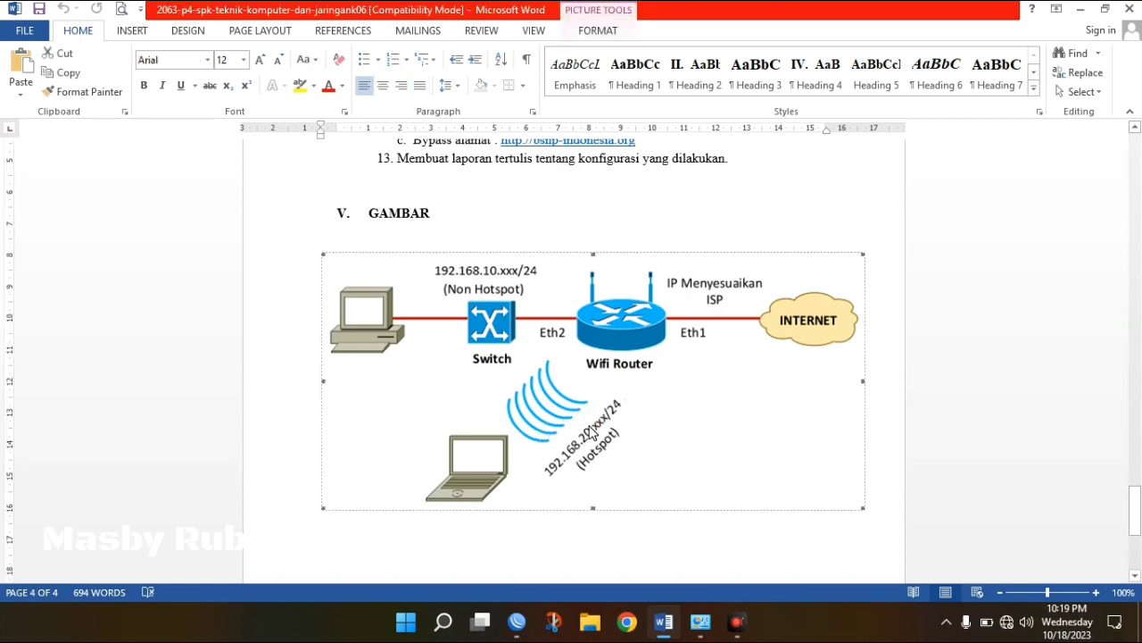
pyautogui.click(681, 537)
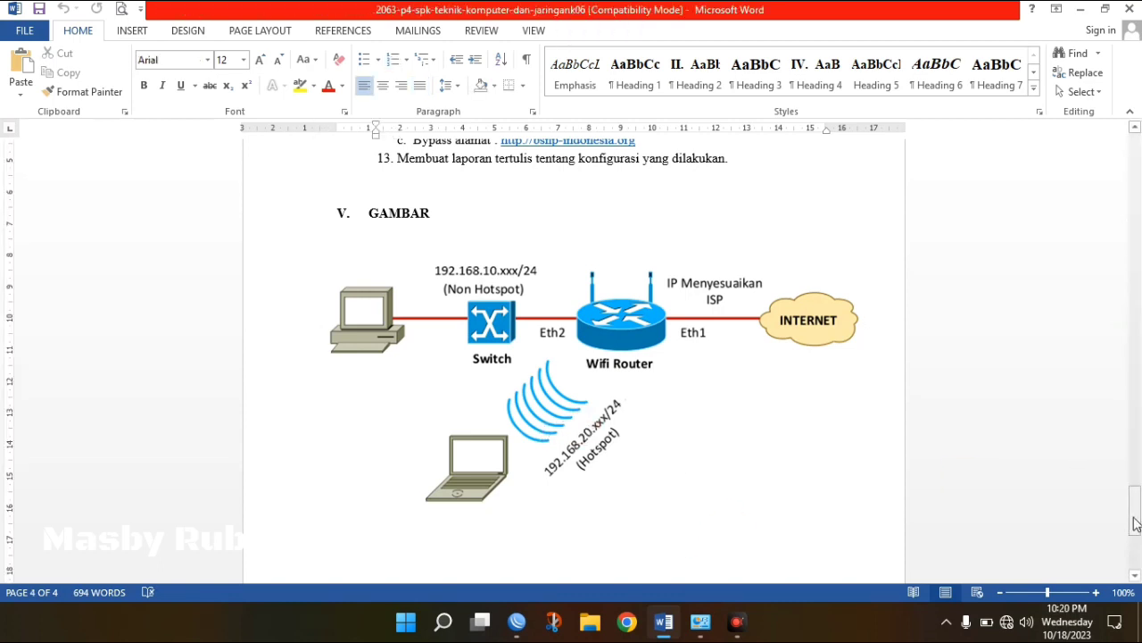
pyautogui.moveTo(1136, 523); pyautogui.dragTo(1123, 336)
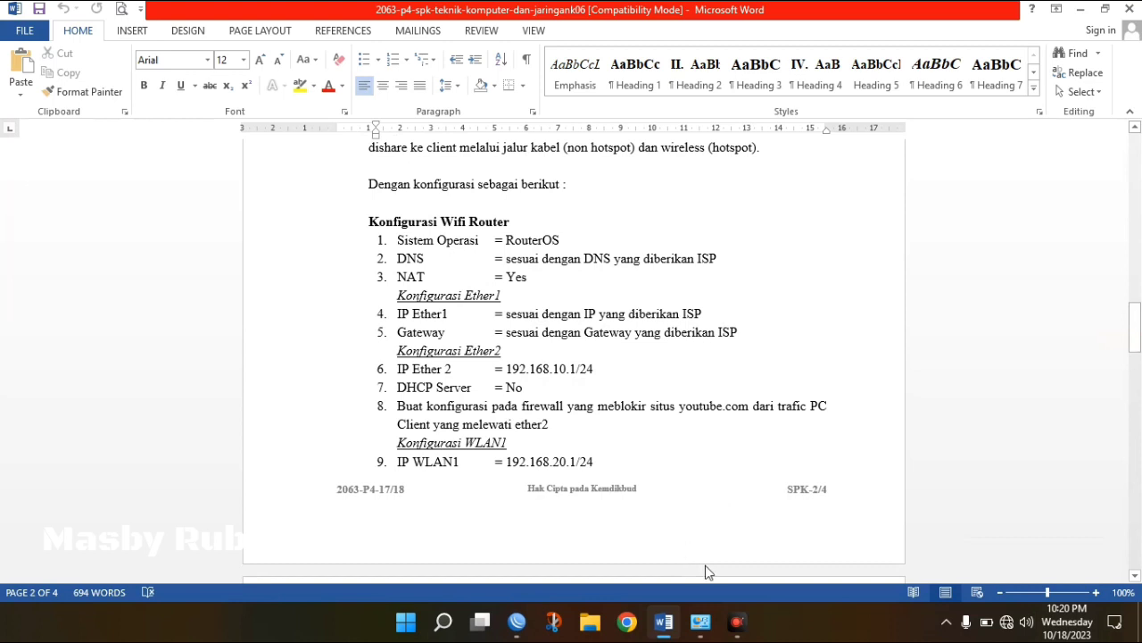
# Back in WinBox, replace the MikroTik system identity with the new router name and apply it.
pyautogui.click(519, 623)
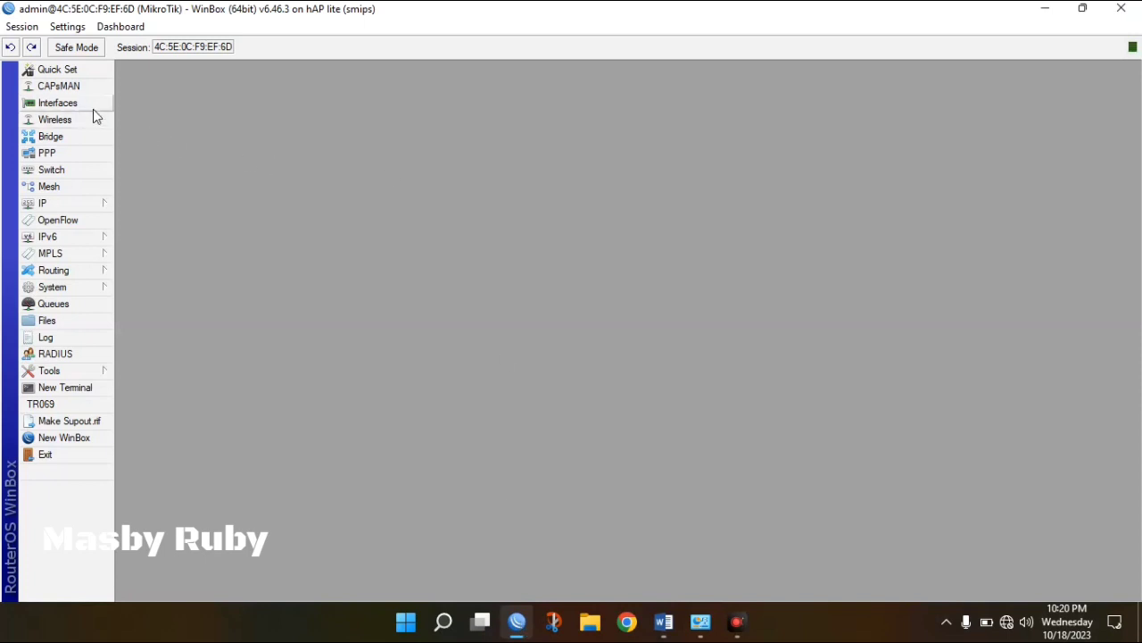
pyautogui.click(98, 290)
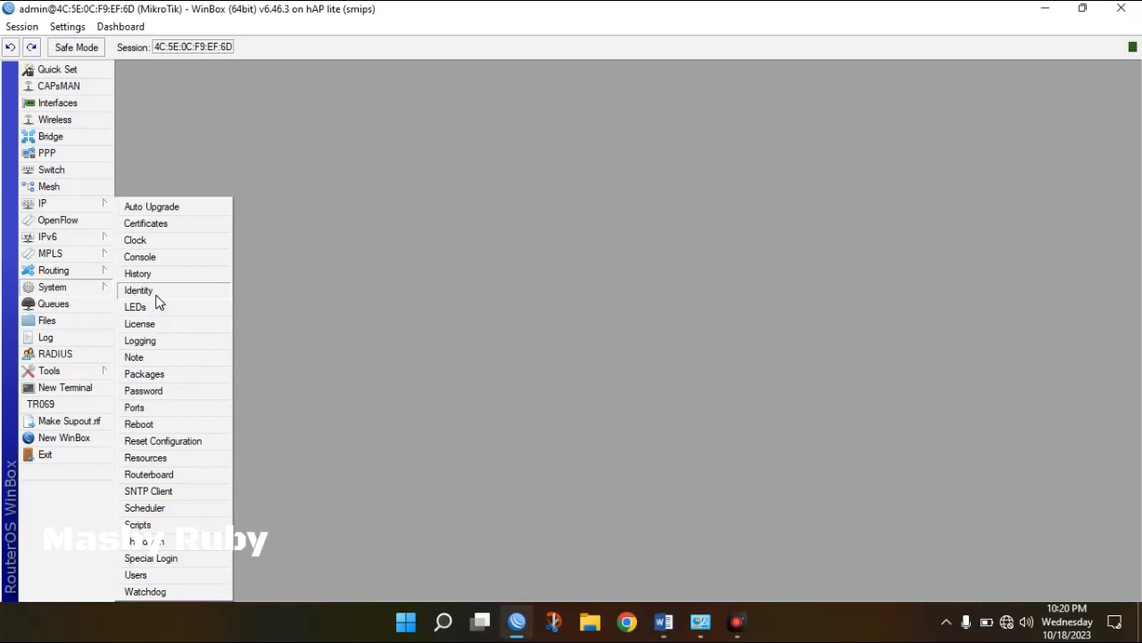
pyautogui.click(155, 293)
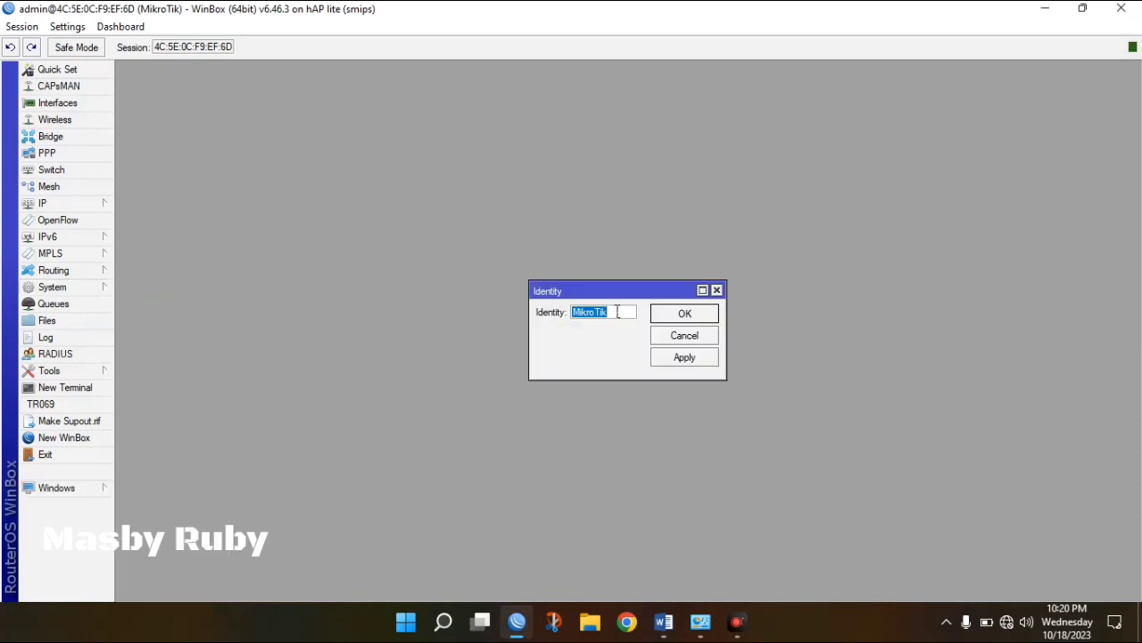
pyautogui.write('Masby Ruby')
pyautogui.click(700, 361)
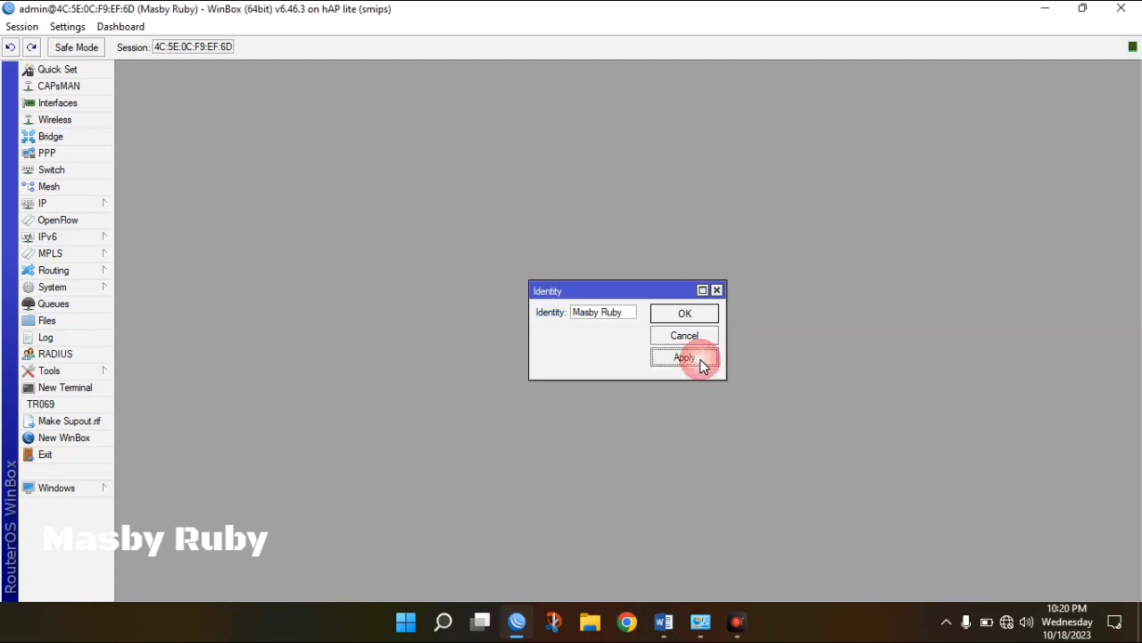
pyautogui.click(678, 317)
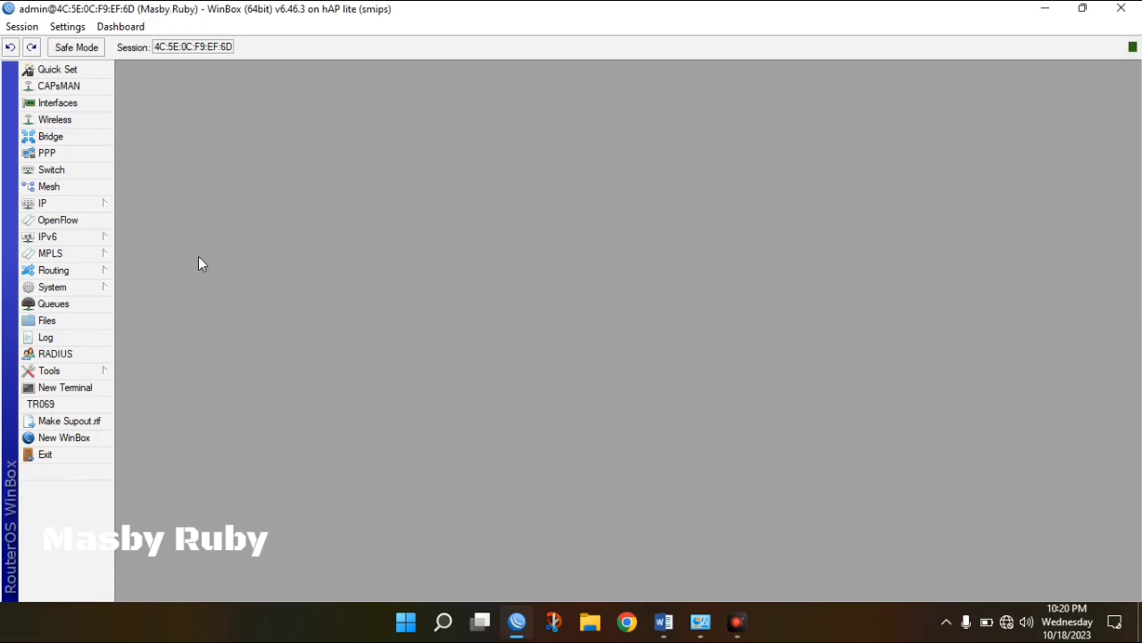
# Rename the ether1 interface to ether1-INTERNET.
pyautogui.click(77, 109)
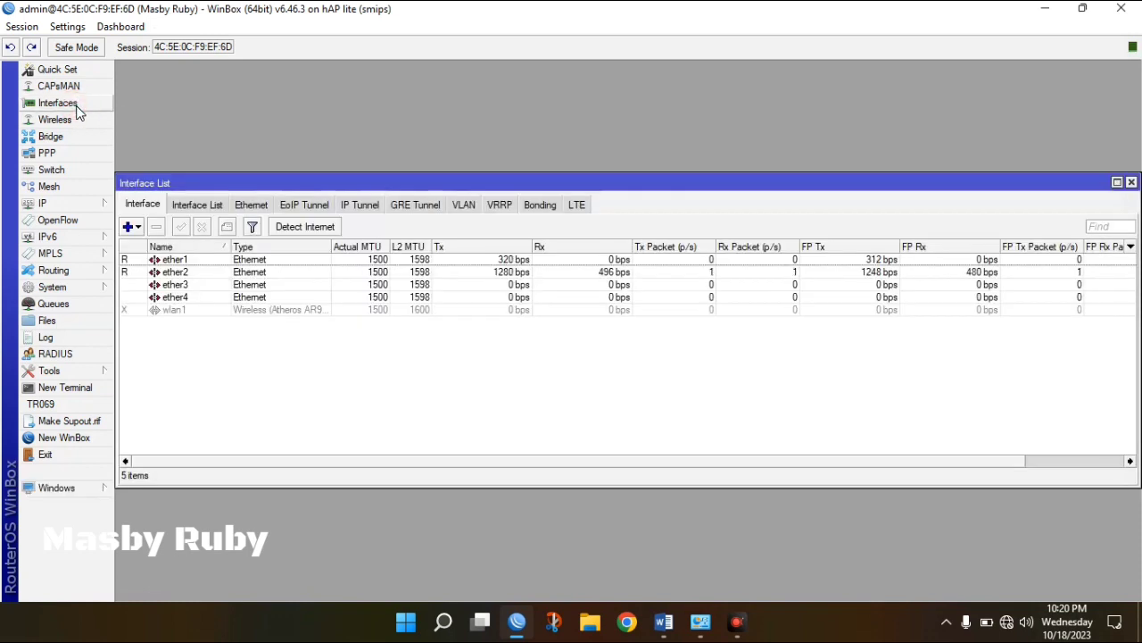
pyautogui.click(198, 262)
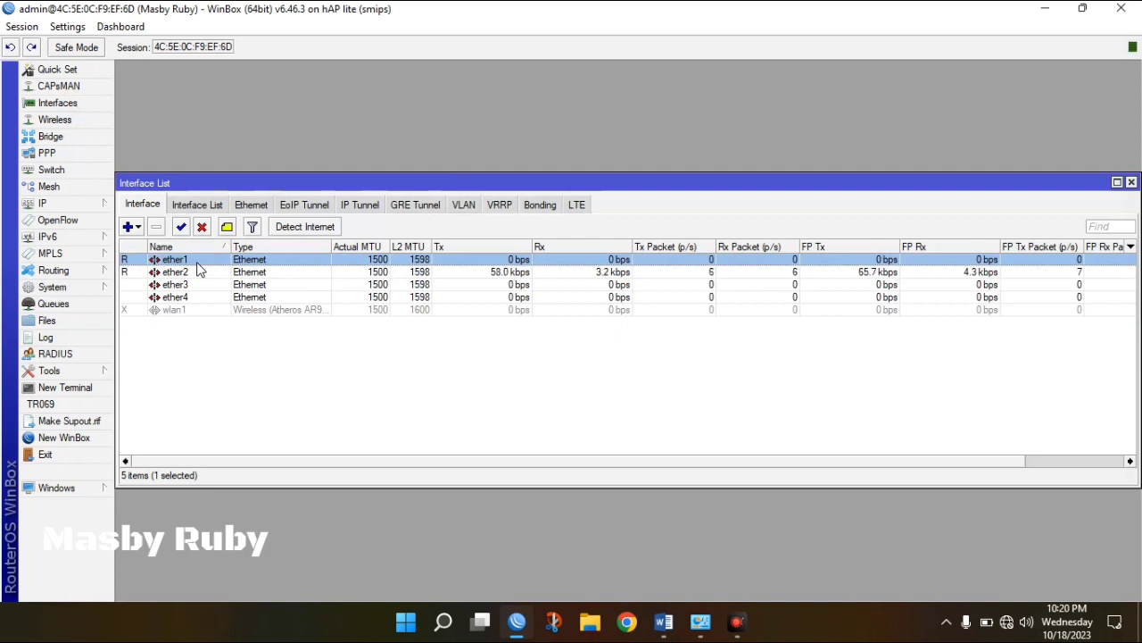
pyautogui.doubleClick(198, 262)
pyautogui.click(625, 198)
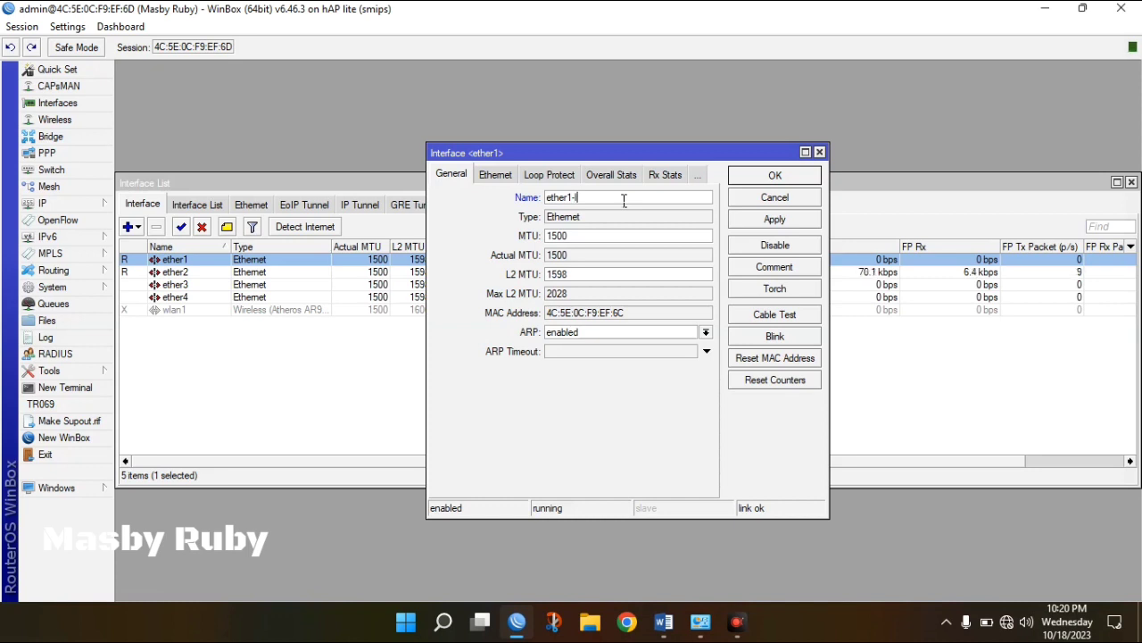
pyautogui.write('ERNET')
pyautogui.click(775, 220)
pyautogui.click(779, 178)
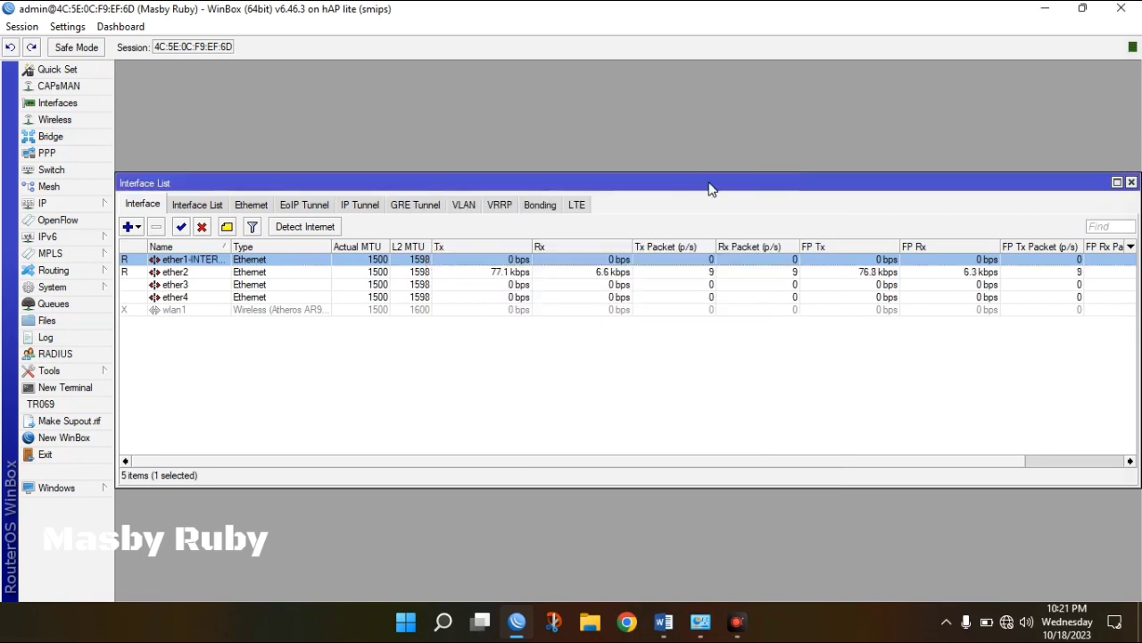
# Rename the ether2 interface to ether2-LOCAL.
pyautogui.click(196, 273)
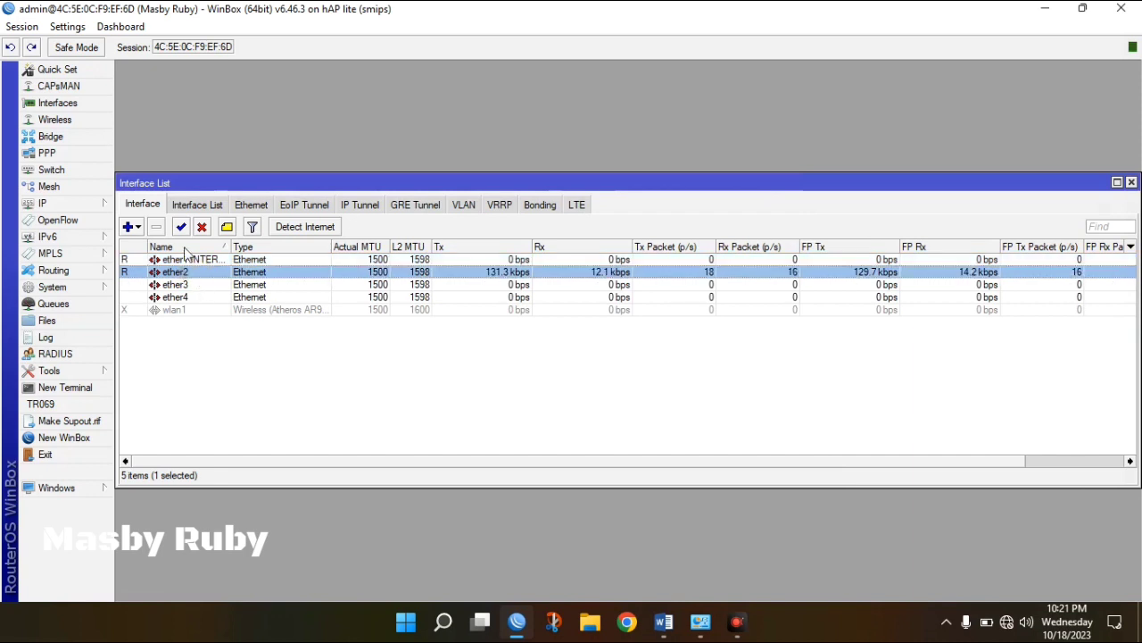
pyautogui.doubleClick(180, 273)
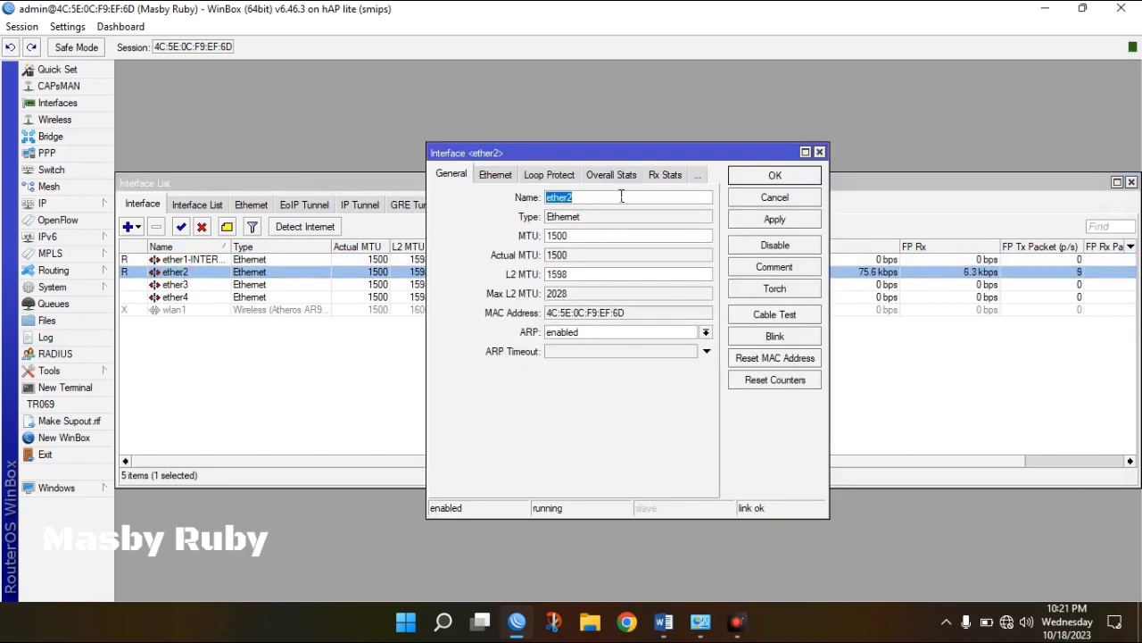
pyautogui.click(622, 196)
pyautogui.write('-LOCAL')
pyautogui.click(757, 223)
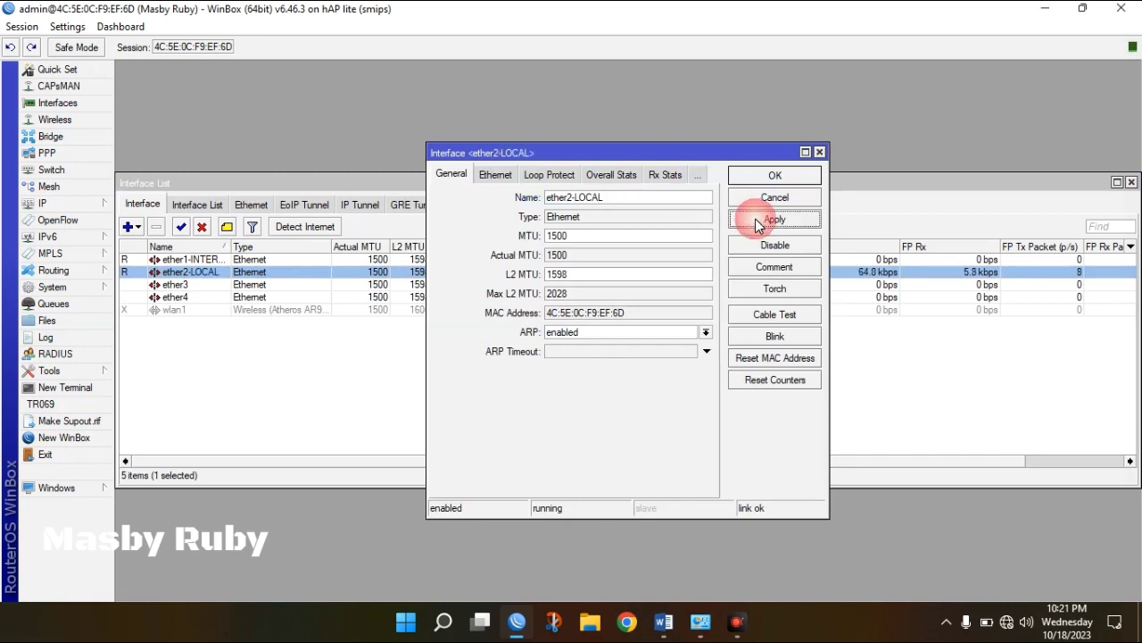
pyautogui.click(763, 178)
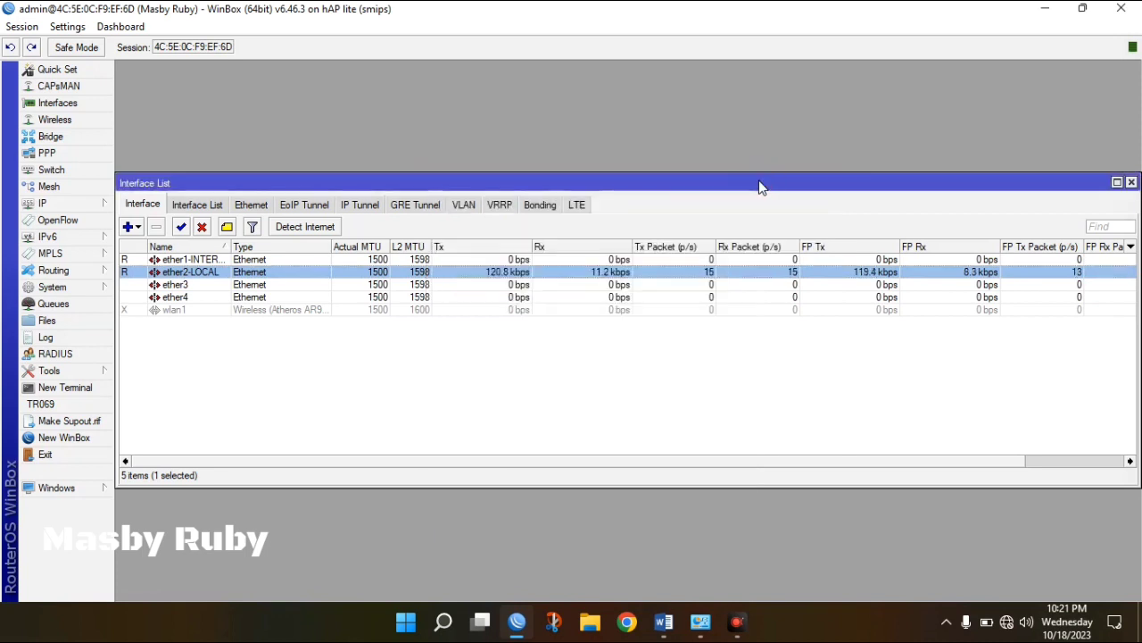
pyautogui.moveTo(759, 188); pyautogui.dragTo(757, 82)
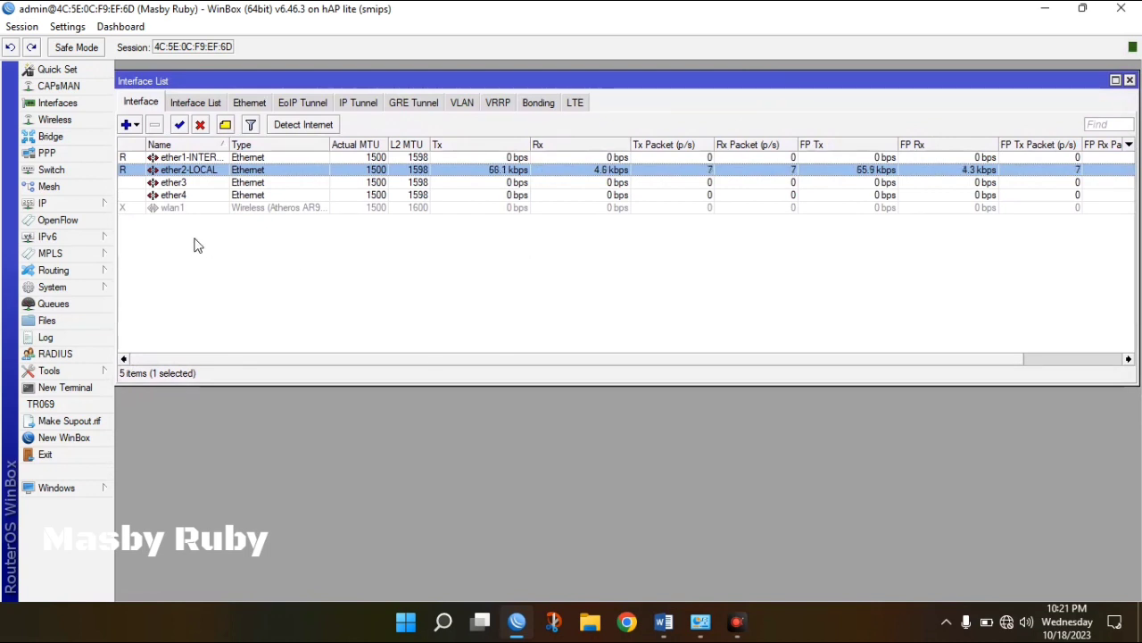
# Enable the disabled wlan1 wireless interface in the Interface List.
pyautogui.moveTo(214, 82); pyautogui.dragTo(221, 79)
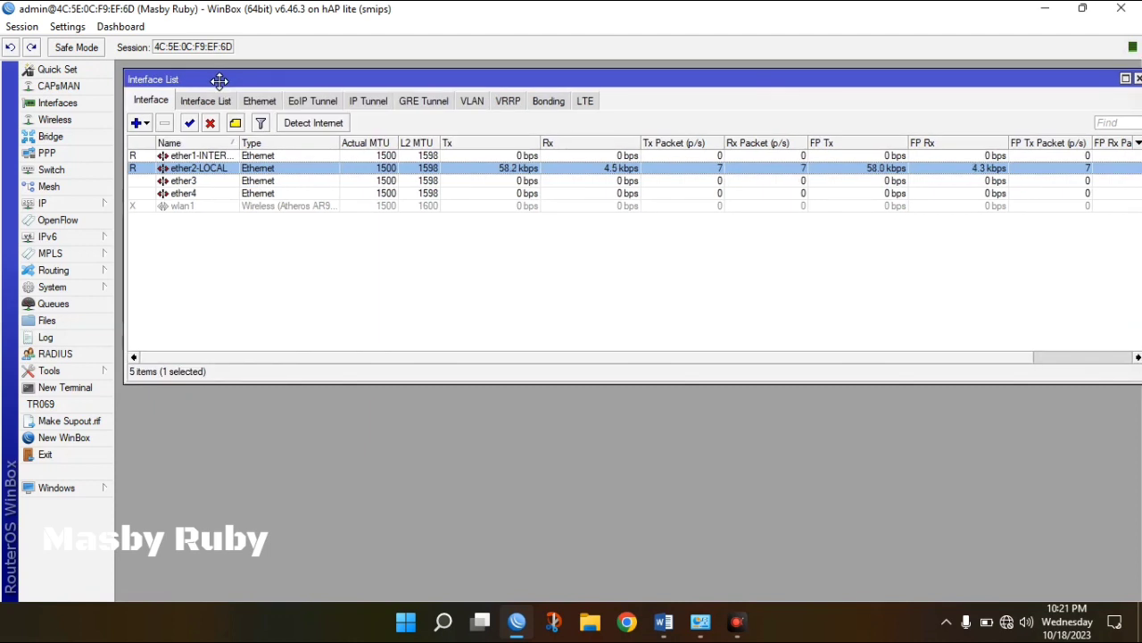
pyautogui.click(197, 208)
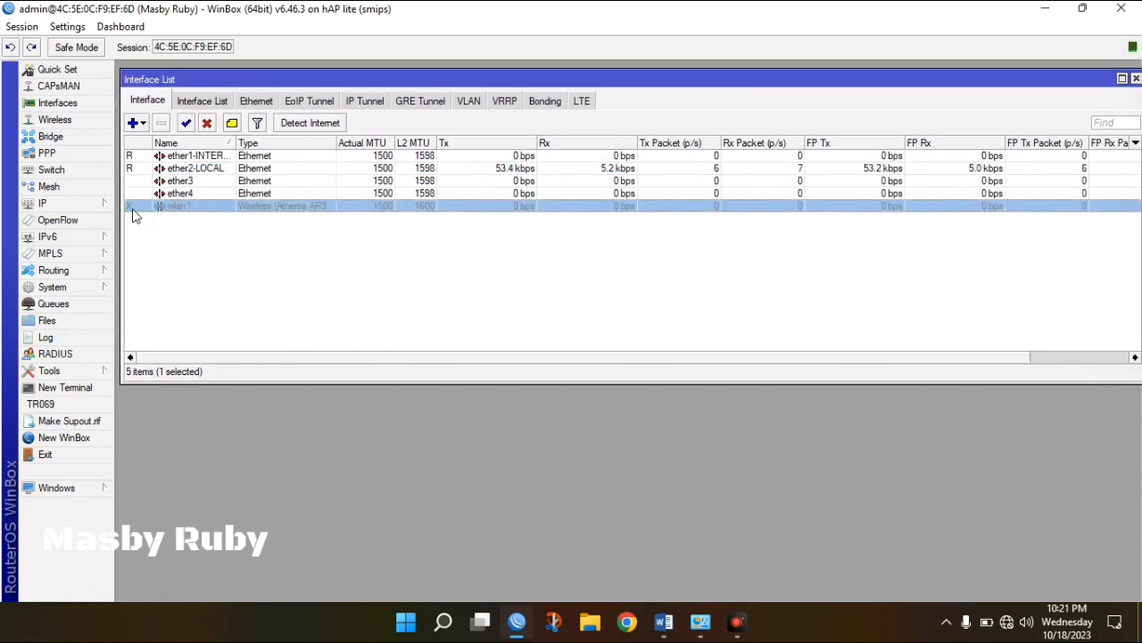
pyautogui.click(185, 124)
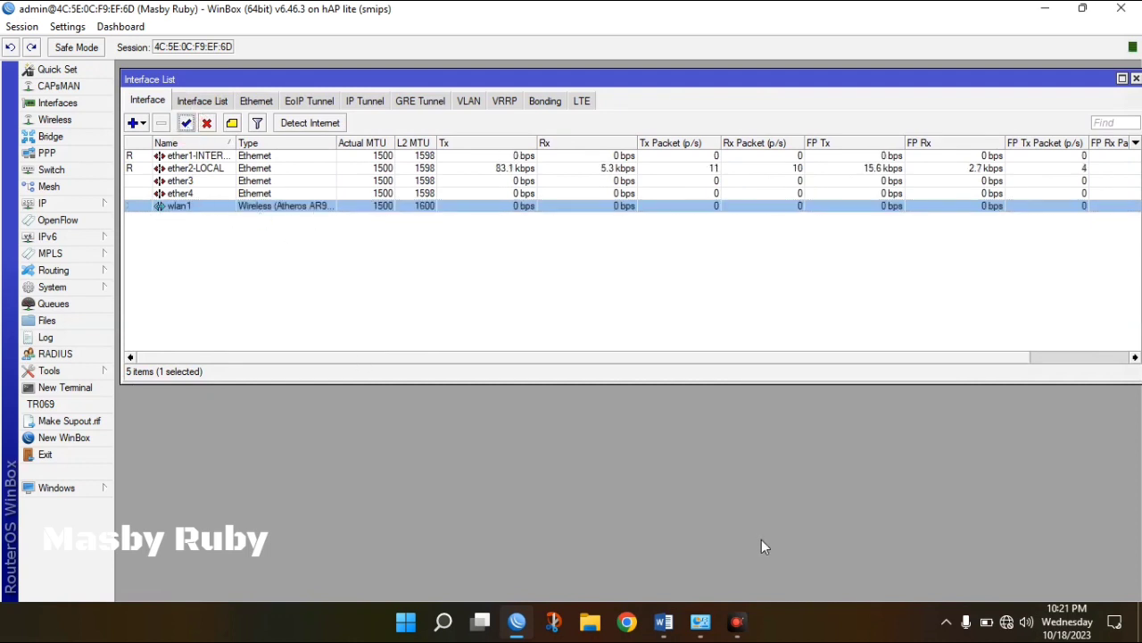
# Check the configuration spec in Word, then return to WinBox's IP menu.
pyautogui.click(663, 622)
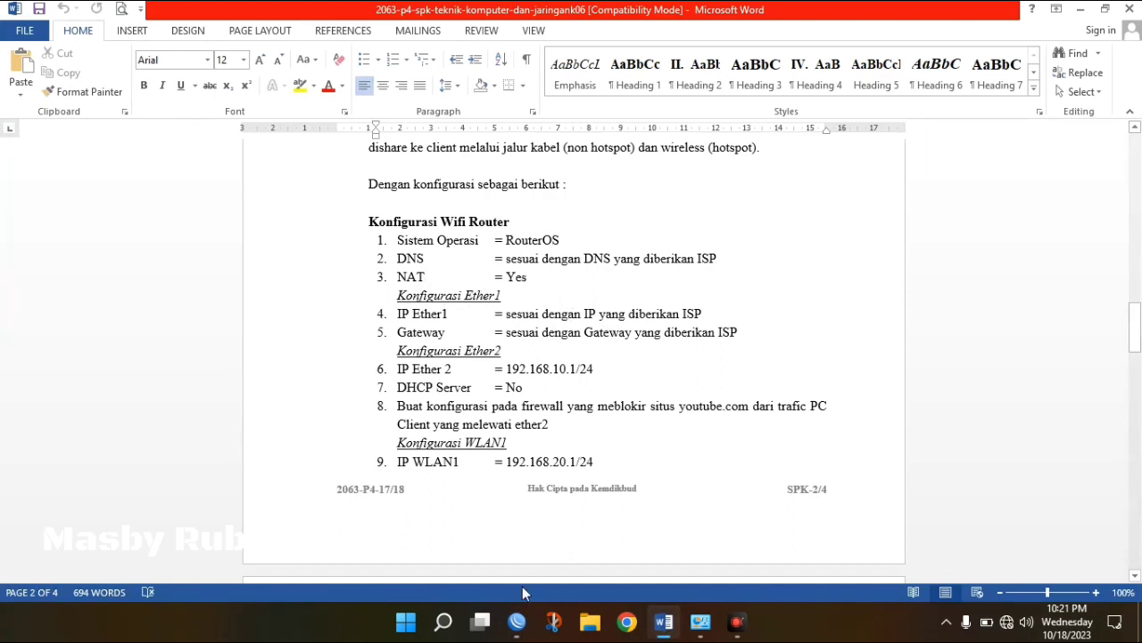
pyautogui.click(516, 622)
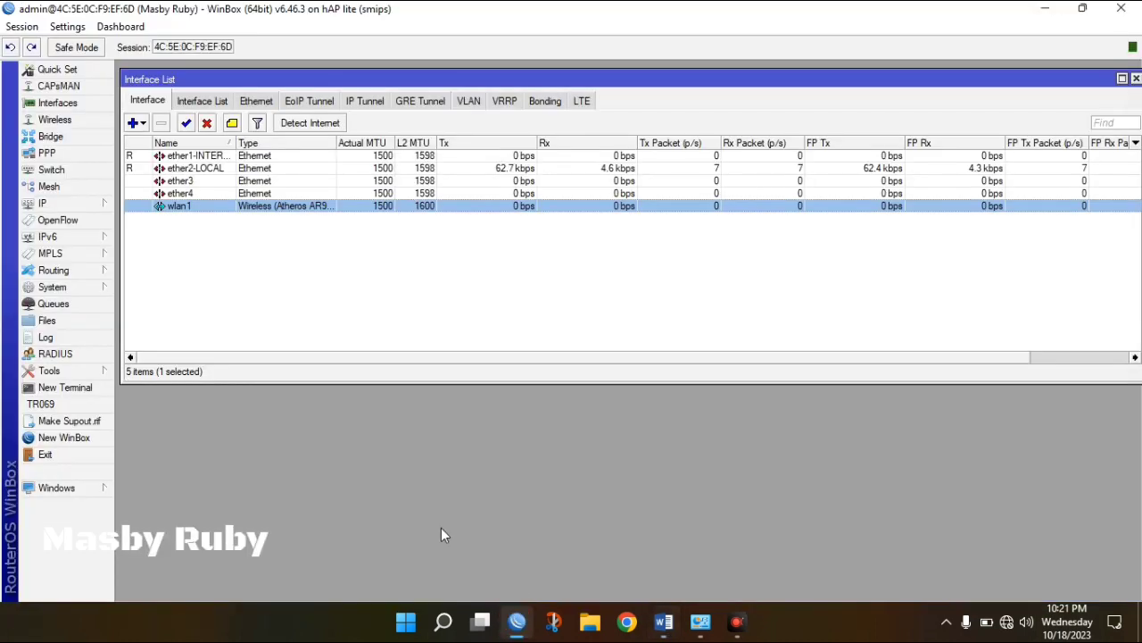
pyautogui.click(93, 202)
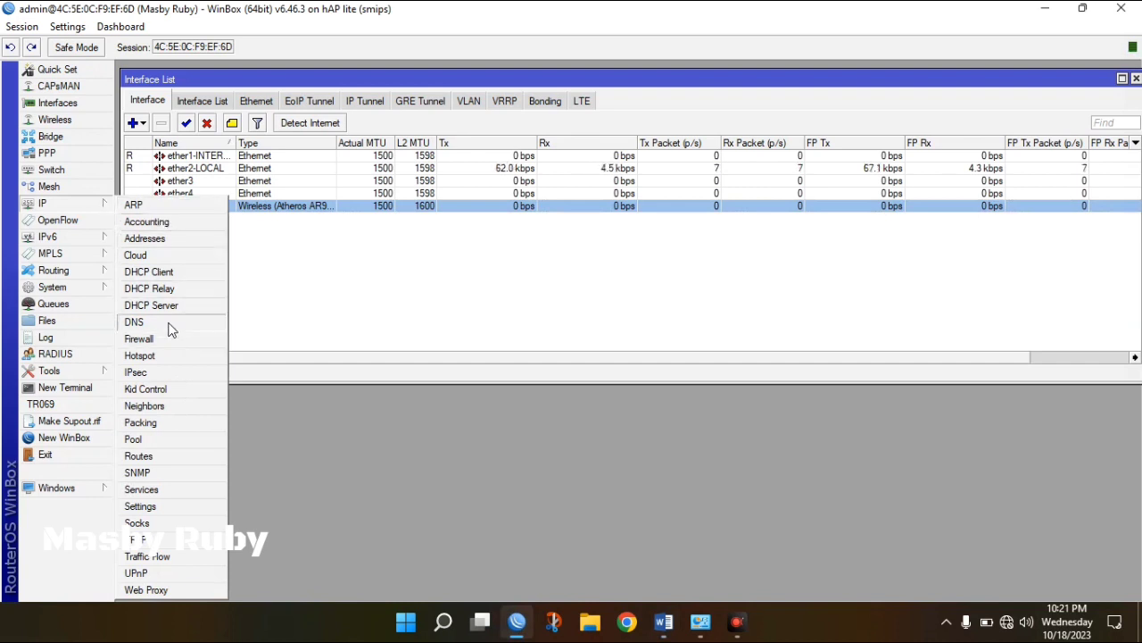
# Add the IP address 192.168.1.2/24 on the ether1-INTERNET interface.
pyautogui.click(158, 243)
pyautogui.click(499, 216)
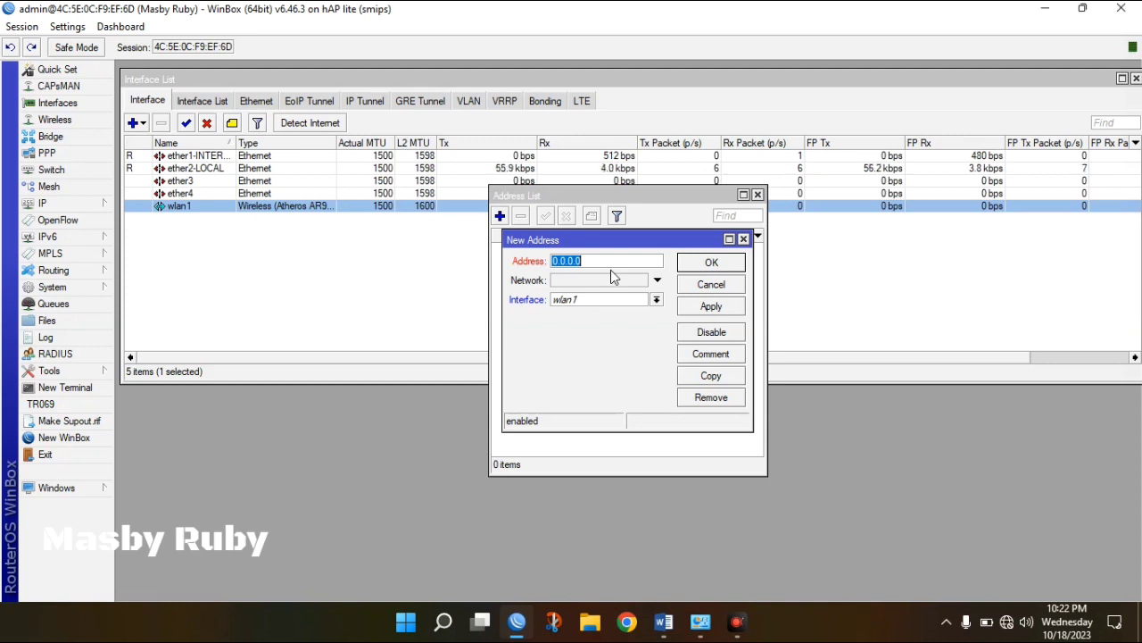
pyautogui.write('192')
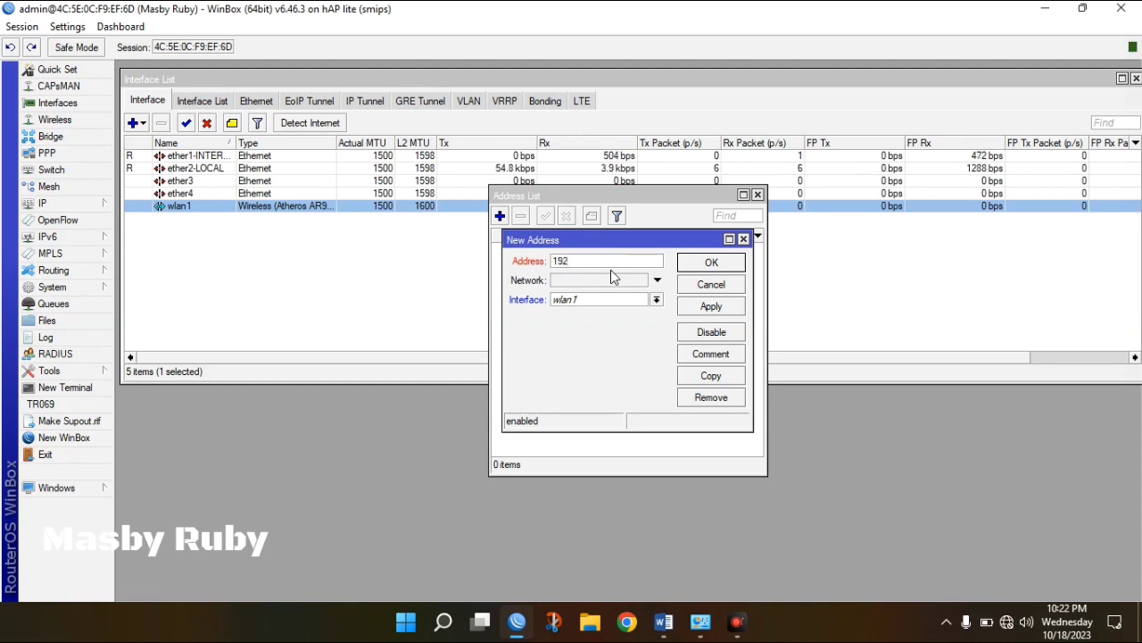
pyautogui.write('.168')
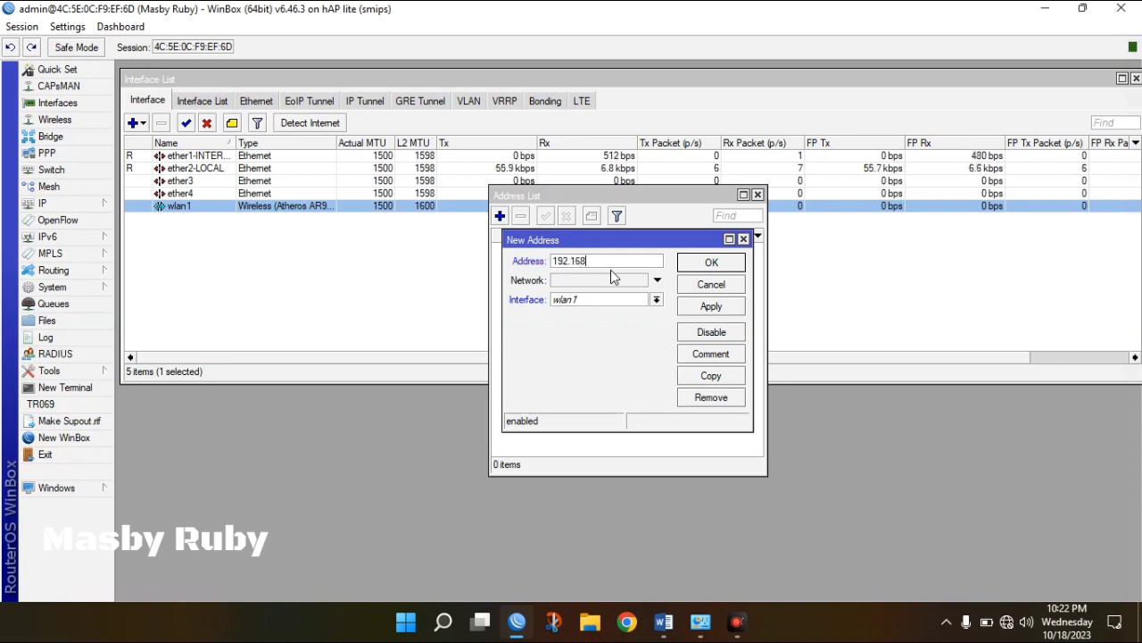
pyautogui.write('.1.')
pyautogui.write('2/24')
pyautogui.click(658, 301)
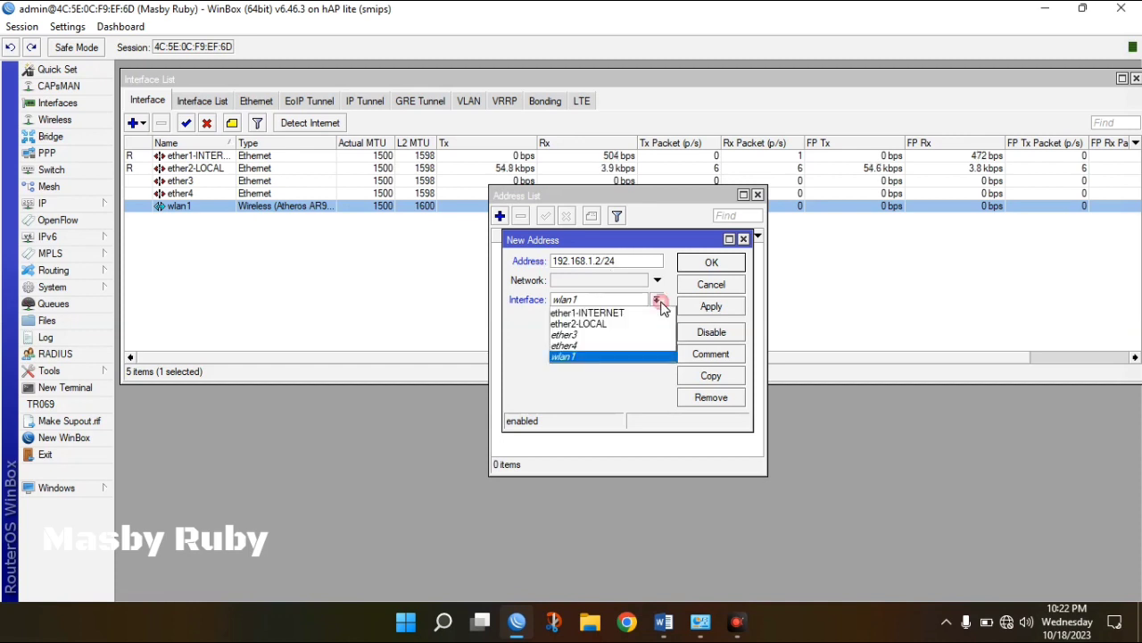
pyautogui.click(627, 317)
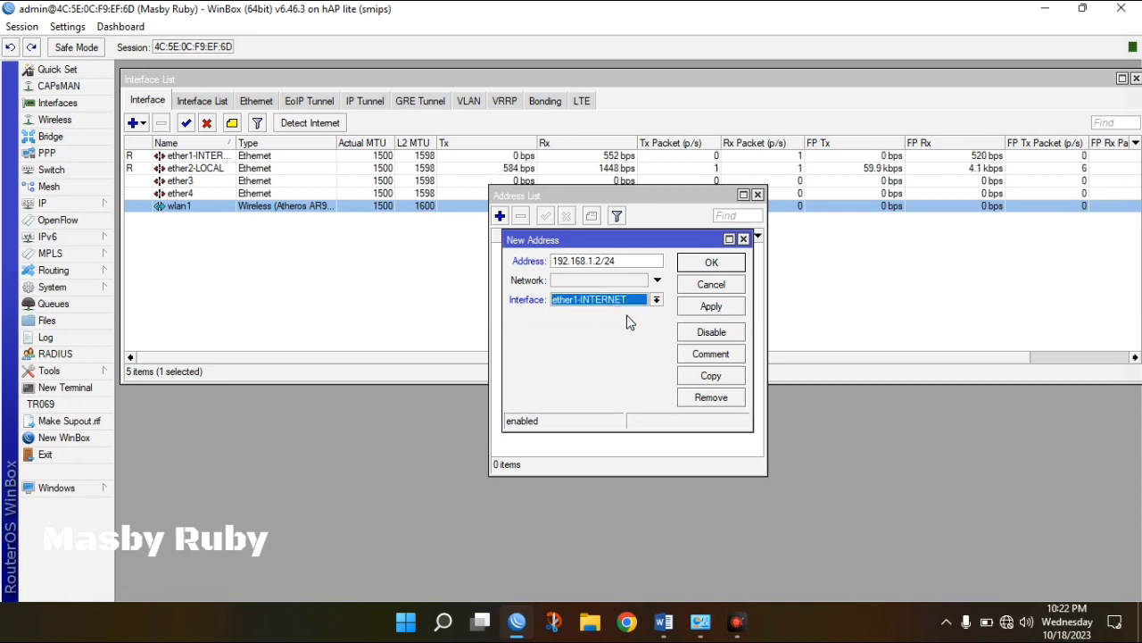
pyautogui.click(711, 307)
pyautogui.click(711, 264)
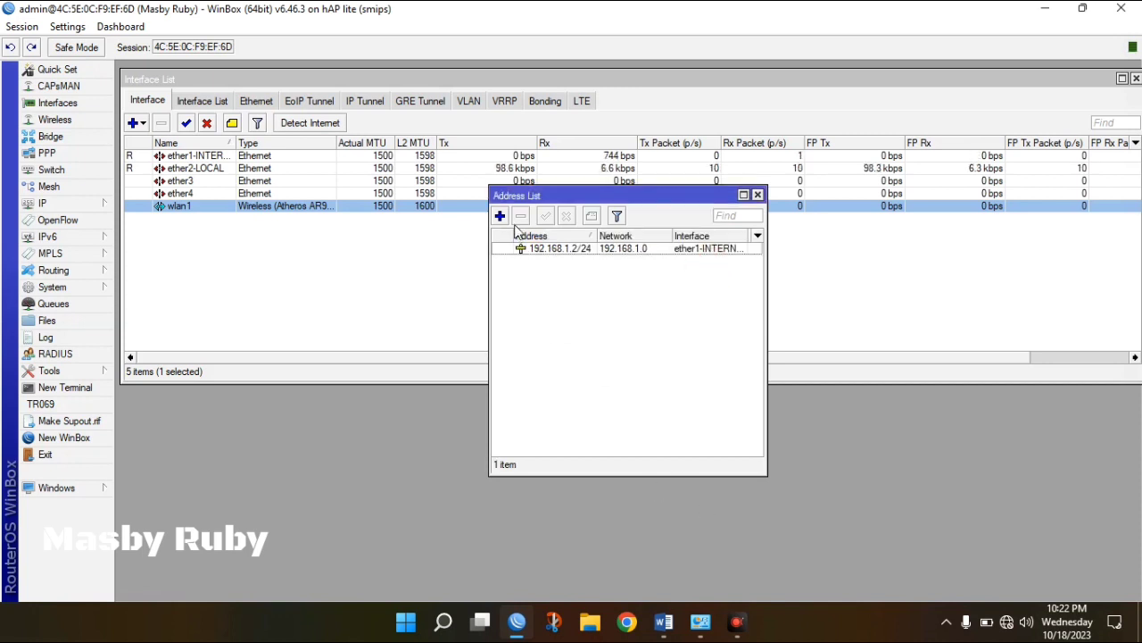
# Look up Ether2 in the spec and add 192.168.10.1/24 on ether2-LOCAL.
pyautogui.click(500, 216)
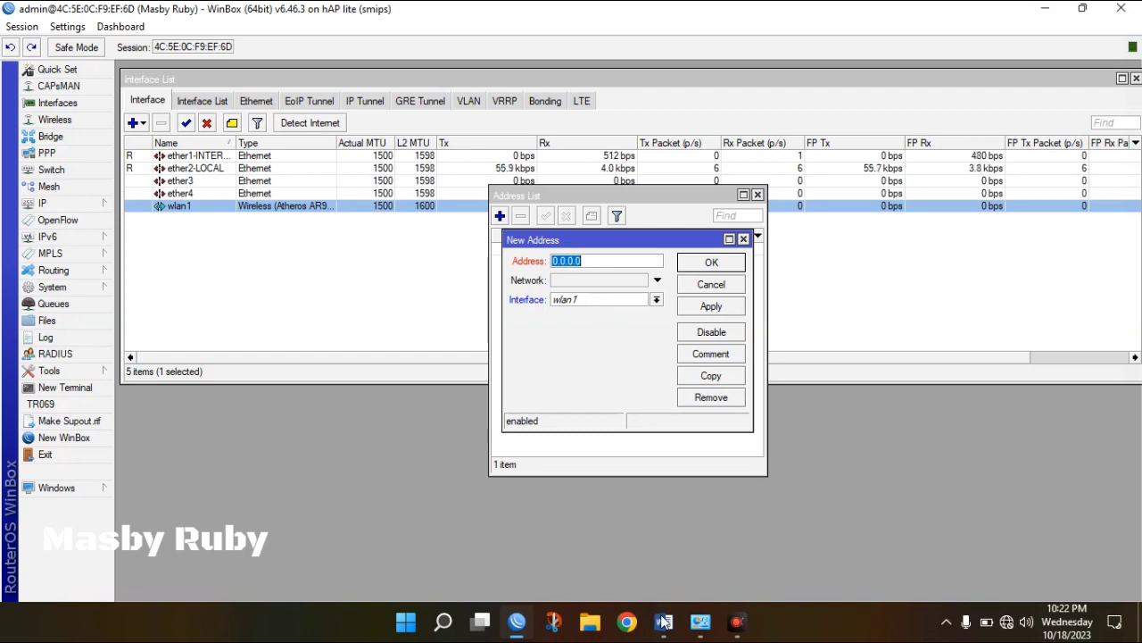
pyautogui.click(664, 621)
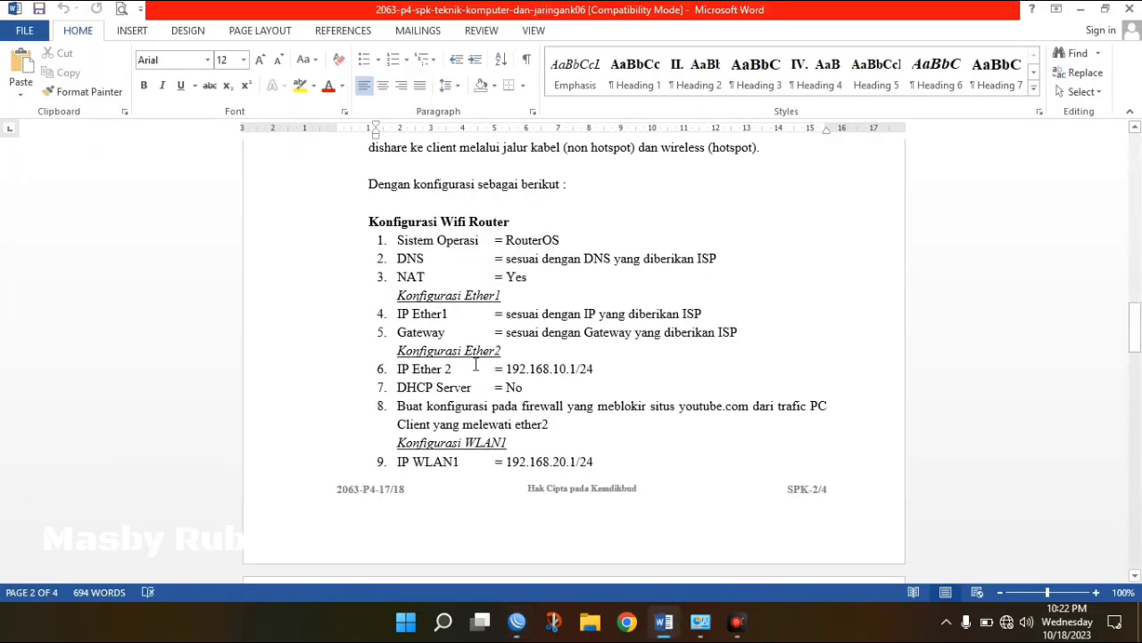
pyautogui.moveTo(594, 368); pyautogui.dragTo(508, 363)
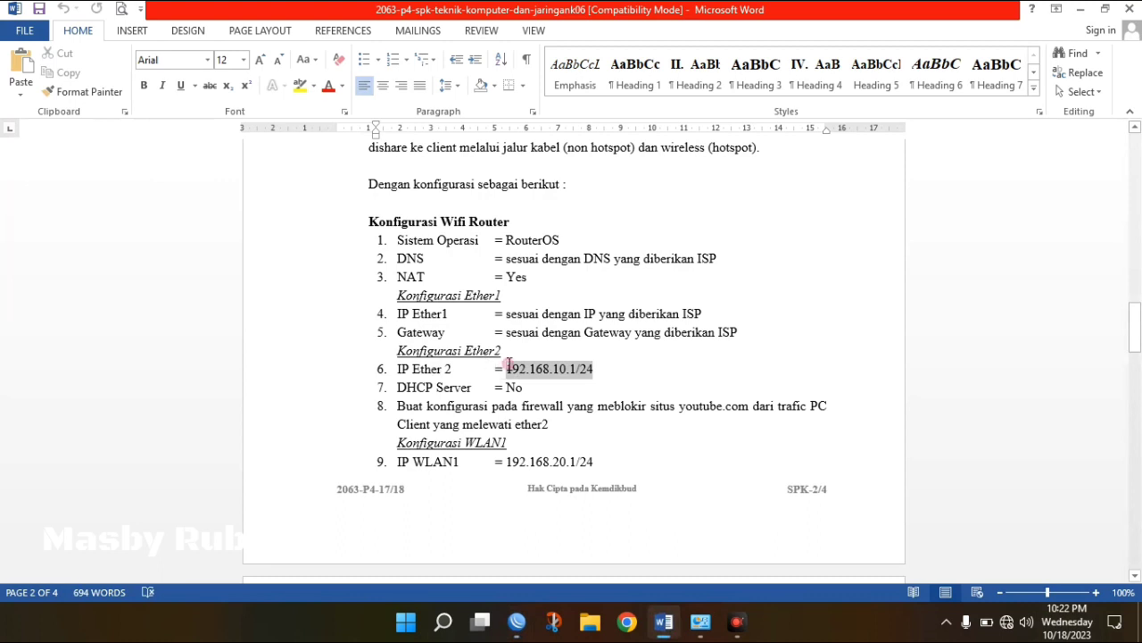
pyautogui.click(596, 386)
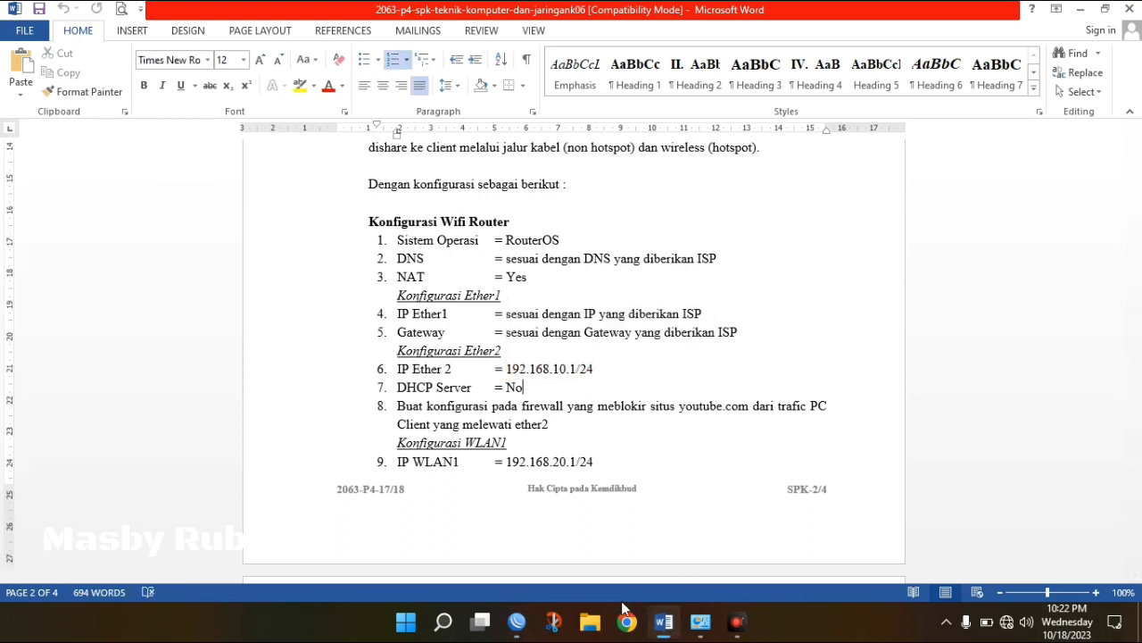
pyautogui.click(517, 621)
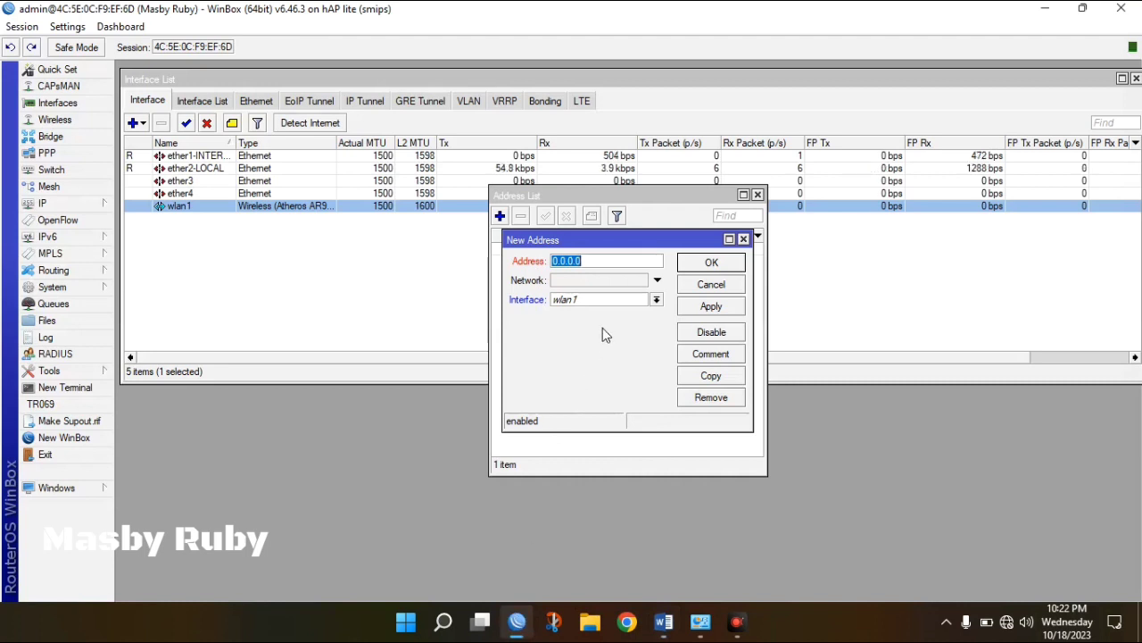
pyautogui.write('192.16')
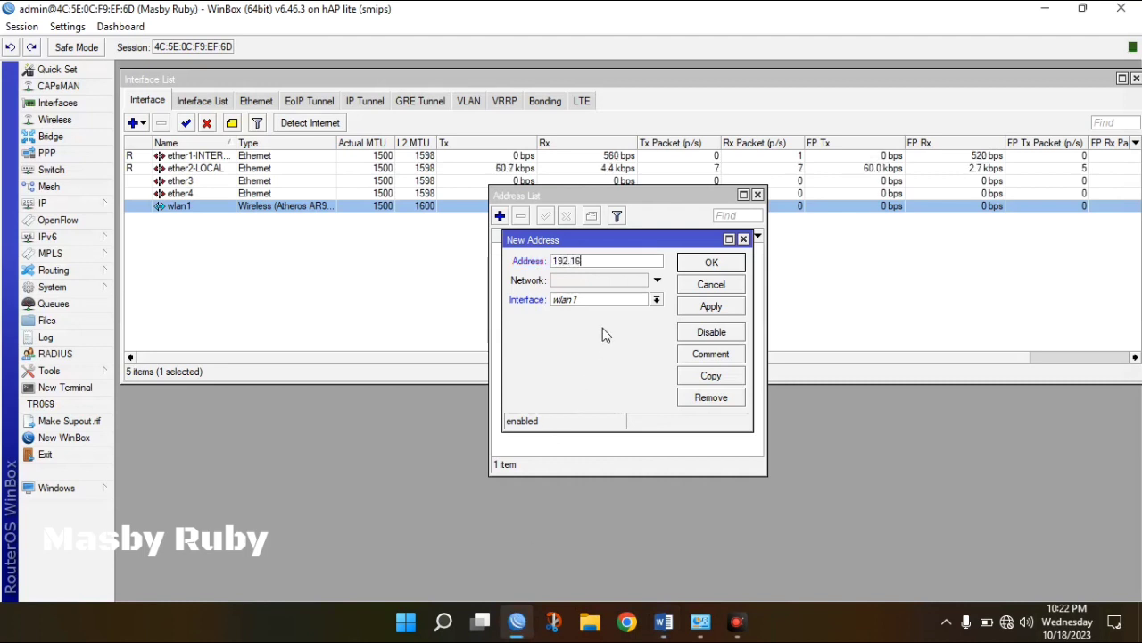
pyautogui.write('8.10.1/24')
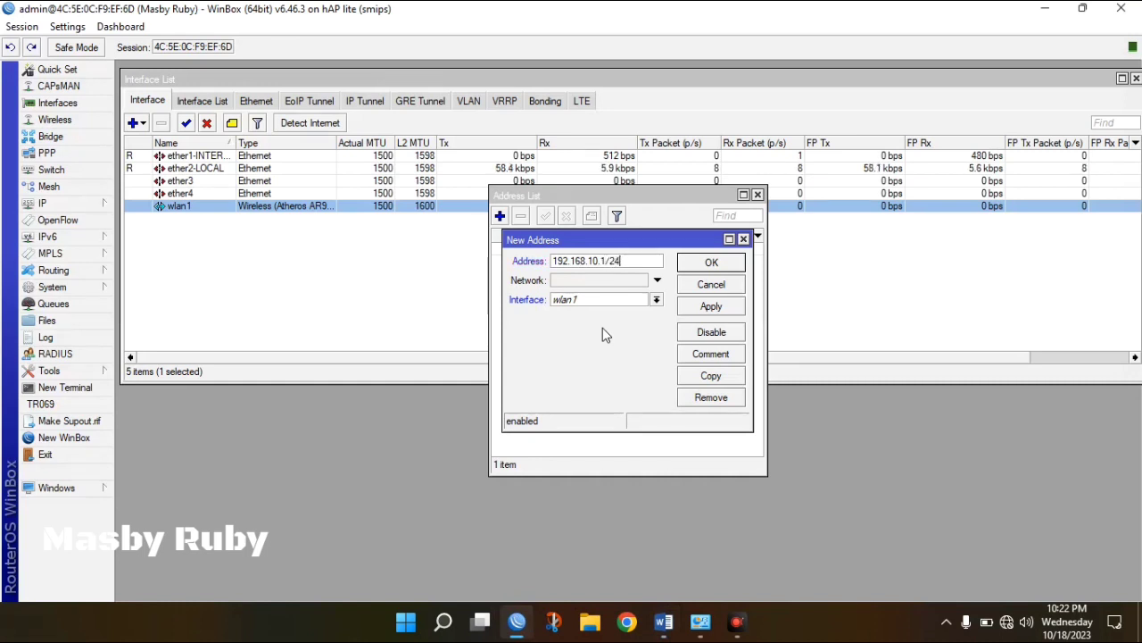
pyautogui.click(639, 302)
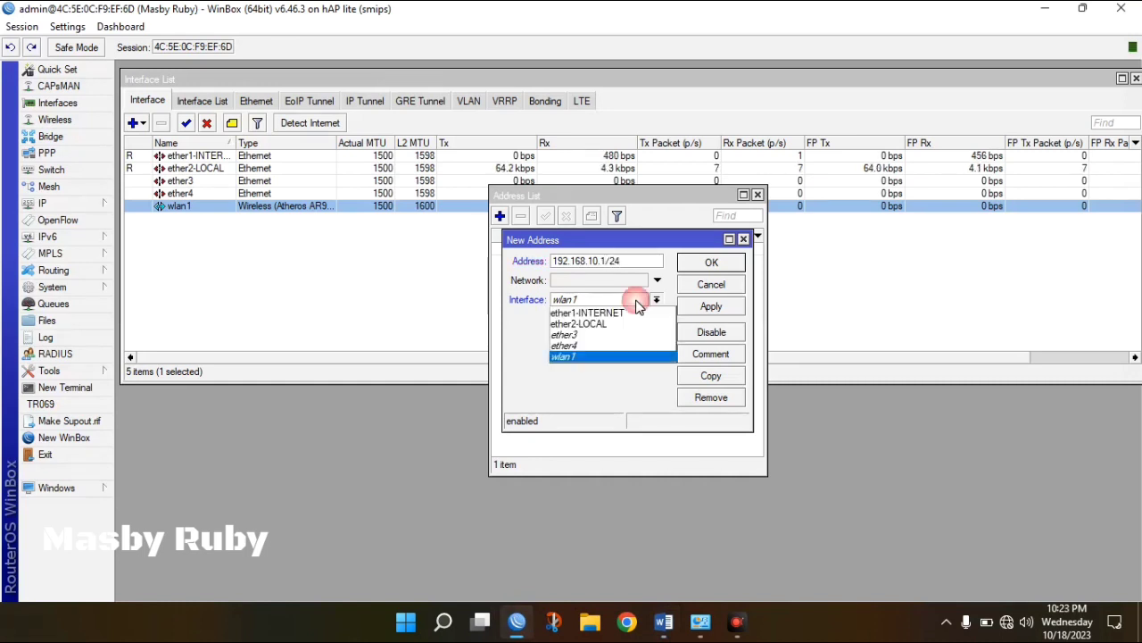
pyautogui.click(596, 324)
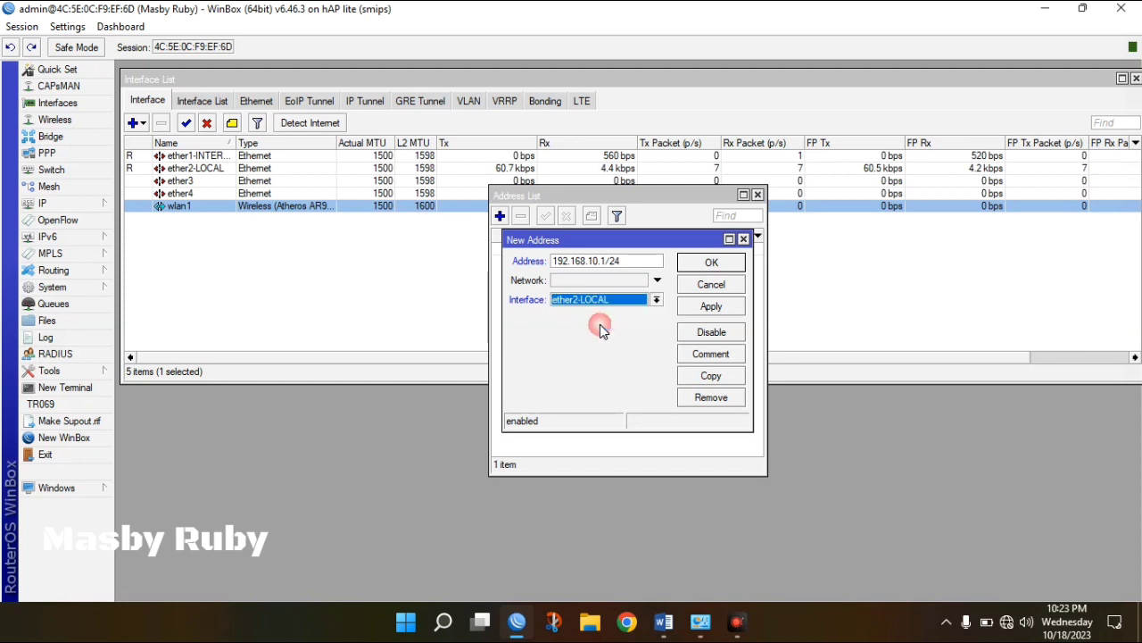
pyautogui.click(703, 307)
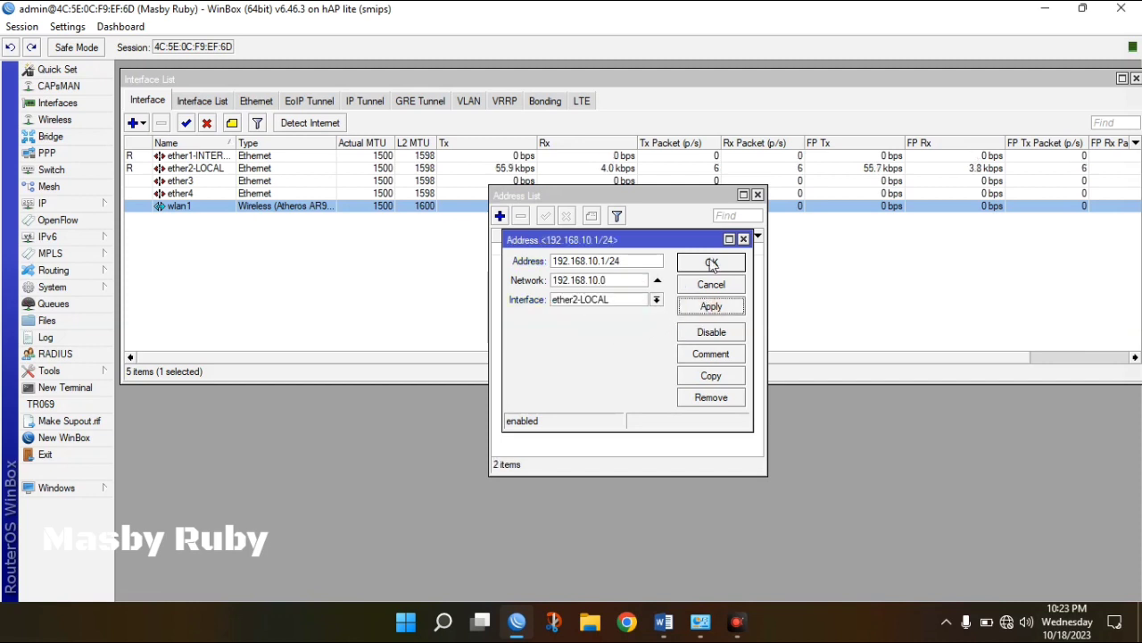
pyautogui.click(711, 264)
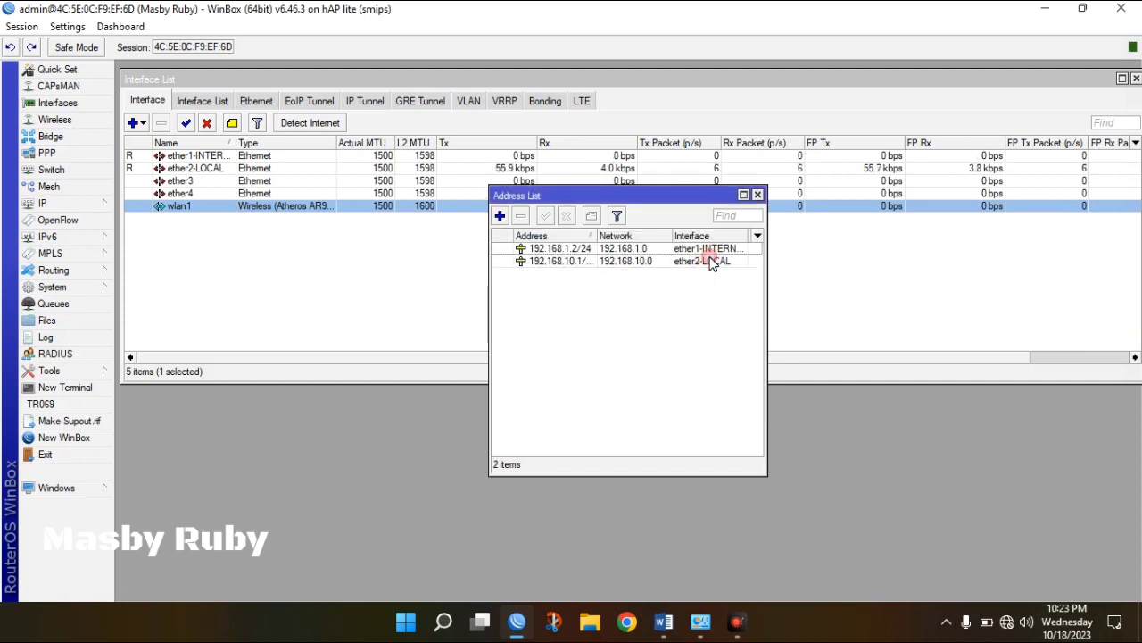
# Look up WLAN1 in the spec and add 192.168.20.1/24 on wlan1.
pyautogui.click(500, 216)
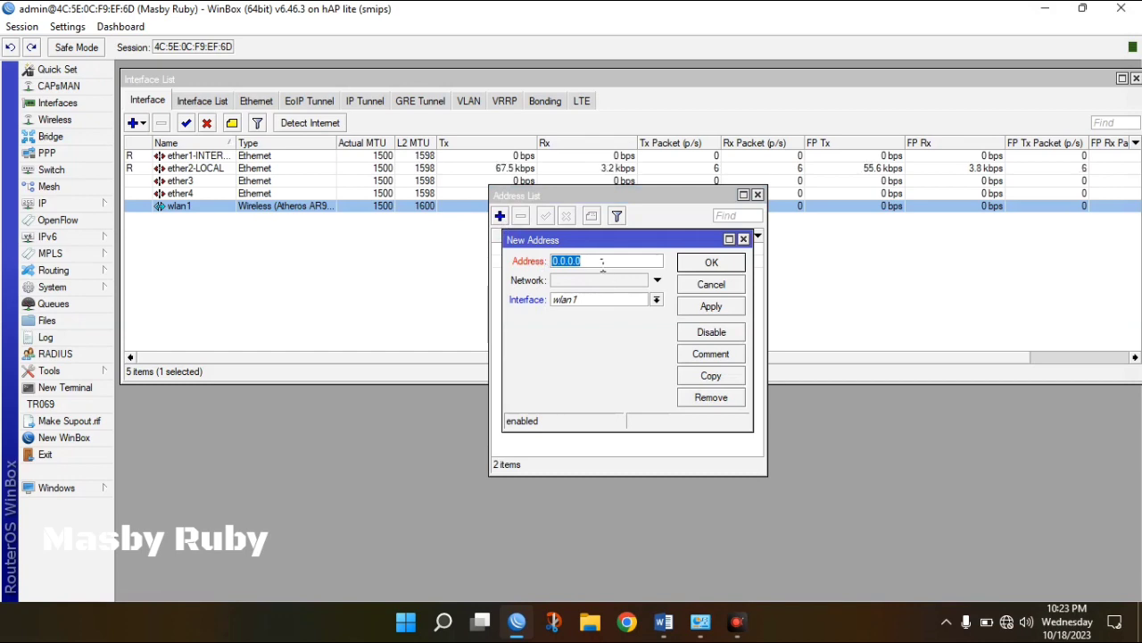
pyautogui.click(675, 629)
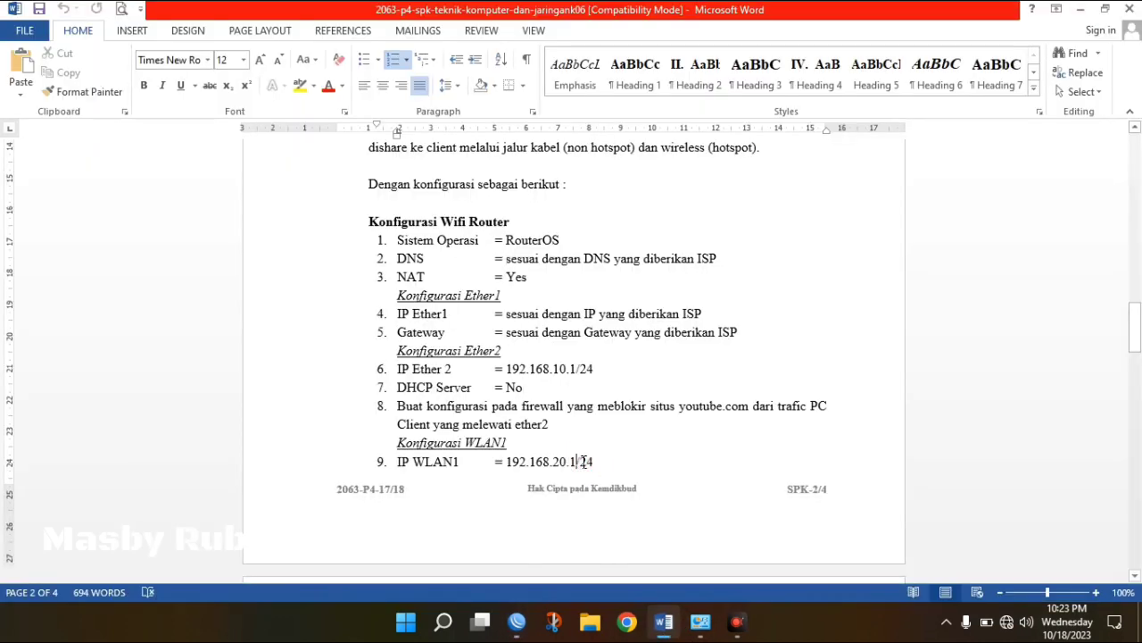
pyautogui.click(597, 462)
pyautogui.moveTo(598, 462); pyautogui.dragTo(507, 462)
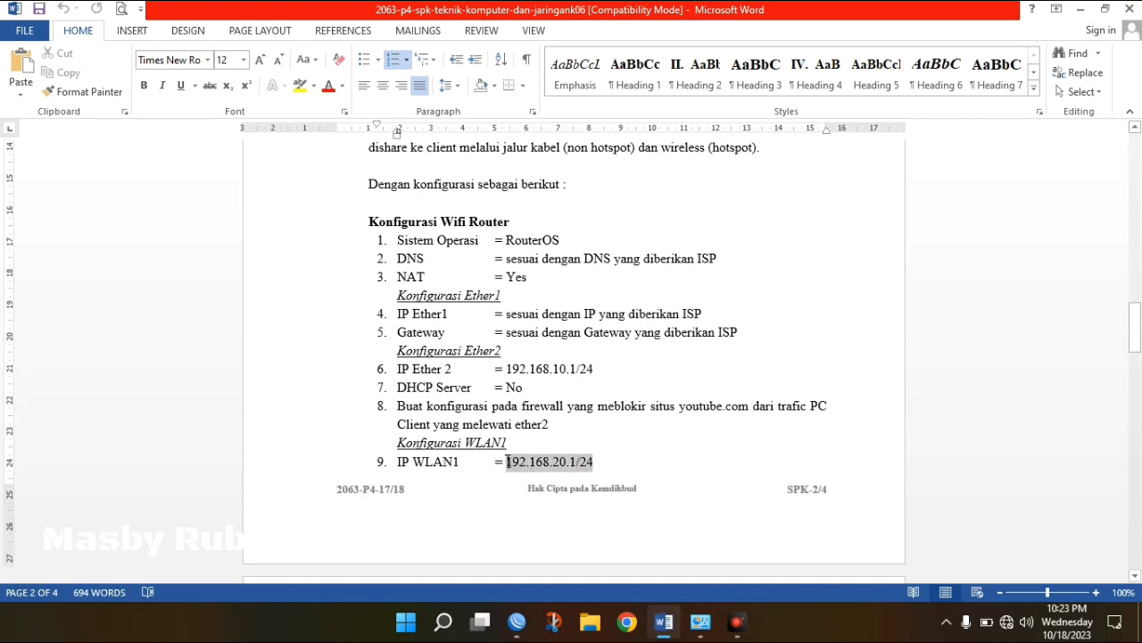
pyautogui.click(597, 463)
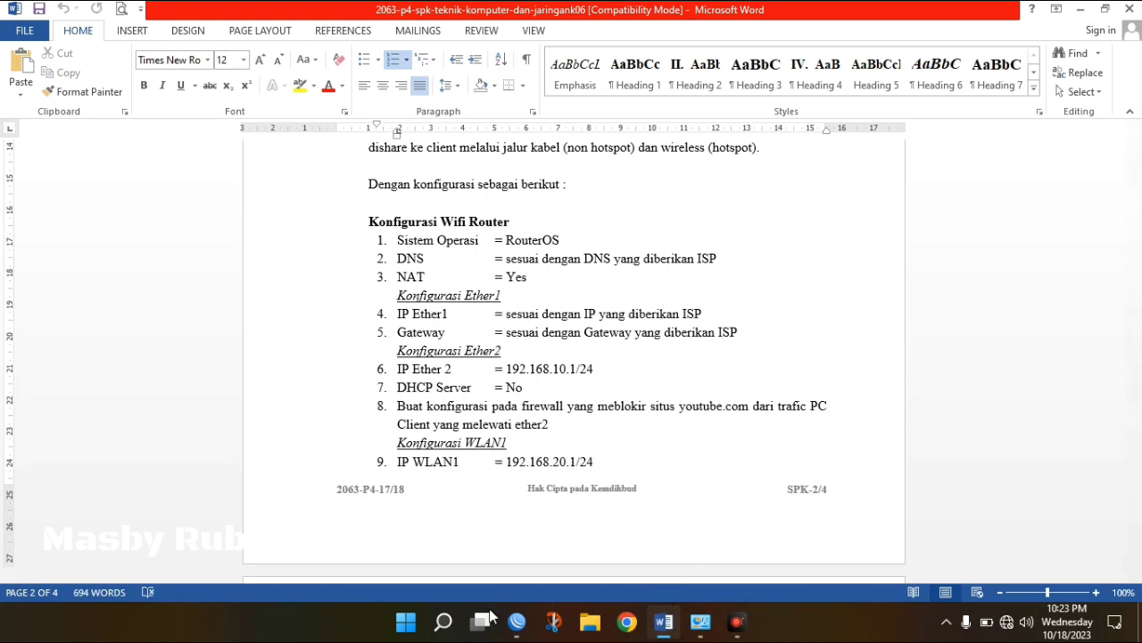
pyautogui.click(516, 622)
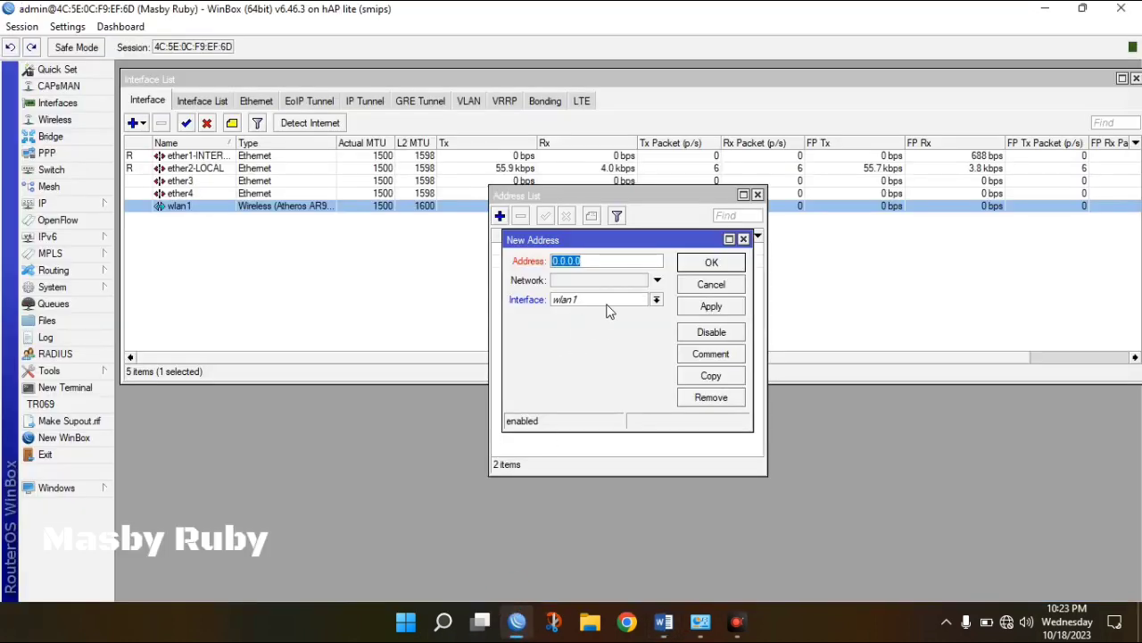
pyautogui.write('192.')
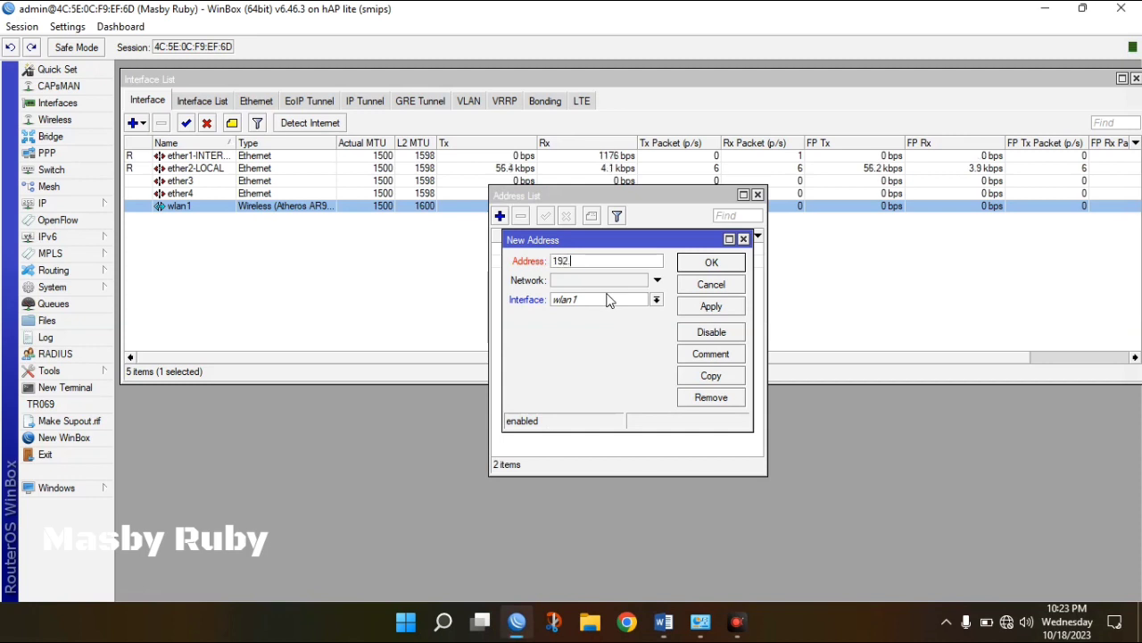
pyautogui.write('168.2')
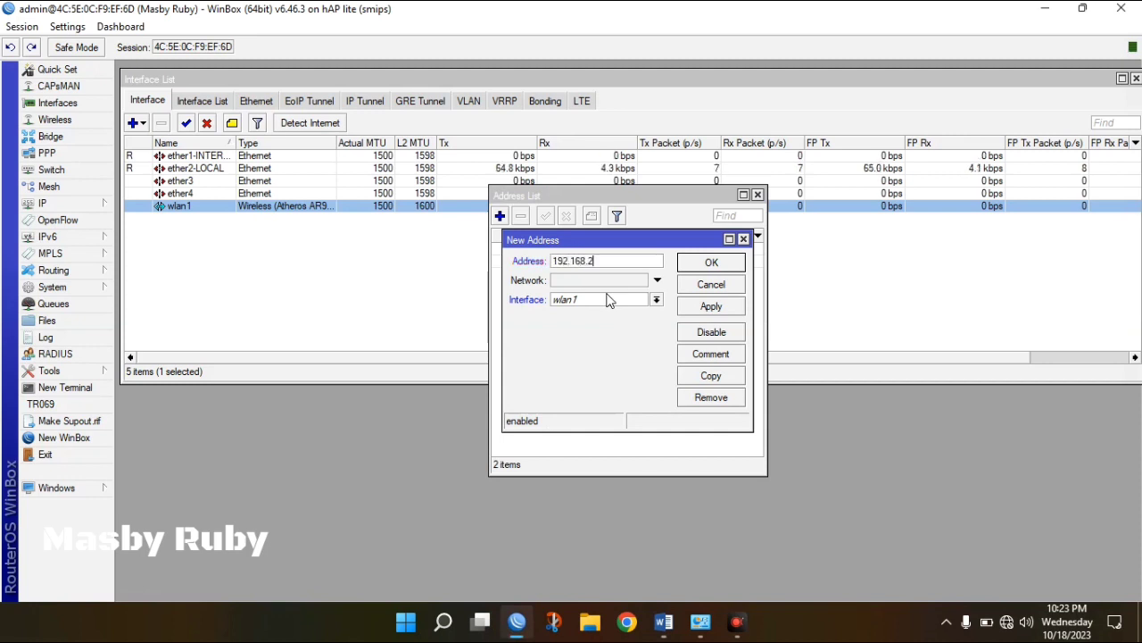
pyautogui.write('0.1/24')
pyautogui.click(703, 310)
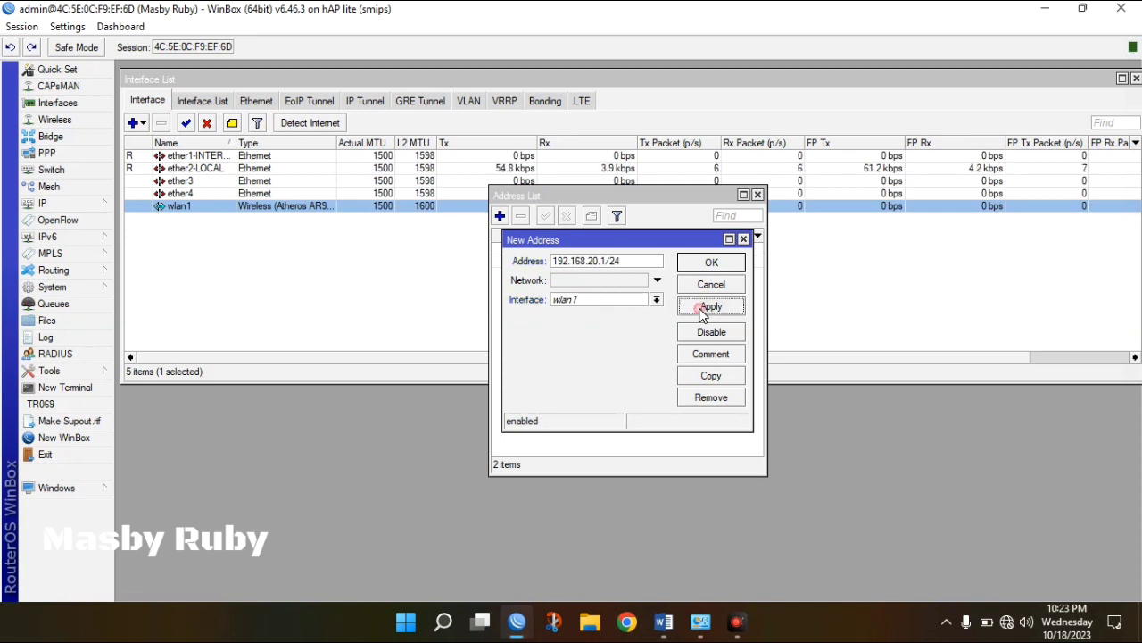
pyautogui.click(711, 262)
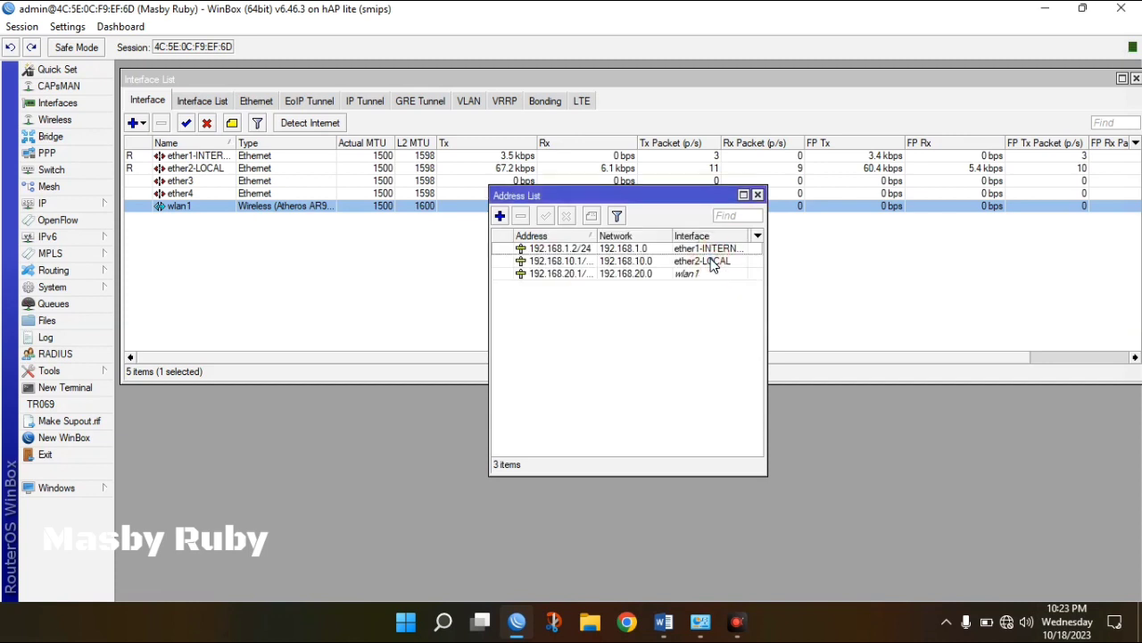
pyautogui.moveTo(629, 196); pyautogui.dragTo(364, 190)
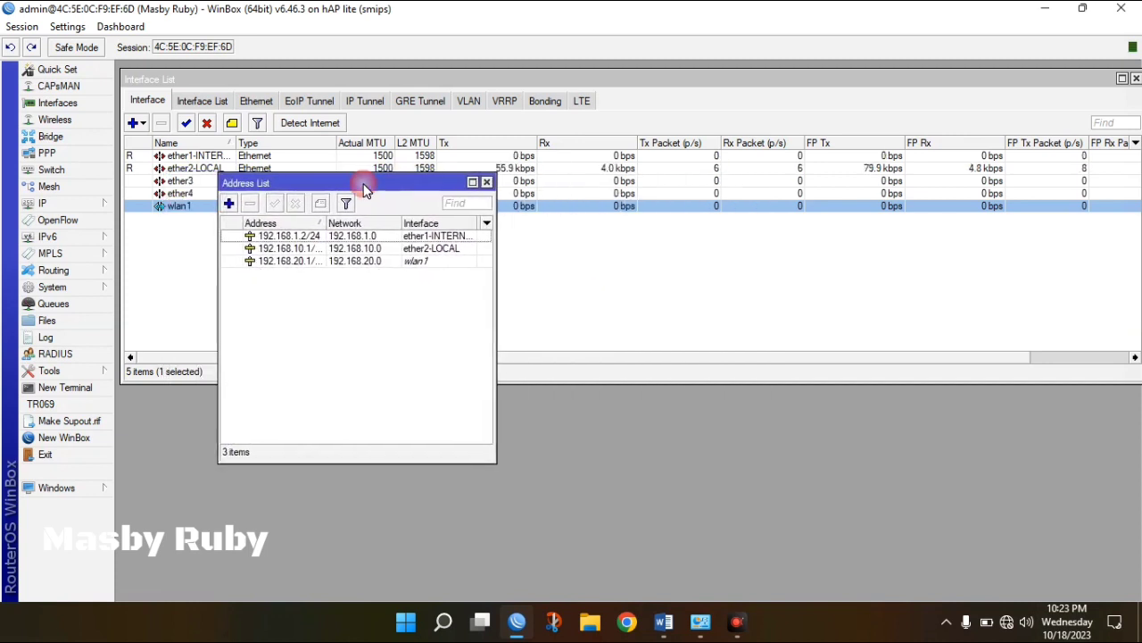
# Confirm the NAT = Yes requirement in the notes, then open the NAT tab under IP > Firewall.
pyautogui.click(663, 621)
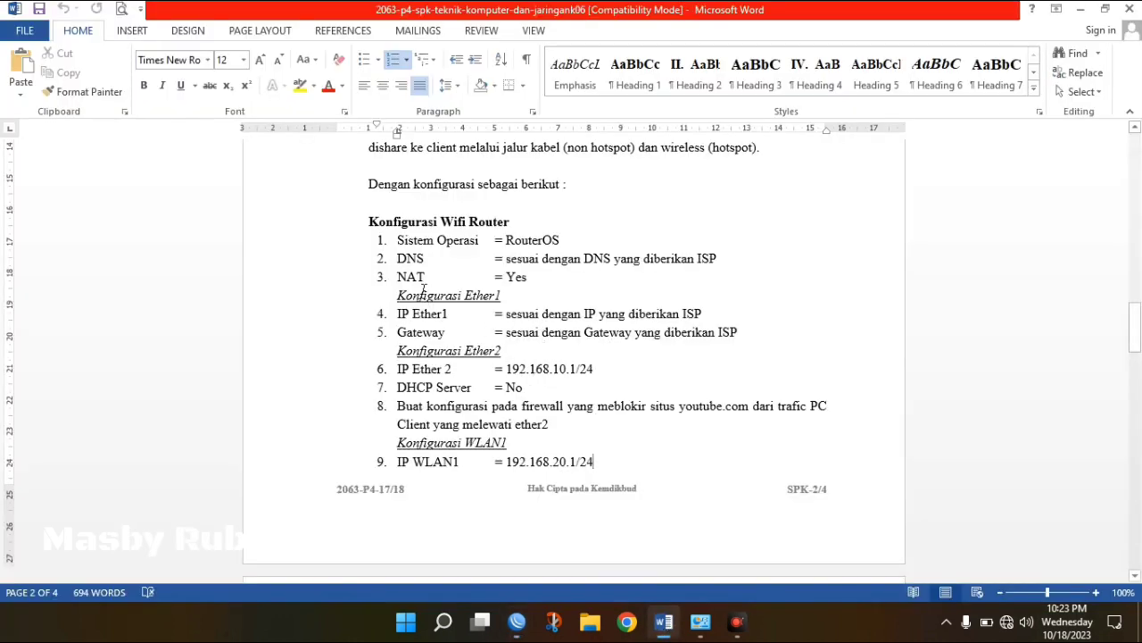
pyautogui.moveTo(398, 277); pyautogui.dragTo(533, 279)
pyautogui.click(602, 297)
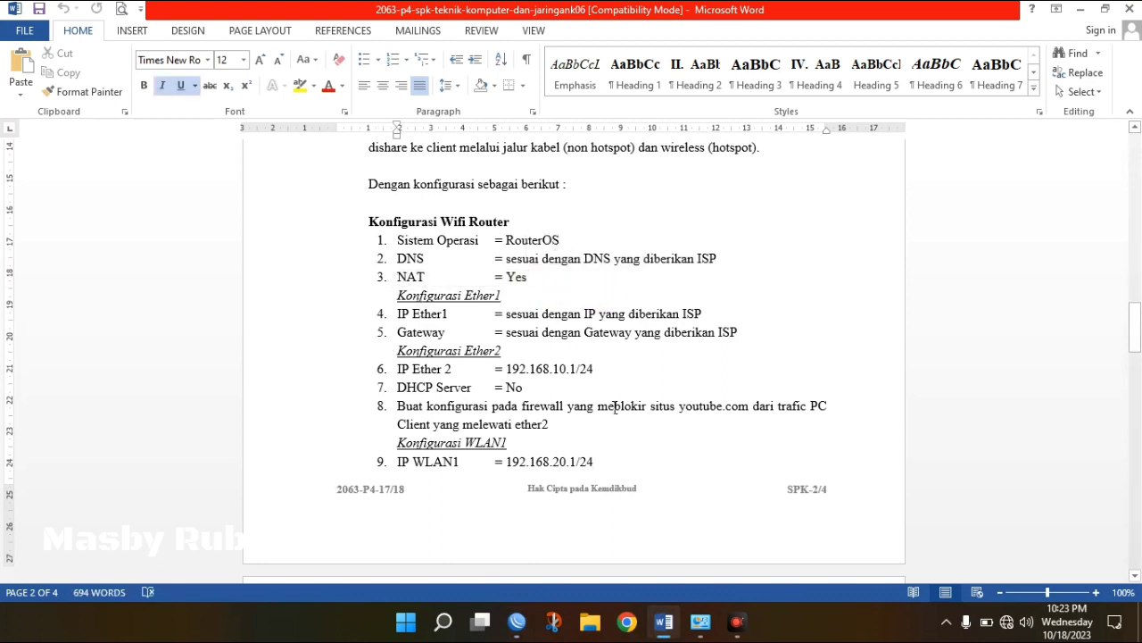
pyautogui.click(517, 620)
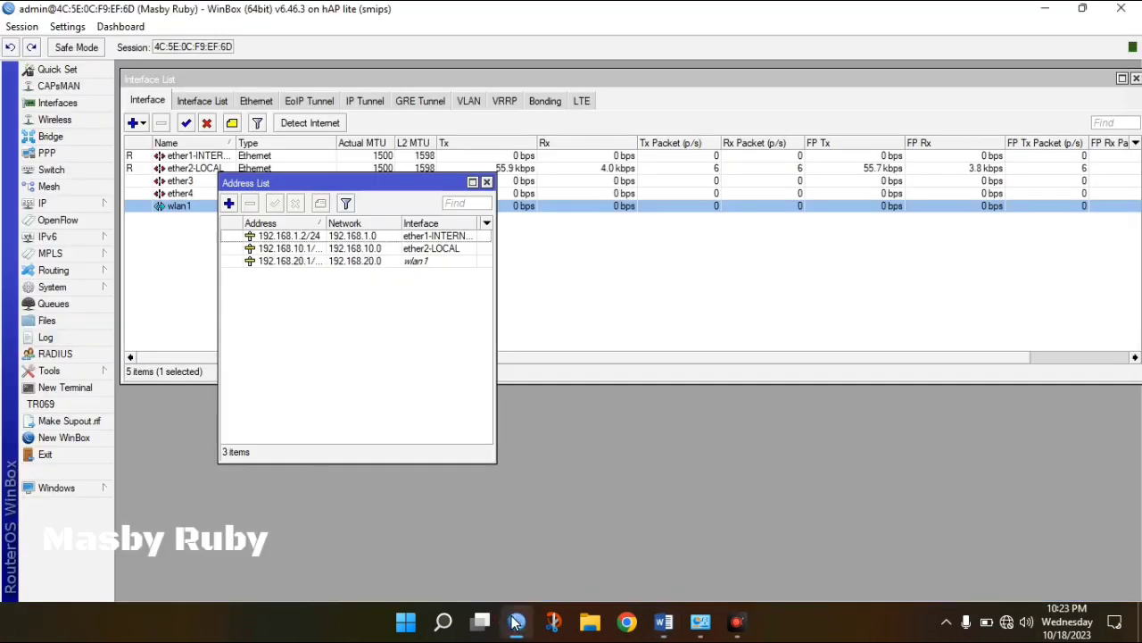
pyautogui.click(94, 204)
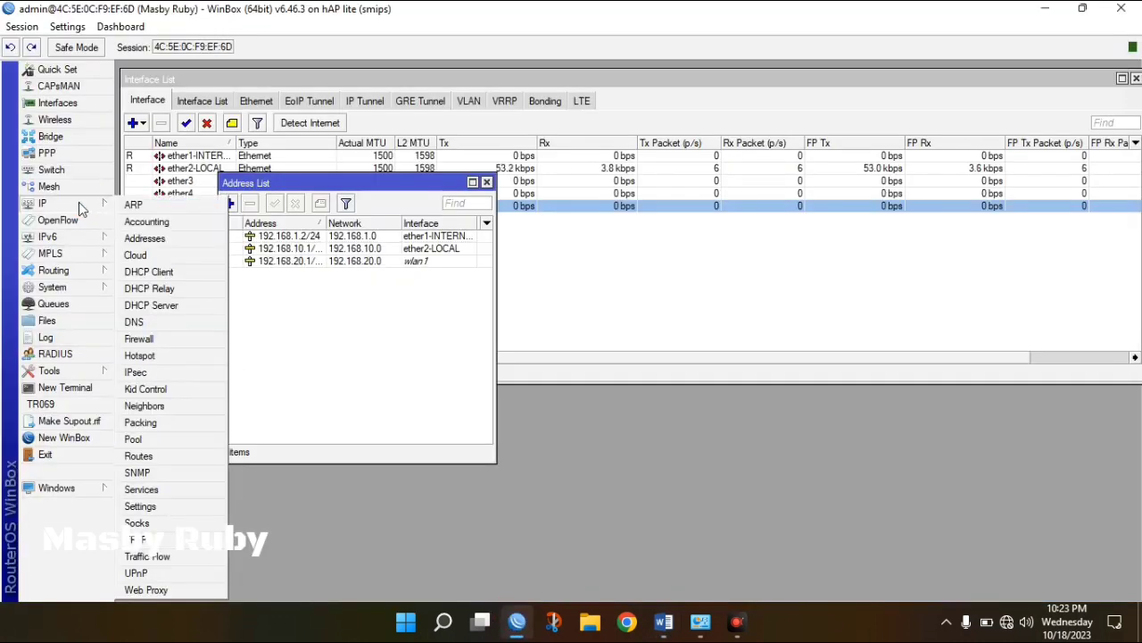
pyautogui.click(147, 338)
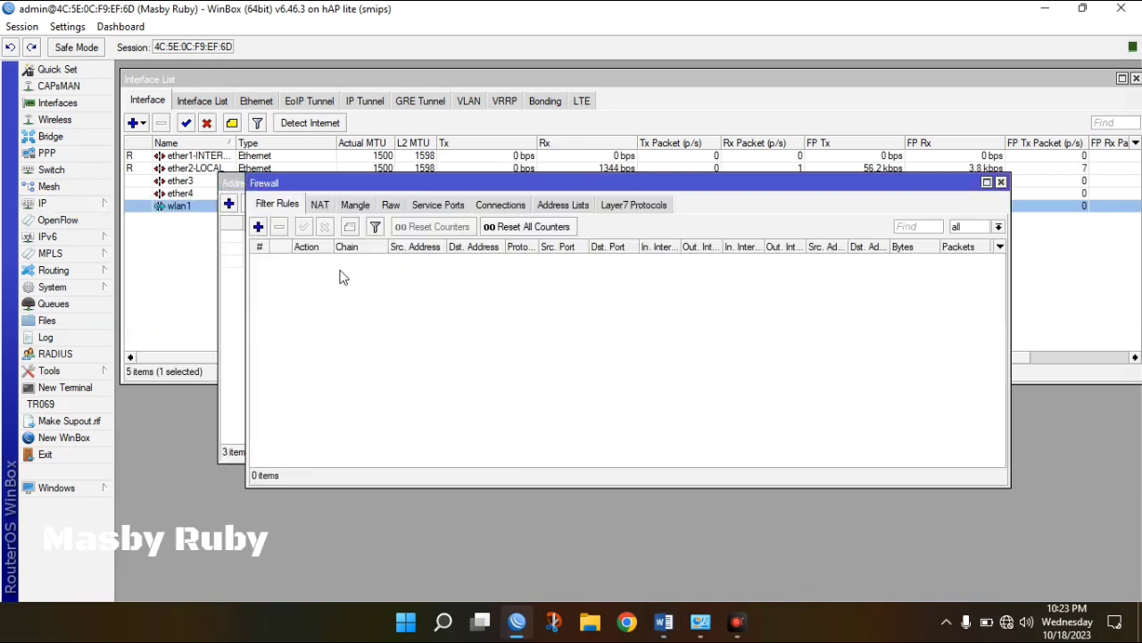
pyautogui.click(319, 207)
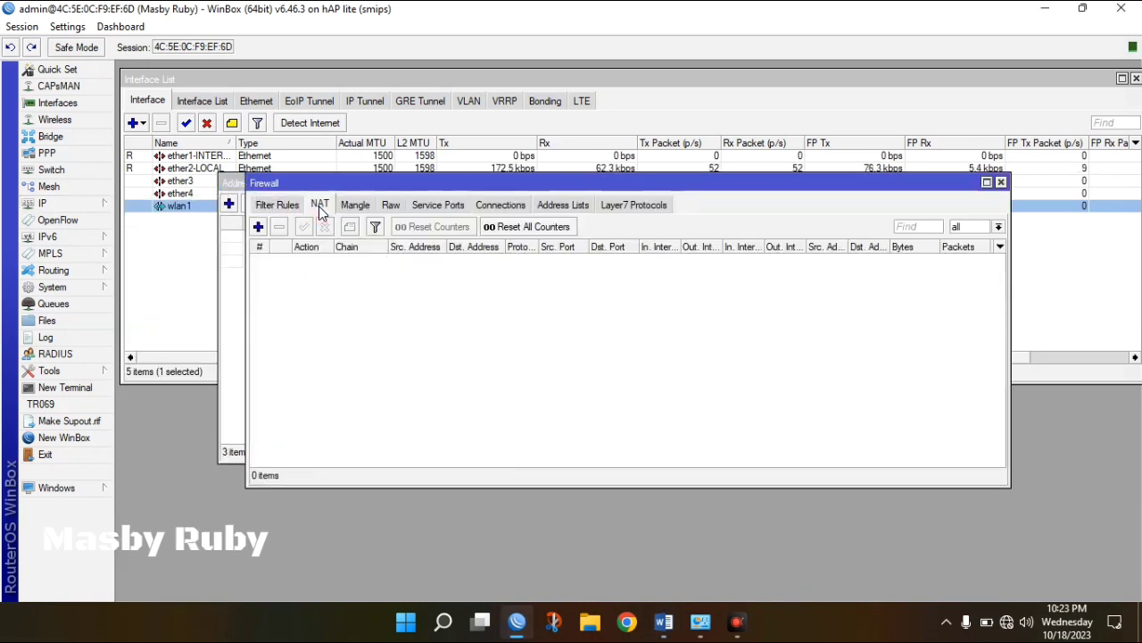
# Create a srcnat masquerade rule with Out. Interface ether1-INTERNET.
pyautogui.click(258, 226)
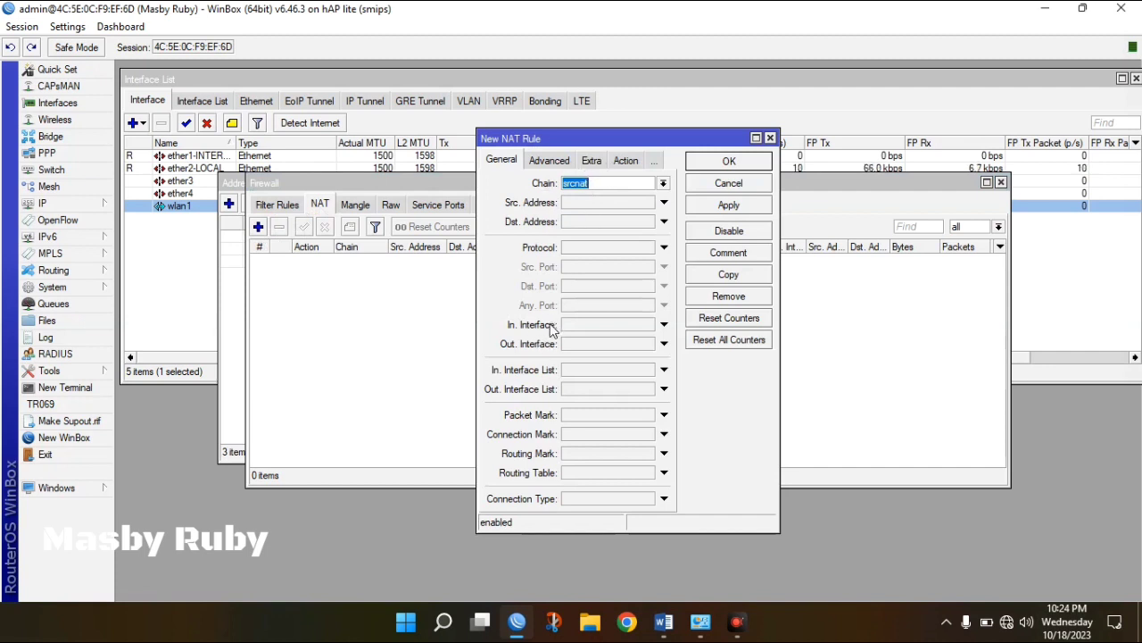
pyautogui.click(599, 346)
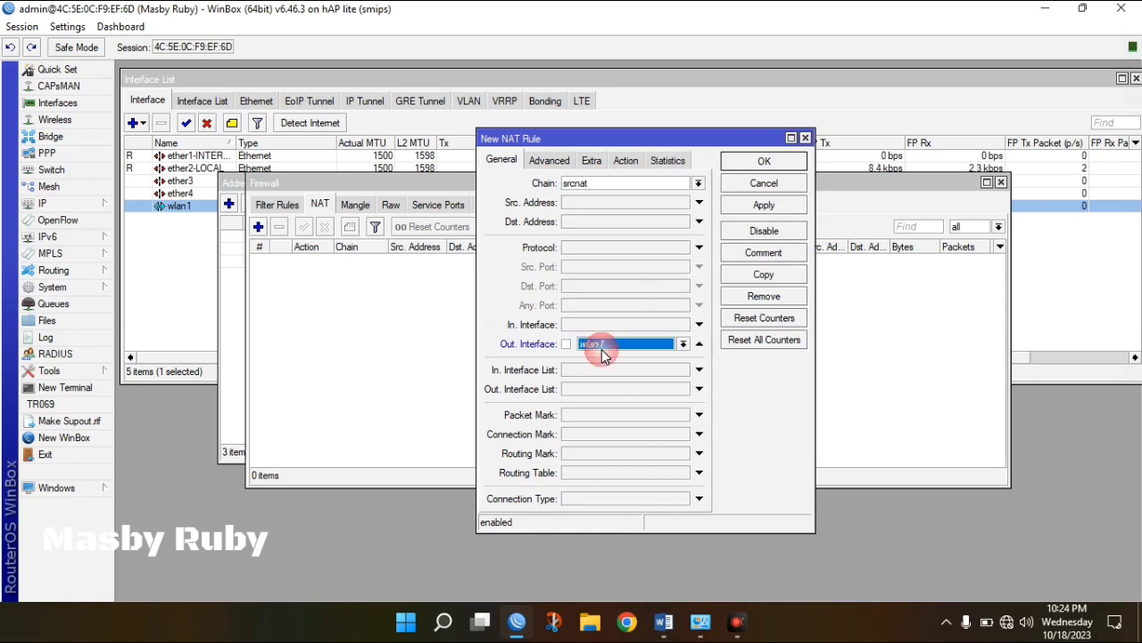
pyautogui.click(628, 348)
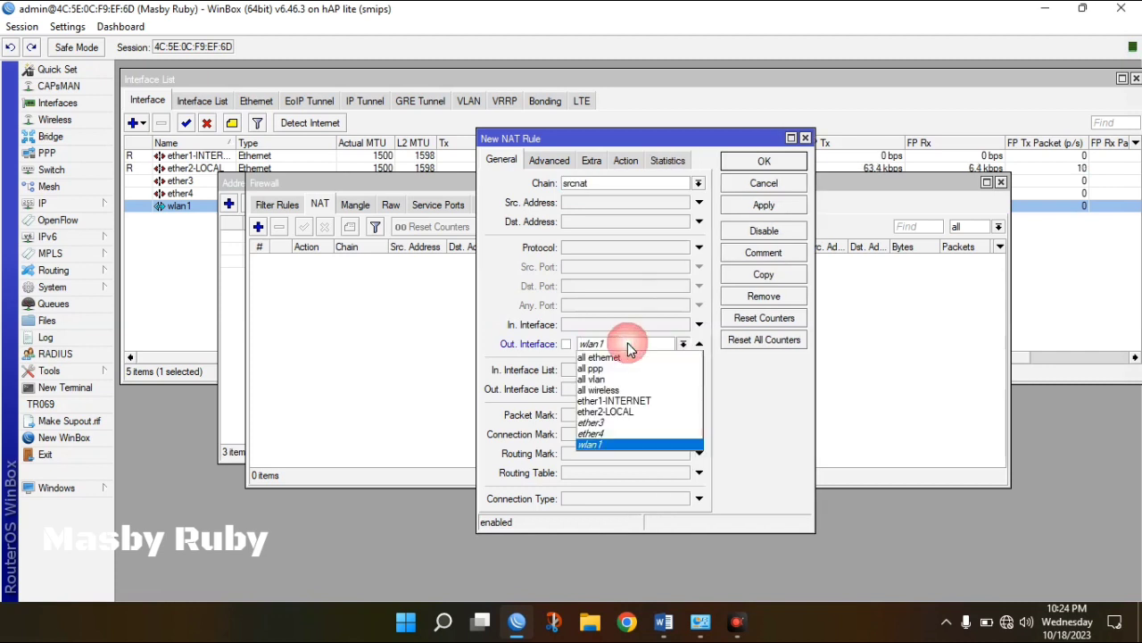
pyautogui.click(613, 402)
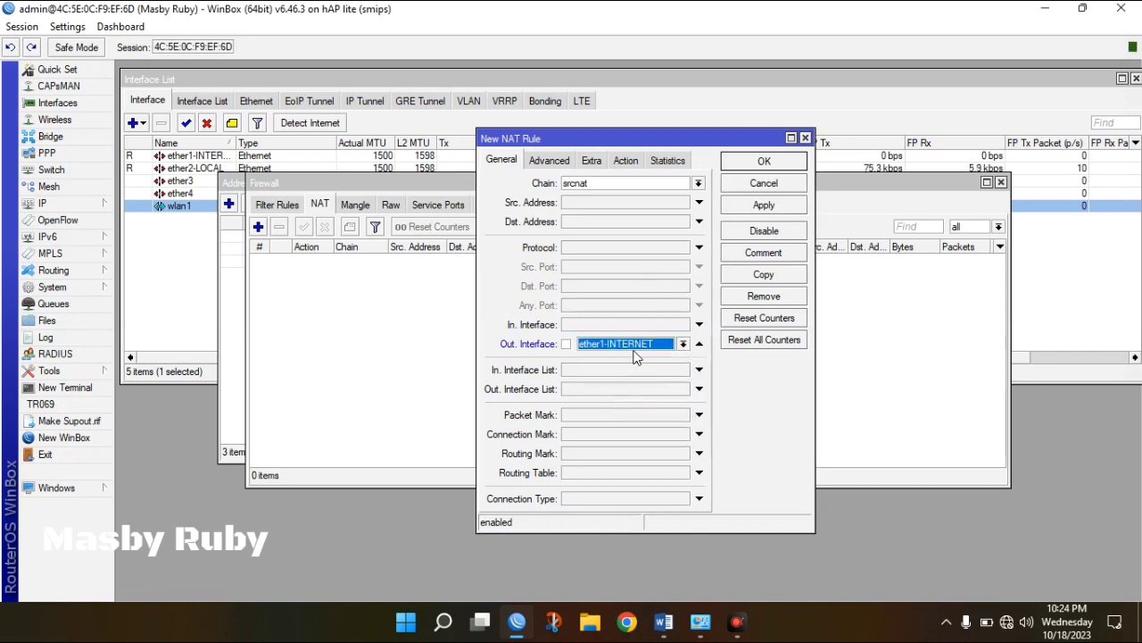
pyautogui.click(635, 168)
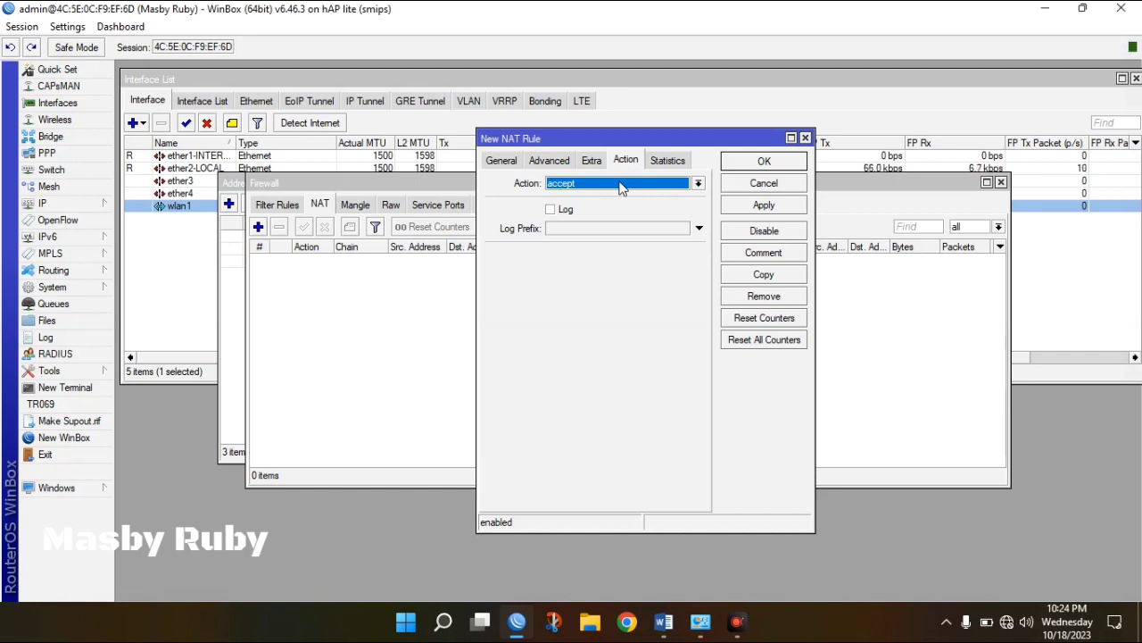
pyautogui.click(622, 185)
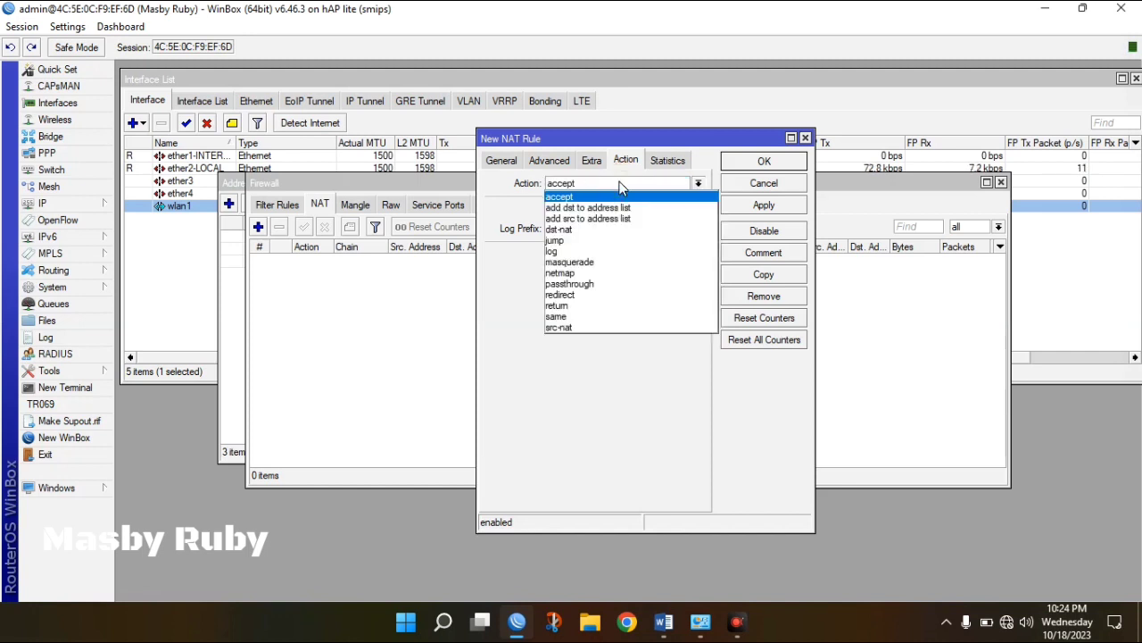
pyautogui.click(585, 262)
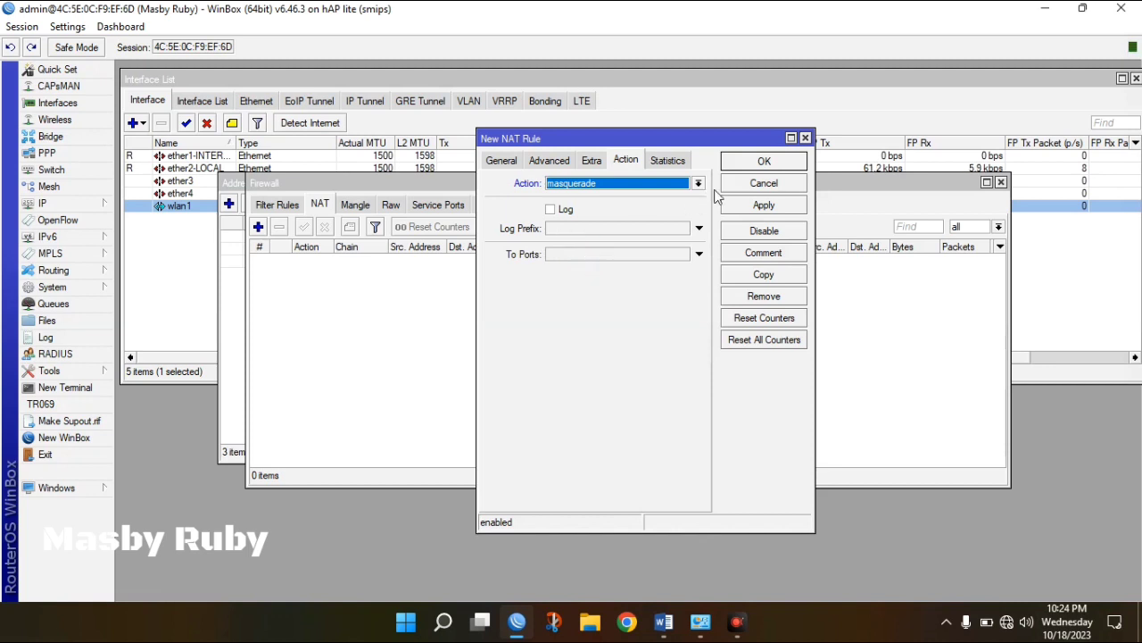
pyautogui.click(758, 206)
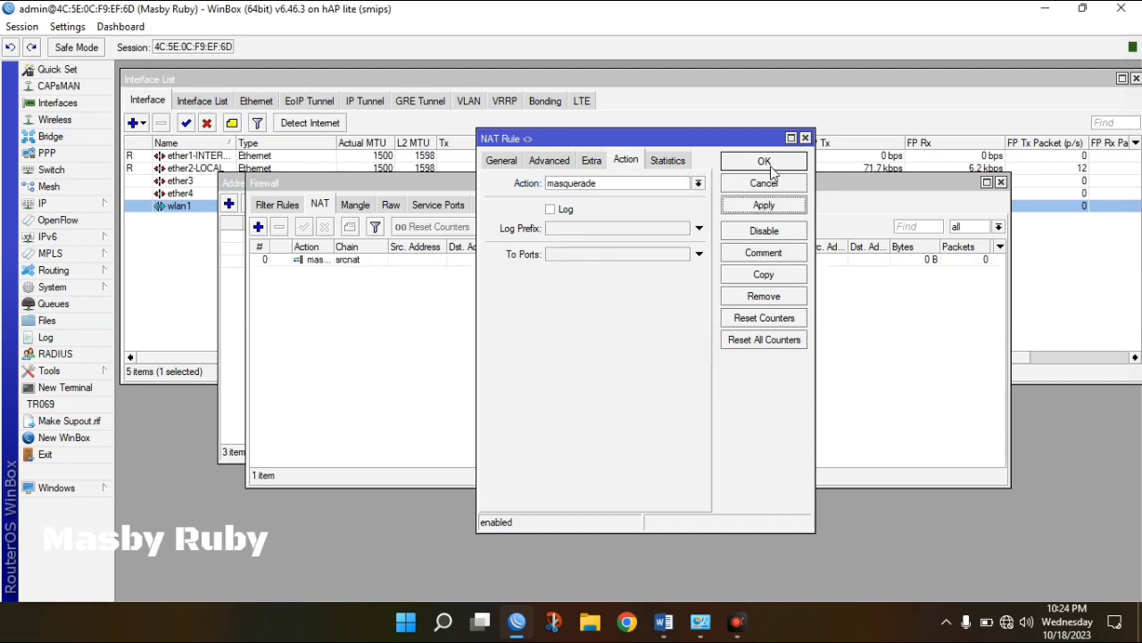
pyautogui.click(767, 164)
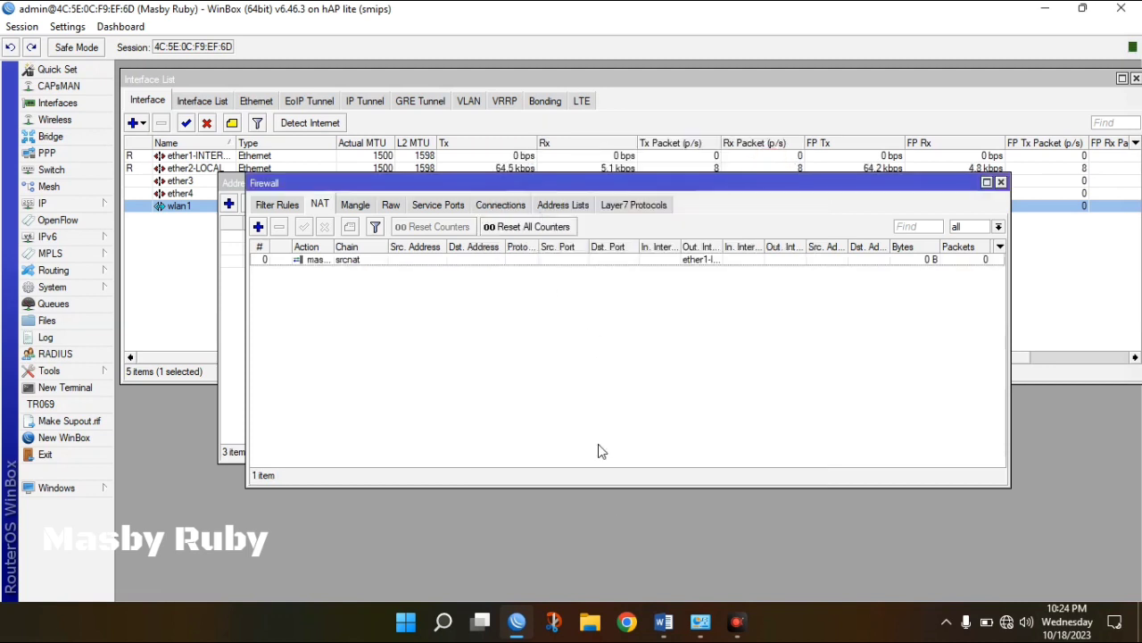
pyautogui.click(660, 627)
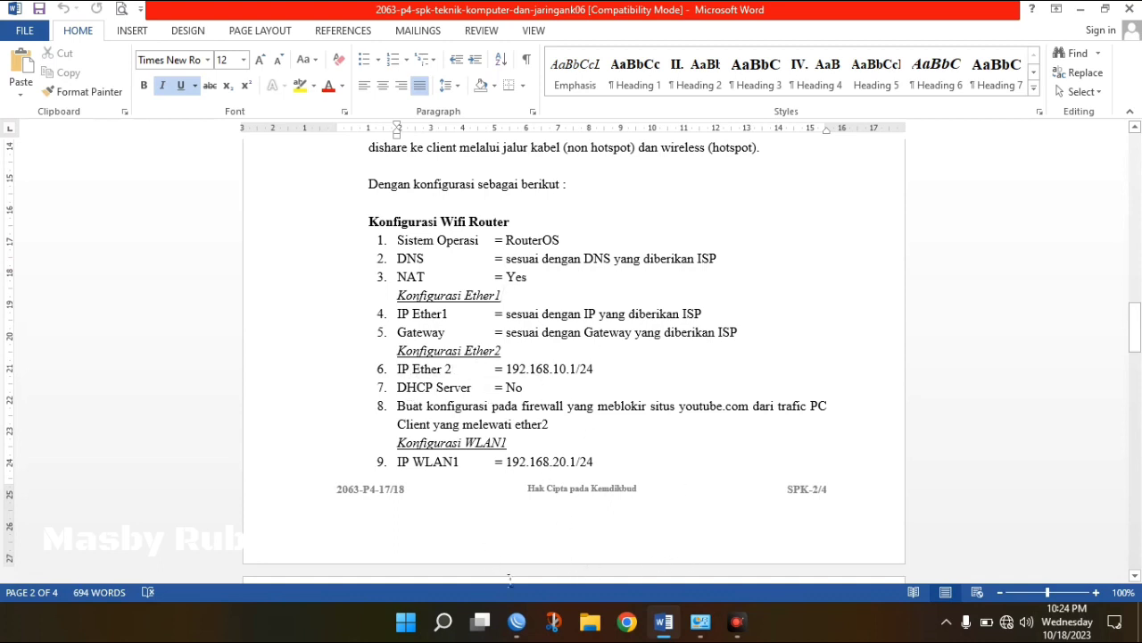
pyautogui.click(518, 623)
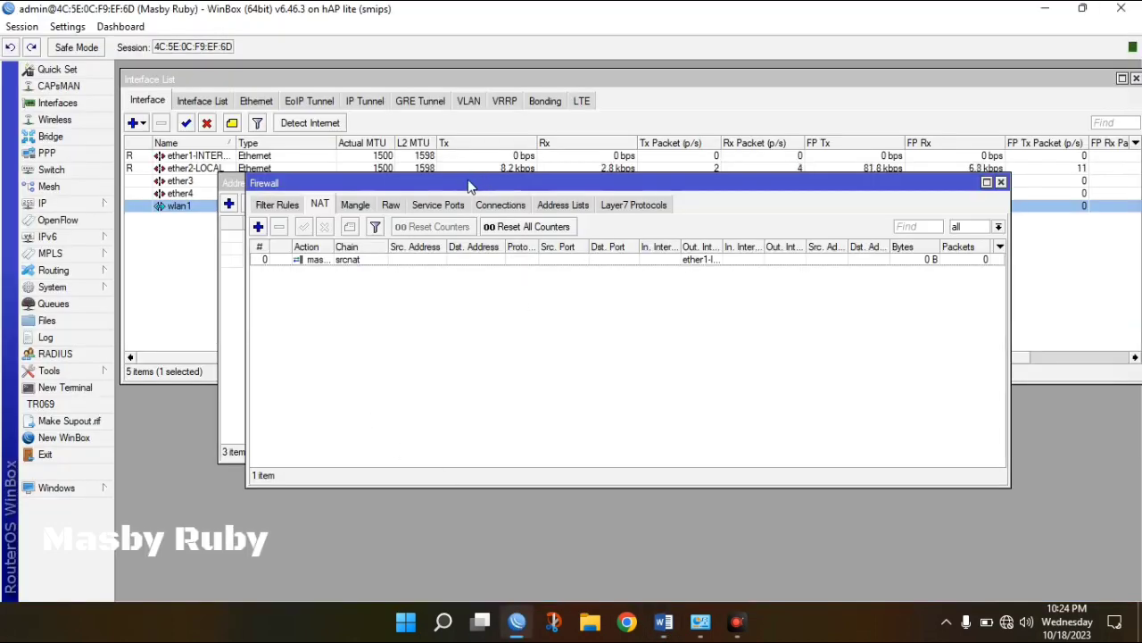
pyautogui.moveTo(471, 186); pyautogui.dragTo(406, 296)
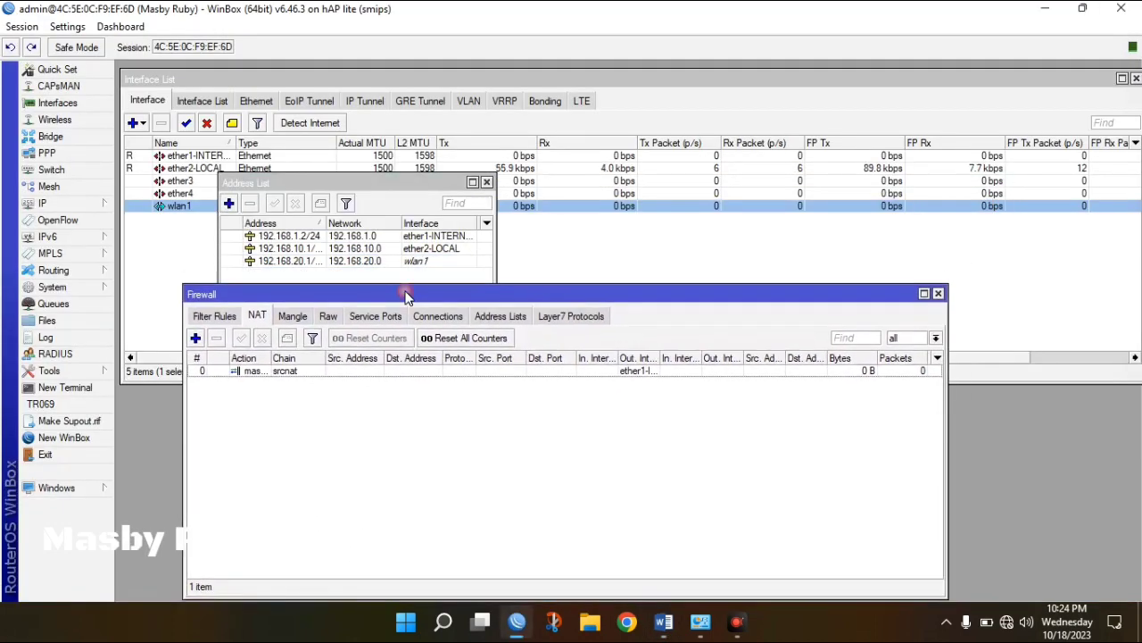
pyautogui.click(413, 250)
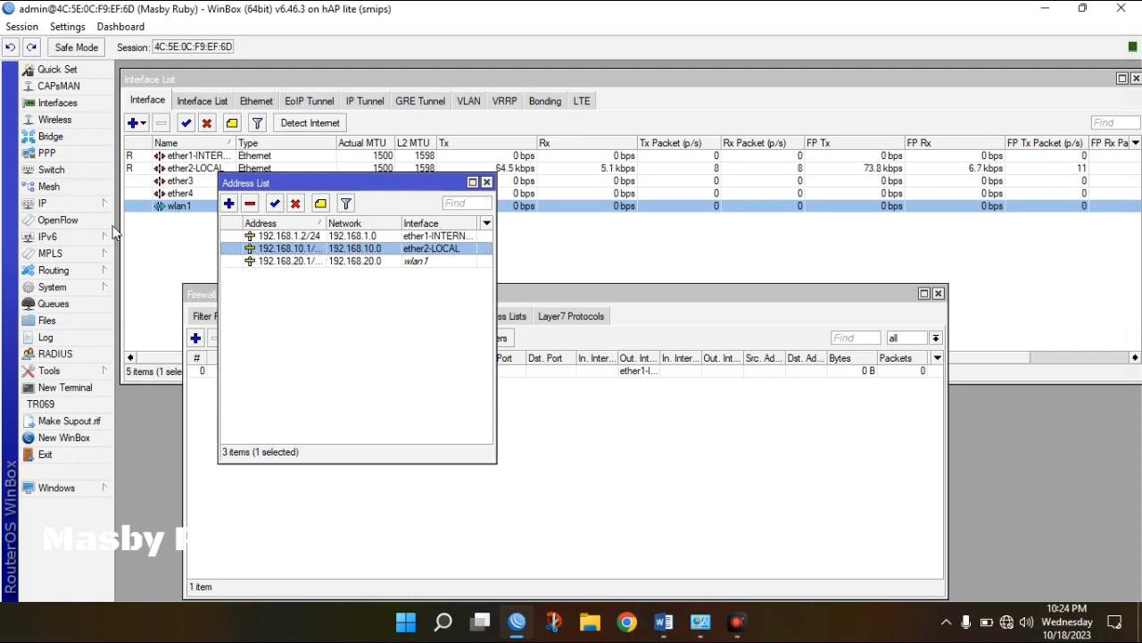
# In IP > Routes, add a static route to 0.0.0.0/0 via gateway 192.168.1.1.
pyautogui.click(89, 205)
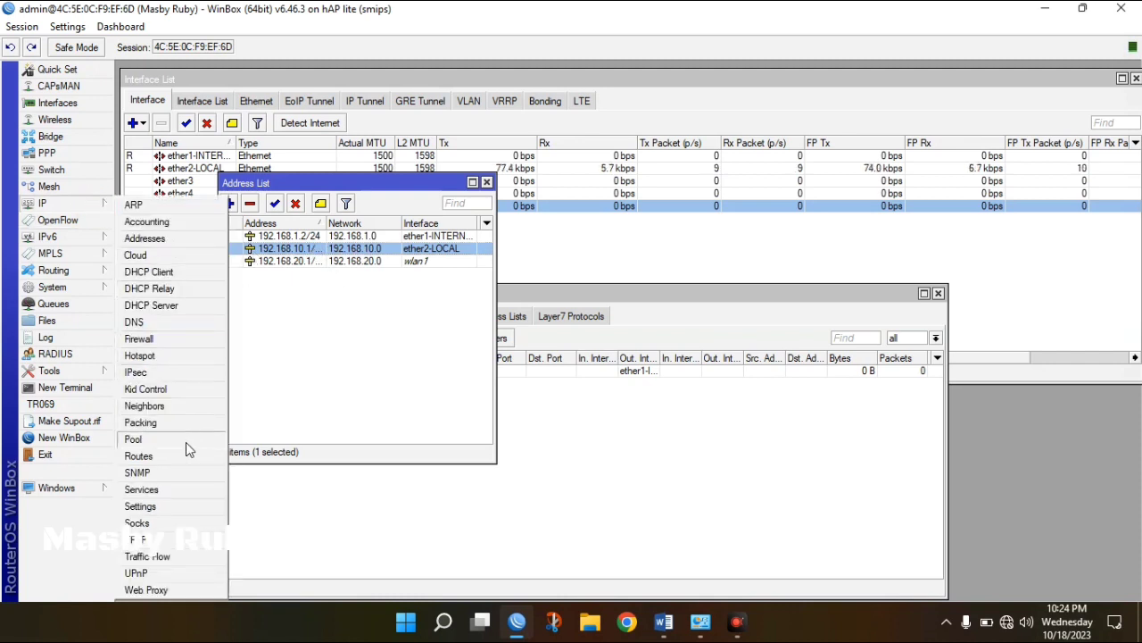
pyautogui.click(168, 457)
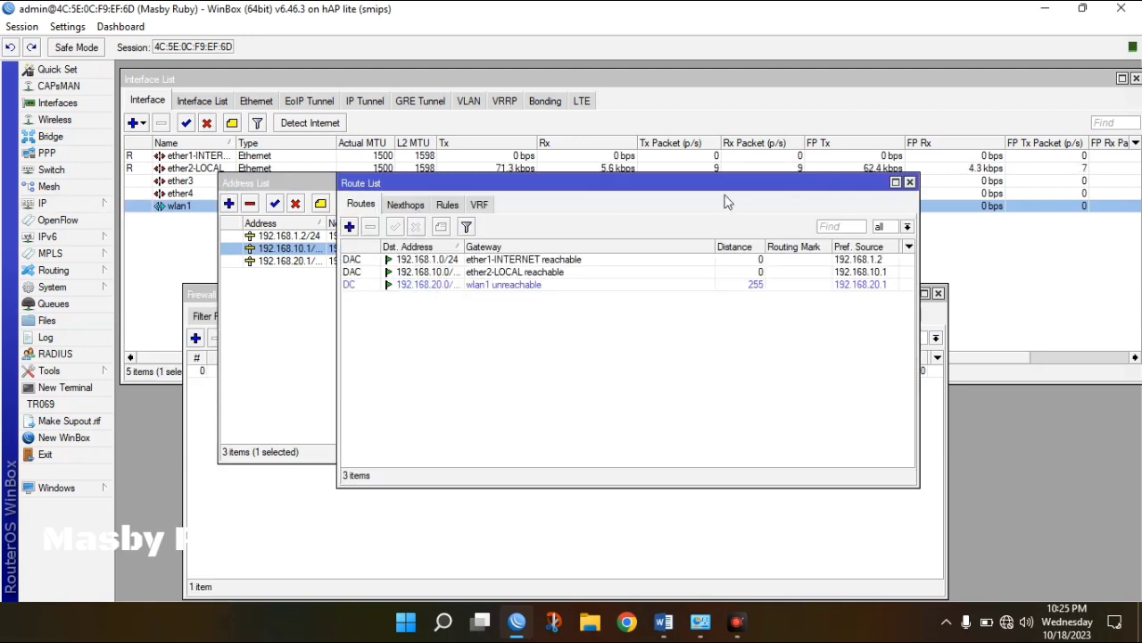
pyautogui.click(910, 183)
pyautogui.click(345, 217)
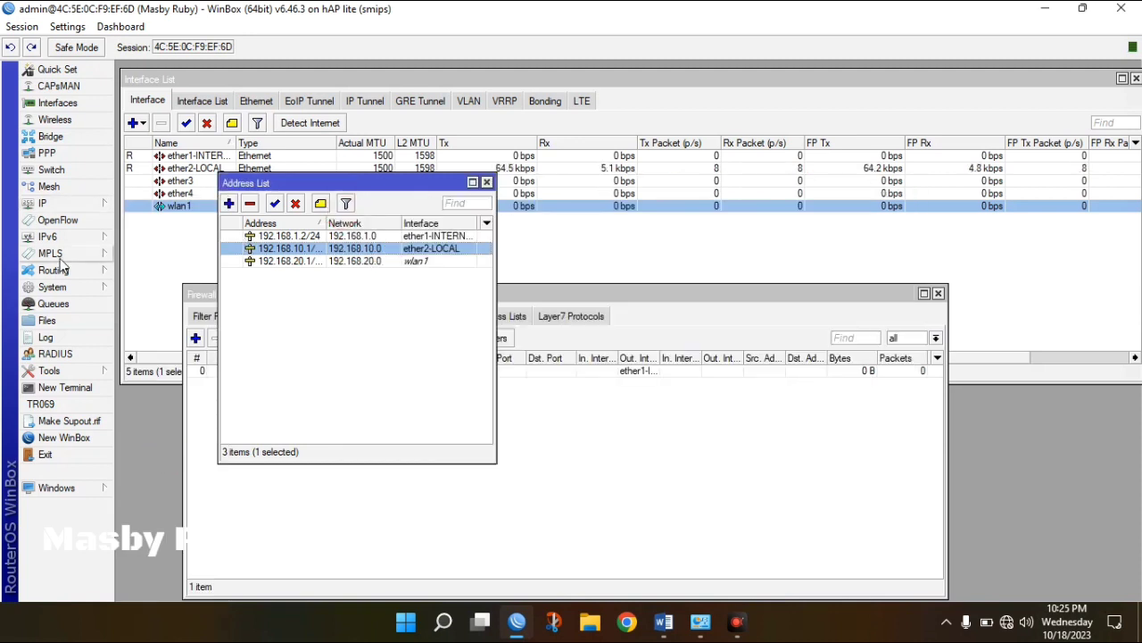
pyautogui.click(65, 202)
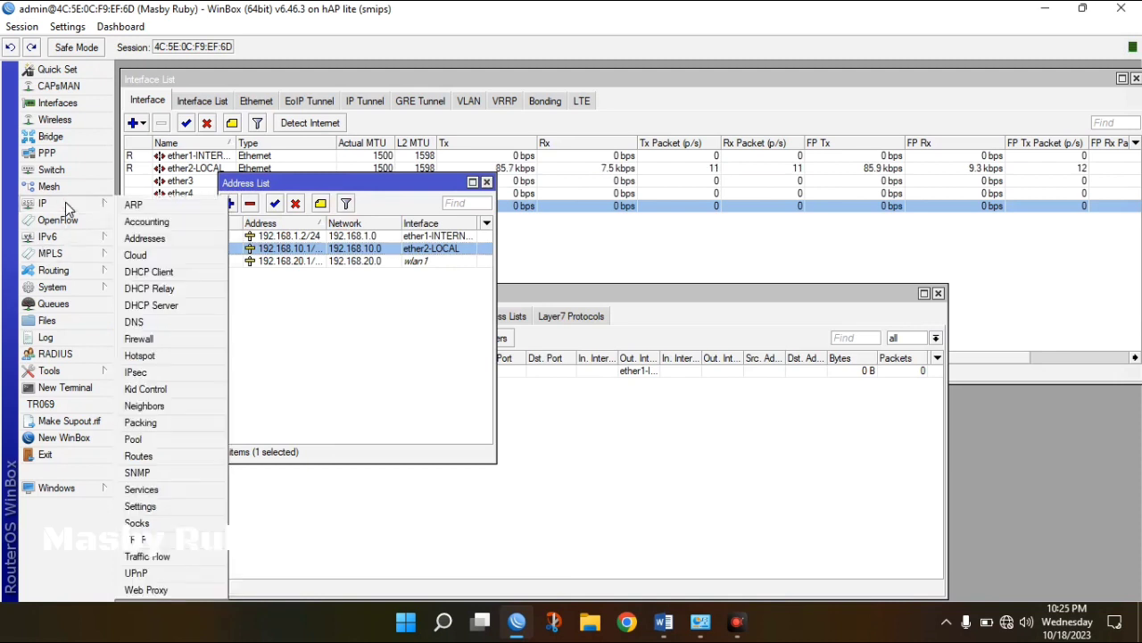
pyautogui.click(157, 455)
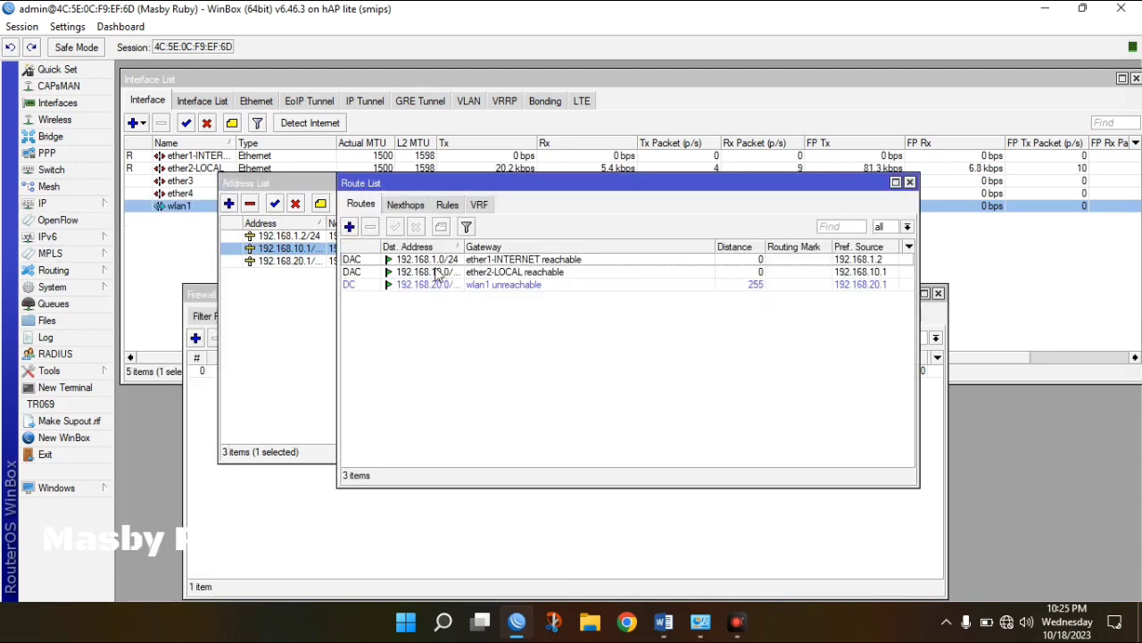
pyautogui.click(349, 227)
pyautogui.click(592, 259)
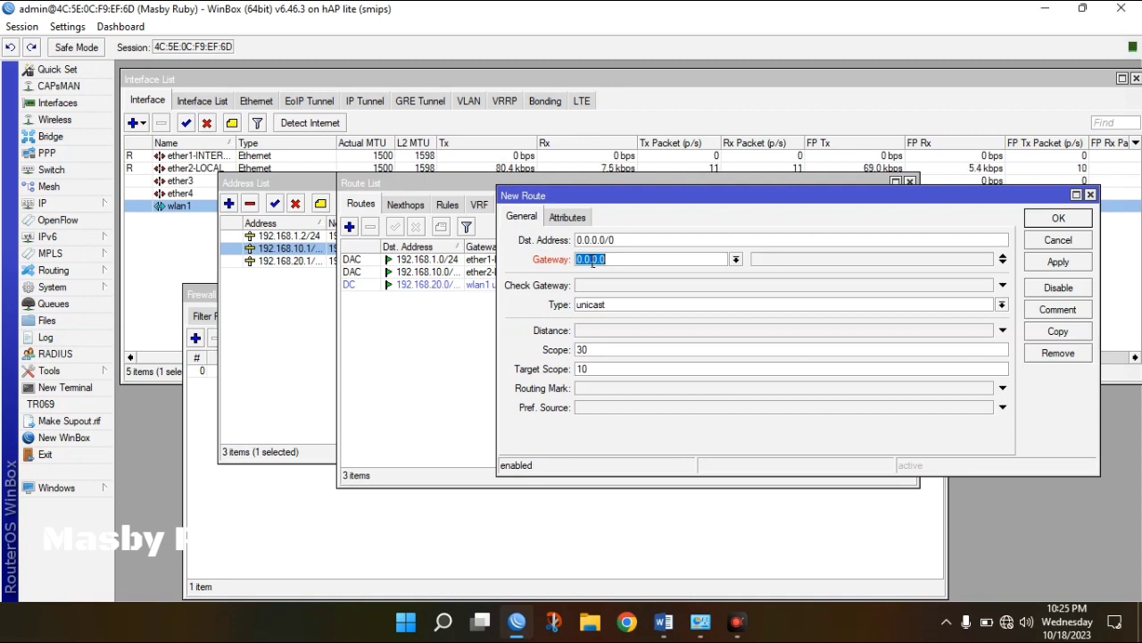
pyautogui.write('192.168.1.1')
pyautogui.click(1061, 264)
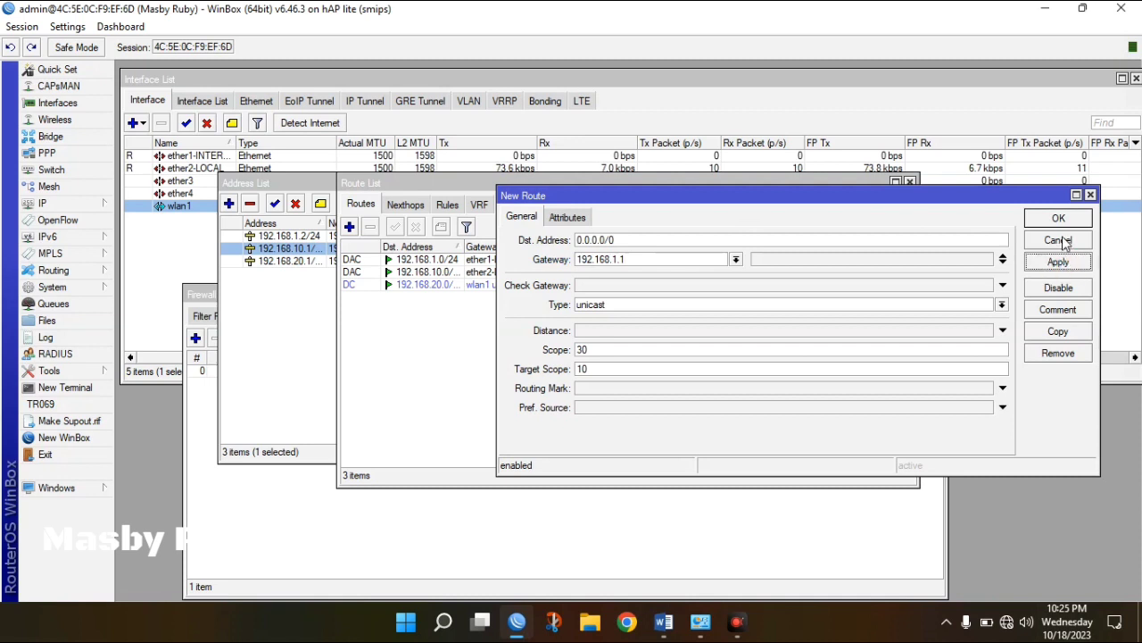
pyautogui.click(1058, 219)
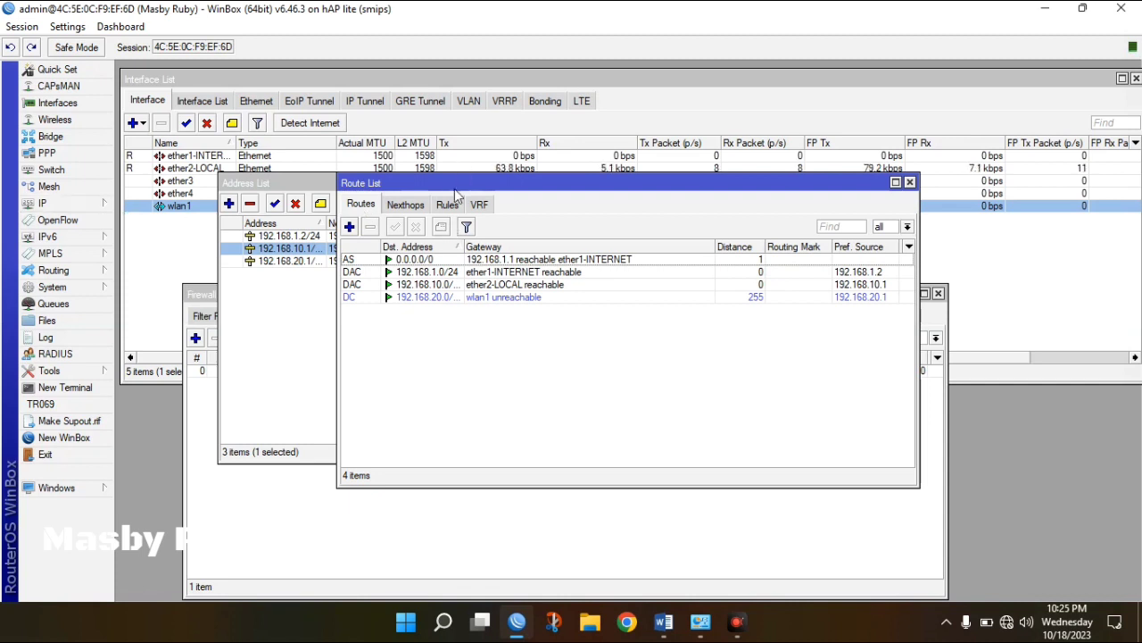
pyautogui.click(76, 206)
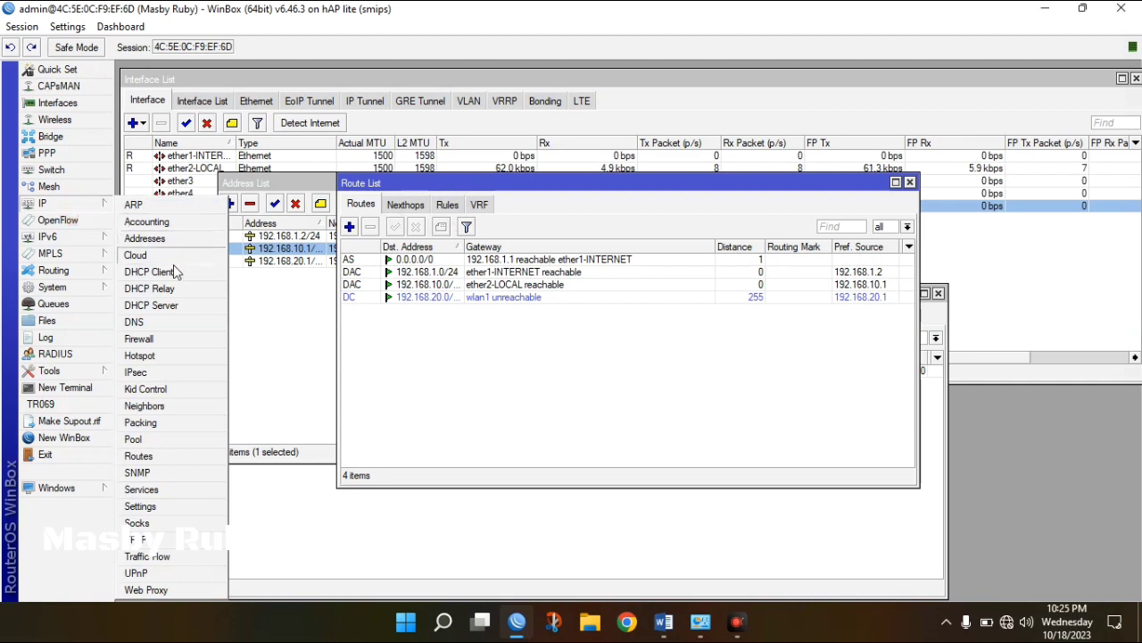
# Enter 8.8.8.8 and 8.8.4.4 as the router's DNS servers and apply them.
pyautogui.click(140, 323)
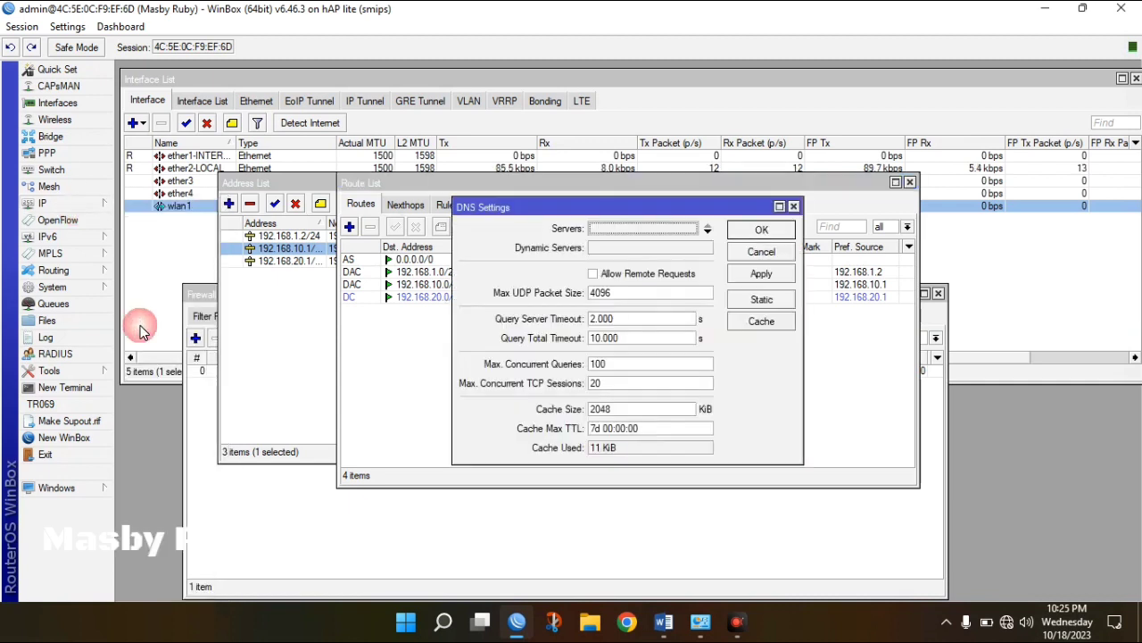
pyautogui.click(625, 227)
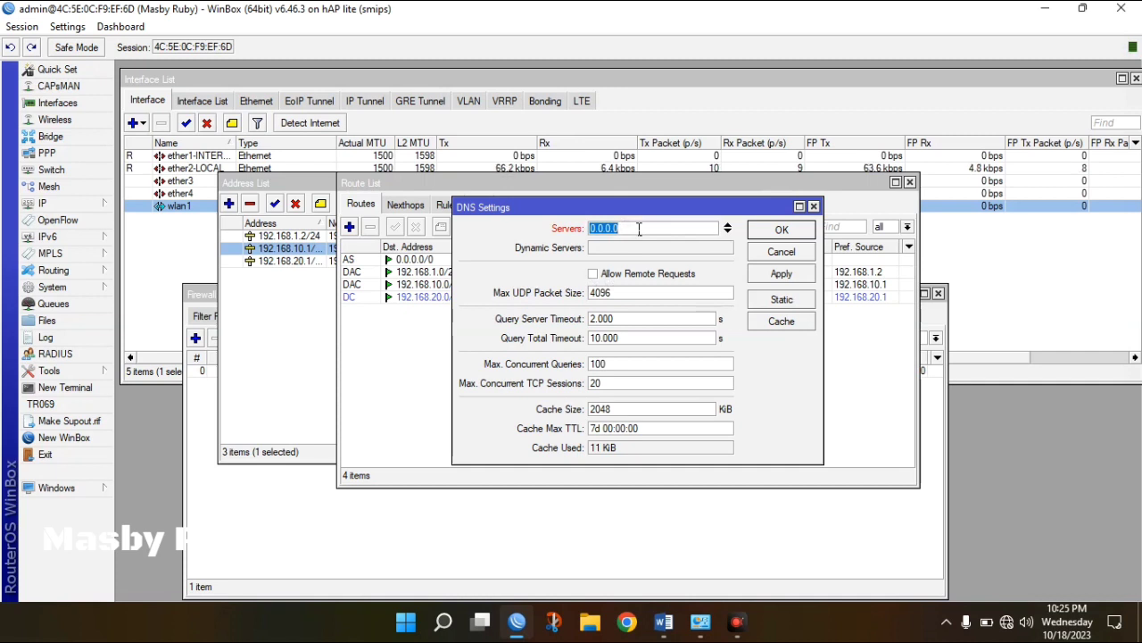
pyautogui.write('8.8')
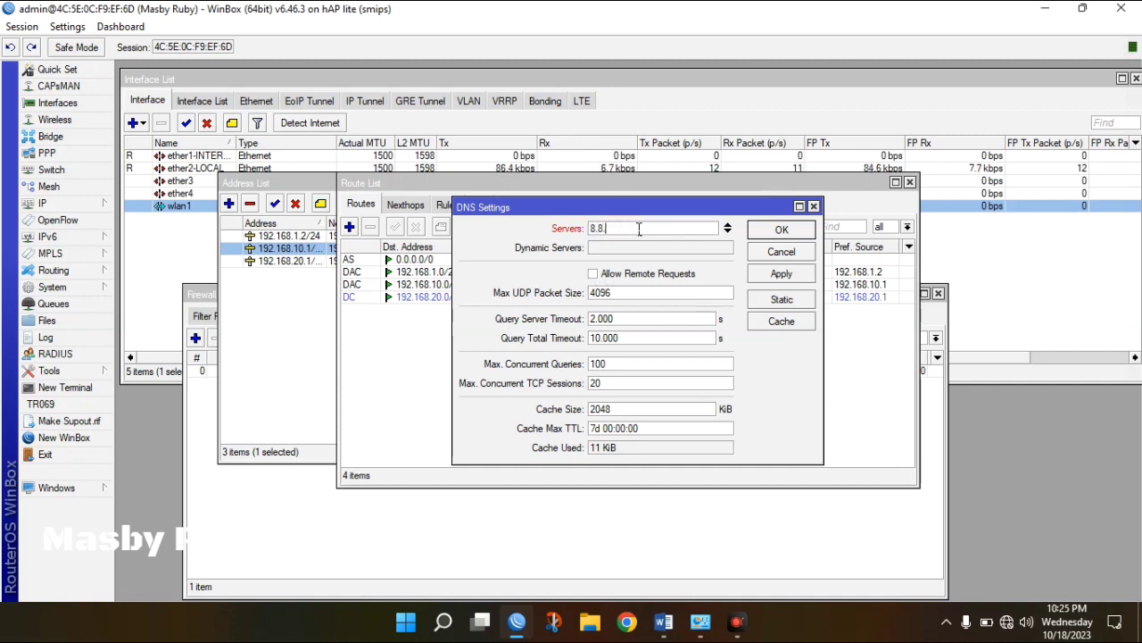
pyautogui.write('.8')
pyautogui.click(729, 233)
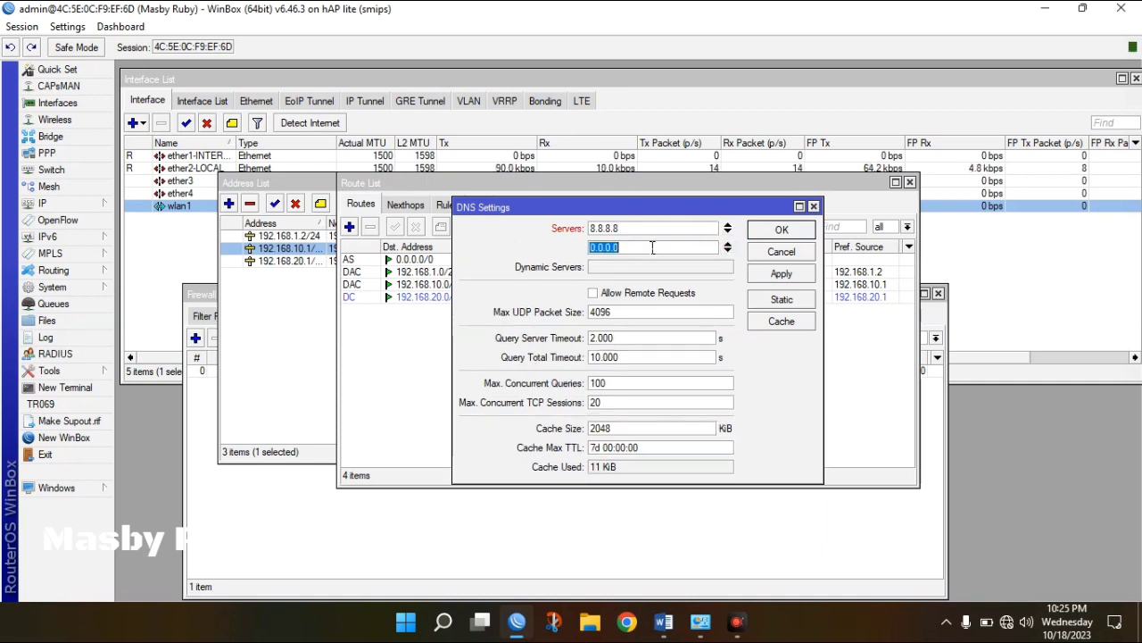
pyautogui.write('8.')
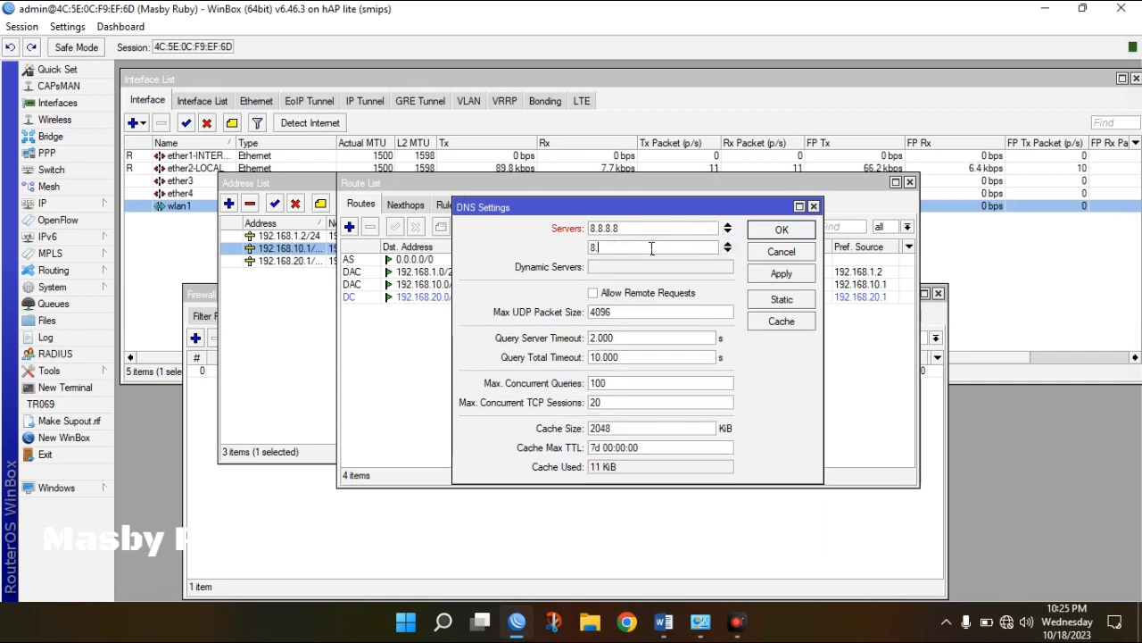
pyautogui.write('8.4.4')
pyautogui.click(781, 274)
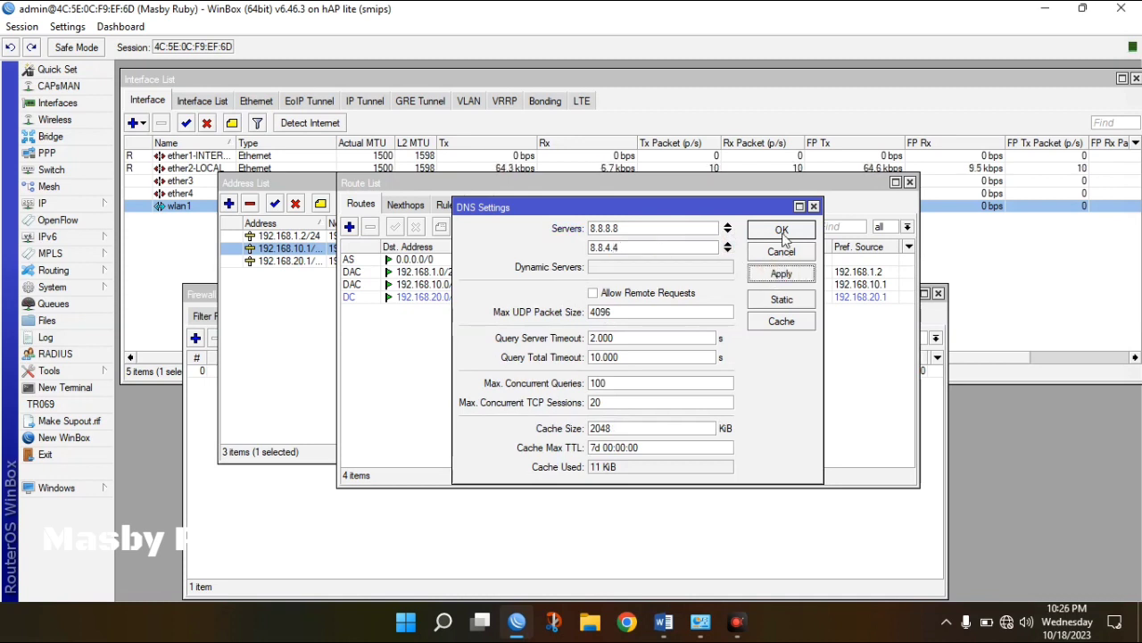
pyautogui.click(781, 229)
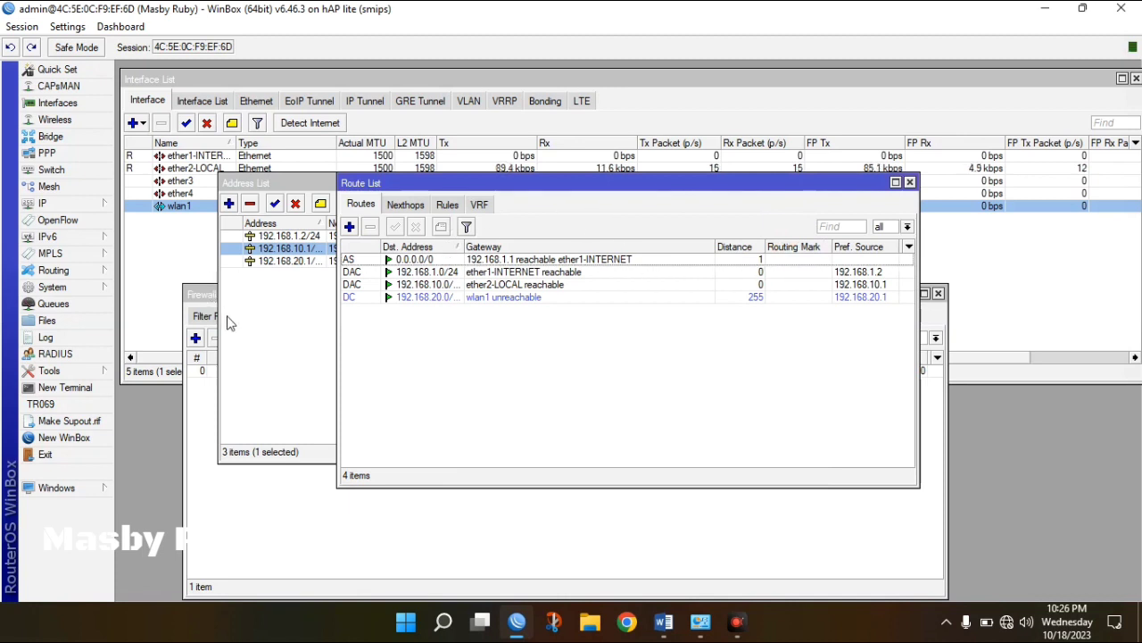
# Run 'ping 8.8.8.8' in a new WinBox terminal and stop it after 11 of 11 replies.
pyautogui.click(76, 398)
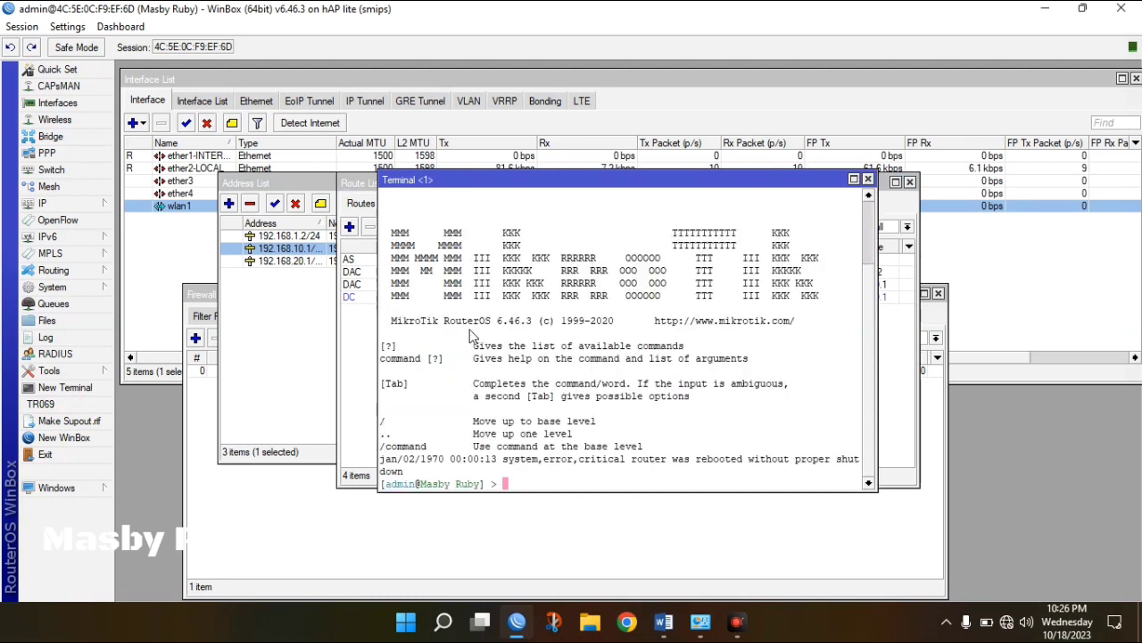
pyautogui.write('pin')
pyautogui.press('BackSpace')
pyautogui.press('BackSpace')
pyautogui.write('ping 8.8.8.8')
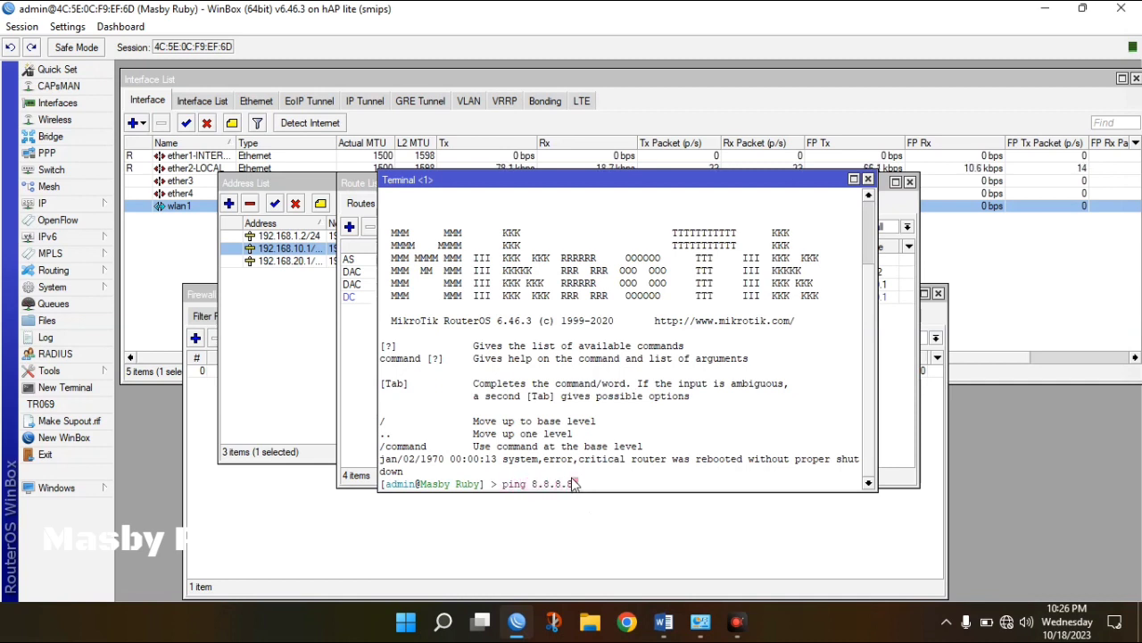
pyautogui.press('Return')
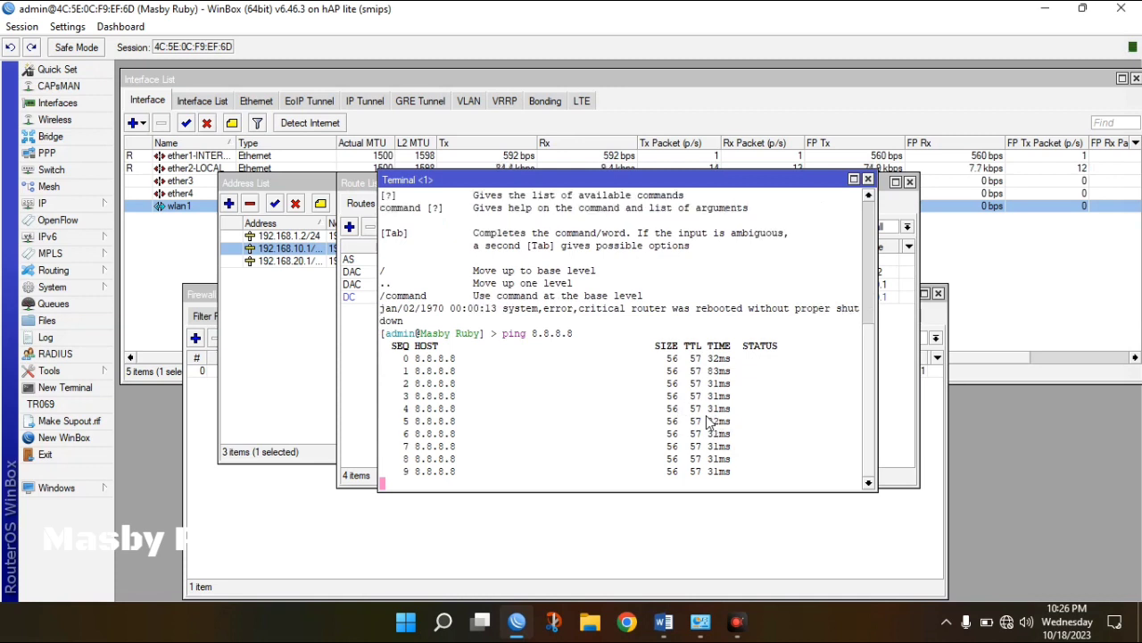
pyautogui.hotkey('ctrl', 'c')
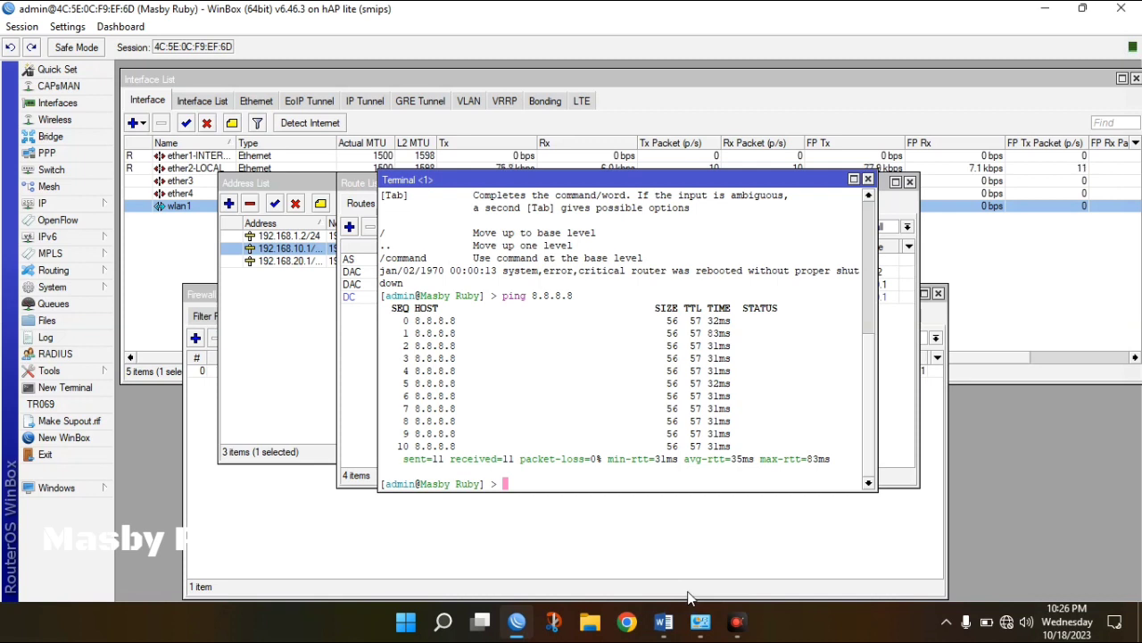
pyautogui.moveTo(700, 618)
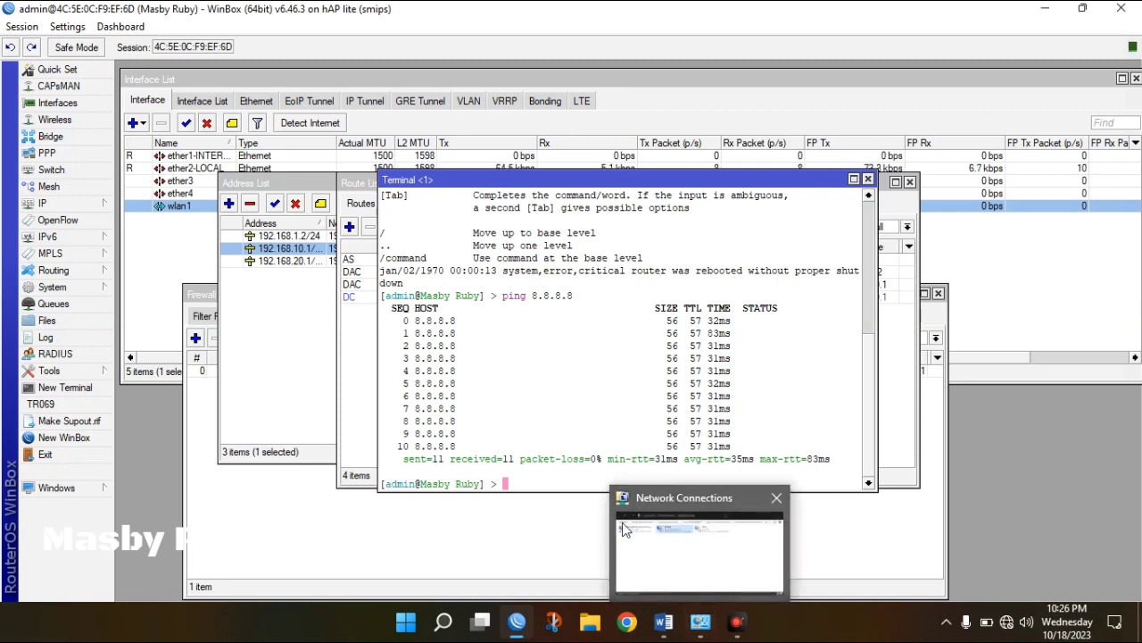
# From the tray network icon, open Network & Internet settings and list the network adapters.
pyautogui.click(495, 551)
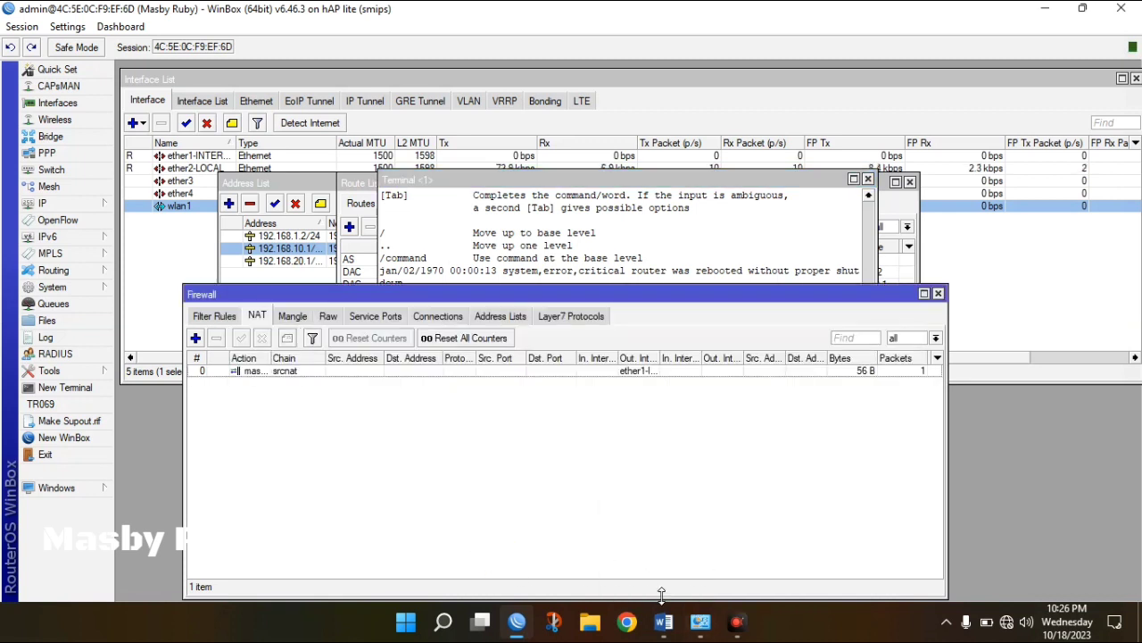
pyautogui.moveTo(701, 620)
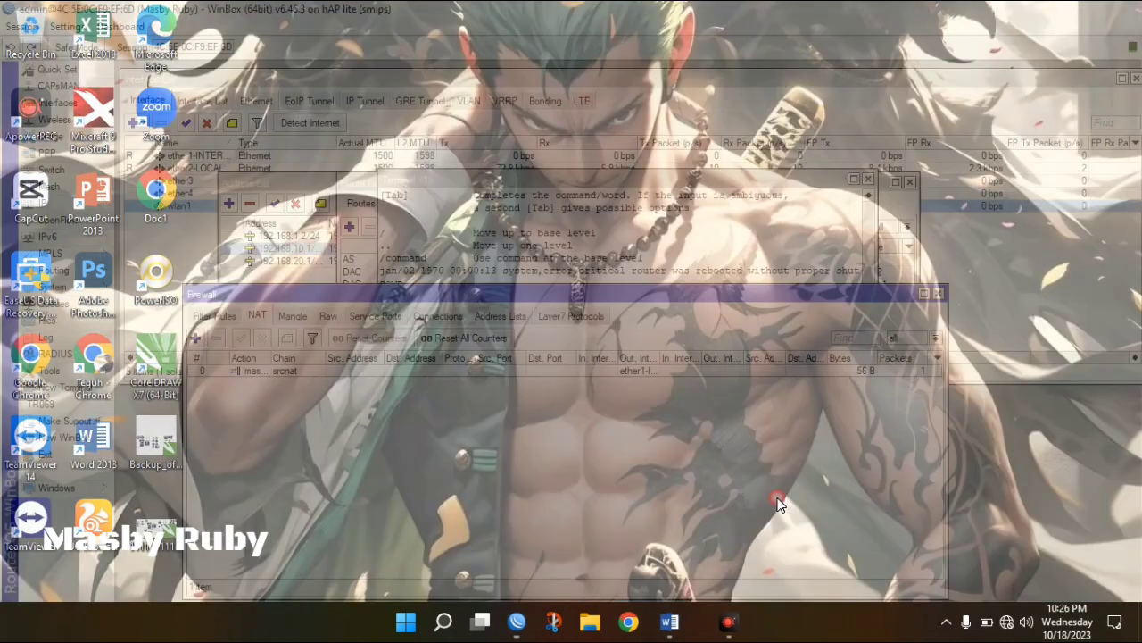
pyautogui.click(776, 498)
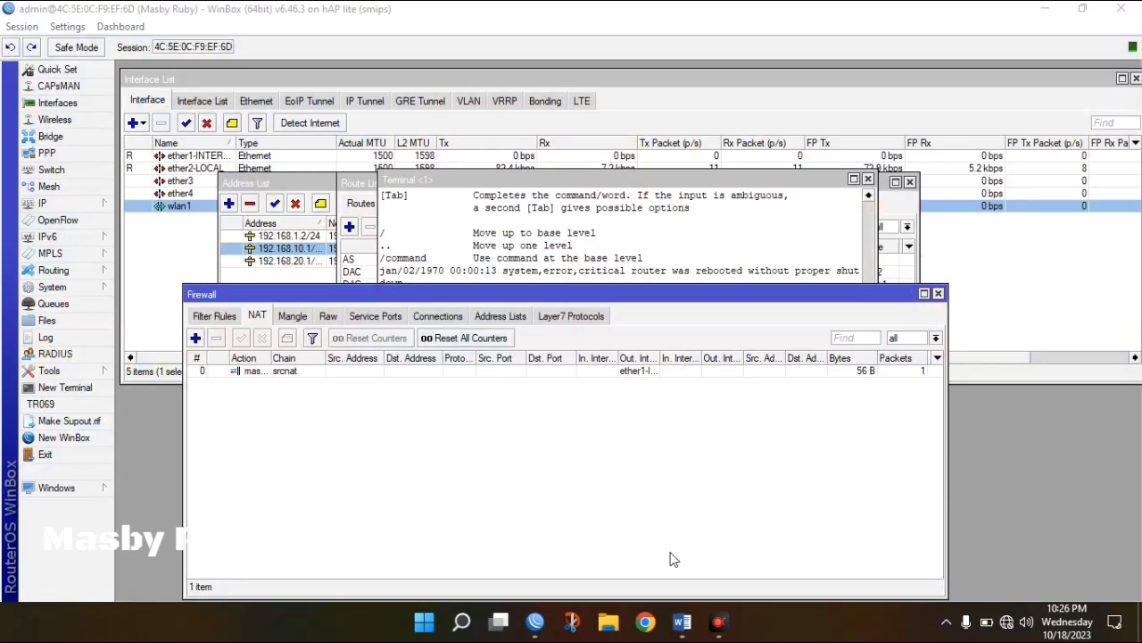
pyautogui.rightClick(1005, 622)
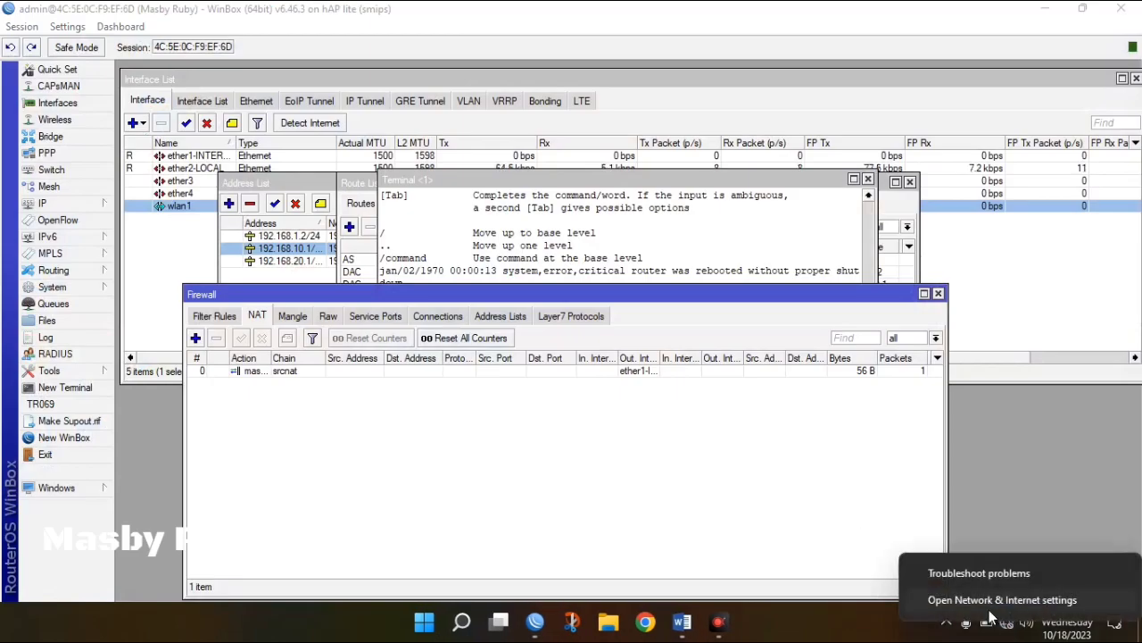
pyautogui.click(873, 627)
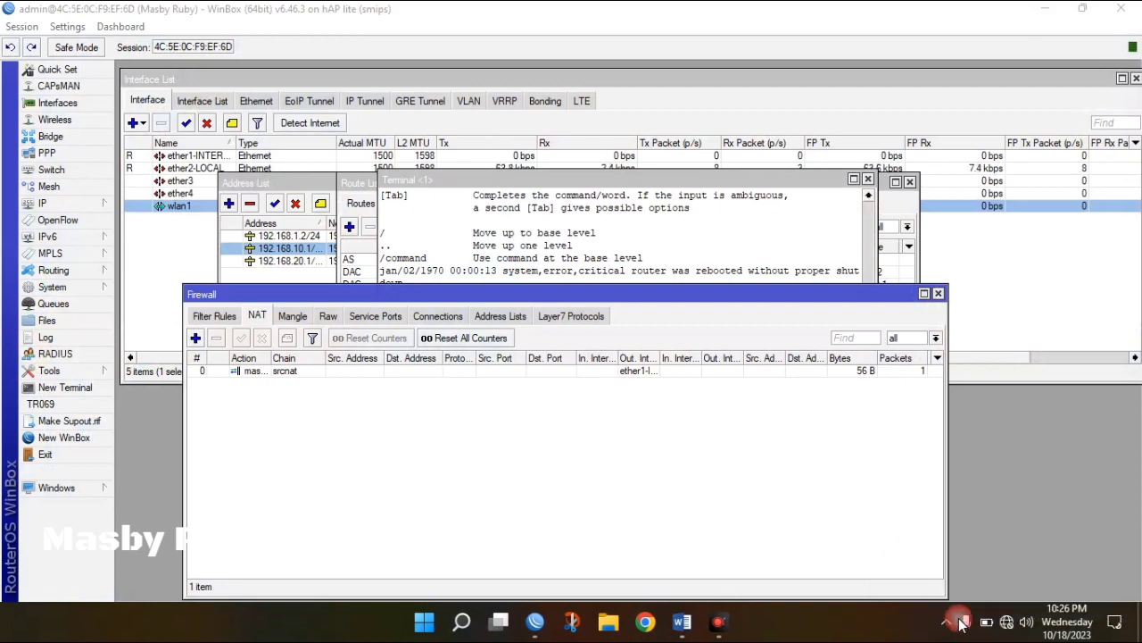
pyautogui.rightClick(1006, 625)
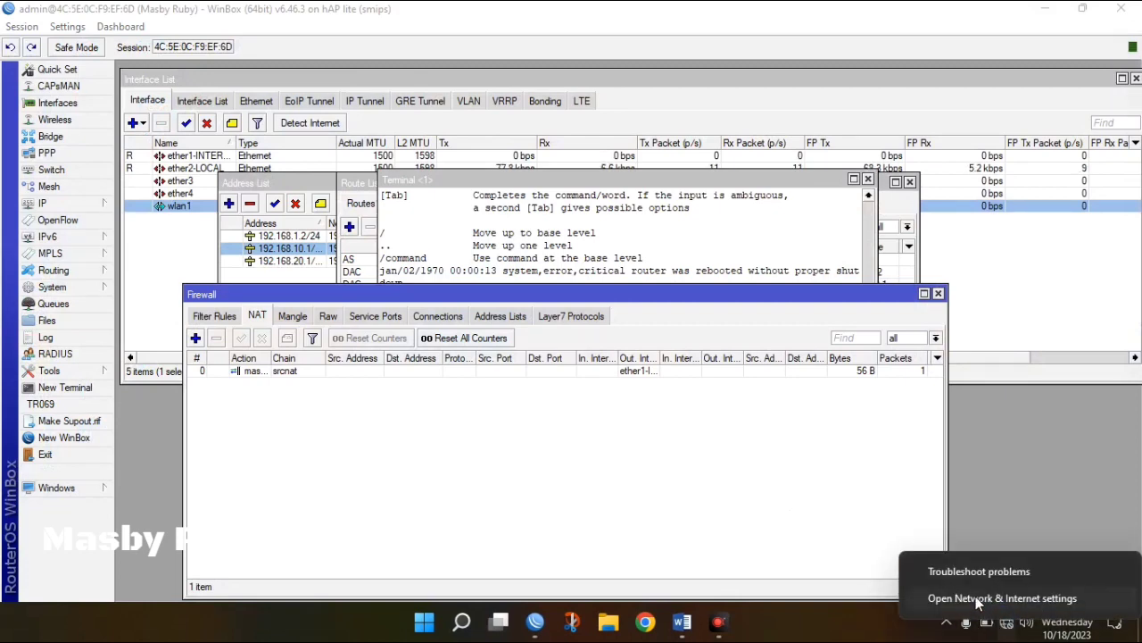
pyautogui.click(975, 603)
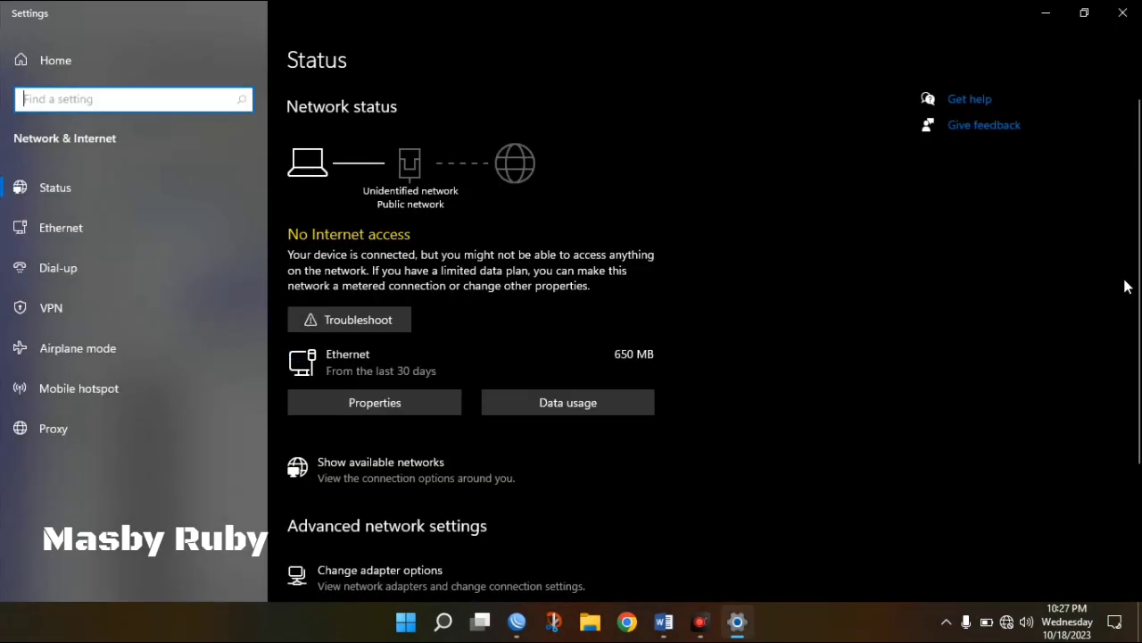
pyautogui.scroll(-3, 768, 312)
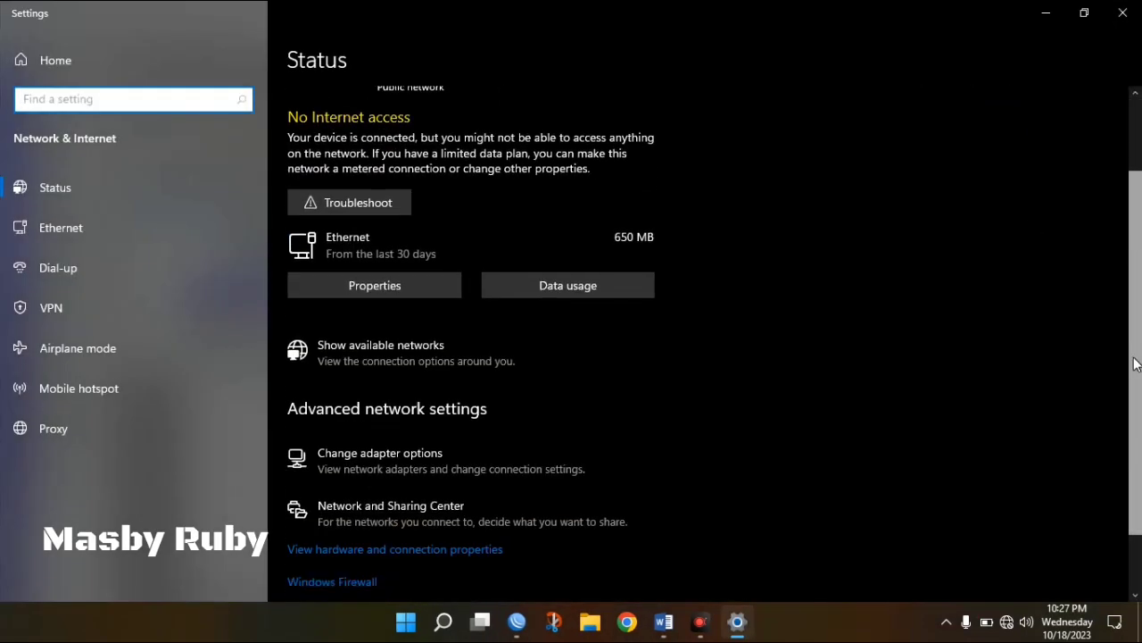
pyautogui.click(380, 409)
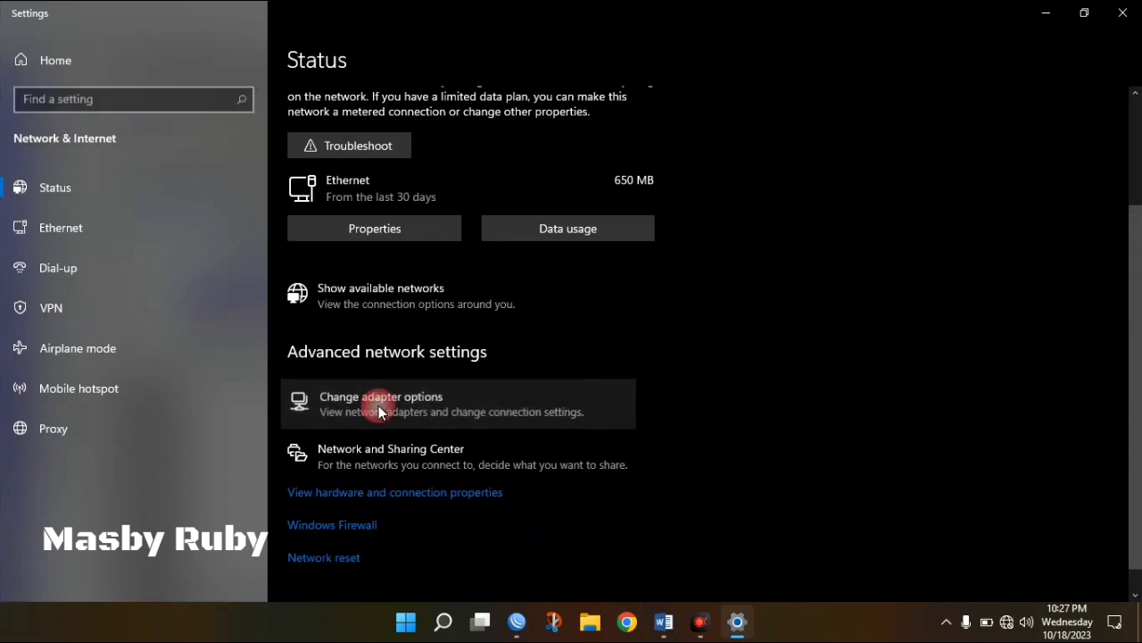
# Open the Ethernet adapter's Internet Protocol Version 4 properties.
pyautogui.click(464, 206)
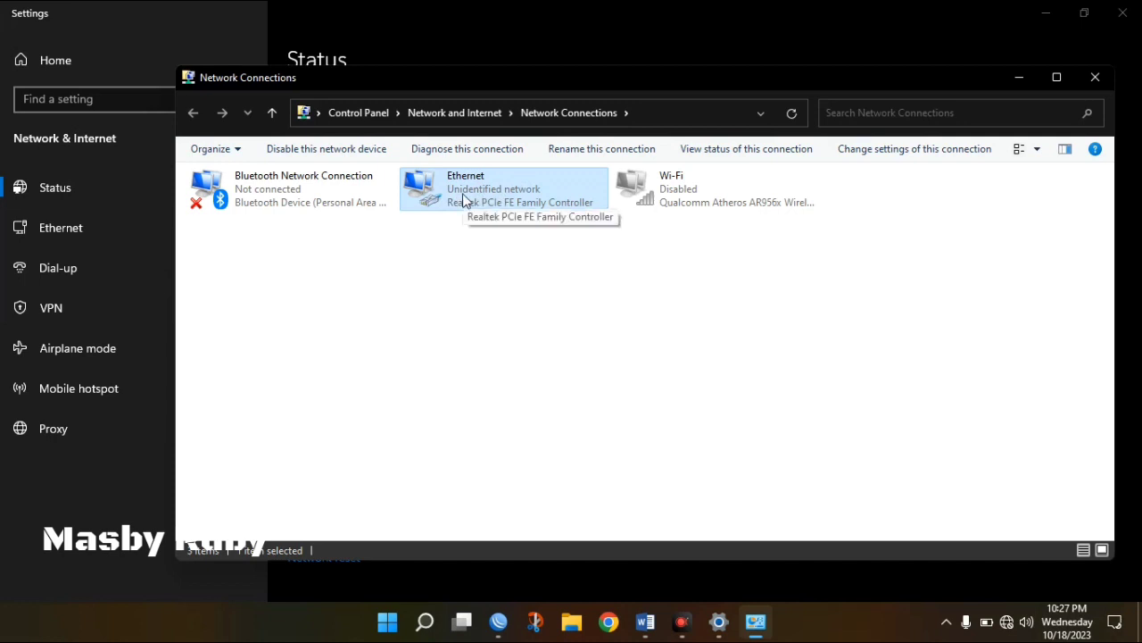
pyautogui.doubleClick(462, 194)
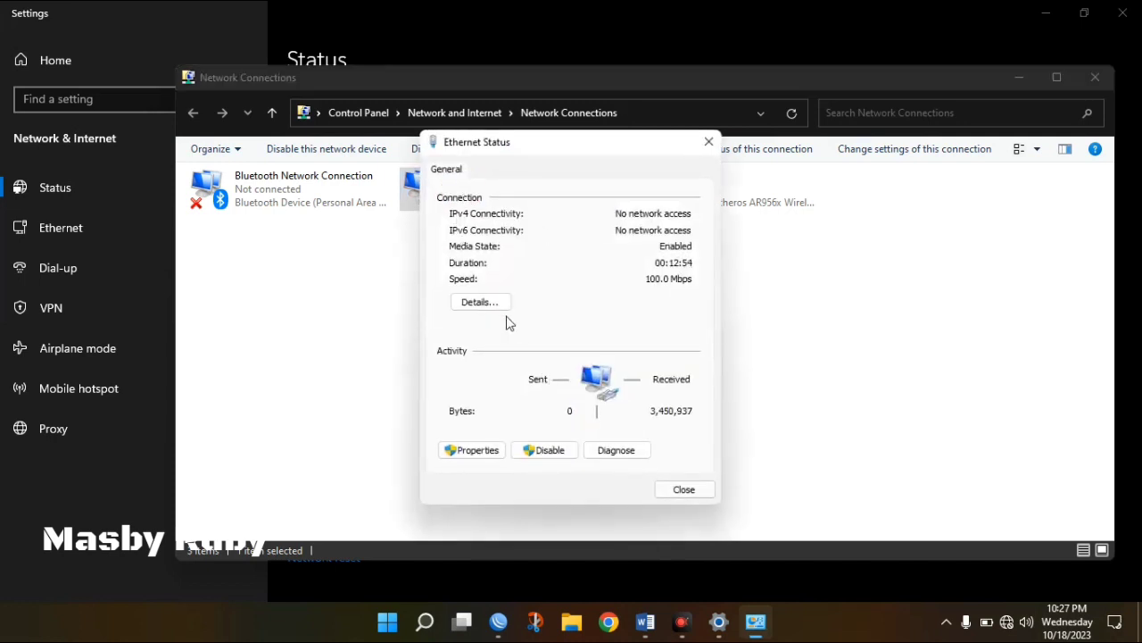
pyautogui.click(498, 303)
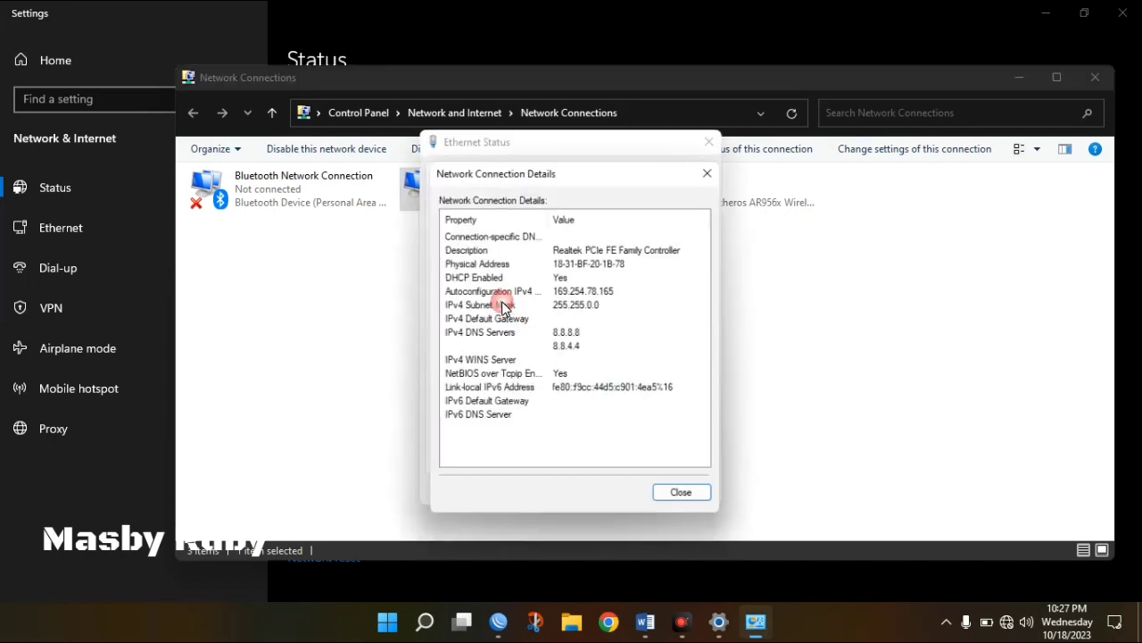
pyautogui.click(688, 500)
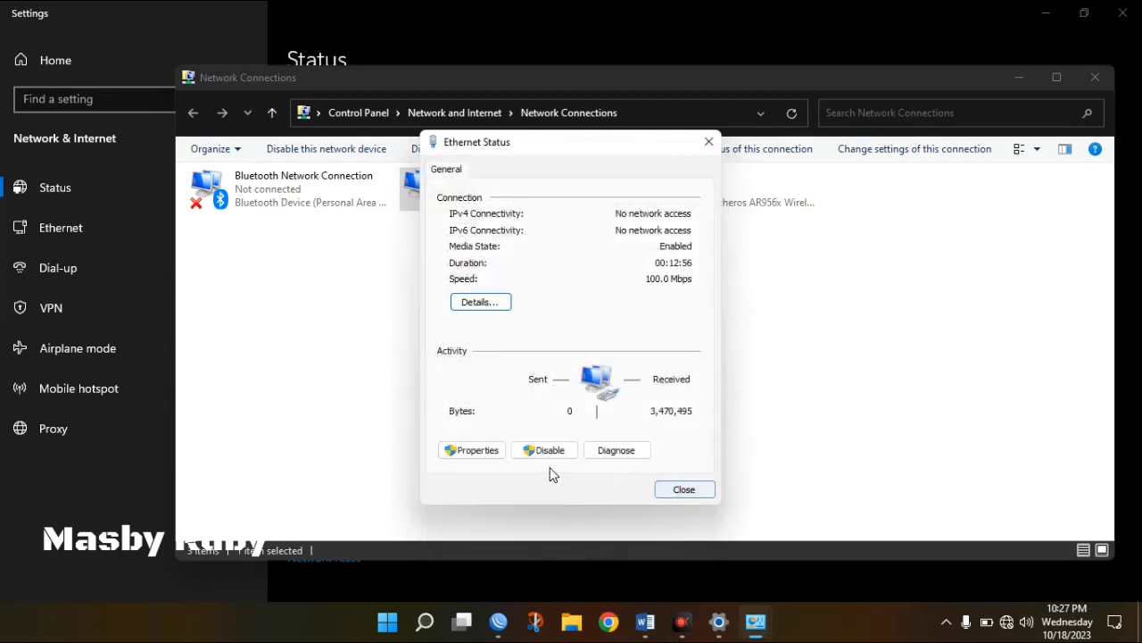
pyautogui.click(498, 452)
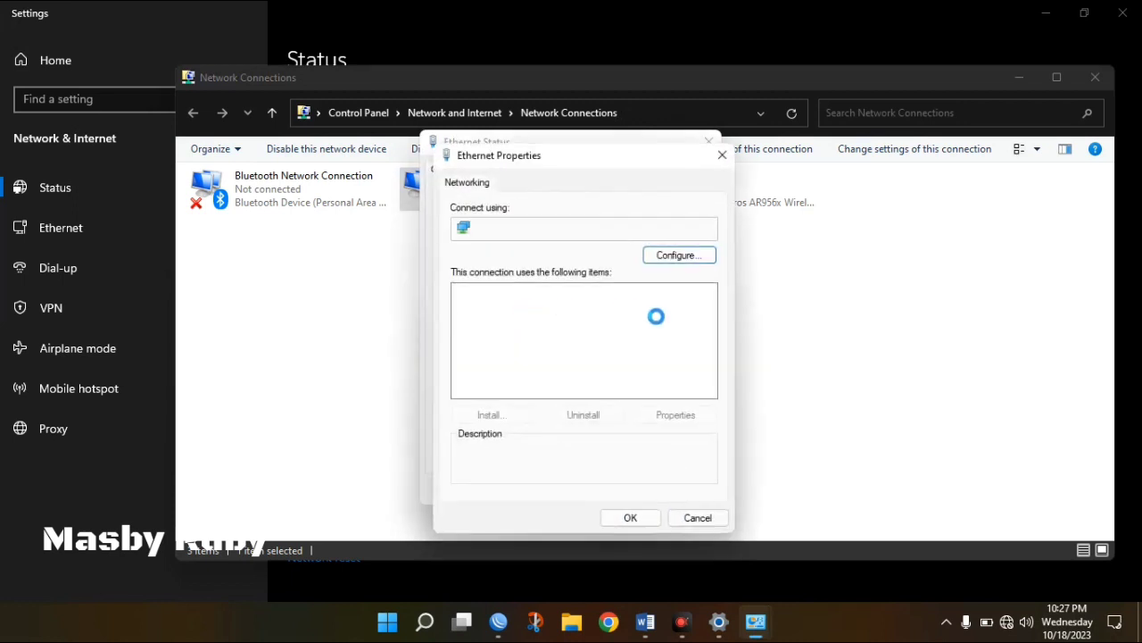
pyautogui.click(615, 335)
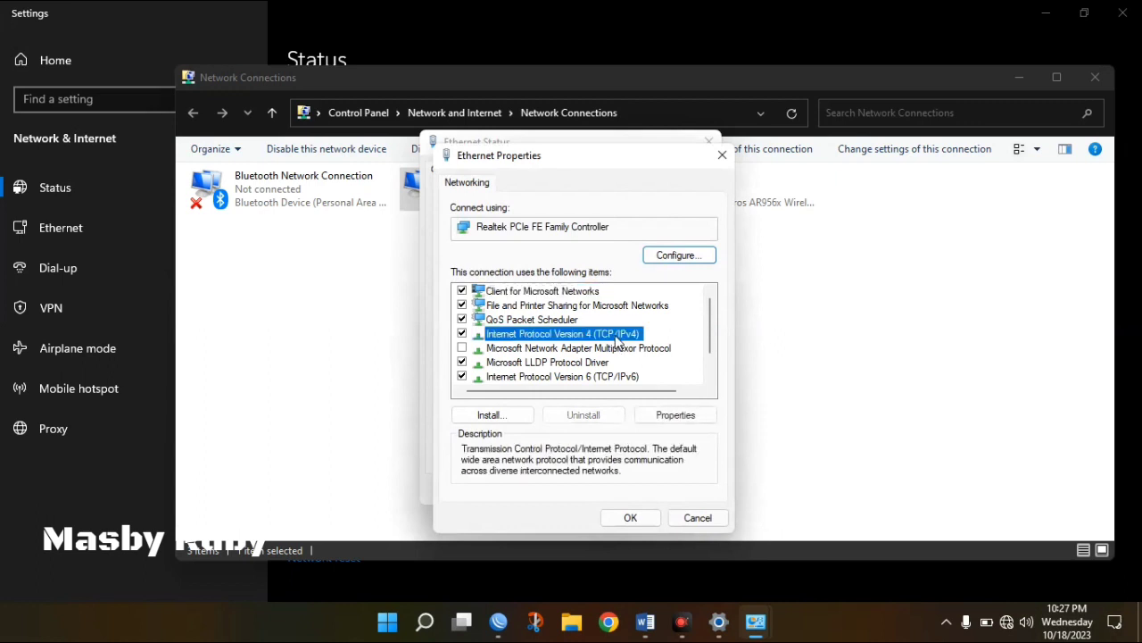
pyautogui.doubleClick(615, 335)
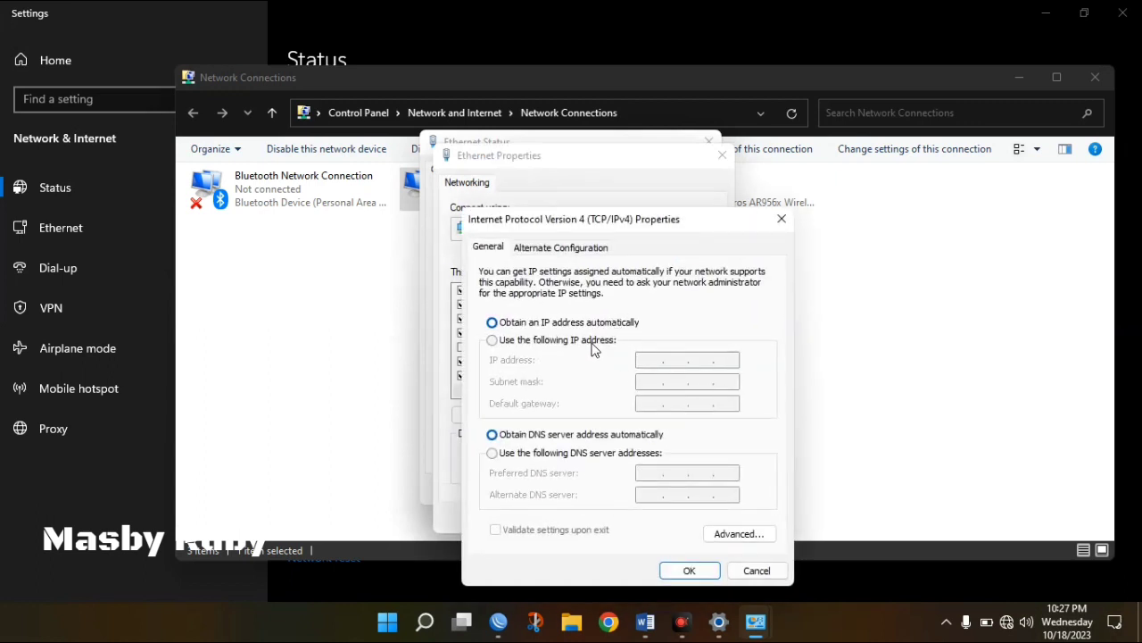
# In the Word task sheet, highlight the Ether2 address 192.168.10.1/24 and the DHCP Server line.
pyautogui.click(645, 622)
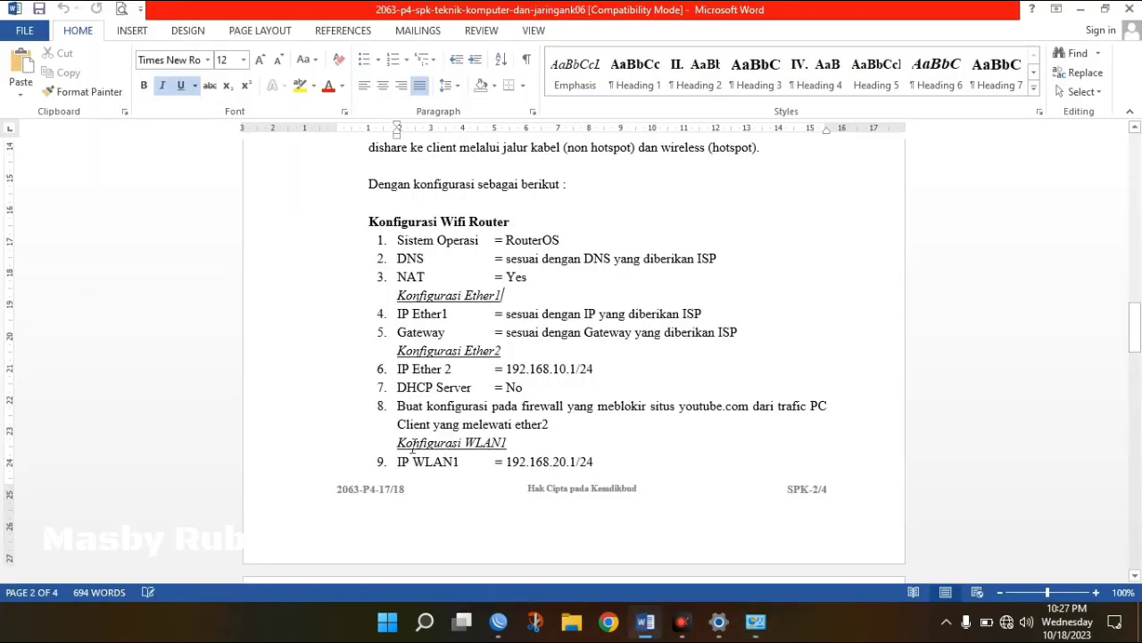
pyautogui.moveTo(597, 370); pyautogui.dragTo(519, 370)
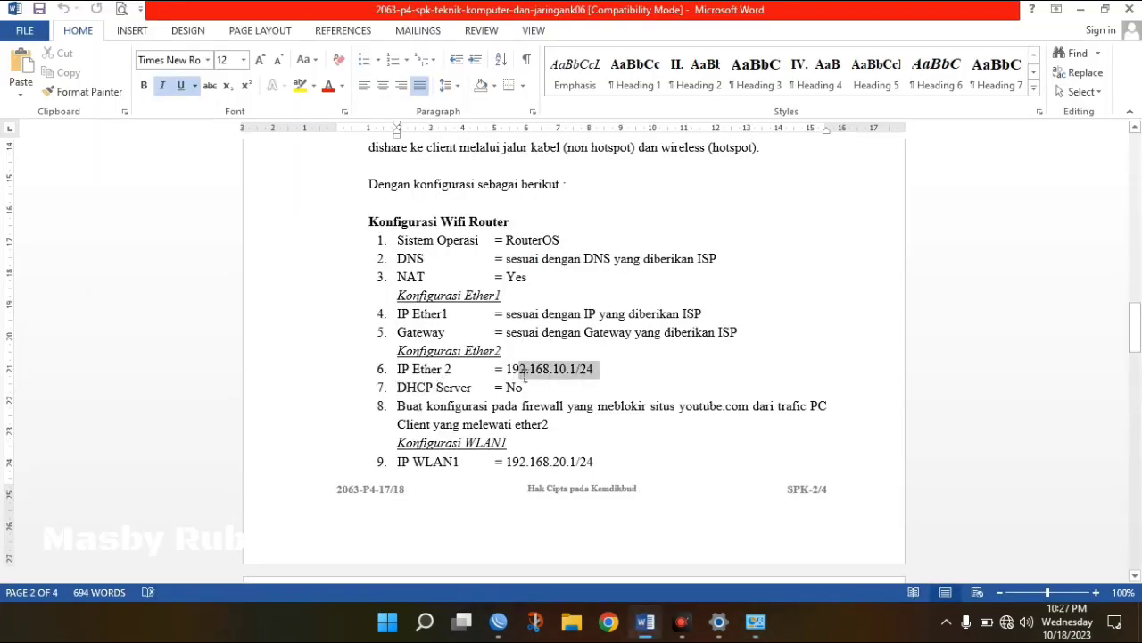
pyautogui.tripleClick(526, 388)
# Switch IPv4 to a fixed address 192.168.10.10, mask 255.255.255.0, gateway 192.168.10.1.
pyautogui.click(528, 390)
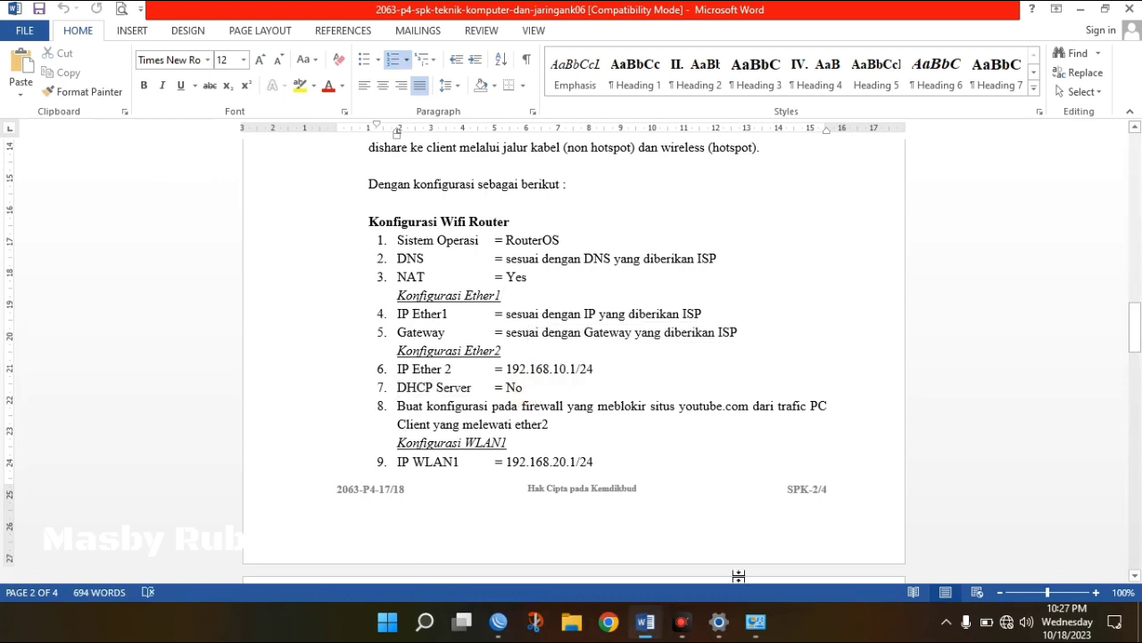
pyautogui.moveTo(755, 622)
pyautogui.click(842, 536)
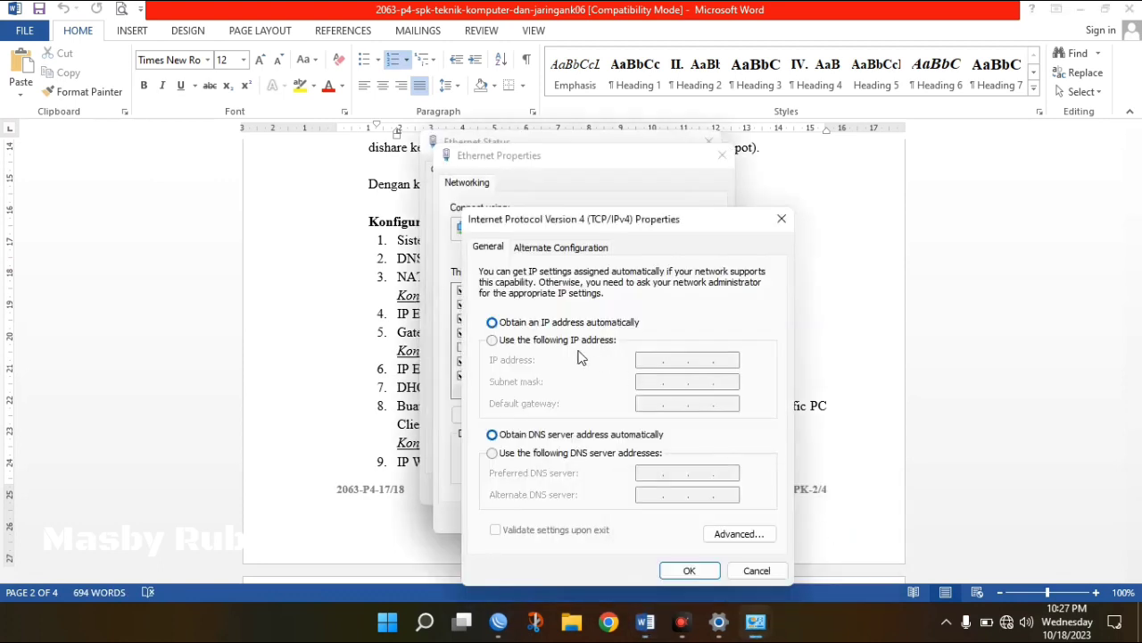
pyautogui.moveTo(614, 225); pyautogui.dragTo(624, 140)
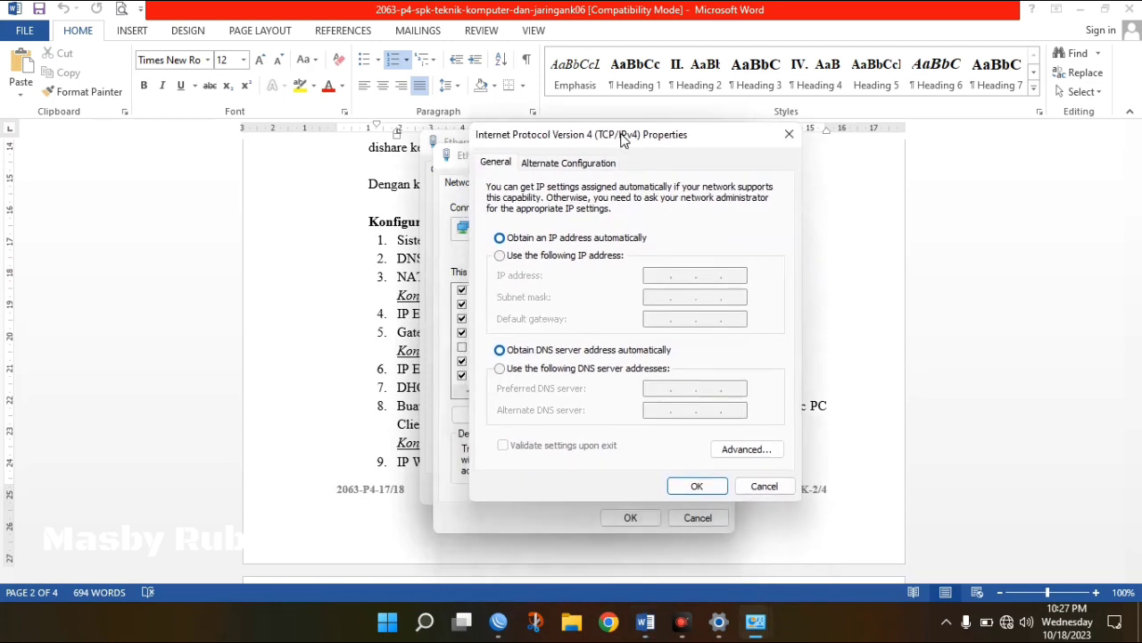
pyautogui.click(613, 259)
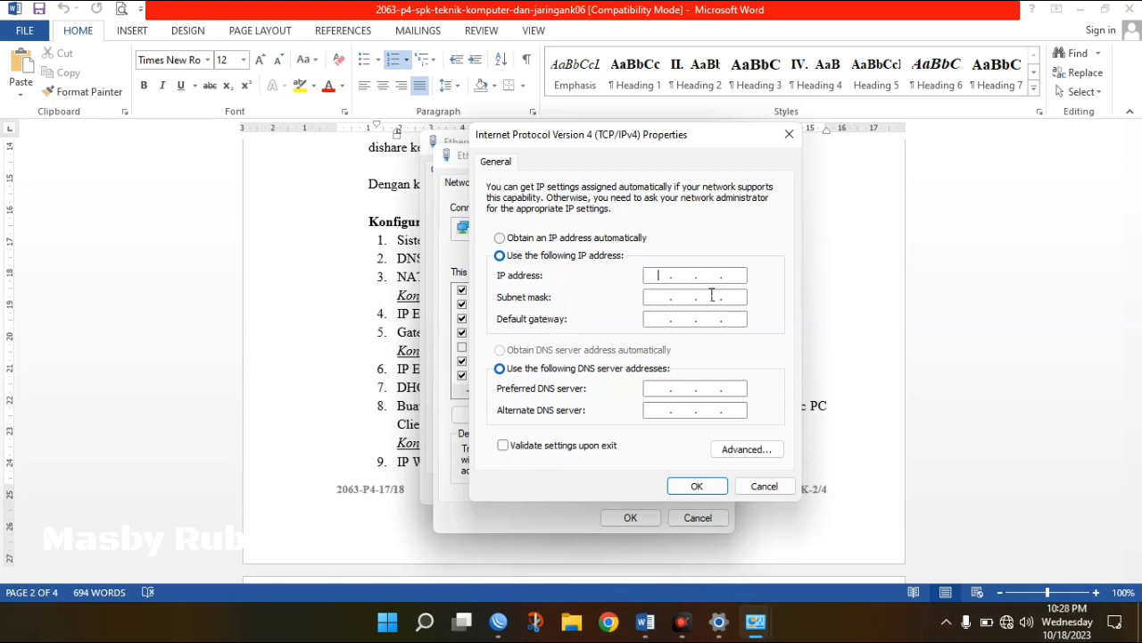
pyautogui.write('192 . 168 . 10 .')
pyautogui.write('10')
pyautogui.click(659, 296)
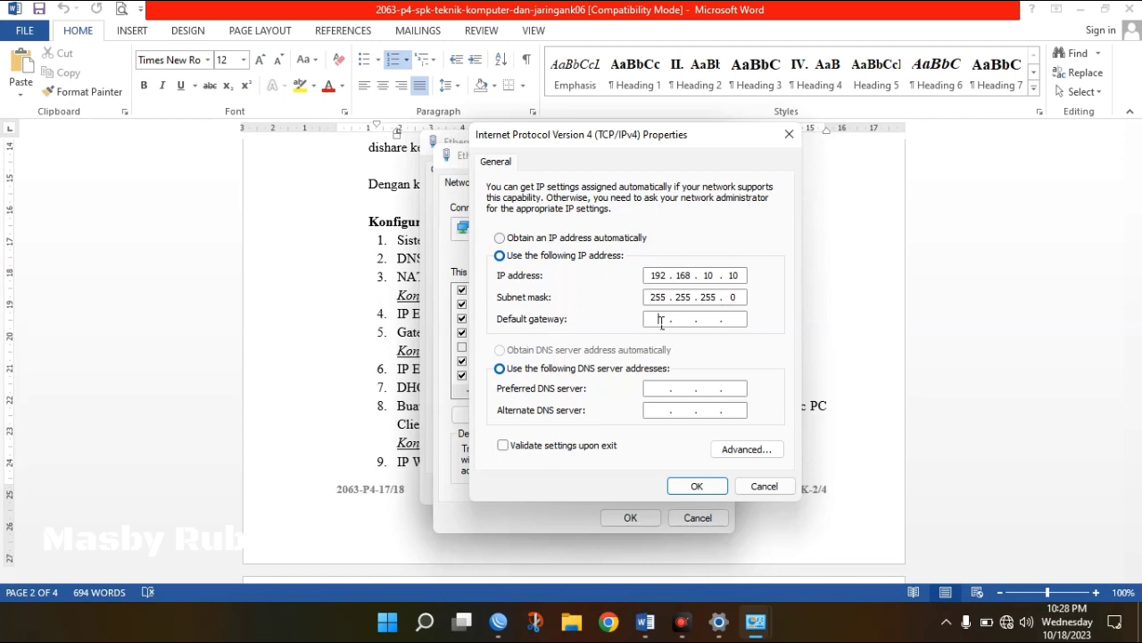
pyautogui.write('192 . 168 . 10 . 1')
# Set the preferred DNS server to 8.8.8.8 and the alternate to 8.8.4.4.
pyautogui.click(660, 392)
pyautogui.write('8.8.8.8')
pyautogui.click(658, 409)
pyautogui.write('8 . 8 . 8 .8.5')
pyautogui.press('BackSpace')
pyautogui.write('4.4')
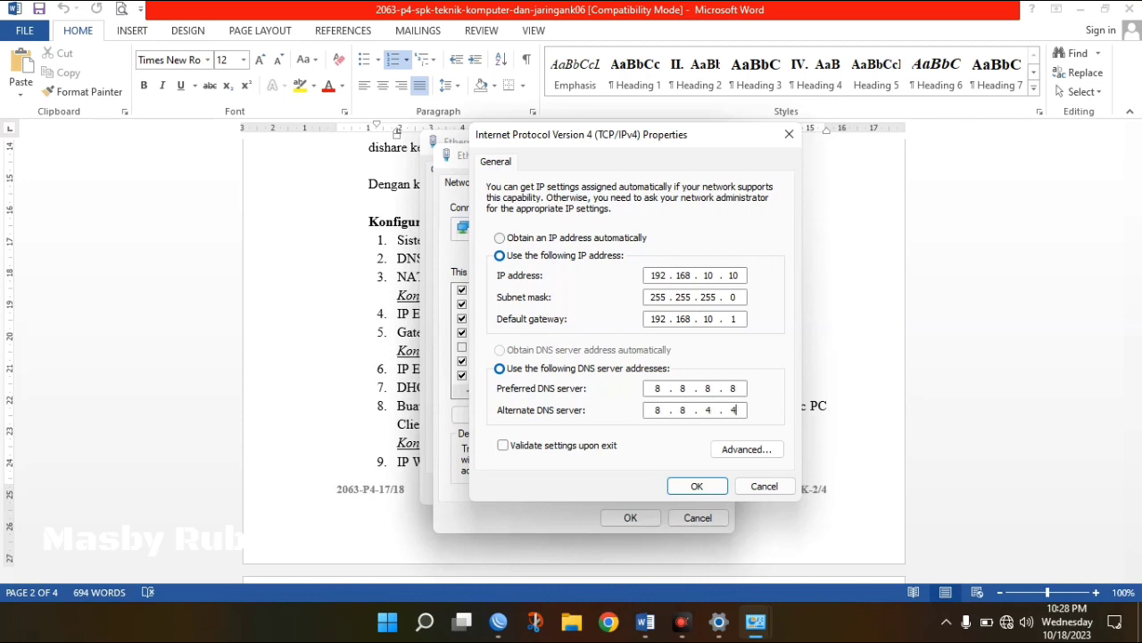
# Confirm the new IPv4 settings and close the Ethernet adapter dialogs.
pyautogui.click(690, 485)
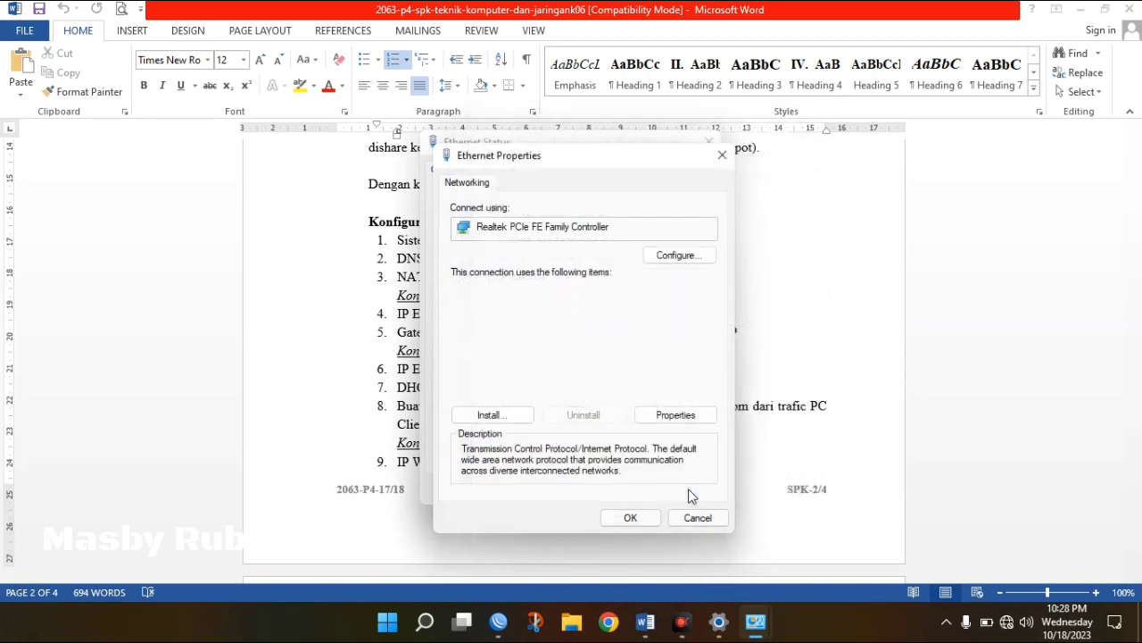
pyautogui.click(648, 520)
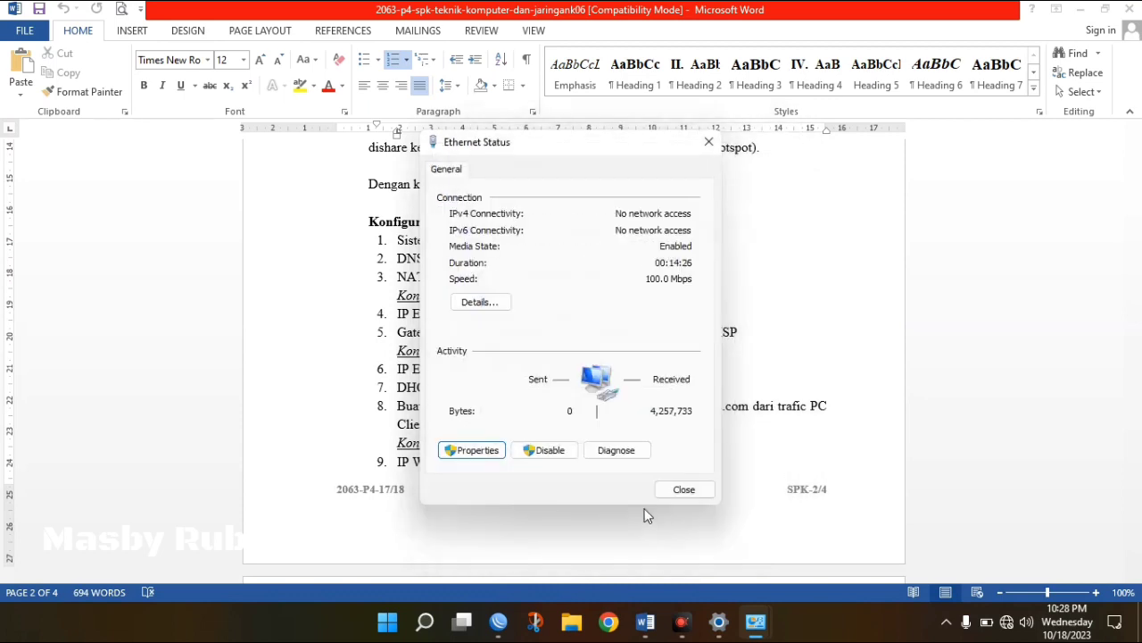
pyautogui.click(678, 490)
pyautogui.click(755, 621)
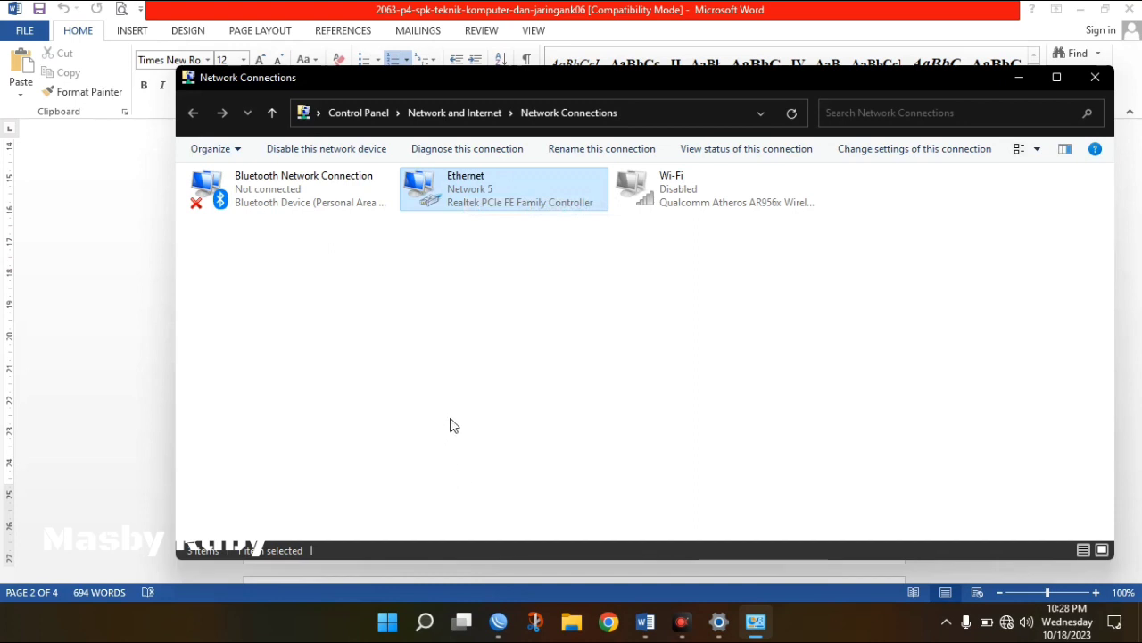
# Launch cmd and ping 8.8.8.8; all four requests time out.
pyautogui.press('super+r')
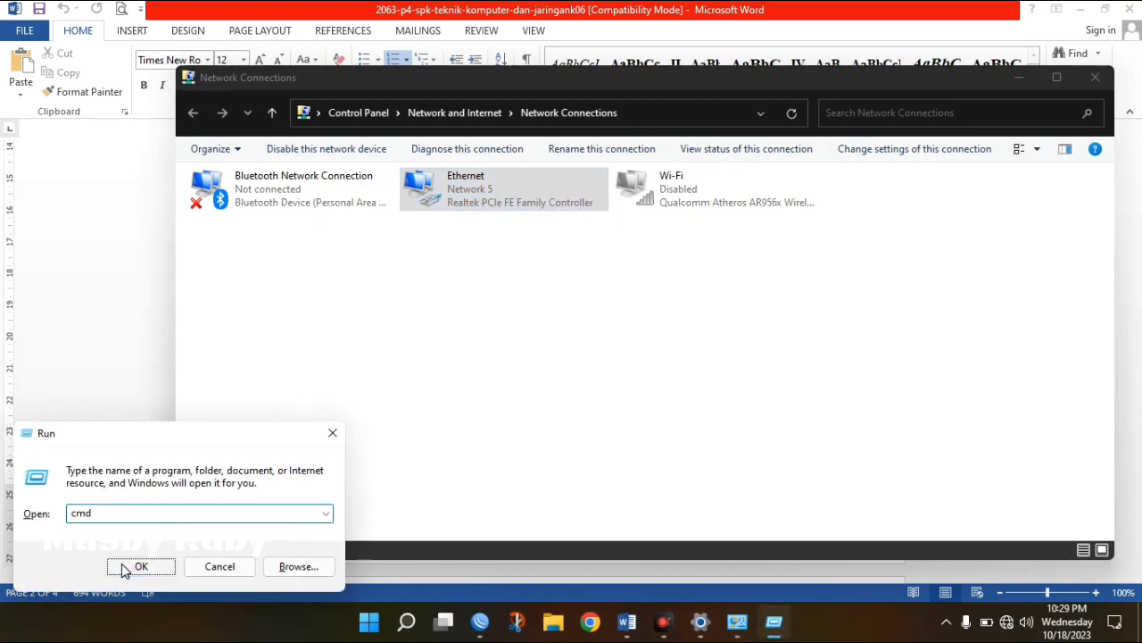
pyautogui.click(110, 511)
pyautogui.doubleClick(110, 512)
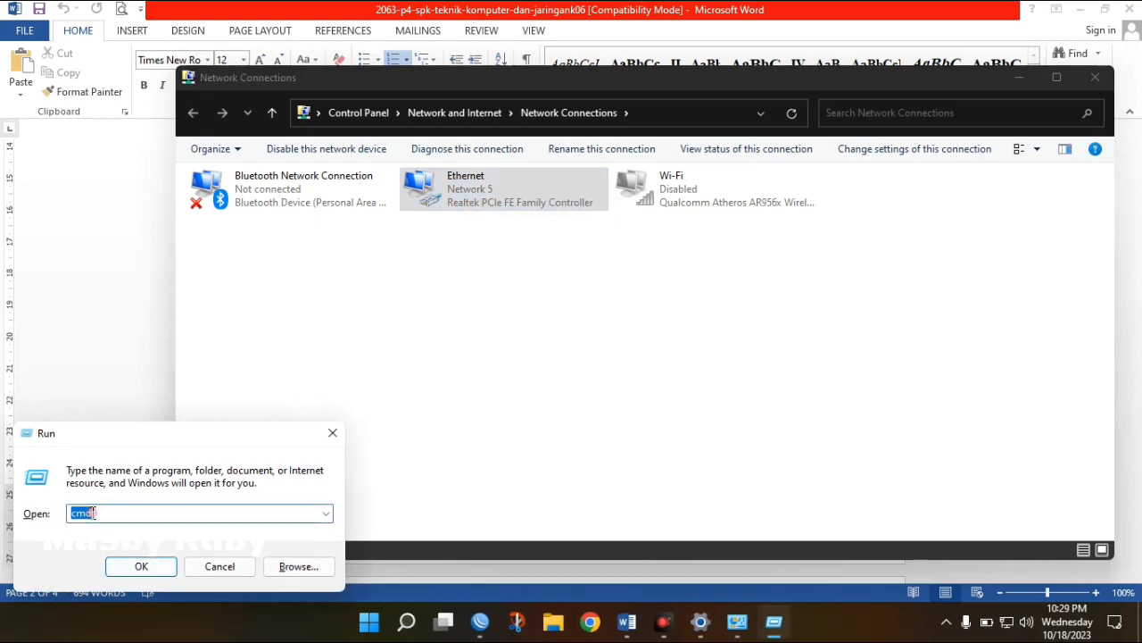
pyautogui.click(140, 568)
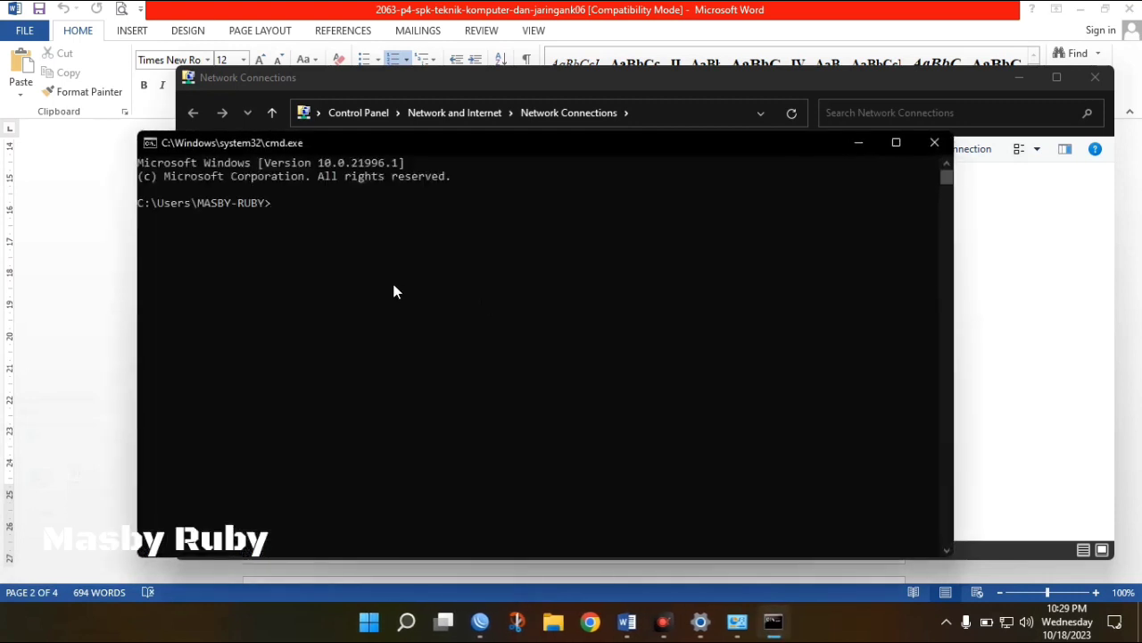
pyautogui.write('ping 8.8.8.8')
pyautogui.press('Return')
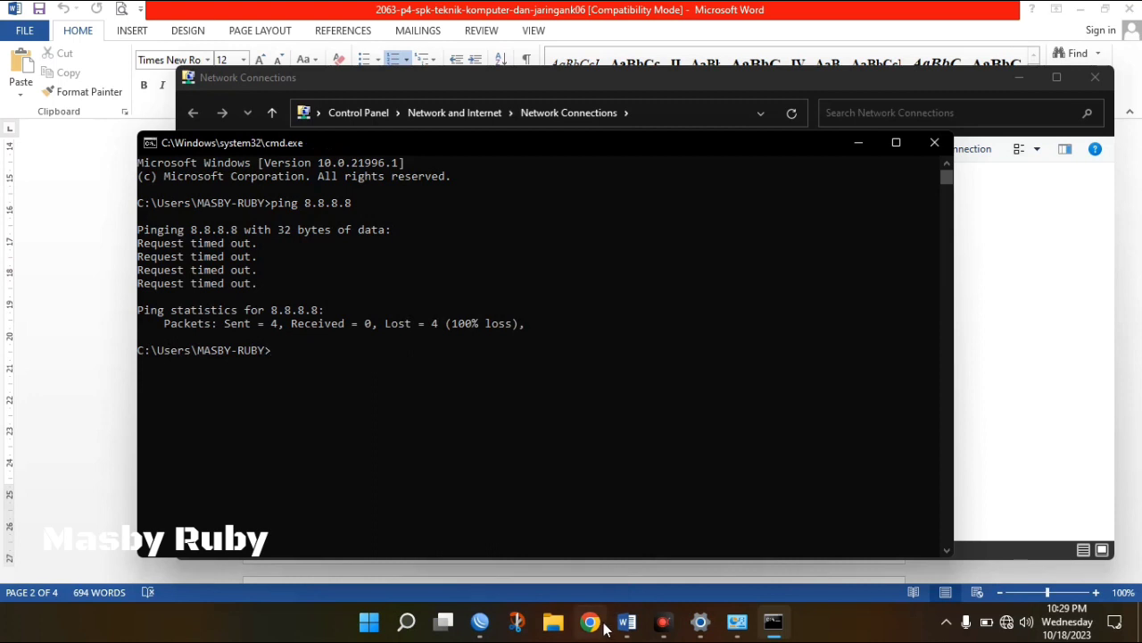
pyautogui.click(748, 632)
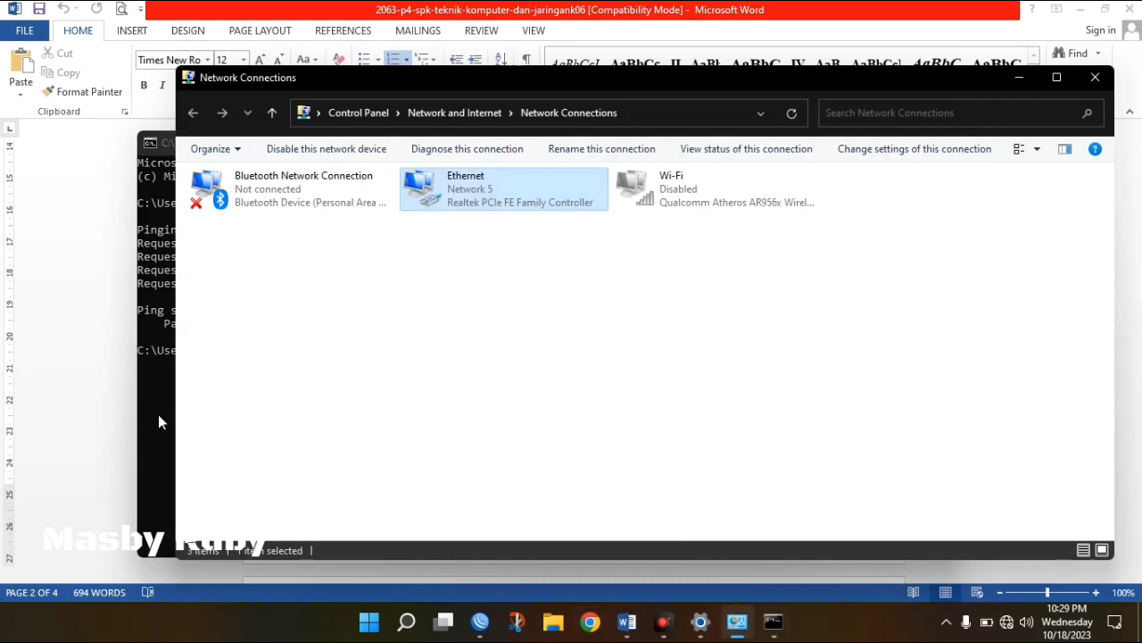
pyautogui.click(571, 385)
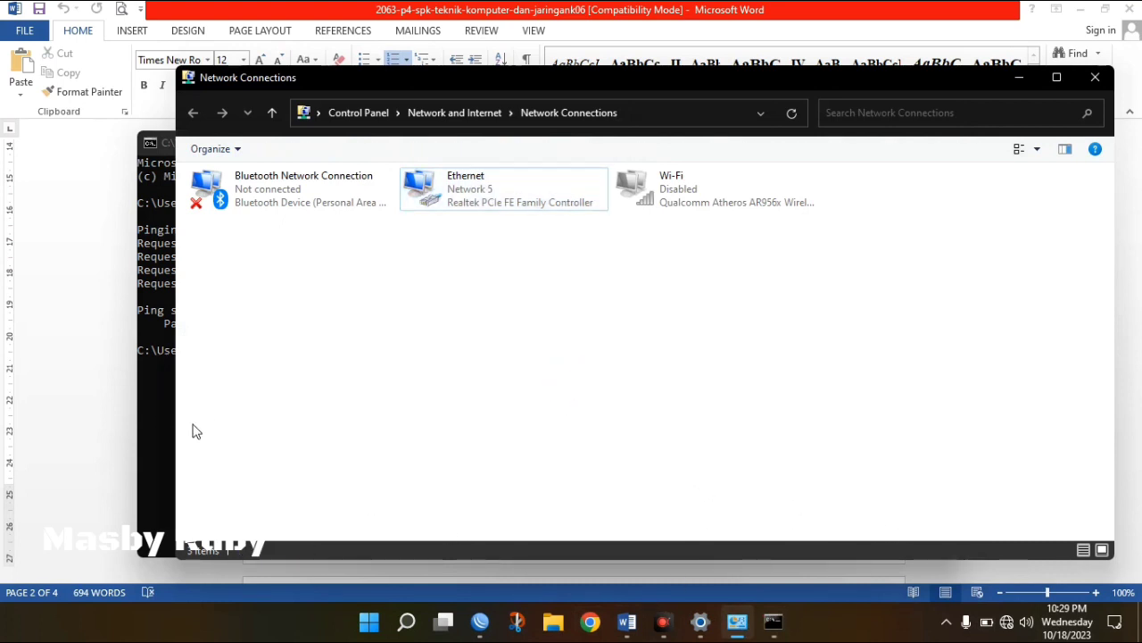
pyautogui.click(155, 413)
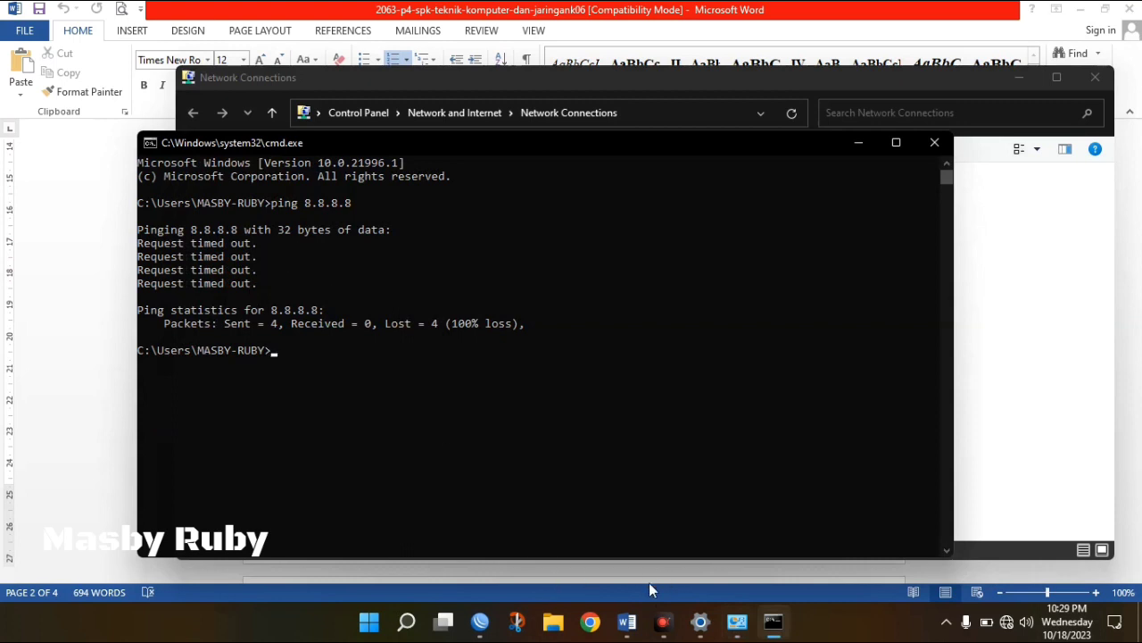
# In Chrome with a saved profile, search Google for 'ok' and remove the McAfee WebAdvisor extension.
pyautogui.click(590, 621)
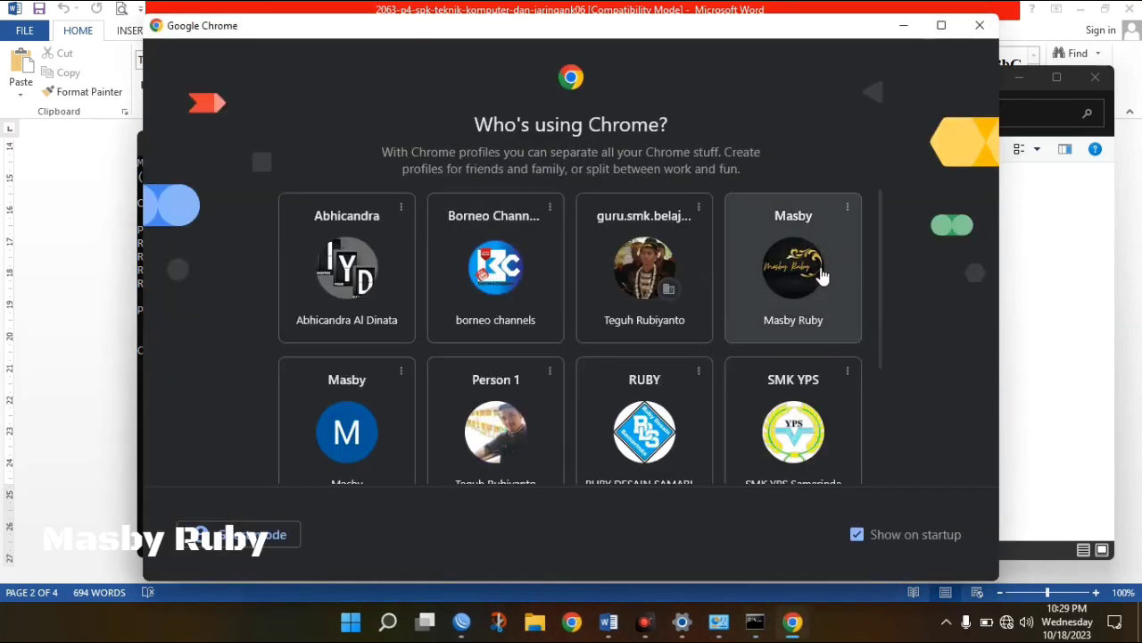
pyautogui.click(821, 277)
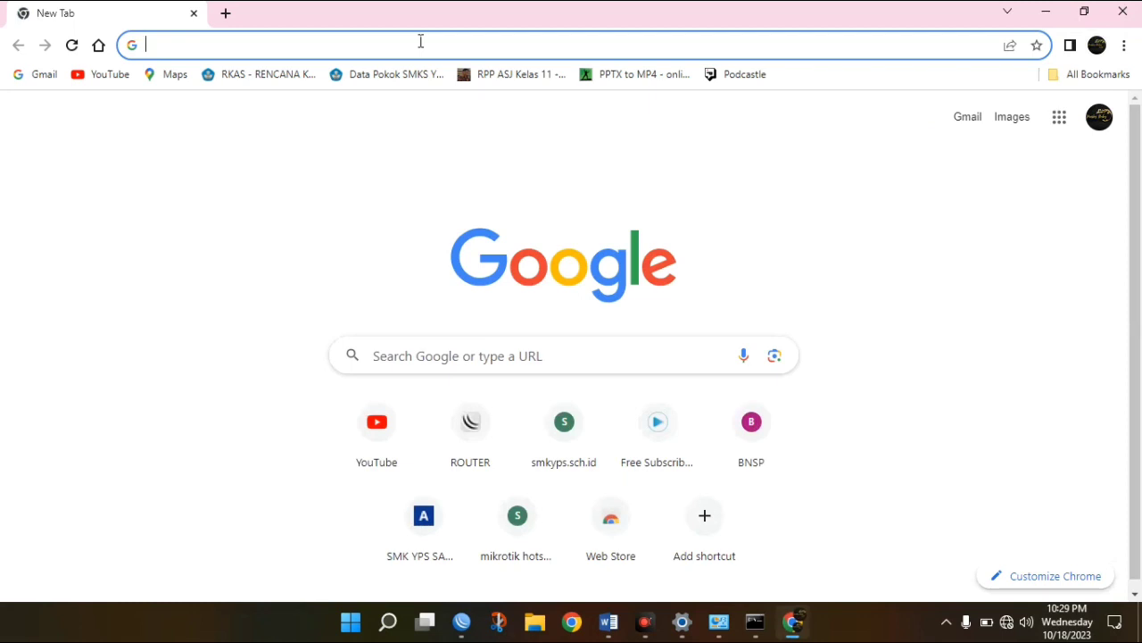
pyautogui.write('ok')
pyautogui.press('Return')
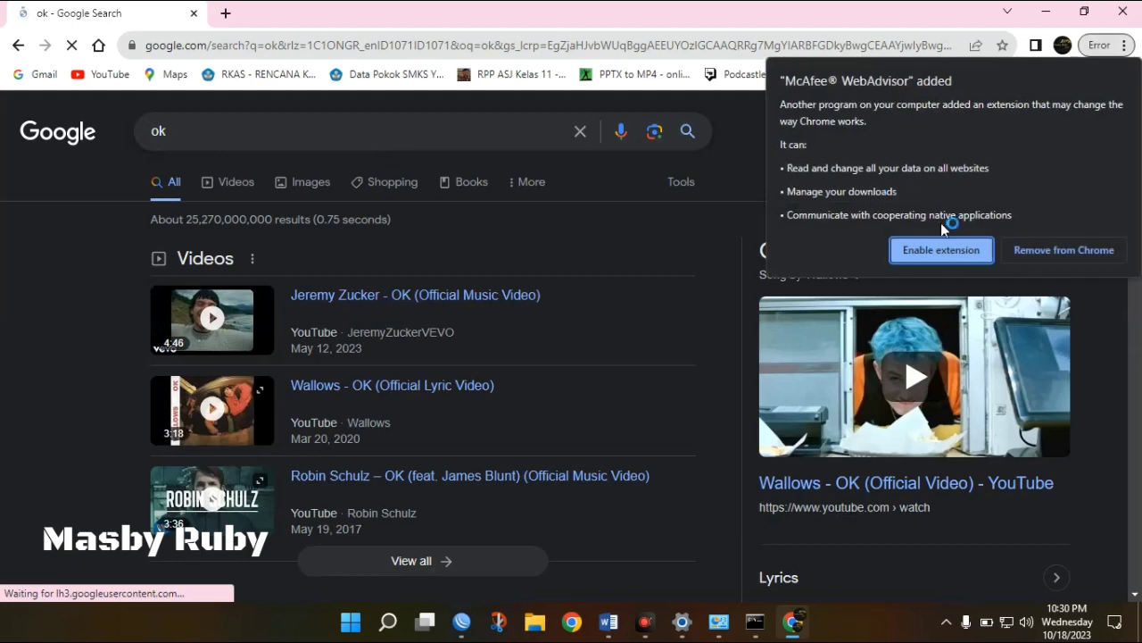
pyautogui.click(1034, 255)
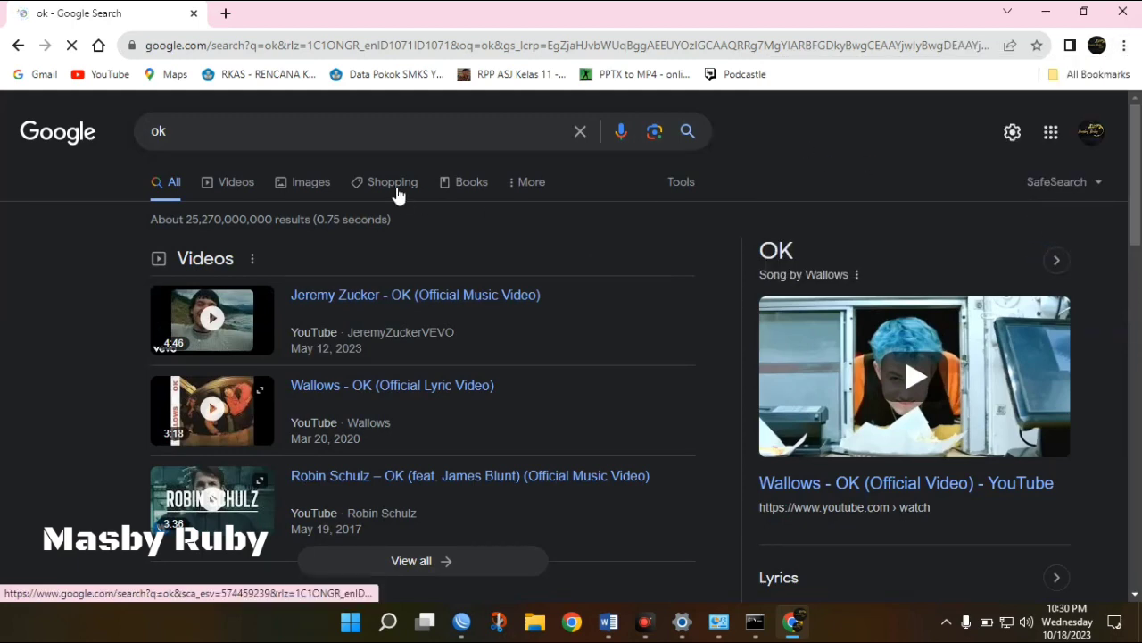
# Rerun the ping to 8.8.8.8 in Command Prompt, now getting 2 of 4 replies.
pyautogui.click(756, 622)
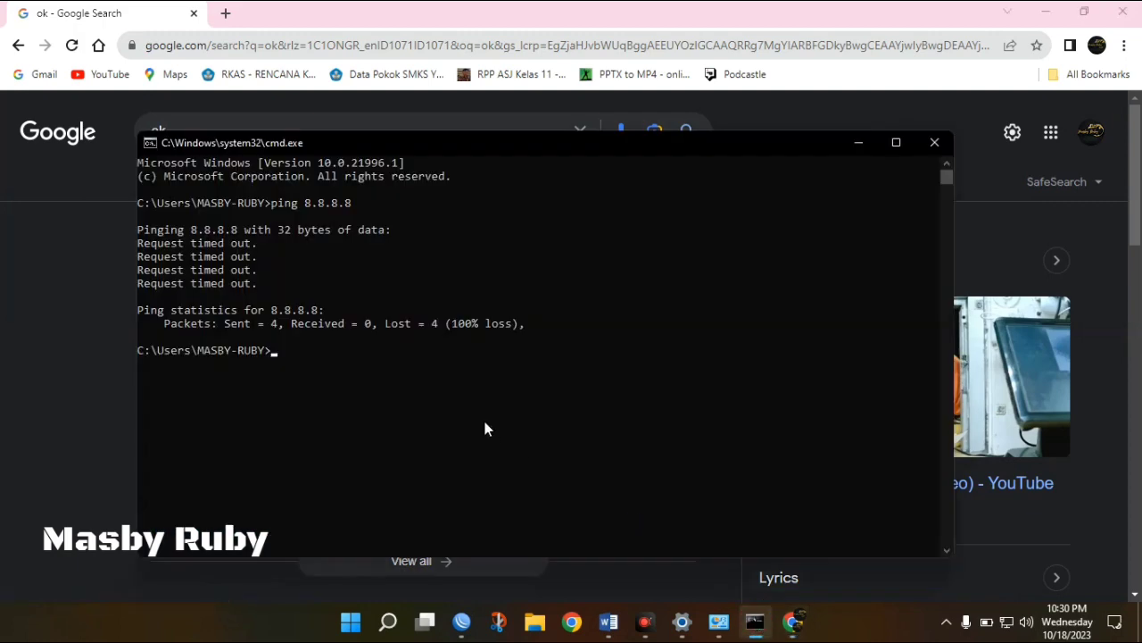
pyautogui.press('Up')
pyautogui.press('Return')
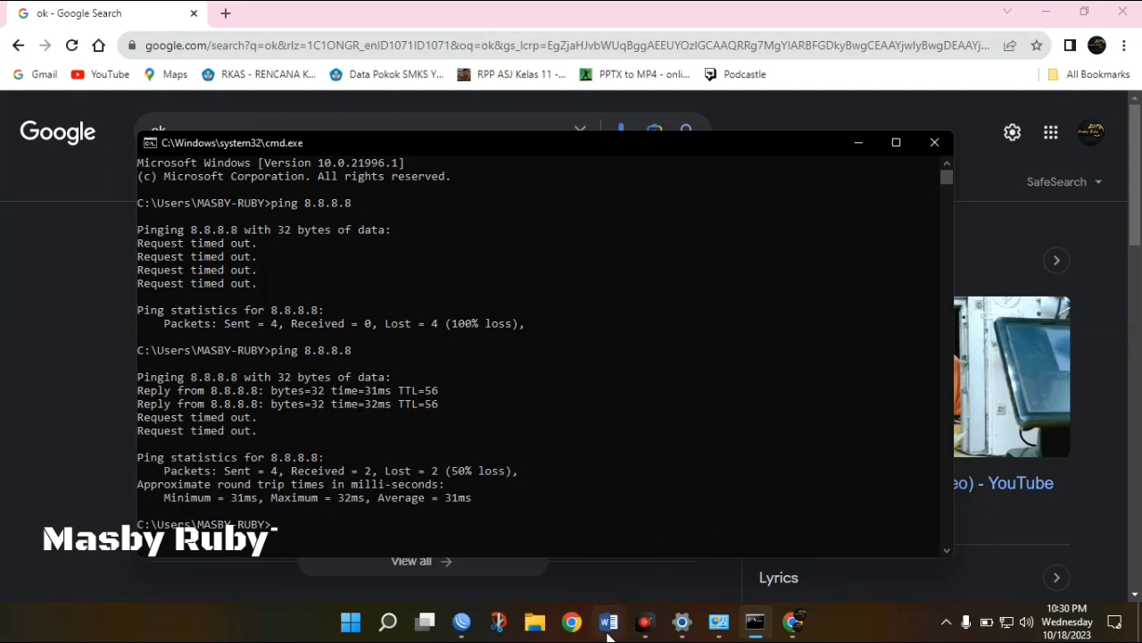
# Clear away Command Prompt, Chrome and Network Connections, and find WLAN1's 192.168.20.1/24 in Word.
pyautogui.click(933, 143)
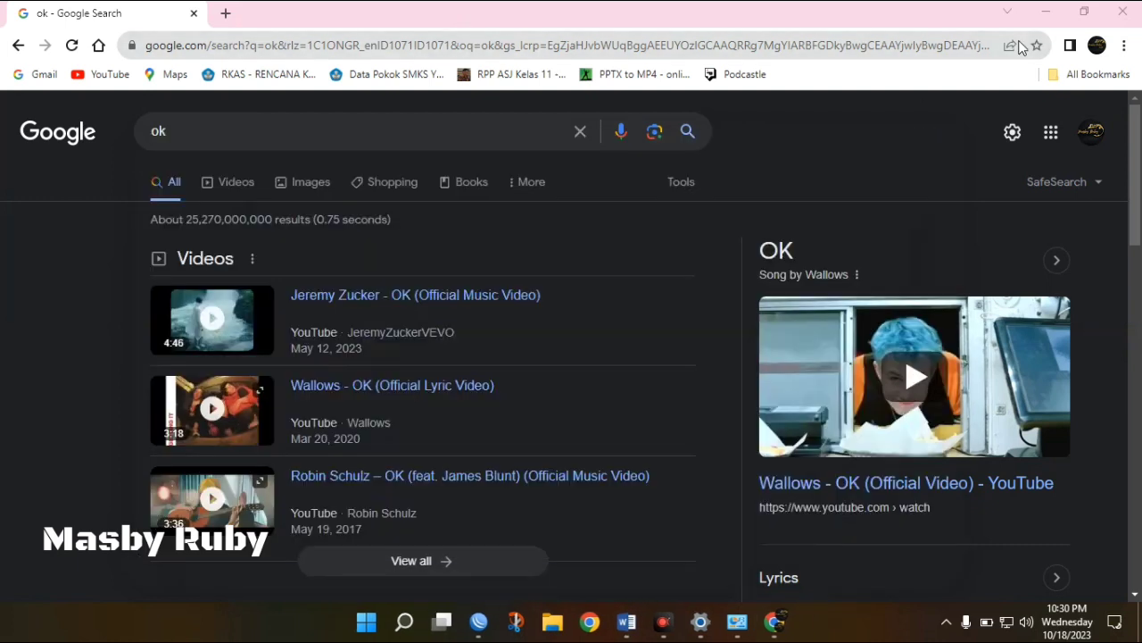
pyautogui.click(1046, 12)
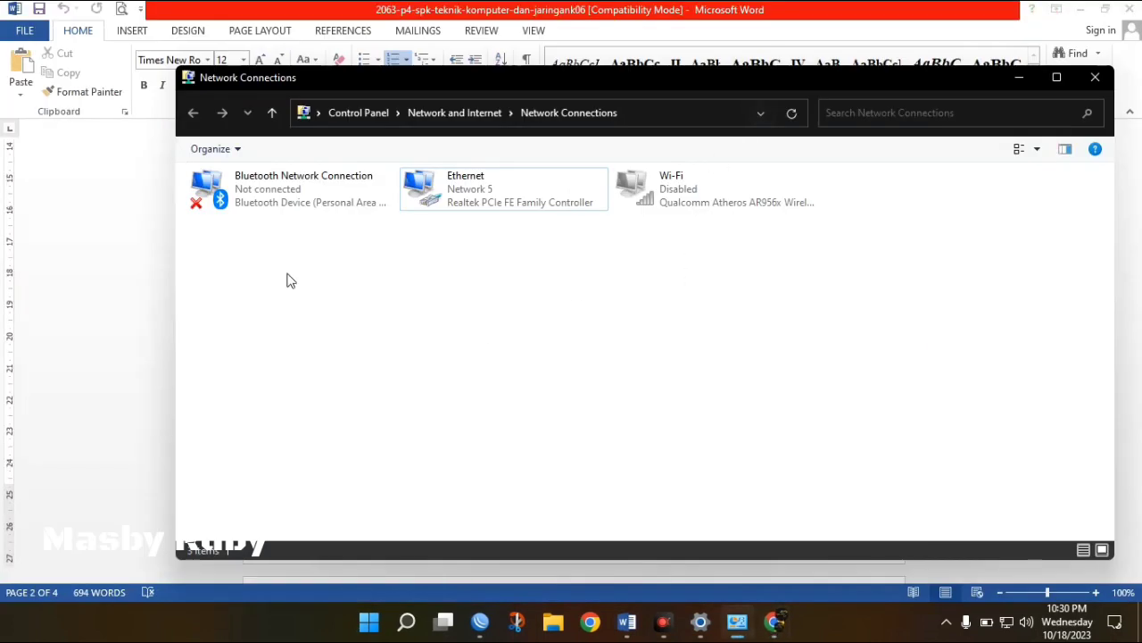
pyautogui.click(1022, 77)
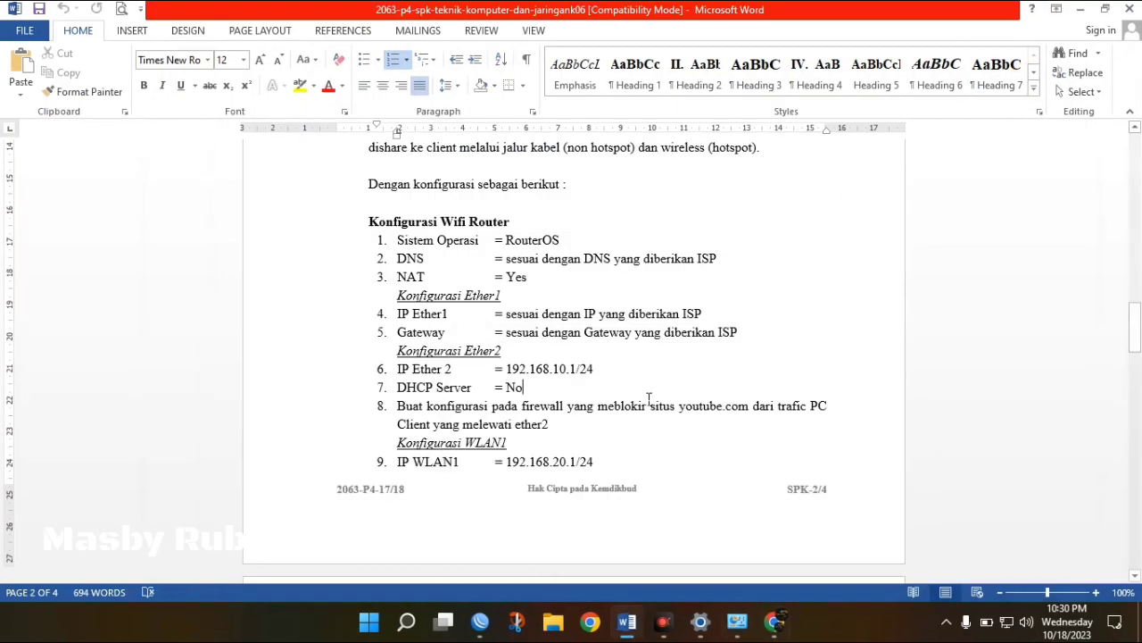
pyautogui.click(581, 423)
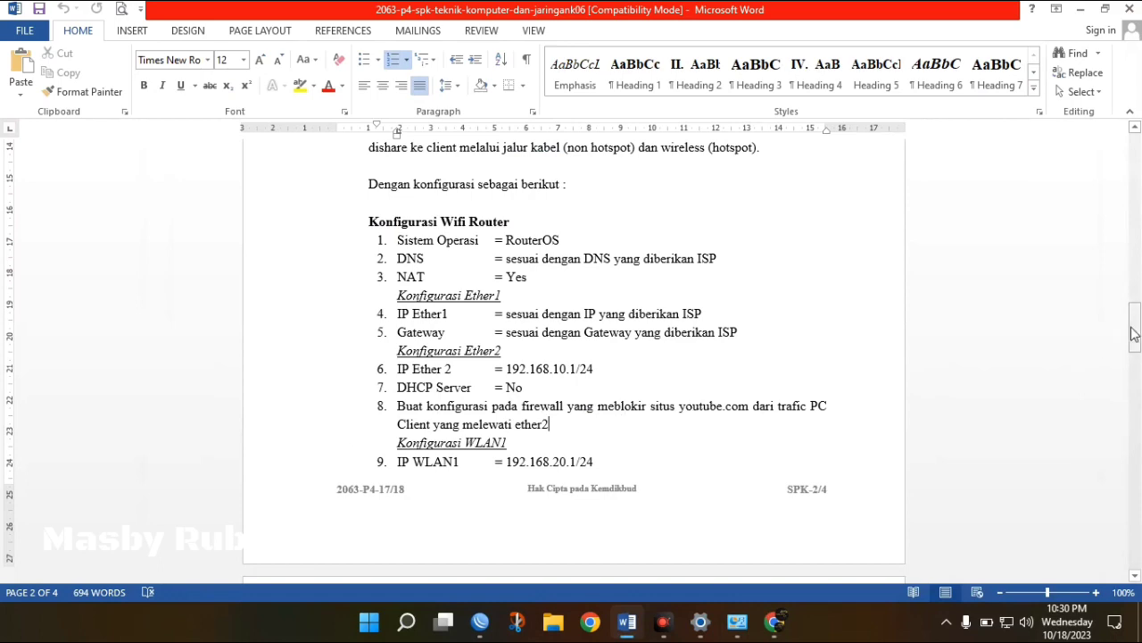
pyautogui.moveTo(1134, 333); pyautogui.dragTo(1134, 357)
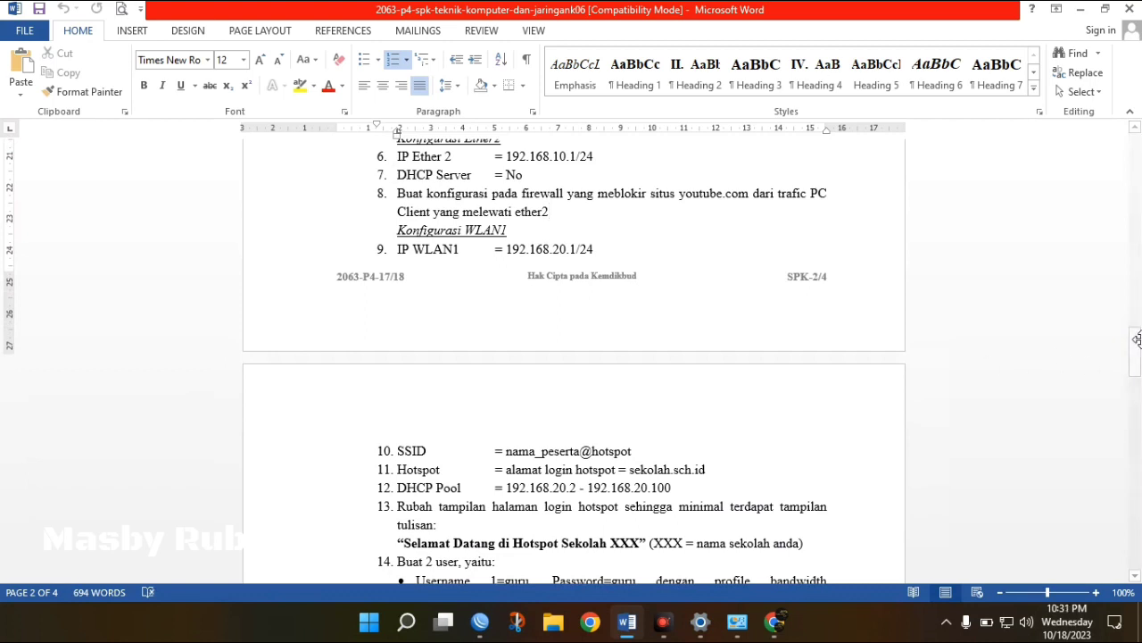
pyautogui.moveTo(1138, 350); pyautogui.dragTo(1138, 350)
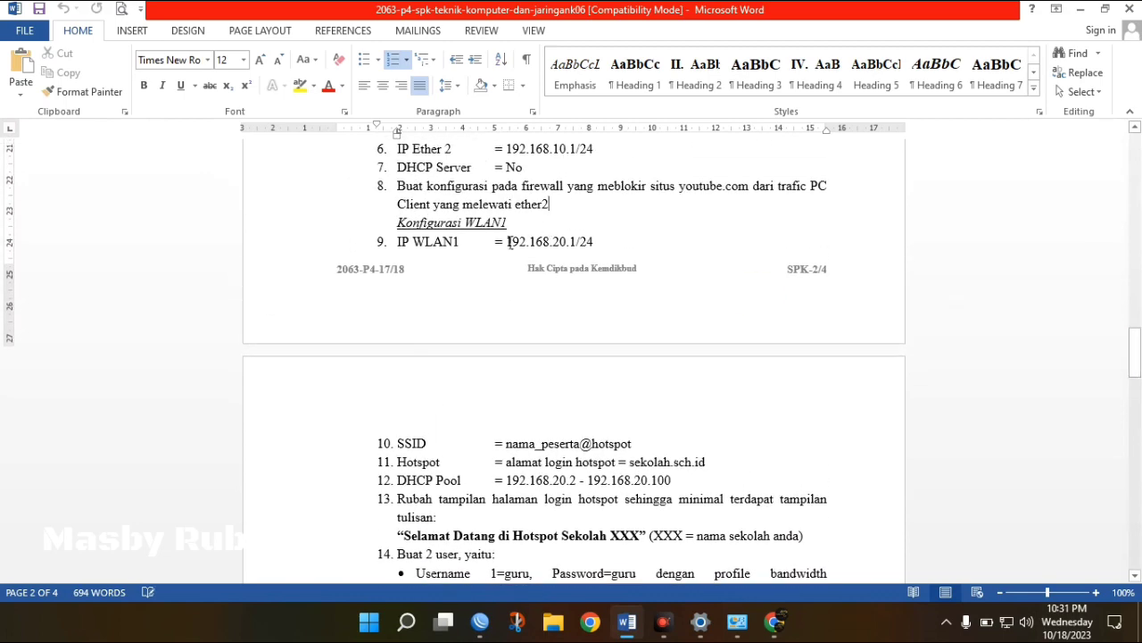
pyautogui.moveTo(508, 242); pyautogui.dragTo(607, 242)
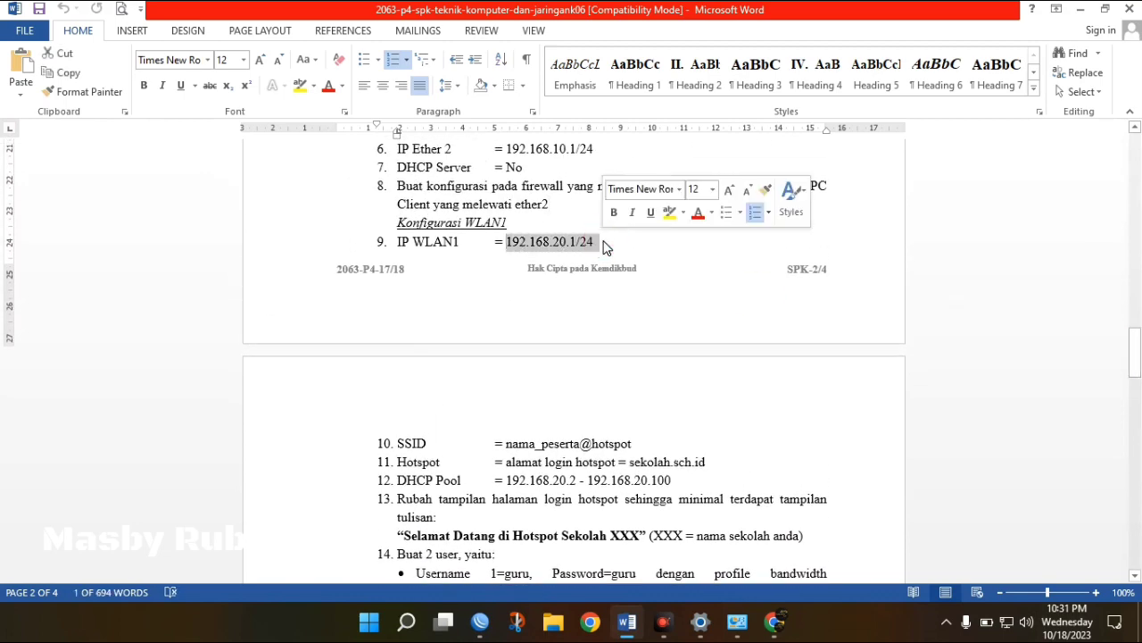
pyautogui.click(604, 241)
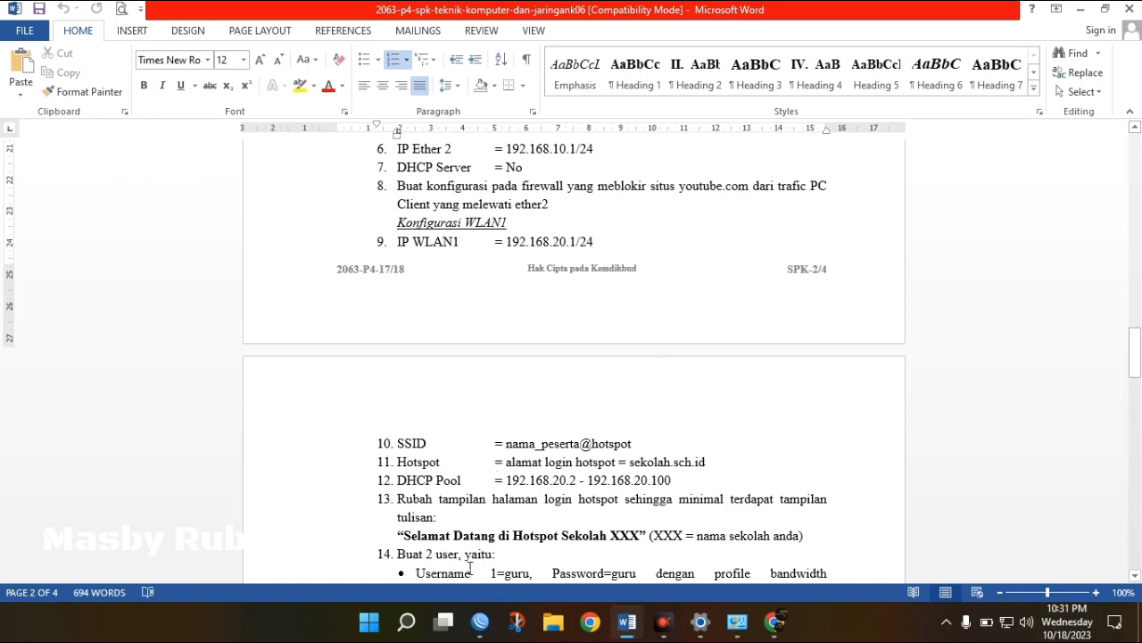
pyautogui.click(479, 624)
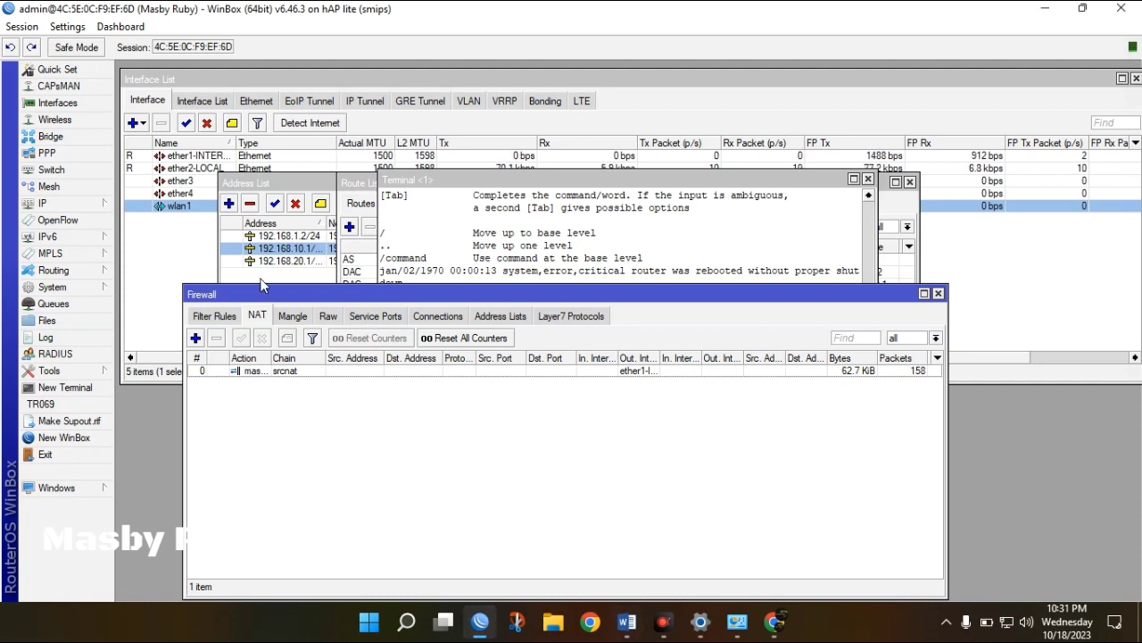
# Set wlan1 to ap bridge mode on the 2GHz-B/G/N band.
pyautogui.click(77, 120)
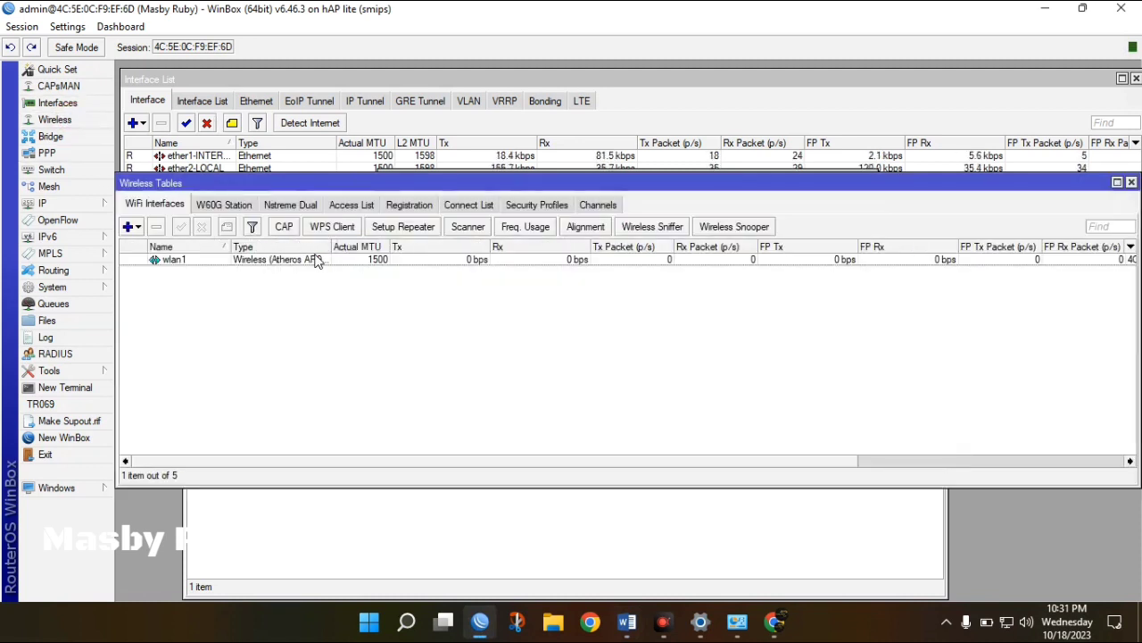
pyautogui.click(315, 260)
pyautogui.doubleClick(314, 259)
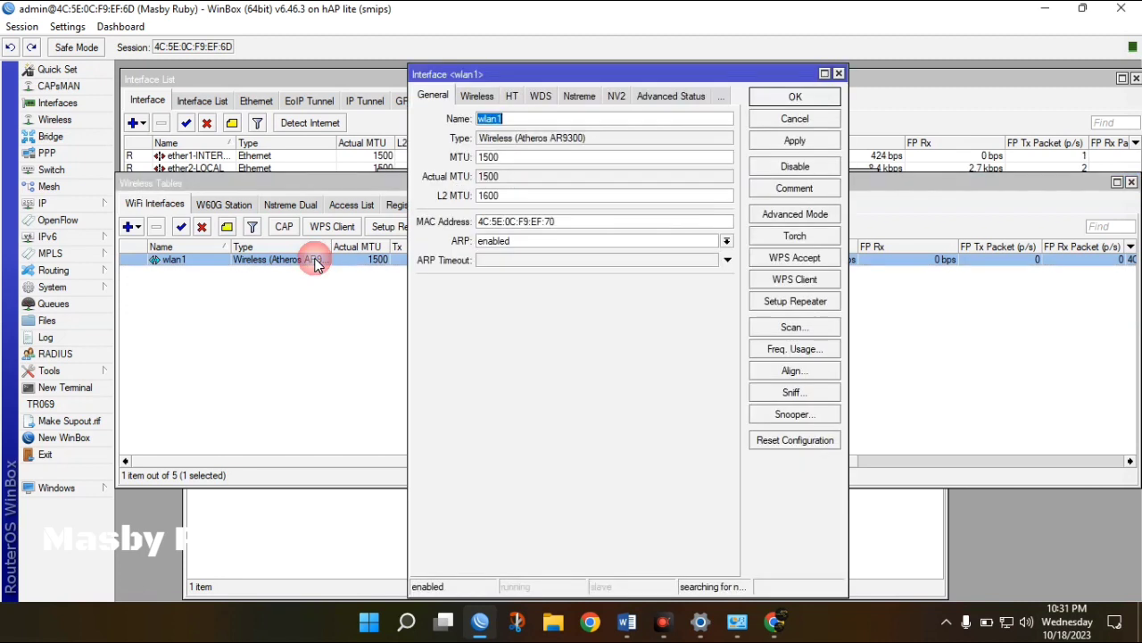
pyautogui.click(484, 96)
pyautogui.click(520, 119)
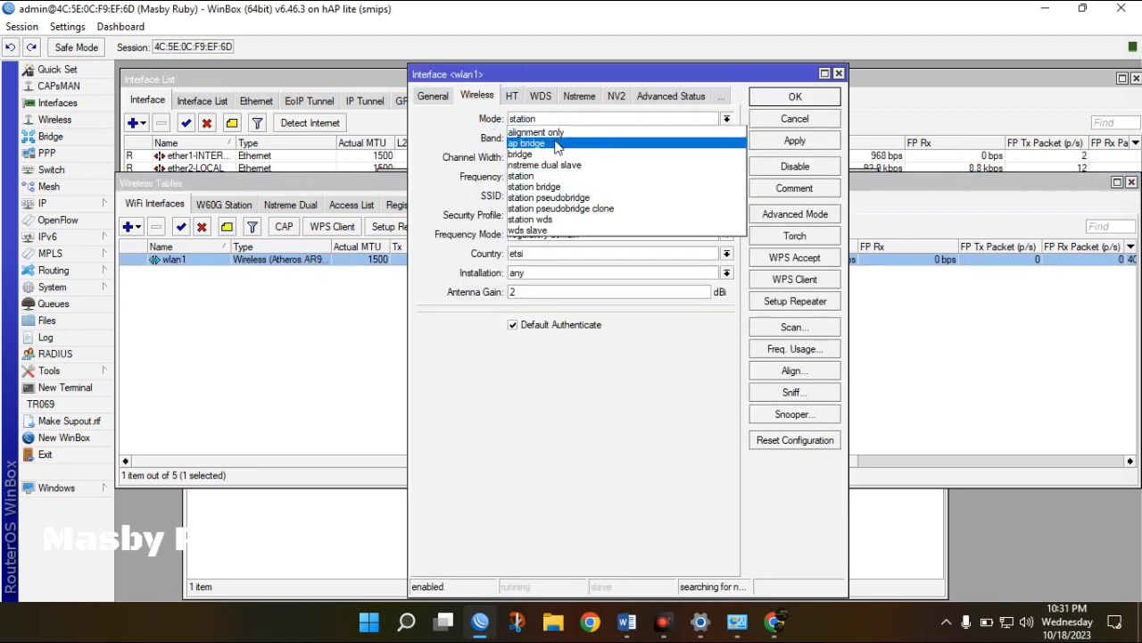
pyautogui.click(552, 144)
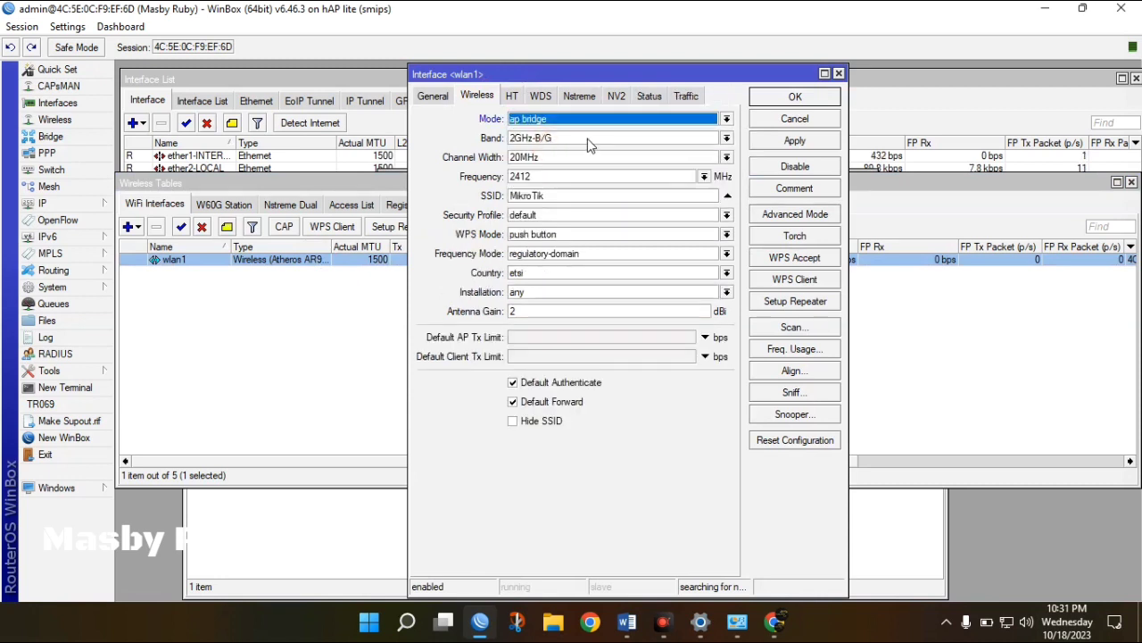
pyautogui.click(587, 139)
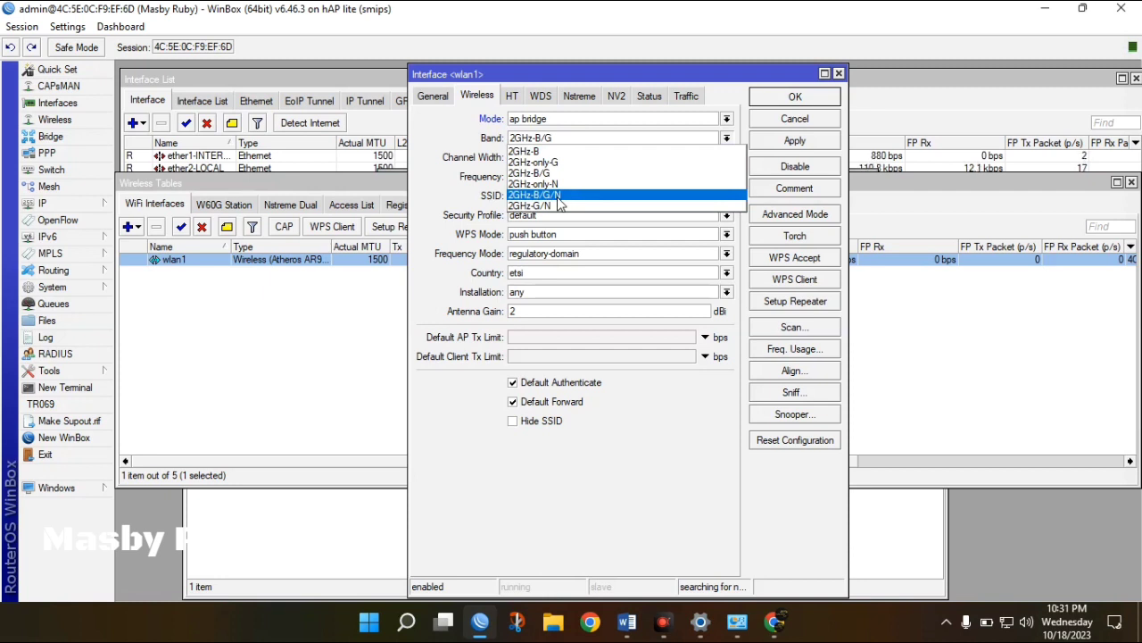
pyautogui.click(558, 197)
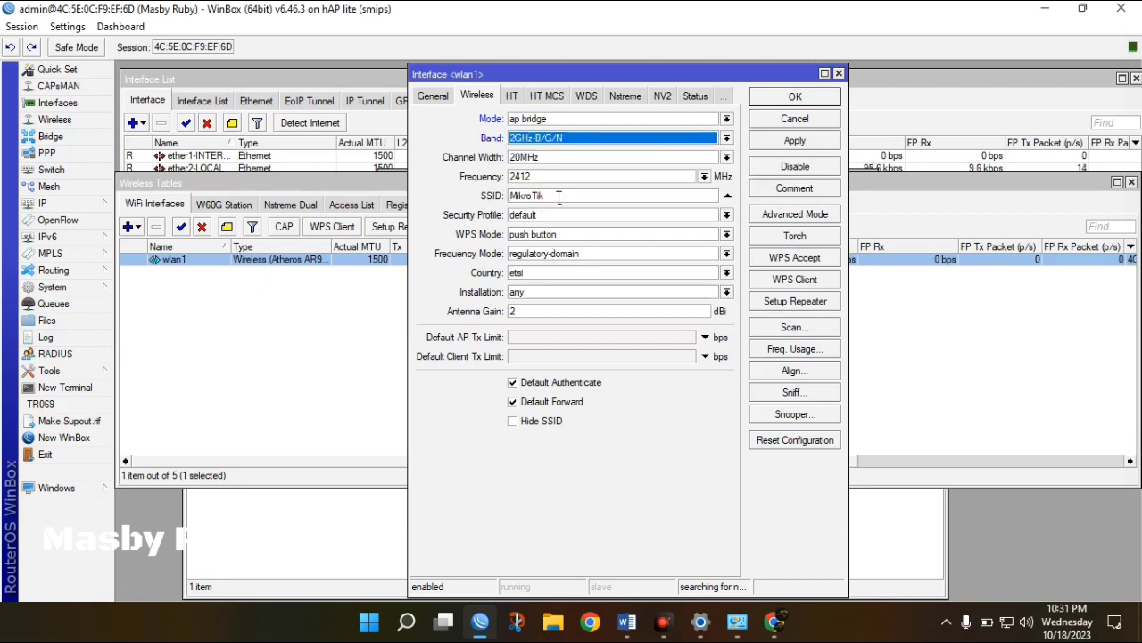
pyautogui.moveTo(555, 196); pyautogui.dragTo(498, 196)
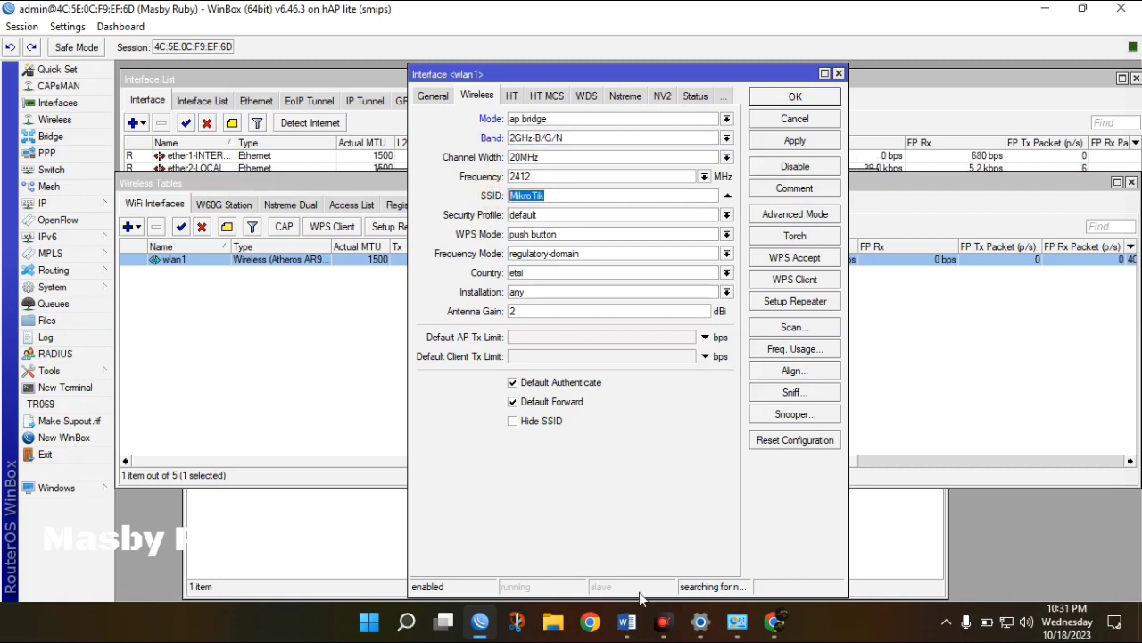
pyautogui.click(629, 632)
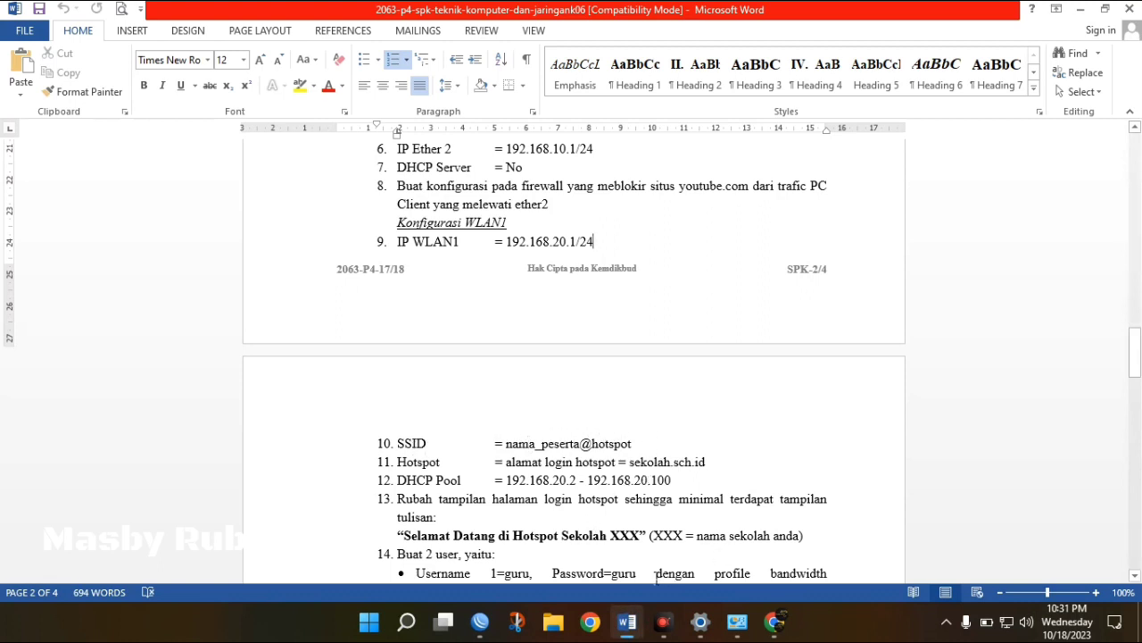
pyautogui.click(480, 622)
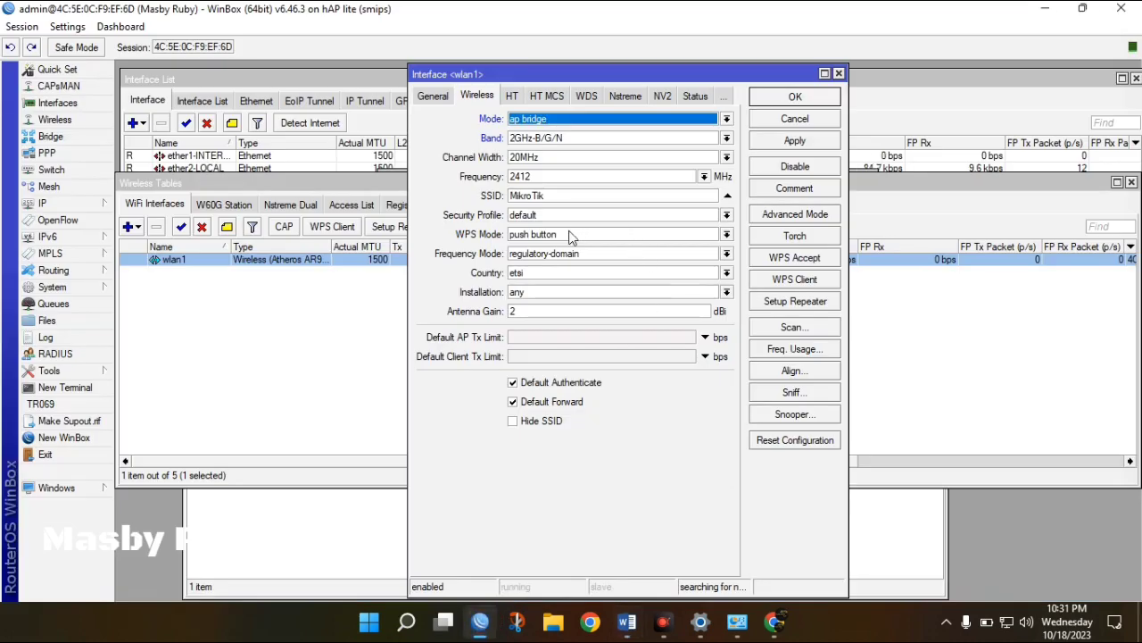
pyautogui.moveTo(556, 197); pyautogui.dragTo(479, 201)
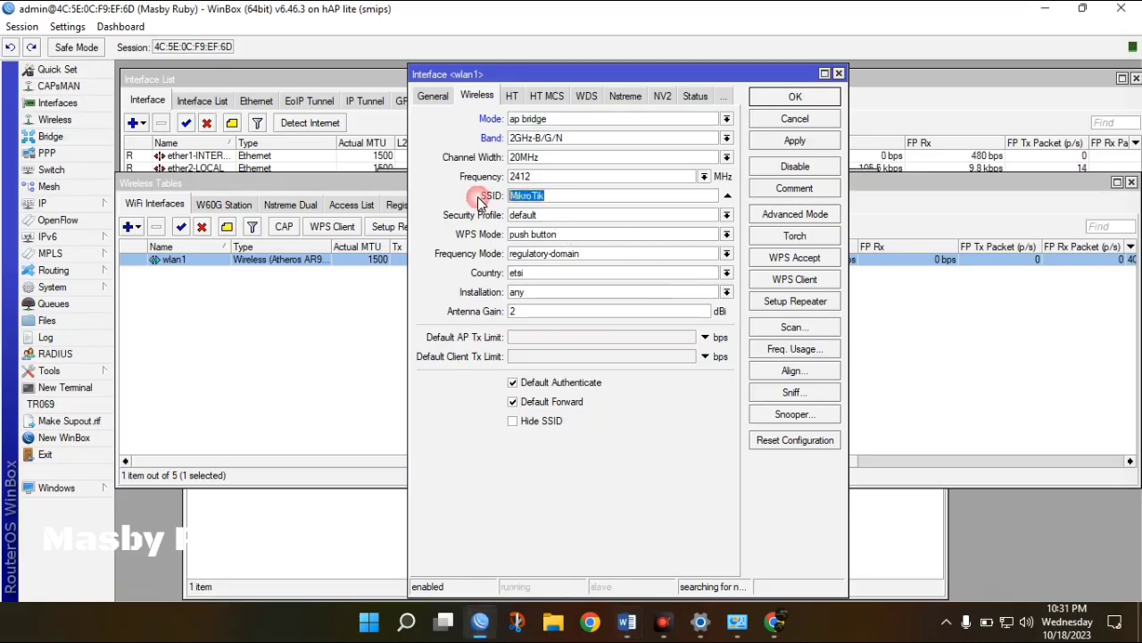
pyautogui.write('Masby')
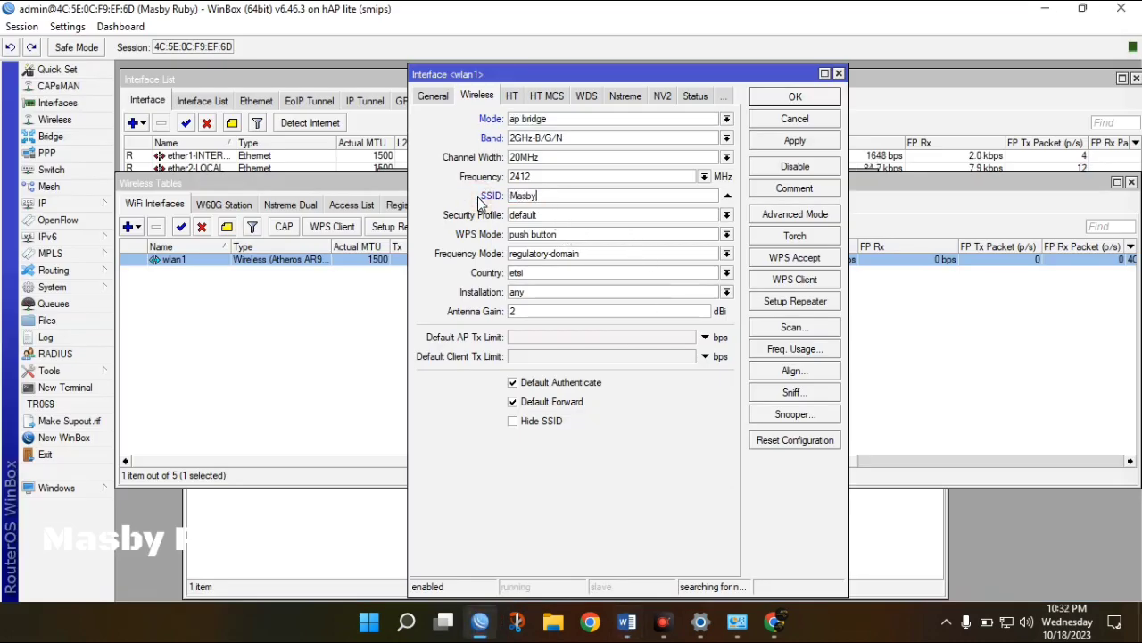
pyautogui.write(' ru')
pyautogui.press('BackSpace')
pyautogui.press('BackSpace')
pyautogui.write('Rub')
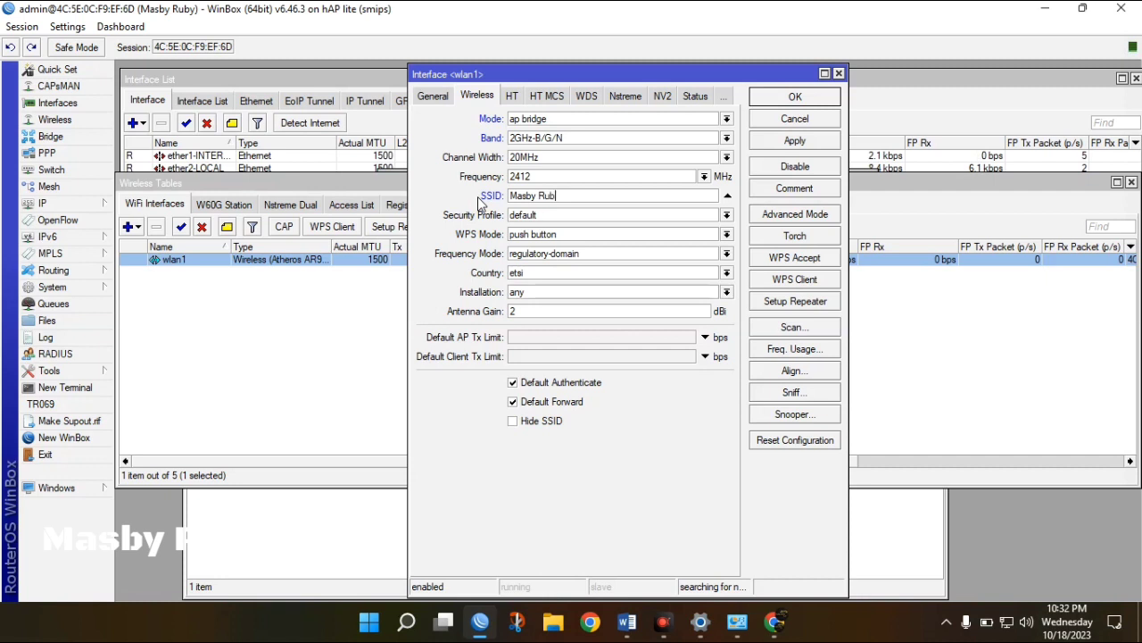
pyautogui.write('y@Hotspot')
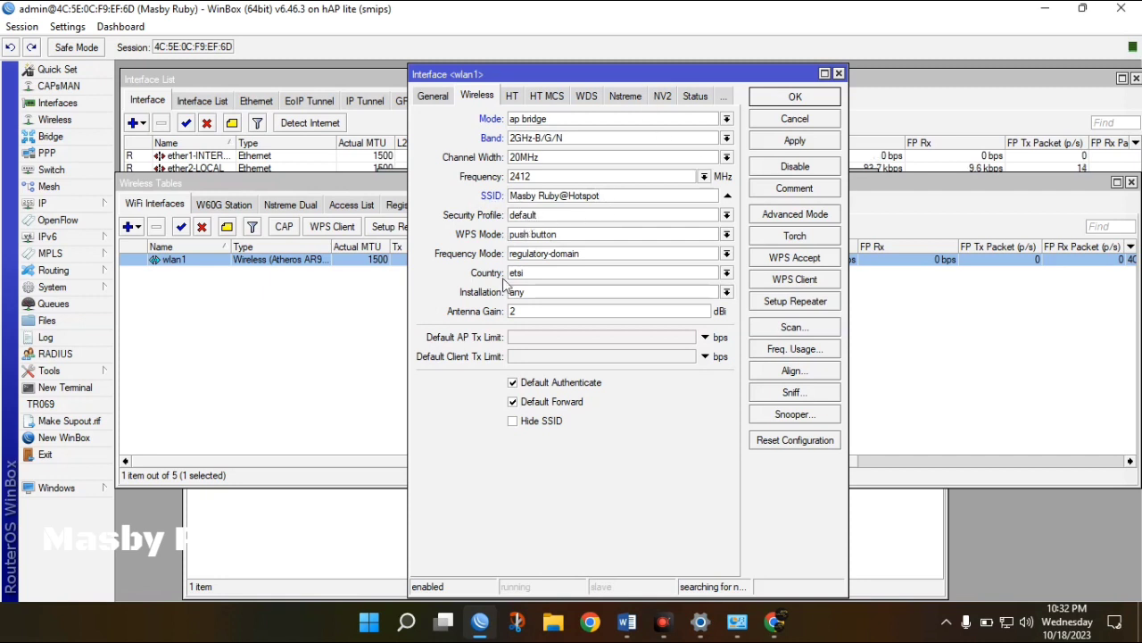
pyautogui.click(806, 143)
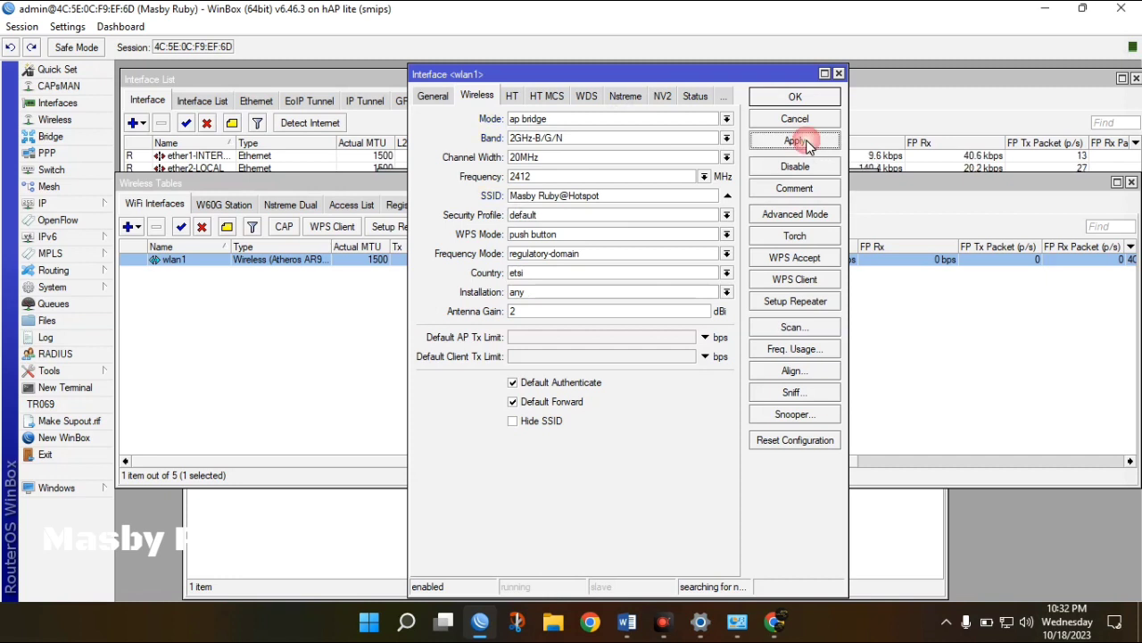
pyautogui.click(802, 97)
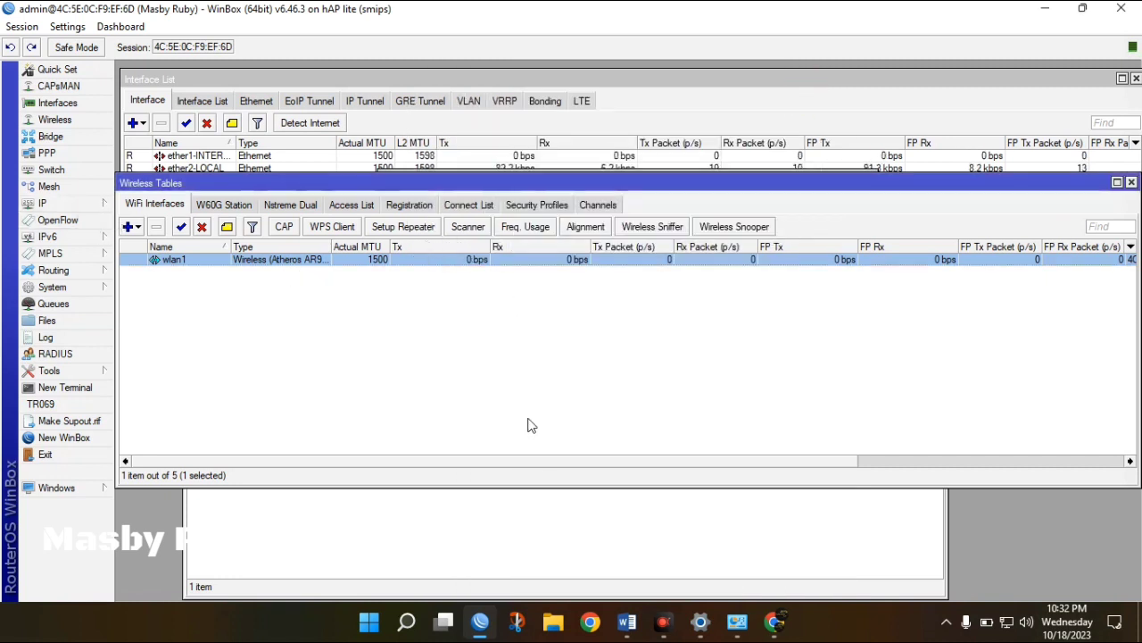
# In Word, mark the hotspot login sekolah.sch.id and DHCP pool 192.168.20.2 - 192.168.20.100 lines.
pyautogui.click(626, 622)
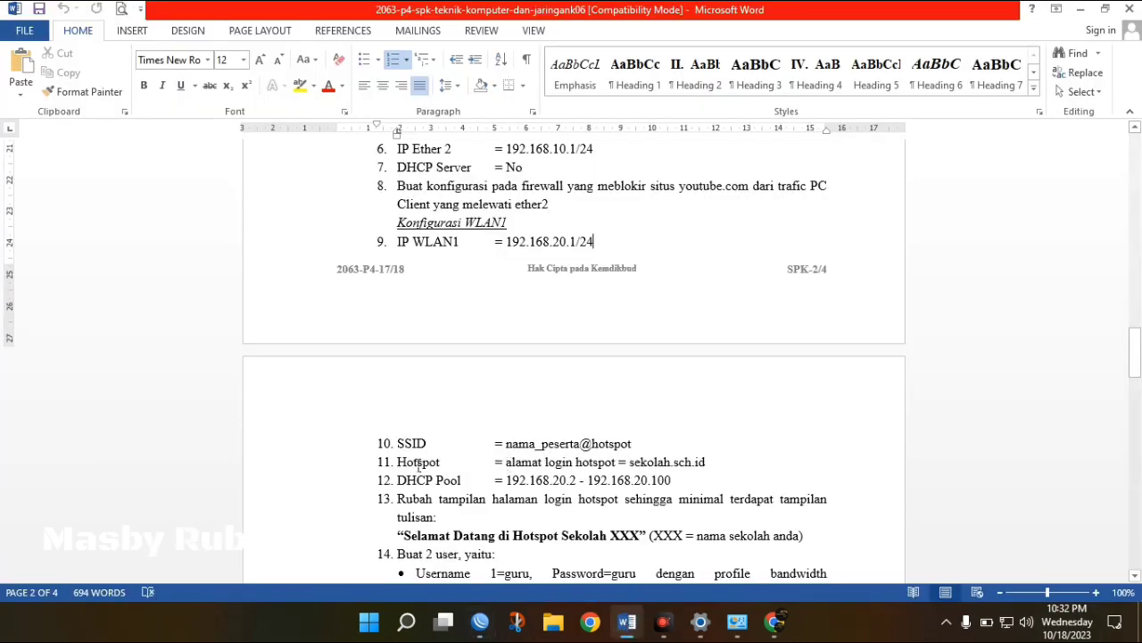
pyautogui.click(666, 463)
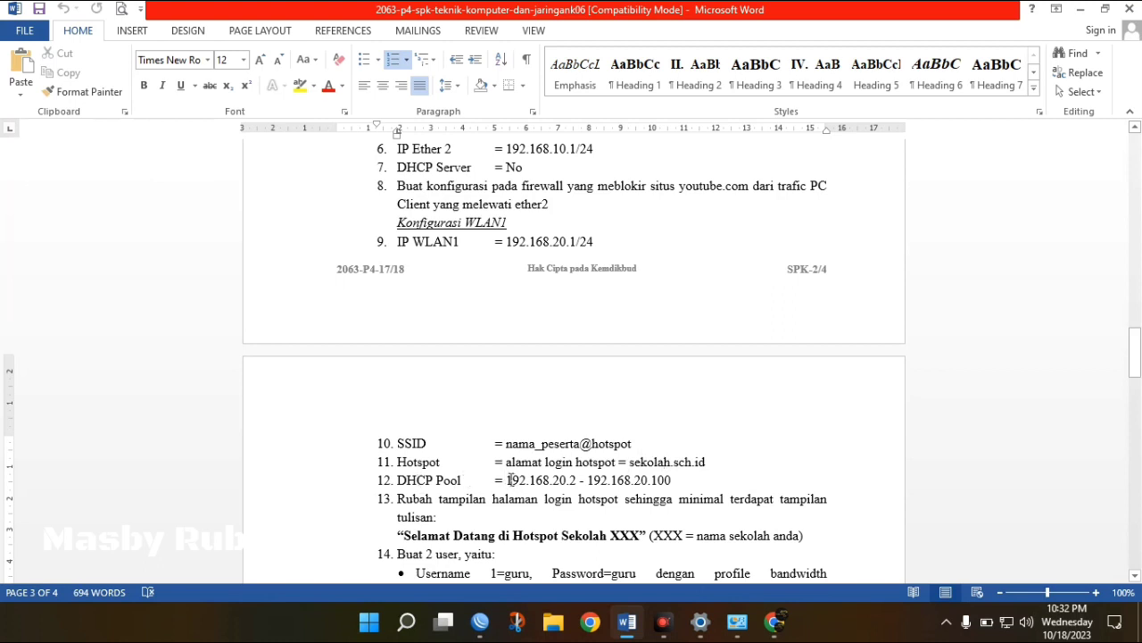
pyautogui.click(684, 476)
# Bring up WinBox's IP > Hotspot window, showing an empty server list, and position it.
pyautogui.click(480, 621)
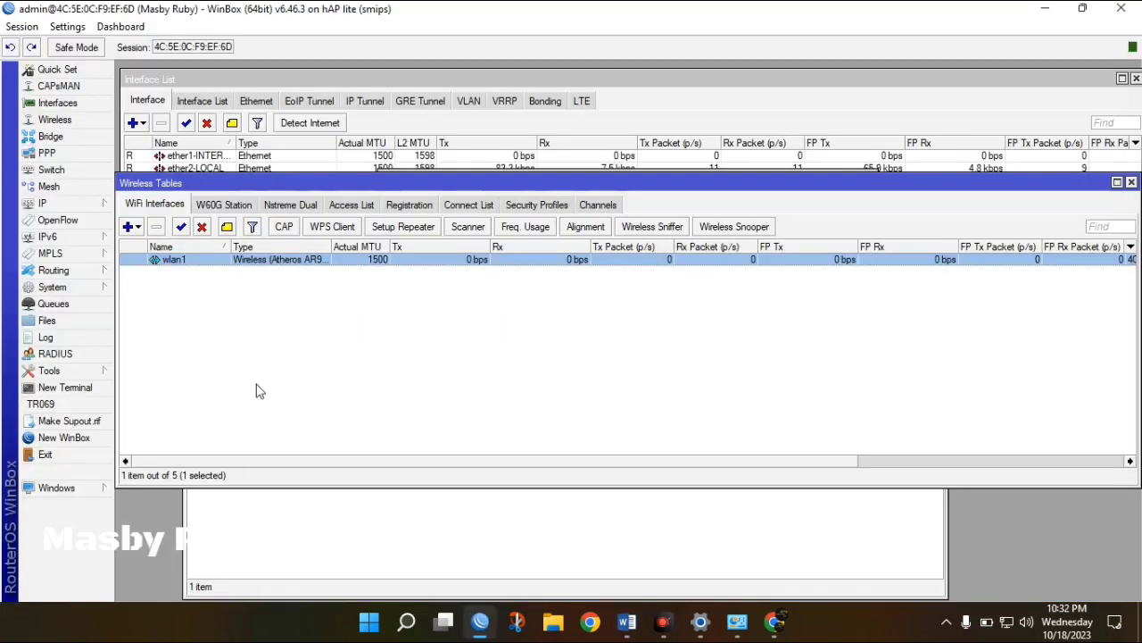
pyautogui.click(83, 201)
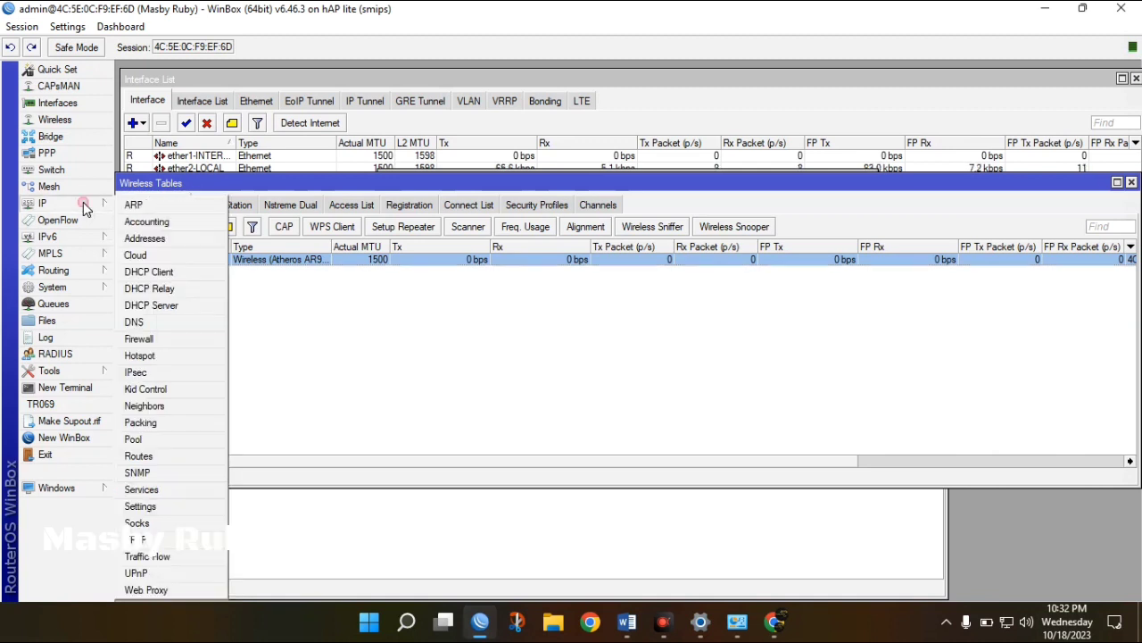
pyautogui.click(153, 356)
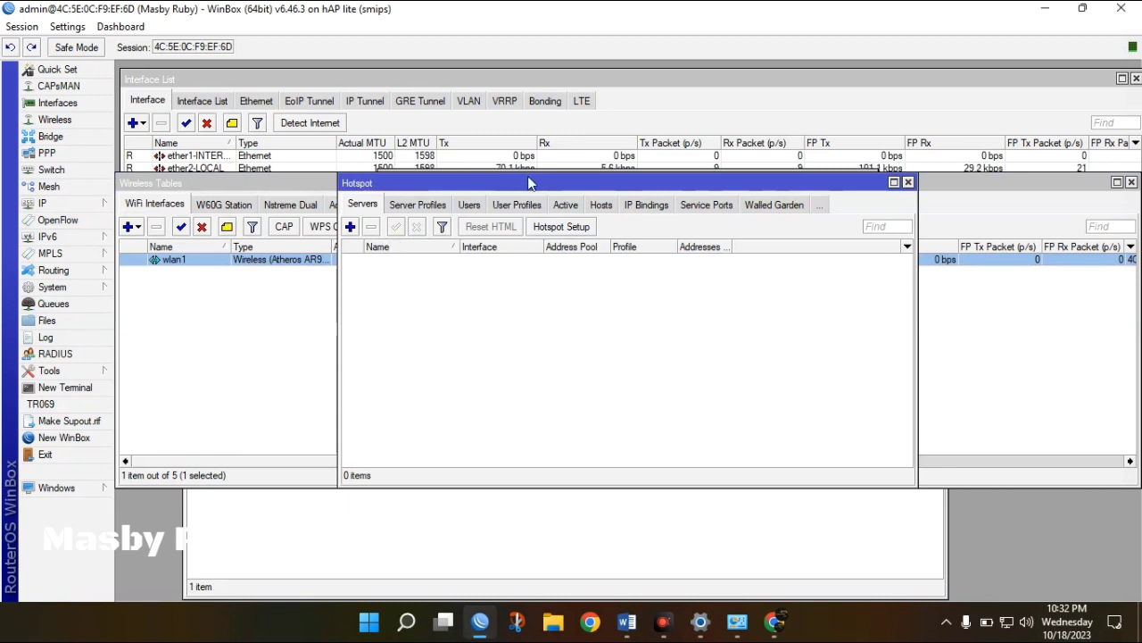
pyautogui.moveTo(527, 183); pyautogui.dragTo(513, 204)
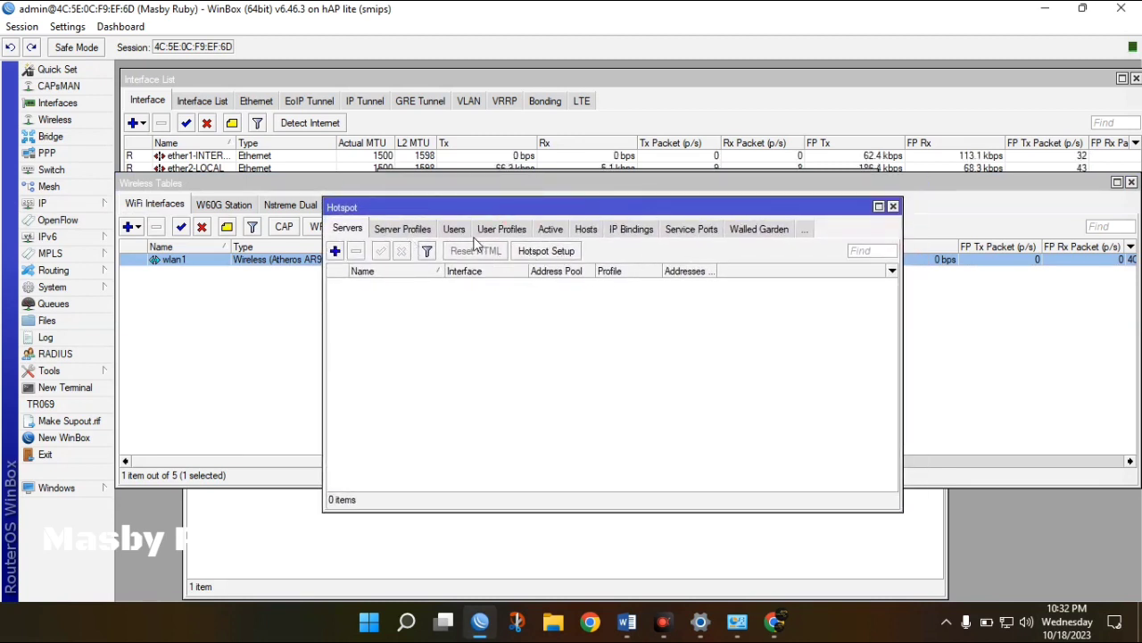
pyautogui.click(79, 206)
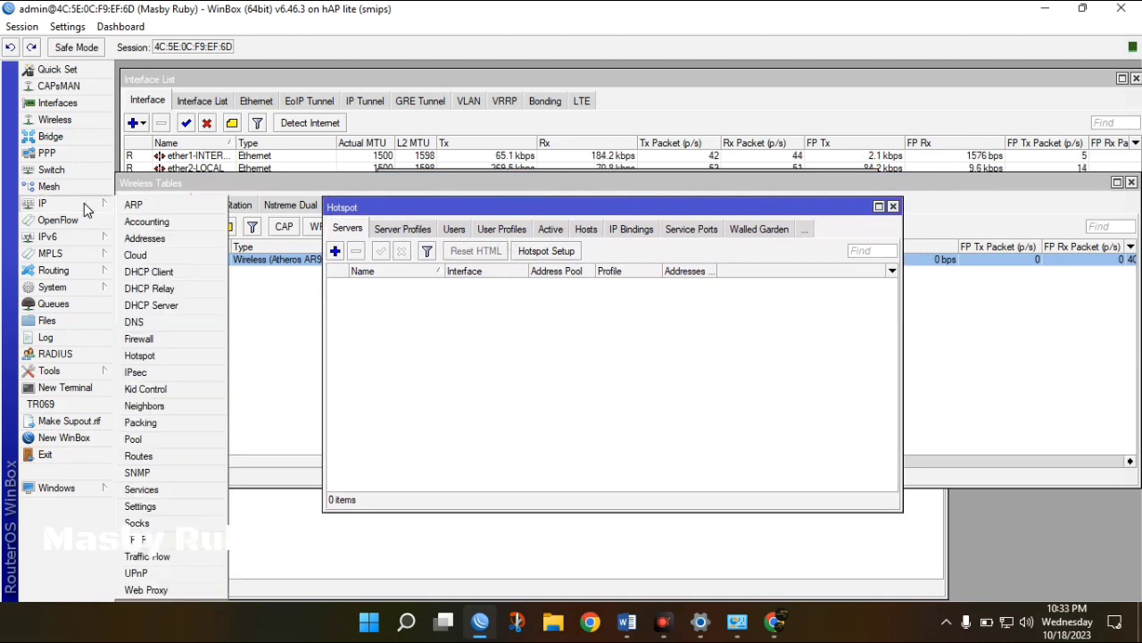
pyautogui.click(404, 290)
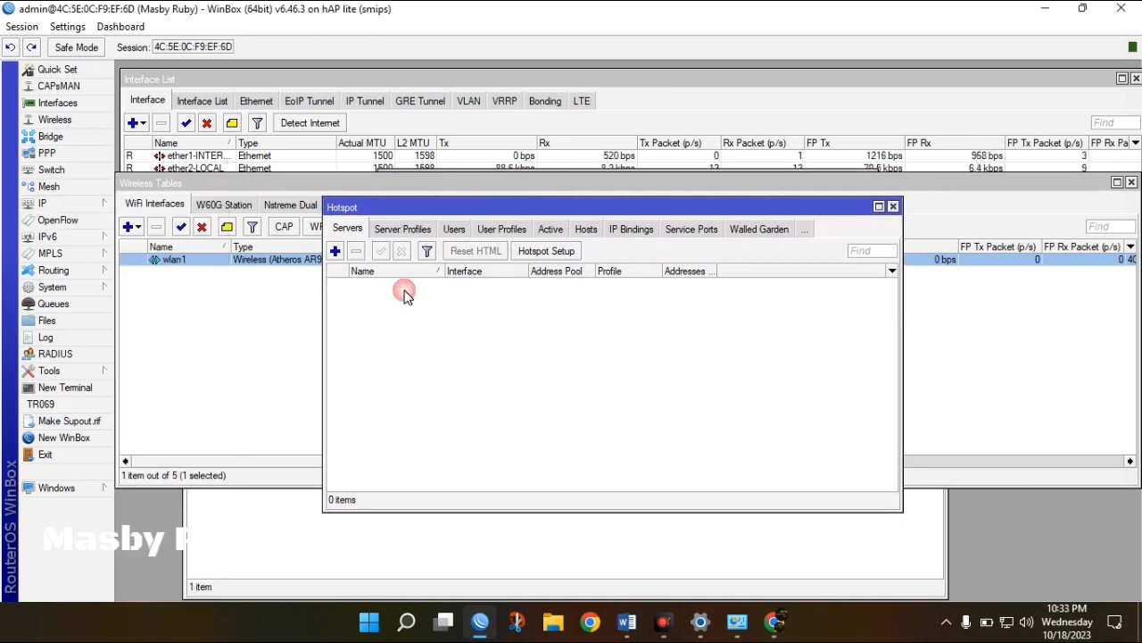
# Start Hotspot Setup on interface wlan1 with local address 192.168.20.1/24.
pyautogui.click(574, 252)
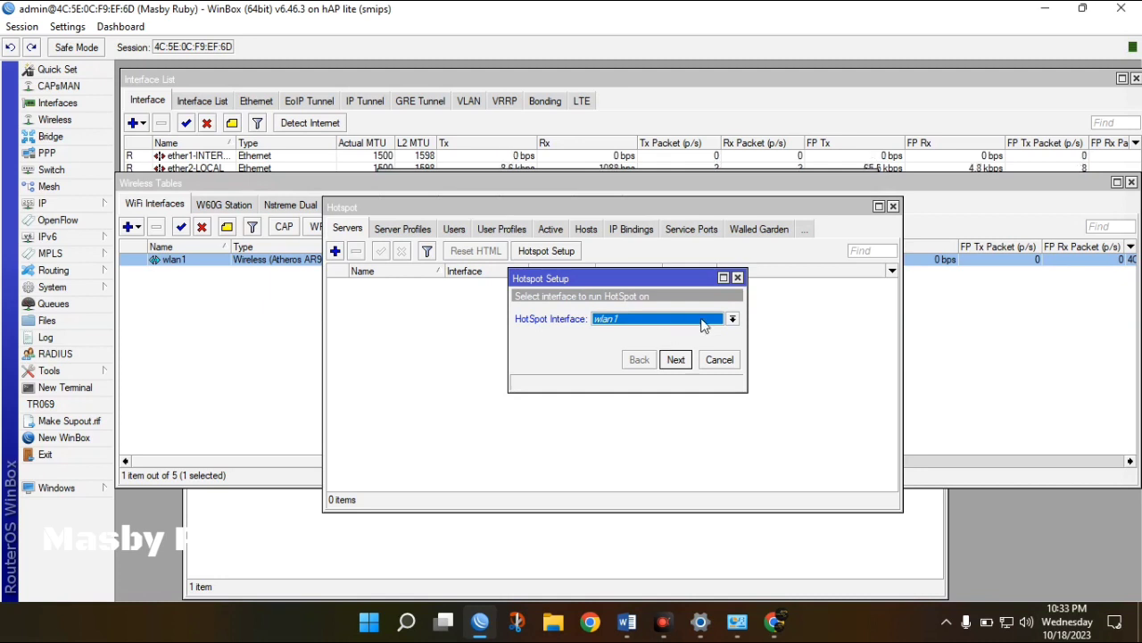
pyautogui.click(700, 320)
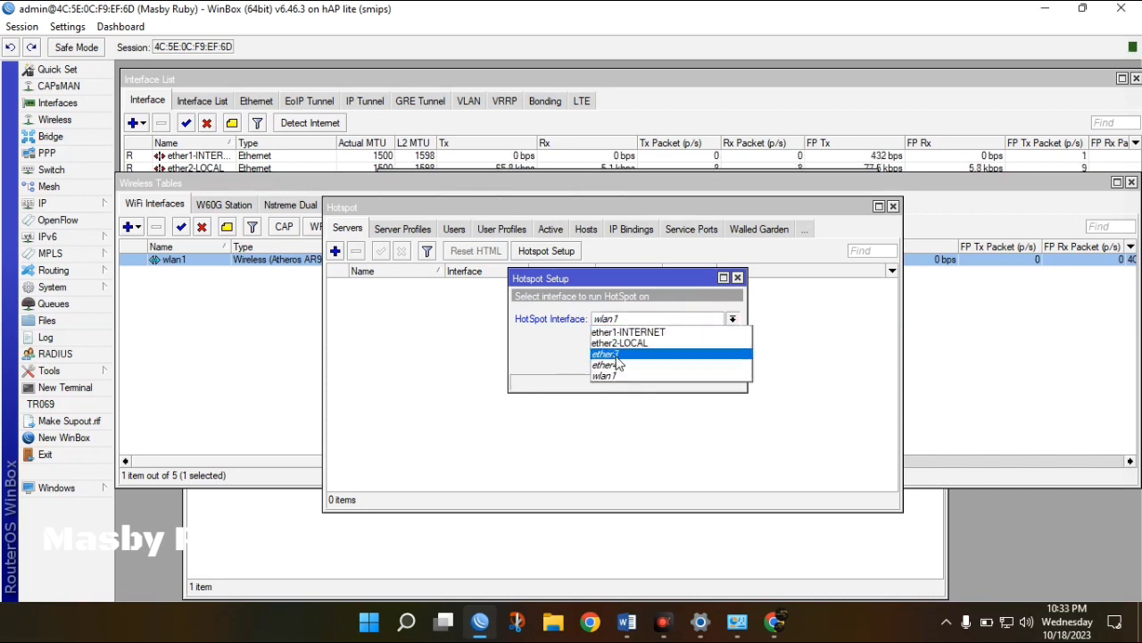
pyautogui.click(545, 342)
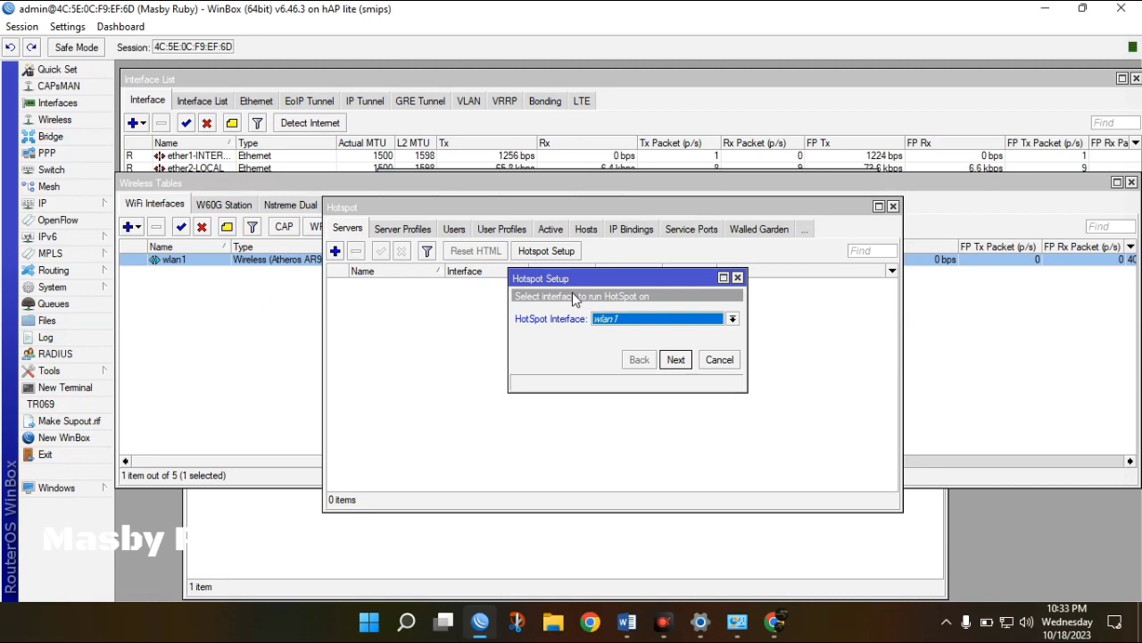
pyautogui.click(677, 360)
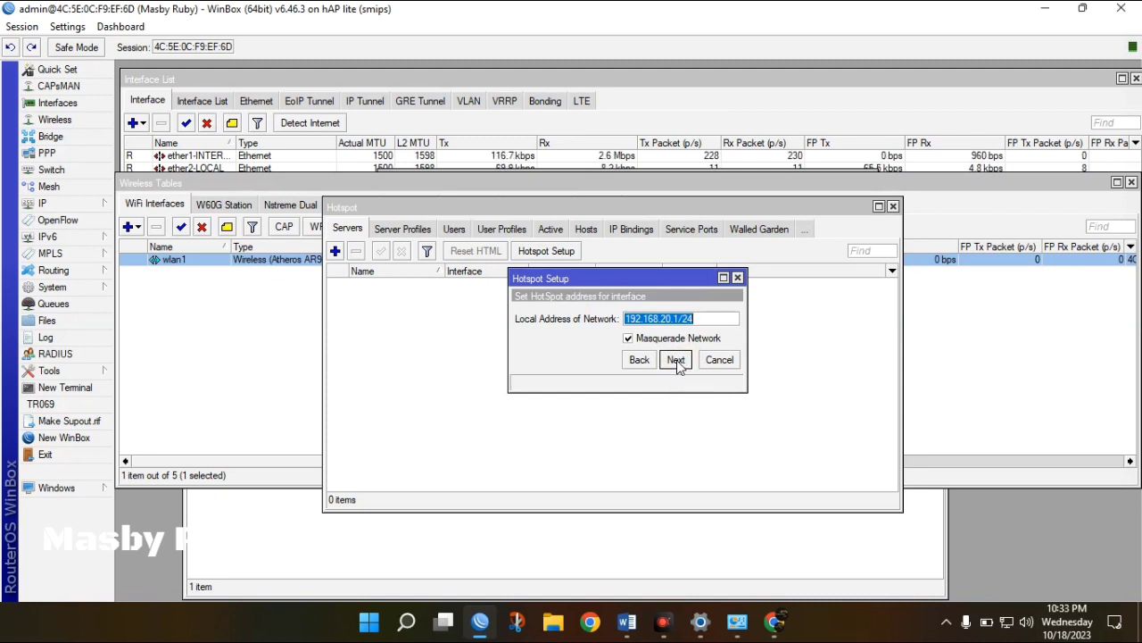
pyautogui.click(678, 366)
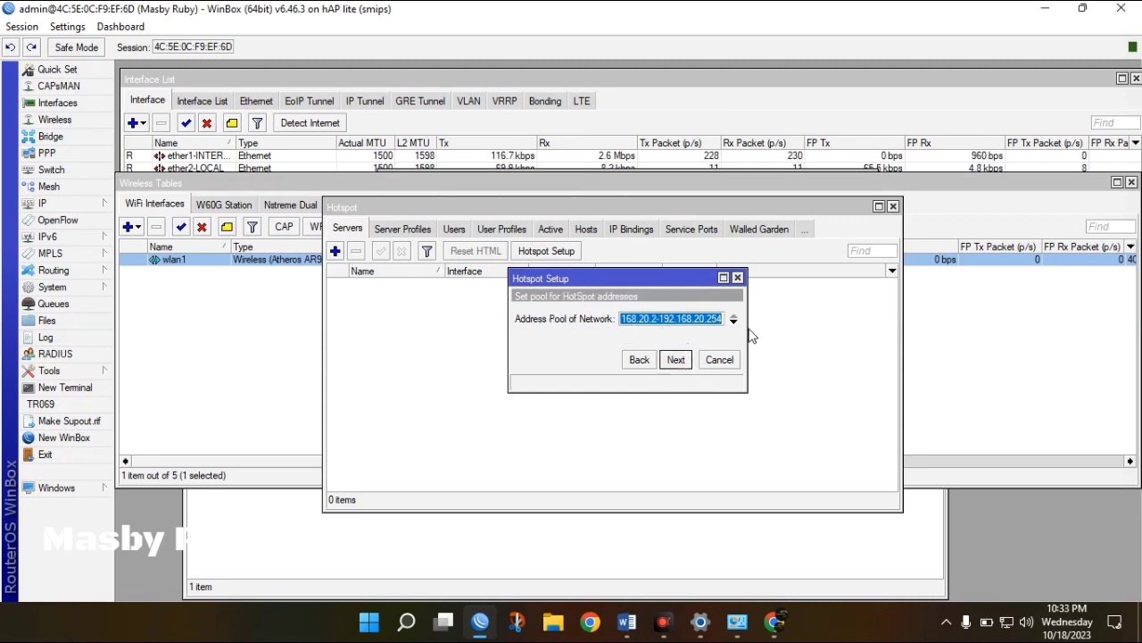
# Set the hotspot address pool to 192.168.20.2-192.168.20.100, checking it against the task sheet.
pyautogui.moveTo(747, 328); pyautogui.dragTo(884, 329)
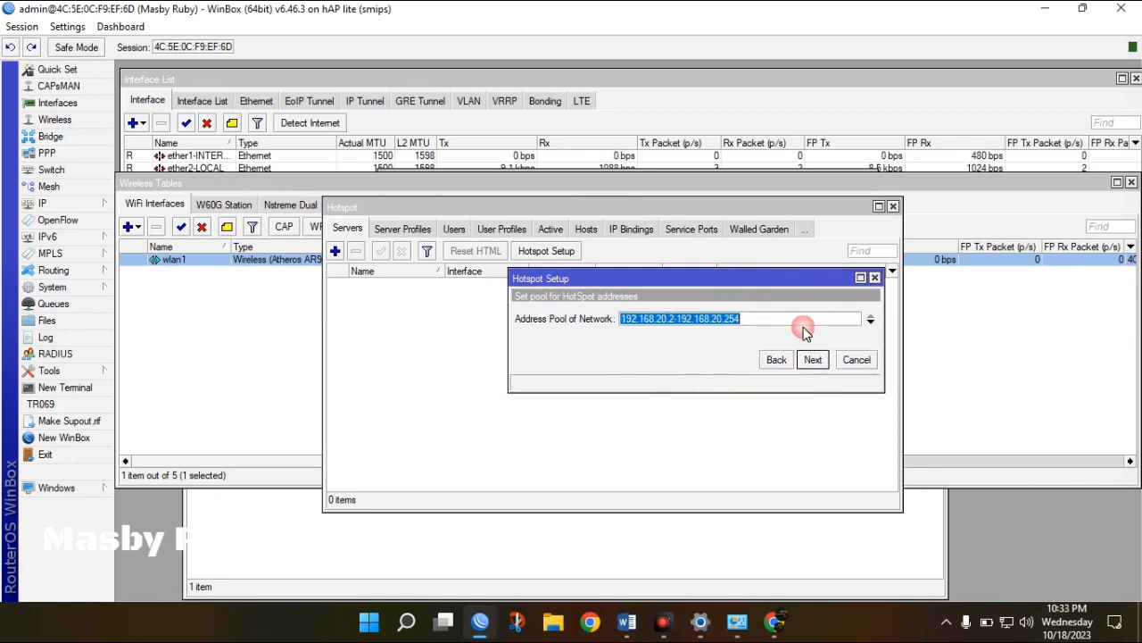
pyautogui.click(802, 323)
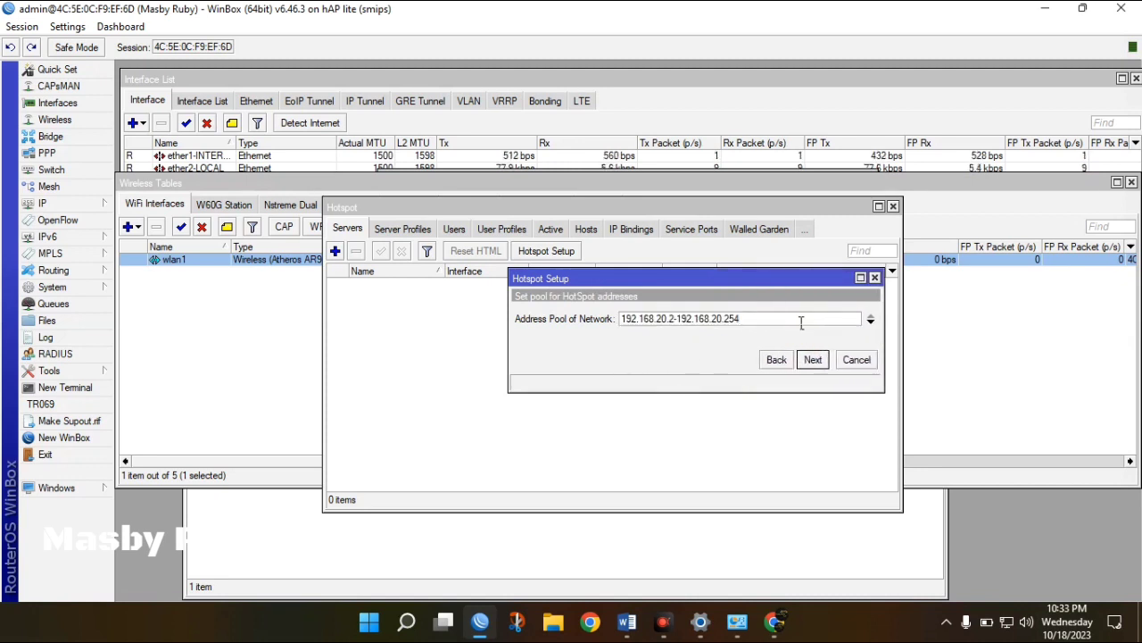
pyautogui.press('BackSpace')
pyautogui.press('BackSpace')
pyautogui.write('10')
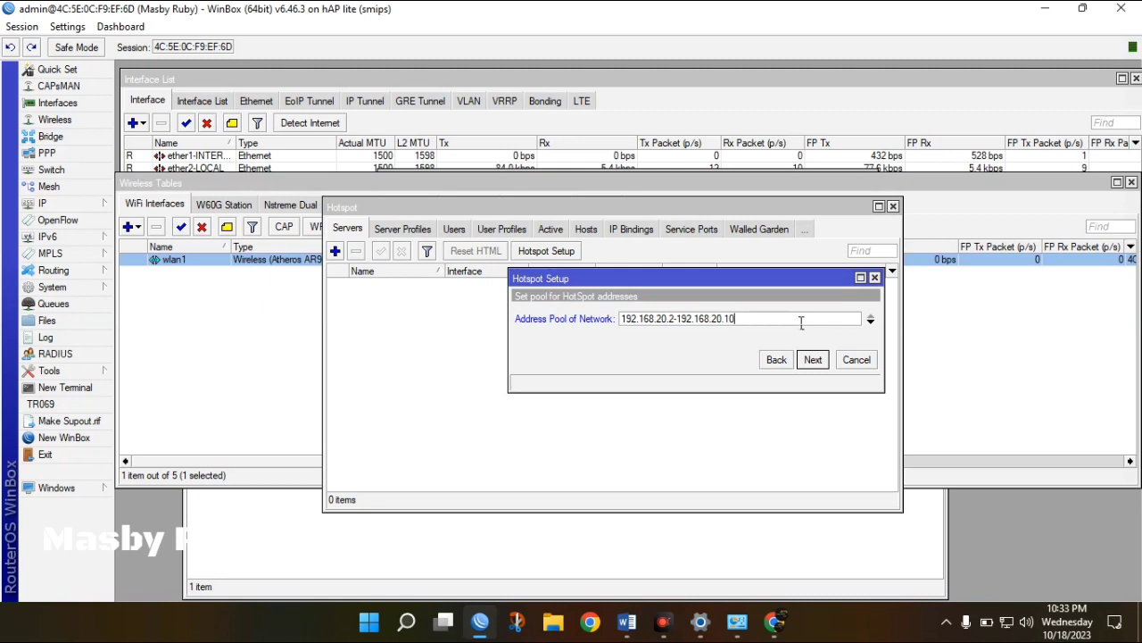
pyautogui.write('0')
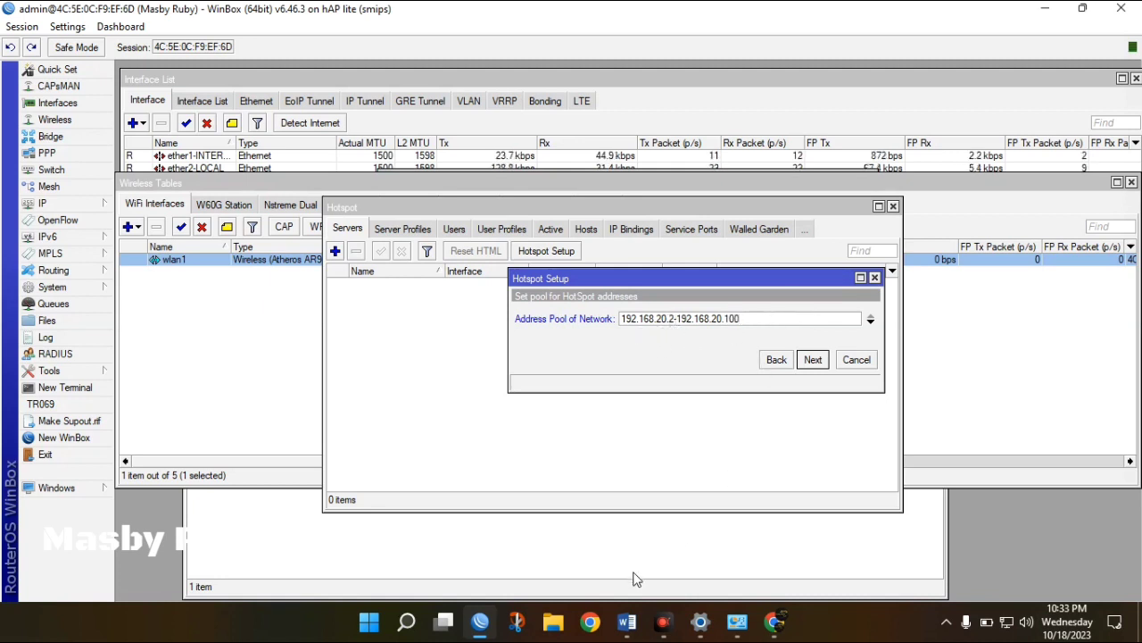
pyautogui.click(637, 601)
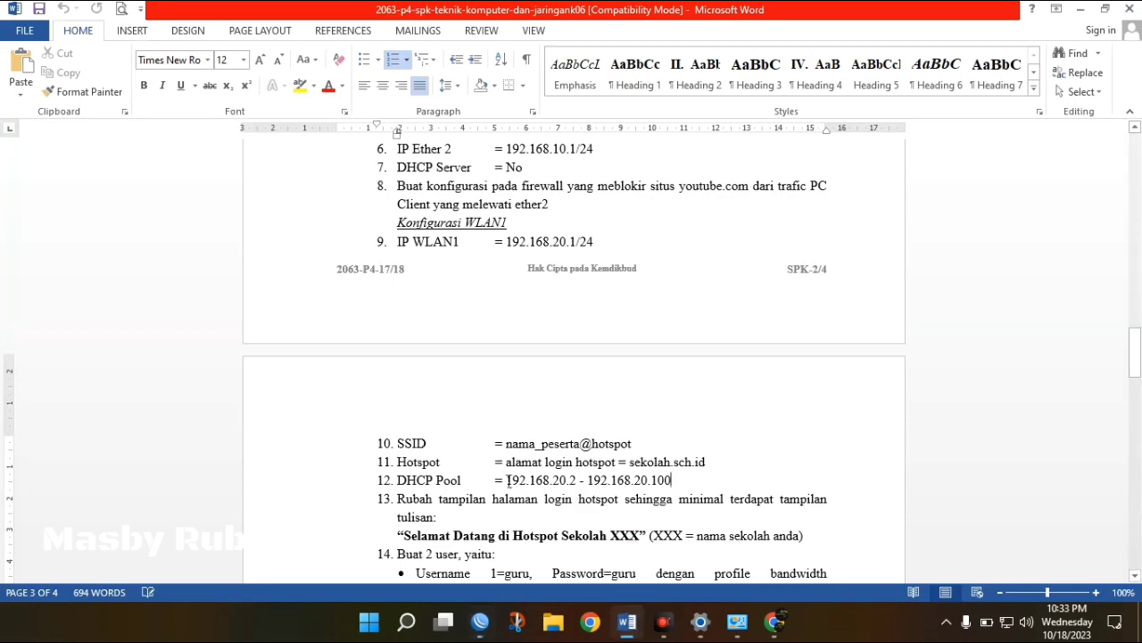
pyautogui.moveTo(506, 480); pyautogui.dragTo(626, 470)
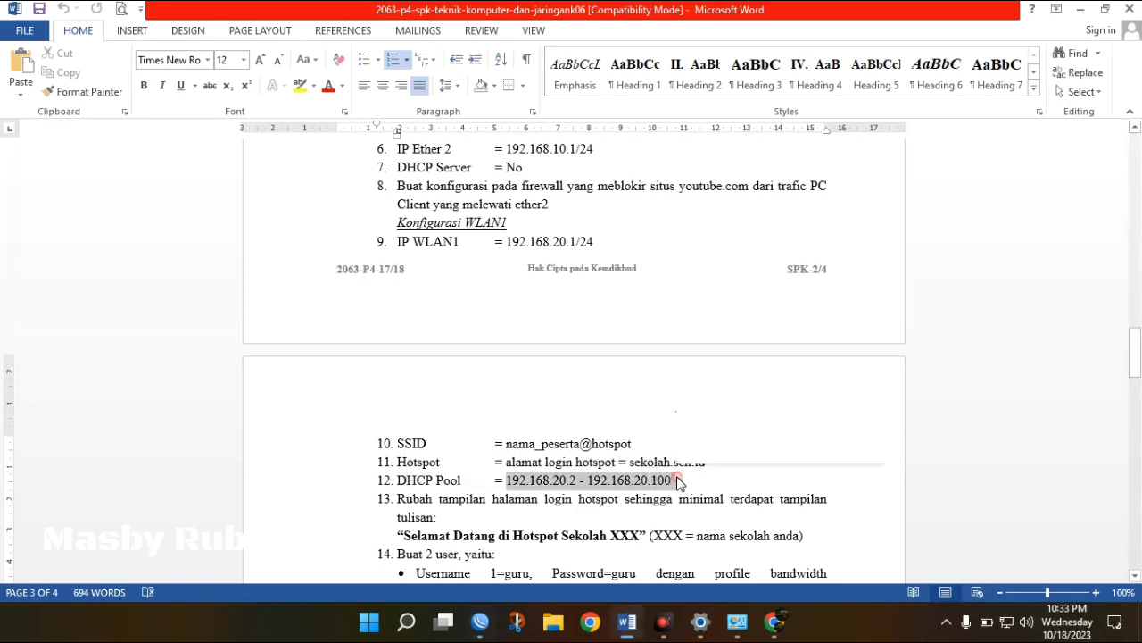
pyautogui.click(480, 622)
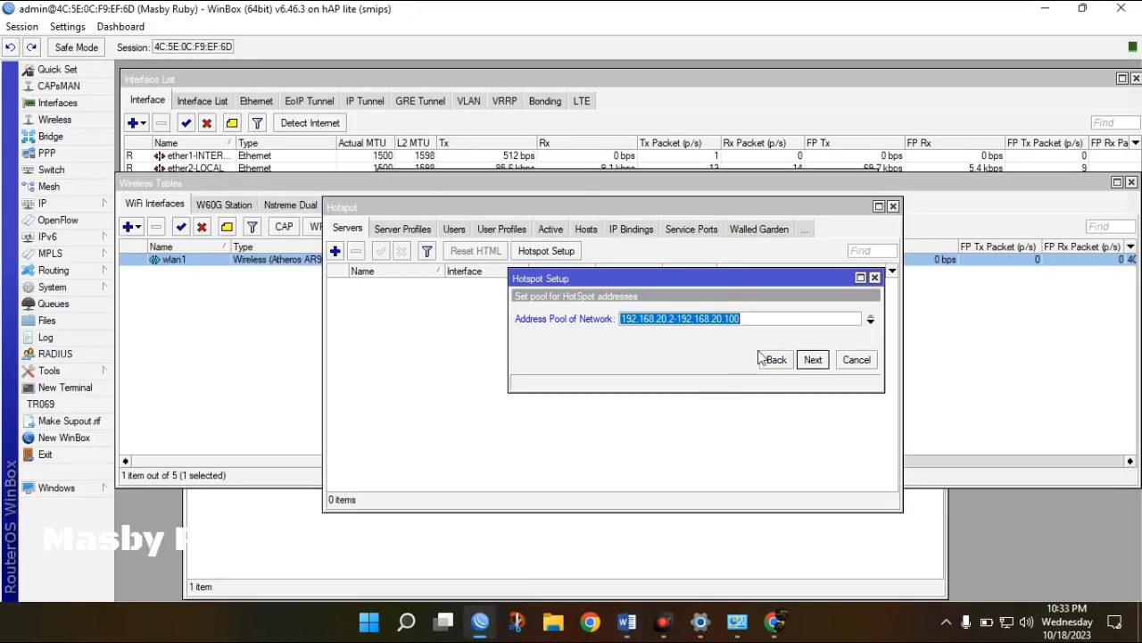
pyautogui.click(811, 360)
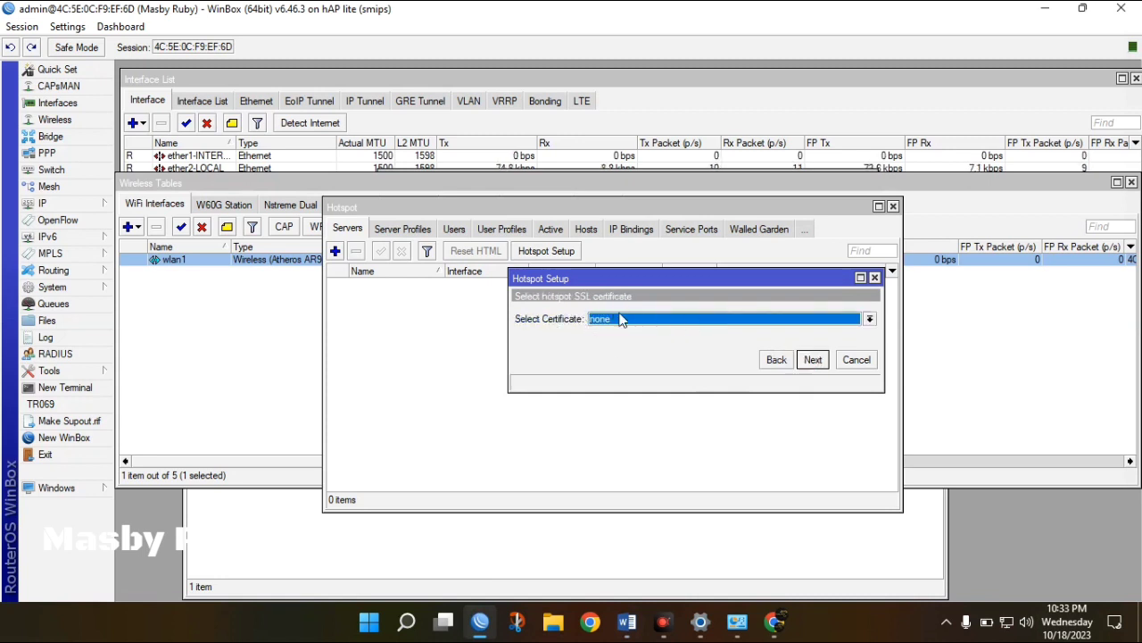
# Choose no SSL certificate, skip SMTP, and accept DNS servers 8.8.8.8 and 8.8.4.4.
pyautogui.click(616, 319)
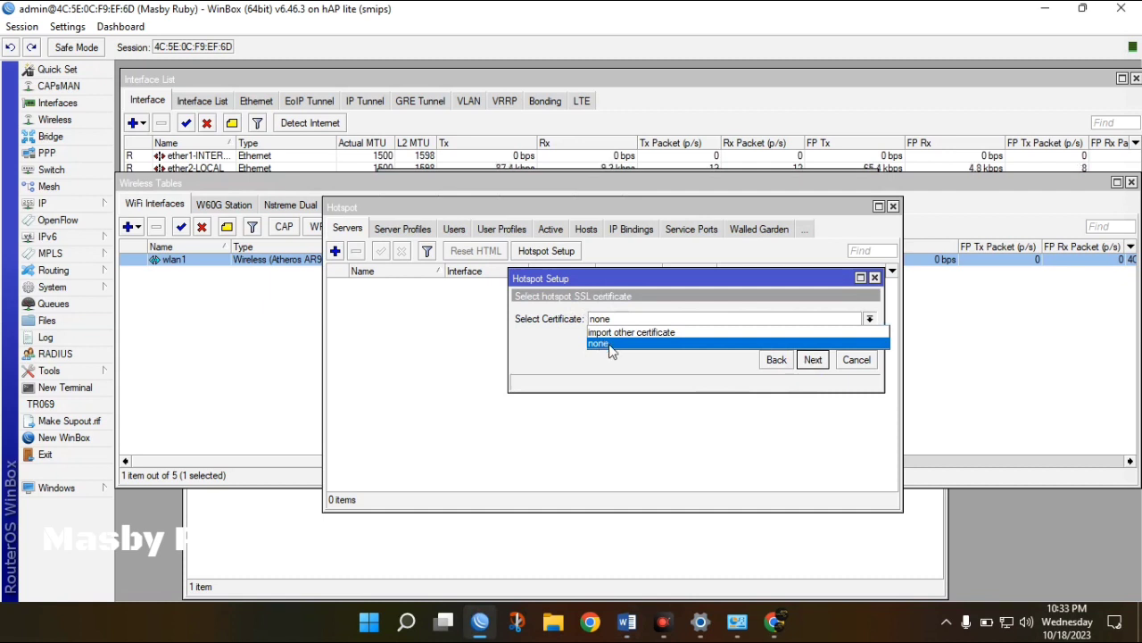
pyautogui.click(605, 345)
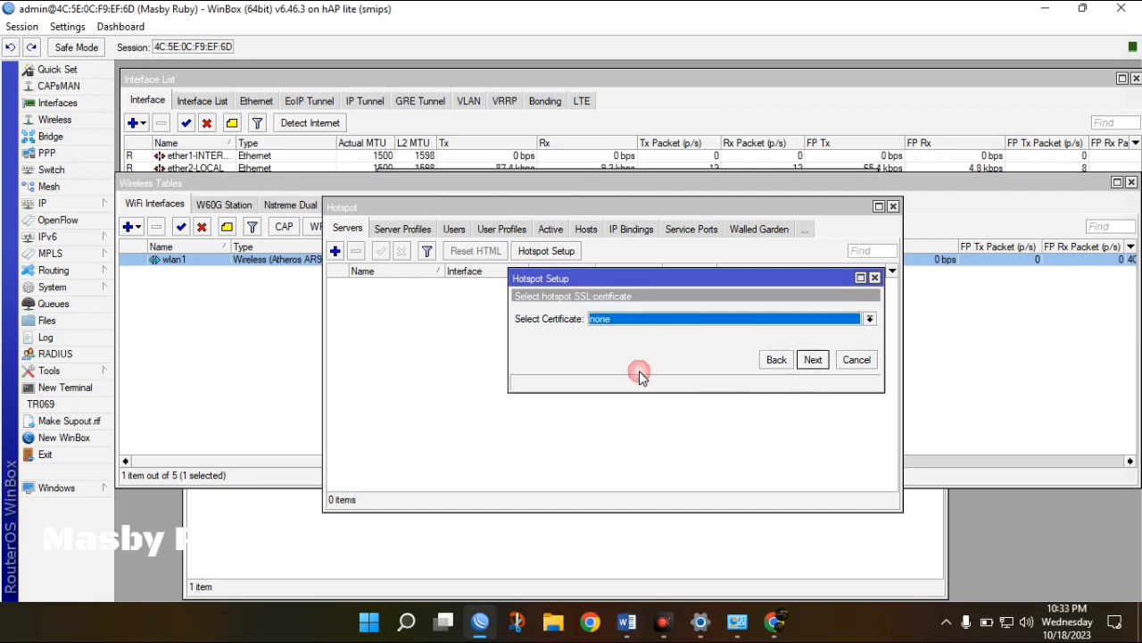
pyautogui.click(814, 360)
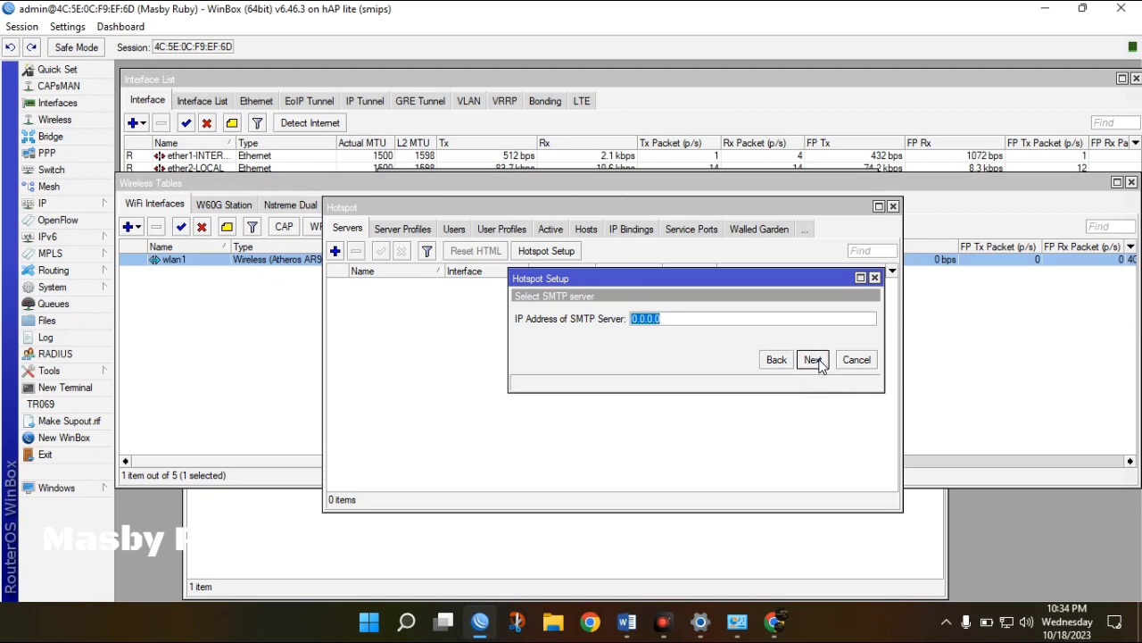
pyautogui.click(813, 360)
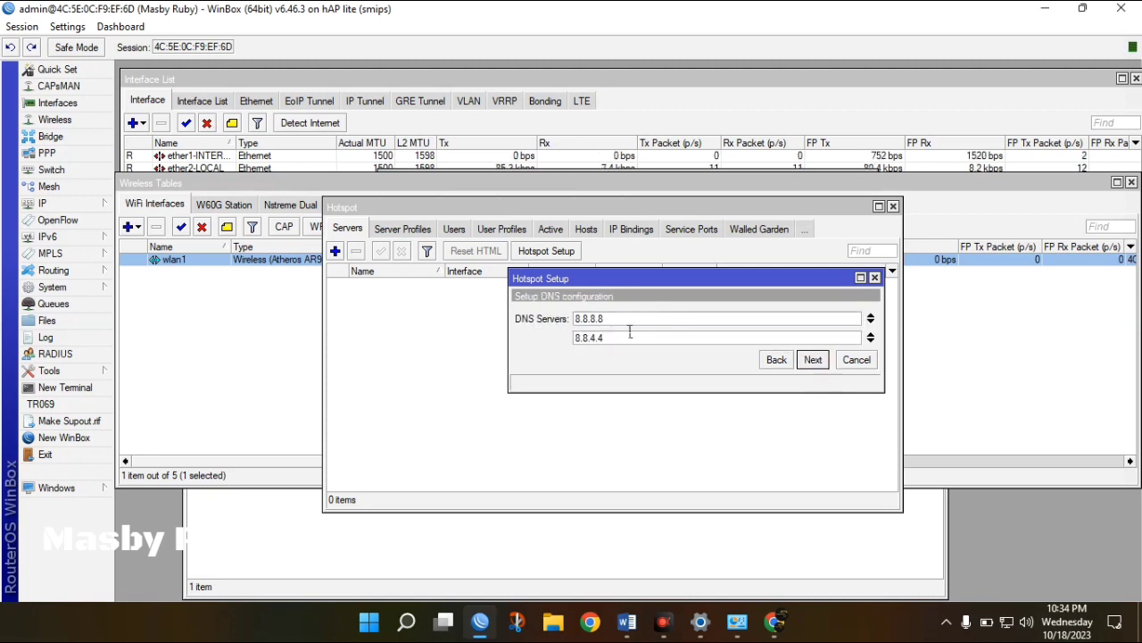
pyautogui.click(812, 359)
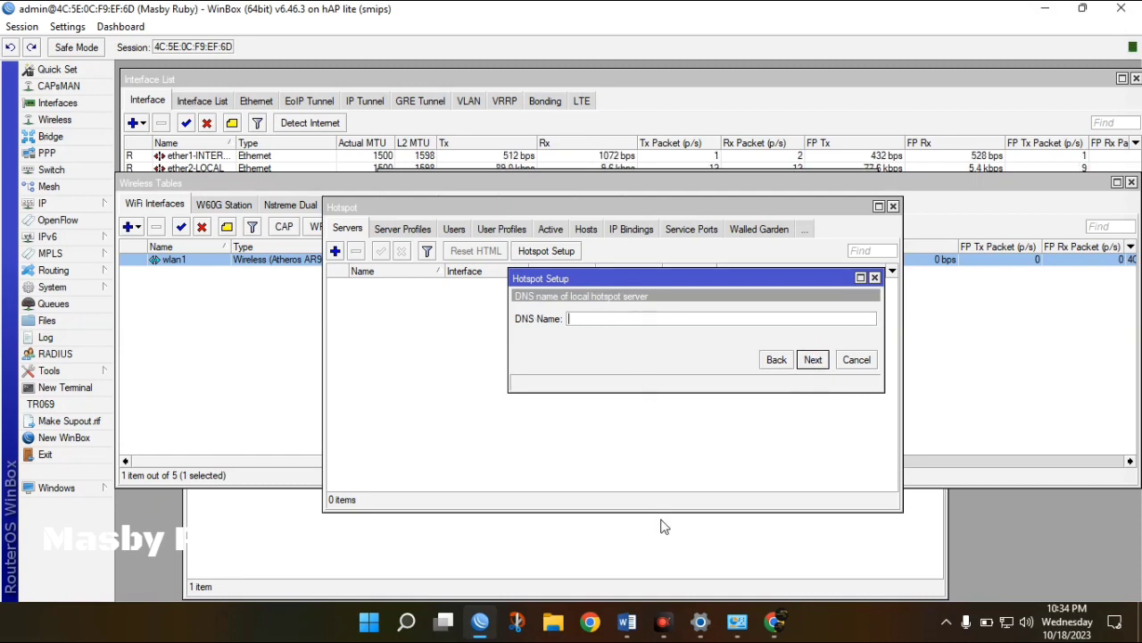
pyautogui.click(627, 622)
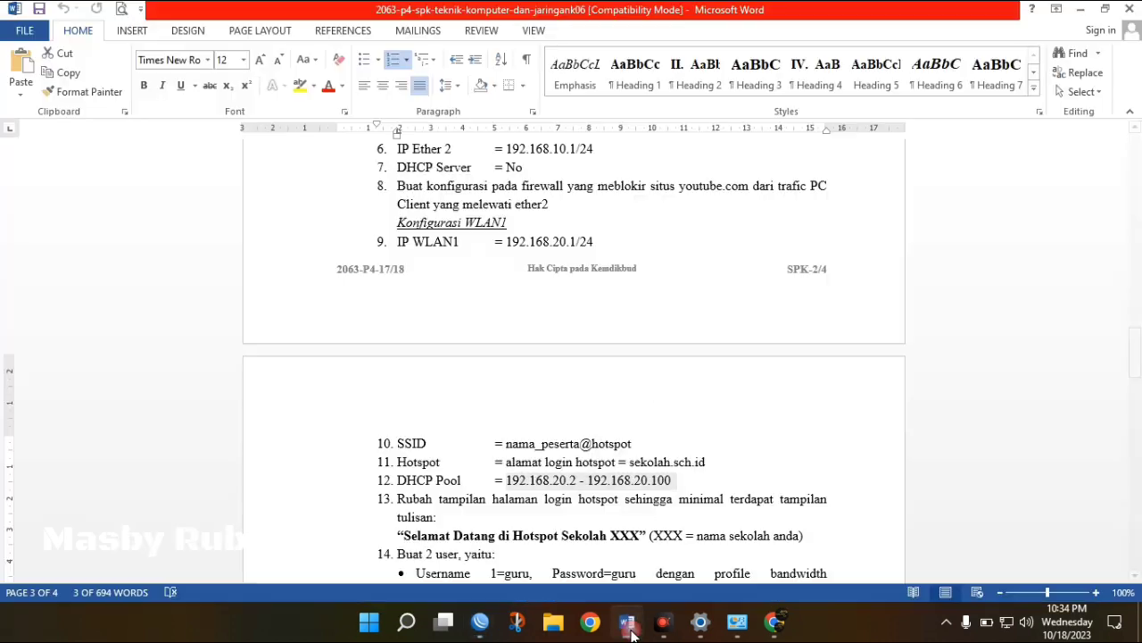
pyautogui.click(711, 465)
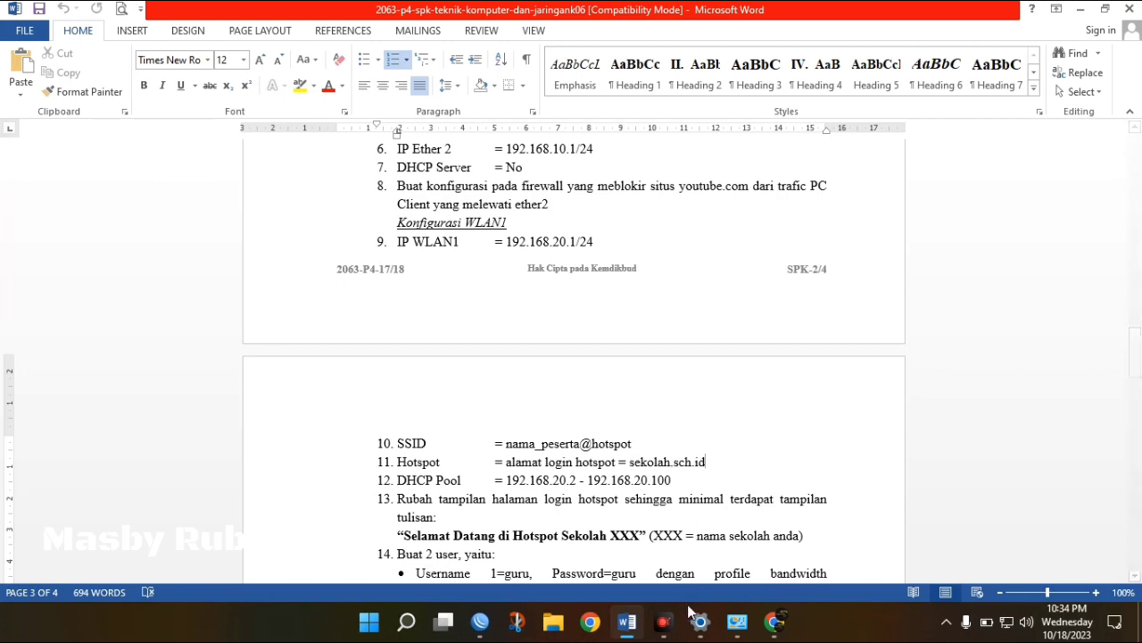
pyautogui.click(480, 622)
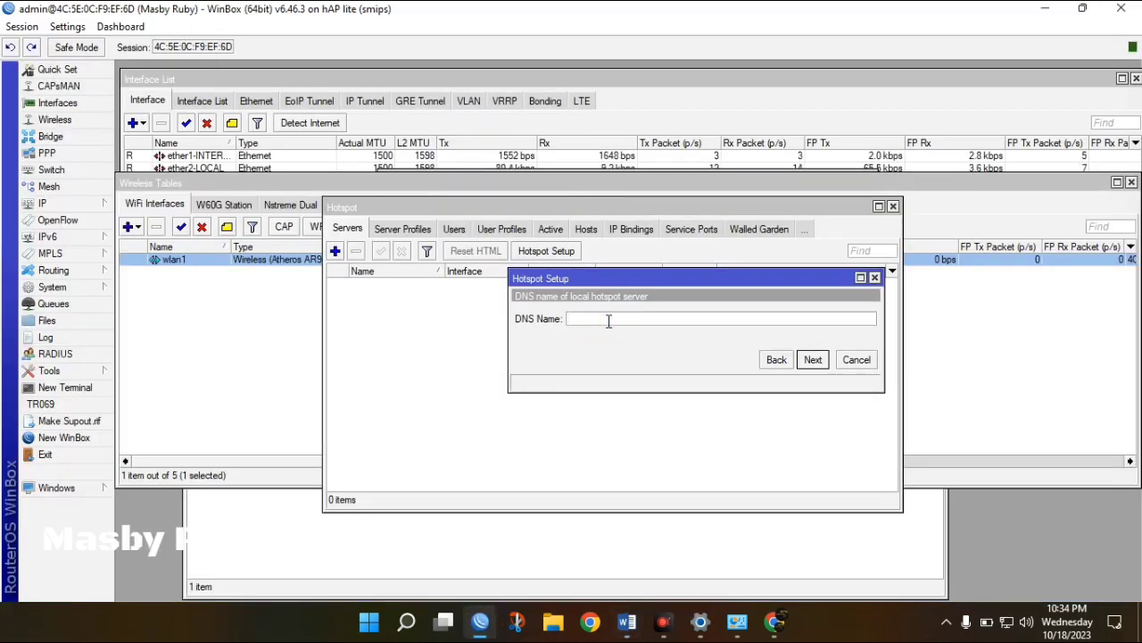
# Set the hotspot DNS name to masbyruby.sch.id and enter the local user's password.
pyautogui.write('masby')
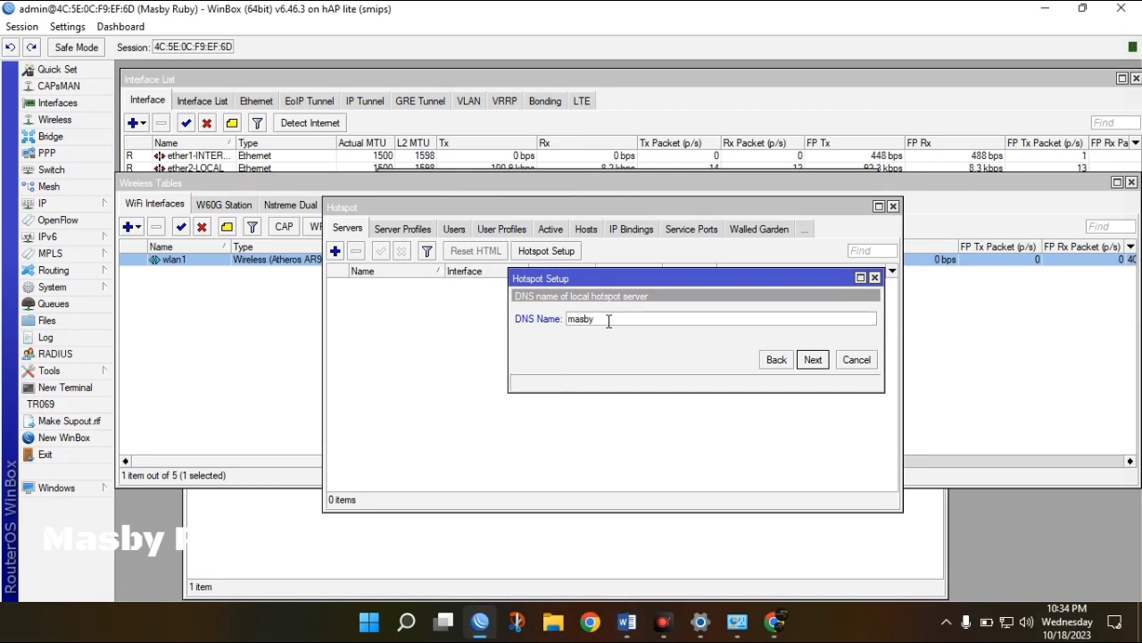
pyautogui.write('ruby.sch')
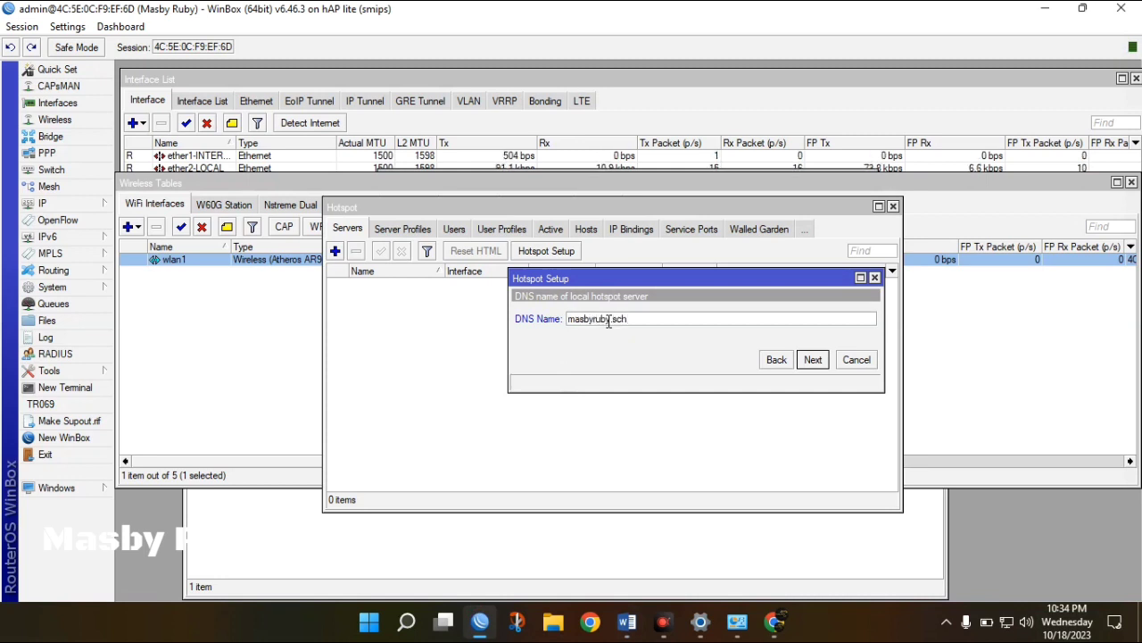
pyautogui.write('.id')
pyautogui.click(813, 359)
pyautogui.click(714, 339)
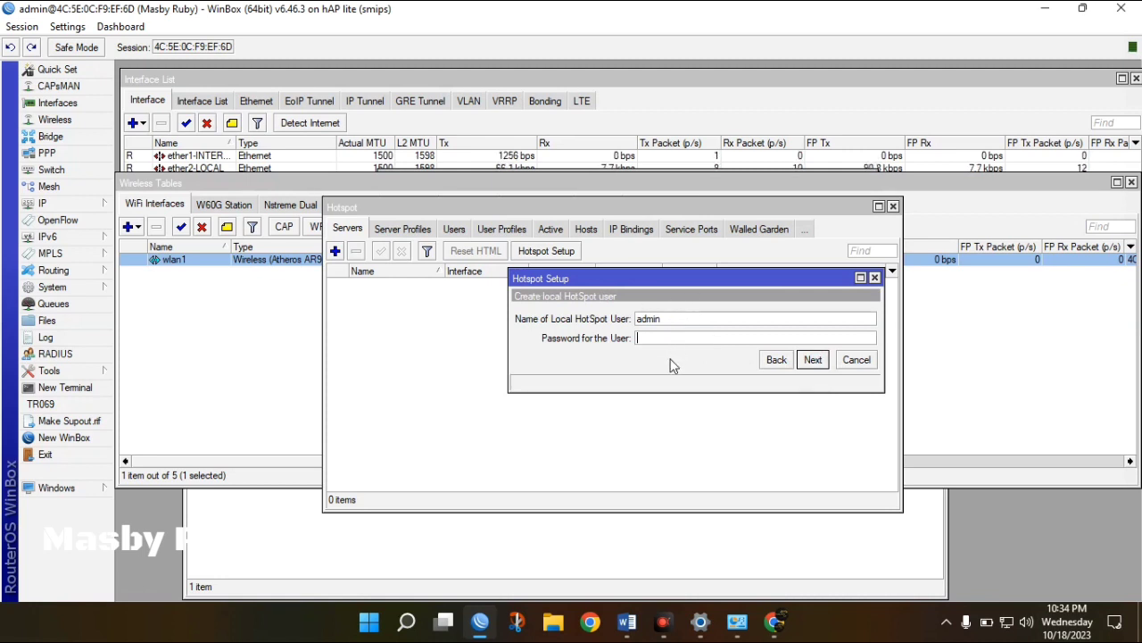
pyautogui.write('admin')
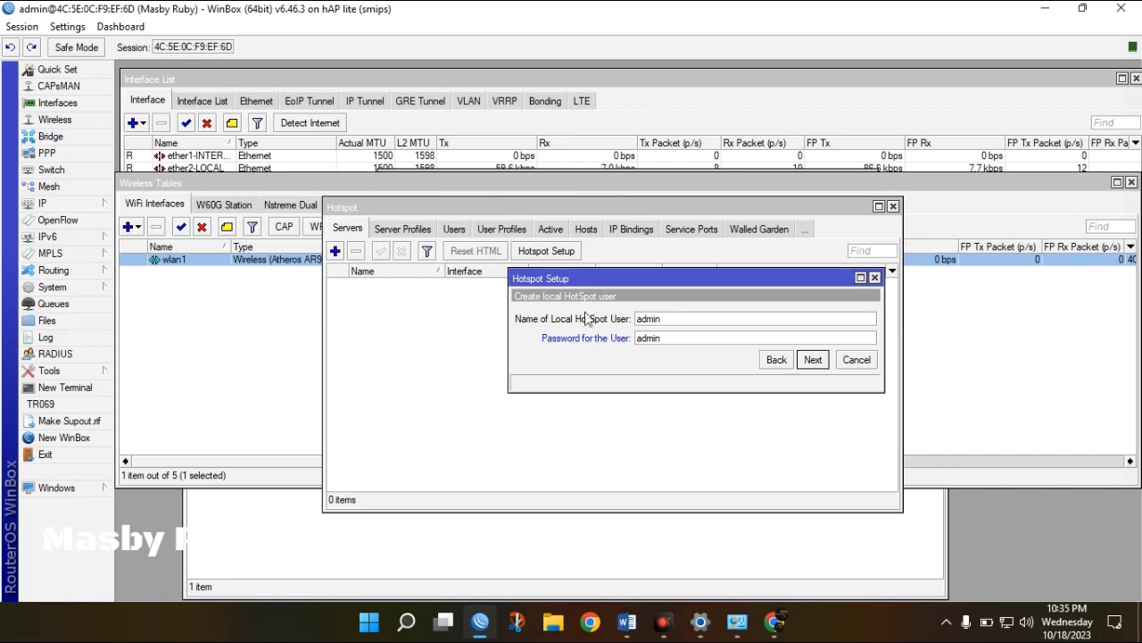
# Turn off Hide Passwords, finish the wizard, and dismiss the setup-completed message.
pyautogui.click(69, 28)
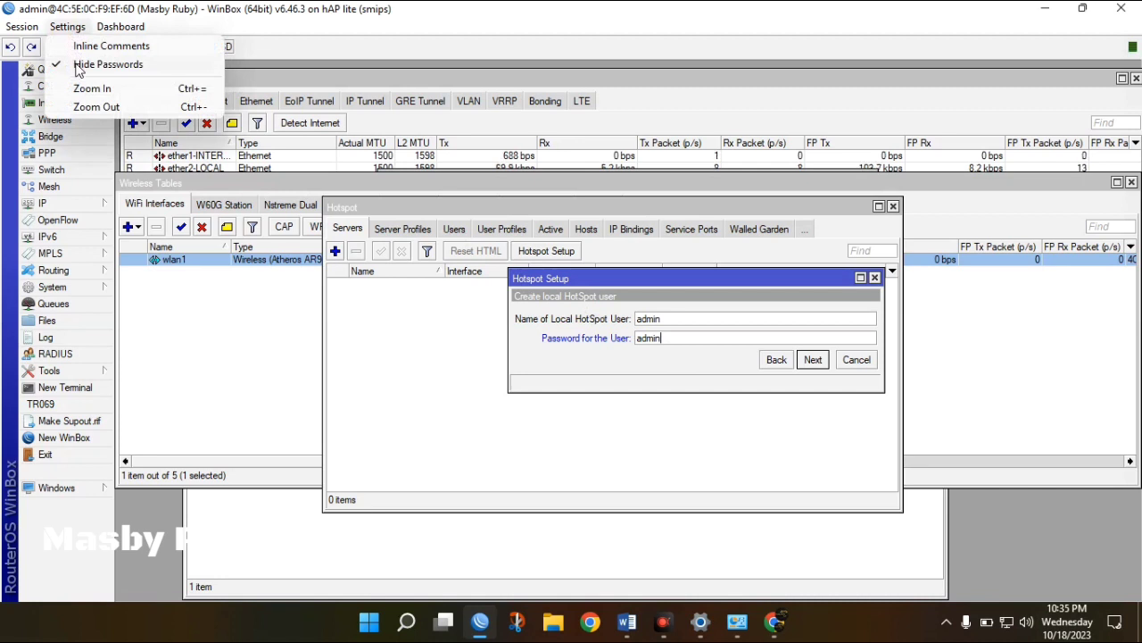
pyautogui.click(80, 71)
pyautogui.click(68, 26)
pyautogui.click(87, 72)
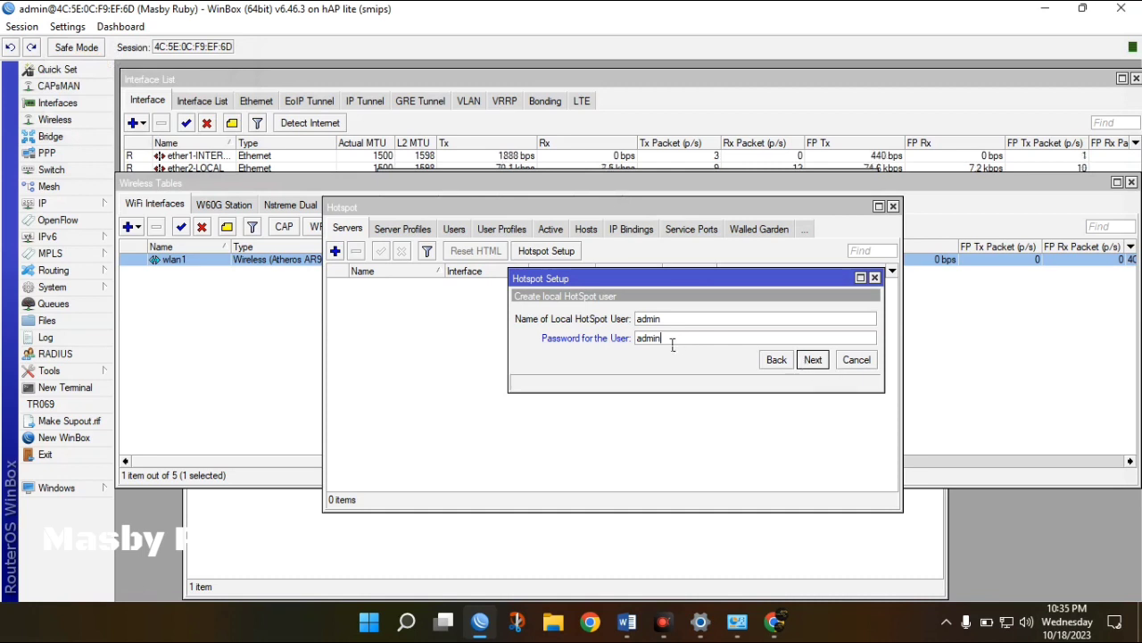
pyautogui.click(812, 362)
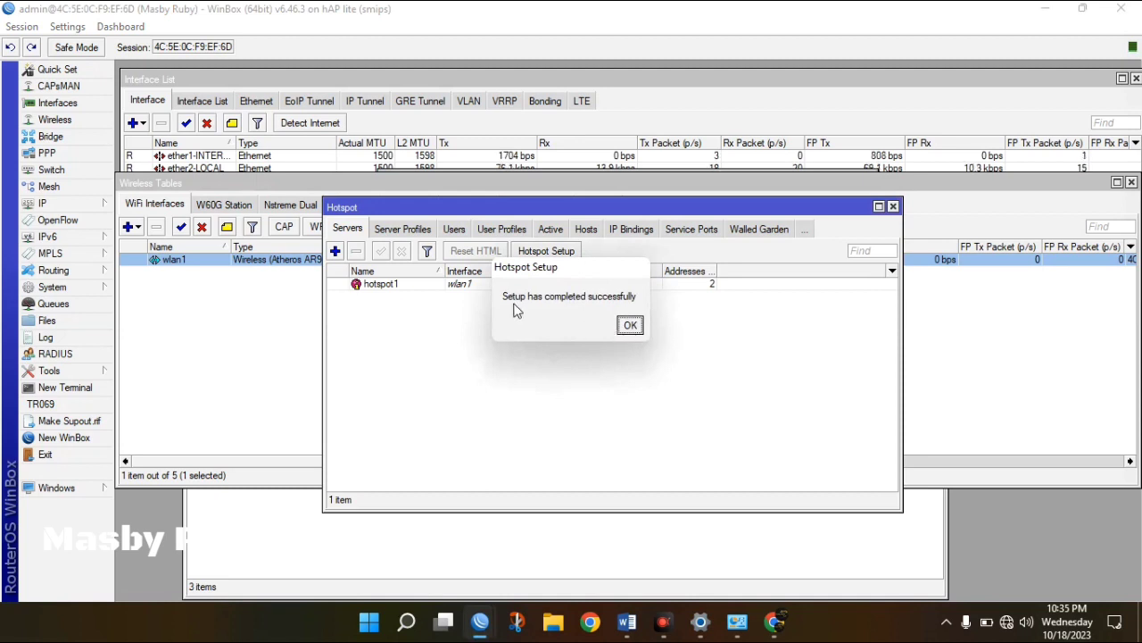
pyautogui.click(631, 324)
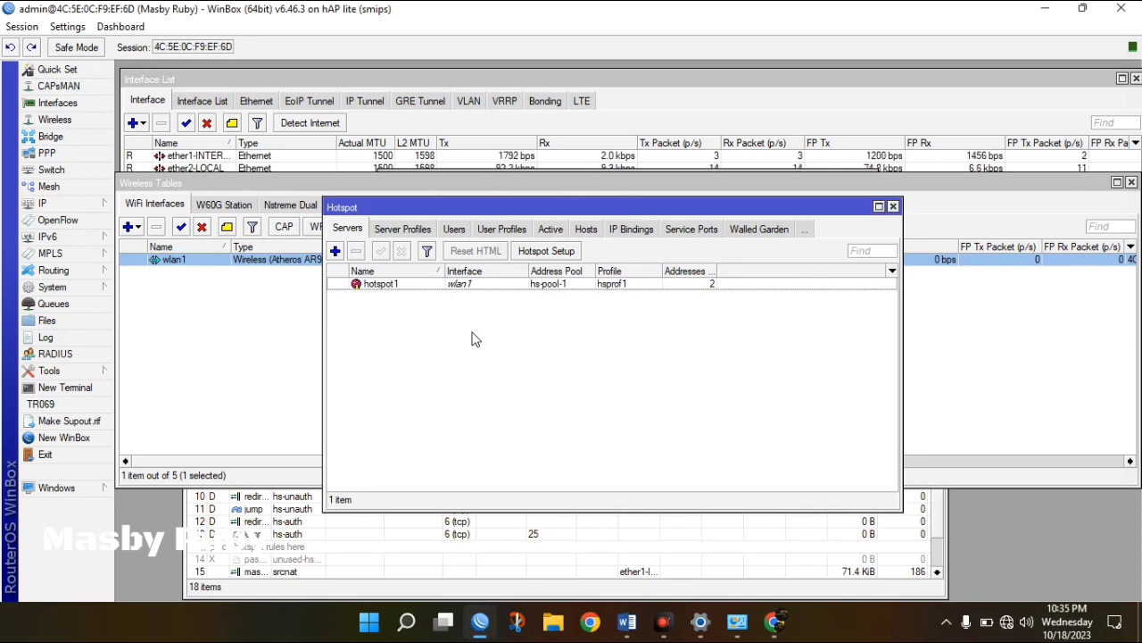
pyautogui.click(629, 623)
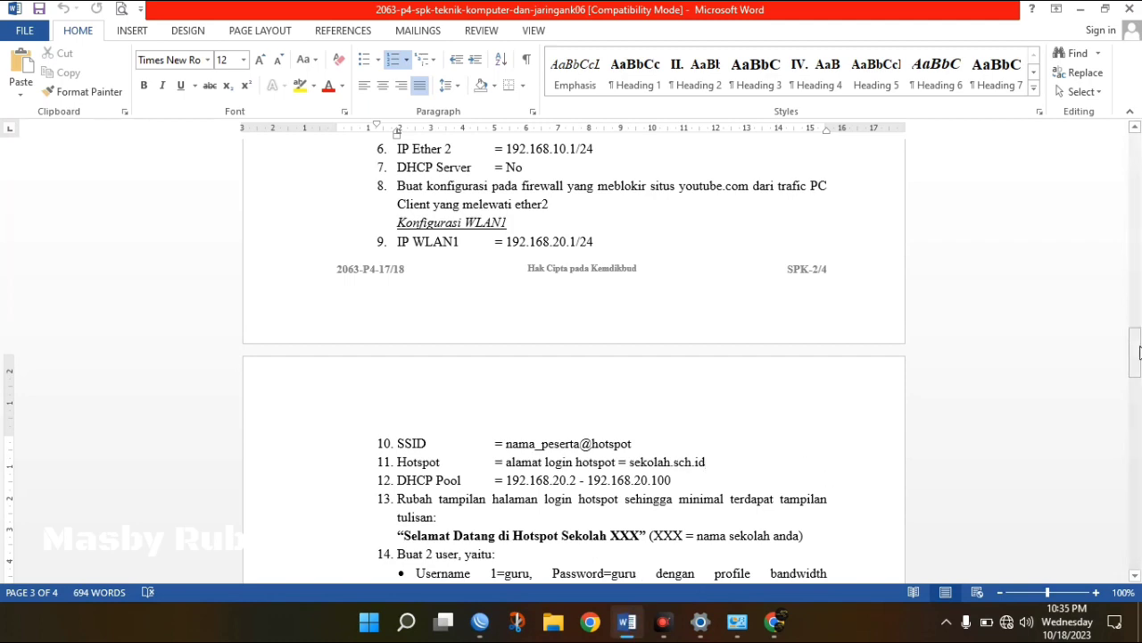
# Check the task sheet's required users: guru at 10M and siswa at 1M bandwidth.
pyautogui.moveTo(1138, 351); pyautogui.dragTo(1138, 377)
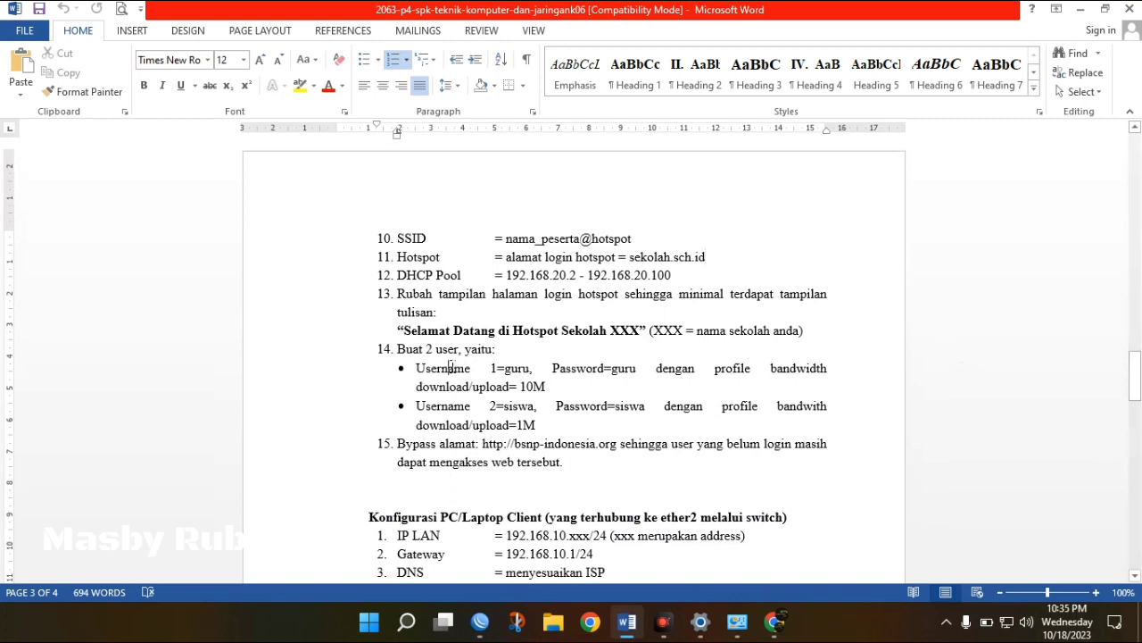
pyautogui.click(448, 367)
pyautogui.click(519, 367)
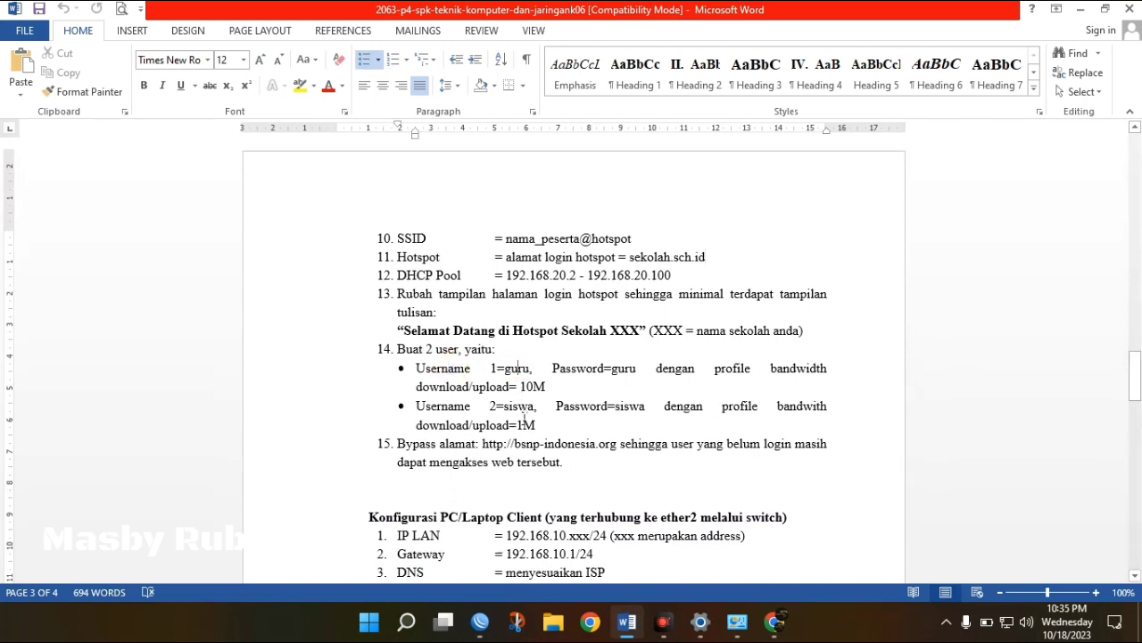
pyautogui.click(525, 423)
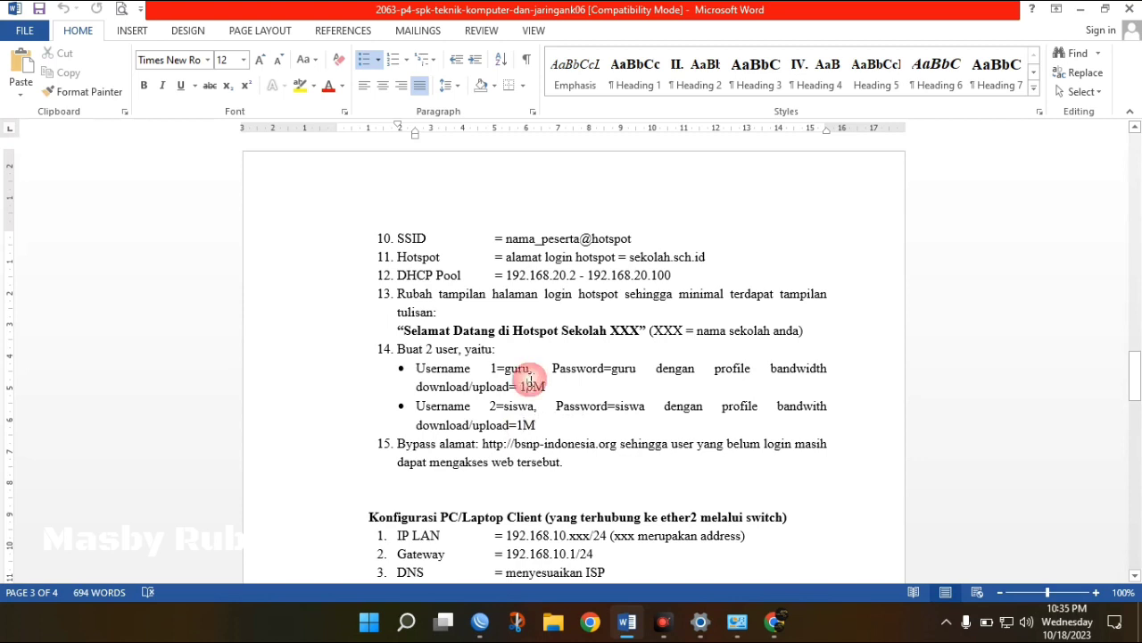
pyautogui.click(553, 426)
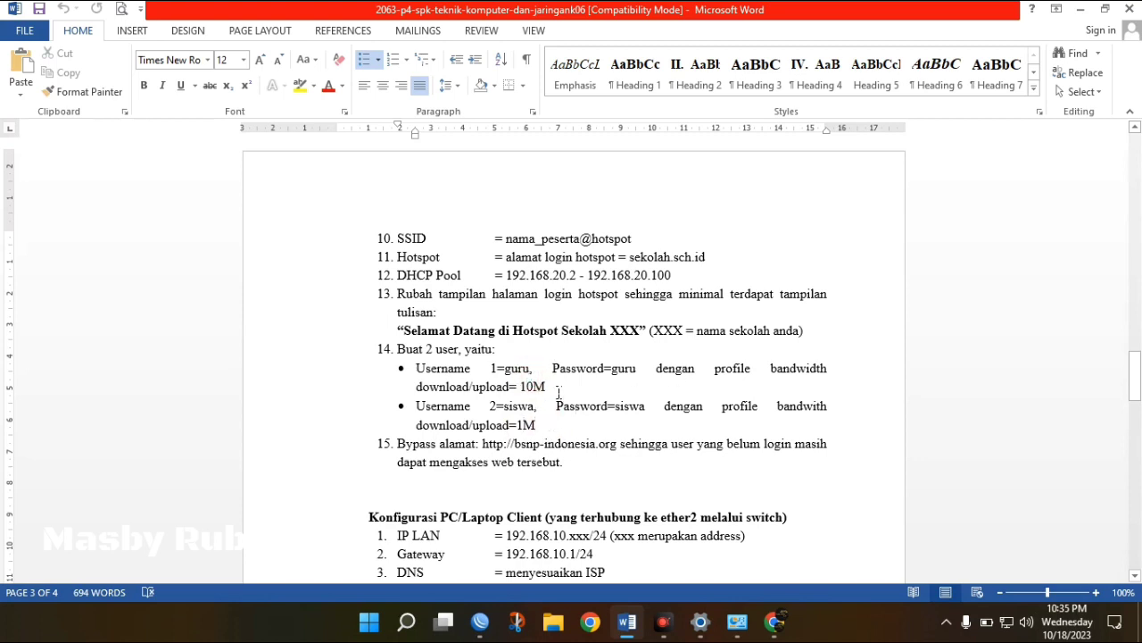
pyautogui.moveTo(555, 386); pyautogui.dragTo(521, 387)
pyautogui.moveTo(554, 429); pyautogui.dragTo(518, 425)
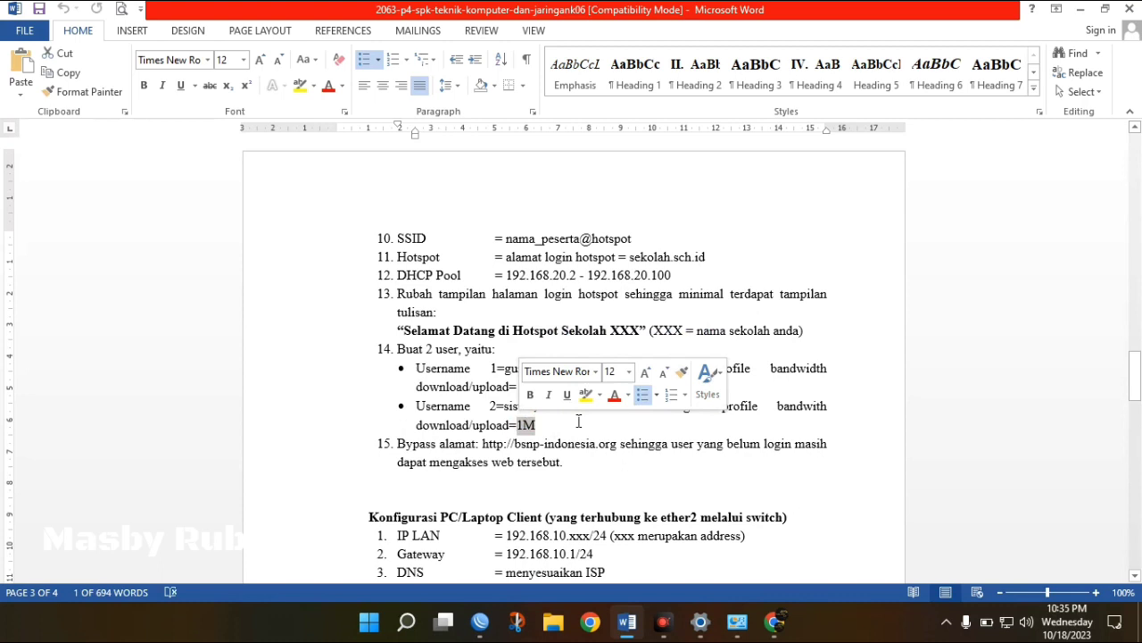
pyautogui.click(576, 422)
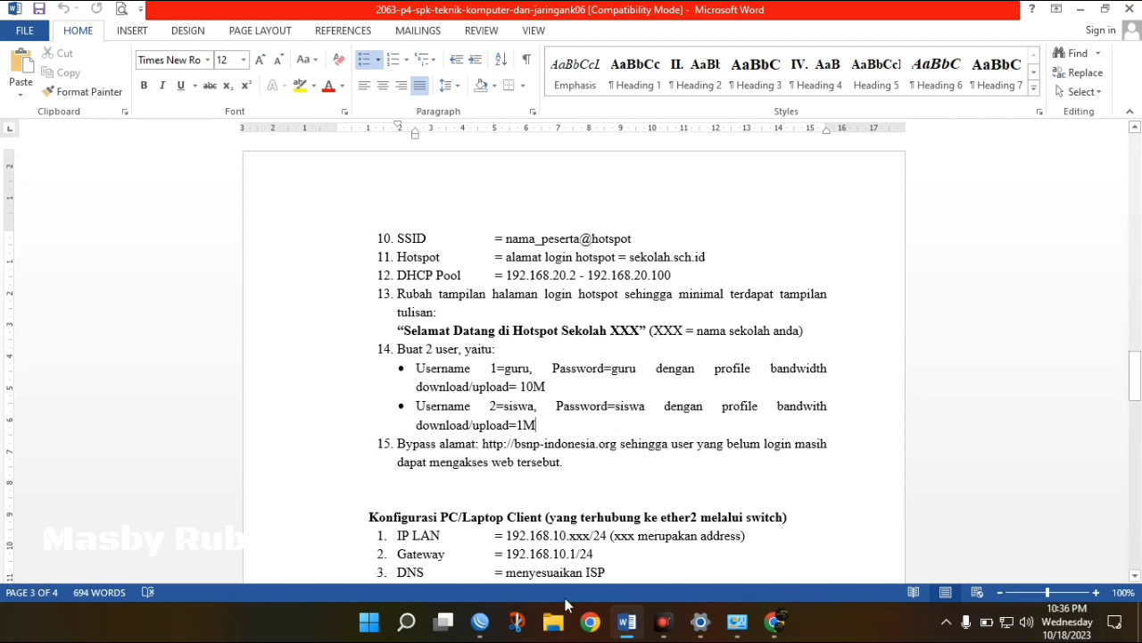
pyautogui.moveTo(477, 618)
pyautogui.click(466, 553)
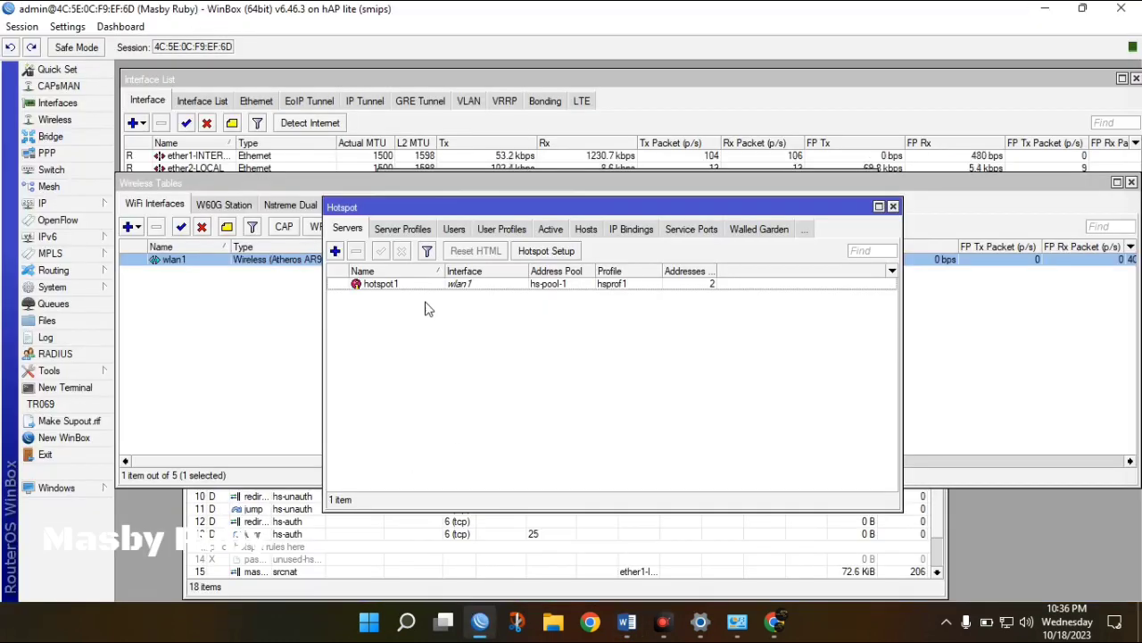
# Create hotspot user profile guru with 10 shared users and a 10M/10M rate limit.
pyautogui.click(506, 229)
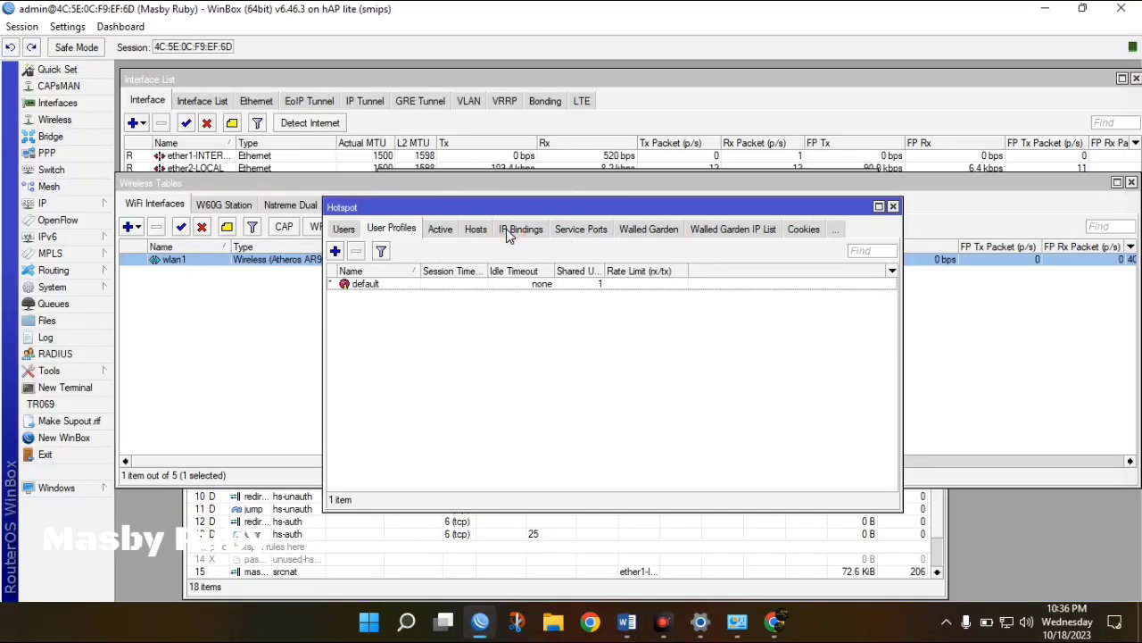
pyautogui.click(336, 251)
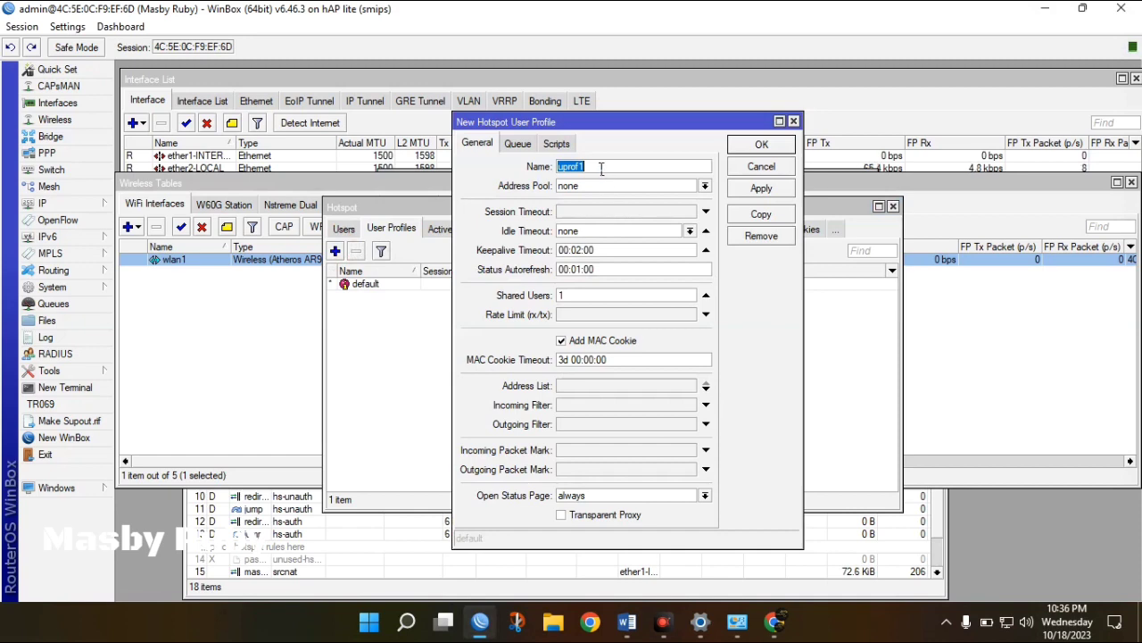
pyautogui.write('guru')
pyautogui.click(589, 295)
pyautogui.click(583, 318)
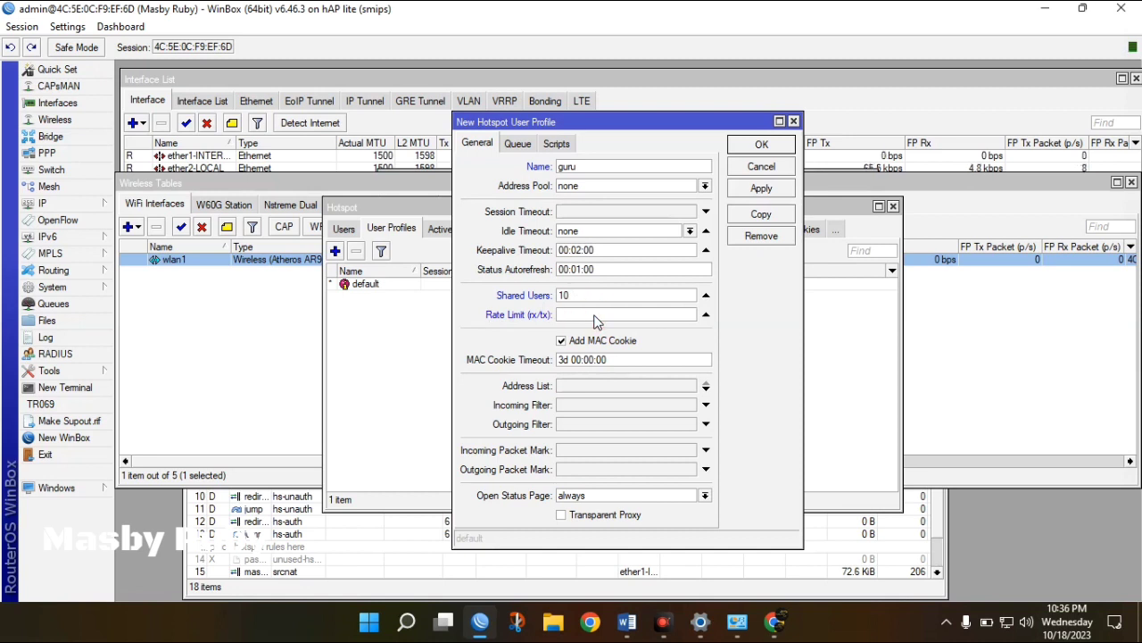
pyautogui.write('10M/10M')
pyautogui.click(760, 188)
# Add hotspot user profile siswa with 10 shared users and a 1M/1M rate limit.
pyautogui.click(764, 146)
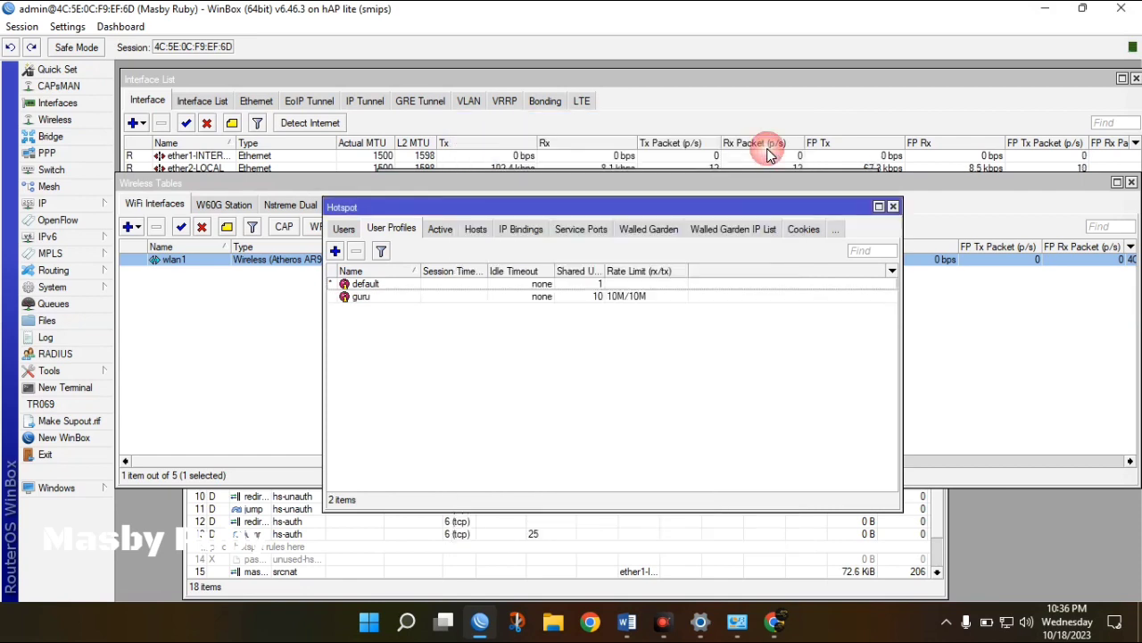
pyautogui.click(335, 250)
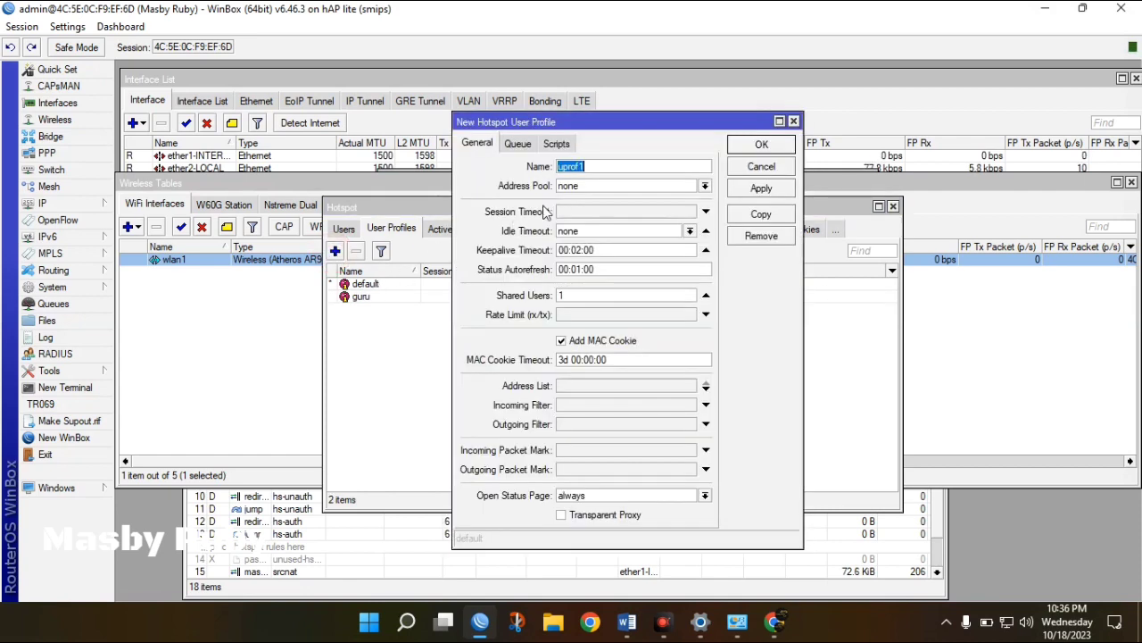
pyautogui.write('siswa')
pyautogui.click(600, 294)
pyautogui.write('0')
pyautogui.click(585, 317)
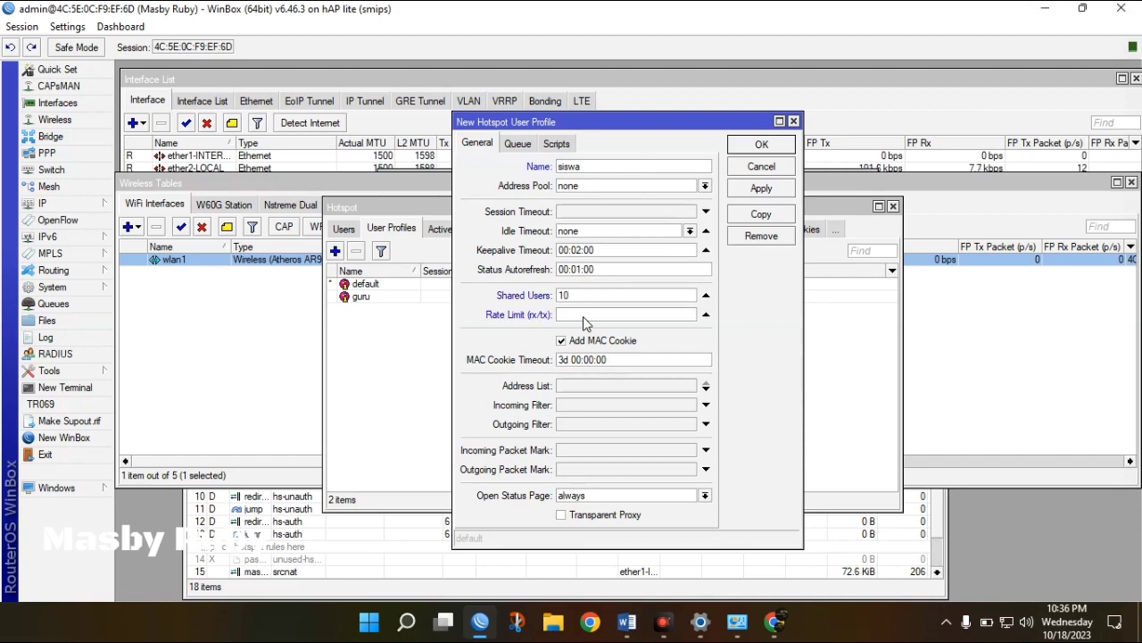
pyautogui.write('1M/1M')
pyautogui.click(761, 187)
pyautogui.click(762, 145)
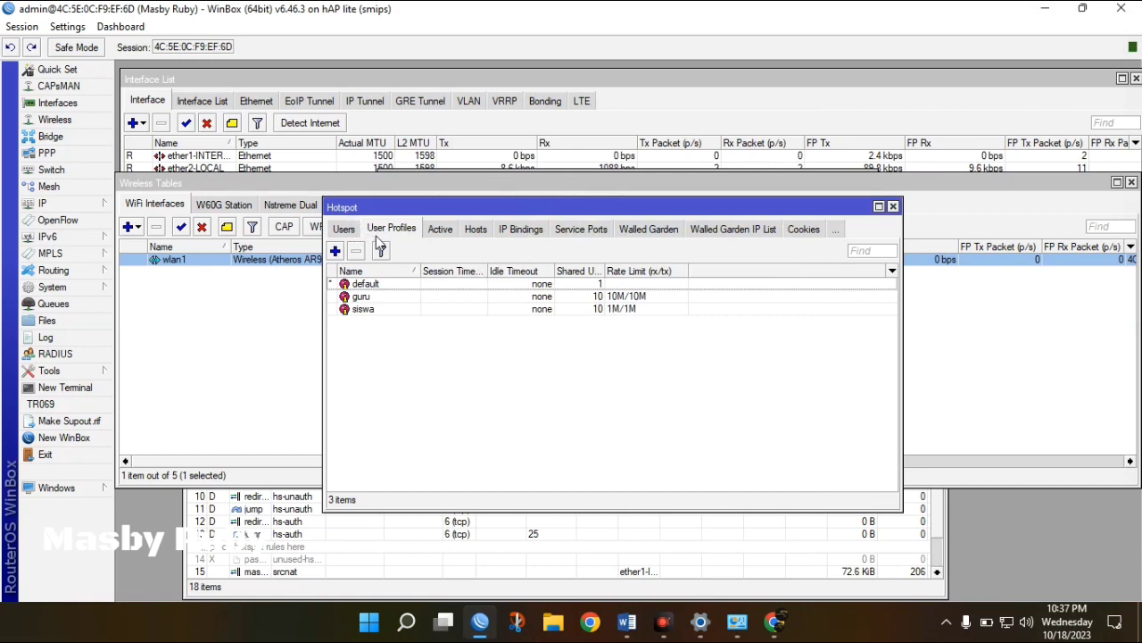
pyautogui.click(346, 231)
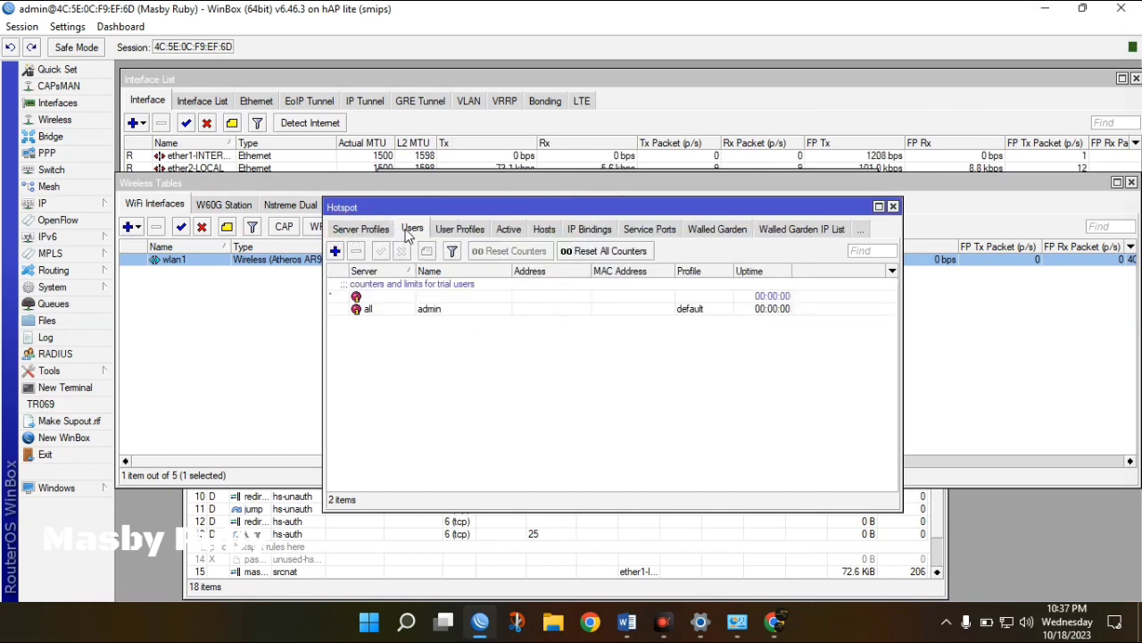
# Add a hotspot user named guru with a password, briefly showing it in plain text.
pyautogui.click(335, 252)
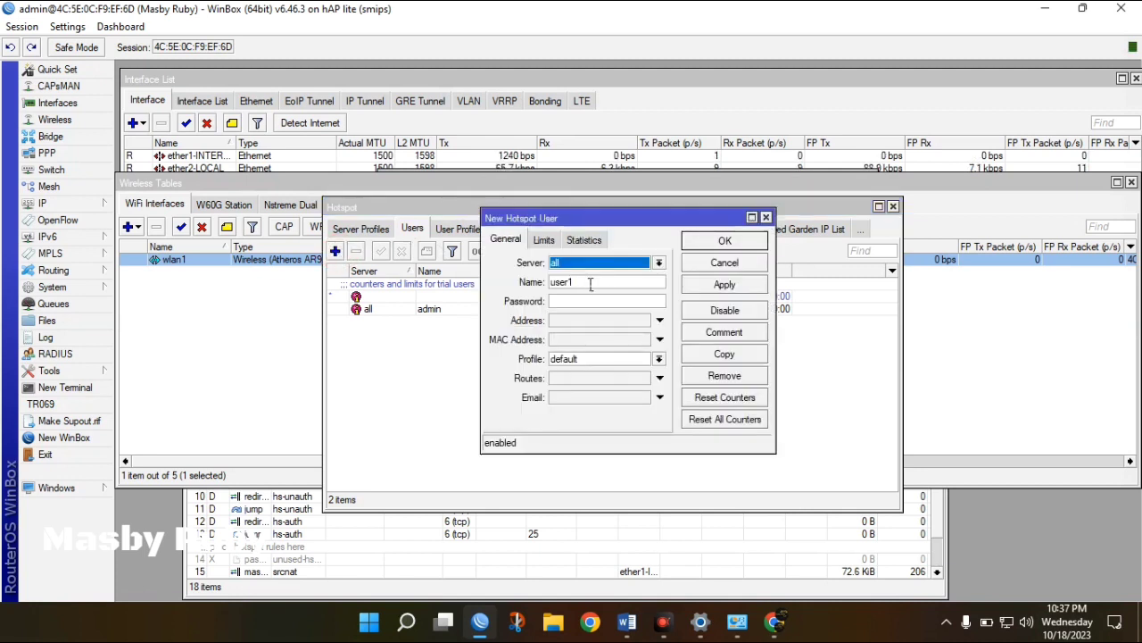
pyautogui.doubleClick(590, 283)
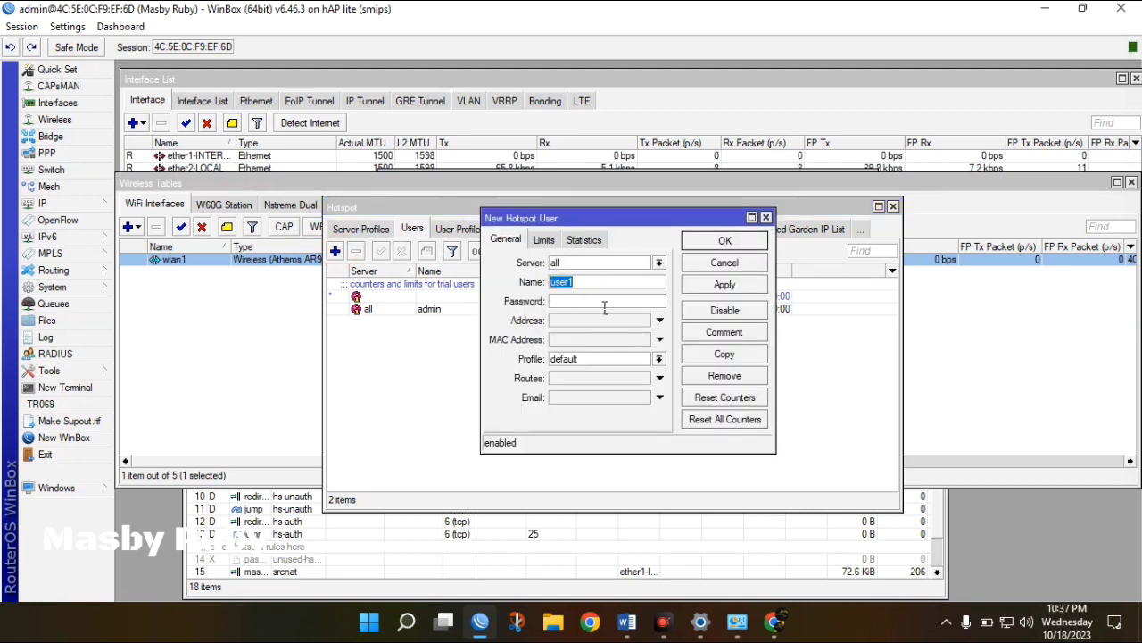
pyautogui.write('guru')
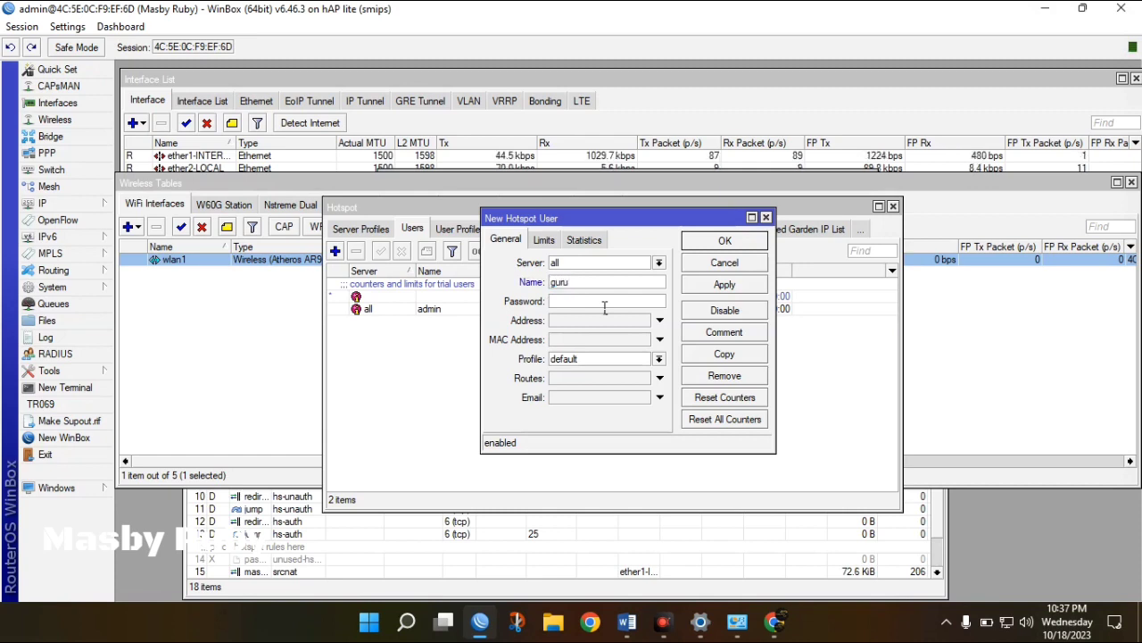
pyautogui.click(584, 300)
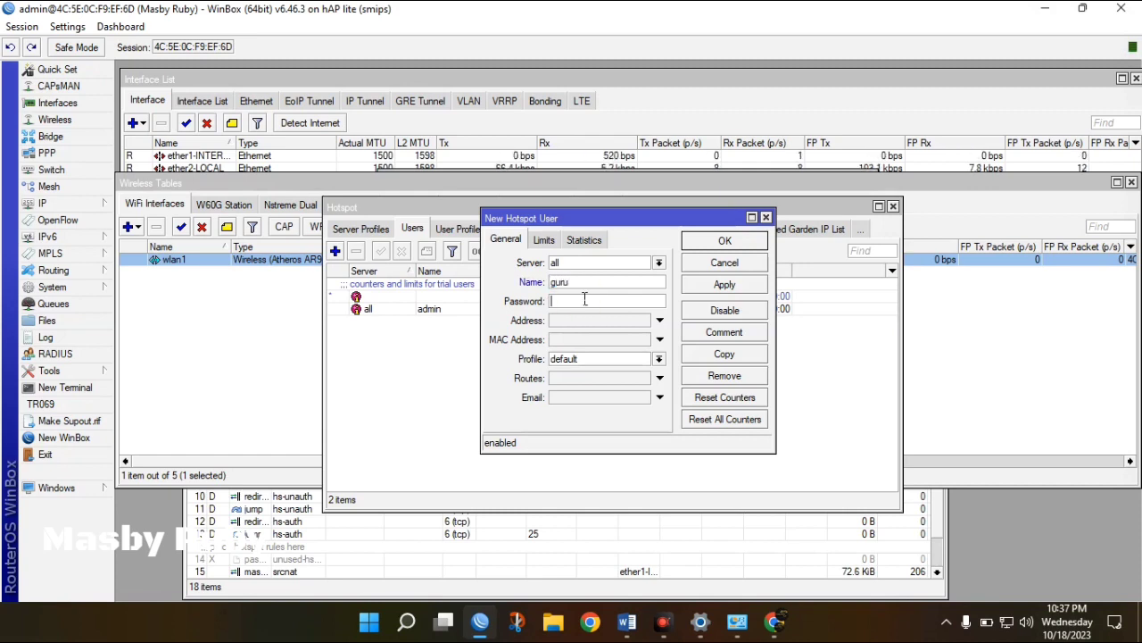
pyautogui.write('****')
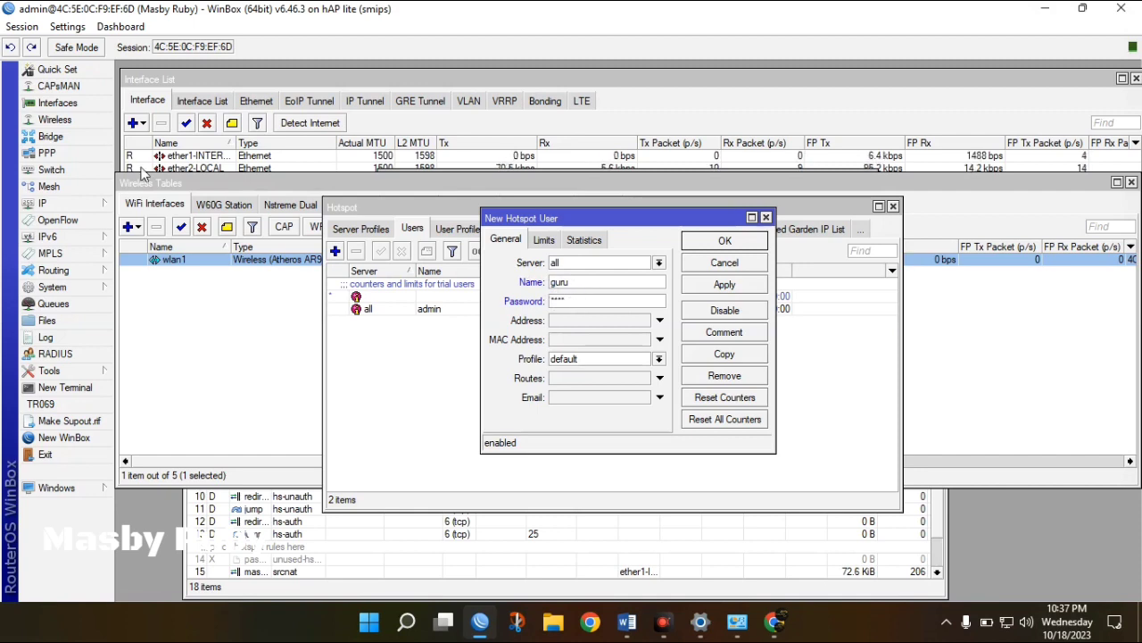
pyautogui.click(62, 29)
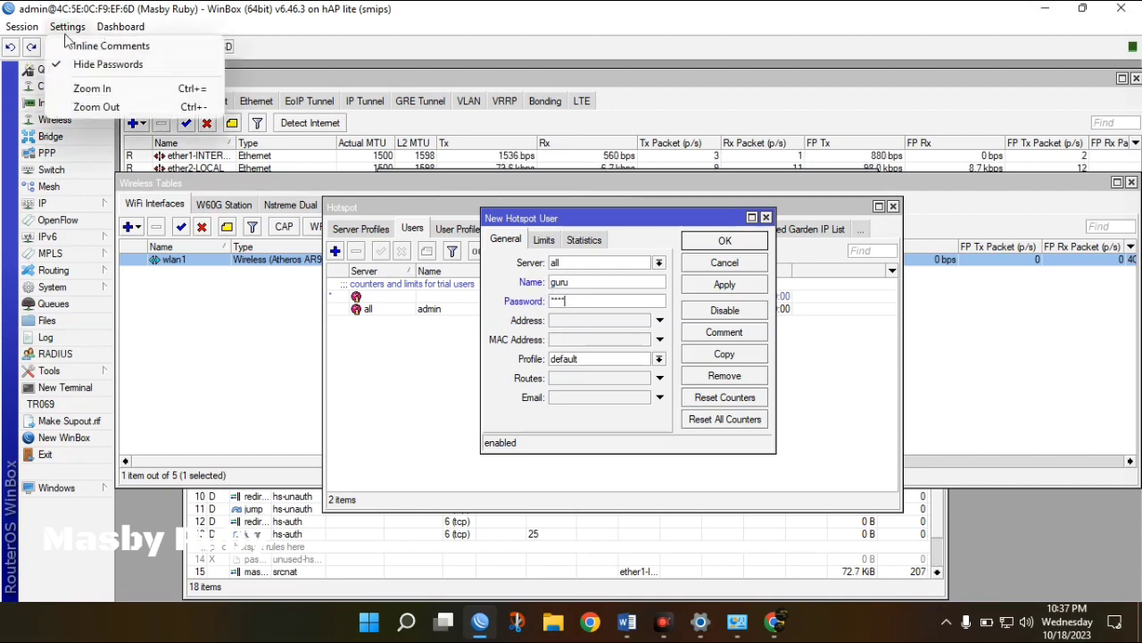
pyautogui.click(83, 68)
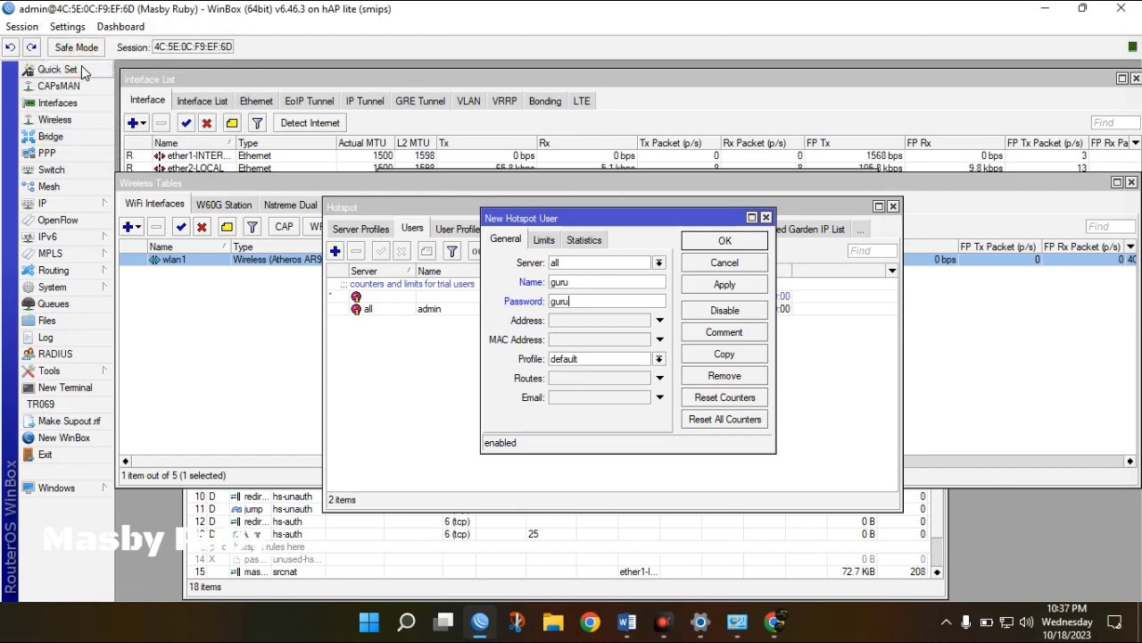
pyautogui.click(71, 29)
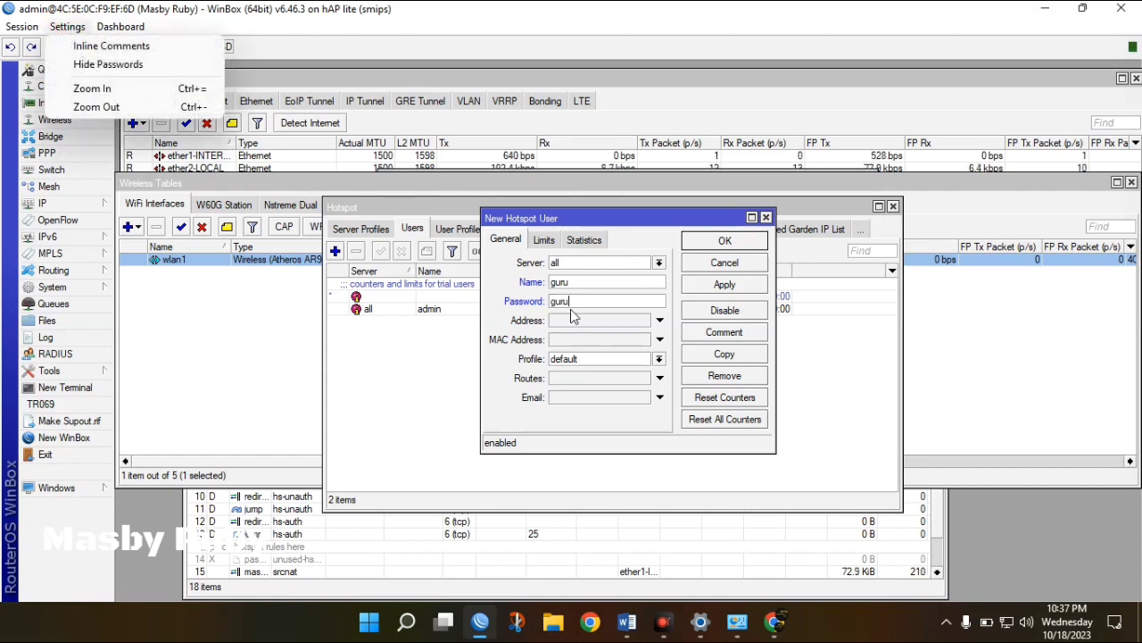
pyautogui.click(116, 69)
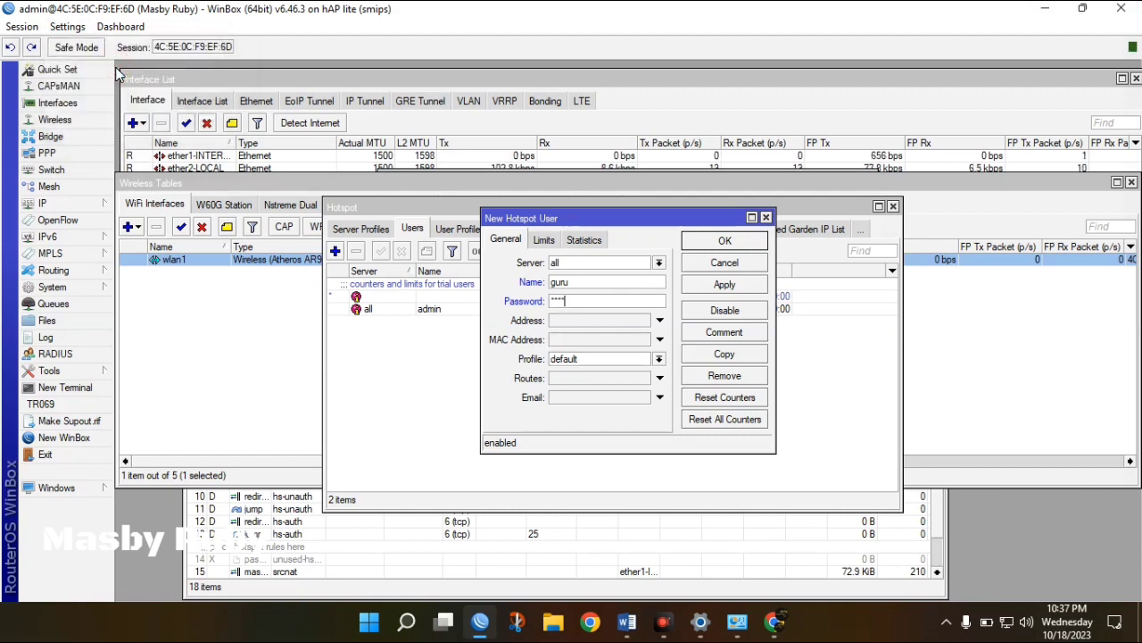
# Assign the guru profile to user guru and save it.
pyautogui.click(582, 358)
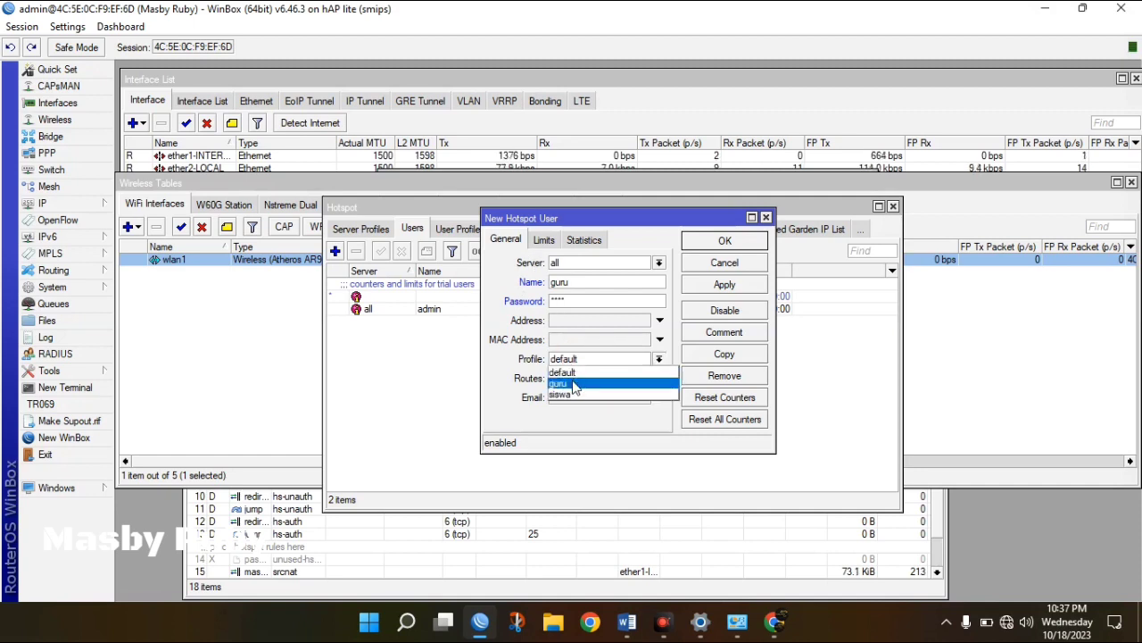
pyautogui.click(575, 384)
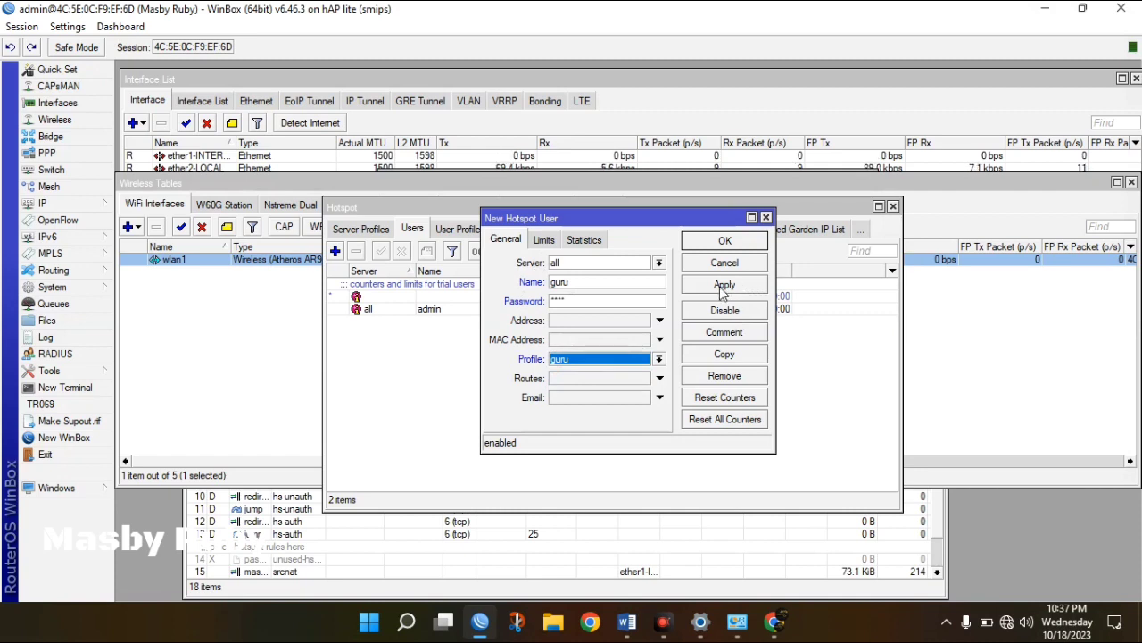
pyautogui.click(720, 286)
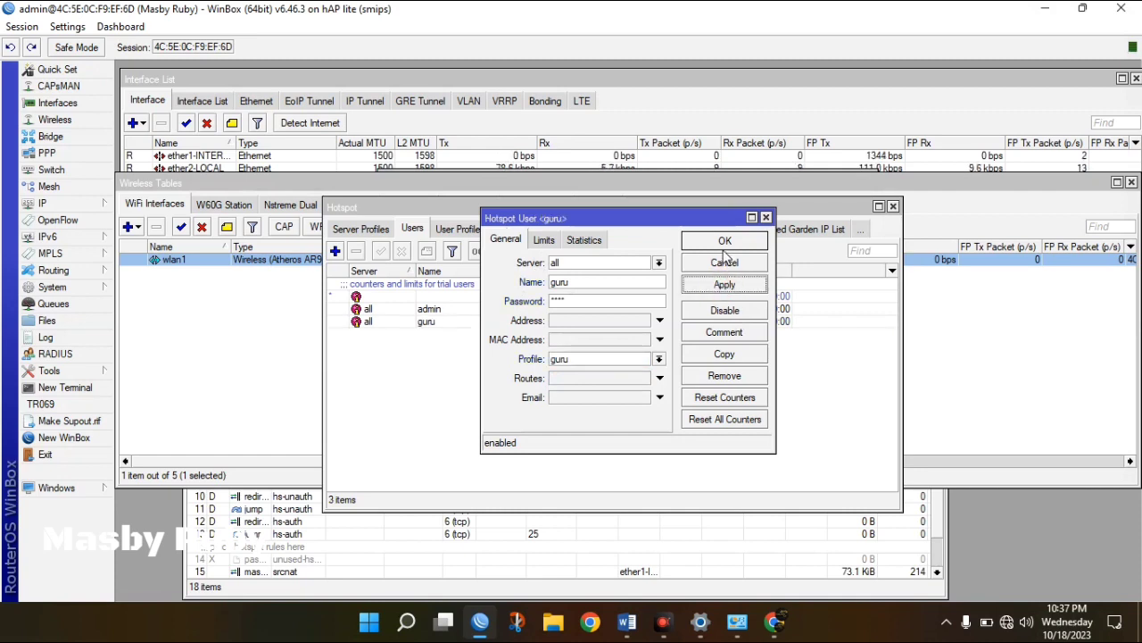
pyautogui.click(725, 242)
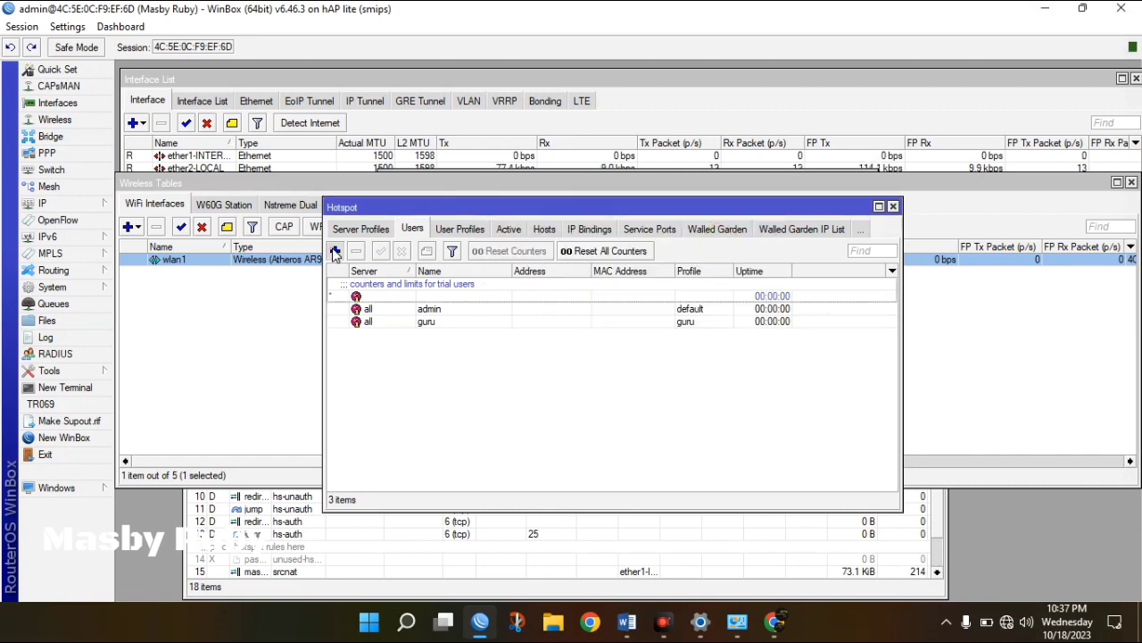
pyautogui.click(334, 250)
# Create hotspot user siswa with a password and the siswa user profile.
pyautogui.click(581, 282)
pyautogui.moveTo(581, 282); pyautogui.dragTo(548, 283)
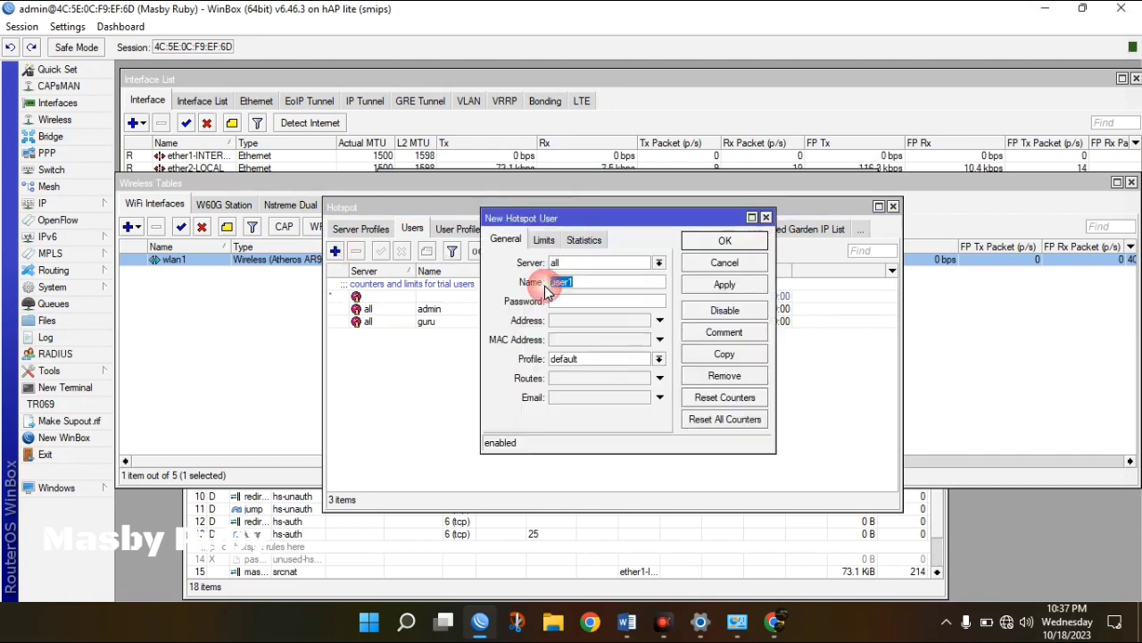
pyautogui.write('siswa')
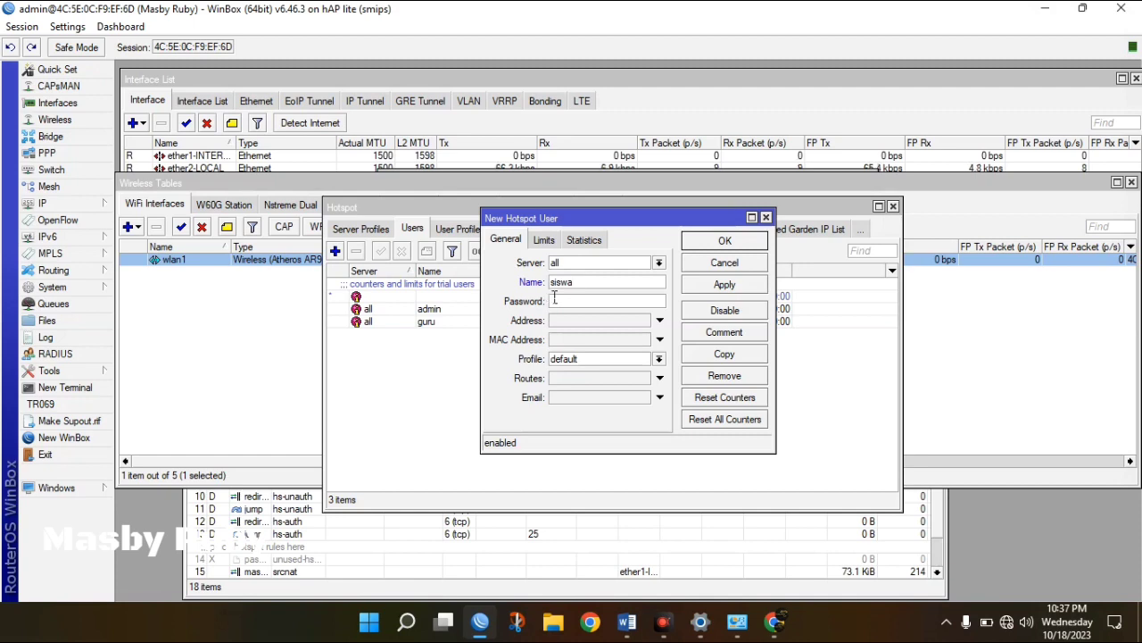
pyautogui.click(579, 300)
pyautogui.write('123')
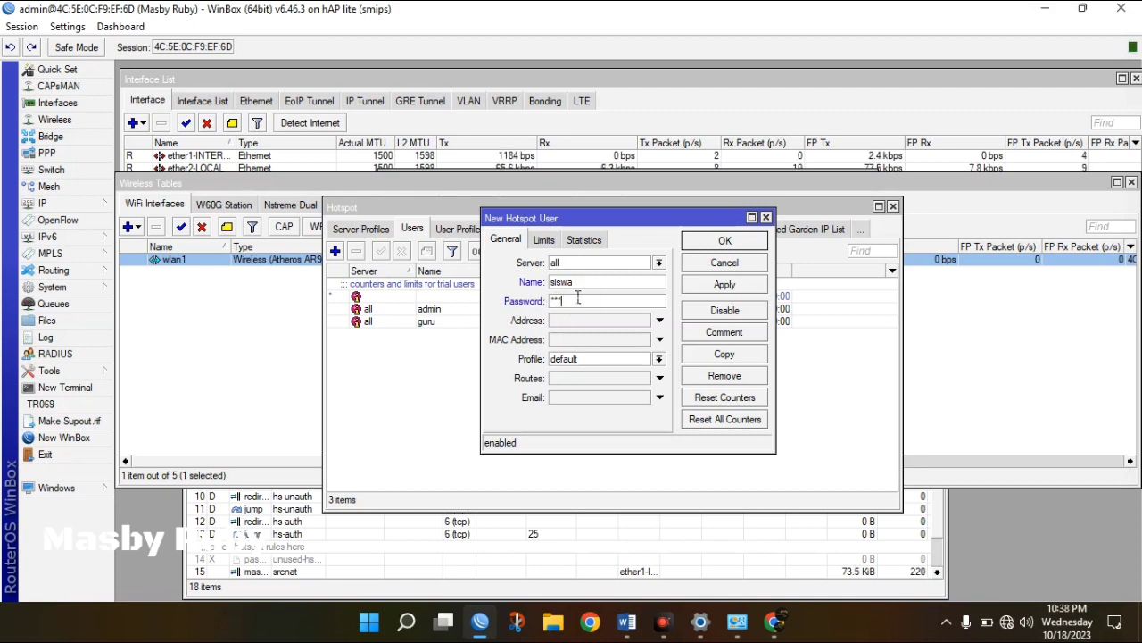
pyautogui.click(596, 359)
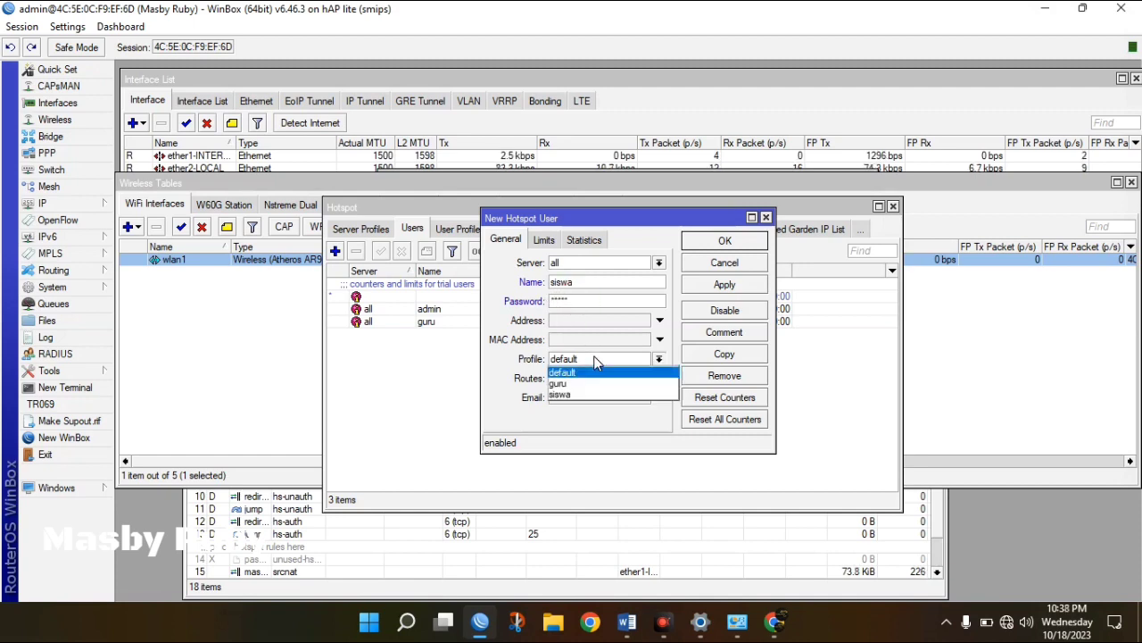
pyautogui.click(578, 395)
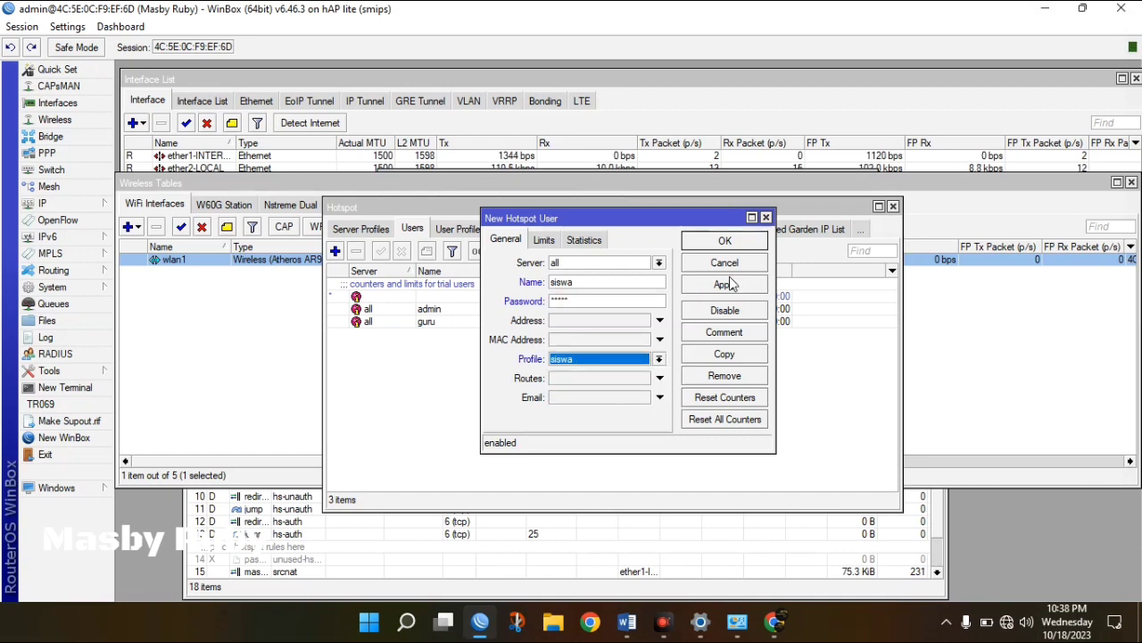
pyautogui.click(747, 283)
pyautogui.click(725, 242)
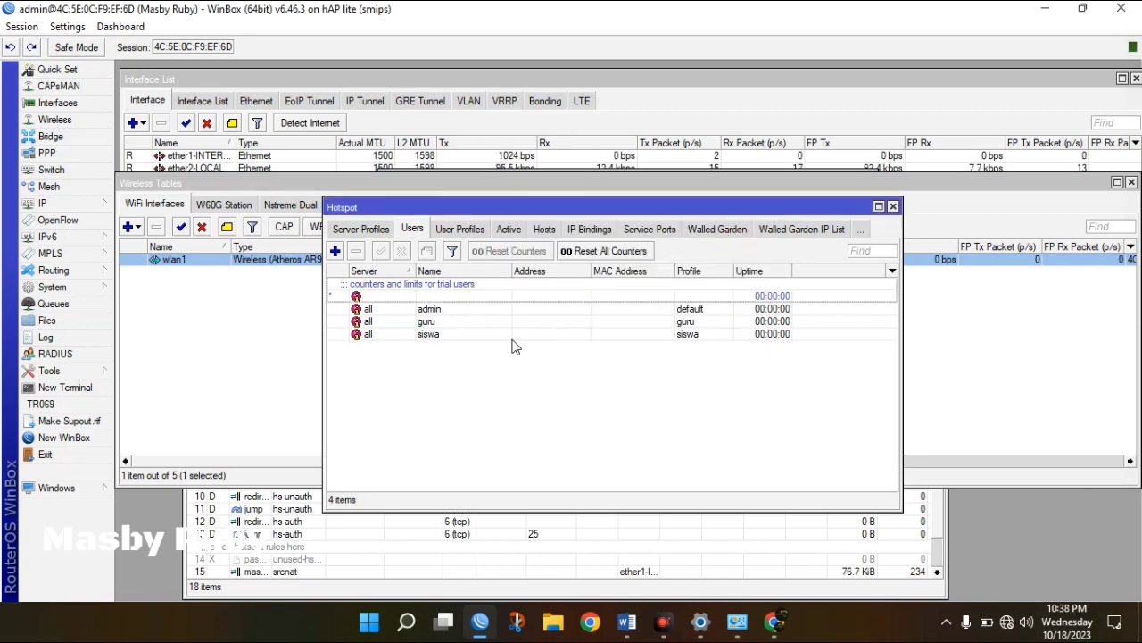
# Open server profile hsprof1's Login settings and uncheck Cookie under Login By.
pyautogui.click(377, 231)
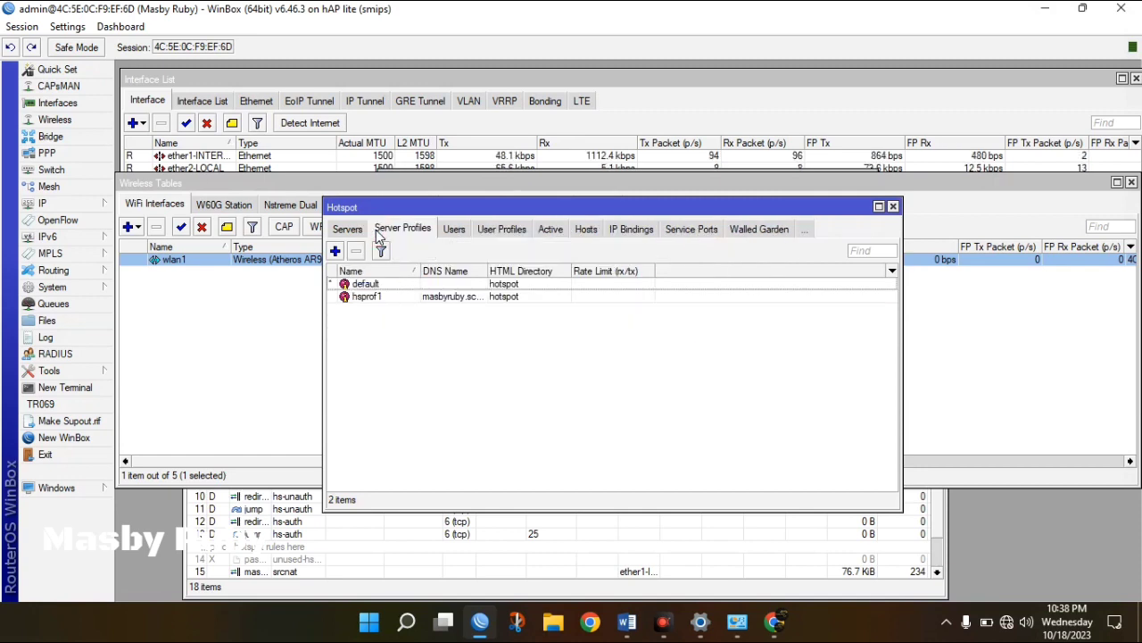
pyautogui.click(472, 299)
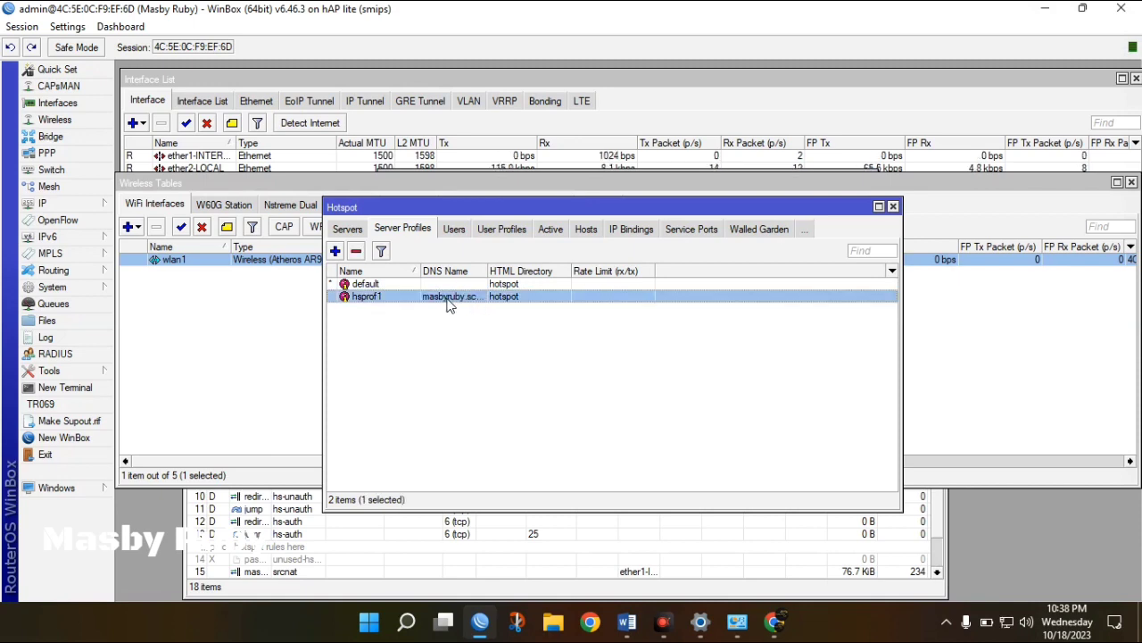
pyautogui.doubleClick(450, 304)
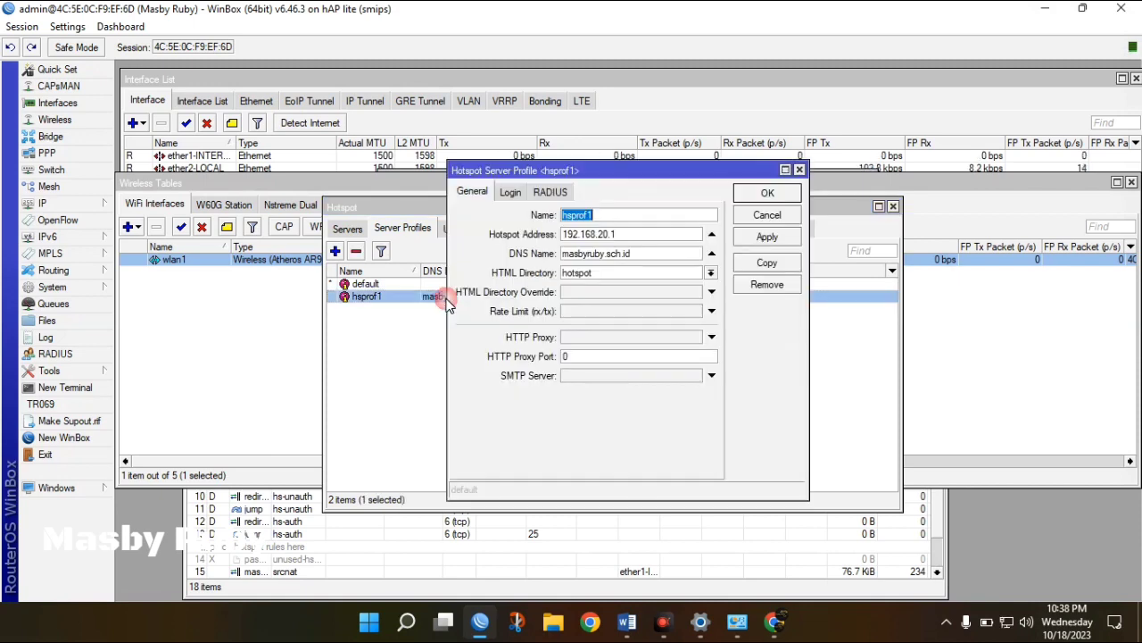
pyautogui.click(511, 196)
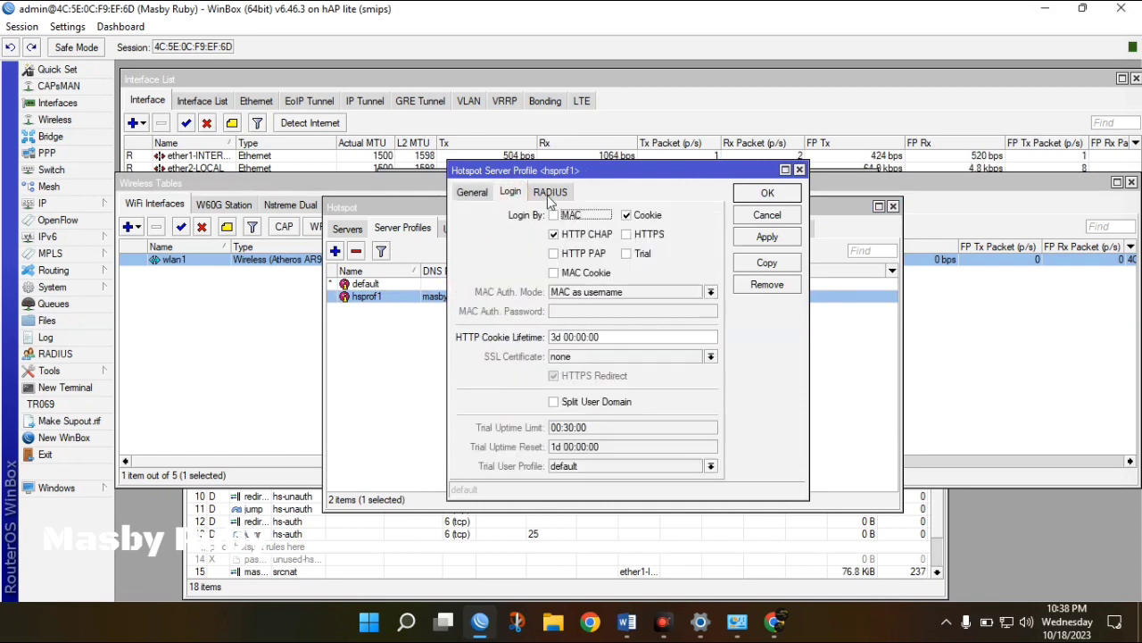
pyautogui.click(628, 218)
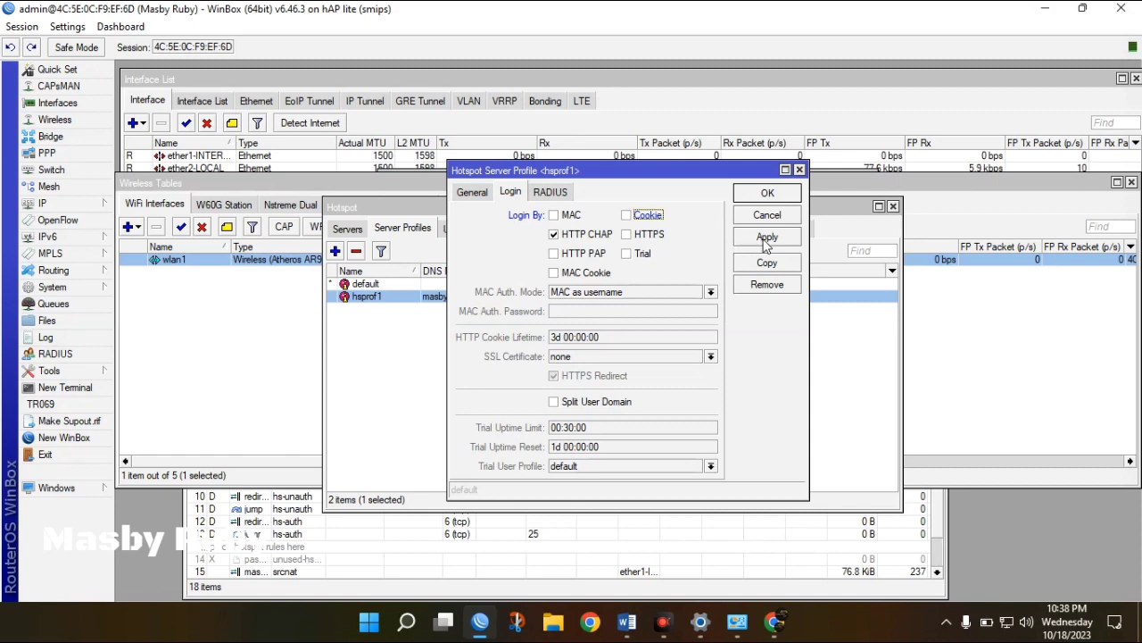
# Apply hsprof1's HTTP CHAP-only login settings and close the server profile window.
pyautogui.click(764, 239)
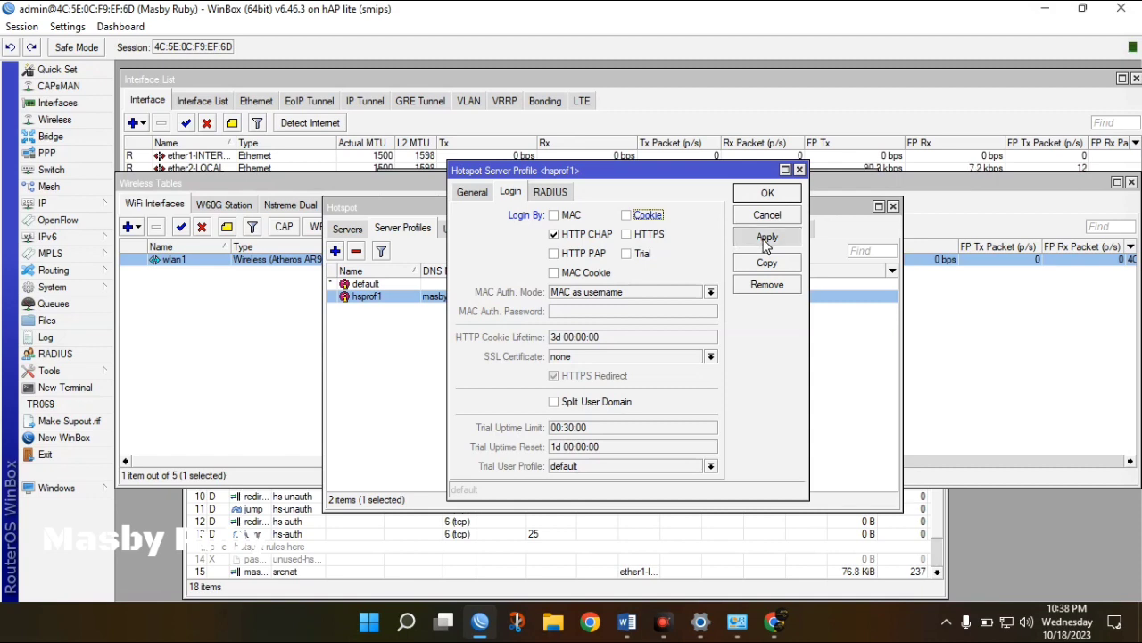
pyautogui.click(769, 194)
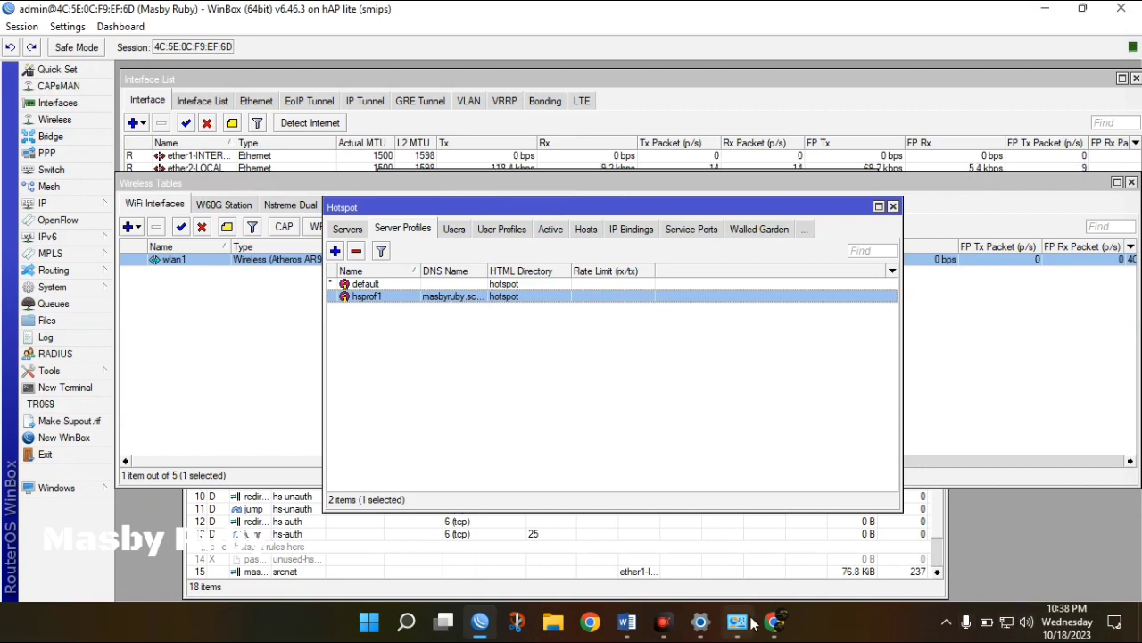
# Disable the Ethernet adapter and enable the Wi-Fi adapter in Network Connections.
pyautogui.moveTo(749, 625)
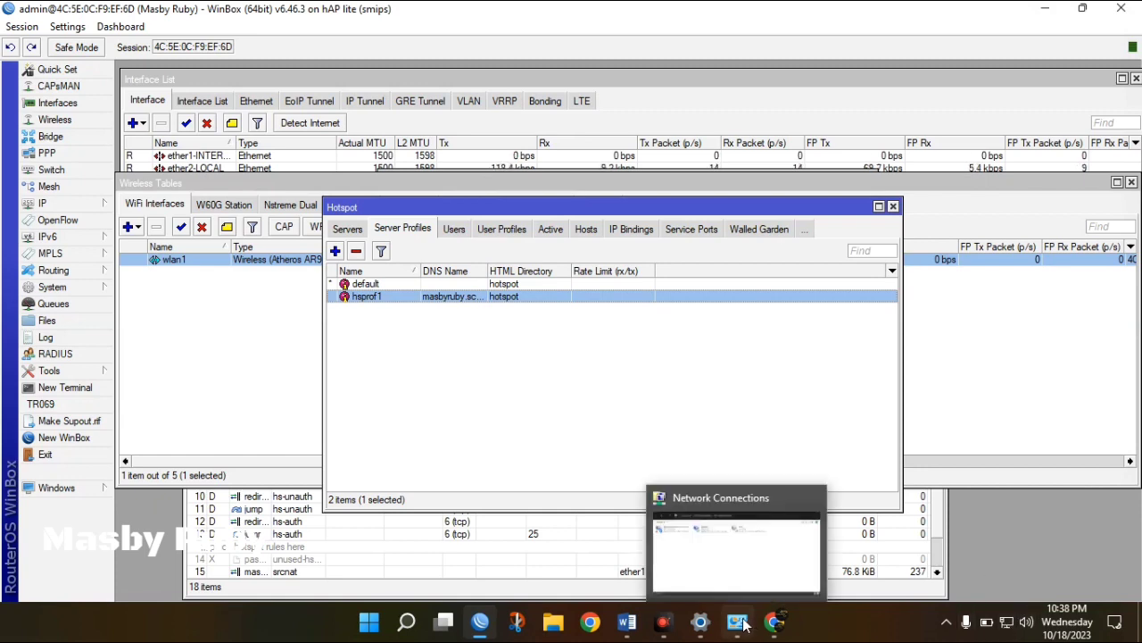
pyautogui.click(782, 571)
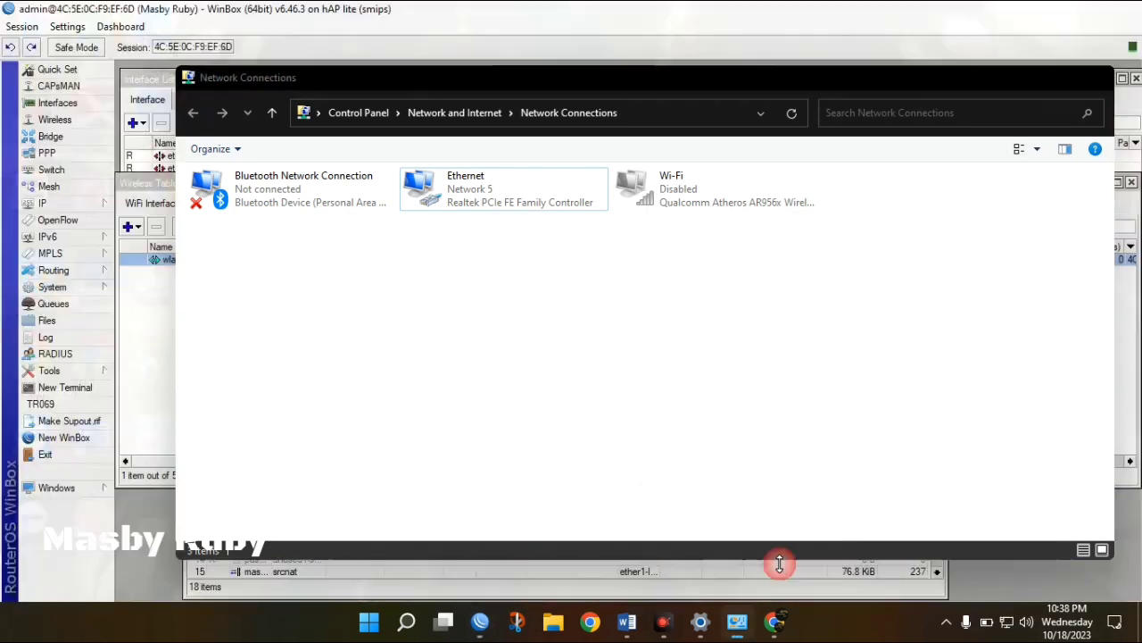
pyautogui.click(714, 188)
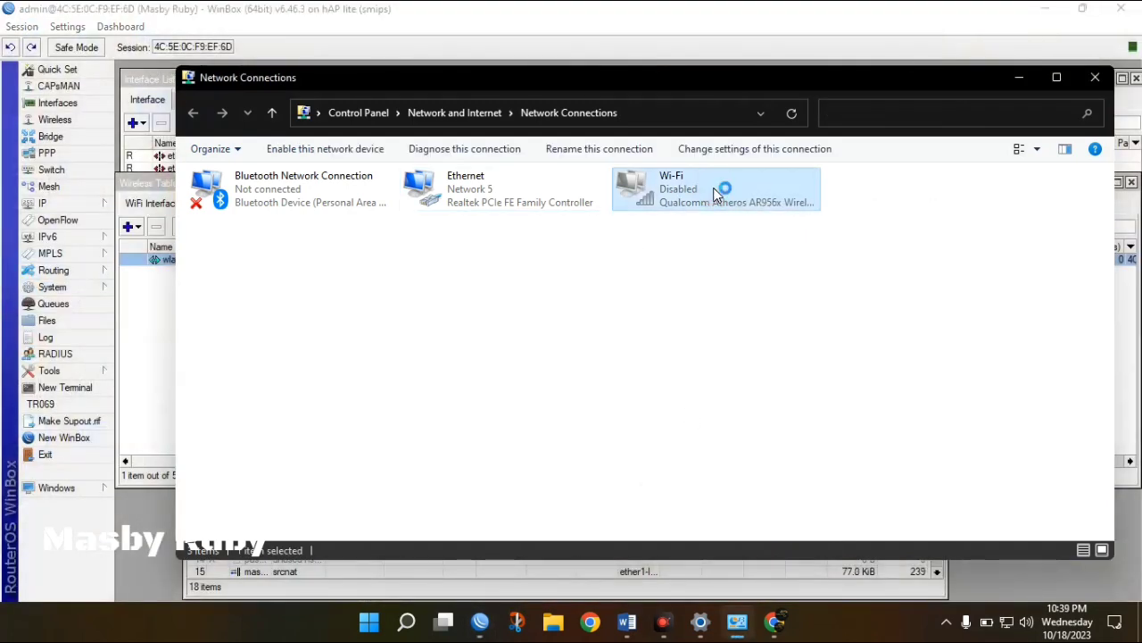
pyautogui.rightClick(505, 192)
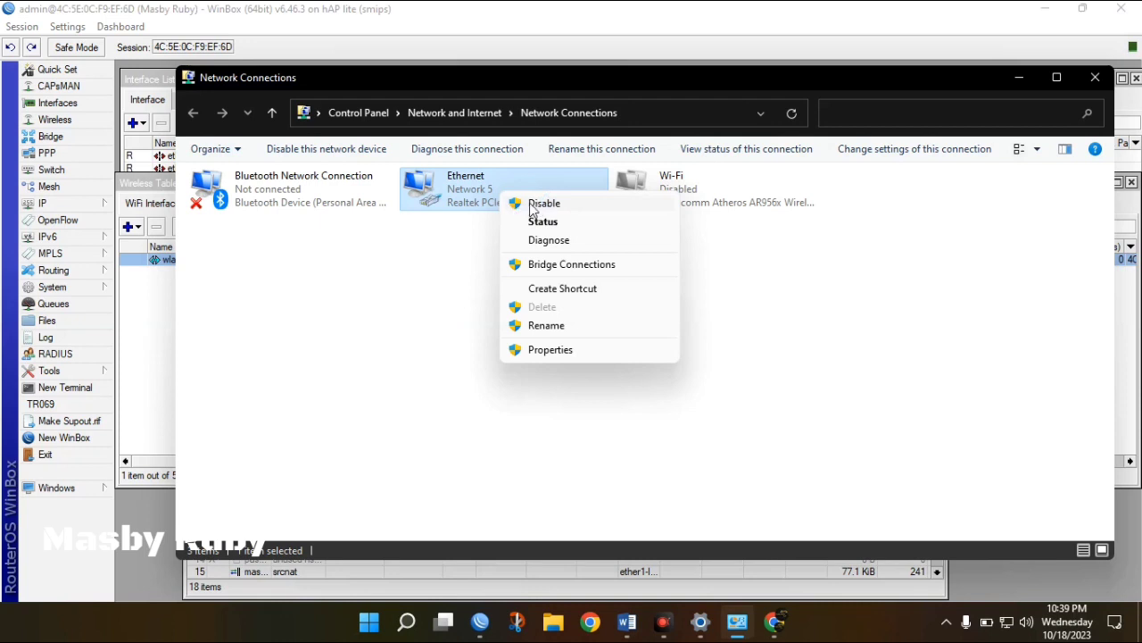
pyautogui.click(533, 205)
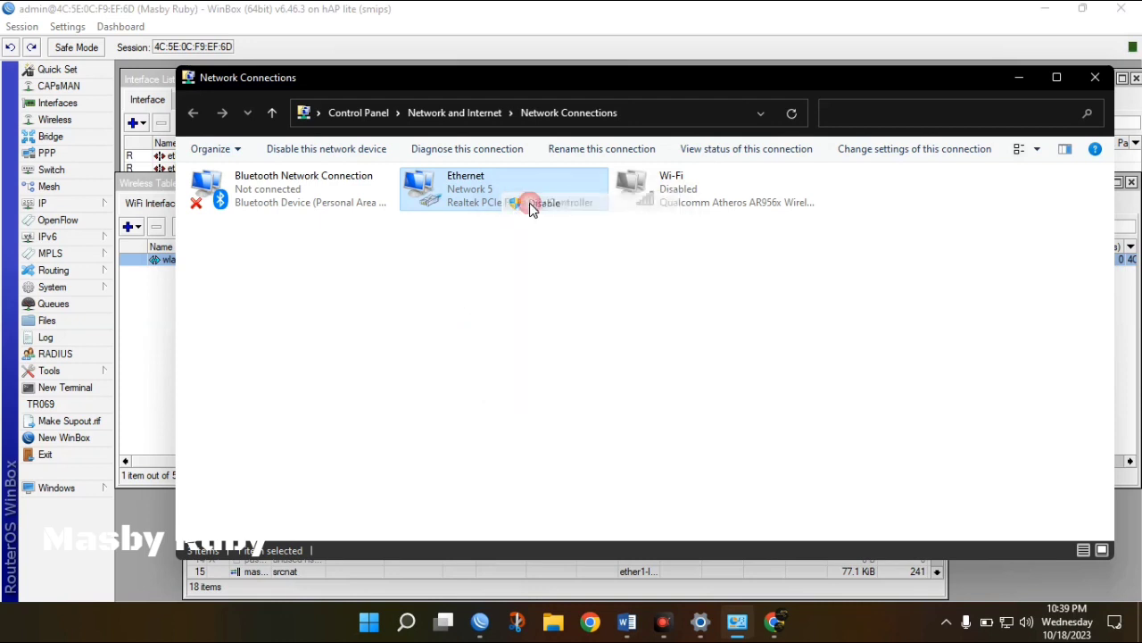
pyautogui.doubleClick(676, 192)
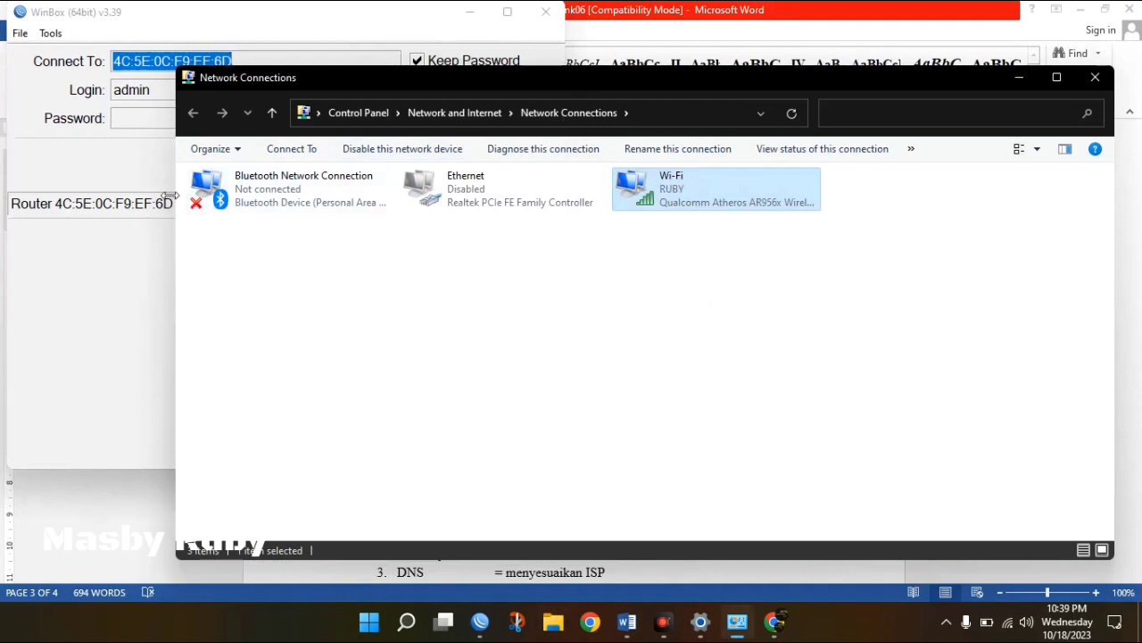
# Cancel WinBox's reconnect attempt and show the nearby wireless networks list.
pyautogui.click(150, 176)
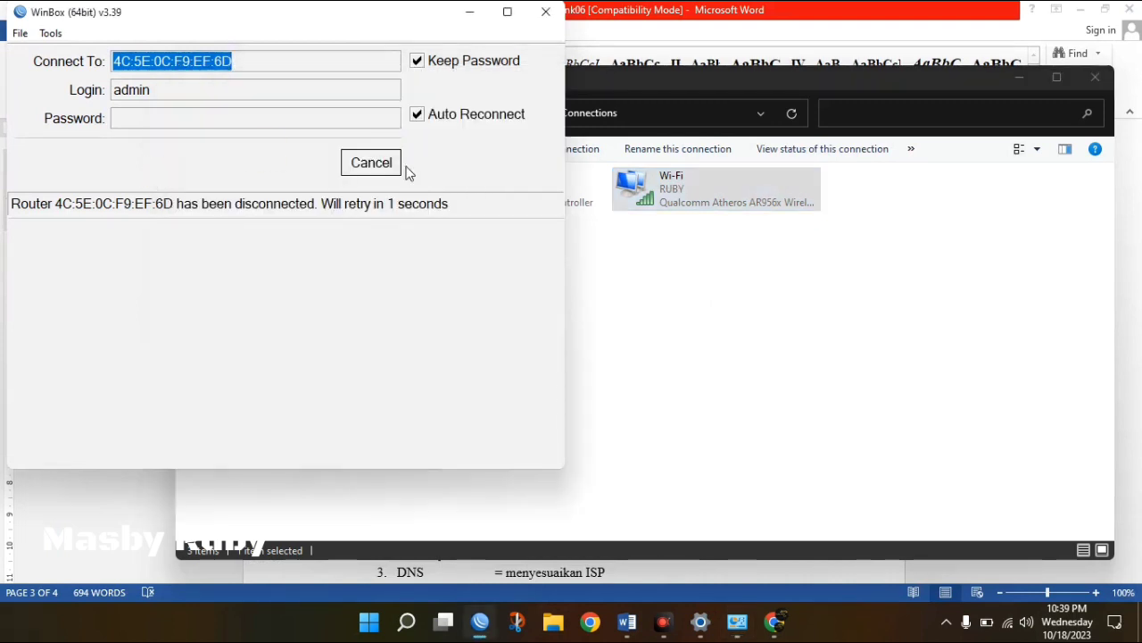
pyautogui.click(371, 162)
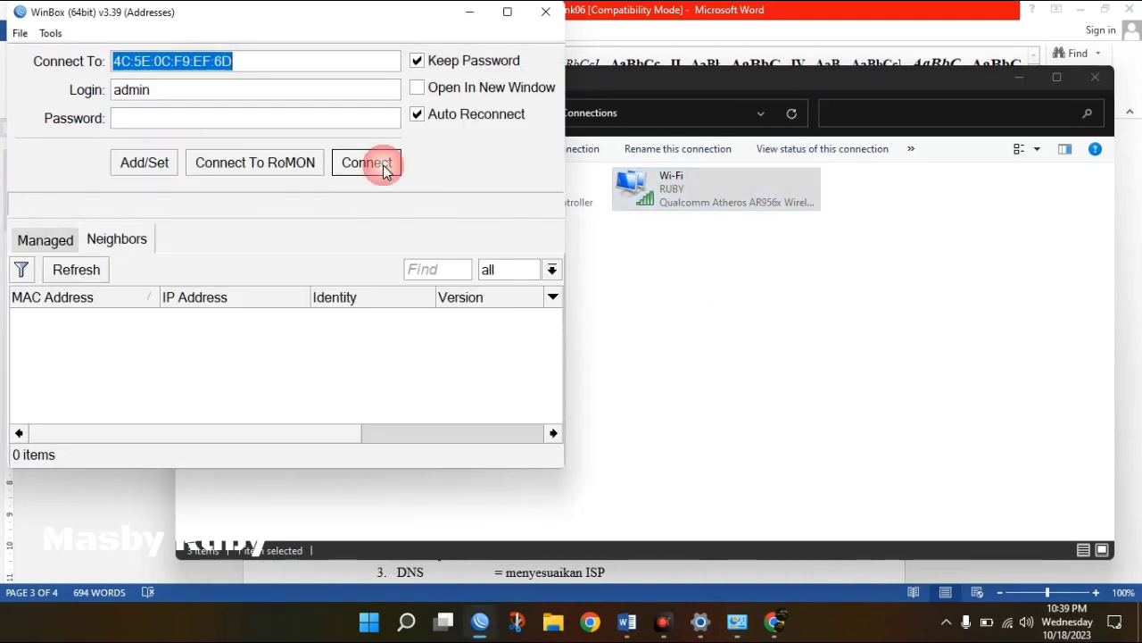
pyautogui.click(781, 329)
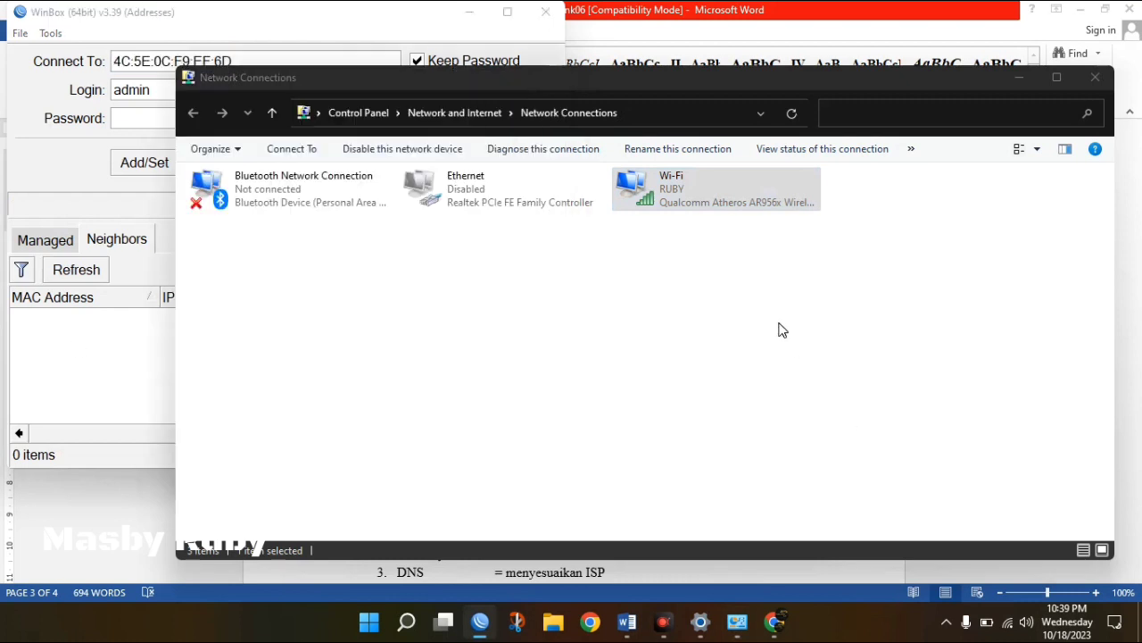
pyautogui.click(1009, 623)
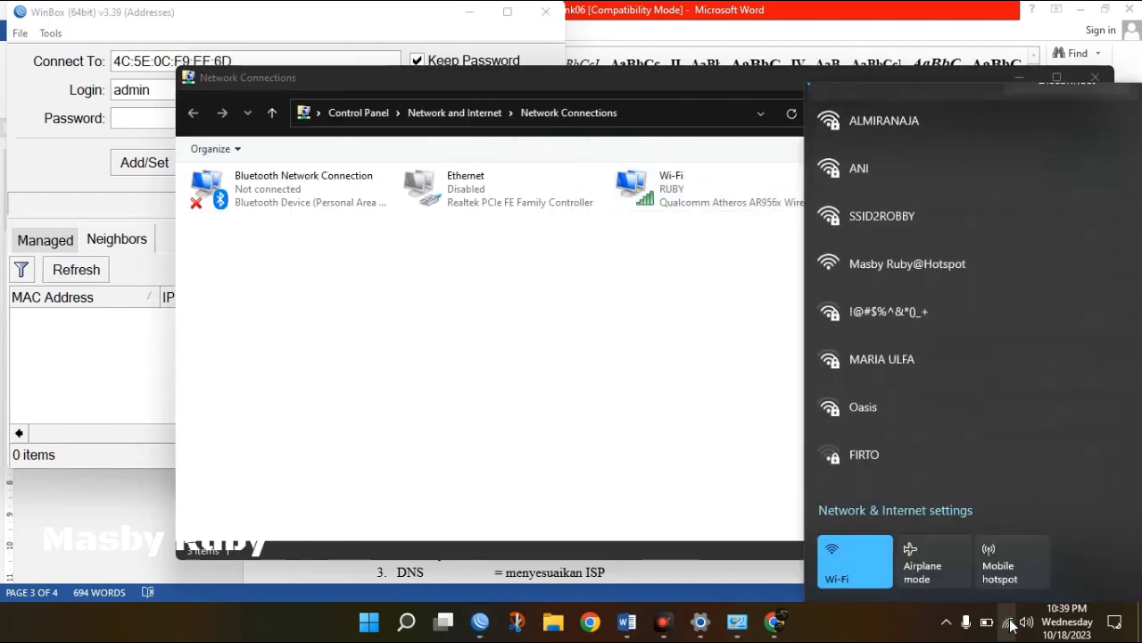
# Connect Wi-Fi to Masby Ruby@Hotspot and verify it received IPv4 address 192.168.20.100.
pyautogui.click(972, 264)
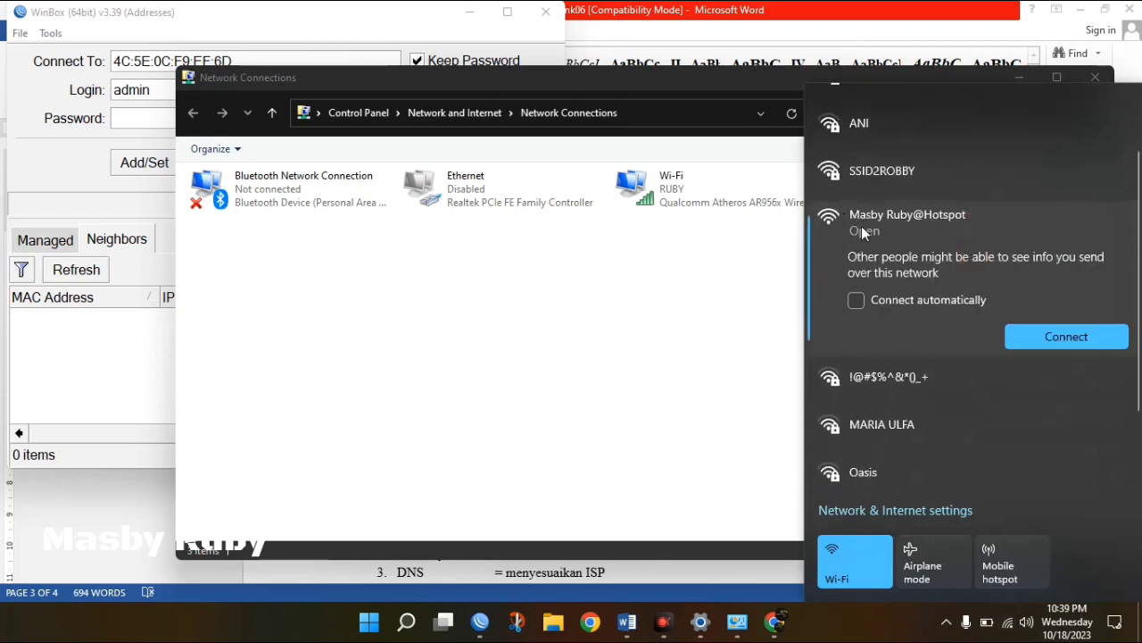
pyautogui.click(1071, 337)
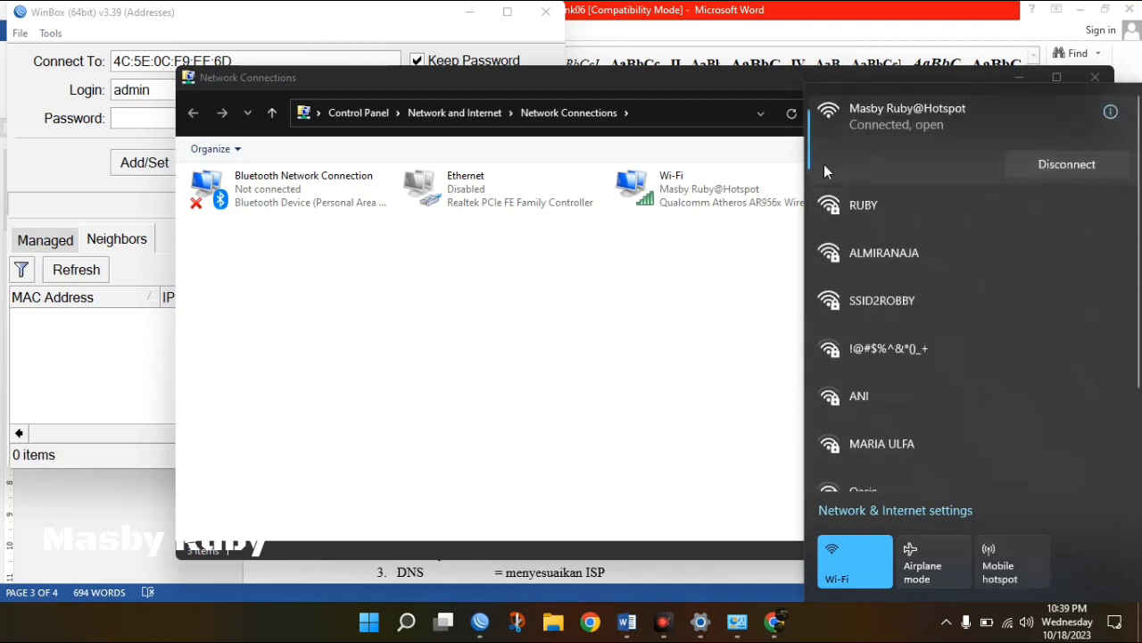
pyautogui.moveTo(778, 618)
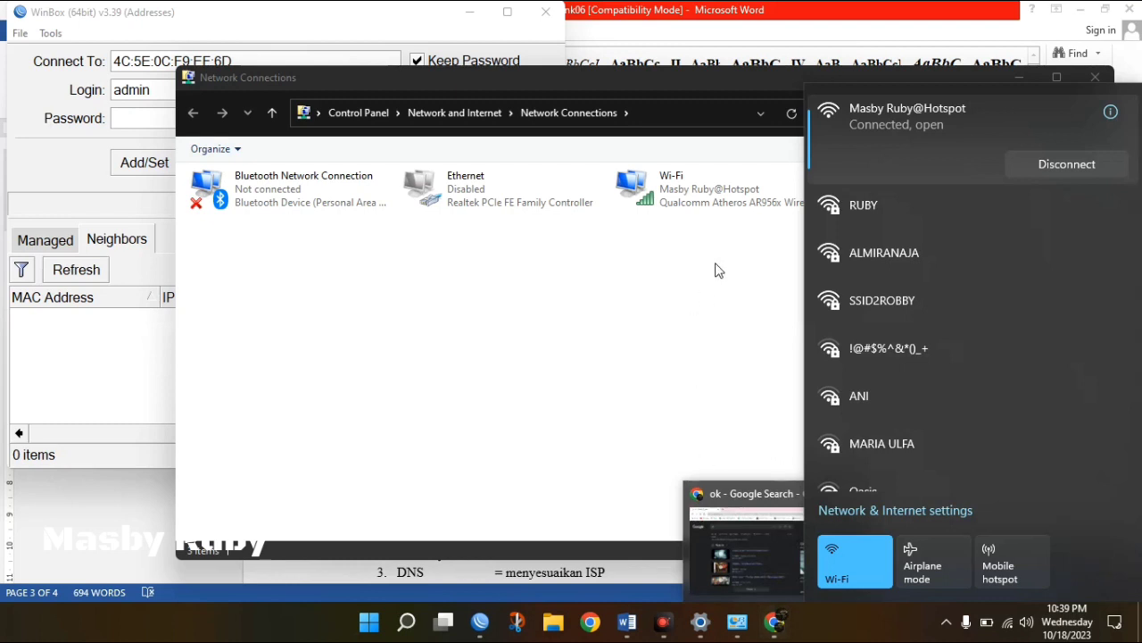
pyautogui.click(712, 207)
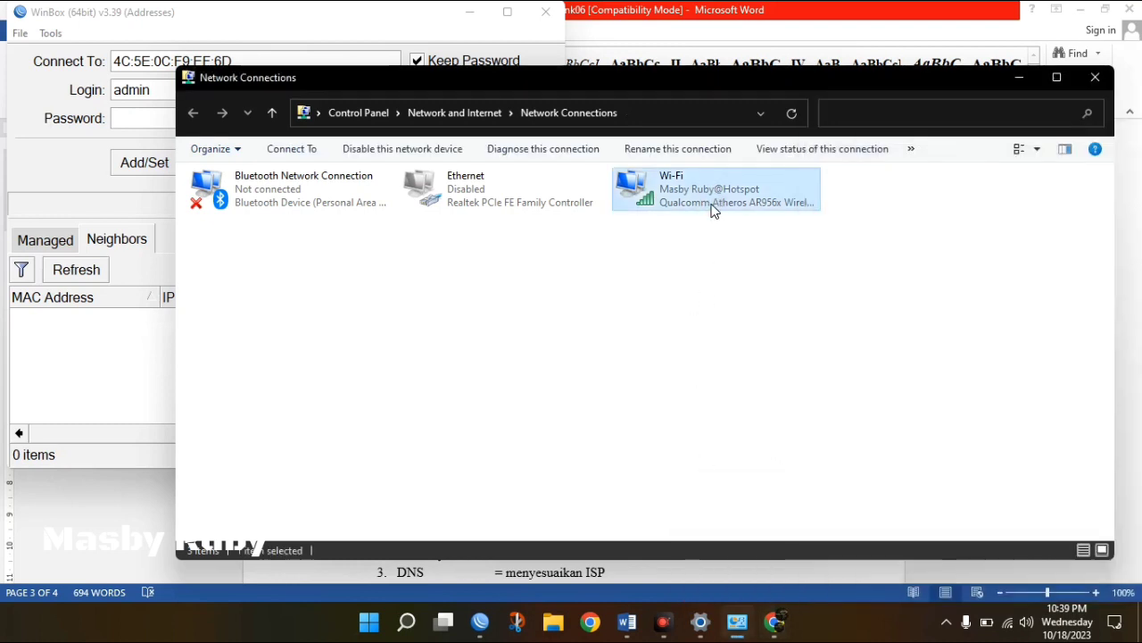
pyautogui.doubleClick(712, 207)
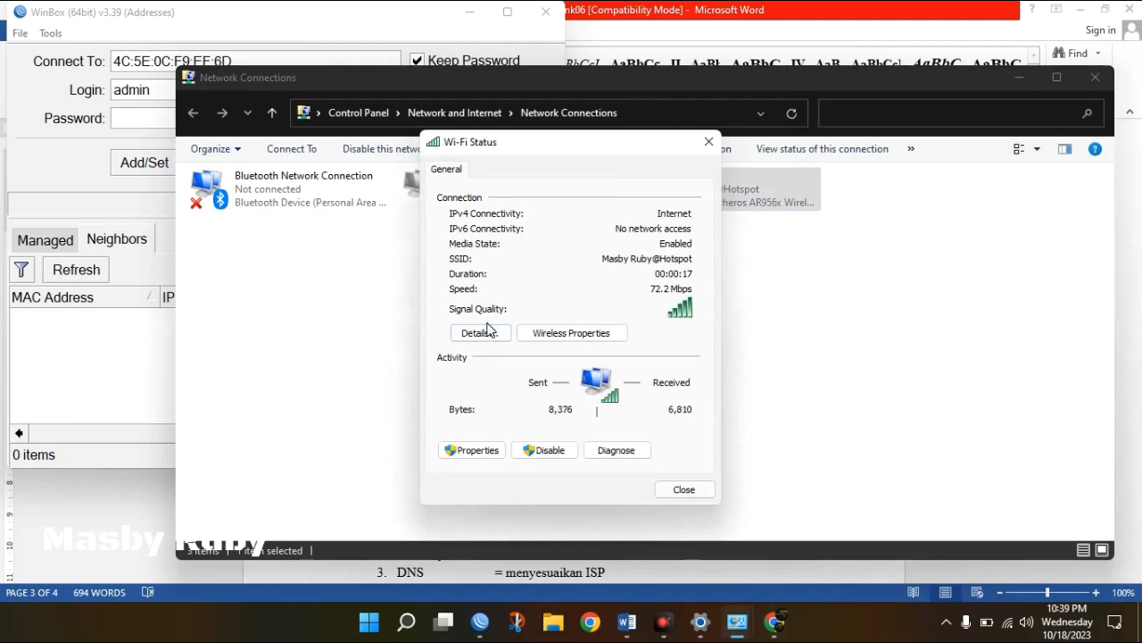
pyautogui.click(487, 331)
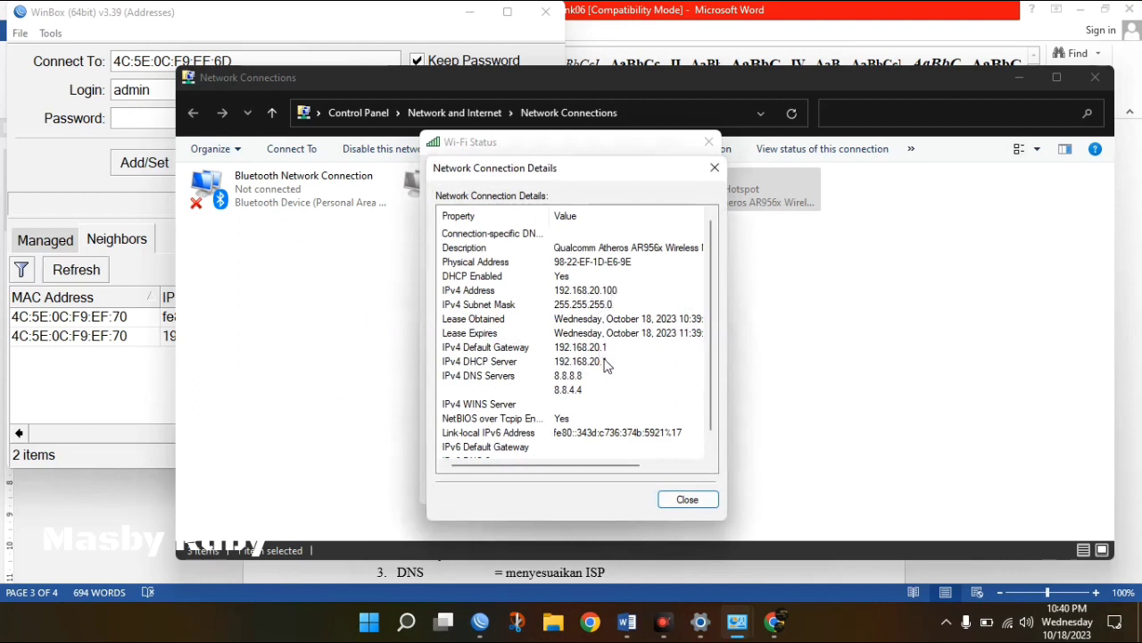
pyautogui.click(689, 500)
pyautogui.click(685, 490)
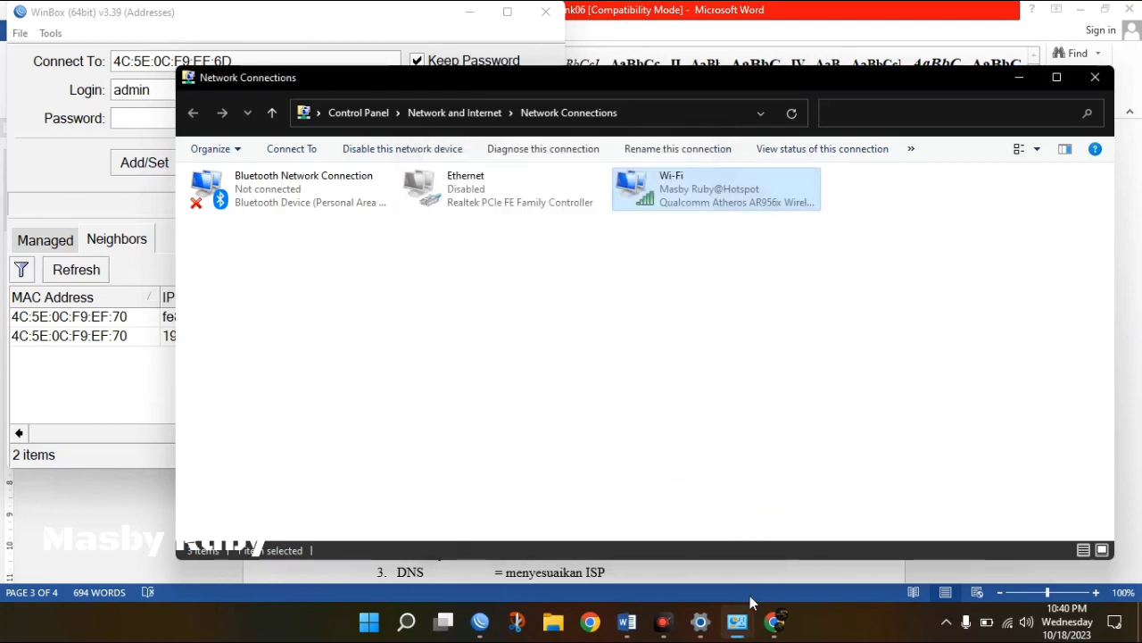
pyautogui.click(777, 623)
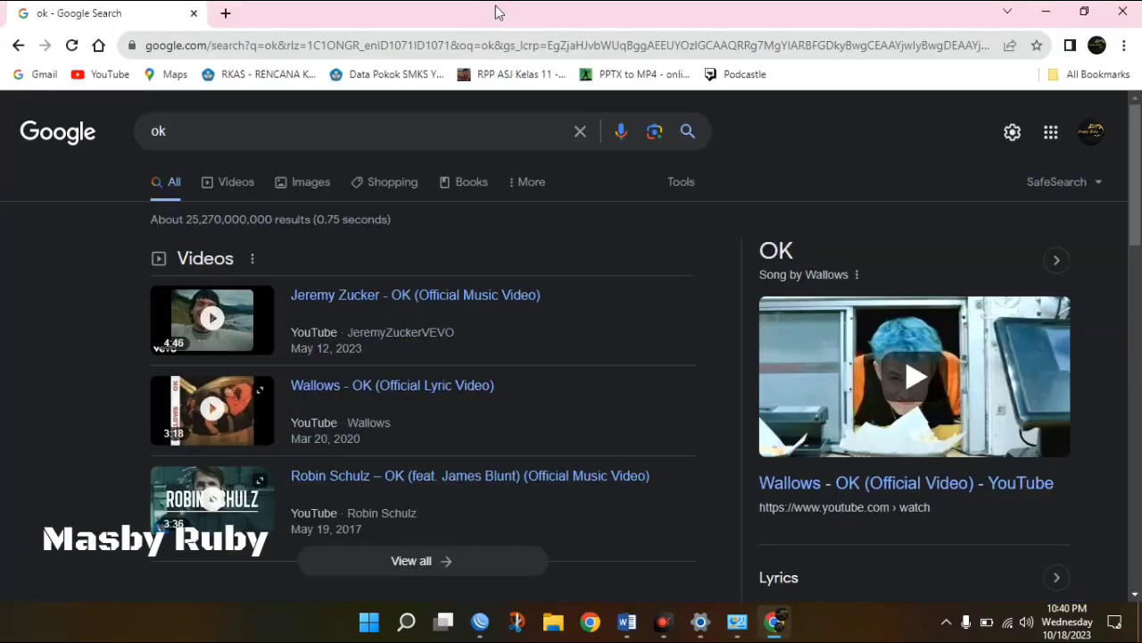
# Open a fresh tab and close the old search and empty tabs, leaving the hotspot login page.
pyautogui.click(226, 13)
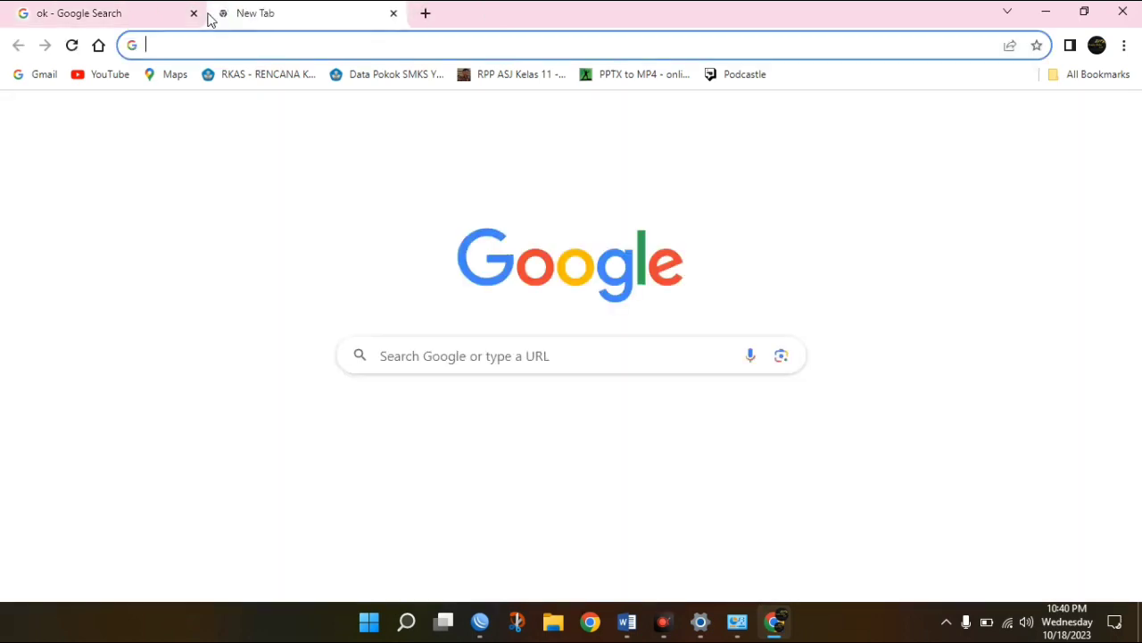
pyautogui.click(195, 13)
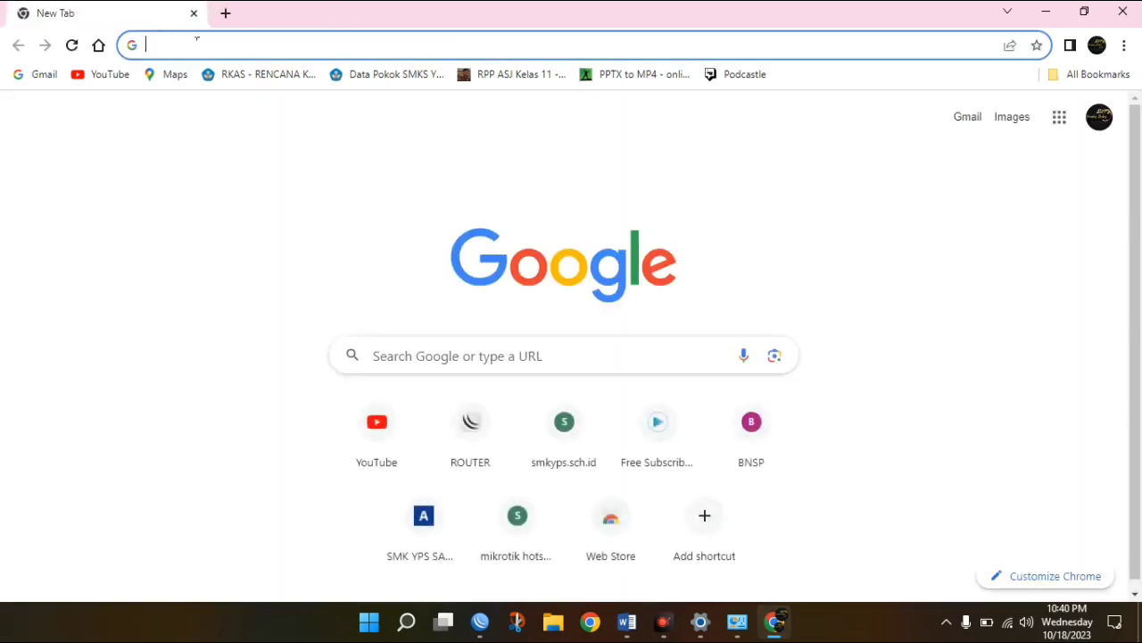
pyautogui.write('masbyruby.sch.id/login?dst=http%3A%2F%2Fwww.msftconnecttest.com%2Fredirect')
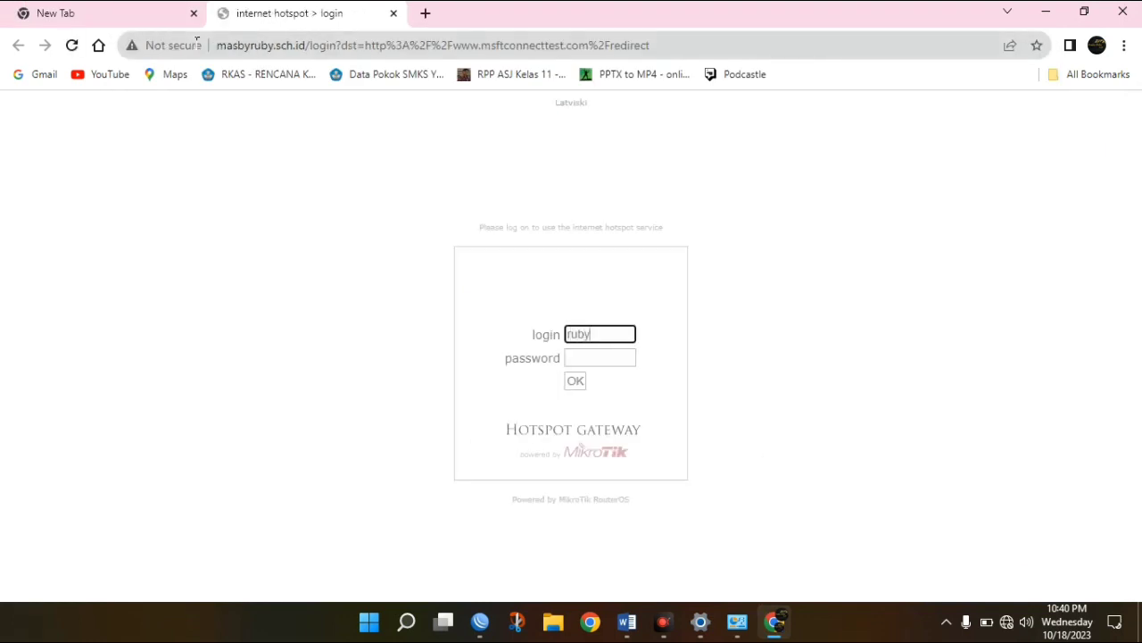
pyautogui.click(715, 223)
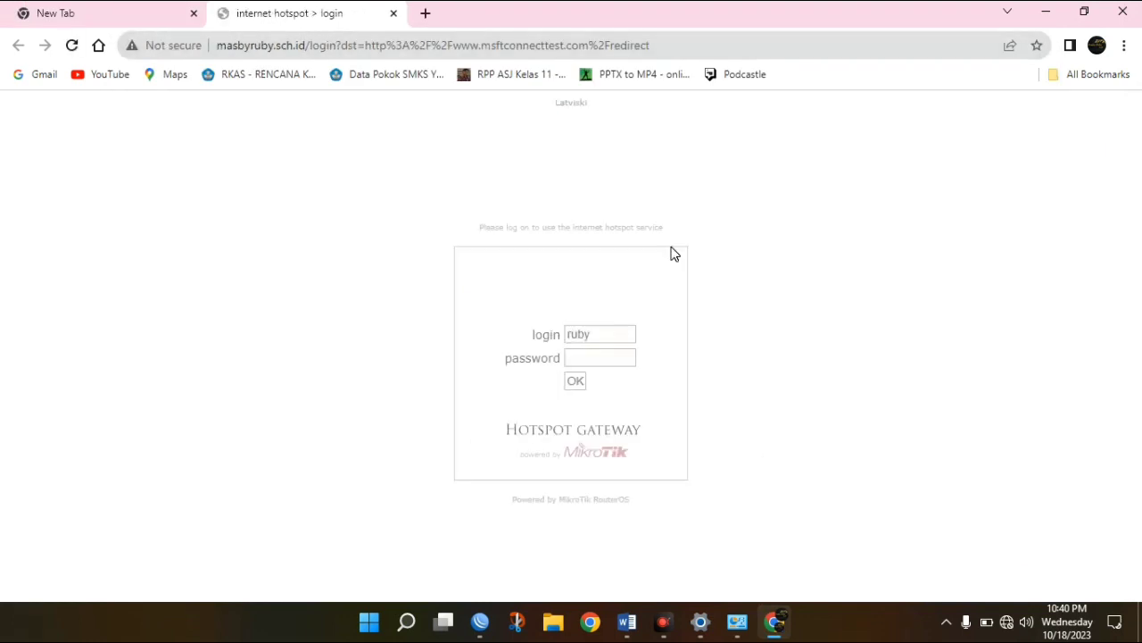
pyautogui.click(194, 13)
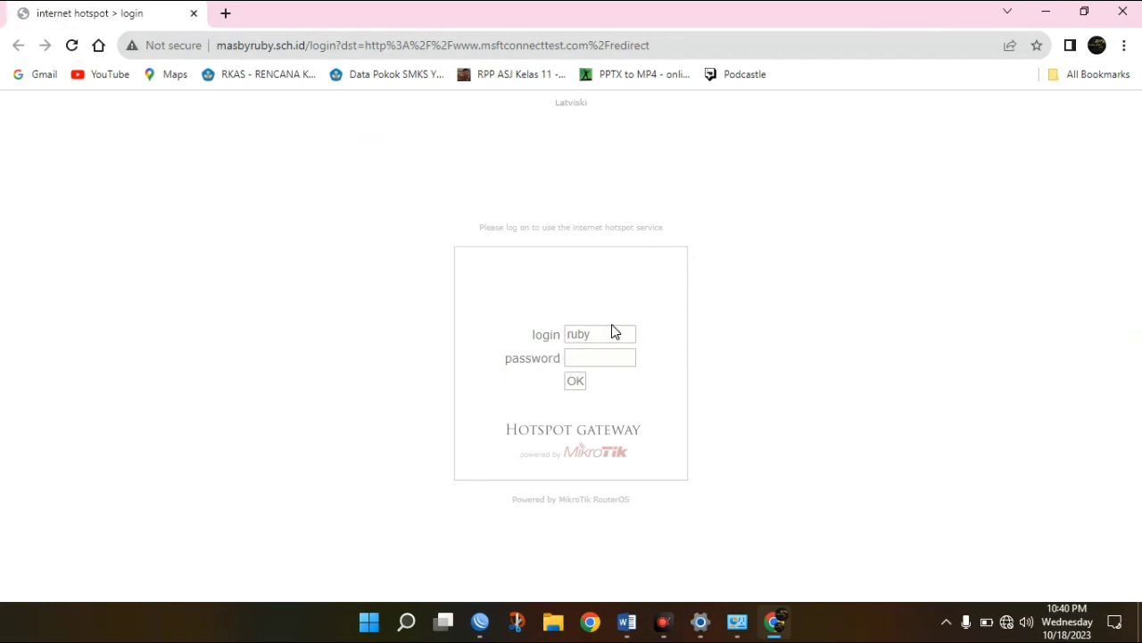
# Log in to the hotspot as user guru with its password and decline saving it.
pyautogui.moveTo(598, 333); pyautogui.dragTo(524, 339)
pyautogui.press('BackSpace')
pyautogui.write('guru')
pyautogui.press('Tab')
pyautogui.press('Return')
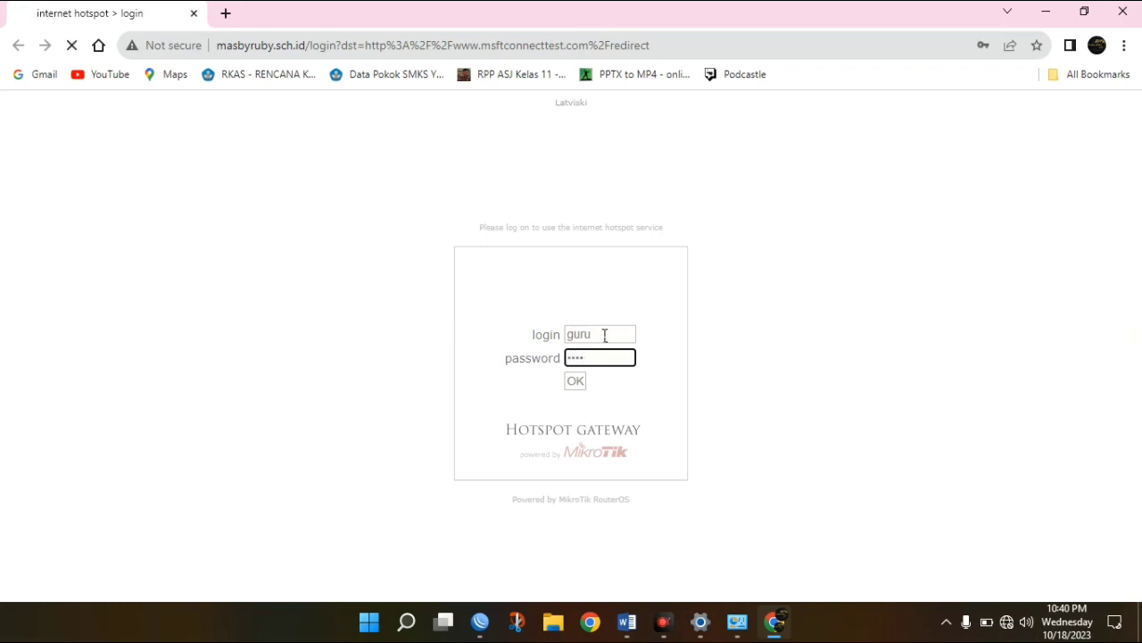
pyautogui.click(1008, 286)
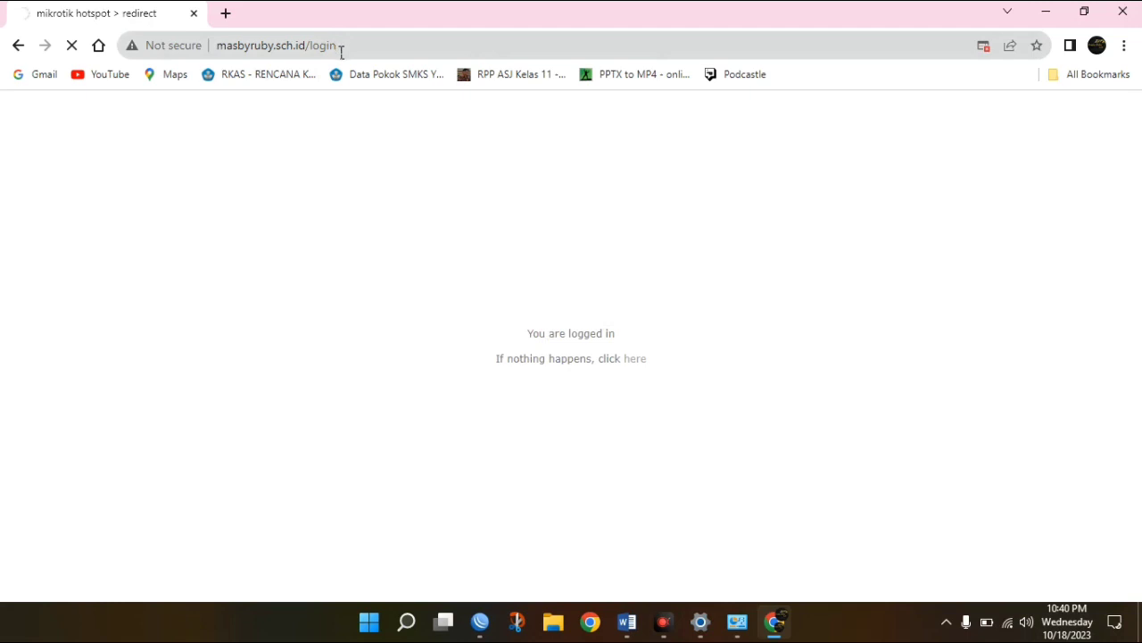
pyautogui.moveTo(340, 45); pyautogui.dragTo(309, 49)
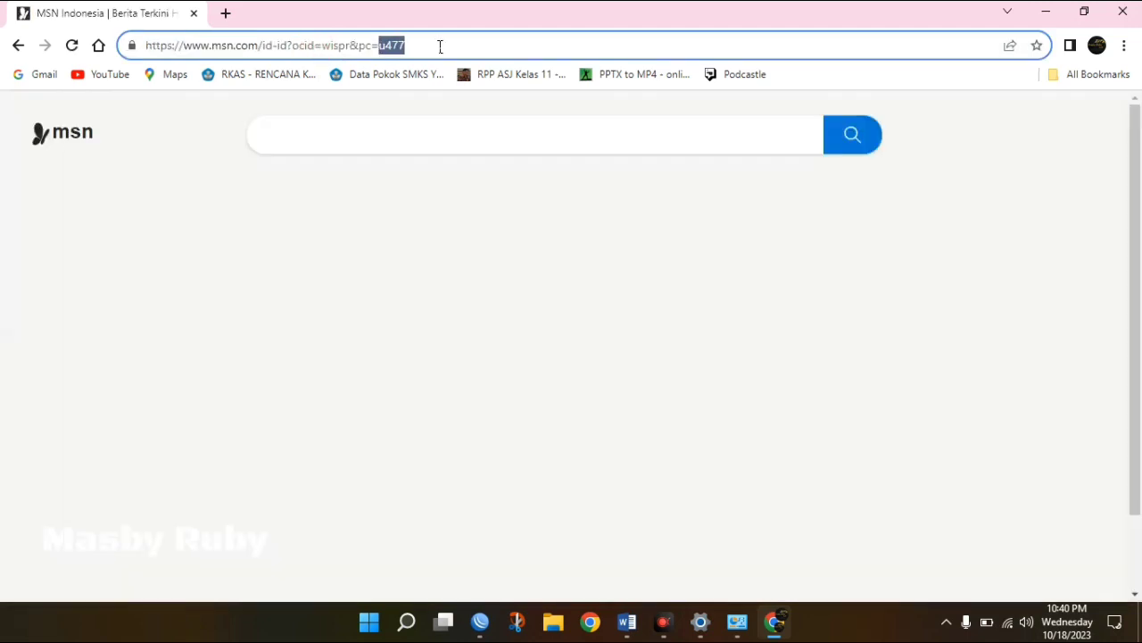
# Search for 'speedtest' in a new Chrome tab.
pyautogui.click(439, 46)
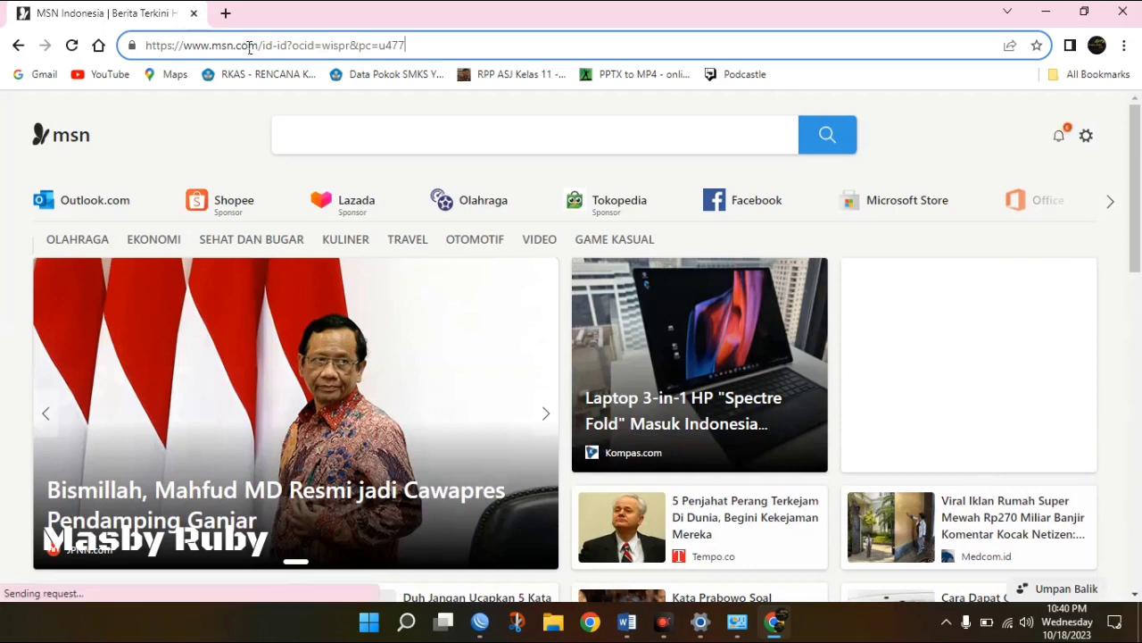
pyautogui.tripleClick(250, 48)
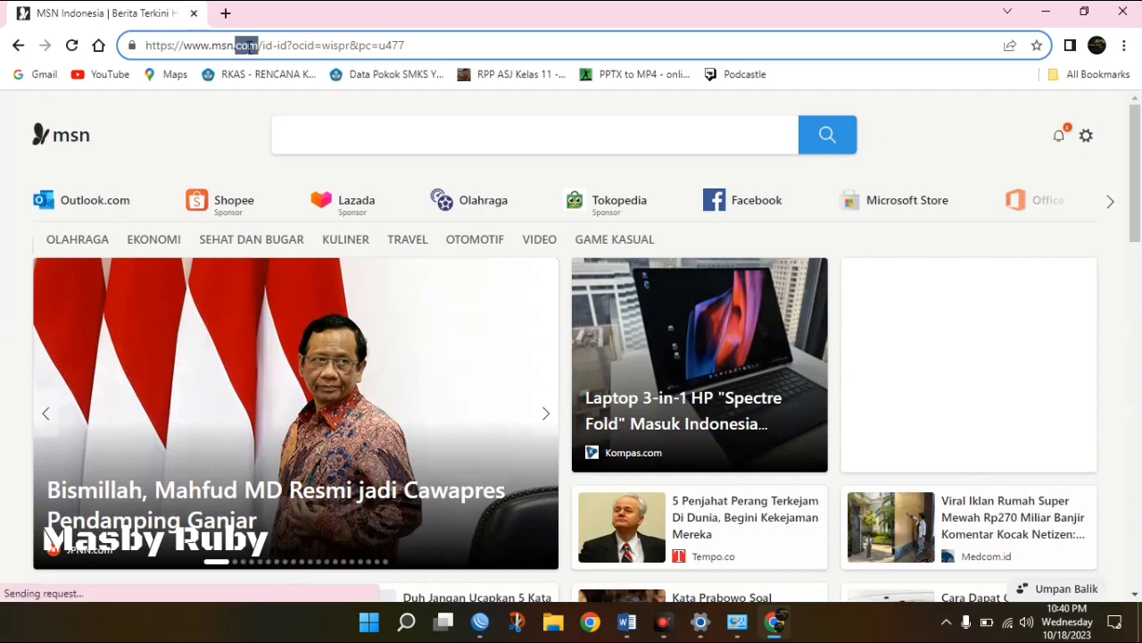
pyautogui.click(226, 14)
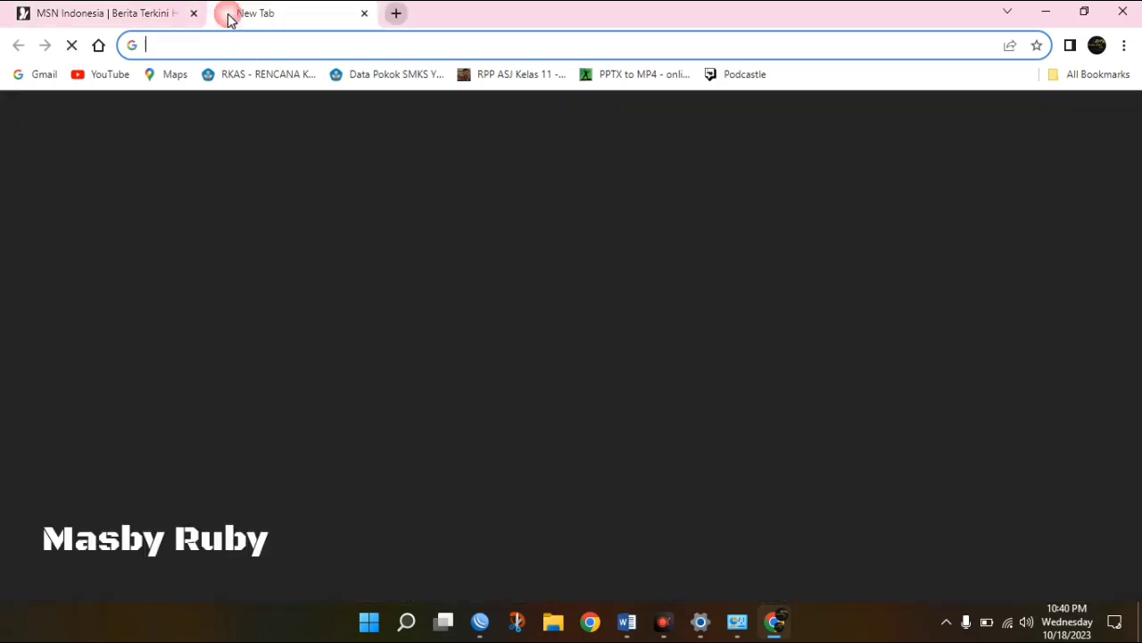
pyautogui.write('speedtest')
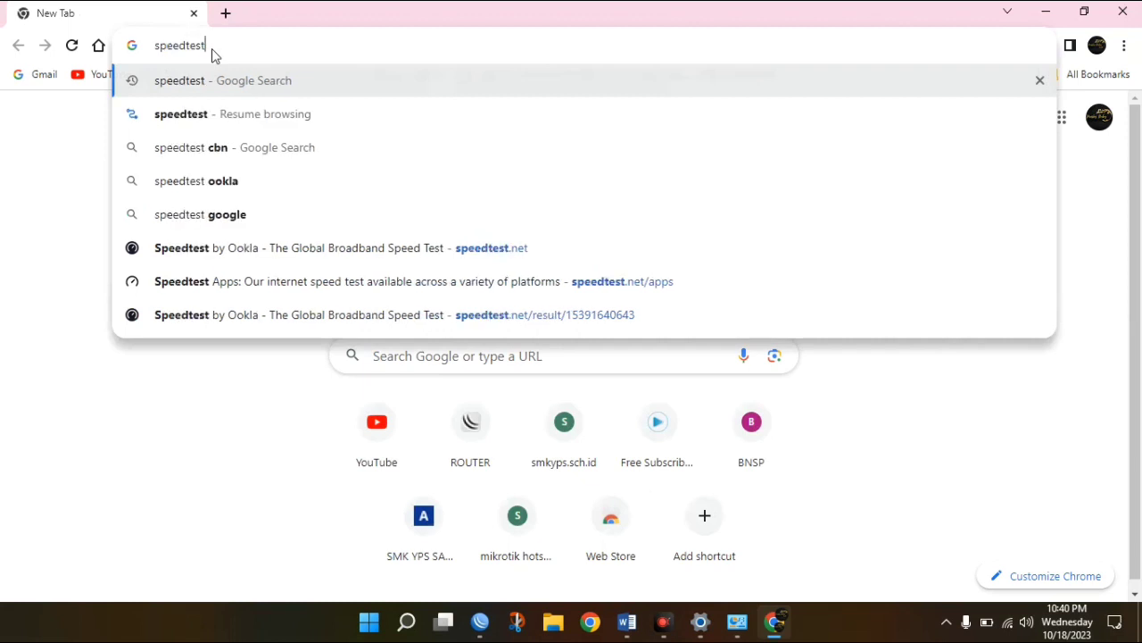
pyautogui.press('Return')
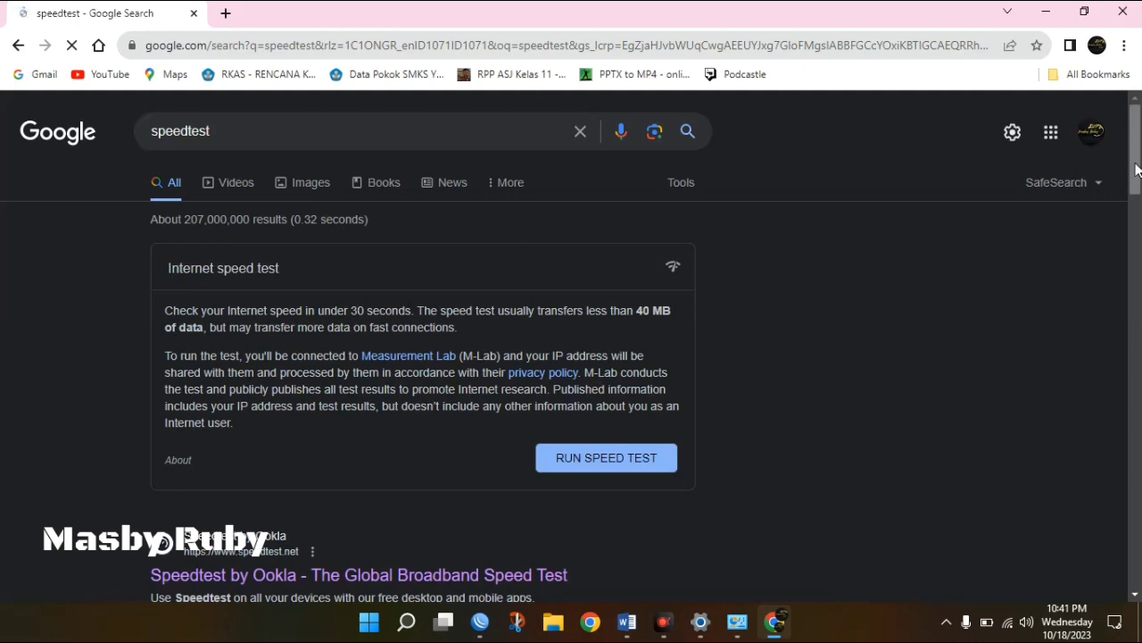
# Run Speedtest by Ookla, getting 8.95 Mbps download, 9.10 Mbps upload and 19 ms ping.
pyautogui.moveTo(1138, 161); pyautogui.dragTo(1138, 206)
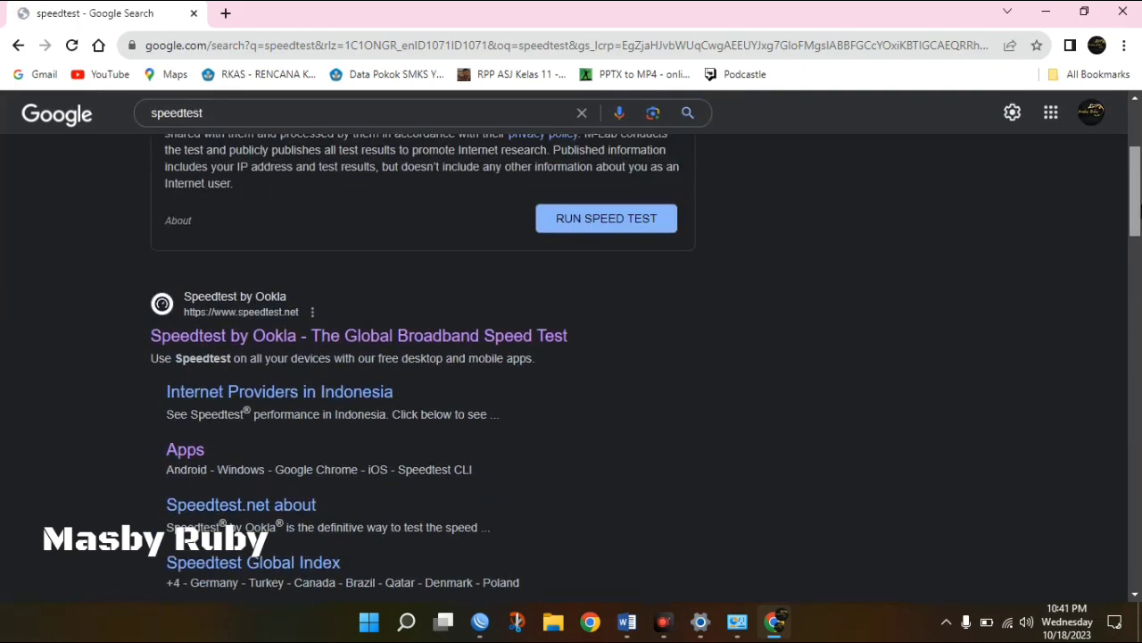
pyautogui.click(486, 337)
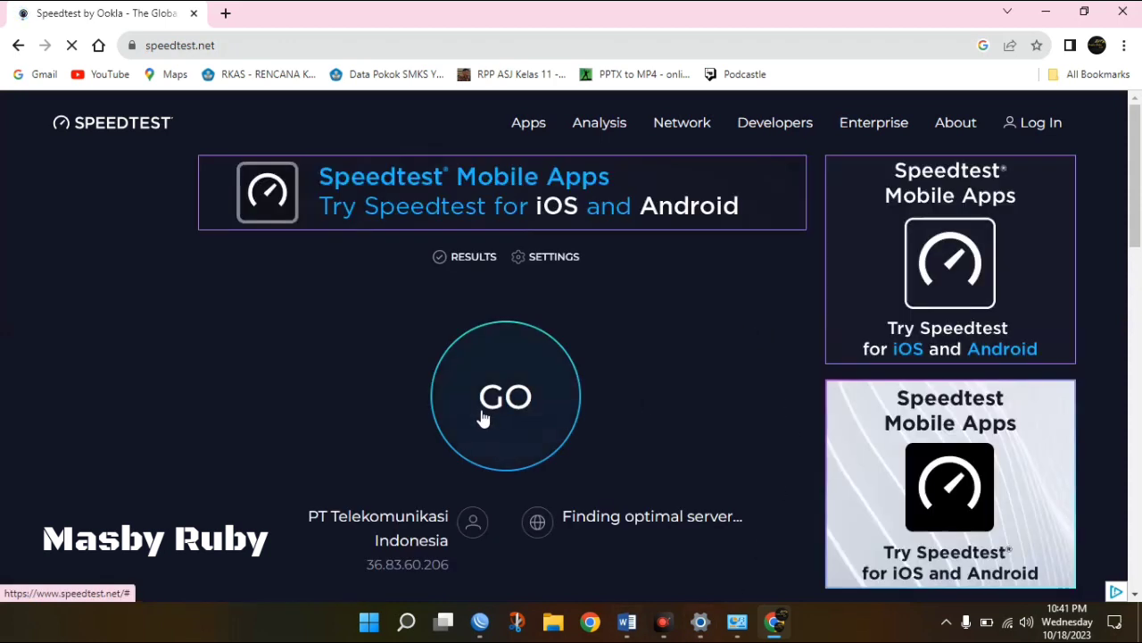
pyautogui.click(482, 417)
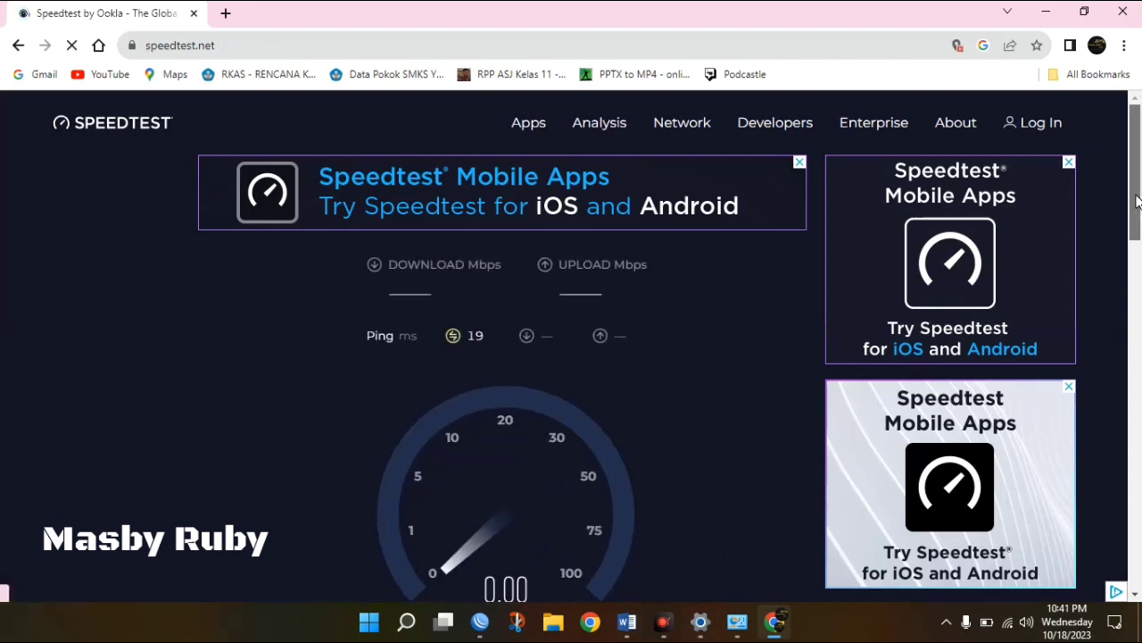
pyautogui.moveTo(1137, 201); pyautogui.dragTo(1137, 233)
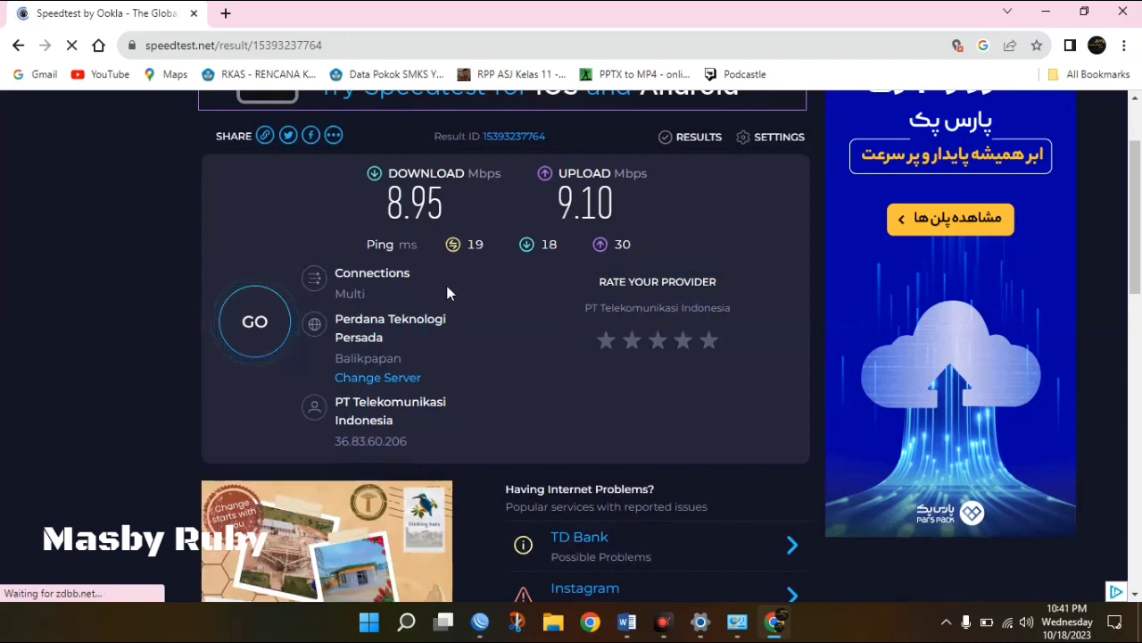
# Open masbyruby.sch.id/status in a new tab to view IP, traffic and connected time.
pyautogui.click(226, 15)
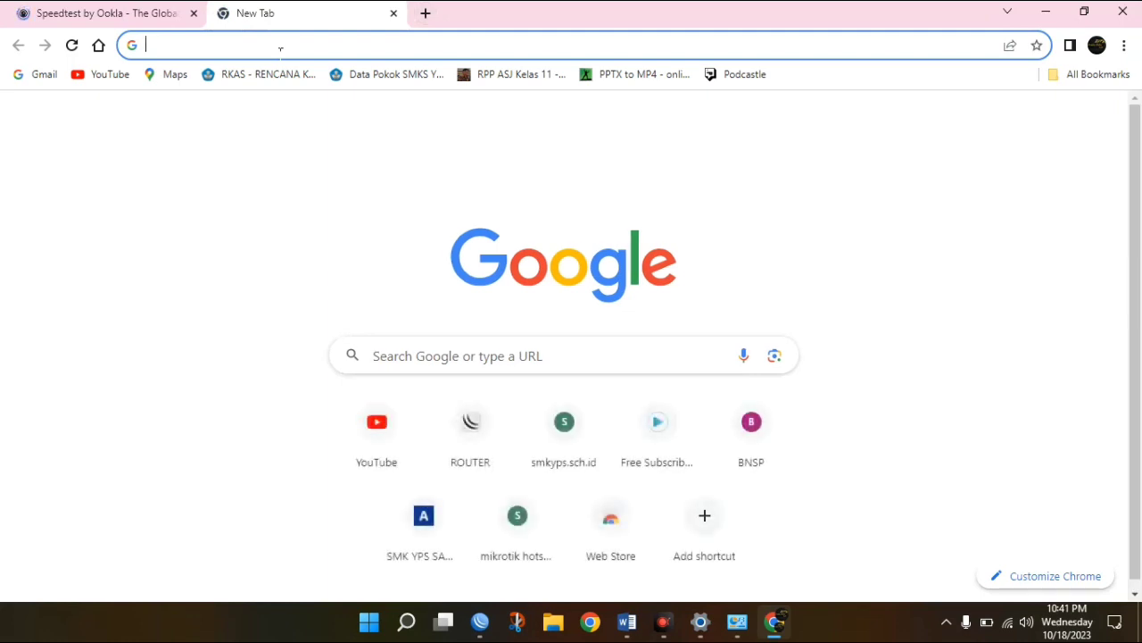
pyautogui.write('masby')
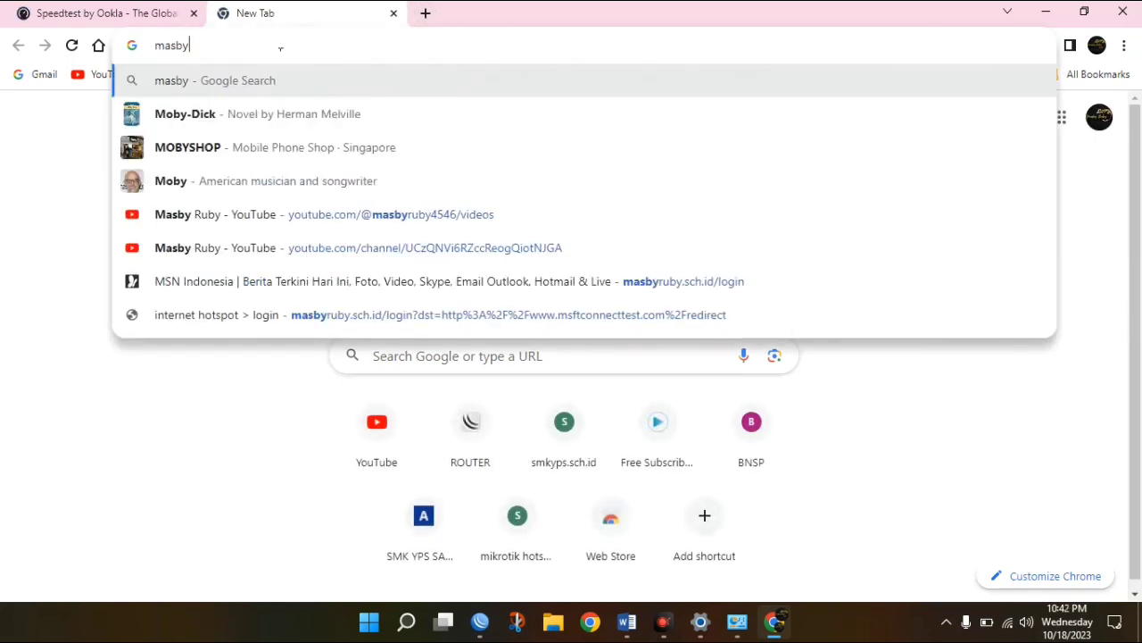
pyautogui.write('ruby.s')
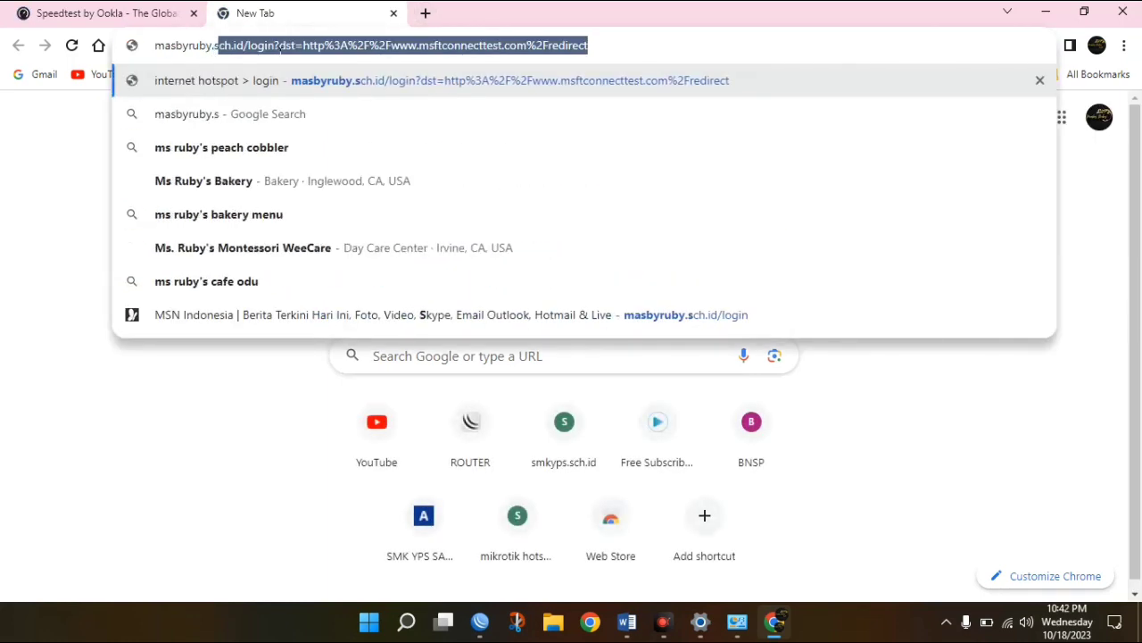
pyautogui.write('ch.id/')
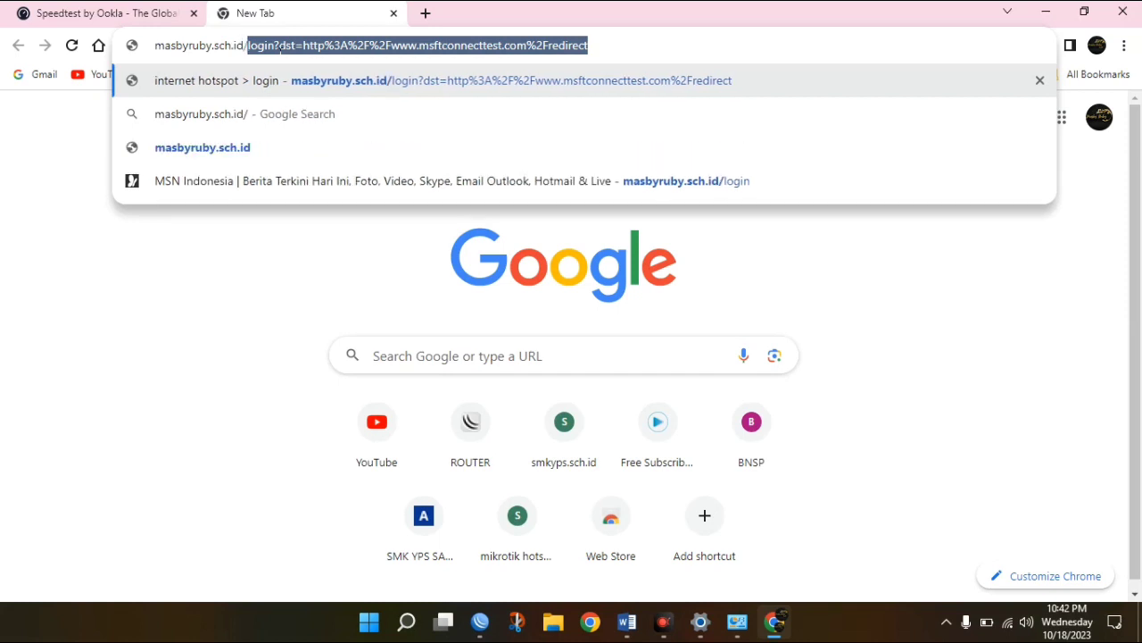
pyautogui.write('status')
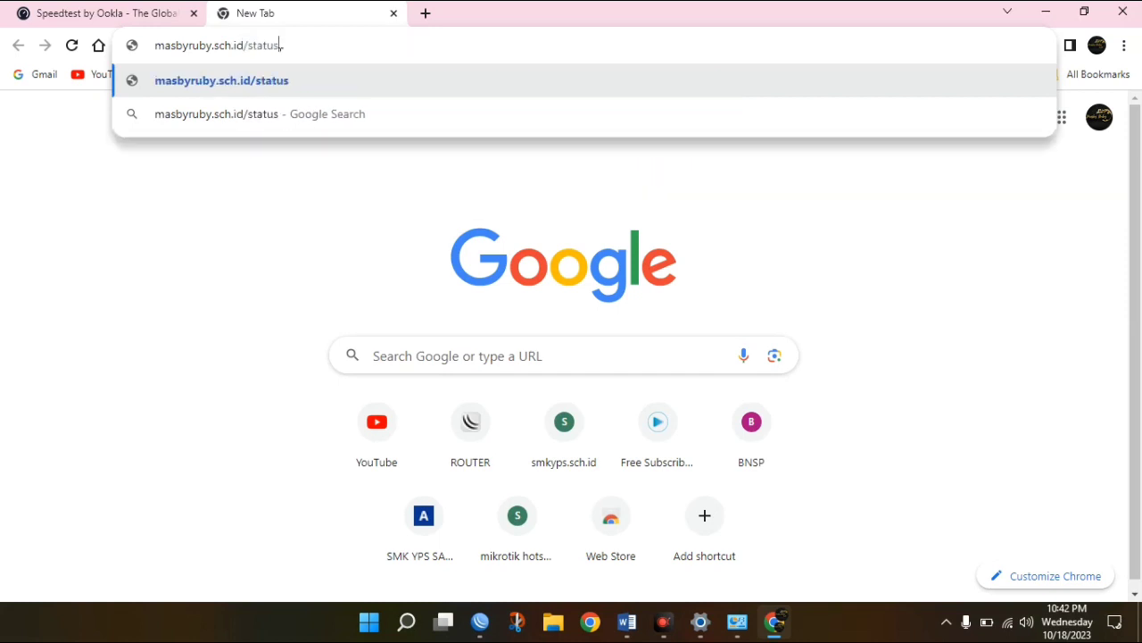
pyautogui.press('Return')
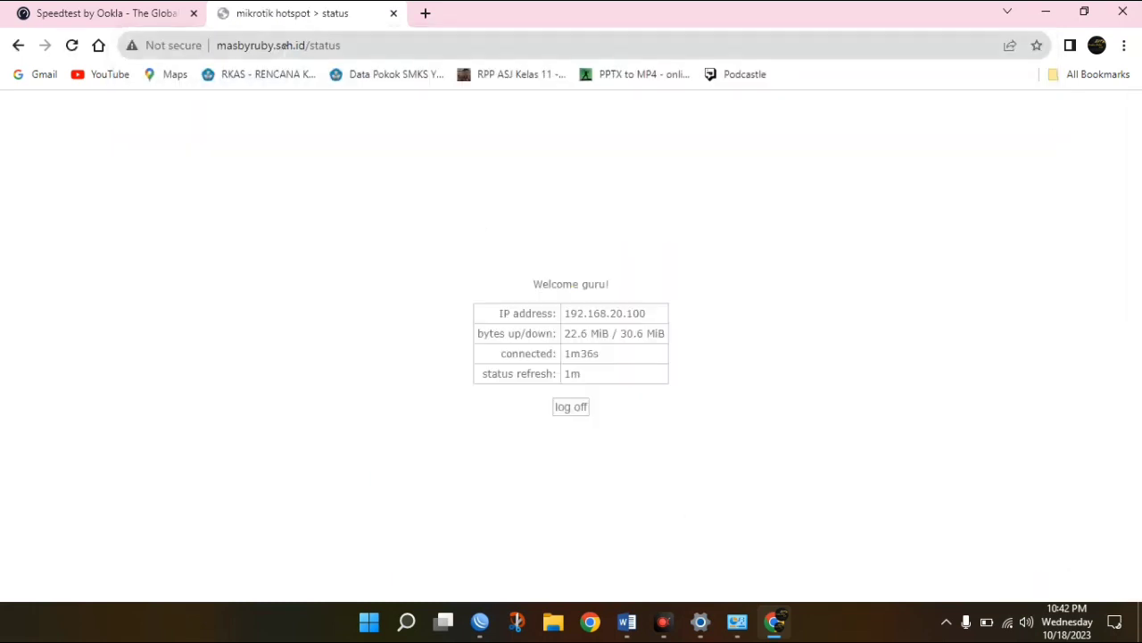
# Log off the hotspot session and return to its login page.
pyautogui.click(574, 410)
pyautogui.click(566, 415)
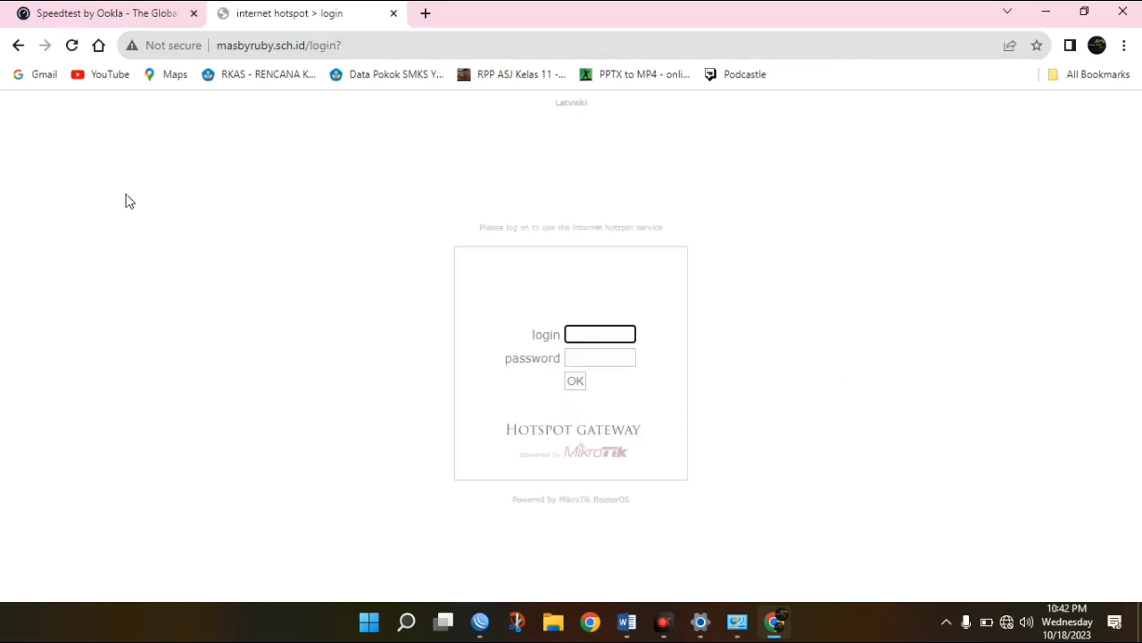
pyautogui.click(743, 348)
# Check the Ethernet connection in Network Connections, then bring up the Word task document.
pyautogui.click(752, 622)
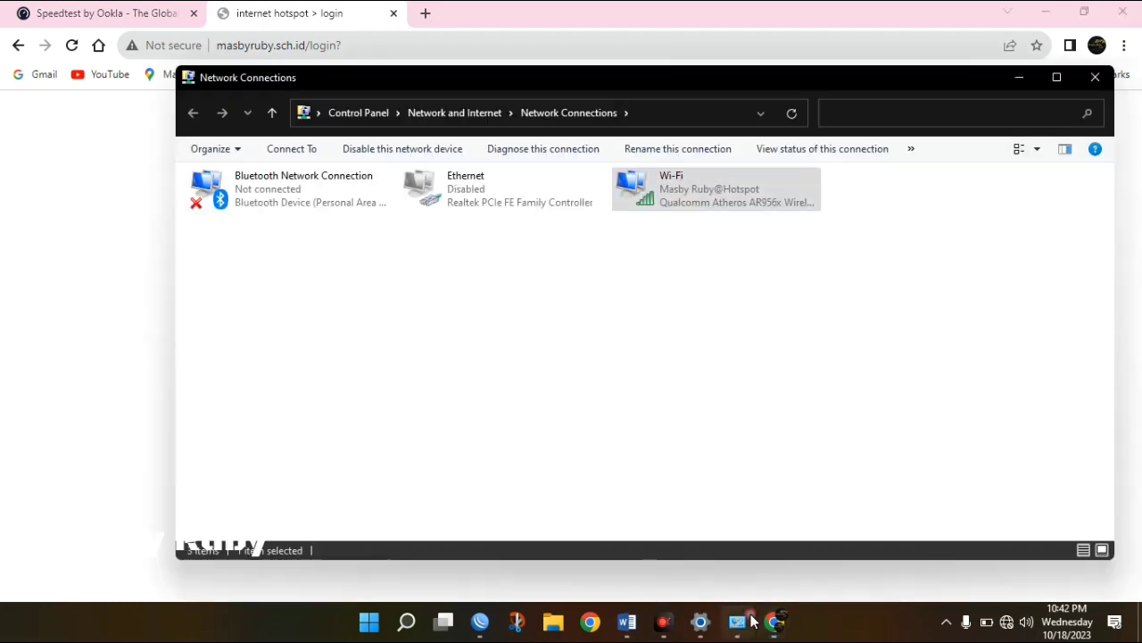
pyautogui.click(479, 197)
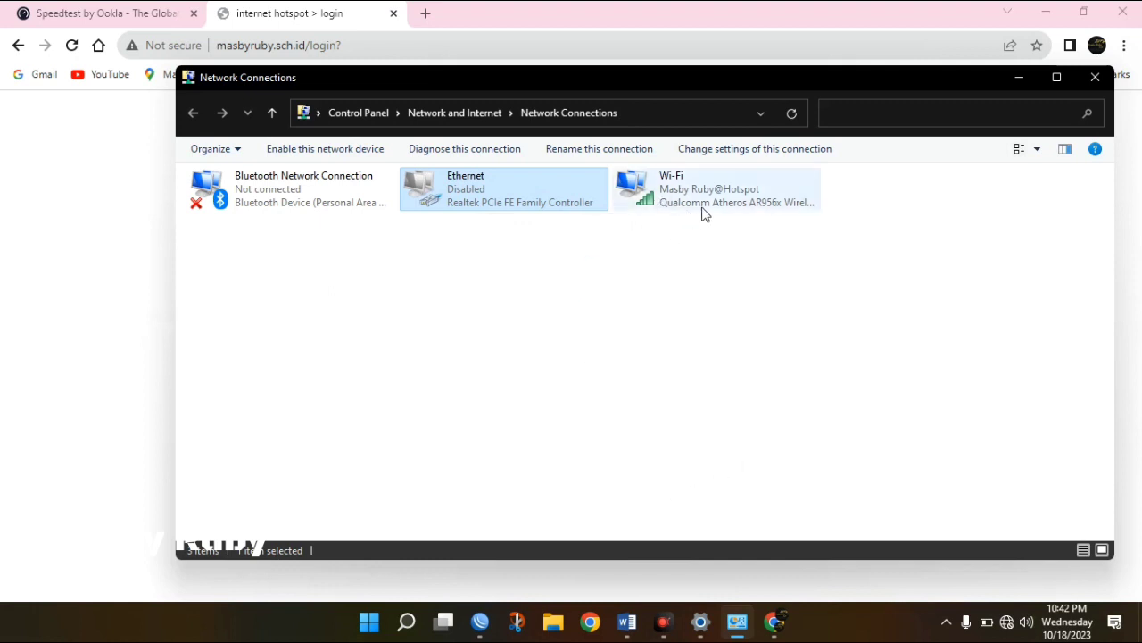
pyautogui.click(121, 268)
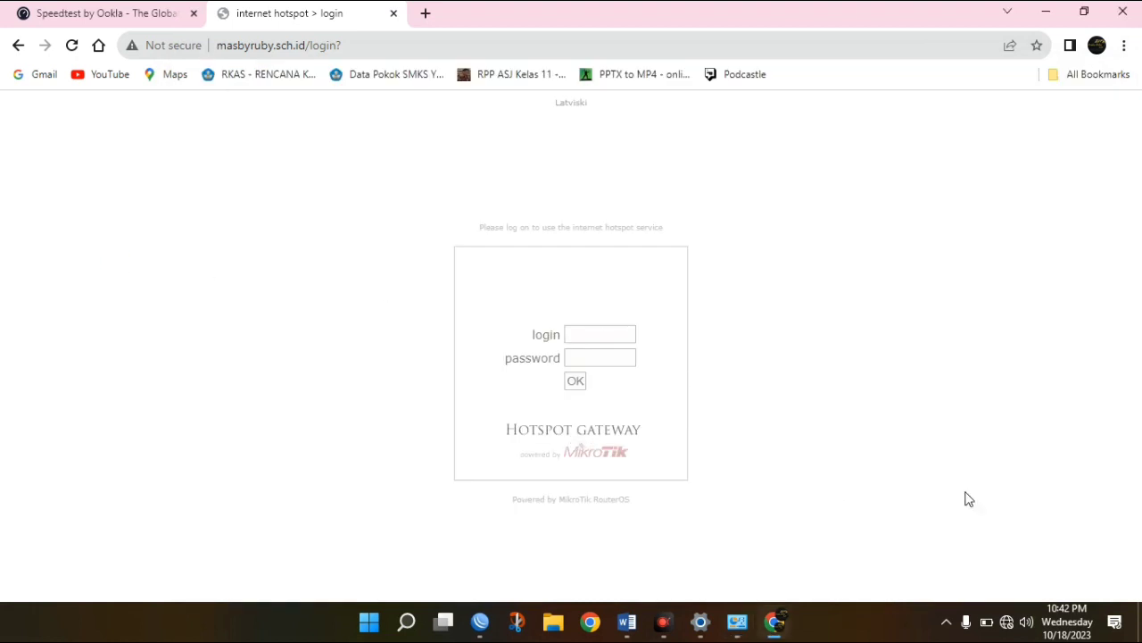
pyautogui.click(761, 581)
pyautogui.click(682, 553)
pyautogui.click(627, 621)
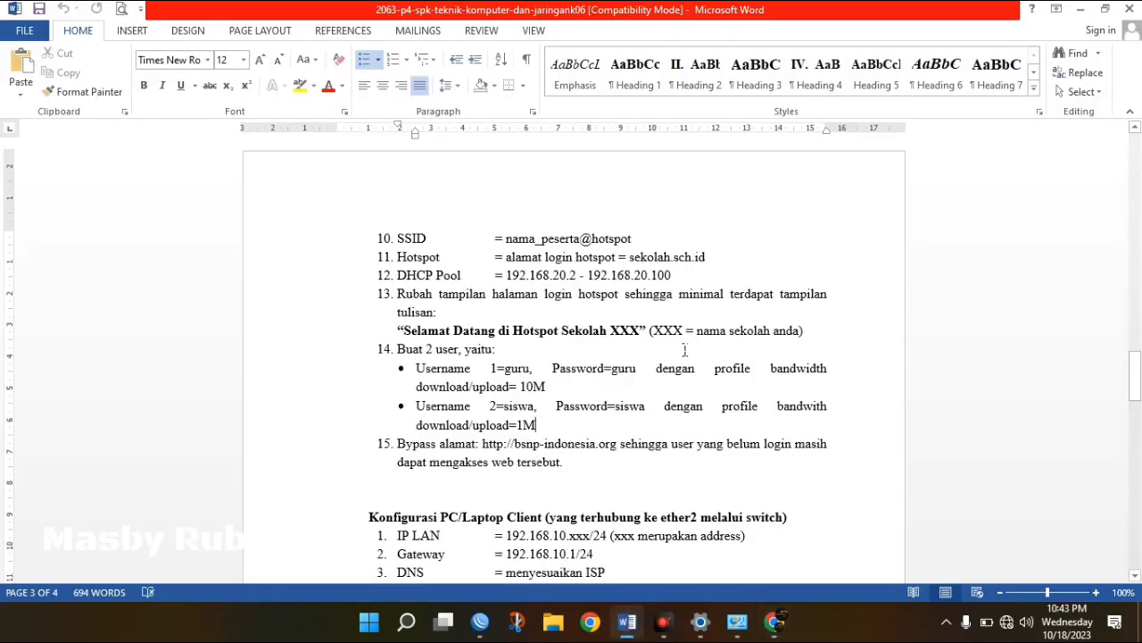
pyautogui.click(546, 385)
pyautogui.click(536, 426)
pyautogui.moveTo(398, 443); pyautogui.dragTo(583, 462)
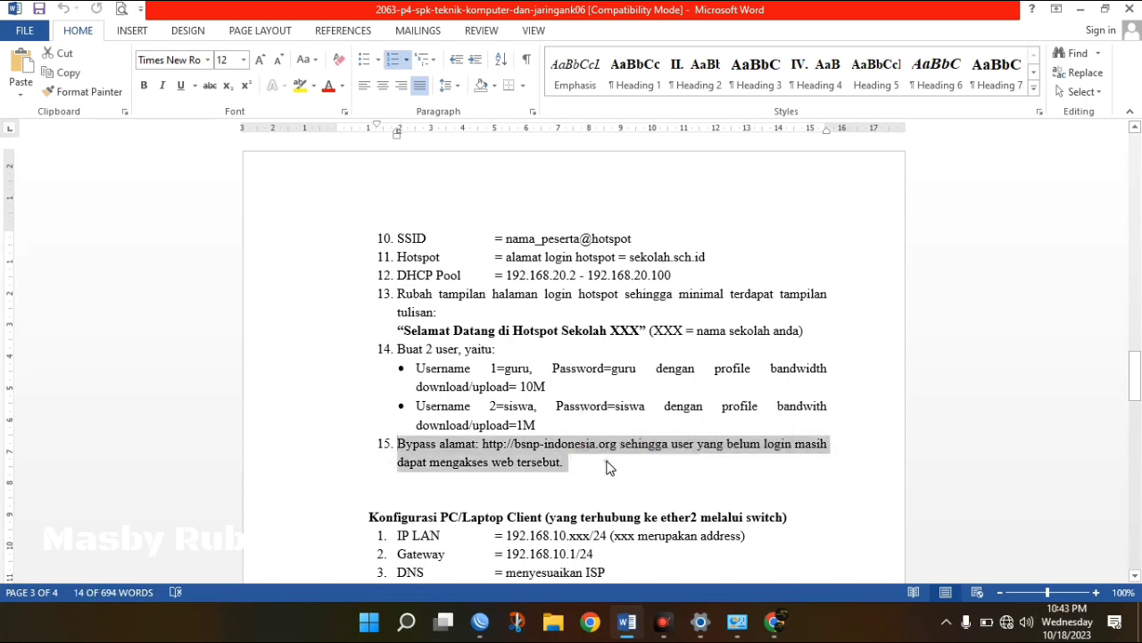
pyautogui.click(607, 460)
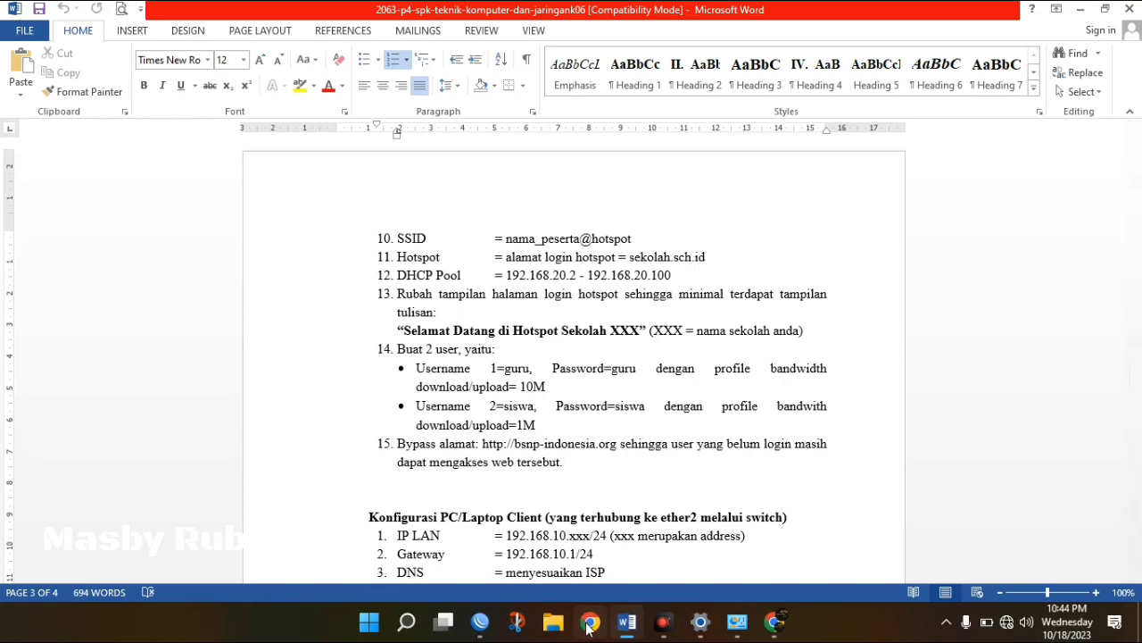
# Close the Speedtest tab and open bsnp.go.id in a new tab, landing on the hotspot login page.
pyautogui.click(775, 623)
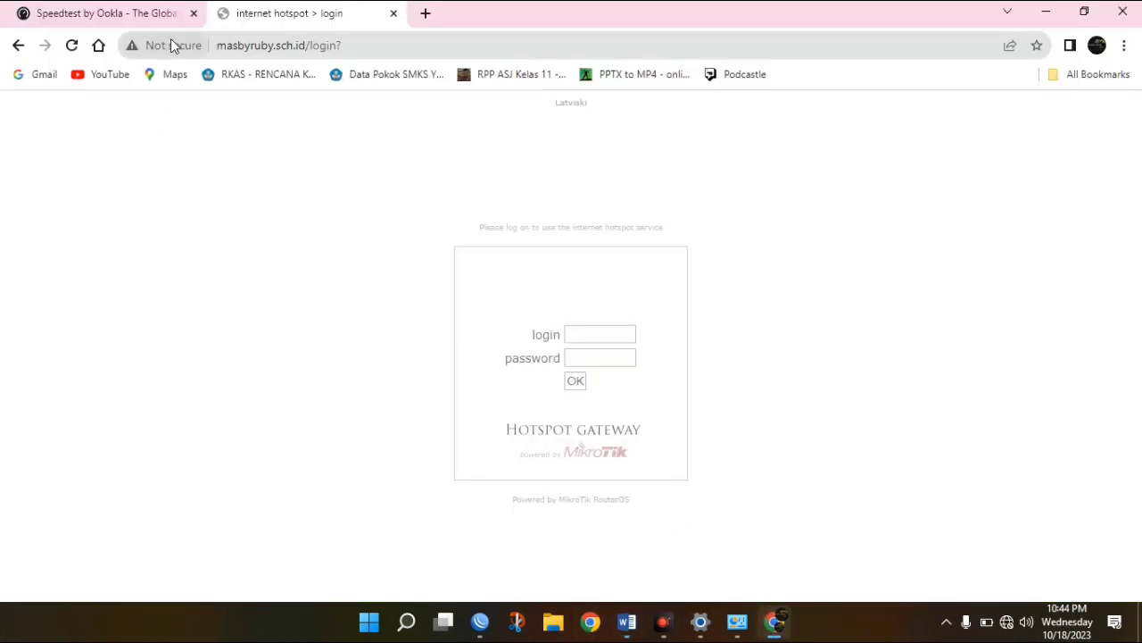
pyautogui.click(114, 12)
pyautogui.click(193, 13)
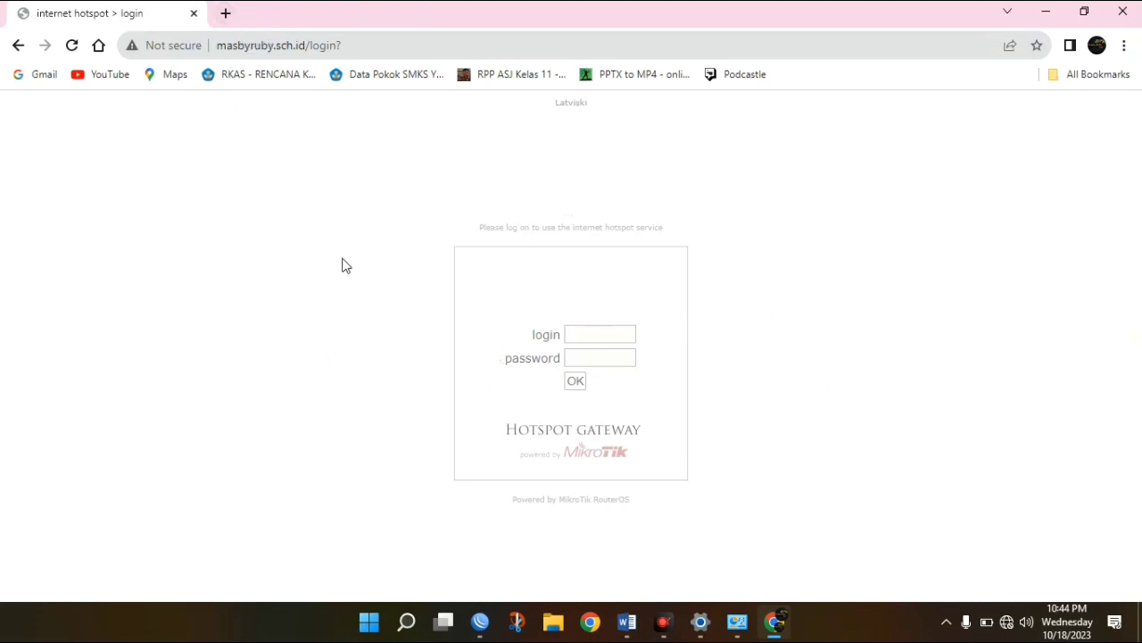
pyautogui.click(225, 12)
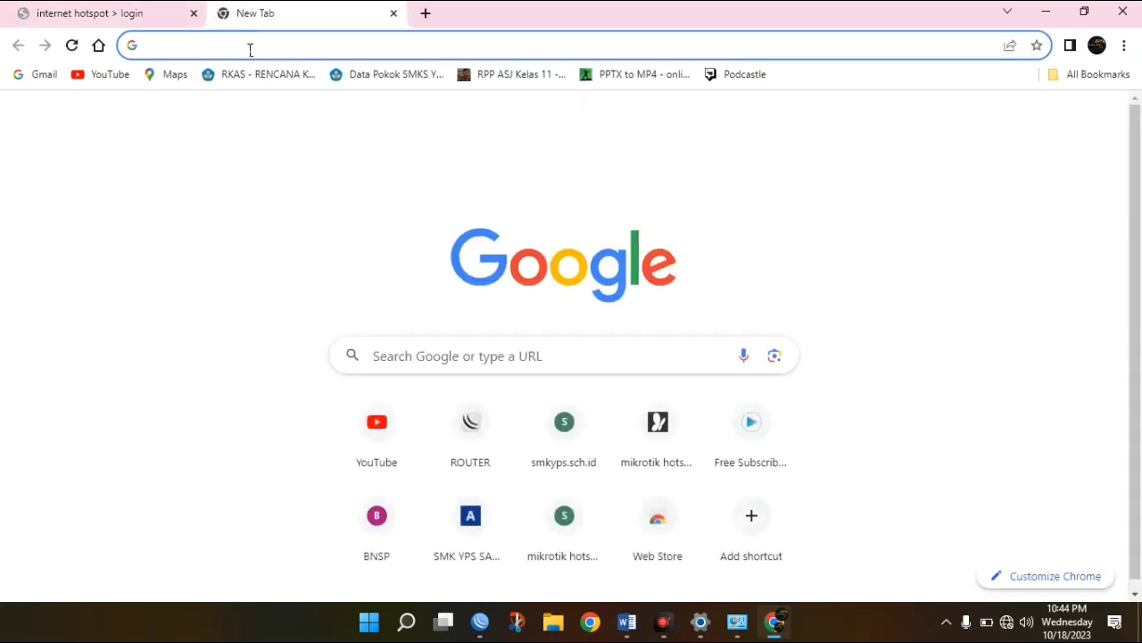
pyautogui.write('bsn')
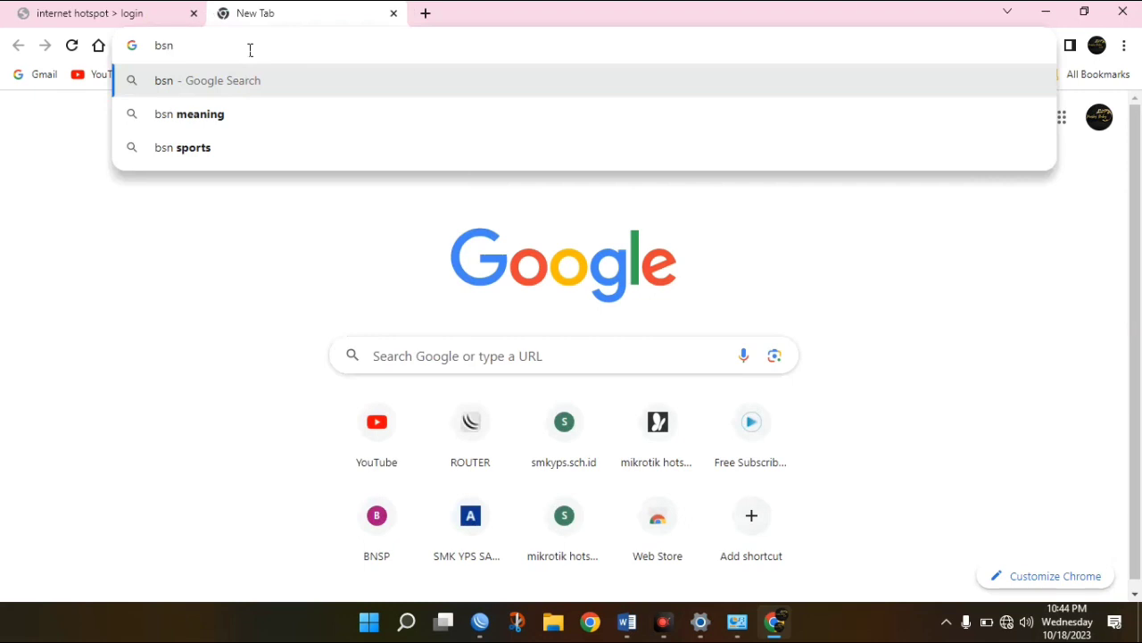
pyautogui.write('p.')
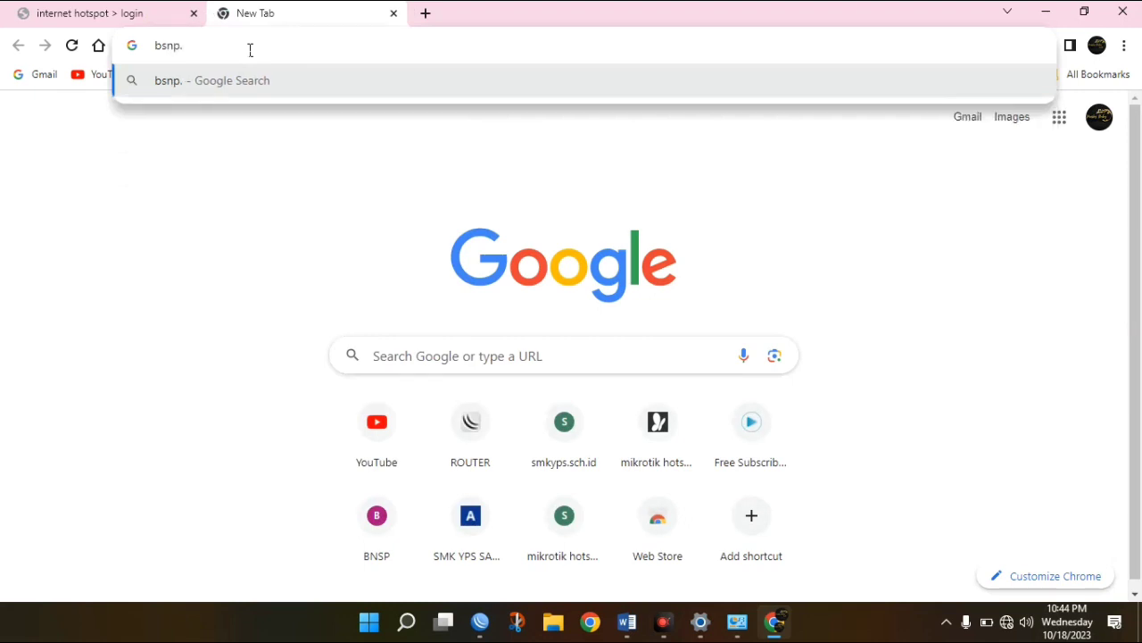
pyautogui.write('go.id')
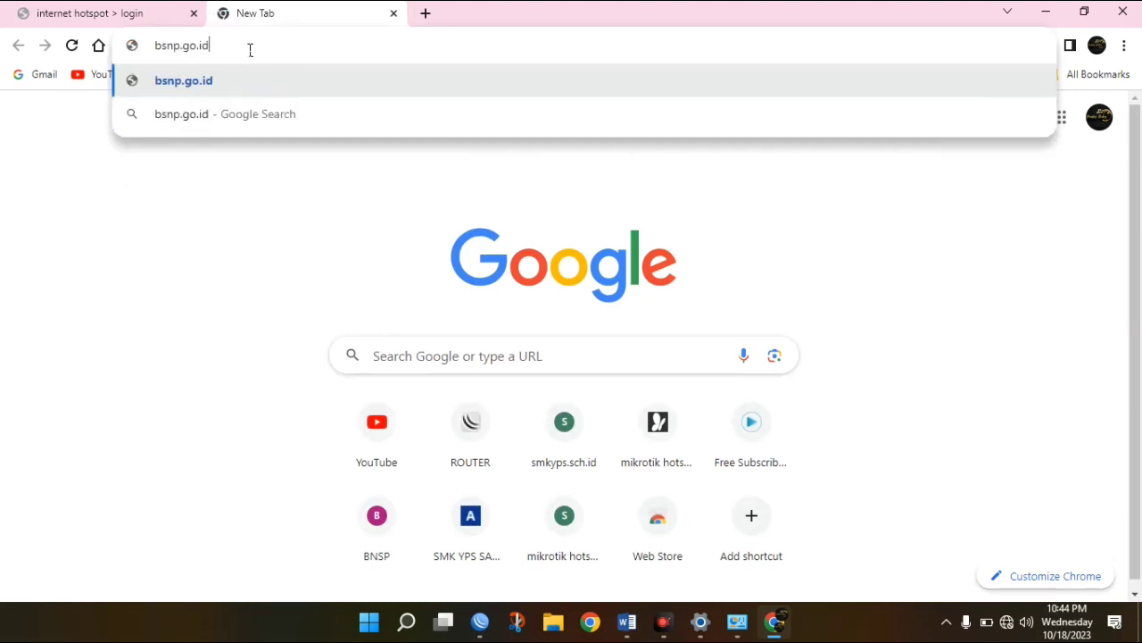
pyautogui.press('Return')
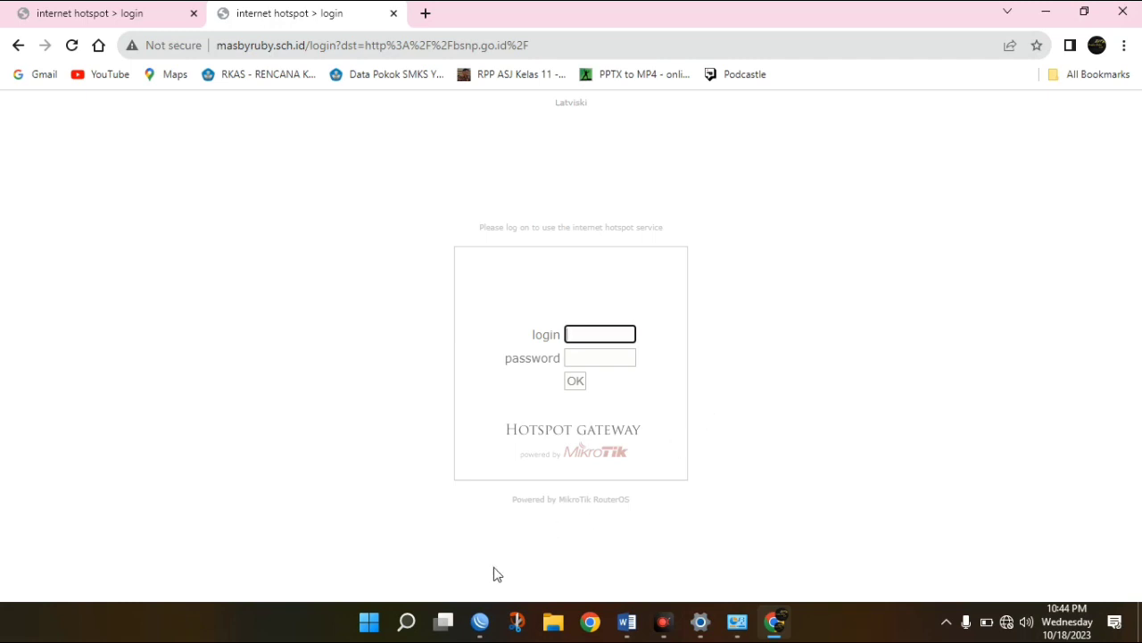
# Connect WinBox to the router at 192.168.20.1, maximise it, and expand the IP menu.
pyautogui.click(481, 622)
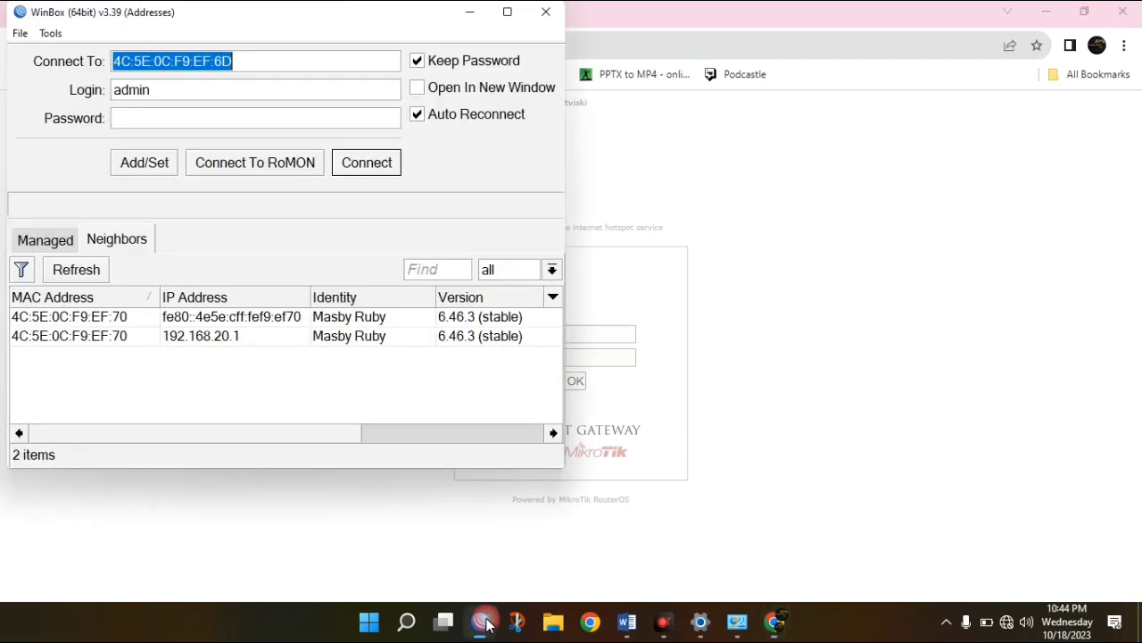
pyautogui.click(67, 337)
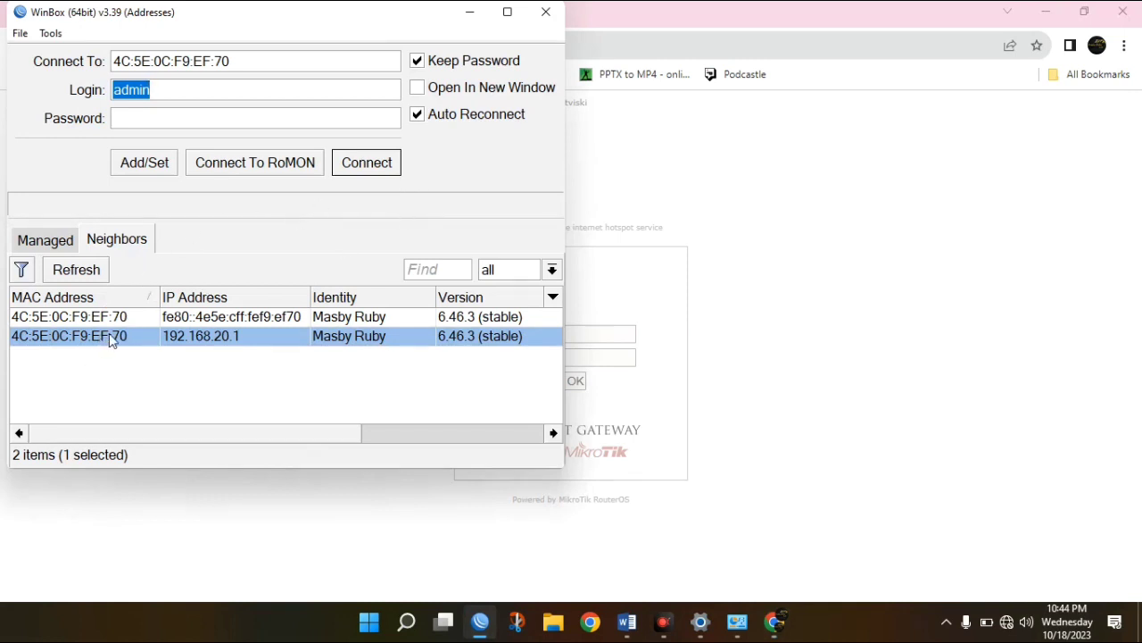
pyautogui.click(376, 169)
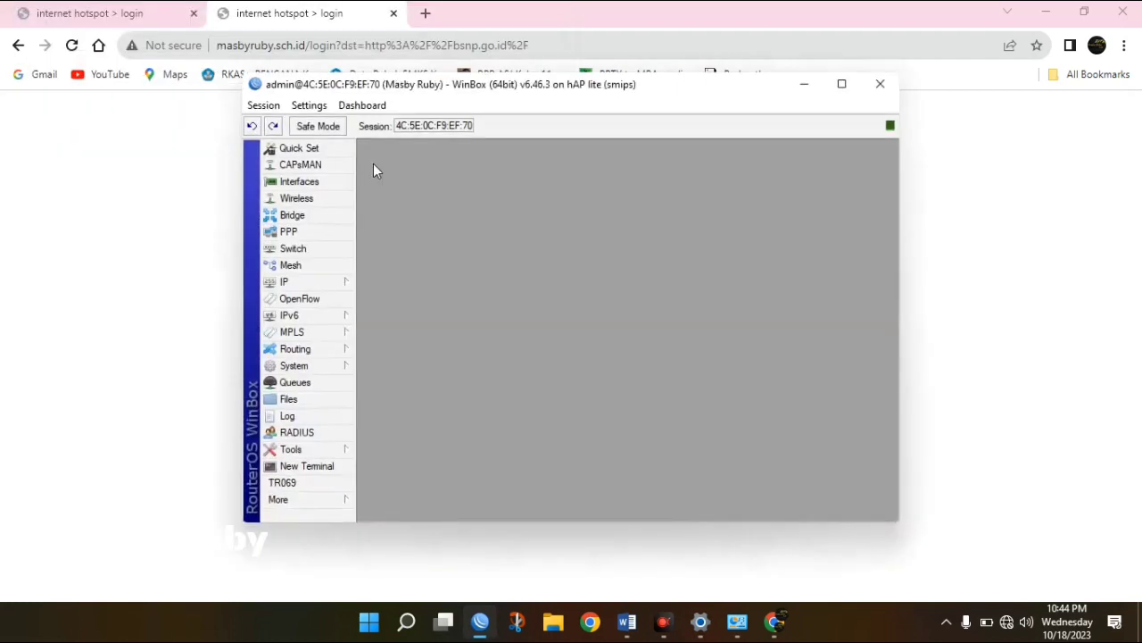
pyautogui.click(842, 84)
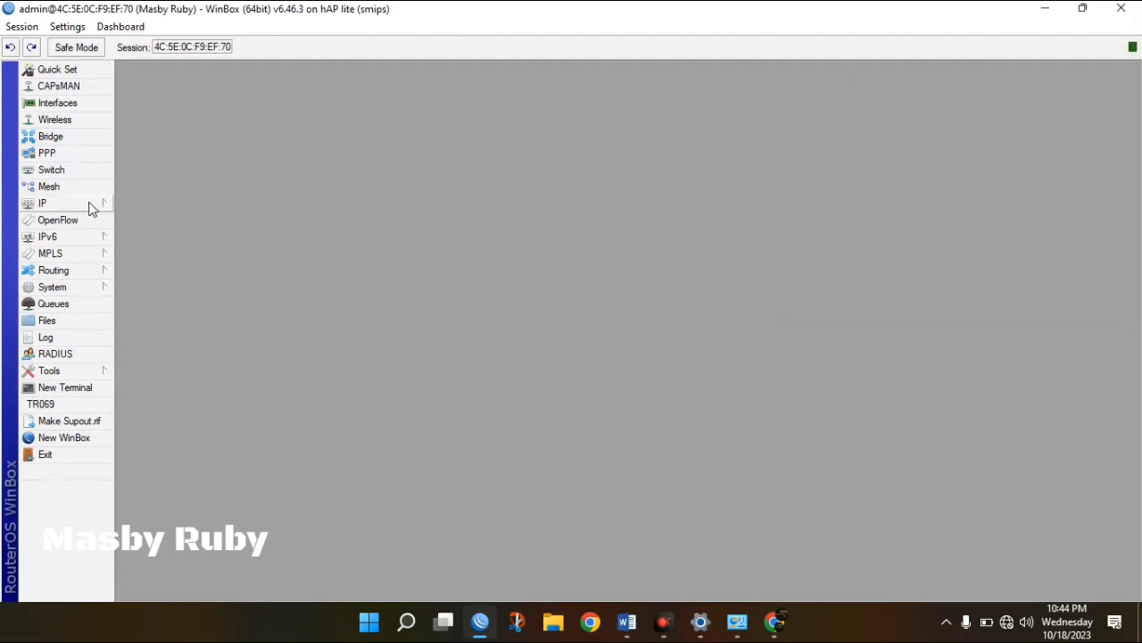
pyautogui.click(89, 207)
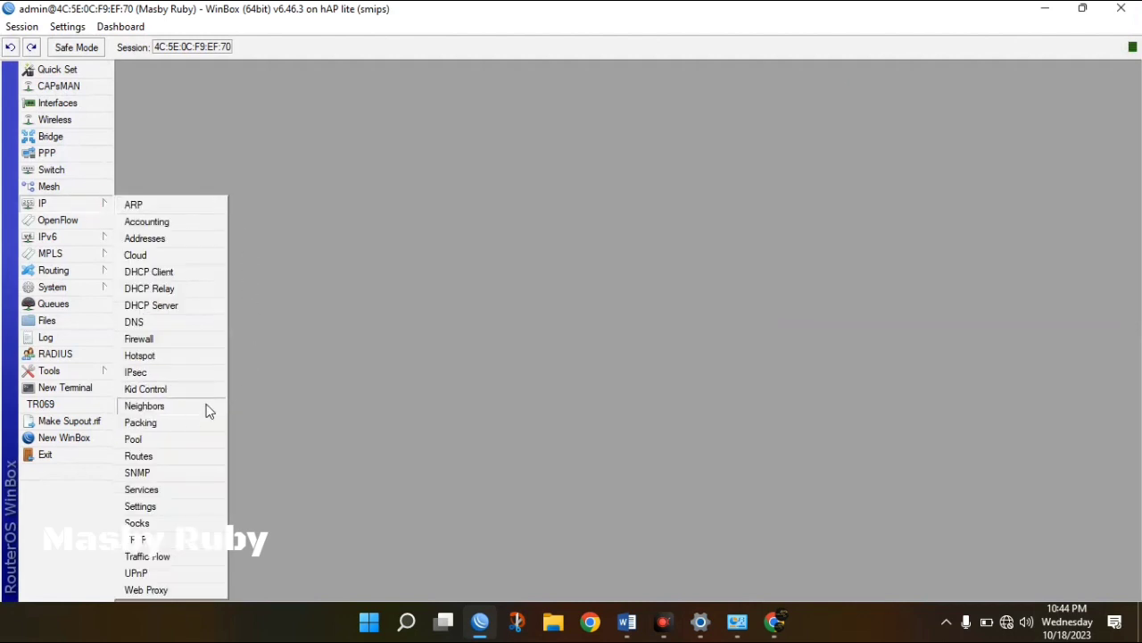
# Open IP > Hotspot, enlarge the window, and show the Walled Garden list.
pyautogui.click(167, 358)
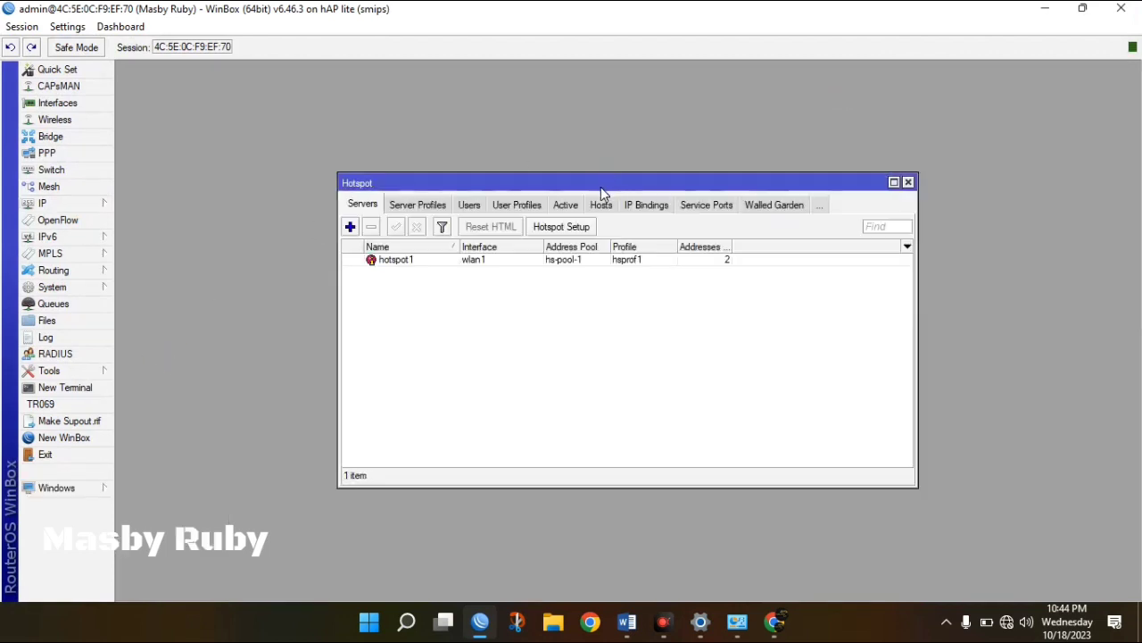
pyautogui.moveTo(601, 187); pyautogui.dragTo(482, 147)
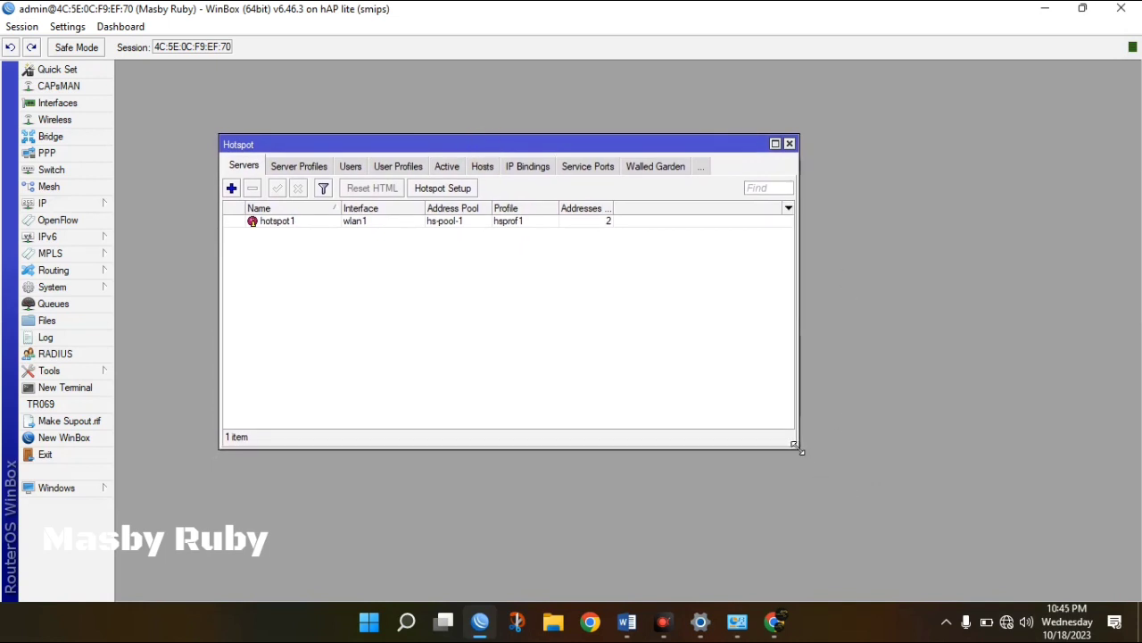
pyautogui.moveTo(800, 448); pyautogui.dragTo(959, 502)
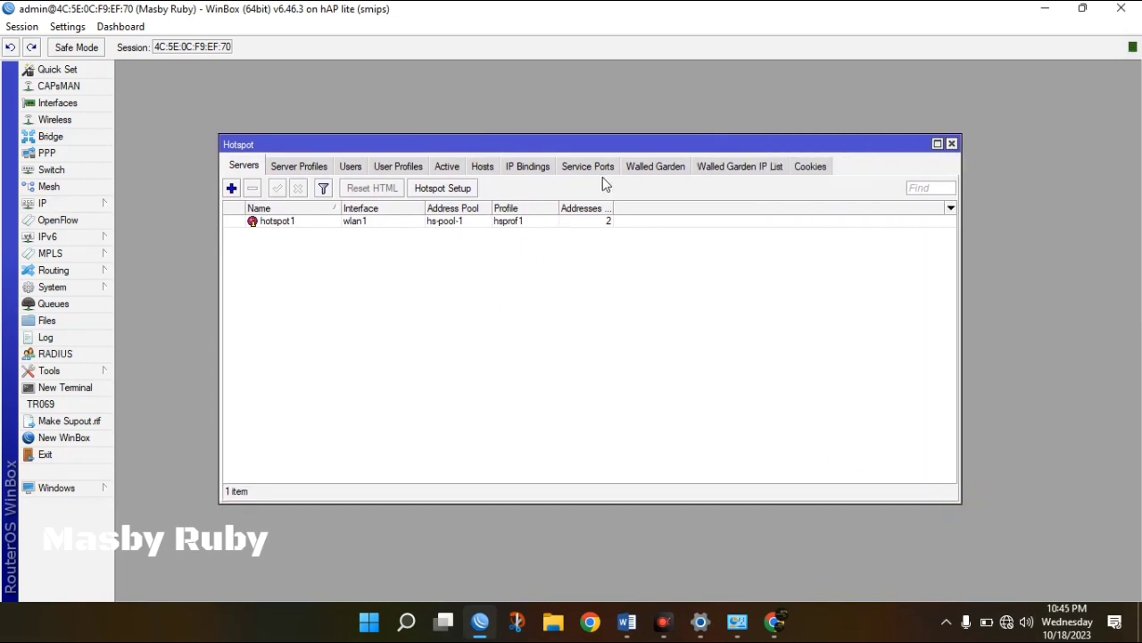
pyautogui.click(653, 170)
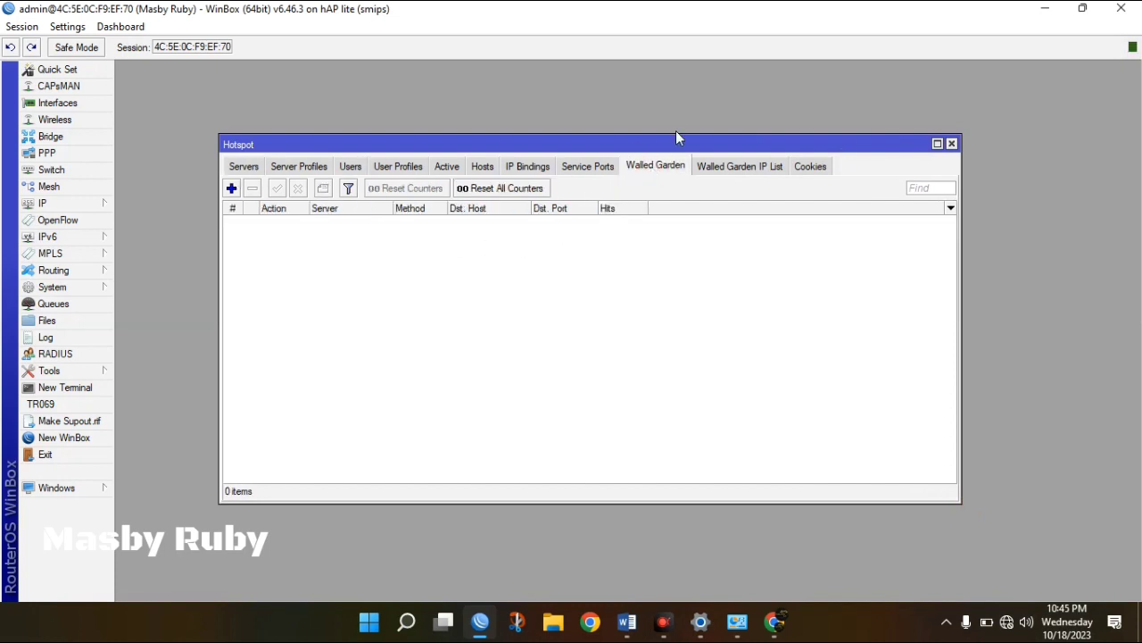
# Add a Walled Garden rule with Dst. Host bsnp.go.id, then reopen and re-apply it to confirm.
pyautogui.click(231, 188)
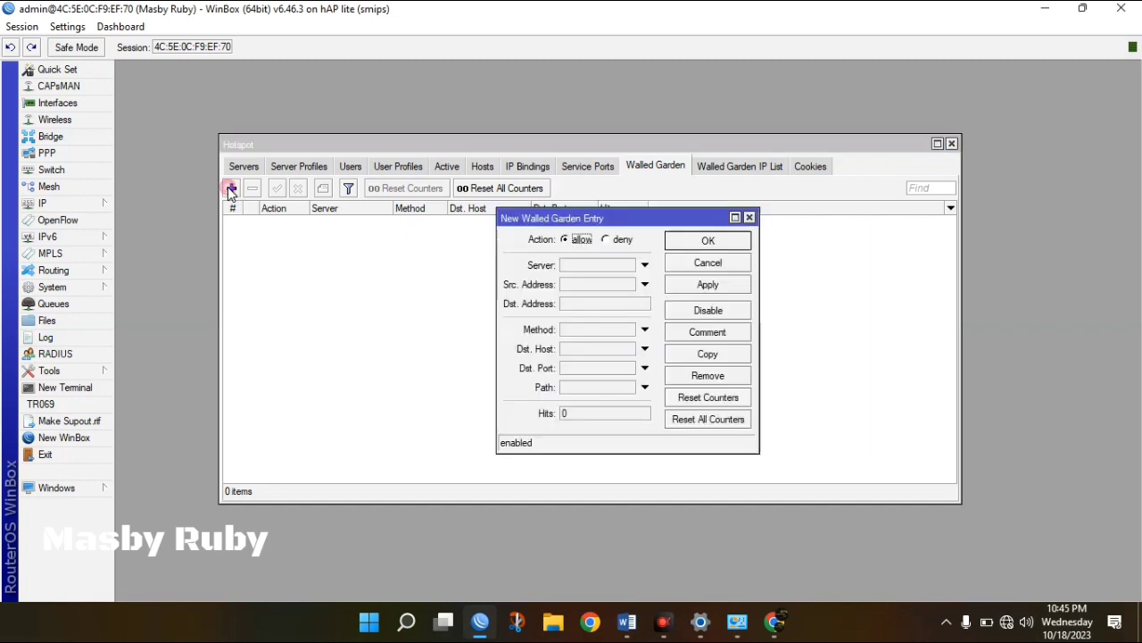
pyautogui.click(590, 348)
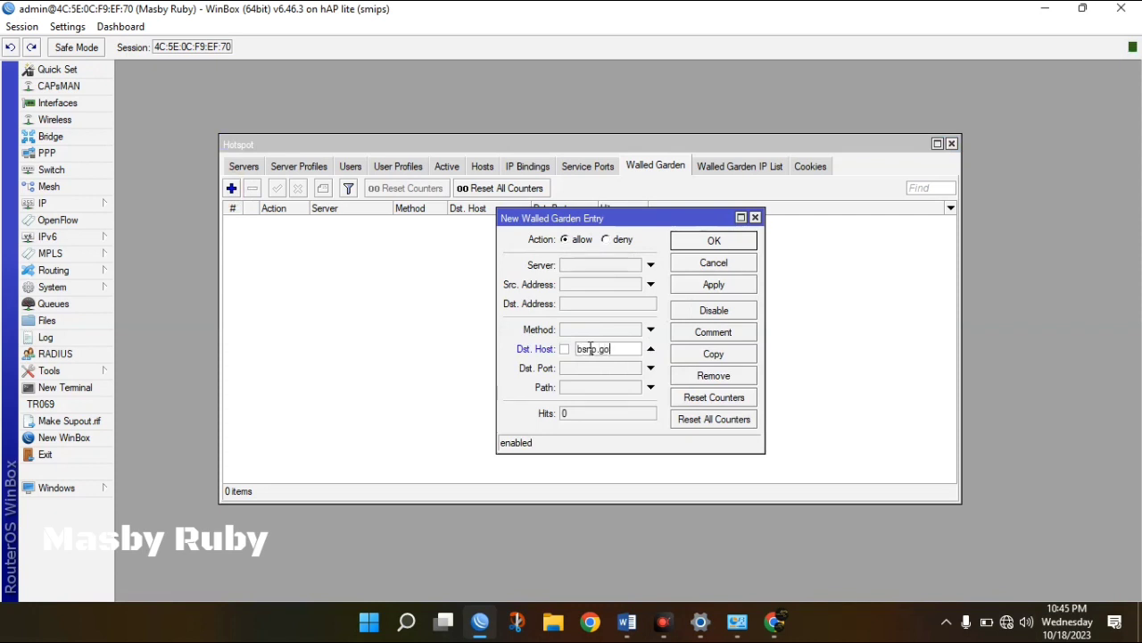
pyautogui.click(721, 284)
pyautogui.click(717, 241)
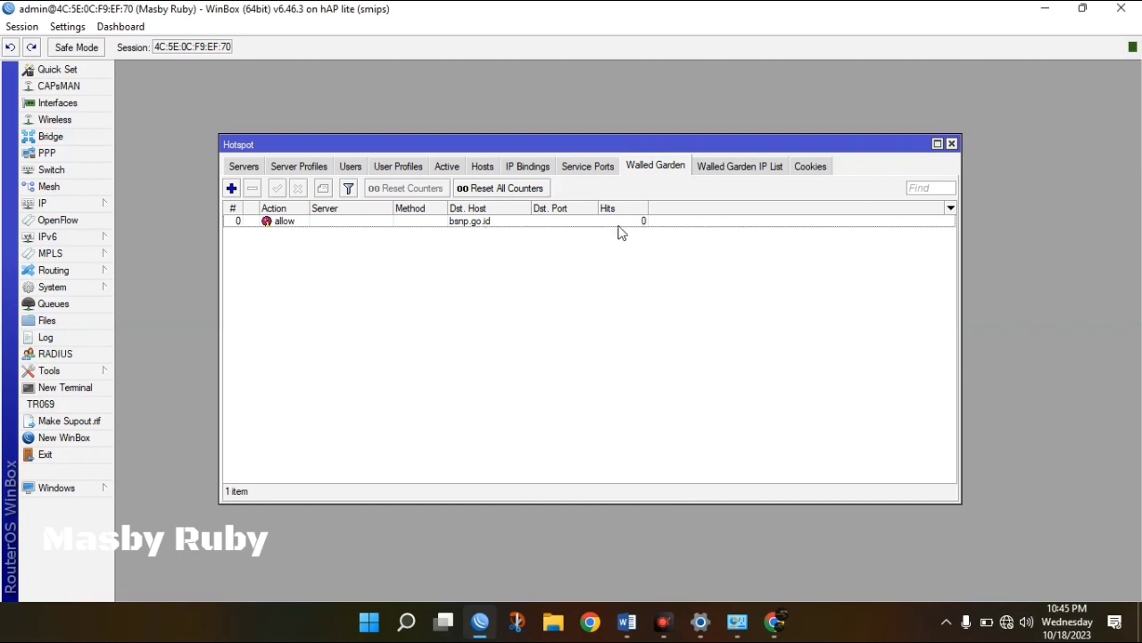
pyautogui.doubleClick(325, 223)
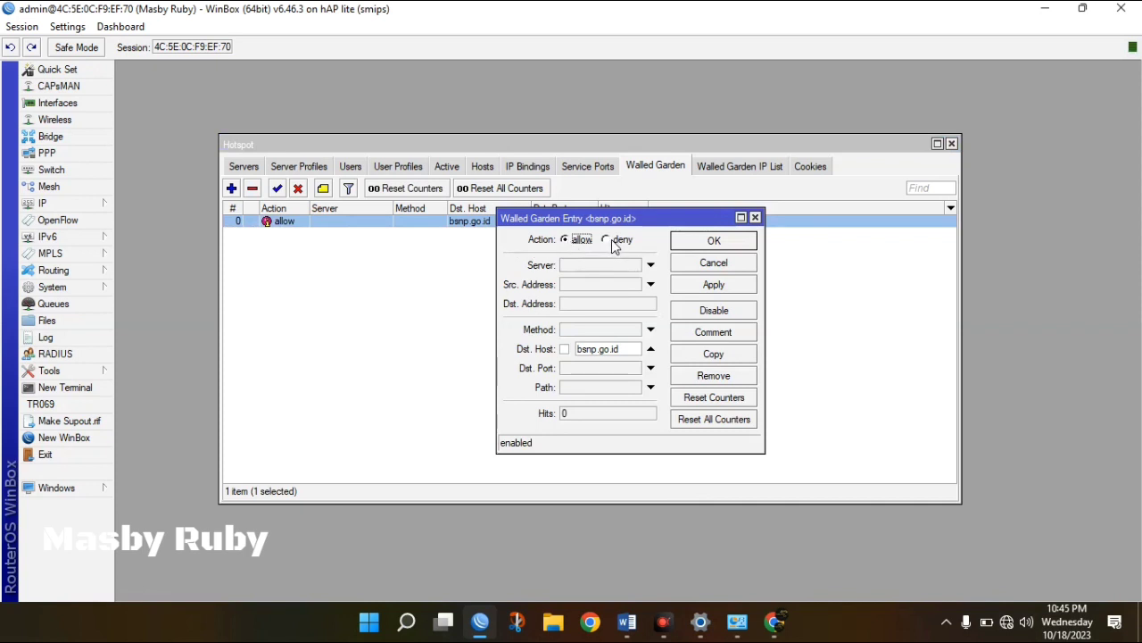
pyautogui.click(709, 285)
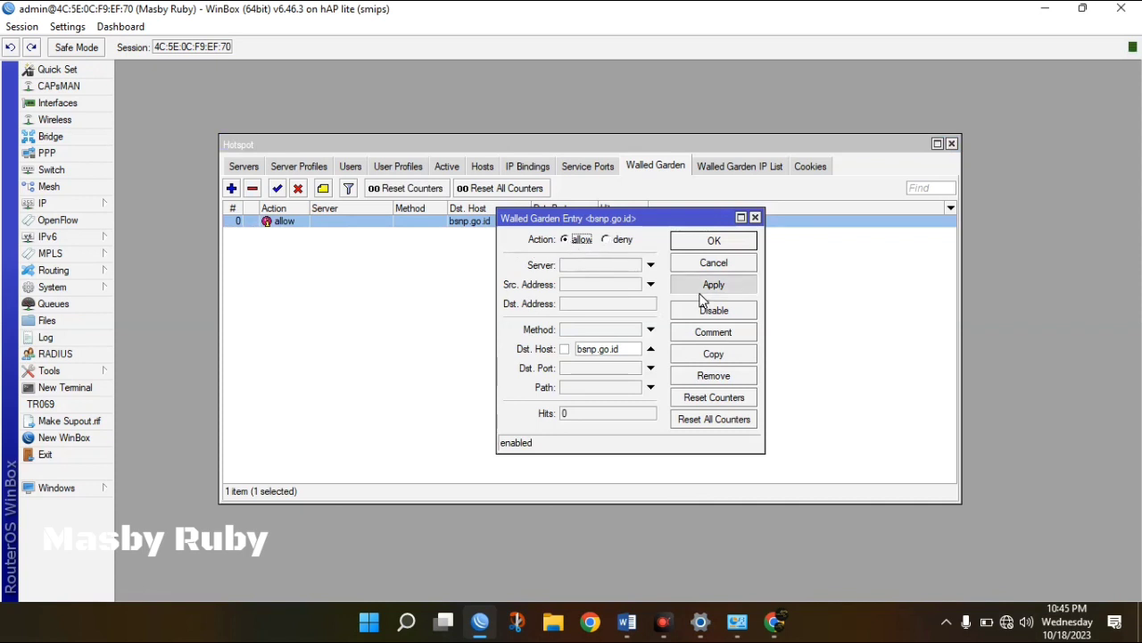
pyautogui.click(714, 243)
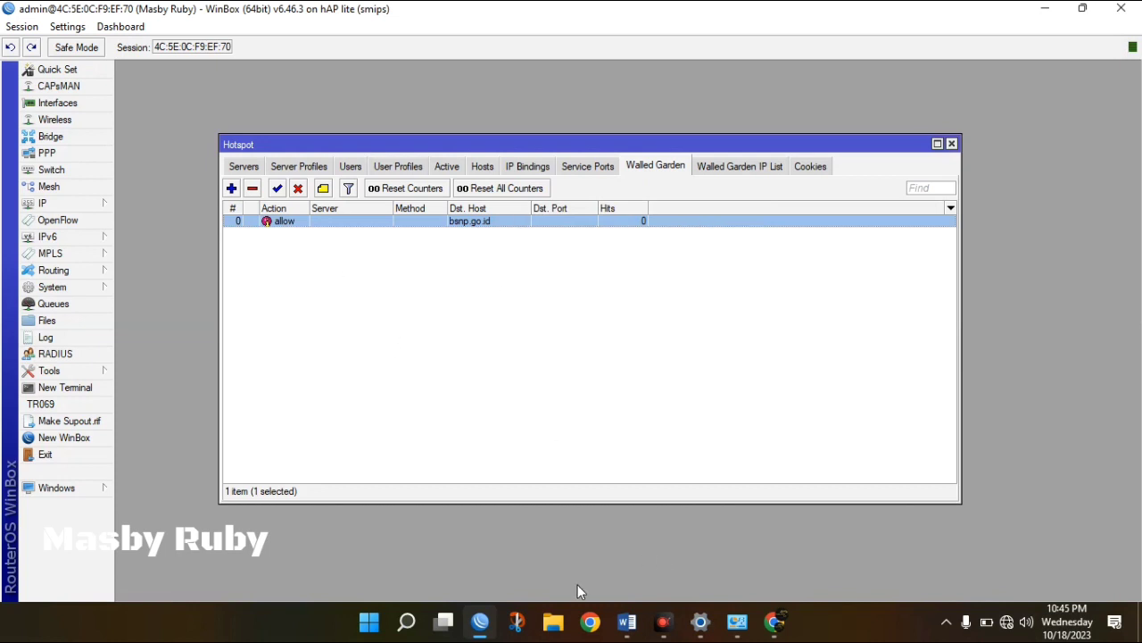
# Load bsnp.go.id in Chrome to test whether it bypasses the hotspot login, then return to WinBox.
pyautogui.click(775, 622)
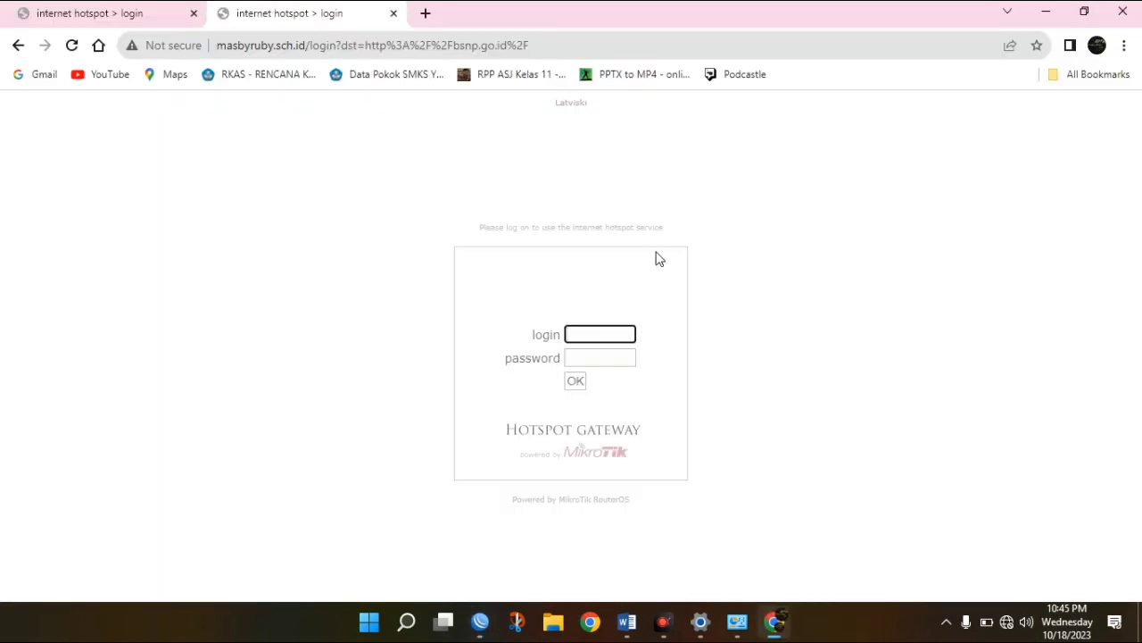
pyautogui.click(485, 44)
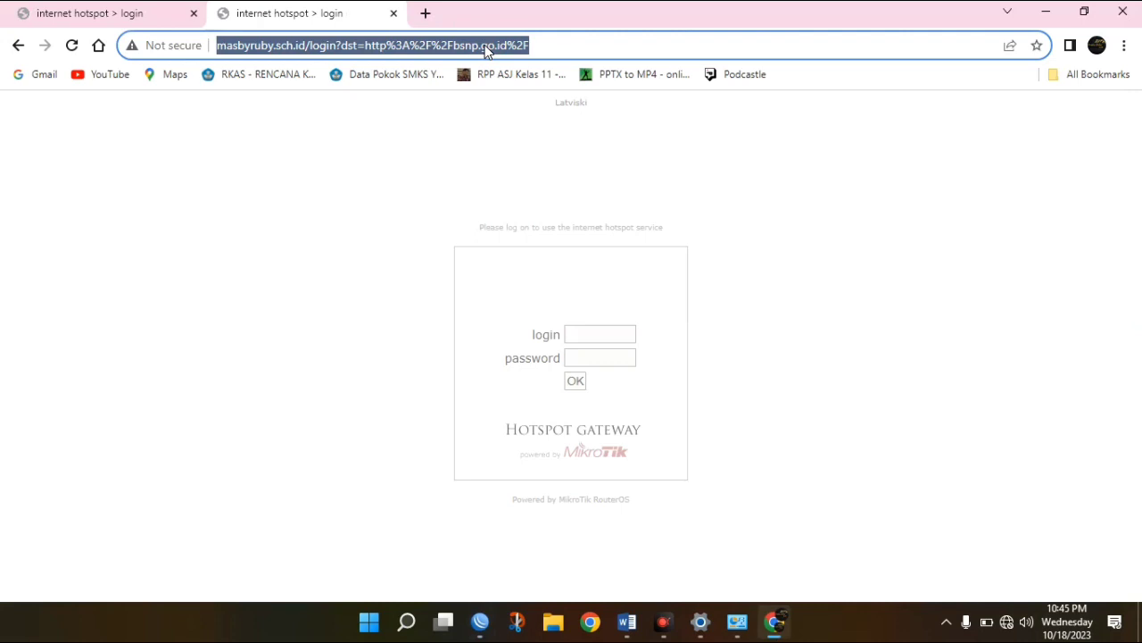
pyautogui.write('bs')
pyautogui.press('End')
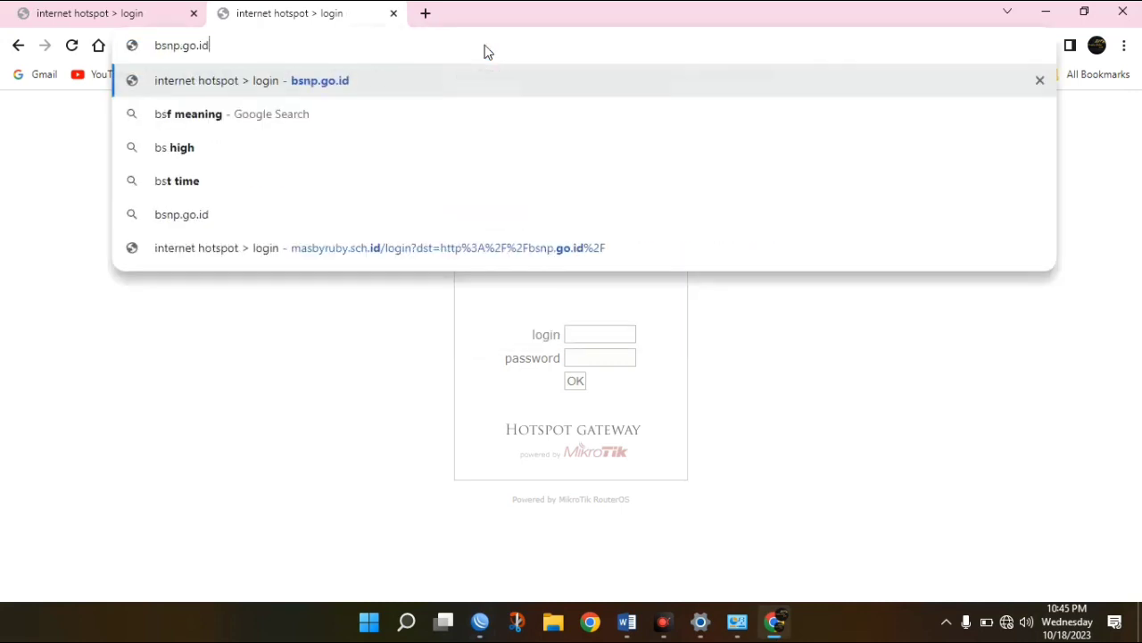
pyautogui.press('Return')
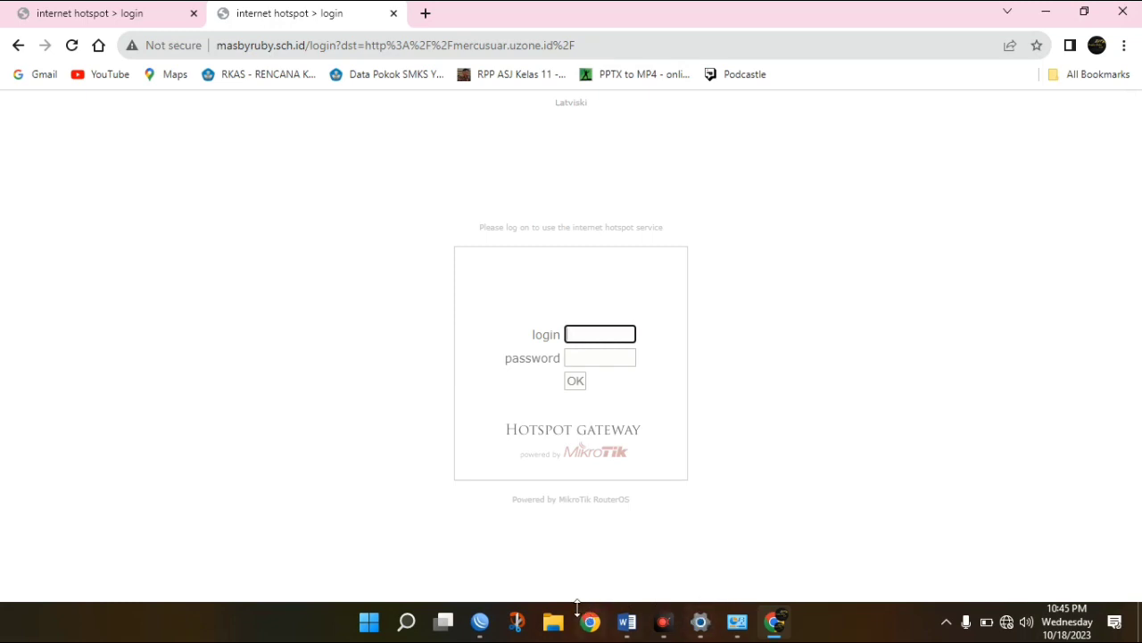
pyautogui.click(473, 623)
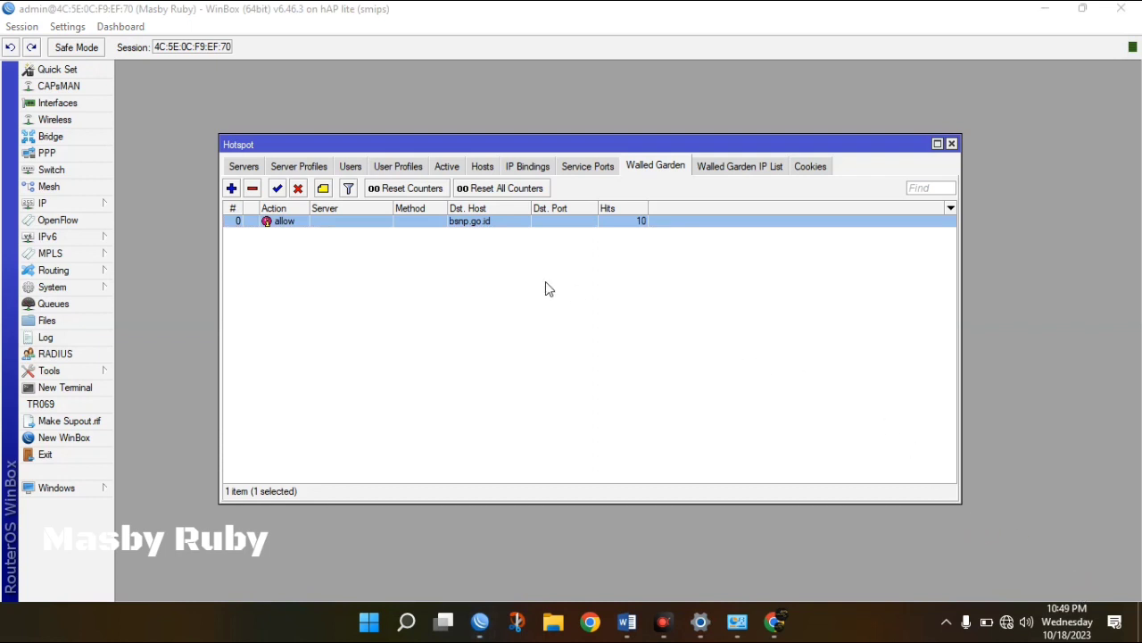
# Change the Walled Garden rule's Dst. Host from bsnp.go.id to *bnsp.go.id, then start a new Chrome tab.
pyautogui.click(501, 229)
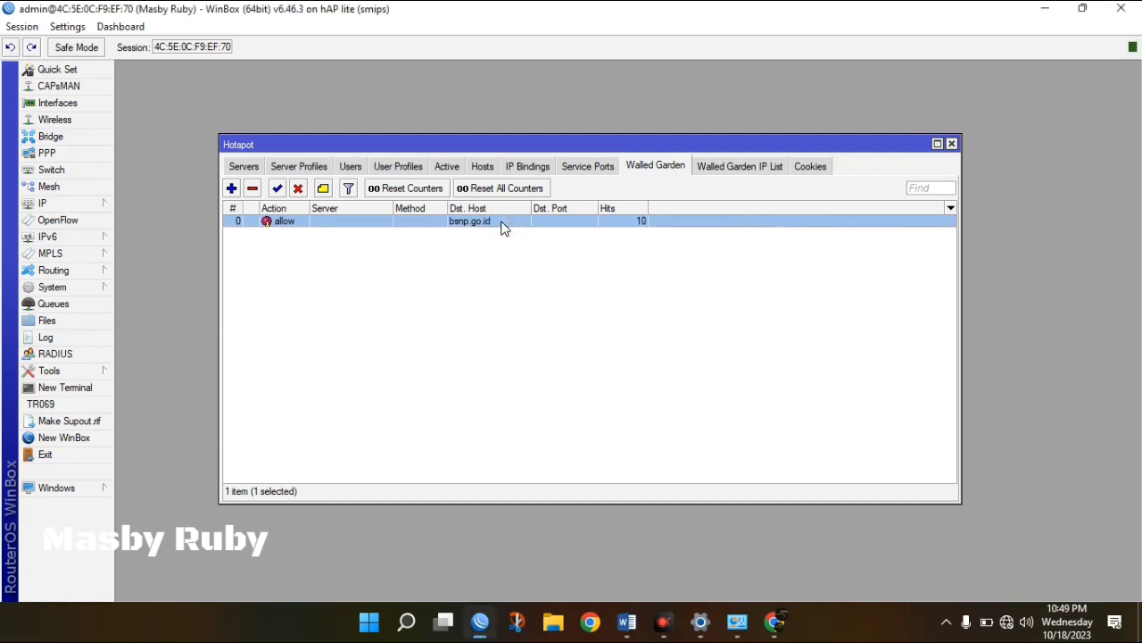
pyautogui.doubleClick(502, 229)
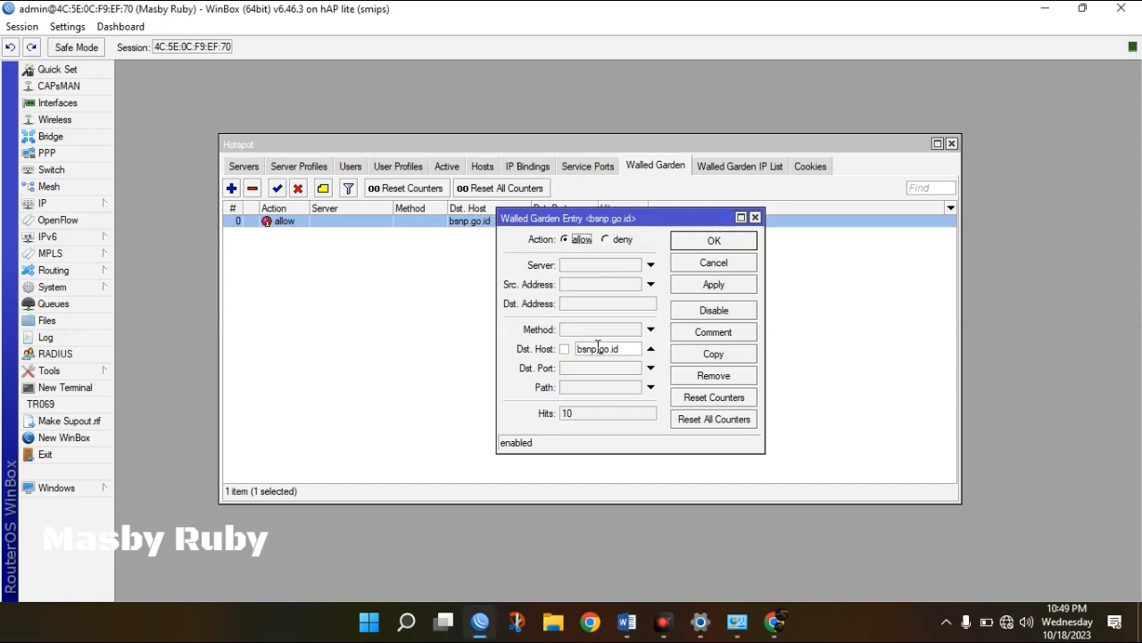
pyautogui.moveTo(598, 348); pyautogui.dragTo(563, 355)
pyautogui.write('bnsp')
pyautogui.write('*')
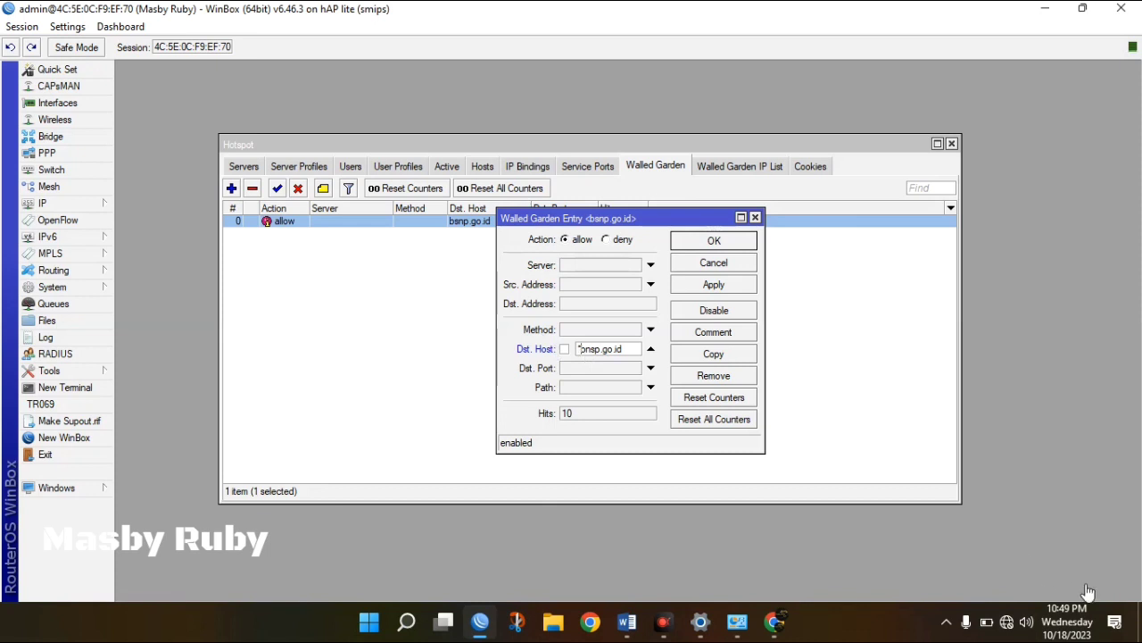
pyautogui.click(1088, 592)
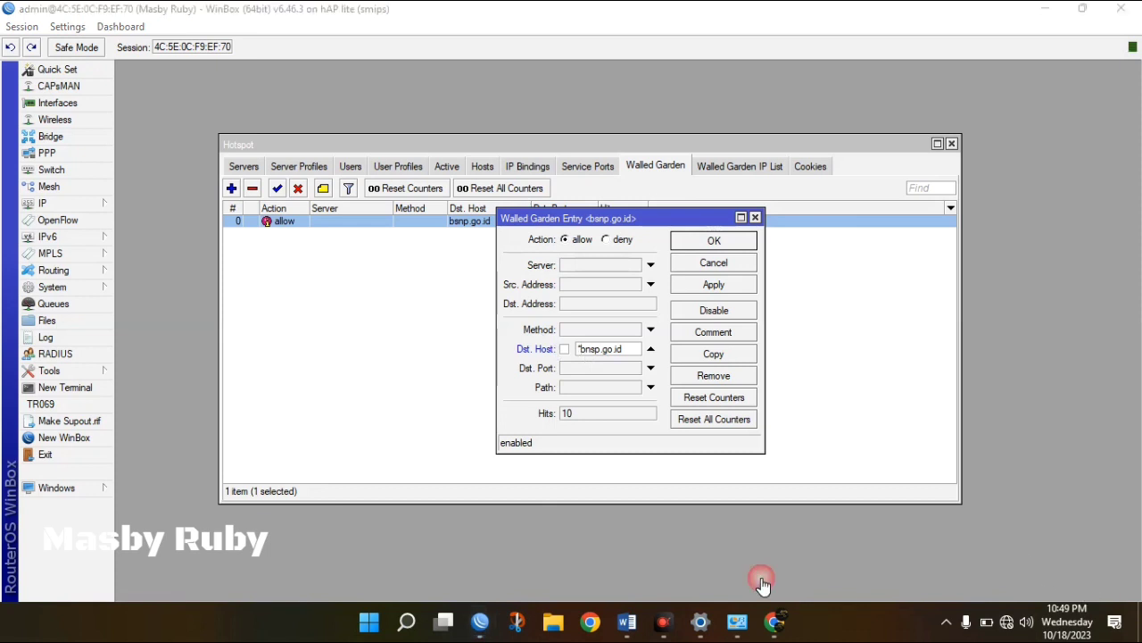
pyautogui.click(588, 347)
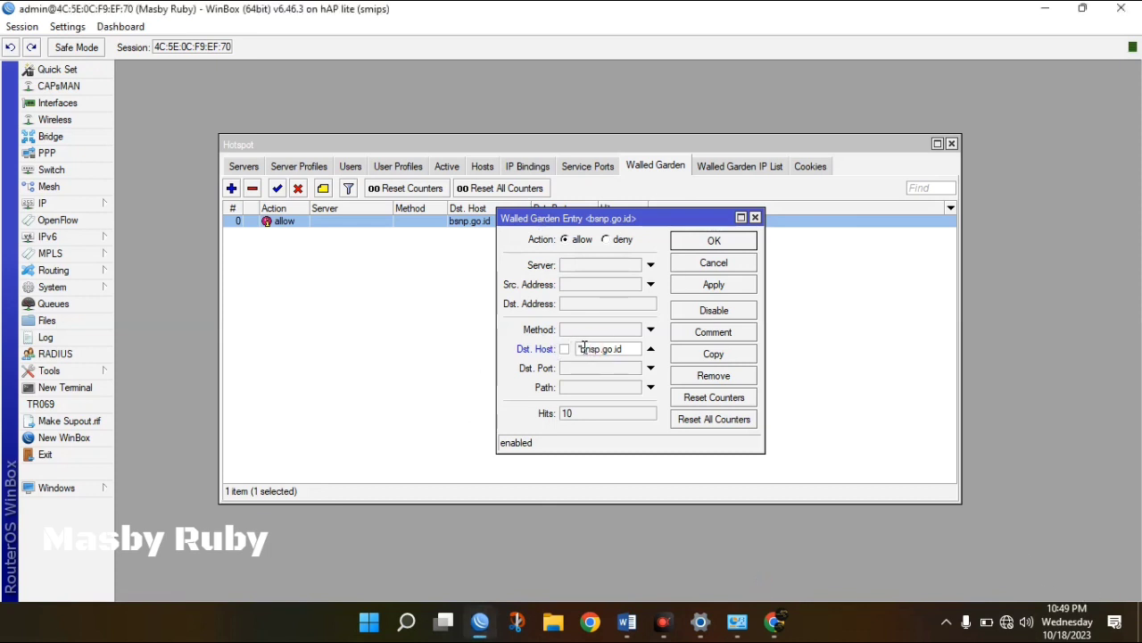
pyautogui.click(583, 348)
pyautogui.click(708, 282)
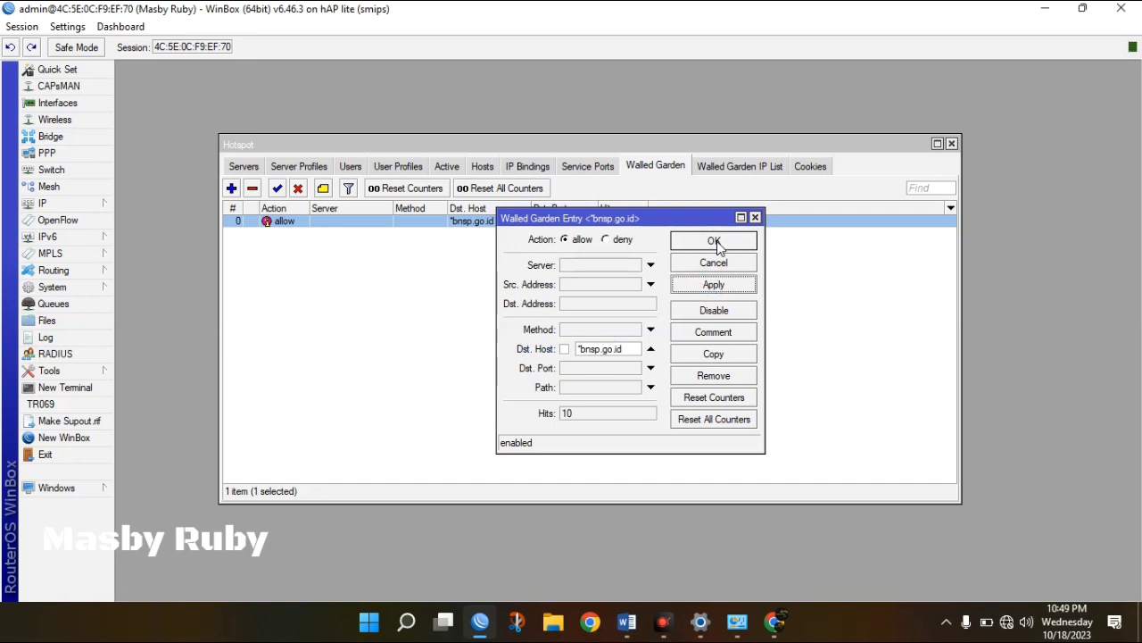
pyautogui.click(714, 241)
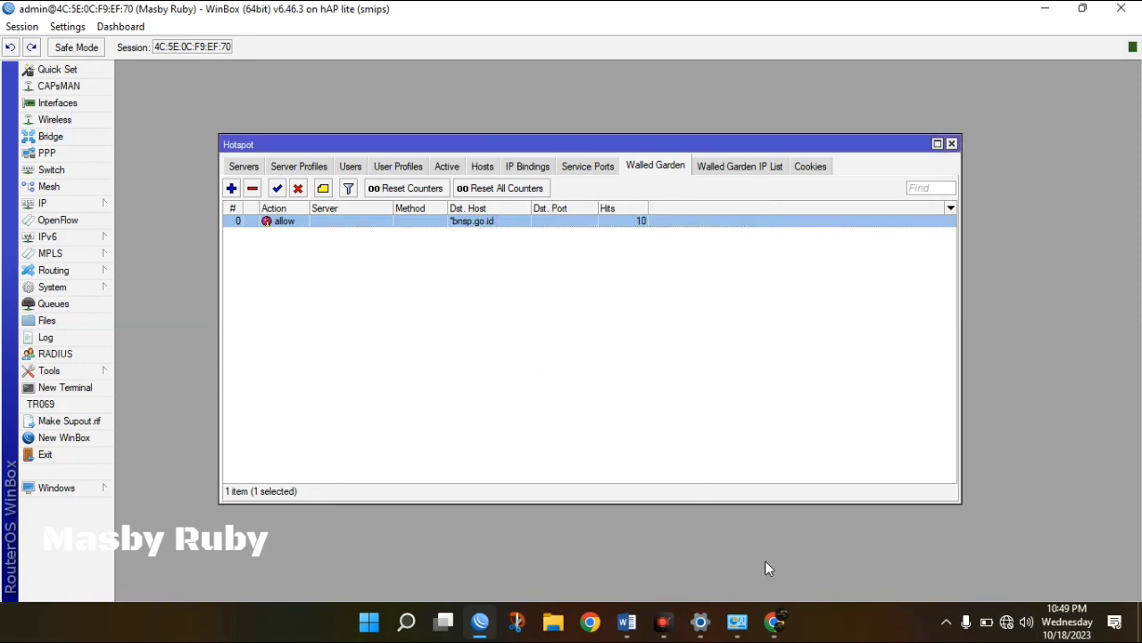
pyautogui.click(775, 634)
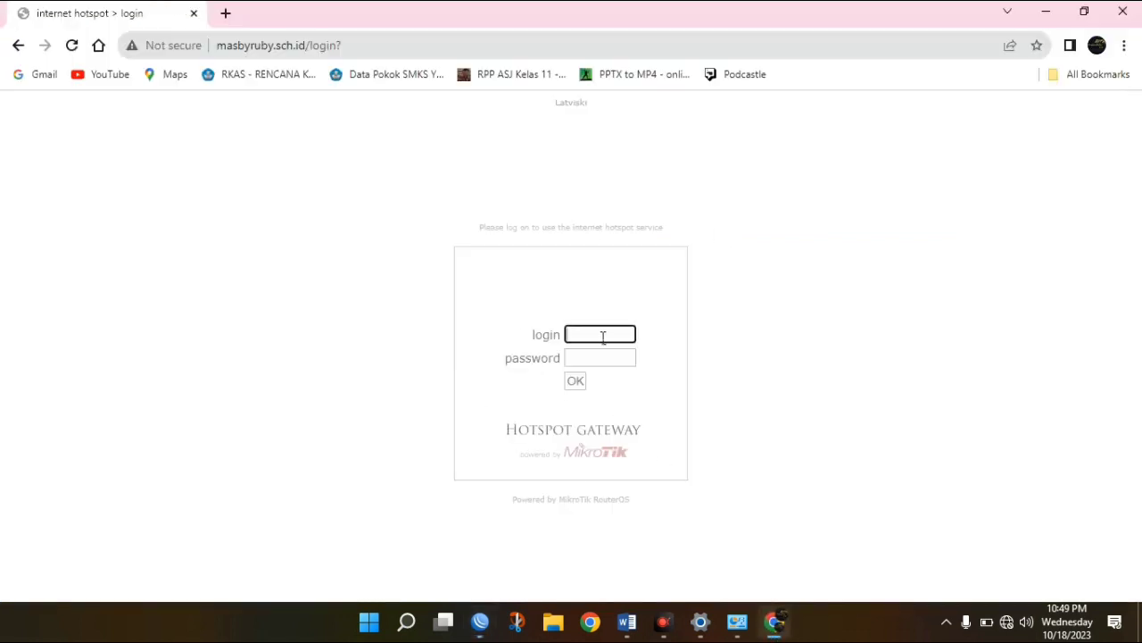
pyautogui.click(225, 14)
# Load bnsp.go.id in the new tab and compare it with the hotspot login tab.
pyautogui.write('b')
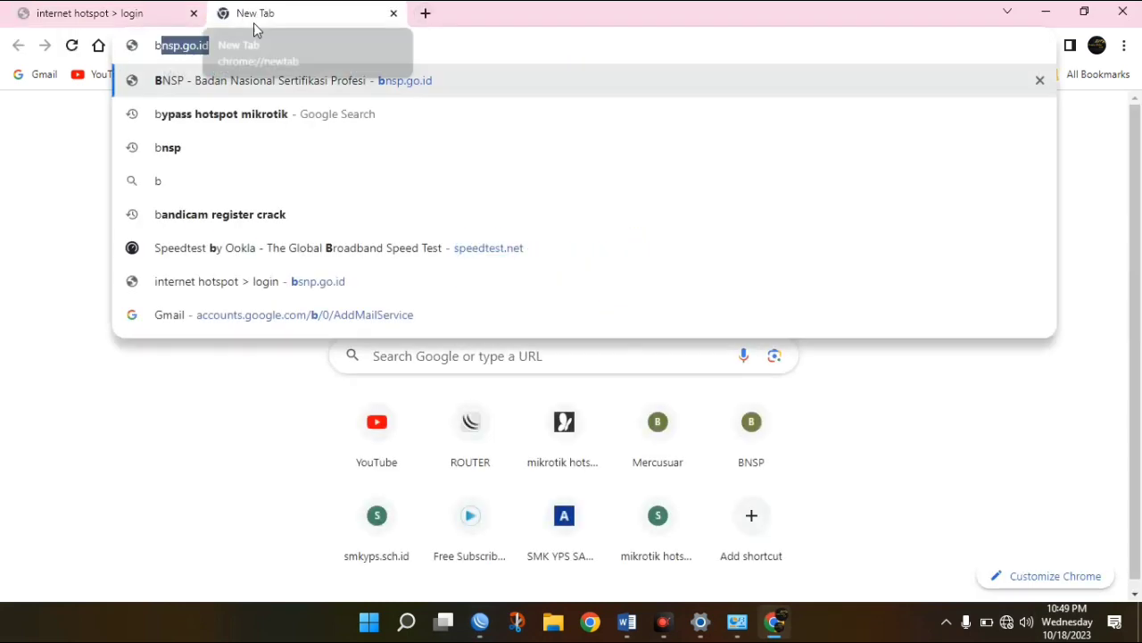
pyautogui.write('nsp.go.id')
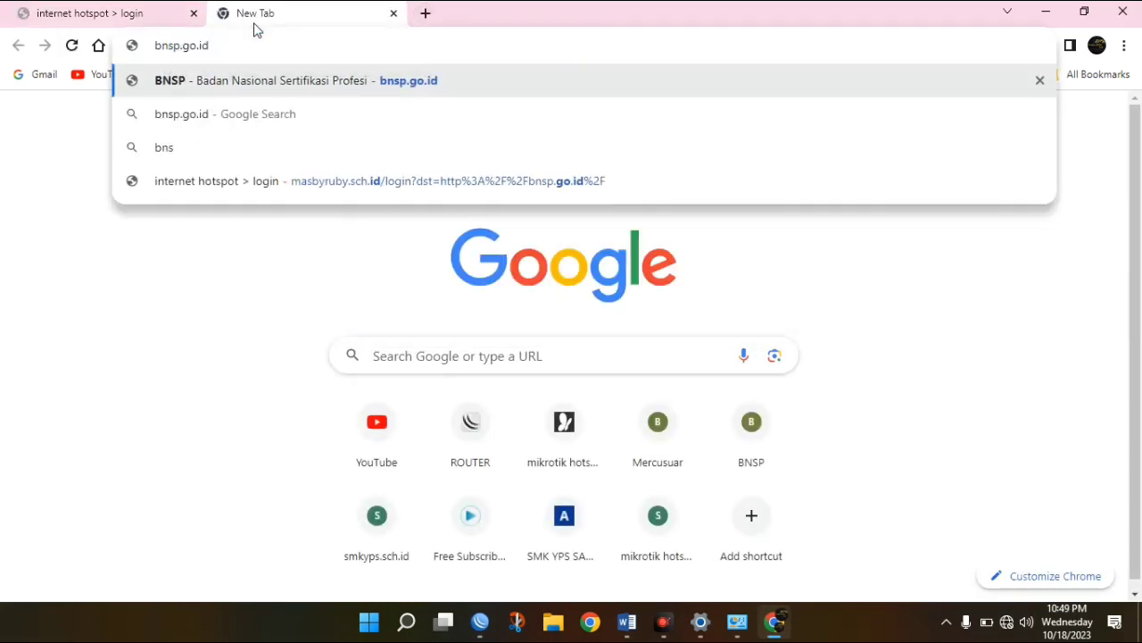
pyautogui.press('Return')
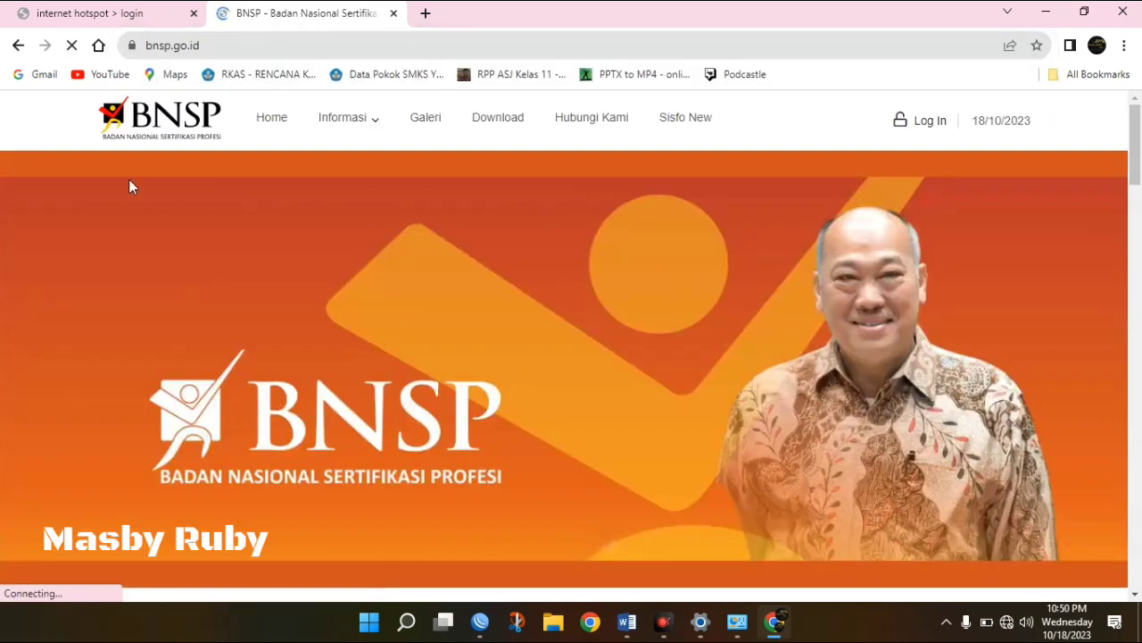
pyautogui.click(127, 12)
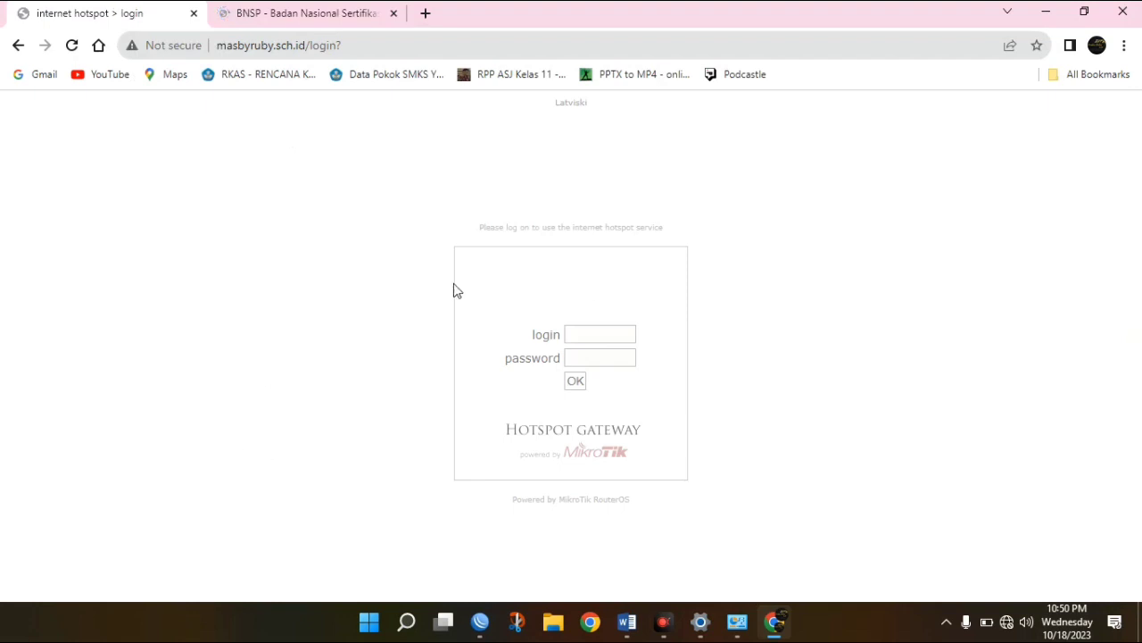
pyautogui.click(318, 14)
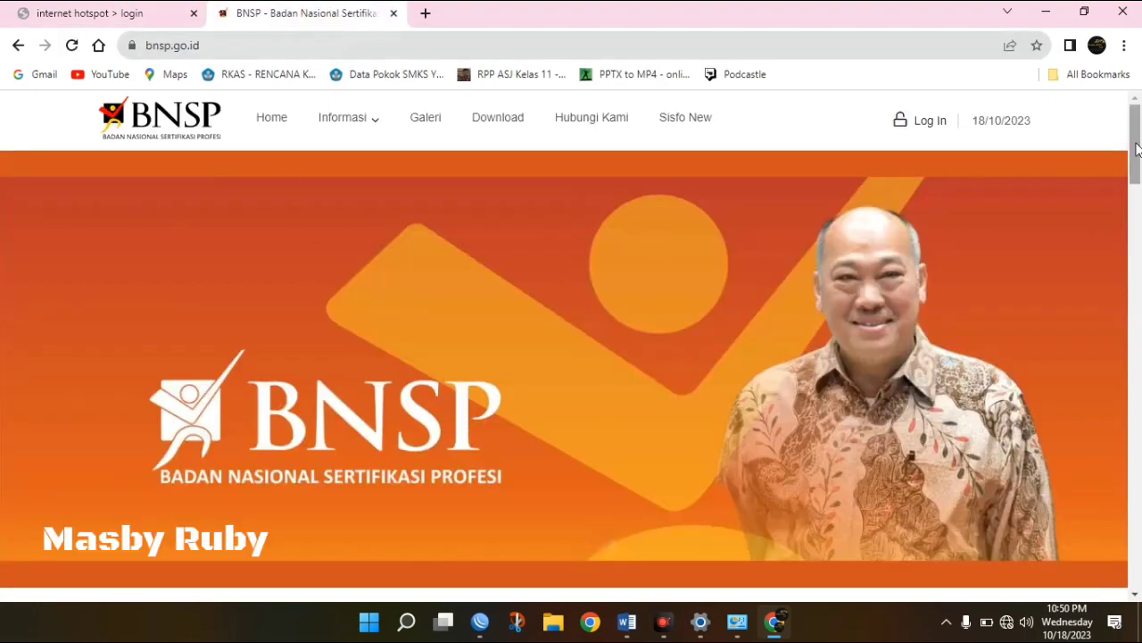
# Browse to the BNSP Berita news page, then back to the BNSP homepage.
pyautogui.moveTo(1136, 149)
pyautogui.mouseDown()
pyautogui.moveTo(1139, 354)
pyautogui.moveTo(1134, 137)
pyautogui.mouseUp()
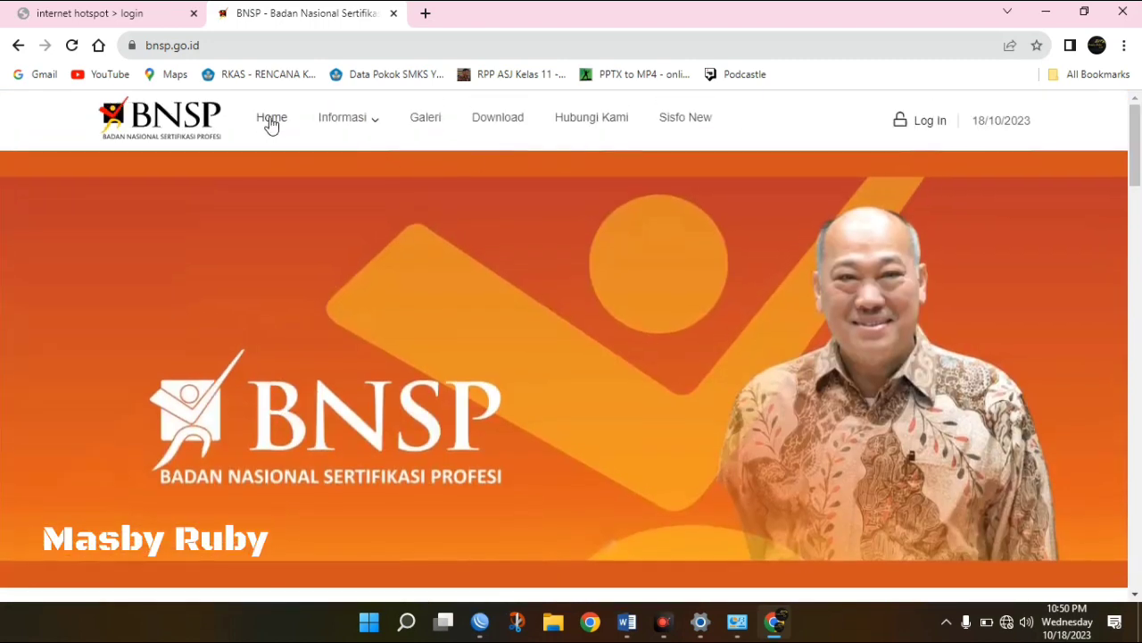
pyautogui.moveTo(369, 127)
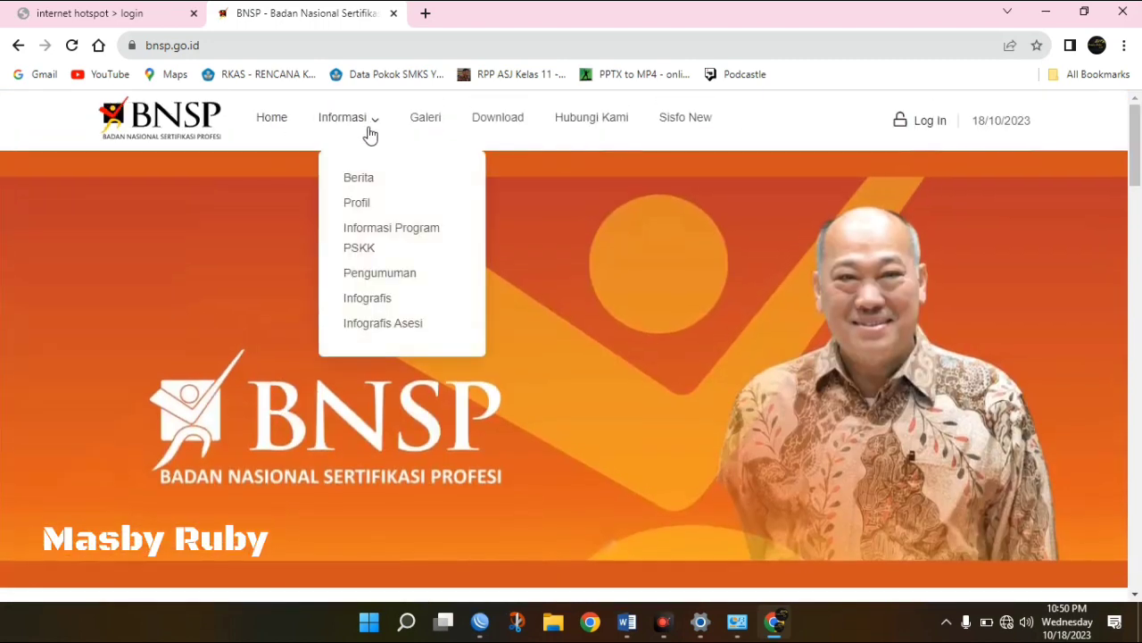
pyautogui.click(369, 177)
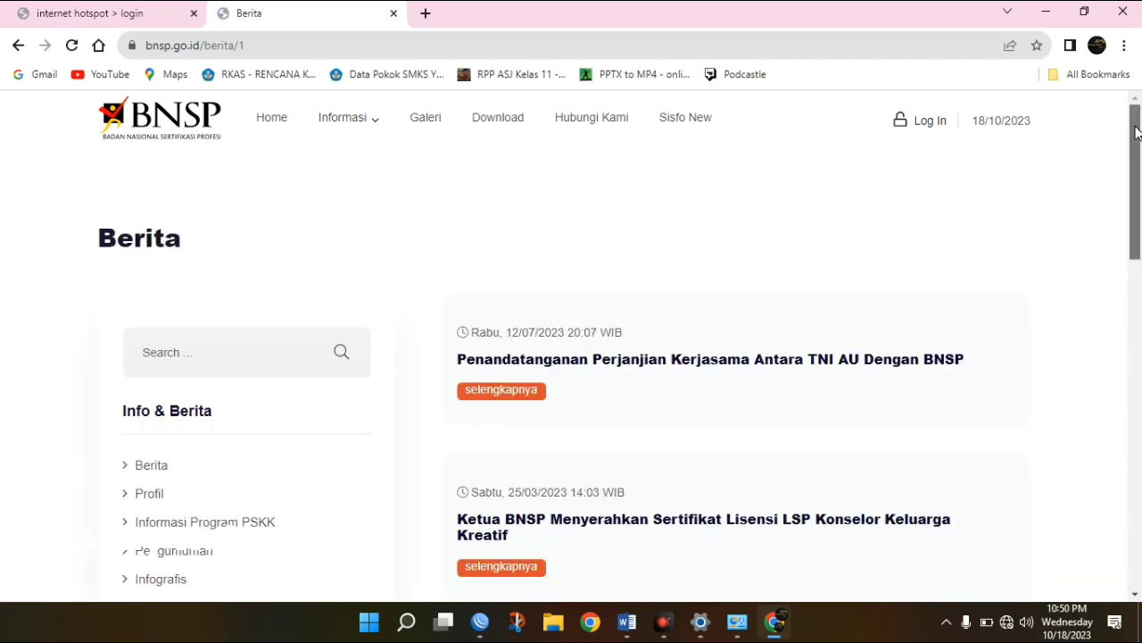
pyautogui.moveTo(1137, 109)
pyautogui.mouseDown()
pyautogui.moveTo(1137, 166)
pyautogui.moveTo(1137, 109)
pyautogui.mouseUp()
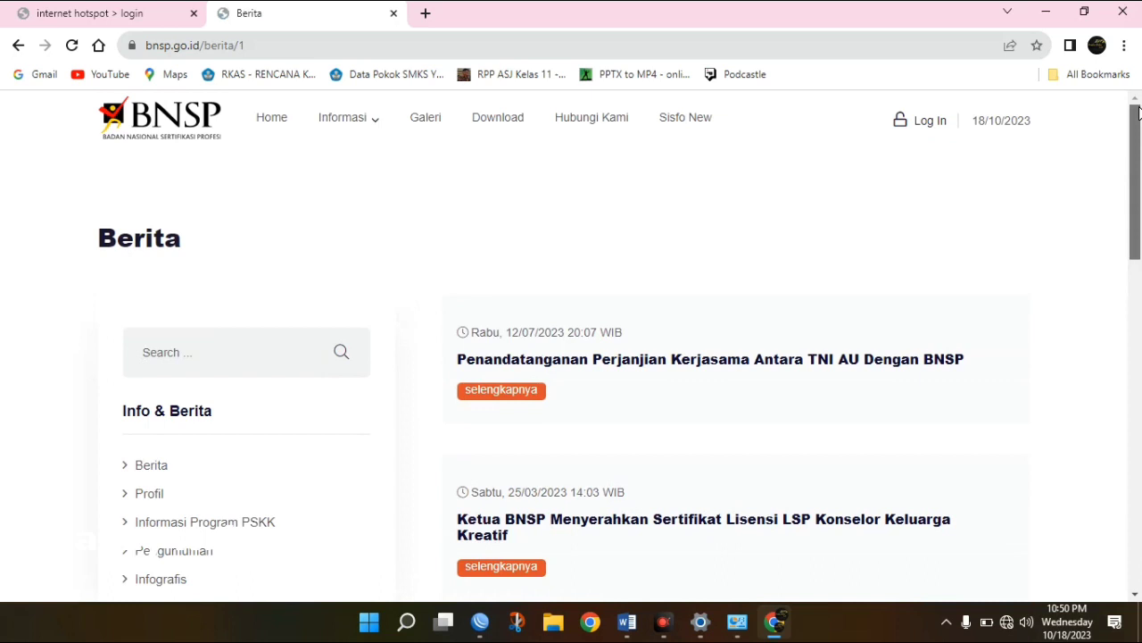
pyautogui.click(273, 121)
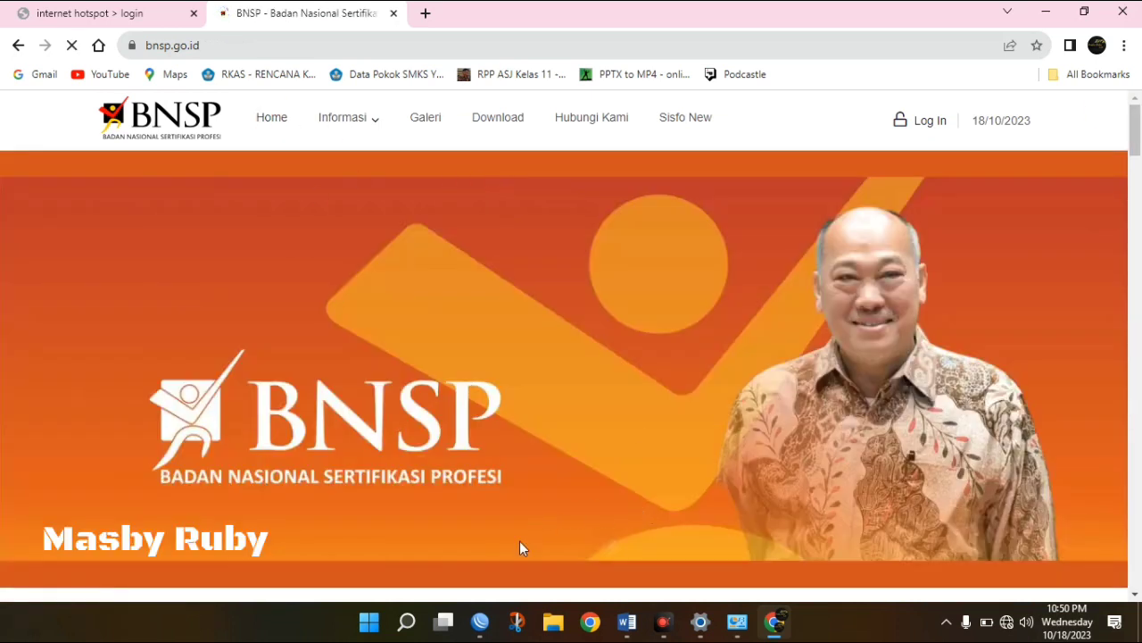
# Read task 13 in the Word task list, then return to WinBox's Walled Garden.
pyautogui.moveTo(635, 625)
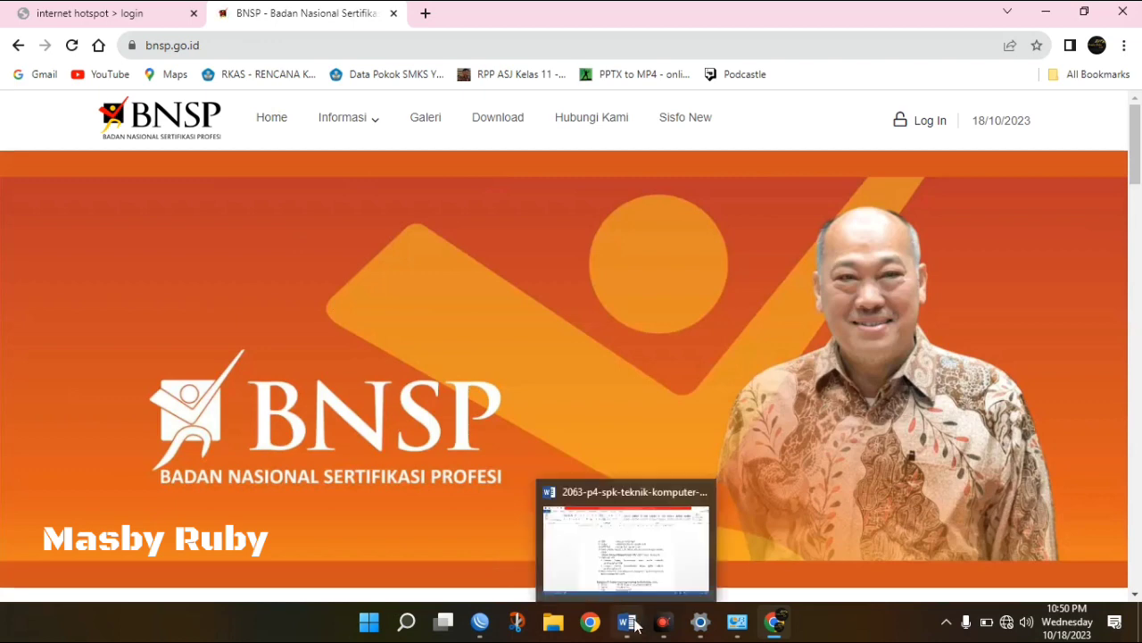
pyautogui.click(625, 561)
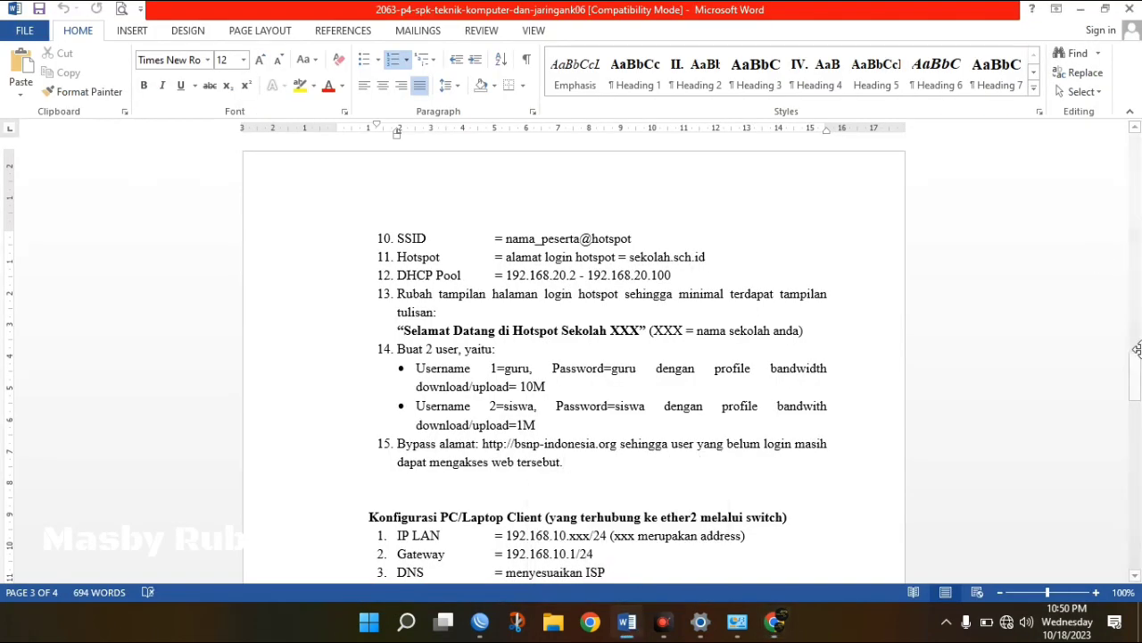
pyautogui.moveTo(1138, 369)
pyautogui.mouseDown()
pyautogui.moveTo(1137, 398)
pyautogui.moveTo(1138, 384)
pyautogui.mouseUp()
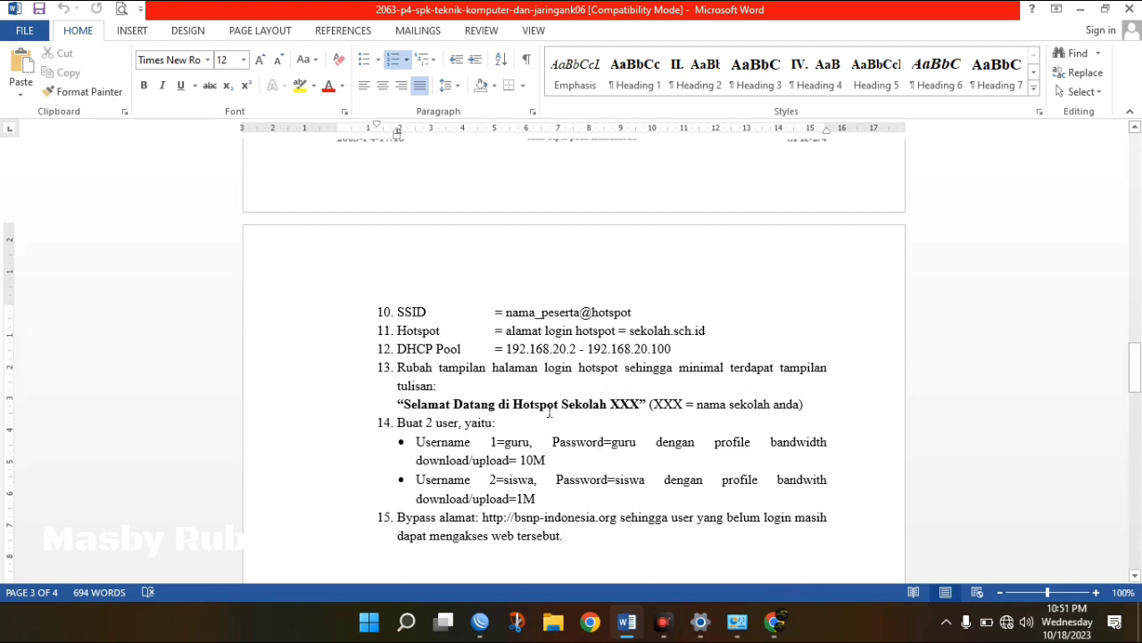
pyautogui.click(480, 622)
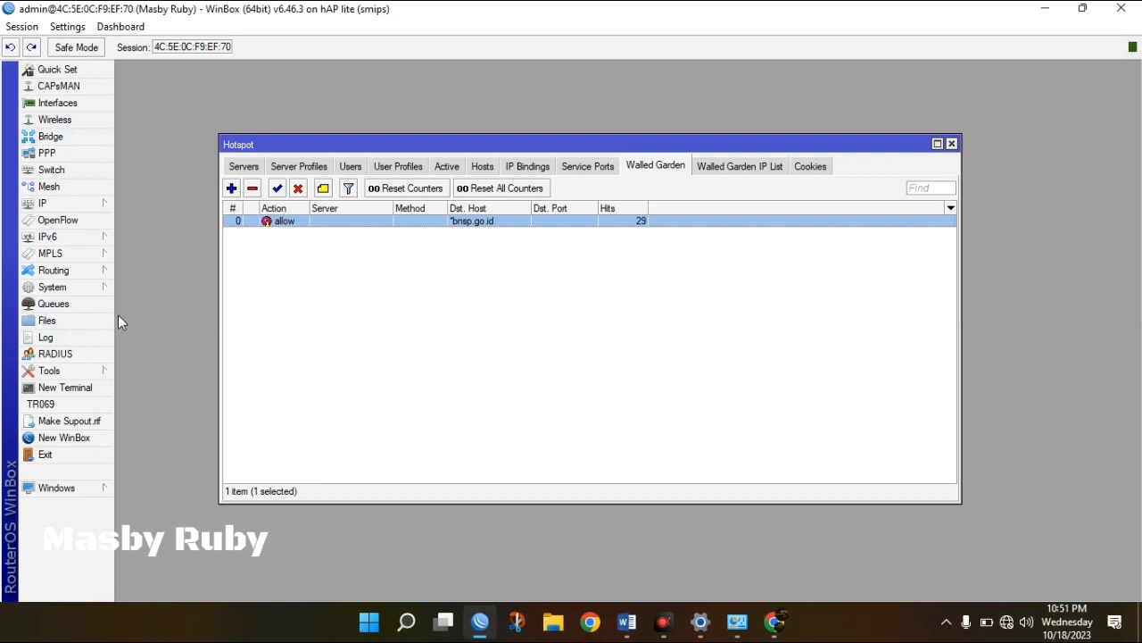
# Choose Download for the hotspot directory in the router's File List.
pyautogui.click(70, 322)
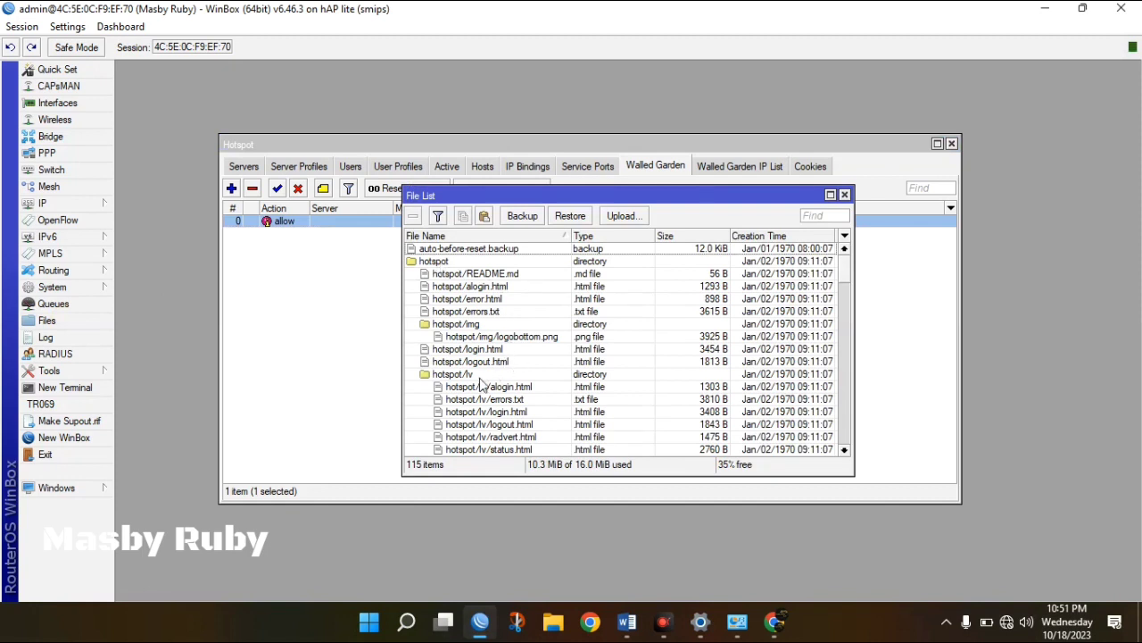
pyautogui.click(437, 262)
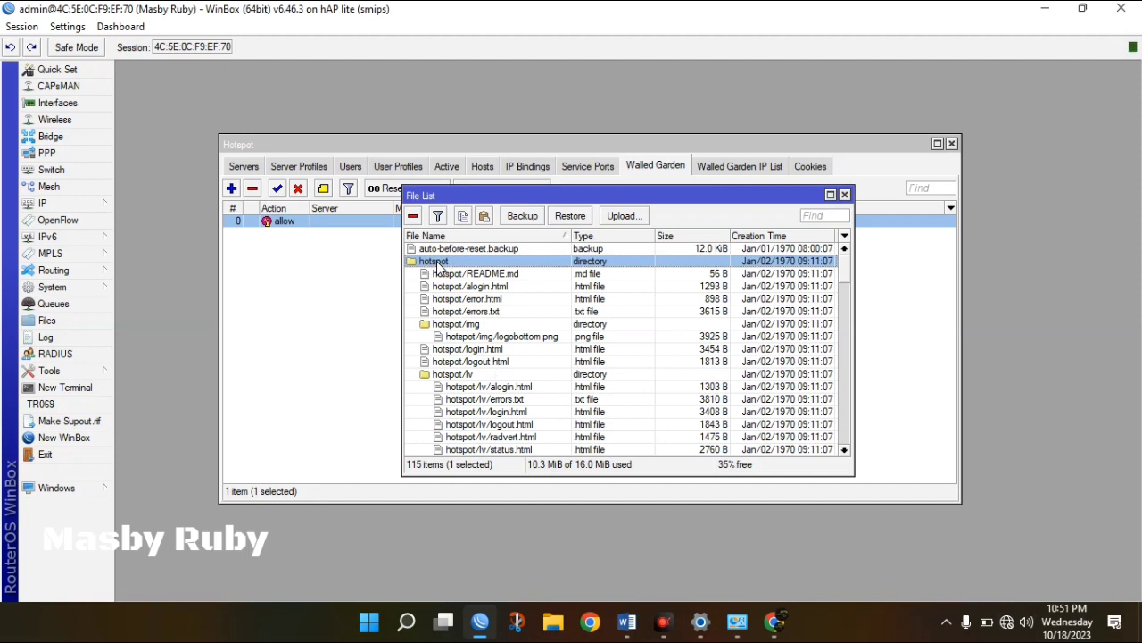
pyautogui.rightClick(436, 266)
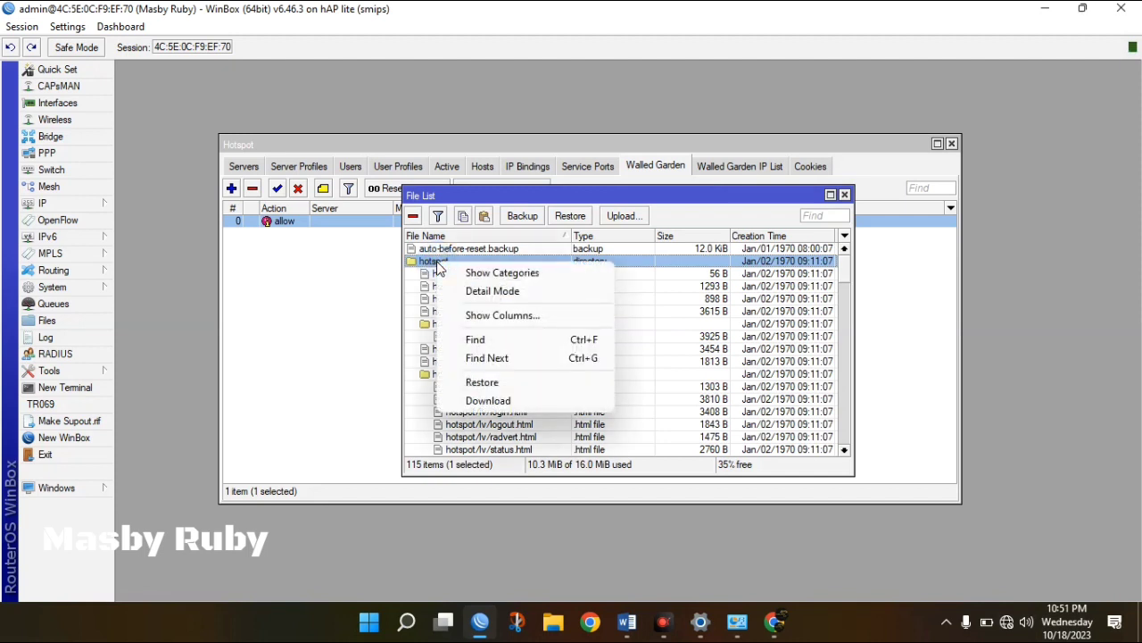
pyautogui.click(507, 400)
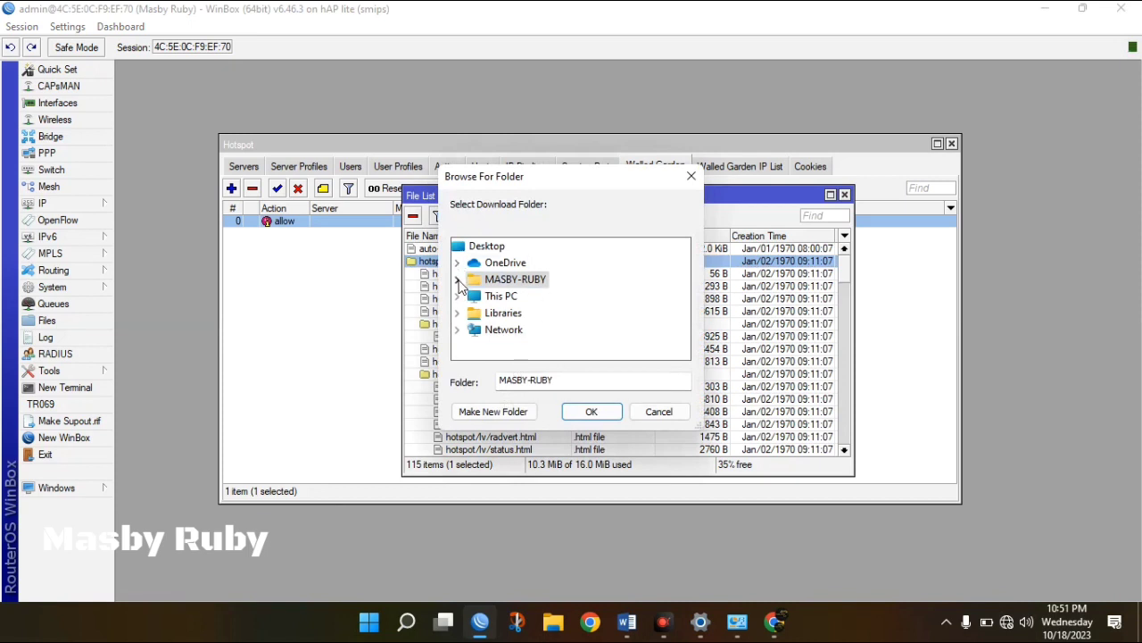
# Create a 'halaman login' folder inside Pictures and download the hotspot folder into it.
pyautogui.click(457, 279)
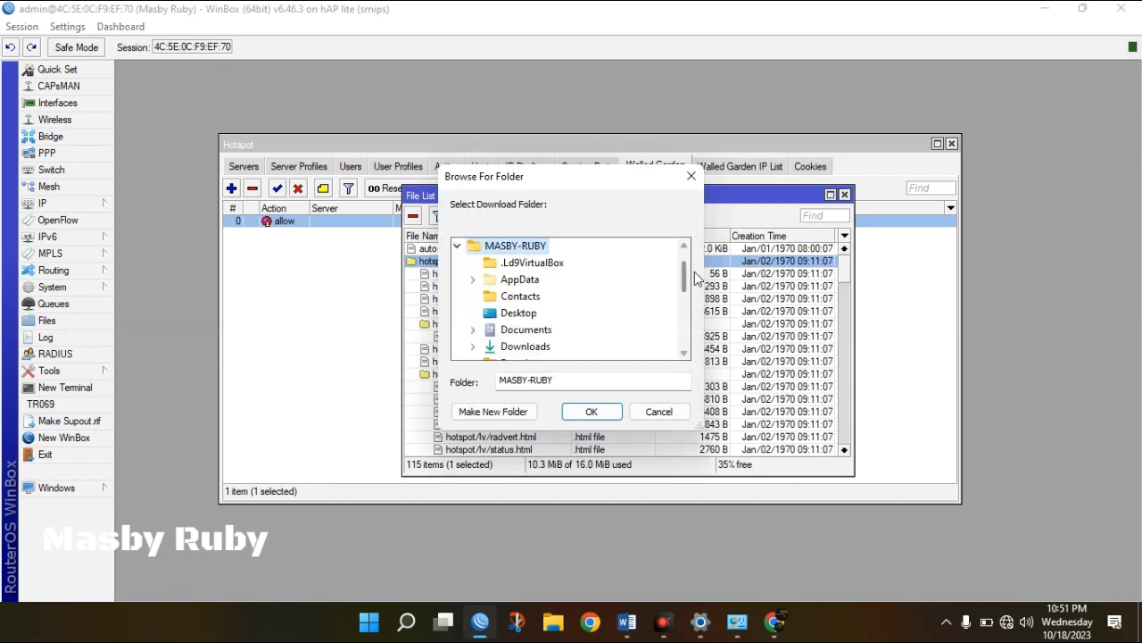
pyautogui.moveTo(685, 277); pyautogui.dragTo(685, 302)
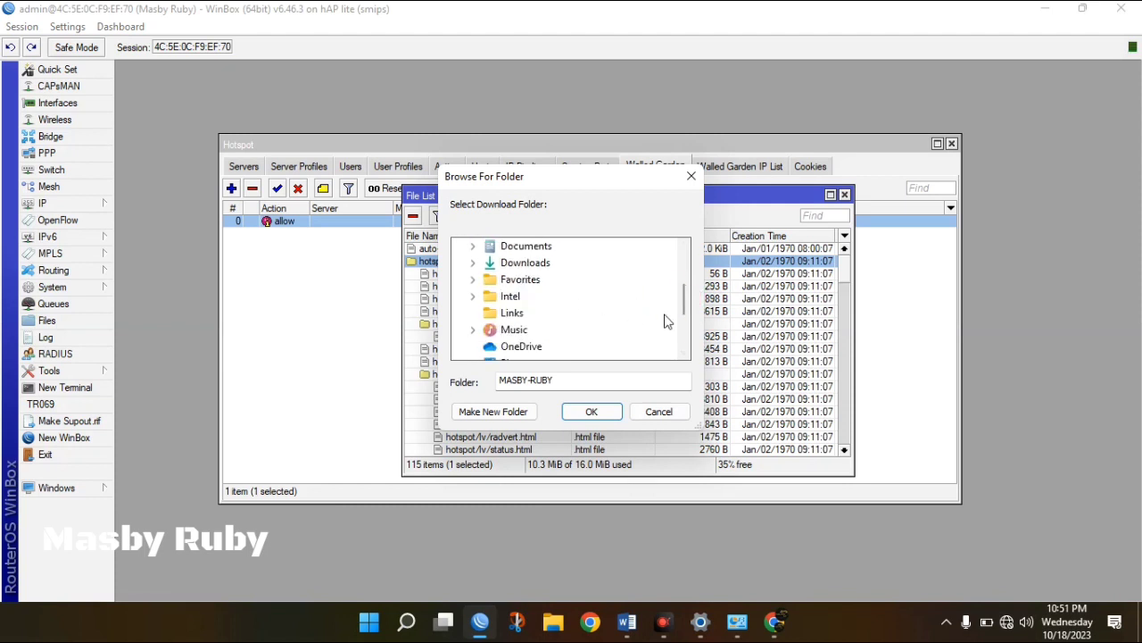
pyautogui.moveTo(684, 302); pyautogui.dragTo(678, 324)
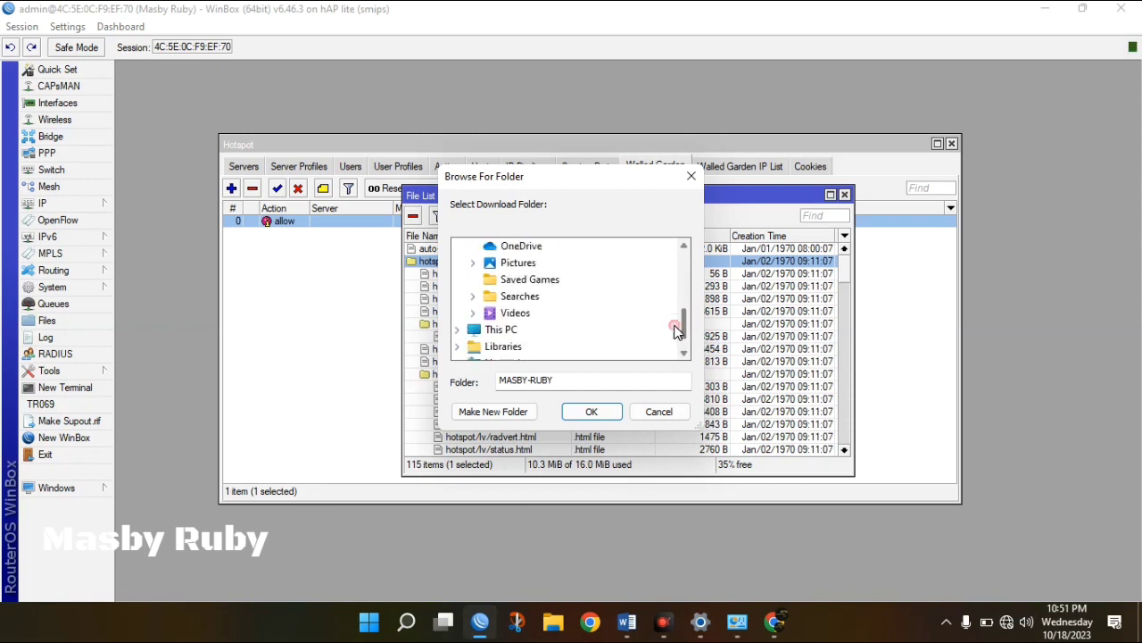
pyautogui.click(473, 263)
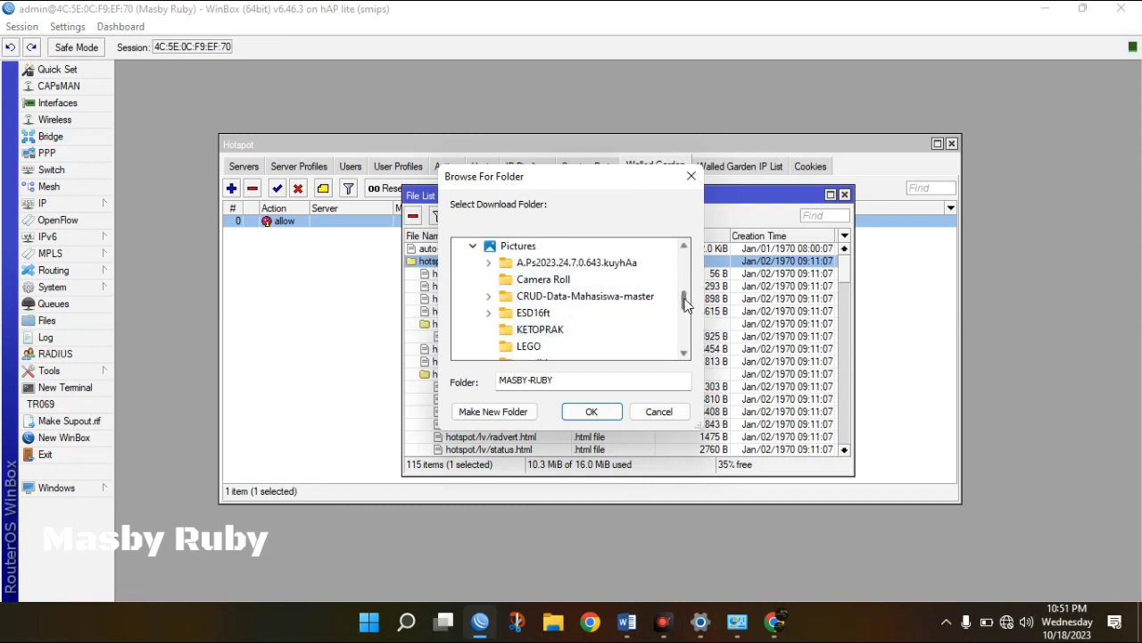
pyautogui.click(480, 416)
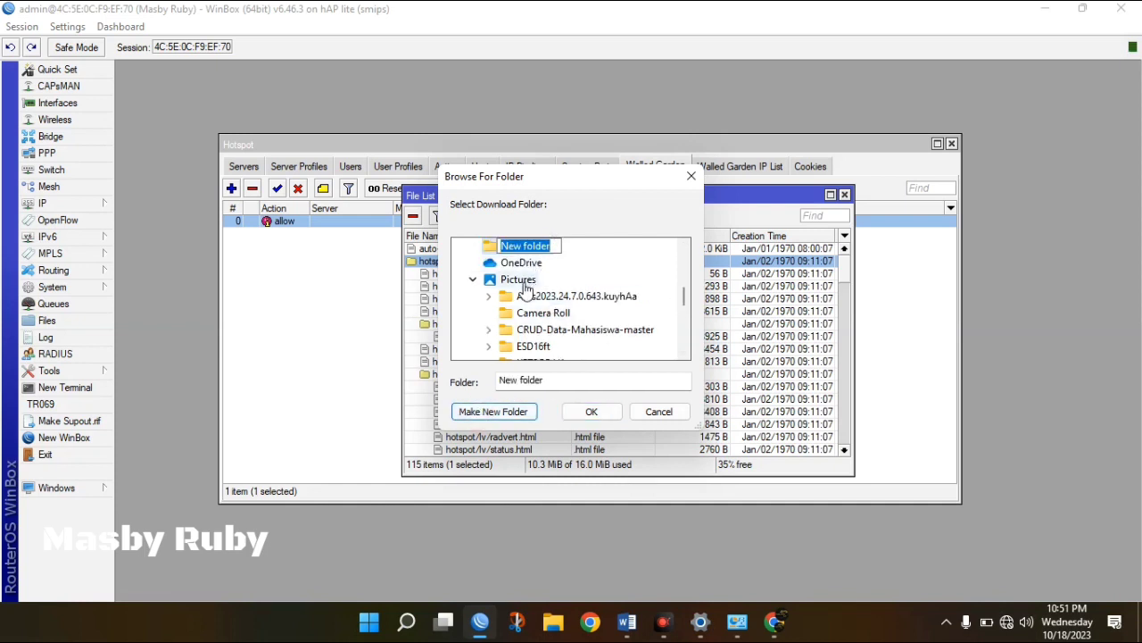
pyautogui.press('Return')
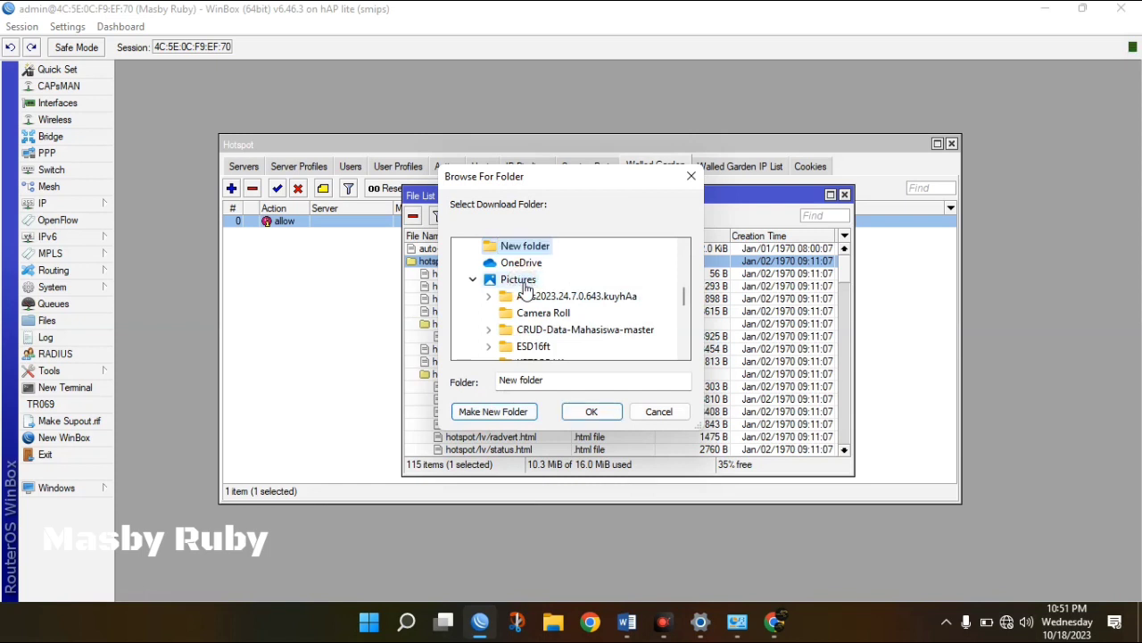
pyautogui.click(521, 281)
pyautogui.click(509, 411)
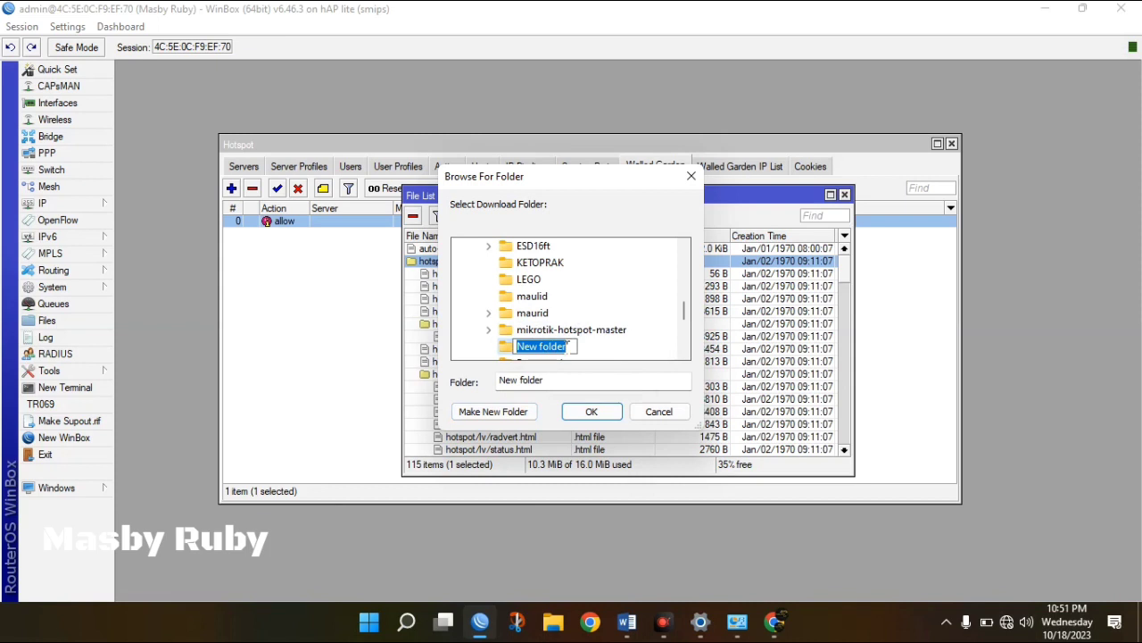
pyautogui.write('halaman ')
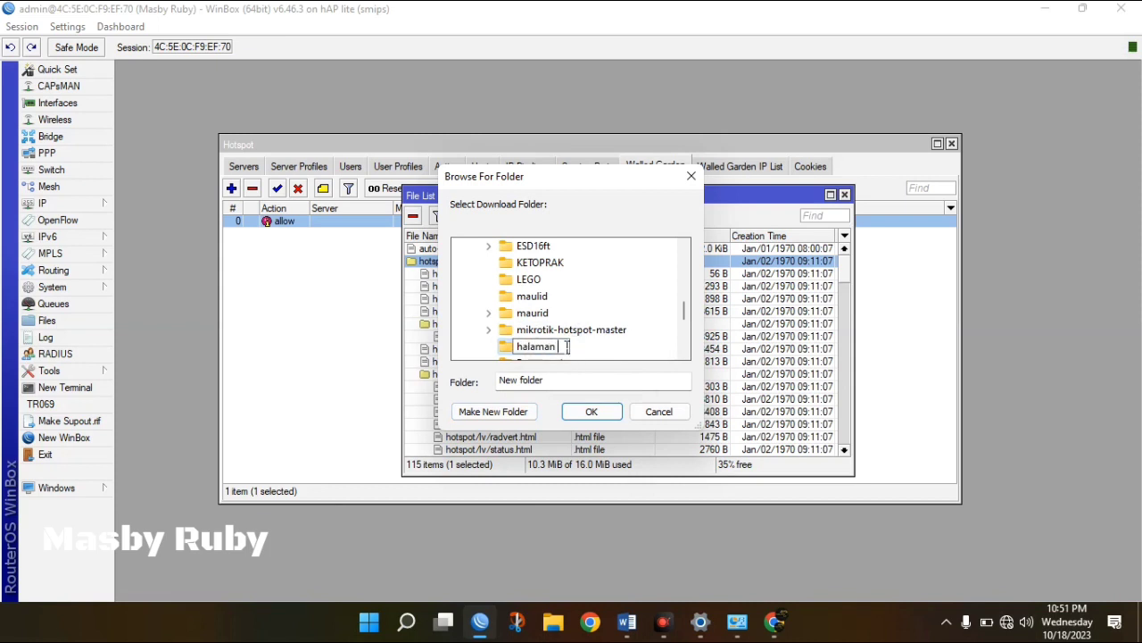
pyautogui.write('login')
pyautogui.press('Return')
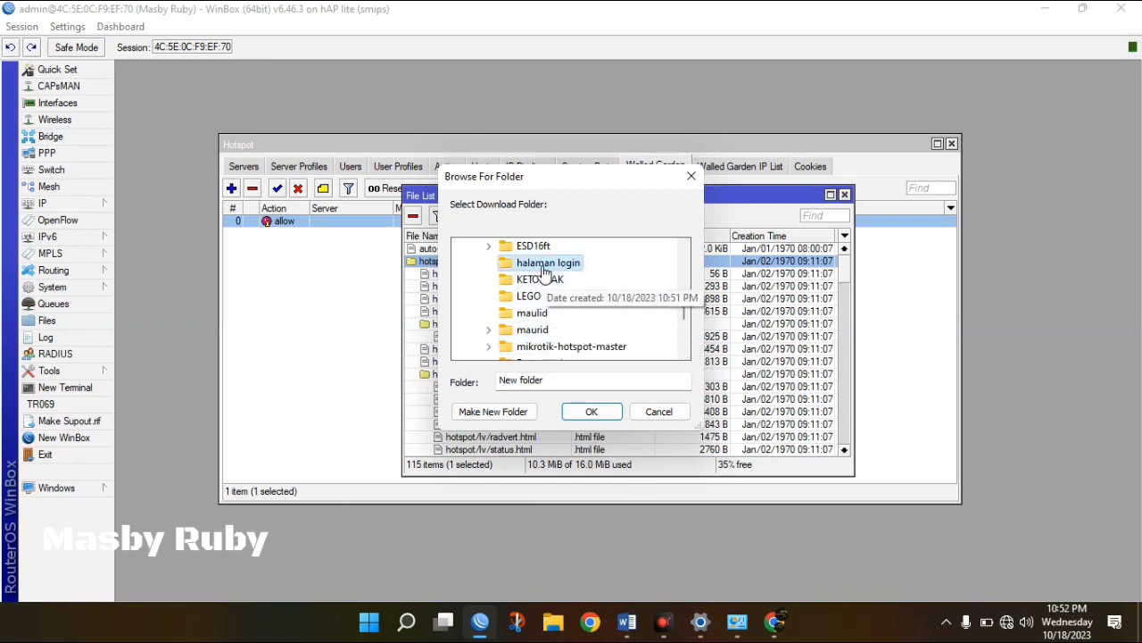
pyautogui.click(592, 412)
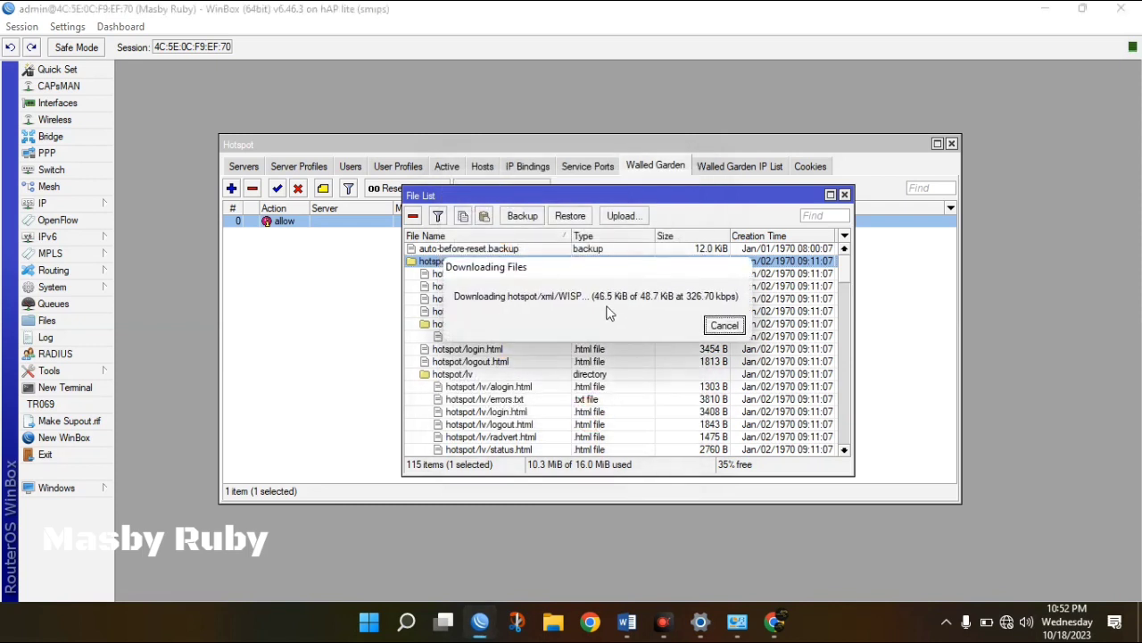
# Browse to Pictures\halaman login\hotspot in maximized File Explorer and select the login file.
pyautogui.click(559, 621)
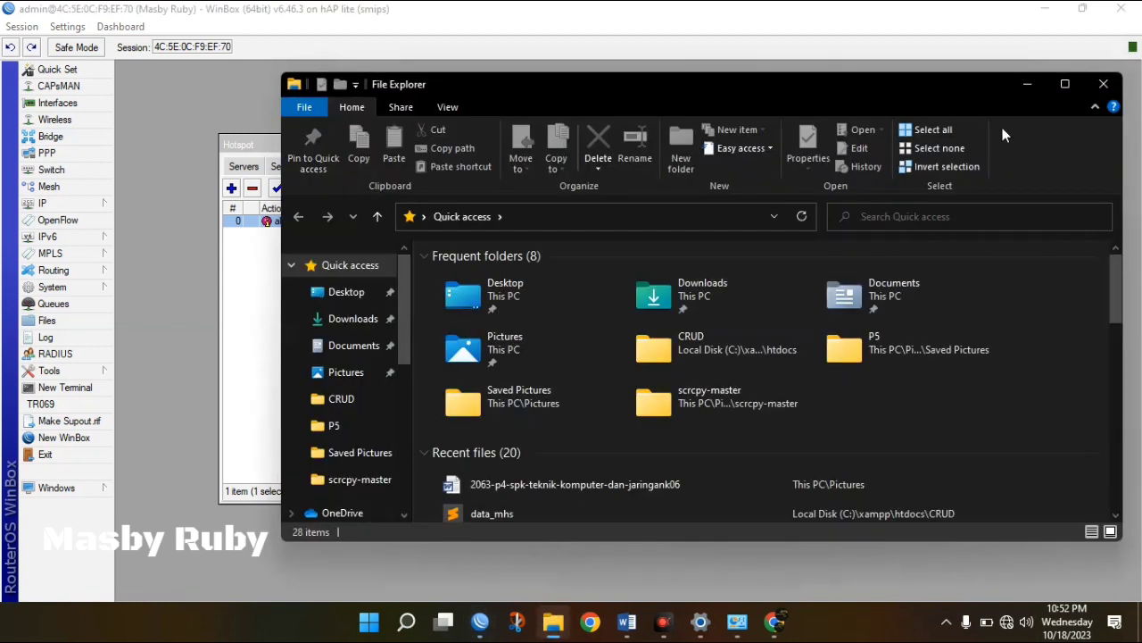
pyautogui.click(1055, 85)
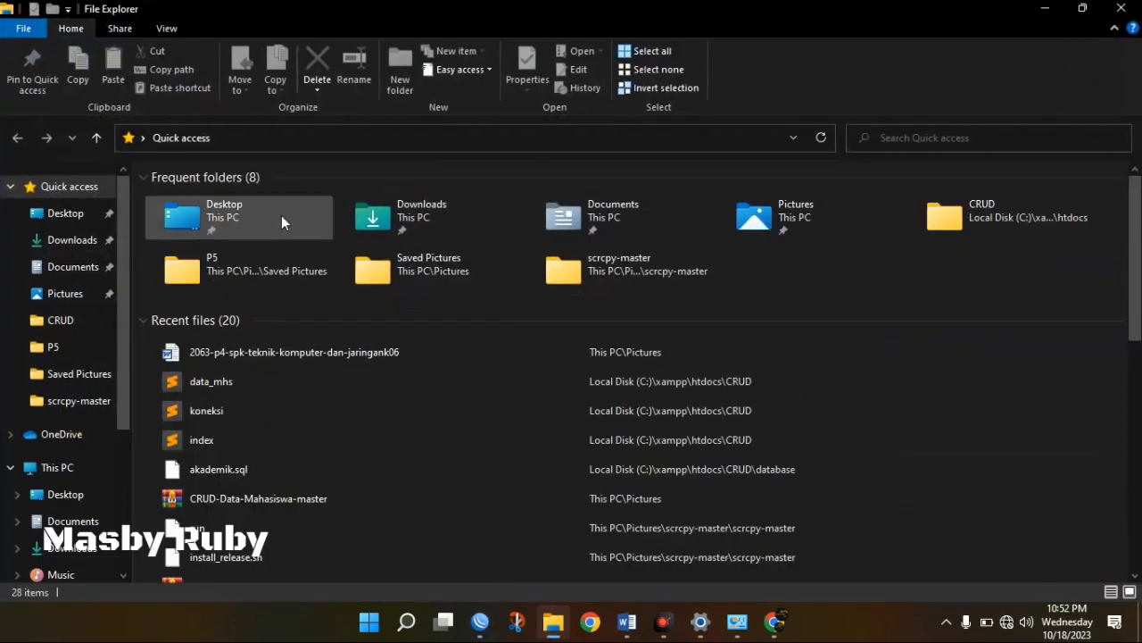
pyautogui.moveTo(124, 367); pyautogui.dragTo(124, 466)
pyautogui.click(63, 431)
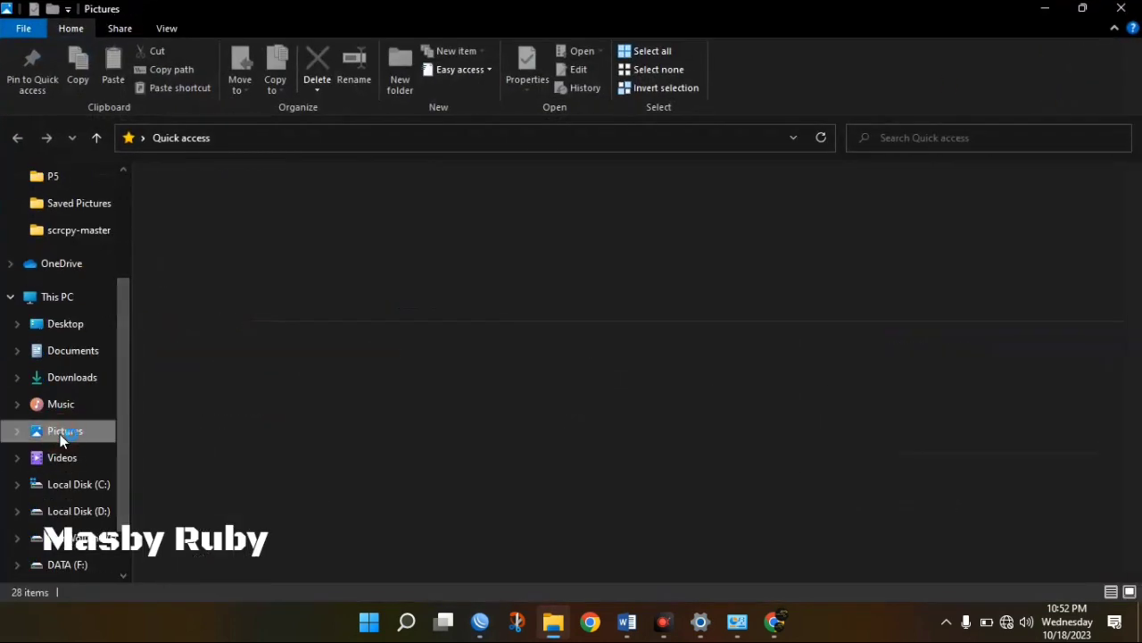
pyautogui.doubleClick(561, 250)
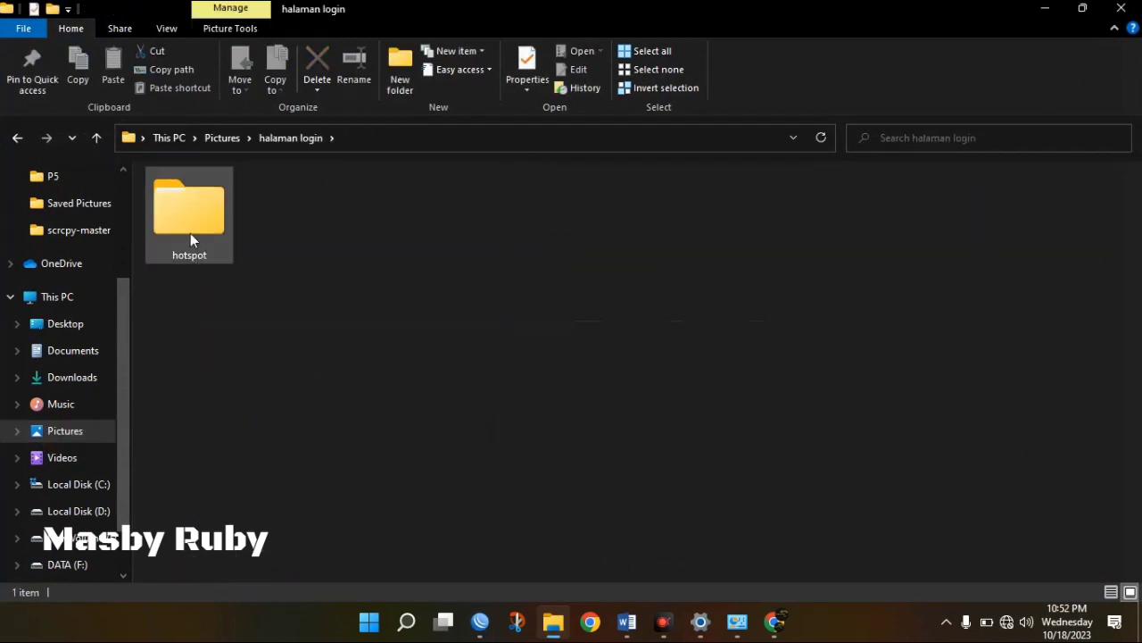
pyautogui.moveTo(190, 234)
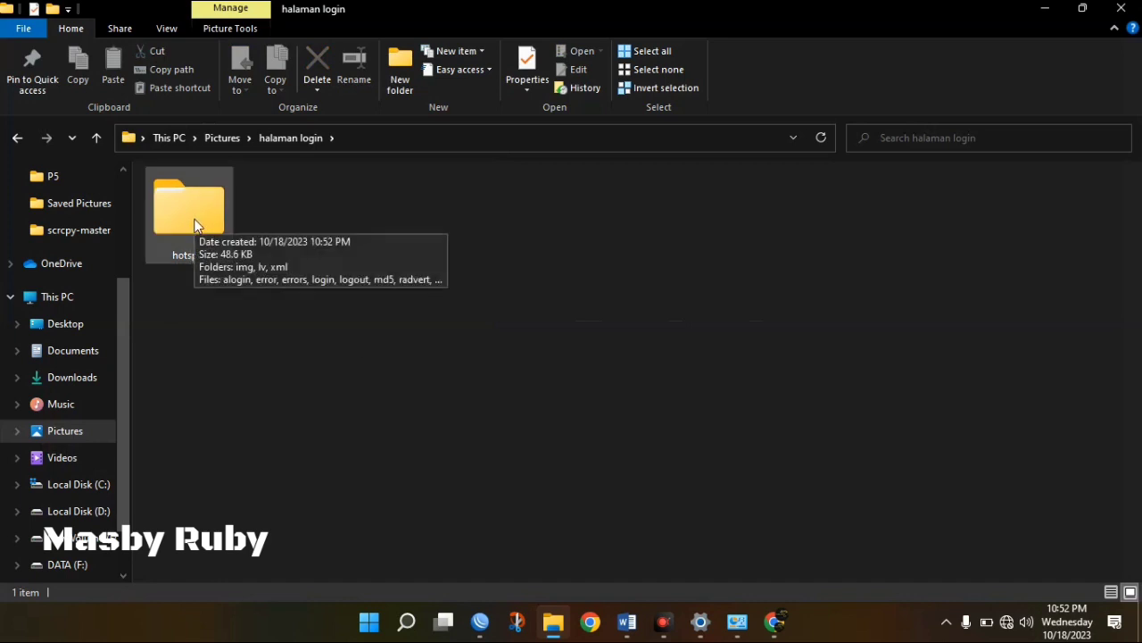
pyautogui.doubleClick(195, 224)
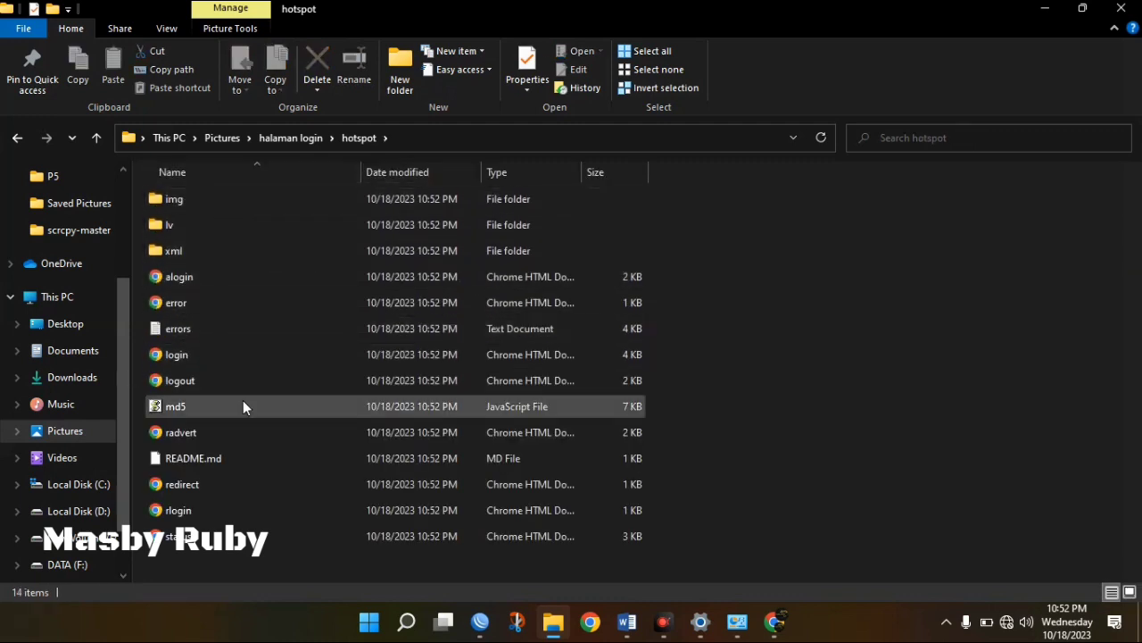
pyautogui.click(185, 359)
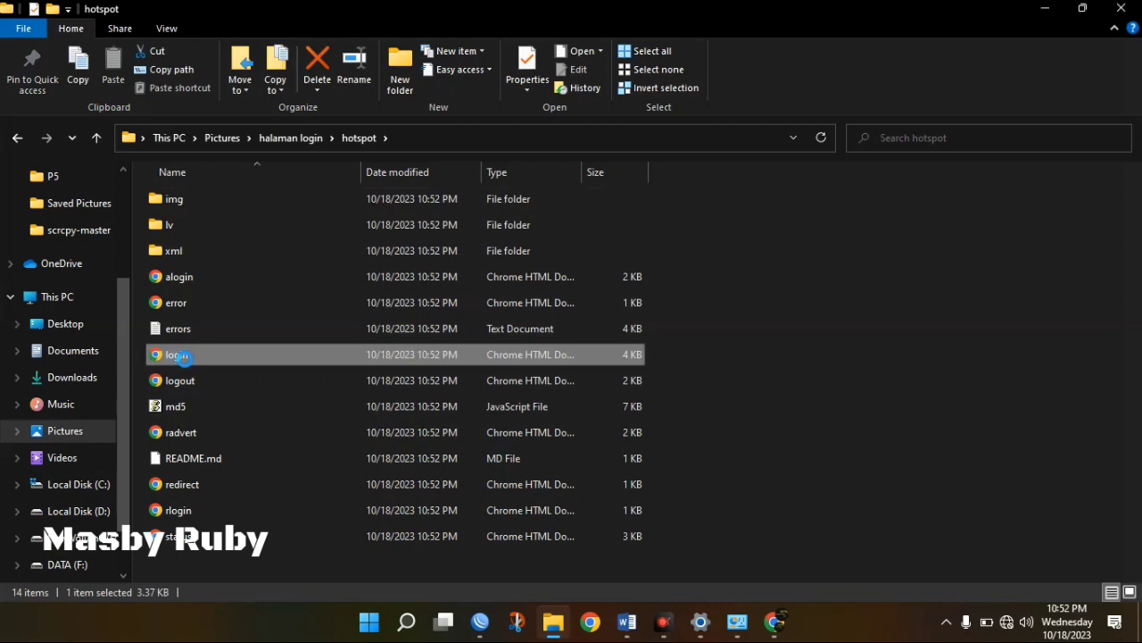
# Open login.html with Sublime Text, then close the data_mhs.php and koneksi.php tabs.
pyautogui.rightClick(185, 359)
pyautogui.moveTo(295, 297)
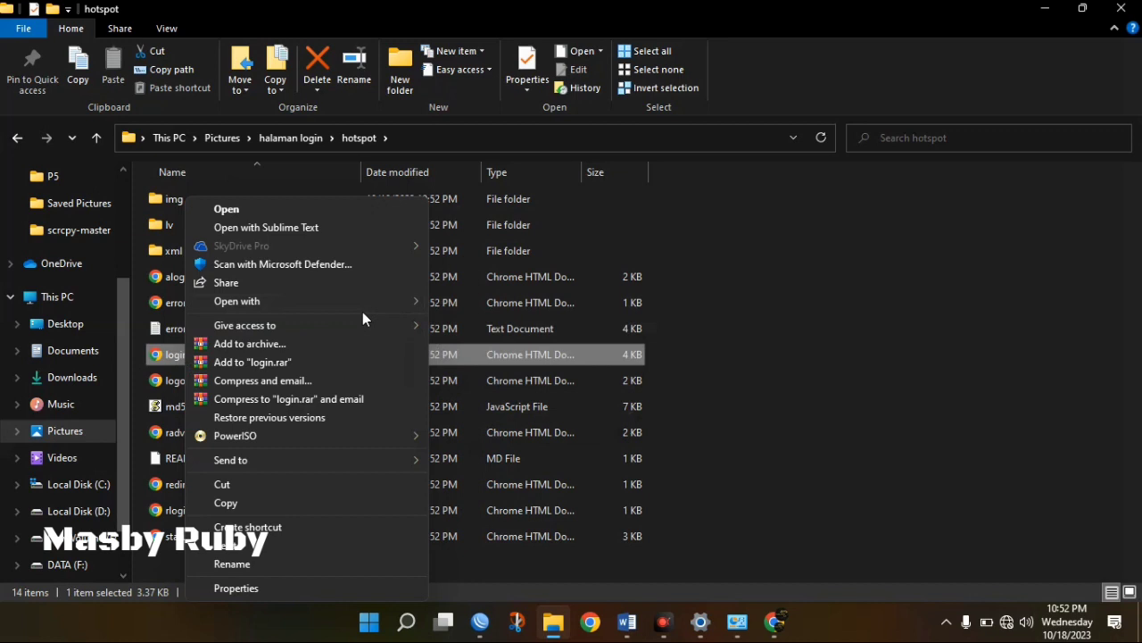
pyautogui.moveTo(348, 303)
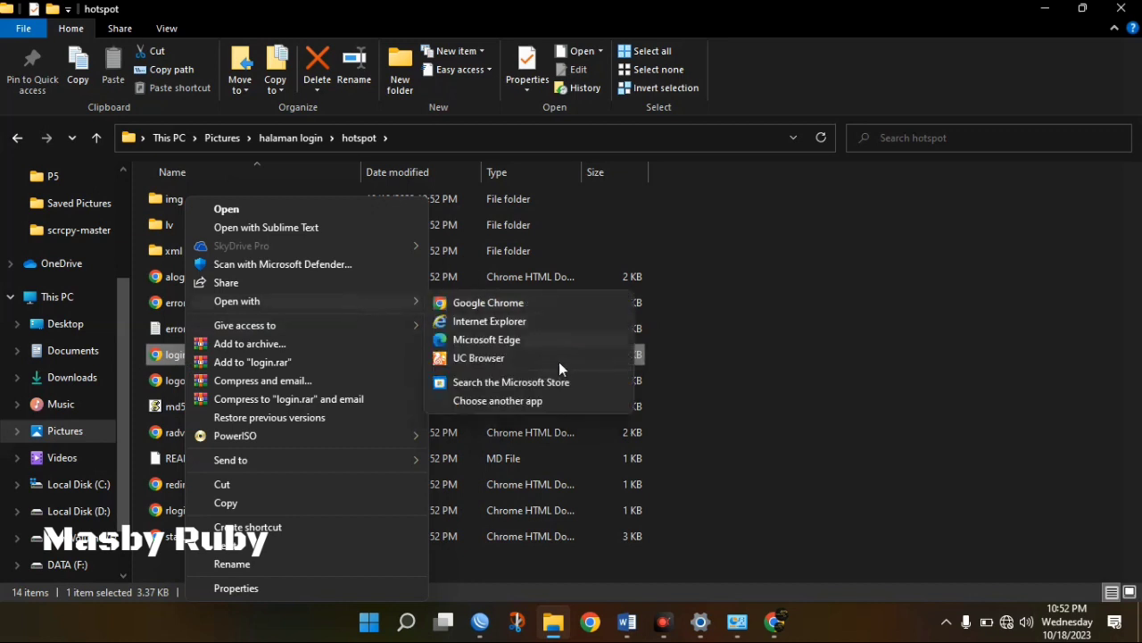
pyautogui.click(532, 404)
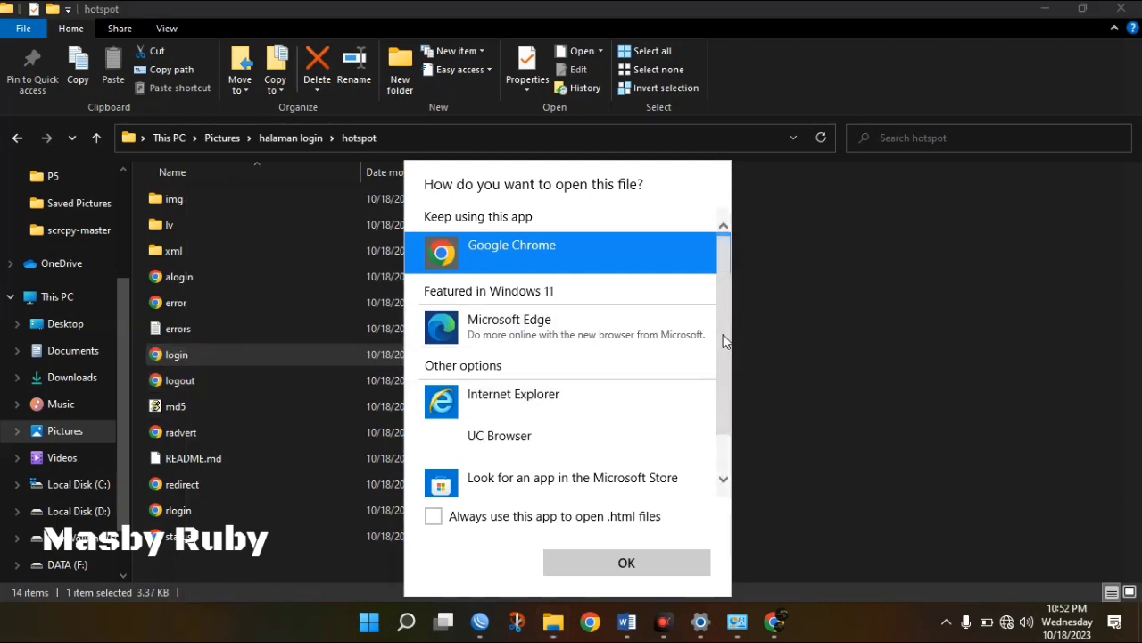
pyautogui.scroll(-2, 723, 375)
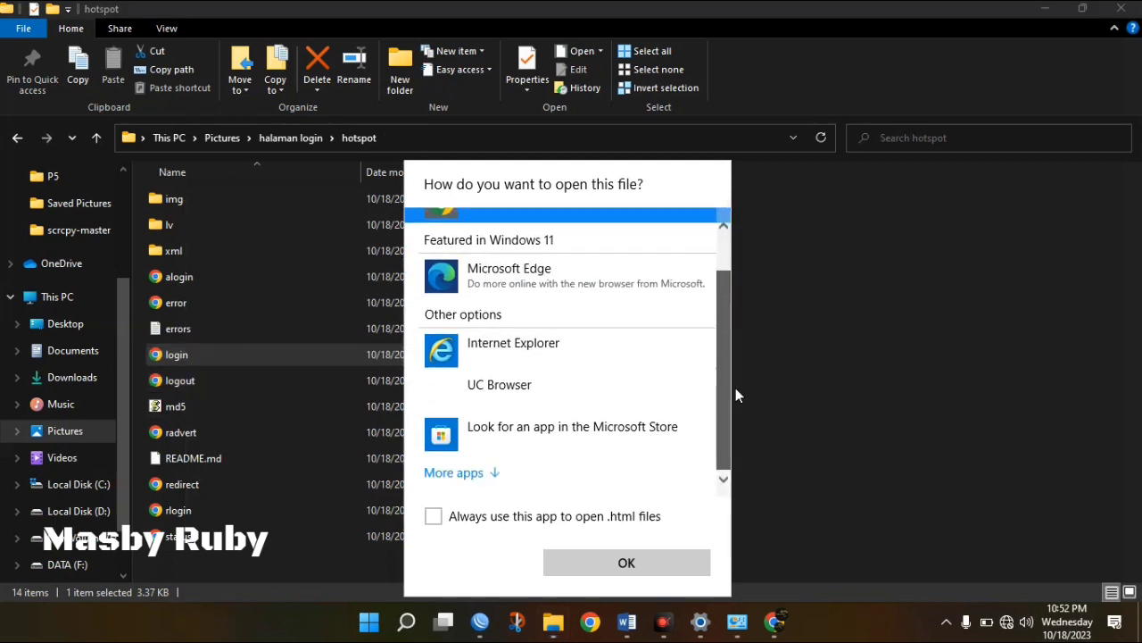
pyautogui.click(496, 476)
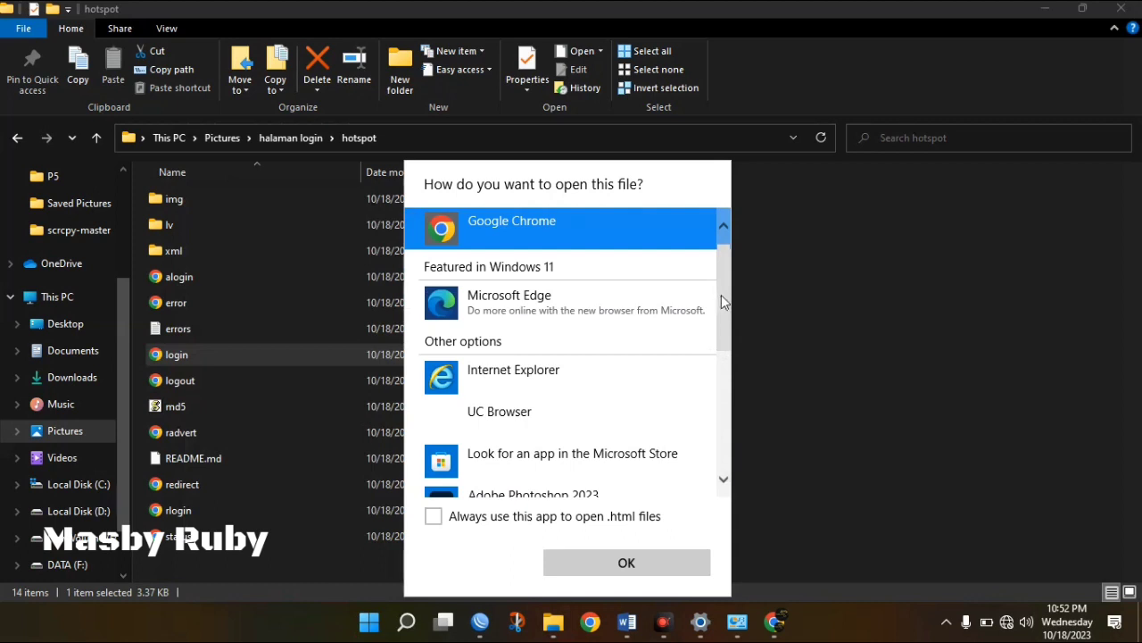
pyautogui.moveTo(723, 299); pyautogui.dragTo(724, 434)
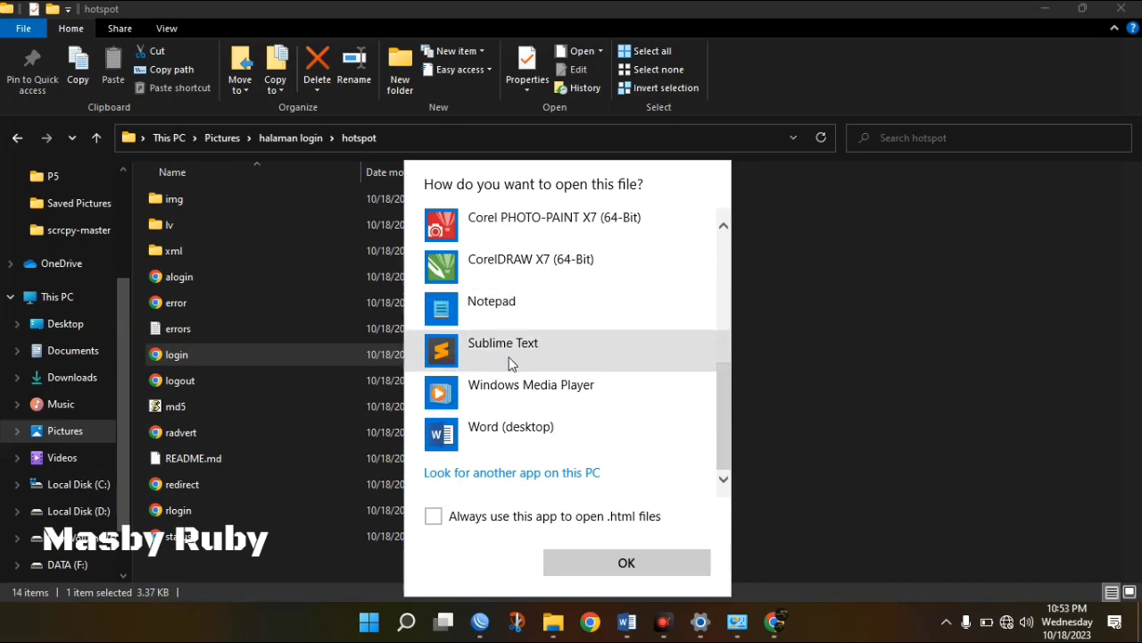
pyautogui.click(509, 363)
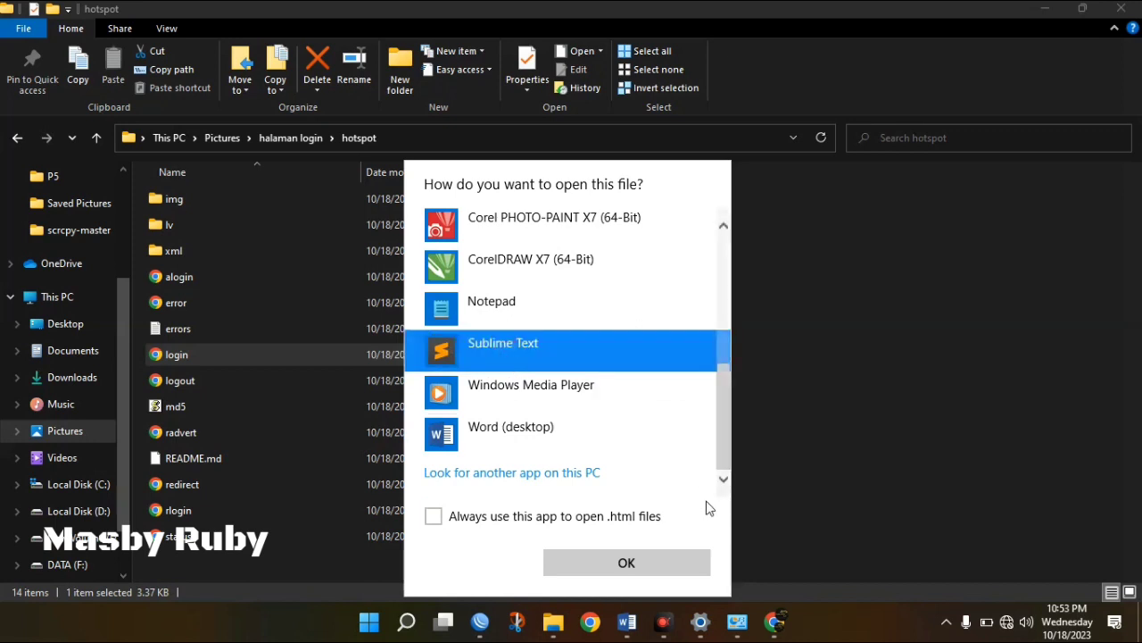
pyautogui.click(657, 569)
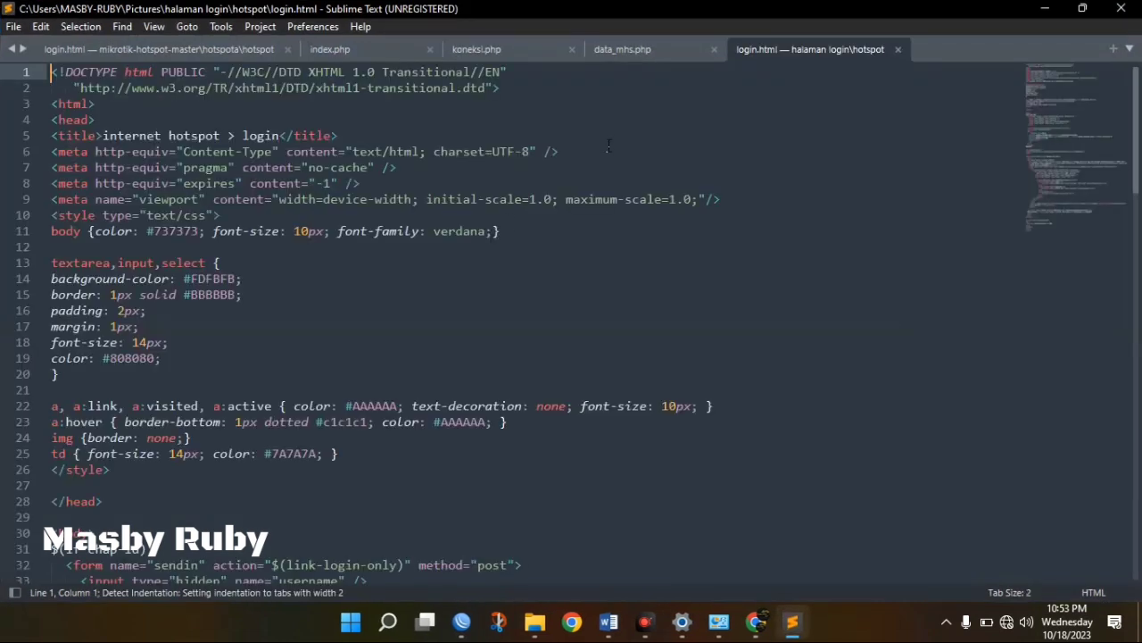
pyautogui.click(714, 49)
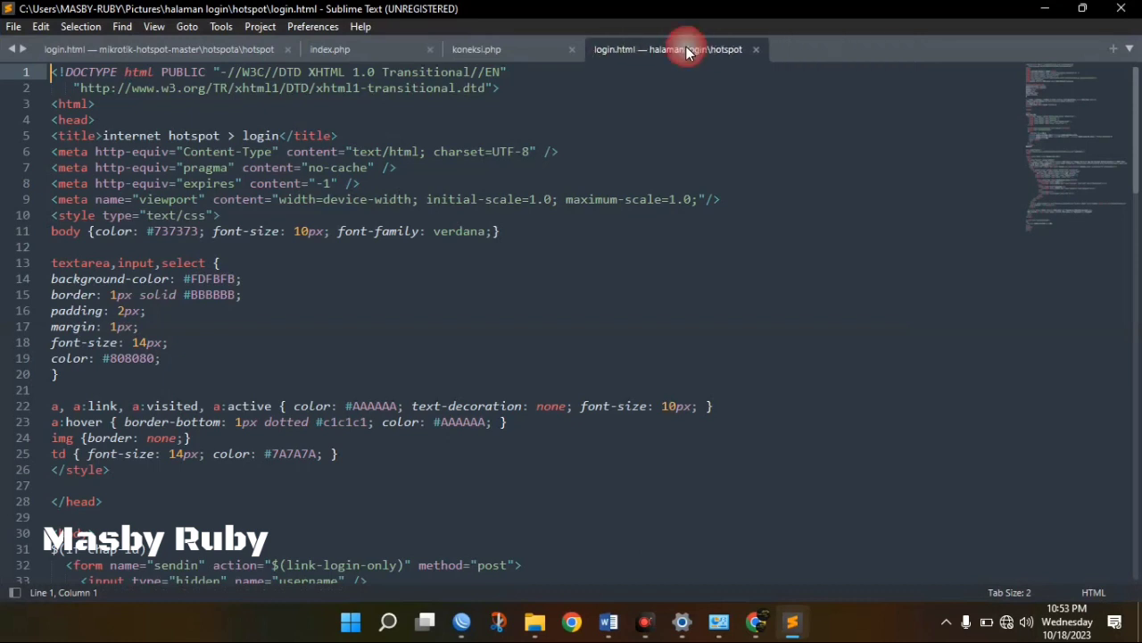
pyautogui.click(572, 49)
# Close the index.php tab and the other project's login.html copy, glancing at Chrome's hotspot login.
pyautogui.click(429, 49)
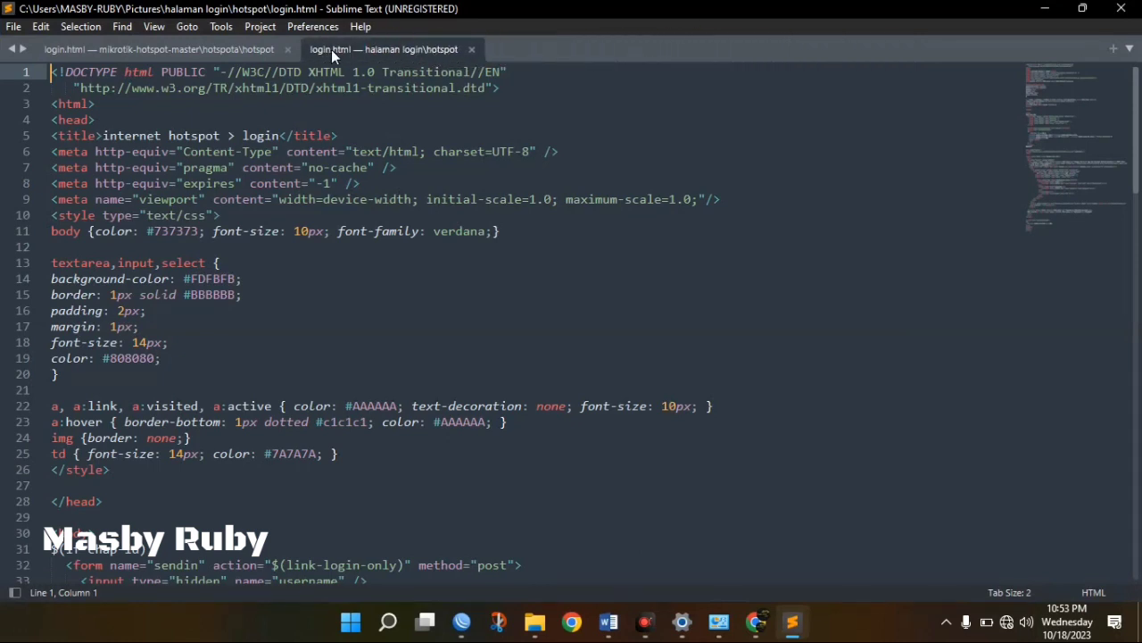
pyautogui.click(286, 49)
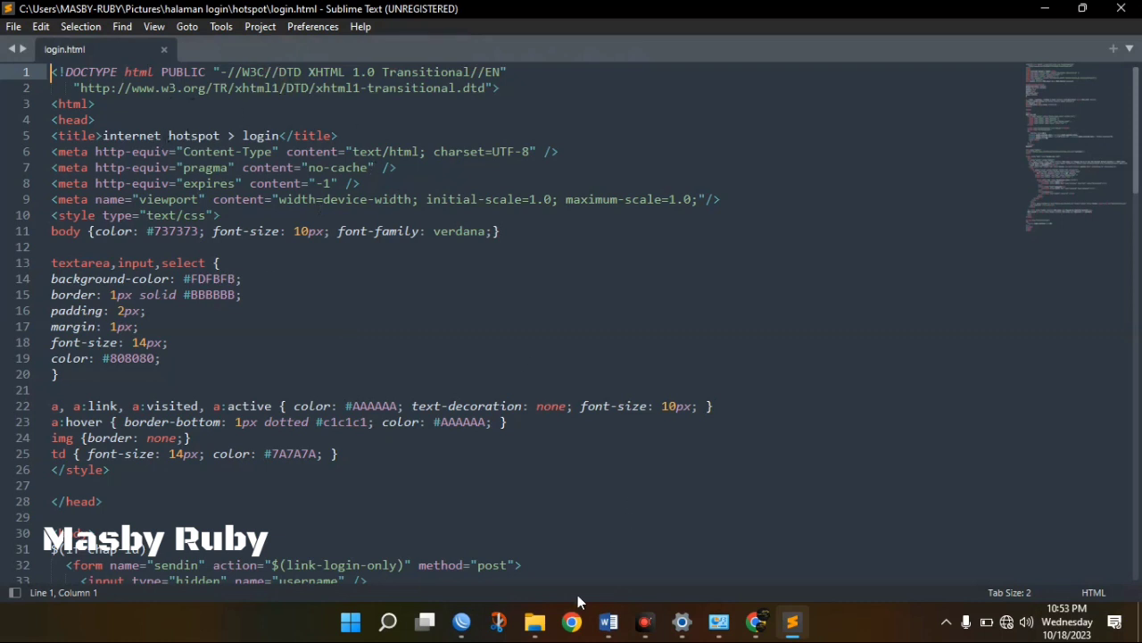
pyautogui.click(754, 622)
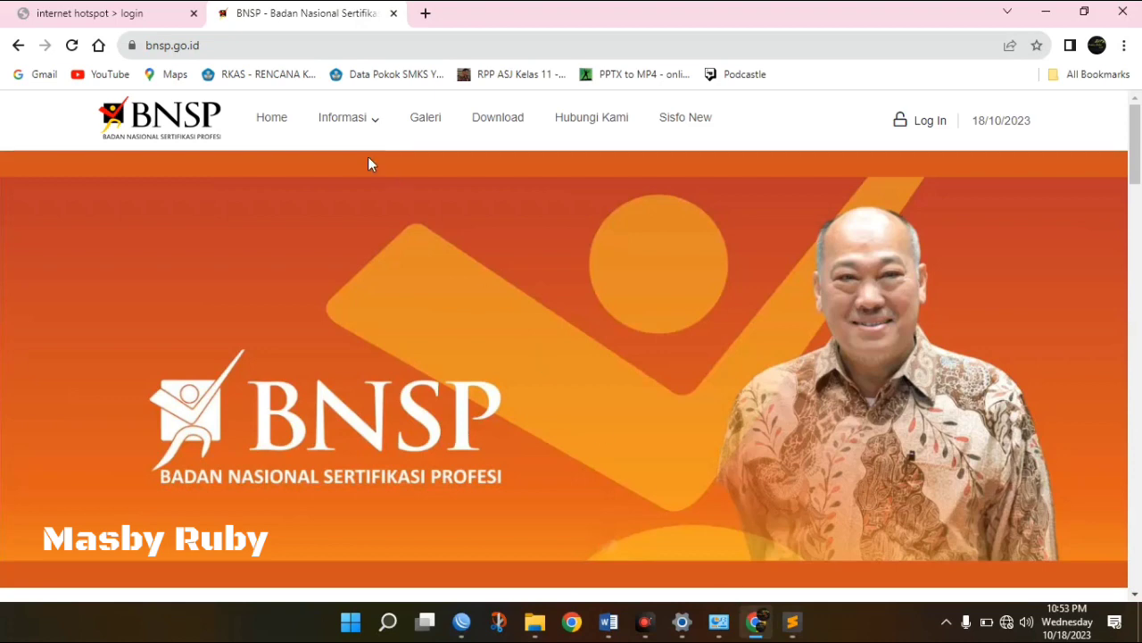
pyautogui.click(98, 18)
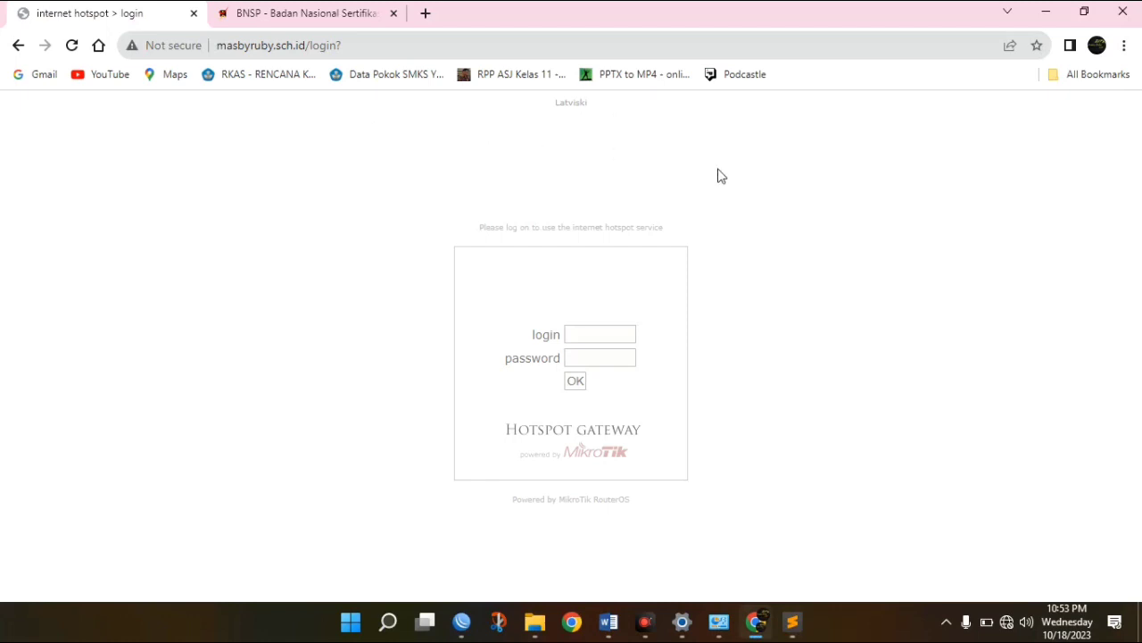
pyautogui.moveTo(791, 629)
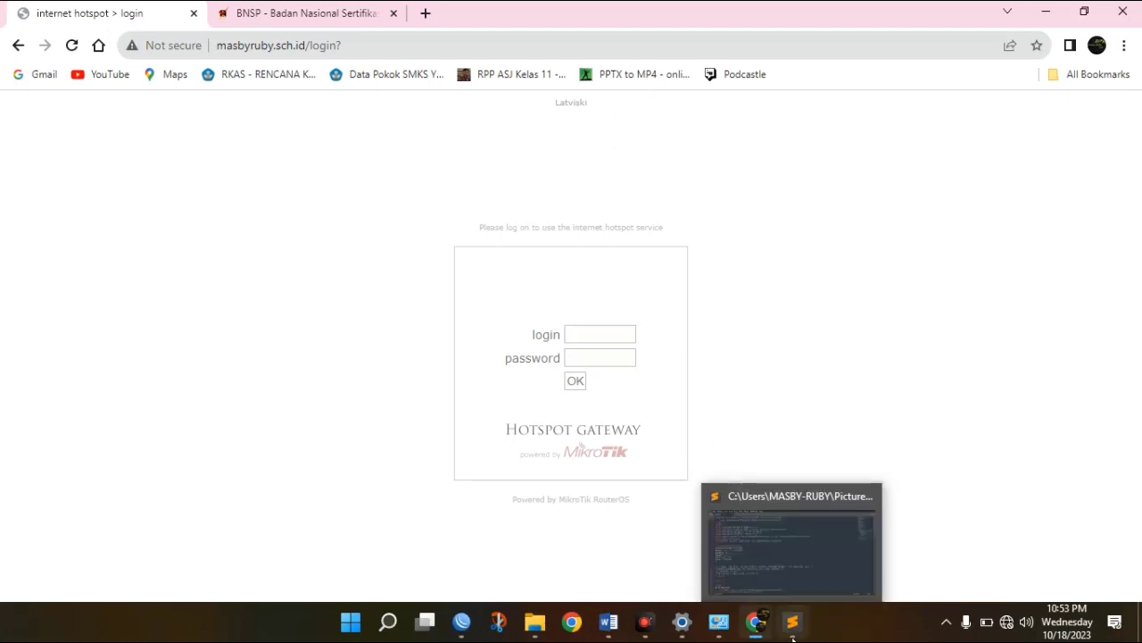
pyautogui.click(791, 581)
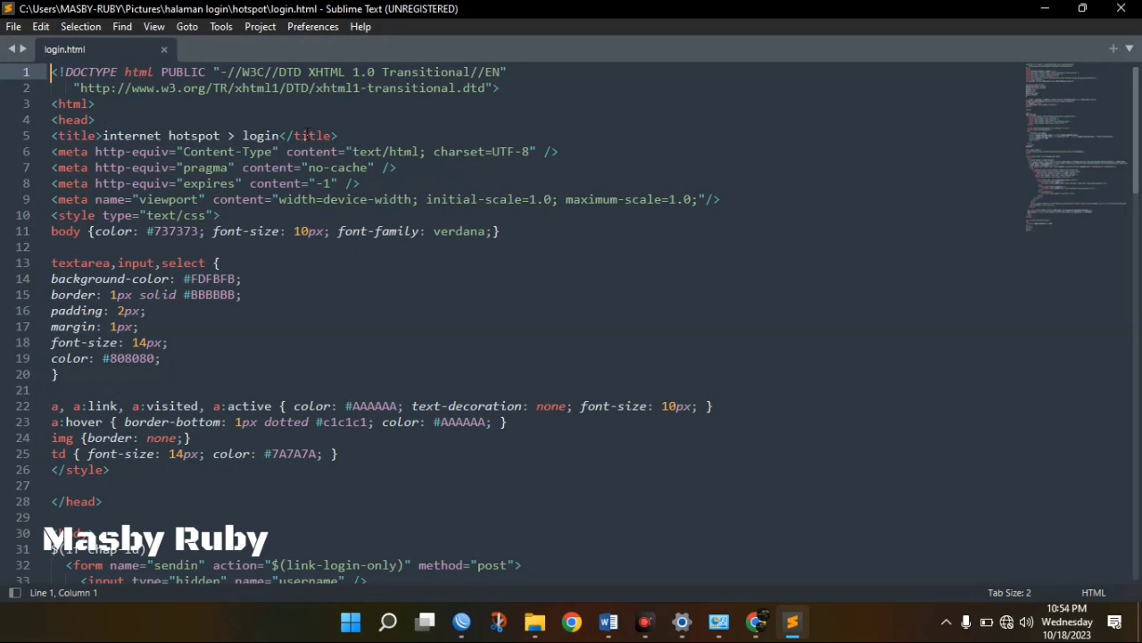
# Inspect Chrome's hotspot login page by selecting all its content, then return to Sublime.
pyautogui.click(755, 622)
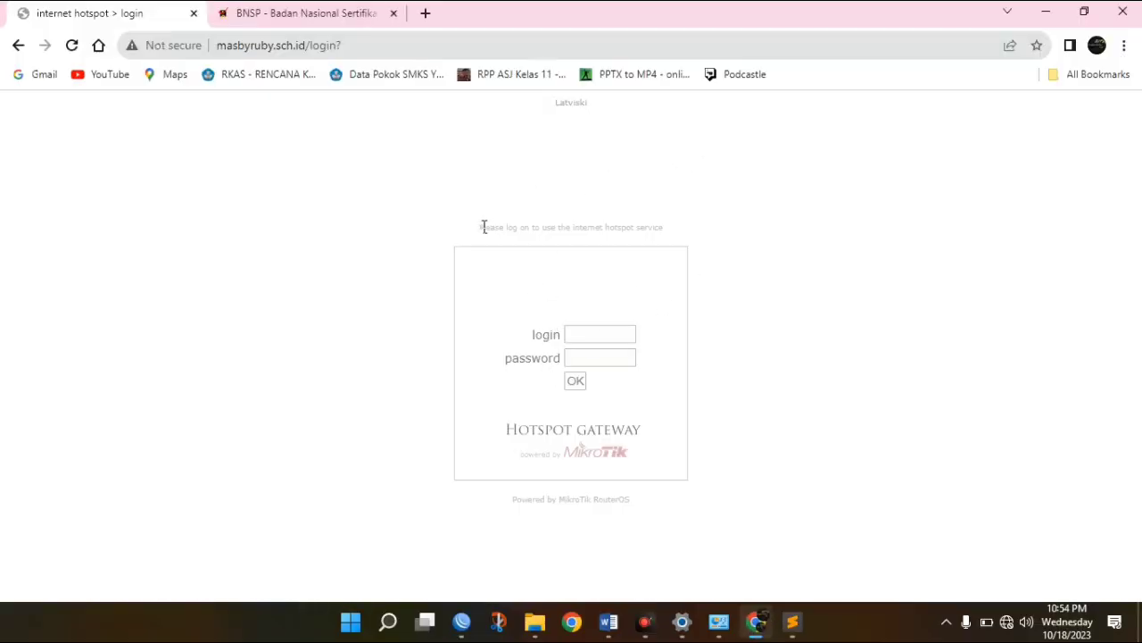
pyautogui.hotkey('ctrl', 'a')
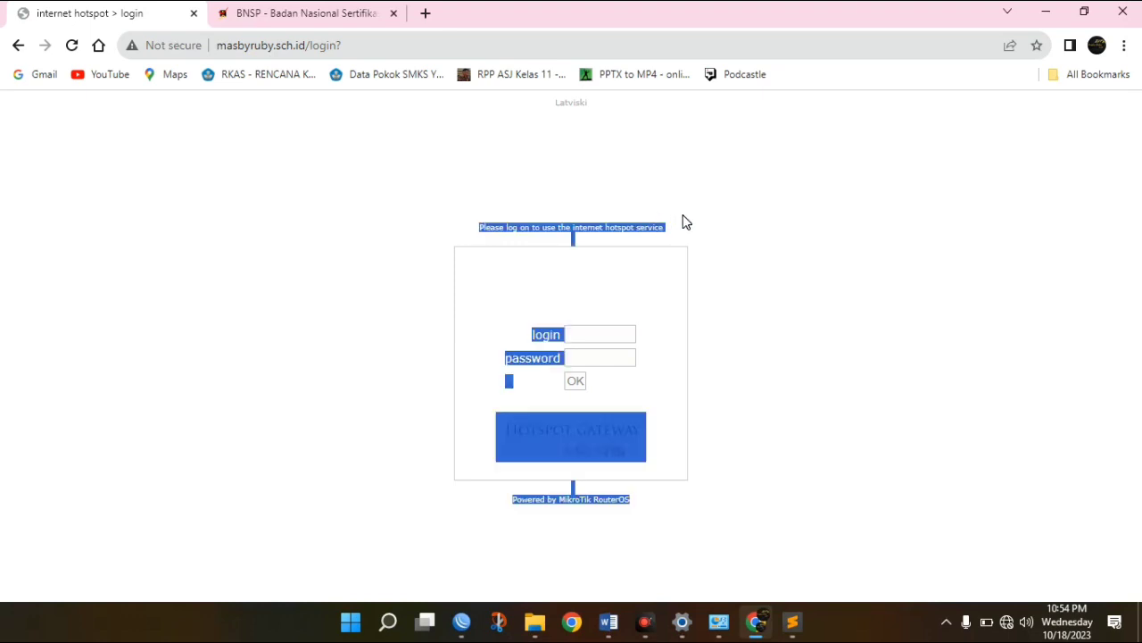
pyautogui.click(666, 236)
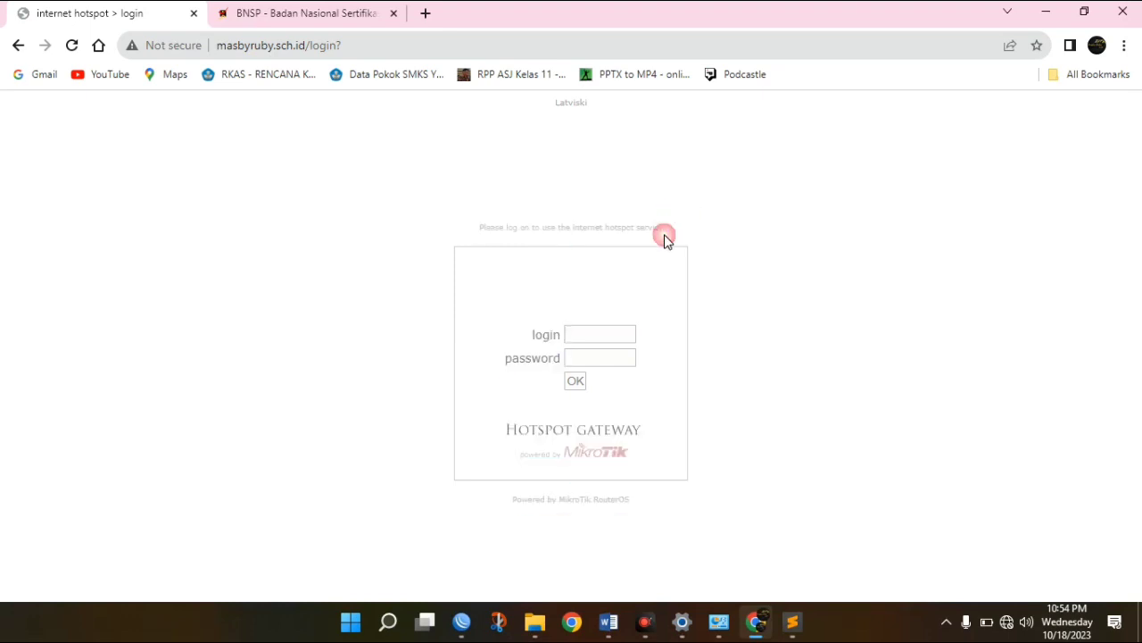
pyautogui.click(802, 630)
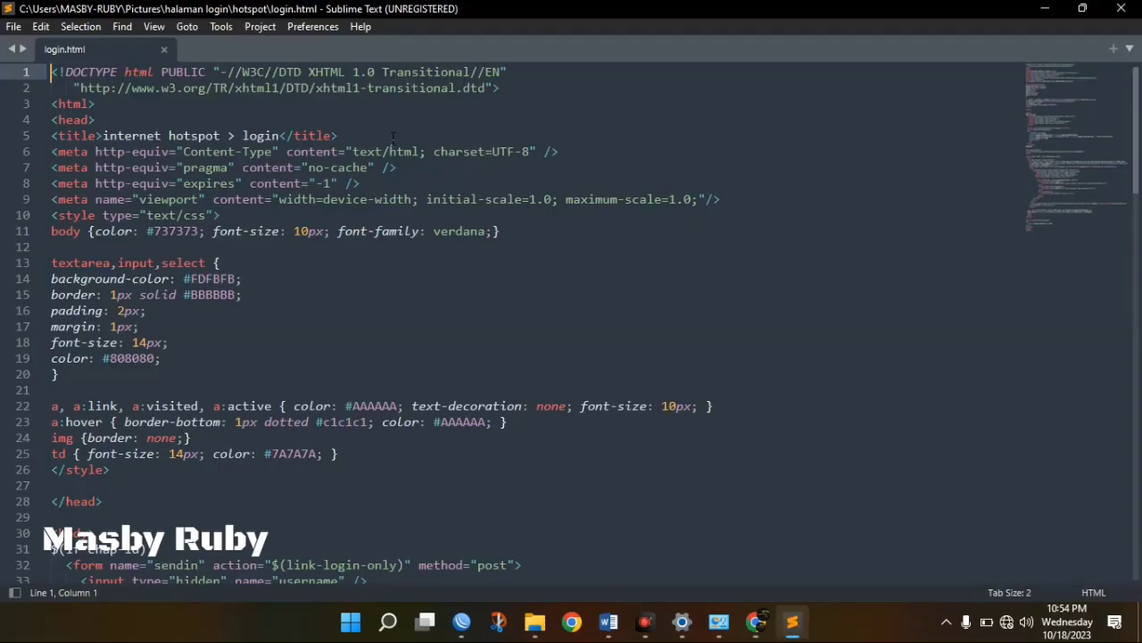
# Add a welcome line 'SELAMAT DATANG DI HOTSPOT' plus a name below <head>, then save login.html.
pyautogui.click(109, 119)
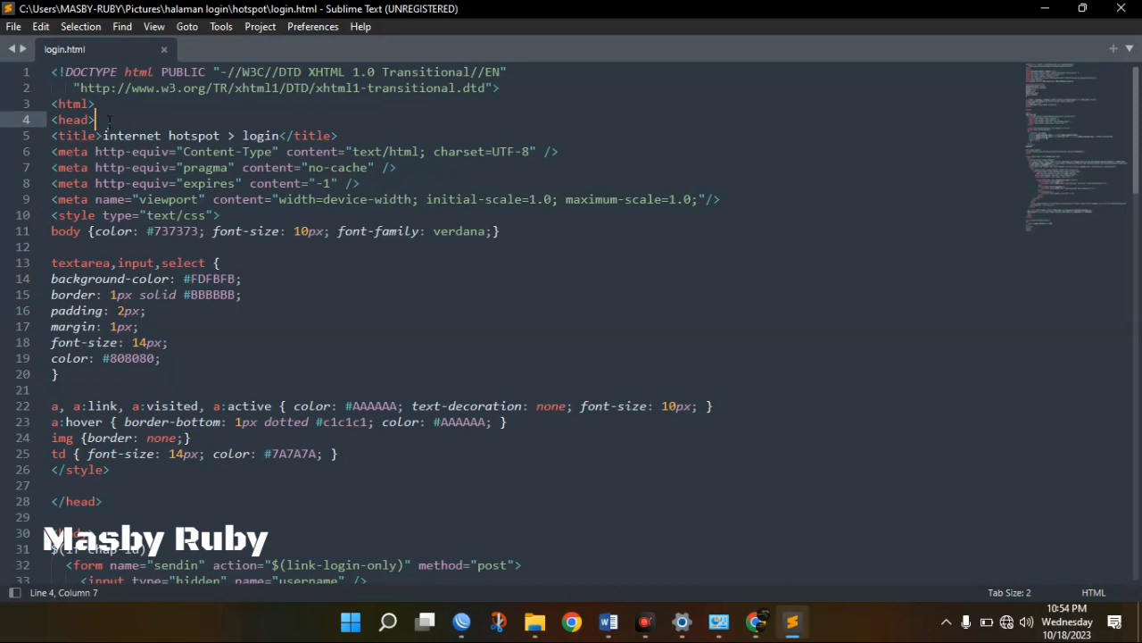
pyautogui.press('Return')
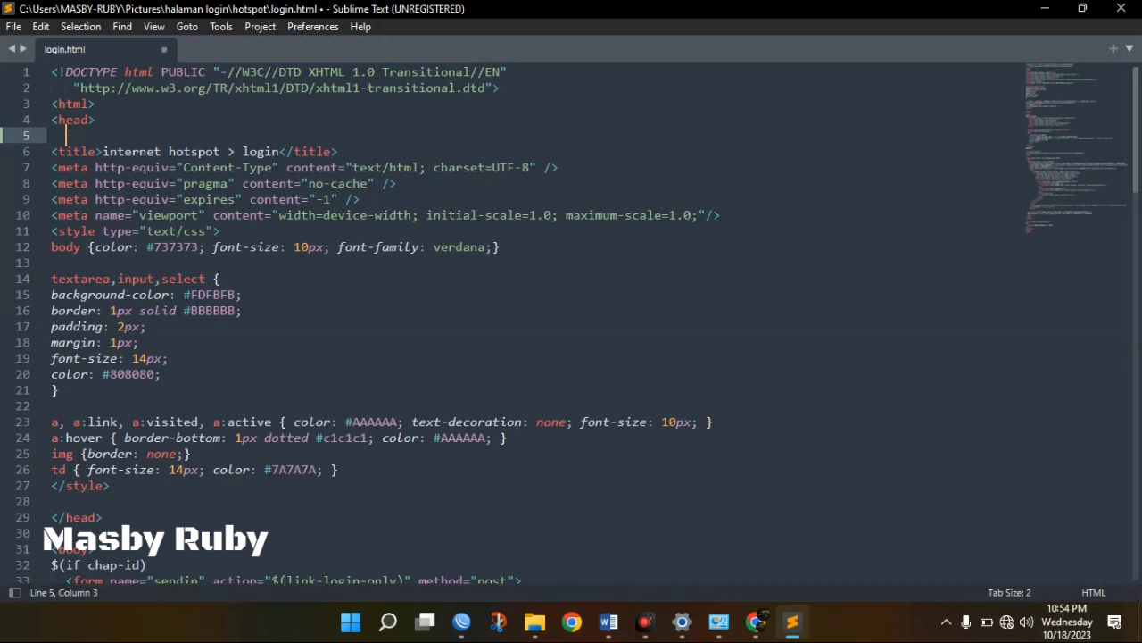
pyautogui.write('SELAMAT DATANG DI ')
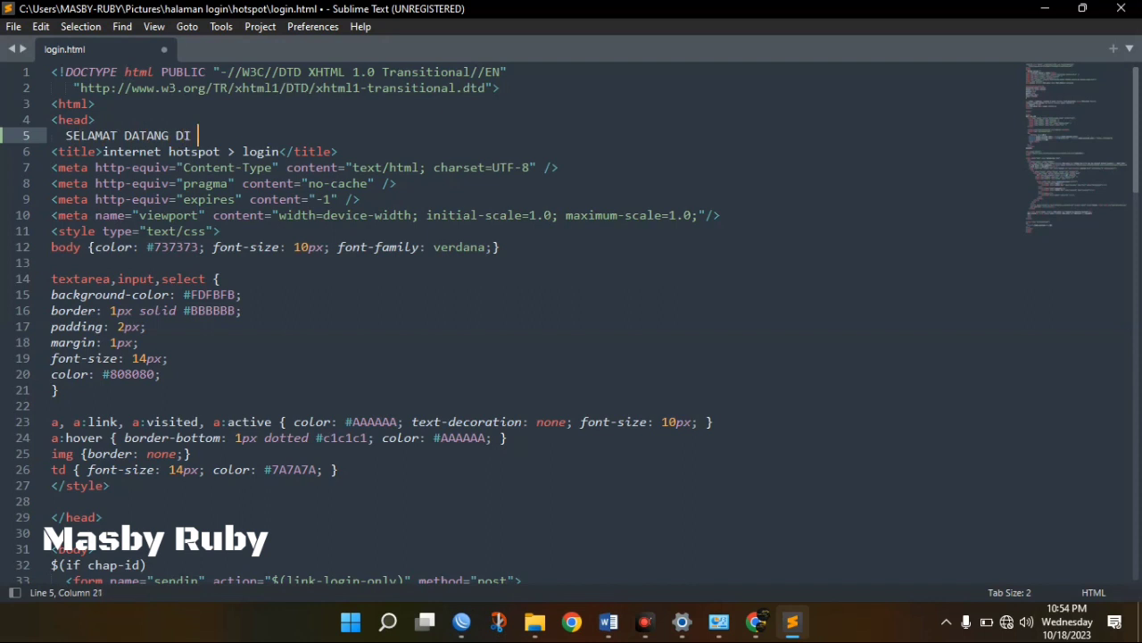
pyautogui.write('HOTSPOT MASBY R')
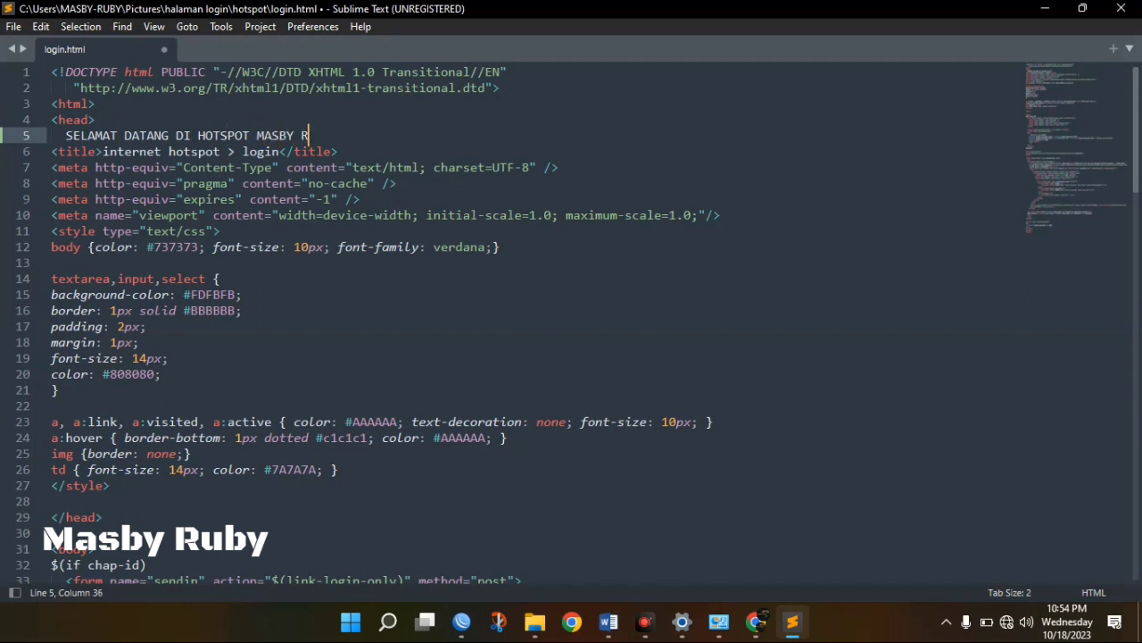
pyautogui.write('UBY')
pyautogui.click(15, 27)
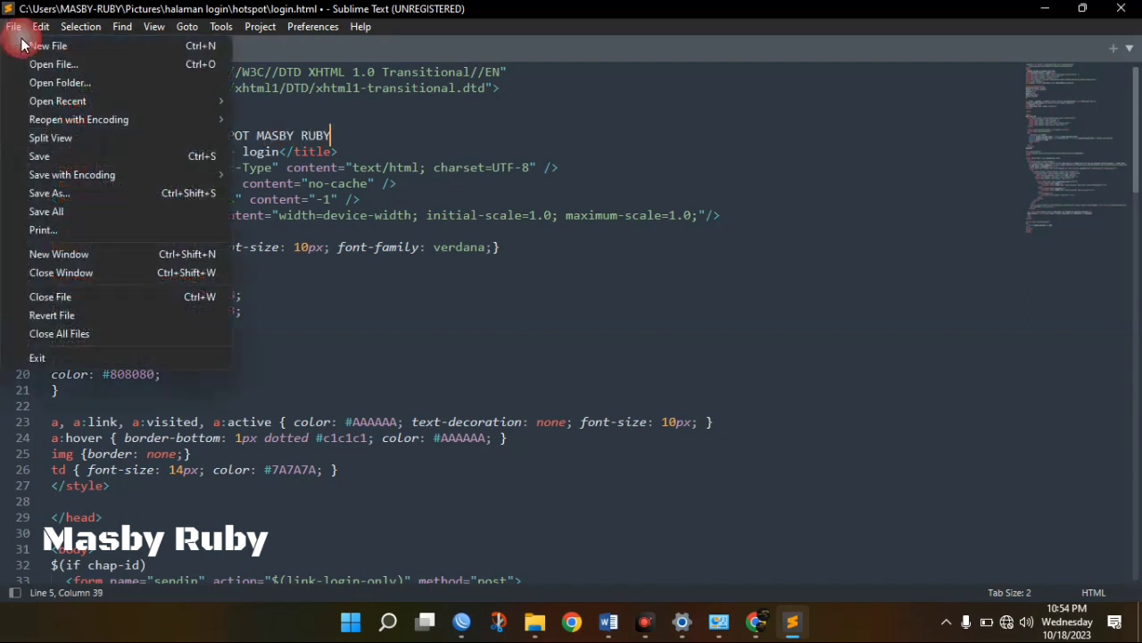
pyautogui.click(58, 153)
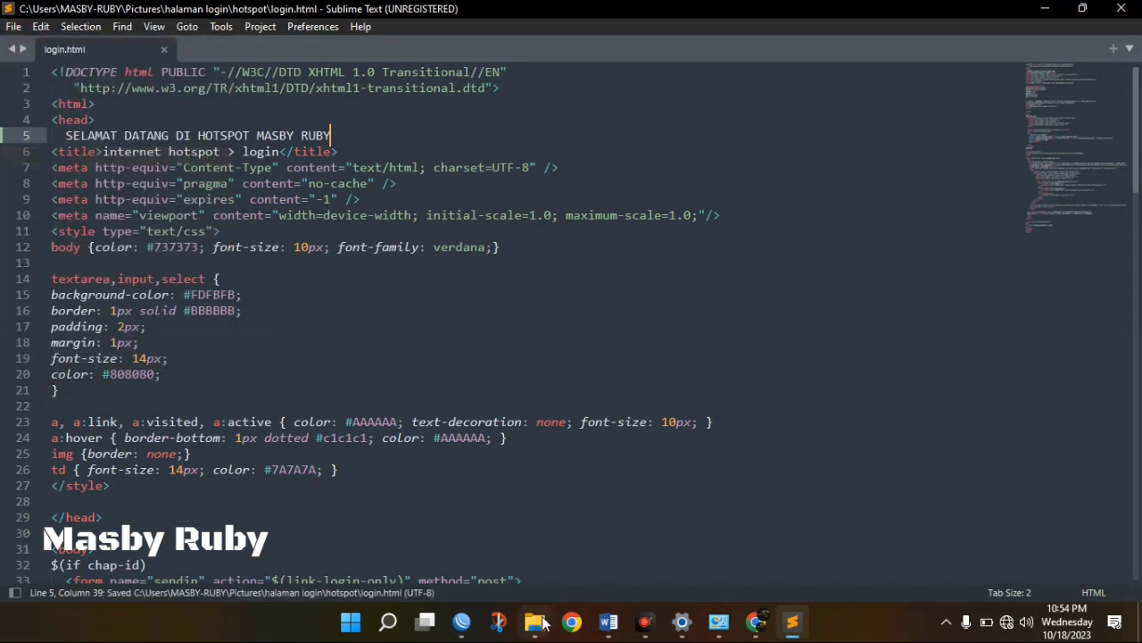
# Open the saved login.html from File Explorer in Chrome to preview the welcome line.
pyautogui.moveTo(541, 623)
pyautogui.click(537, 562)
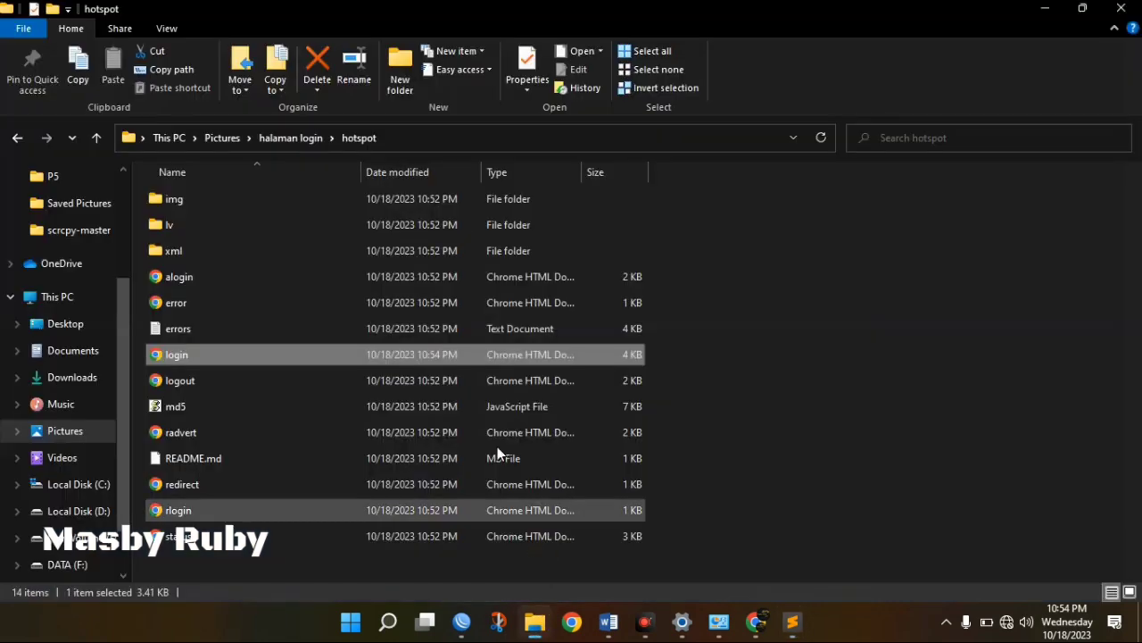
pyautogui.doubleClick(251, 354)
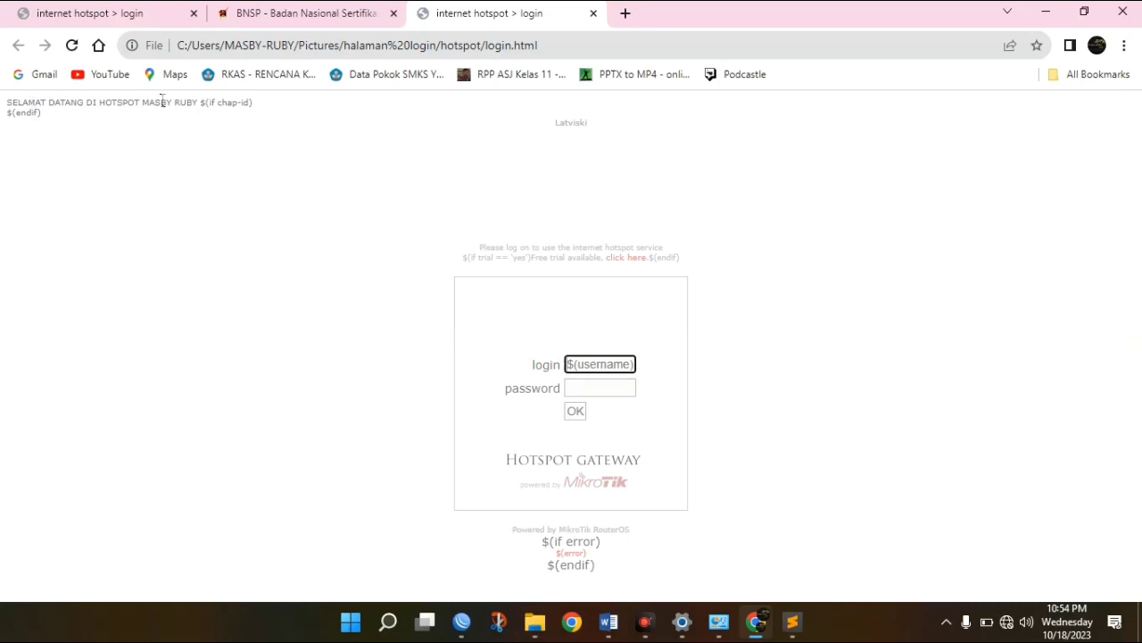
pyautogui.click(797, 636)
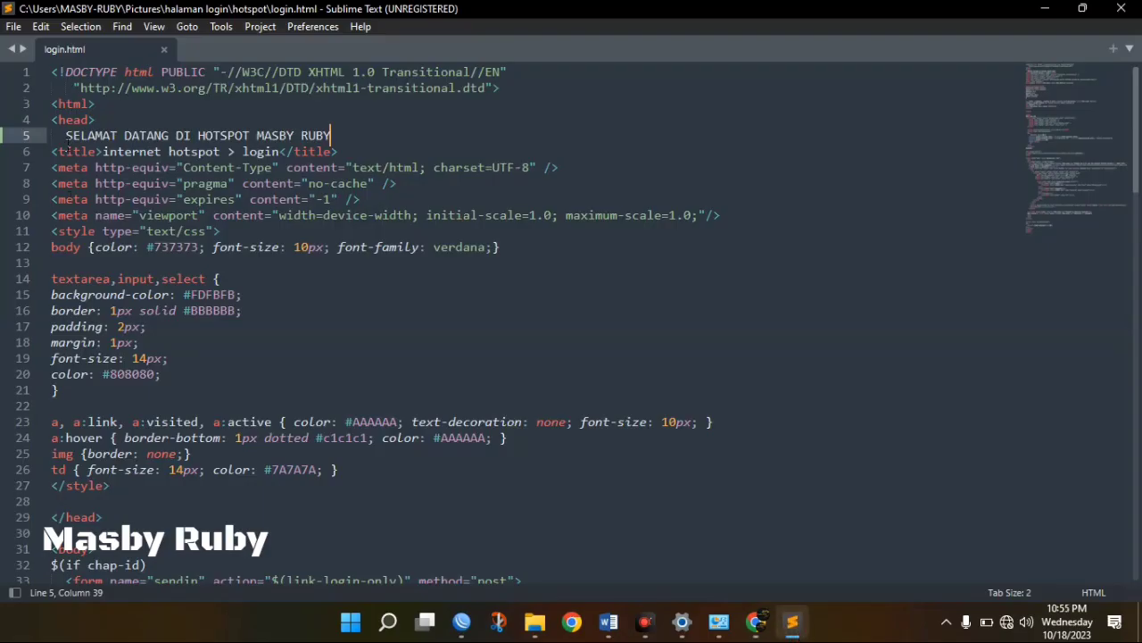
# Wrap the SELAMAT DATANG welcome line in <CENTER></CENTER> tags and save login.html.
pyautogui.click(65, 136)
pyautogui.write('<CE')
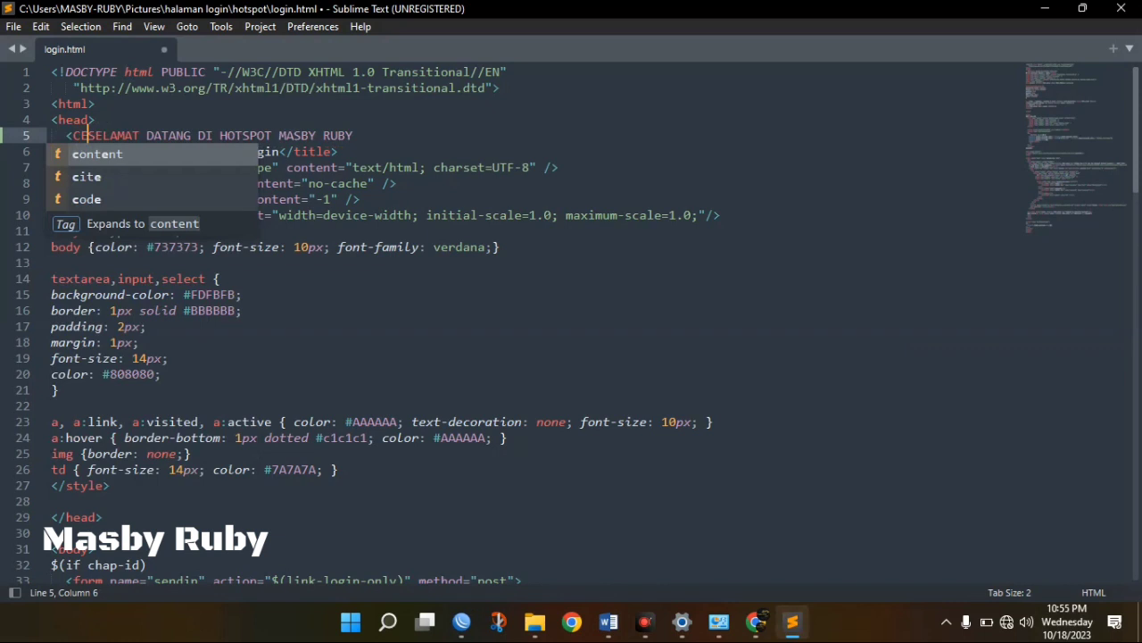
pyautogui.write('NTER')
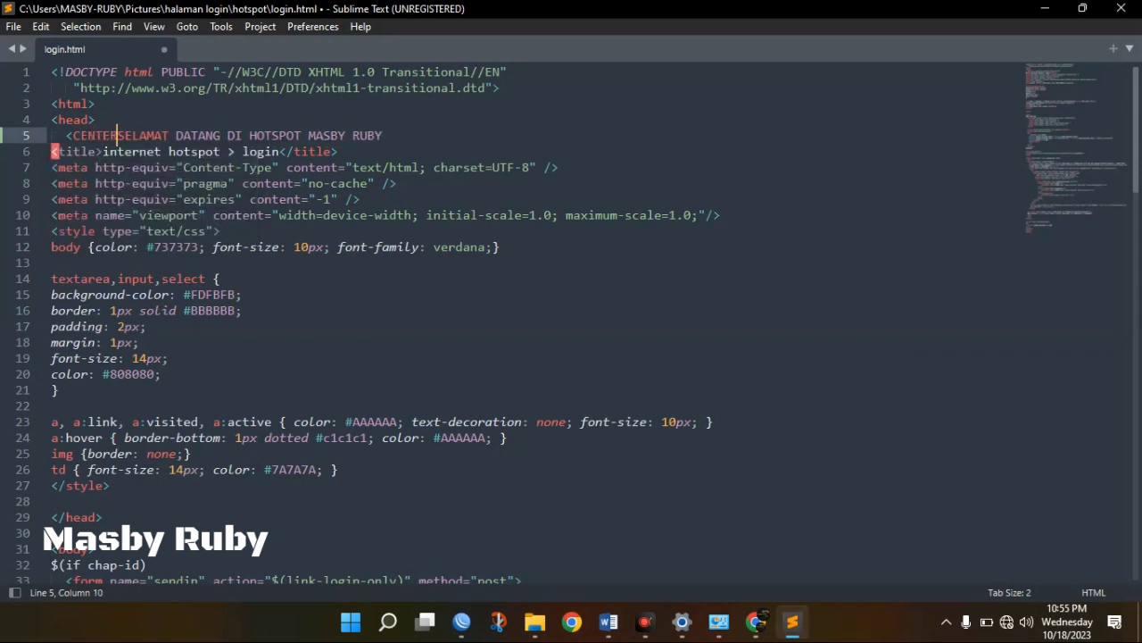
pyautogui.write('>')
pyautogui.press('Right')
pyautogui.press('Right')
pyautogui.press('Right')
pyautogui.press('Right')
pyautogui.press('Right')
pyautogui.press('Right')
pyautogui.press('Right')
pyautogui.press('Right')
pyautogui.press('Right')
pyautogui.press('Right')
pyautogui.press('Right')
pyautogui.press('Right')
pyautogui.press('Right')
pyautogui.press('Right')
pyautogui.press('Right')
pyautogui.press('Right')
pyautogui.press('Right')
pyautogui.press('Right')
pyautogui.press('Right')
pyautogui.press('Right')
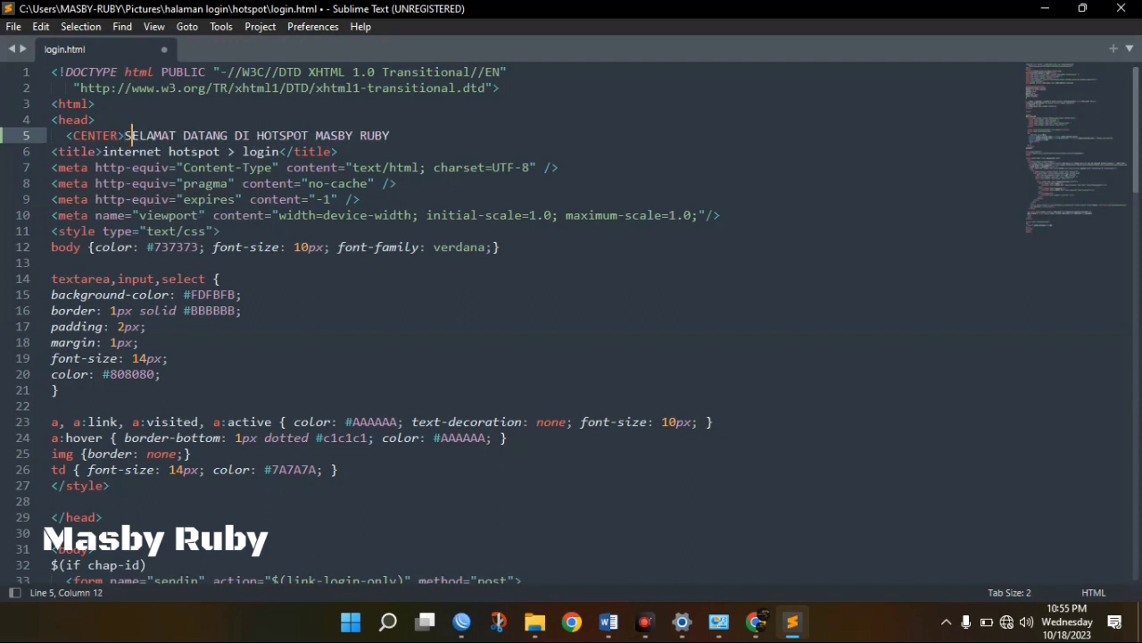
pyautogui.press('Right')
pyautogui.press('Right')
pyautogui.press('Right')
pyautogui.press('Right')
pyautogui.press('Right')
pyautogui.press('Right')
pyautogui.press('Right')
pyautogui.press('Right')
pyautogui.press('Right')
pyautogui.press('Right')
pyautogui.press('Right')
pyautogui.press('Right')
pyautogui.press('Right')
pyautogui.press('Right')
pyautogui.press('Right')
pyautogui.press('Right')
pyautogui.write('</CENTER>')
pyautogui.hotkey('ctrl', 's')
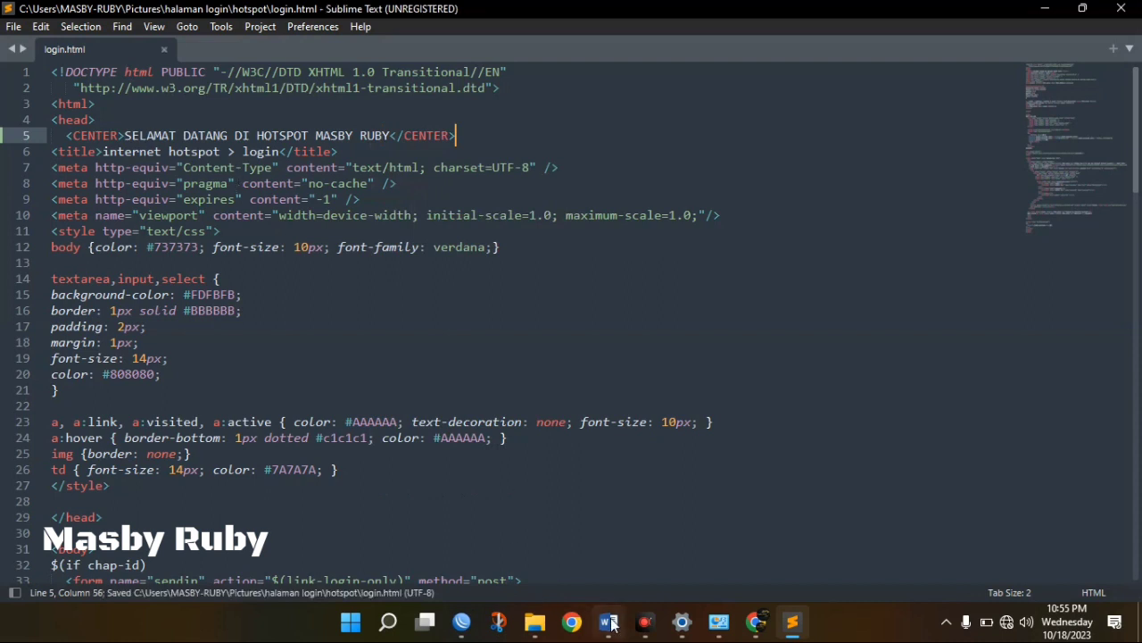
# Reload the login.html preview in Chrome to check the centered welcome line.
pyautogui.moveTo(754, 622)
pyautogui.click(740, 558)
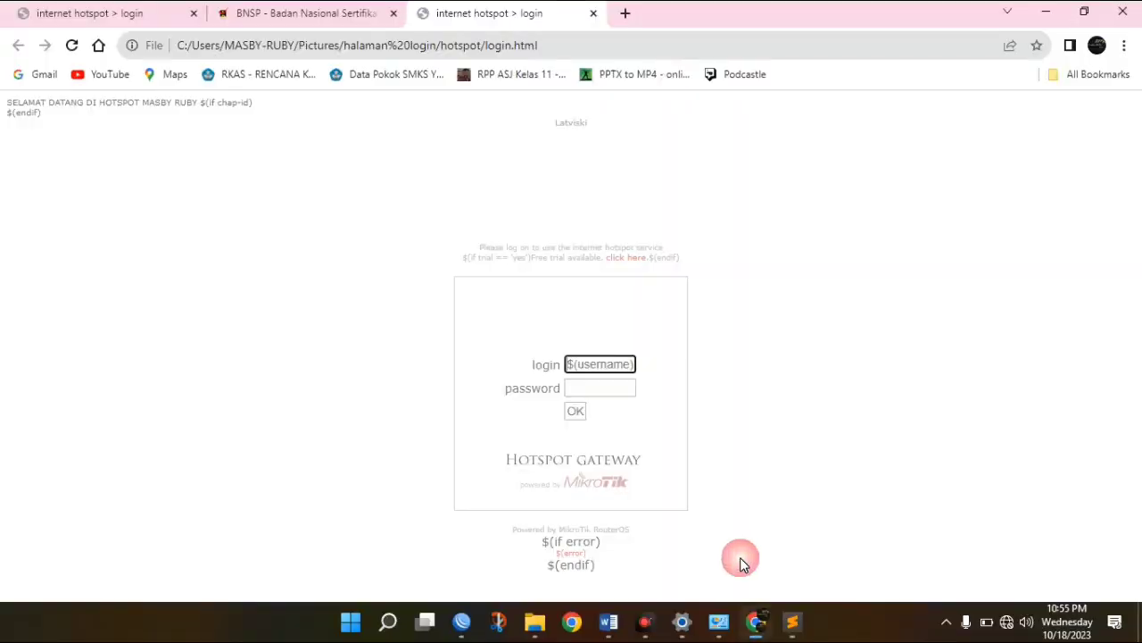
pyautogui.click(319, 406)
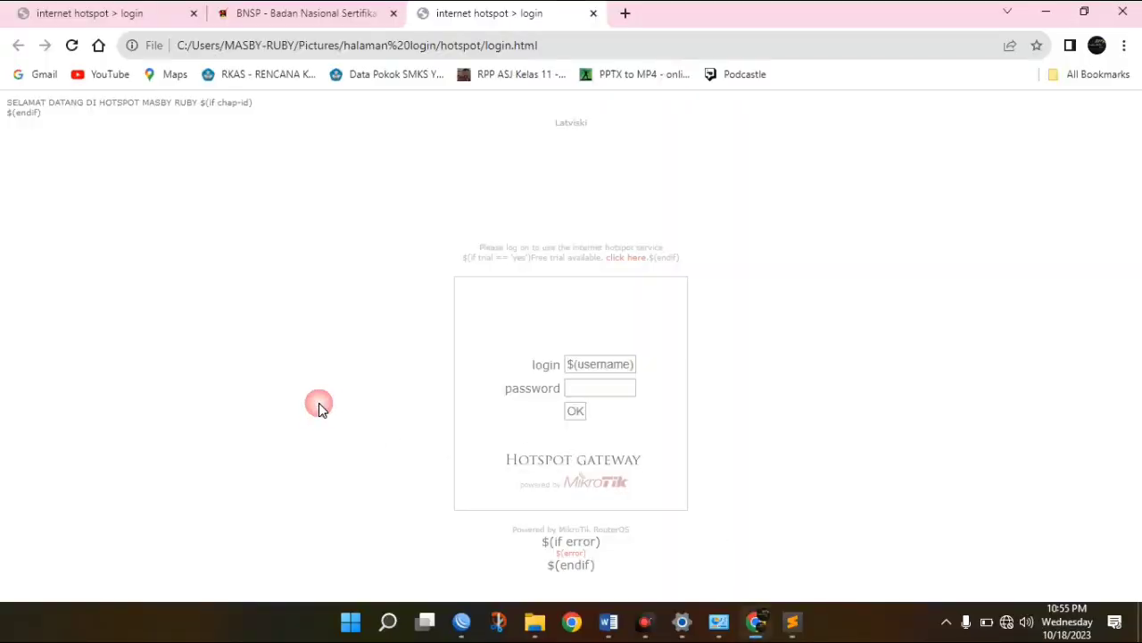
pyautogui.doubleClick(74, 103)
pyautogui.click(117, 171)
pyautogui.press('F5')
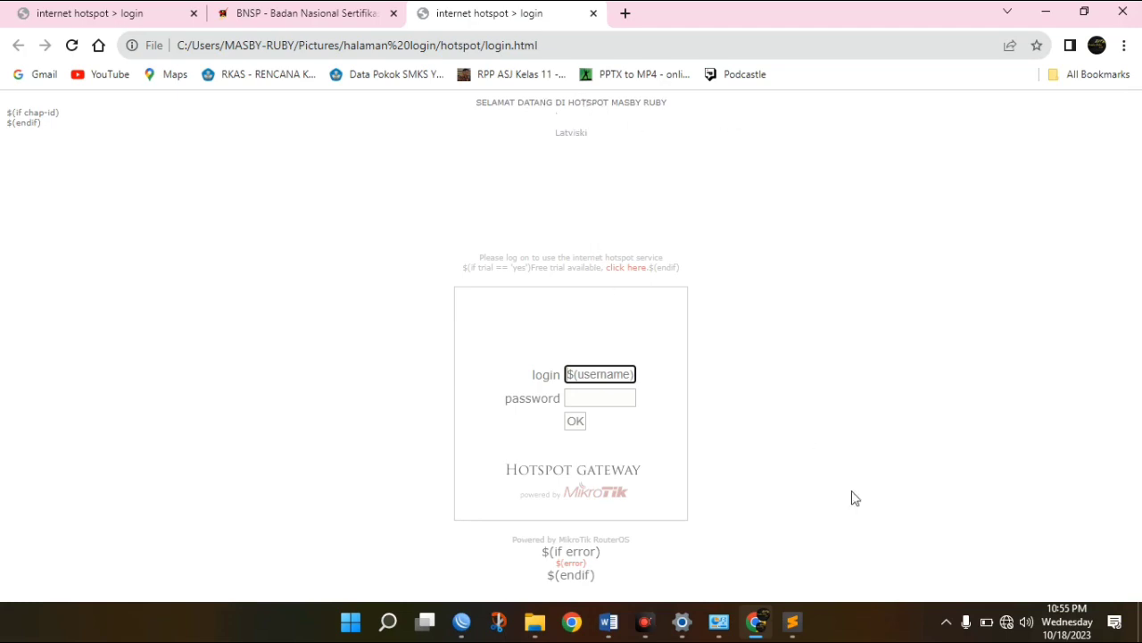
pyautogui.click(793, 622)
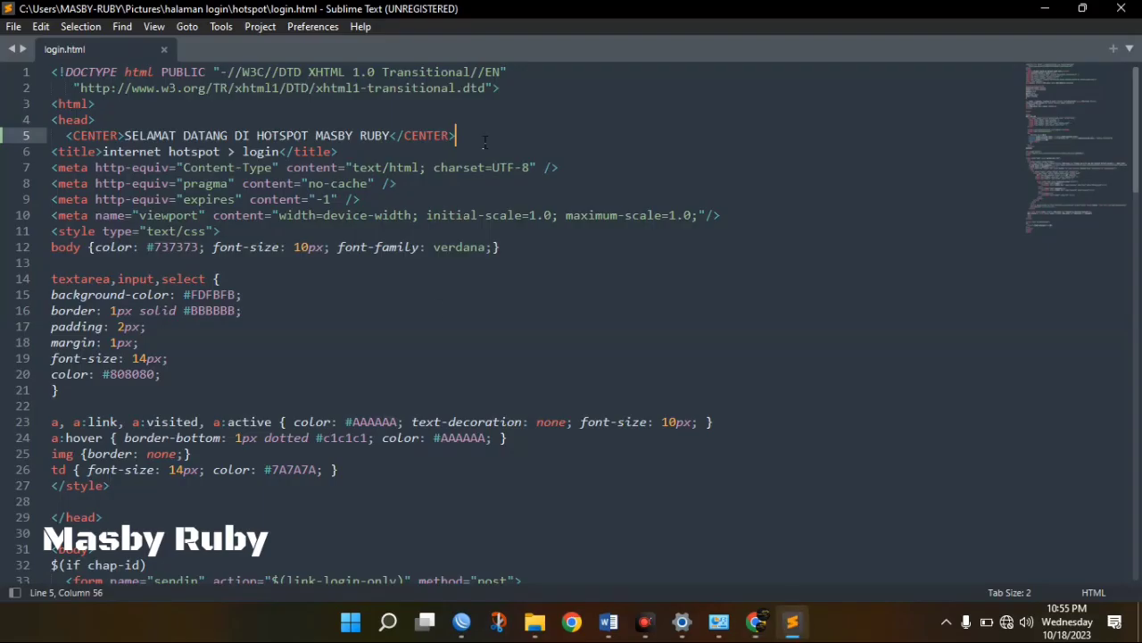
# Move the centered welcome line after the title tag onto its own line, save, and preview.
pyautogui.moveTo(482, 141); pyautogui.dragTo(67, 141)
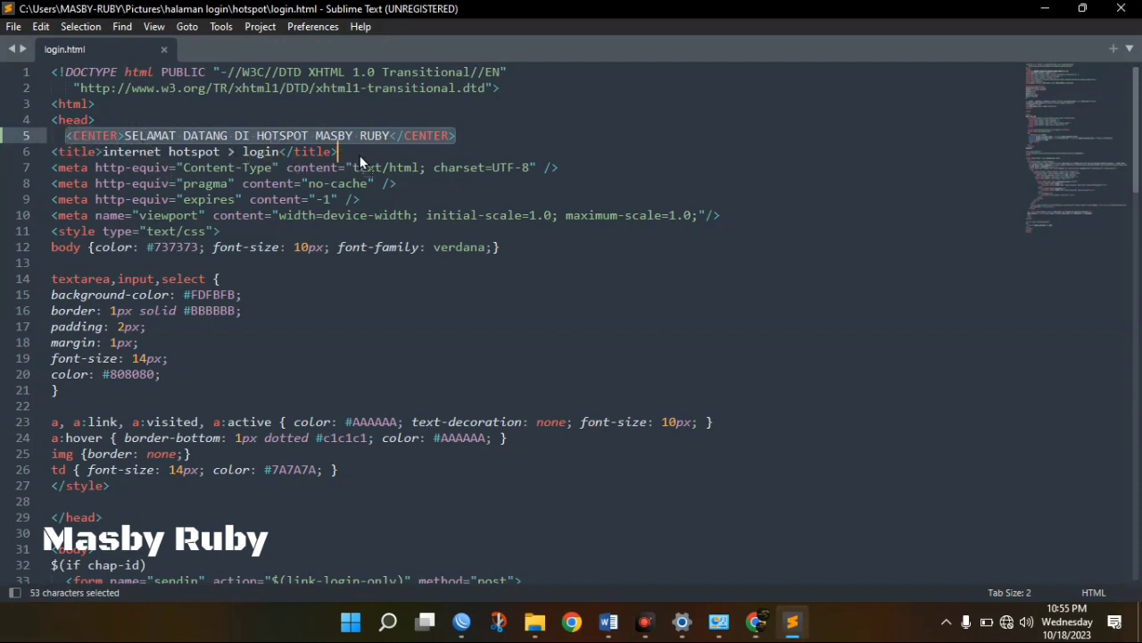
pyautogui.moveTo(362, 161); pyautogui.dragTo(362, 157)
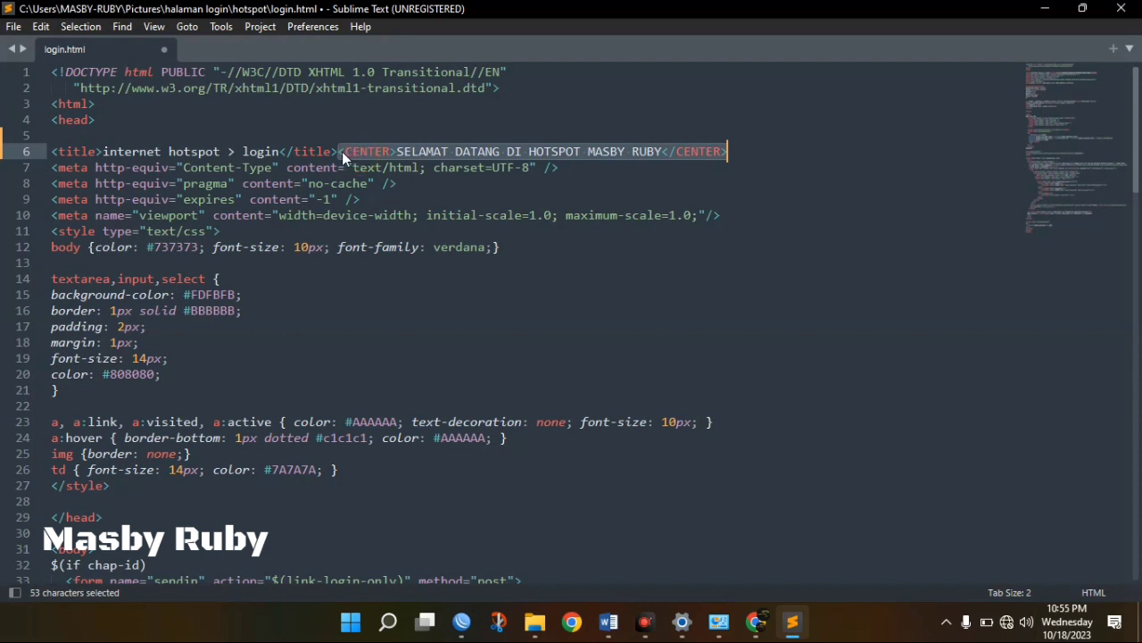
pyautogui.click(341, 152)
pyautogui.press('Return')
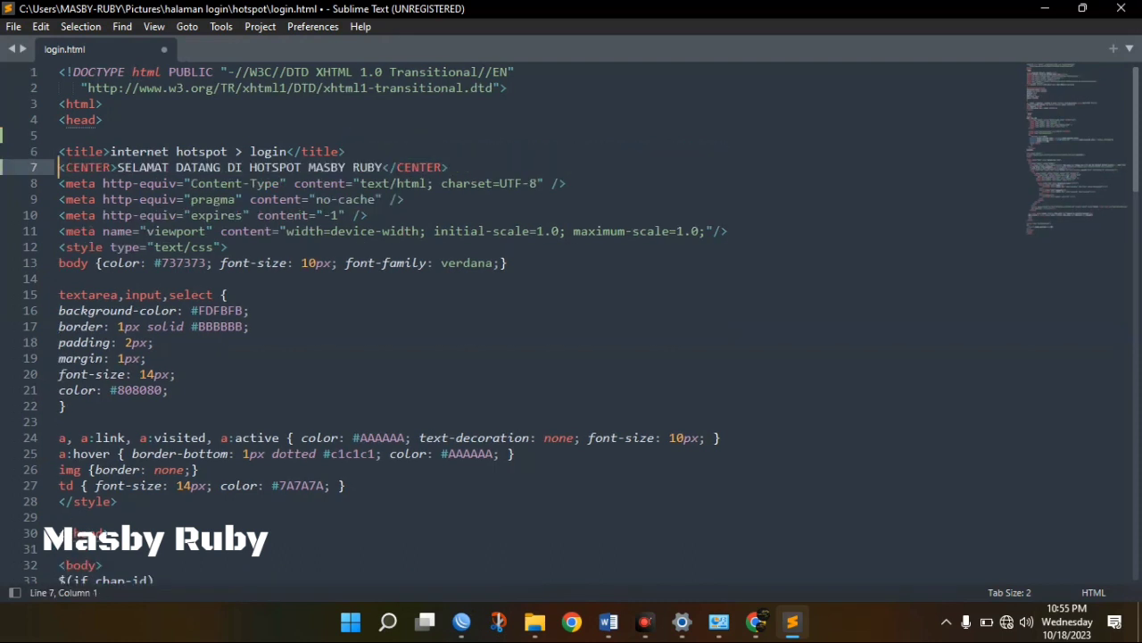
pyautogui.hotkey('ctrl', 's')
pyautogui.click(755, 622)
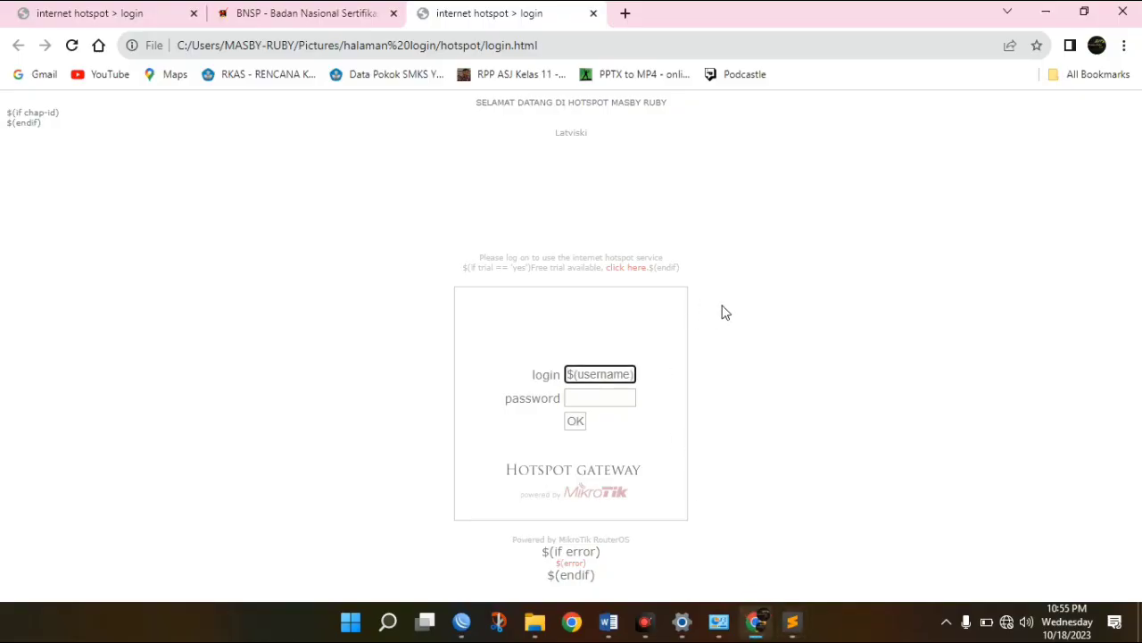
pyautogui.click(792, 622)
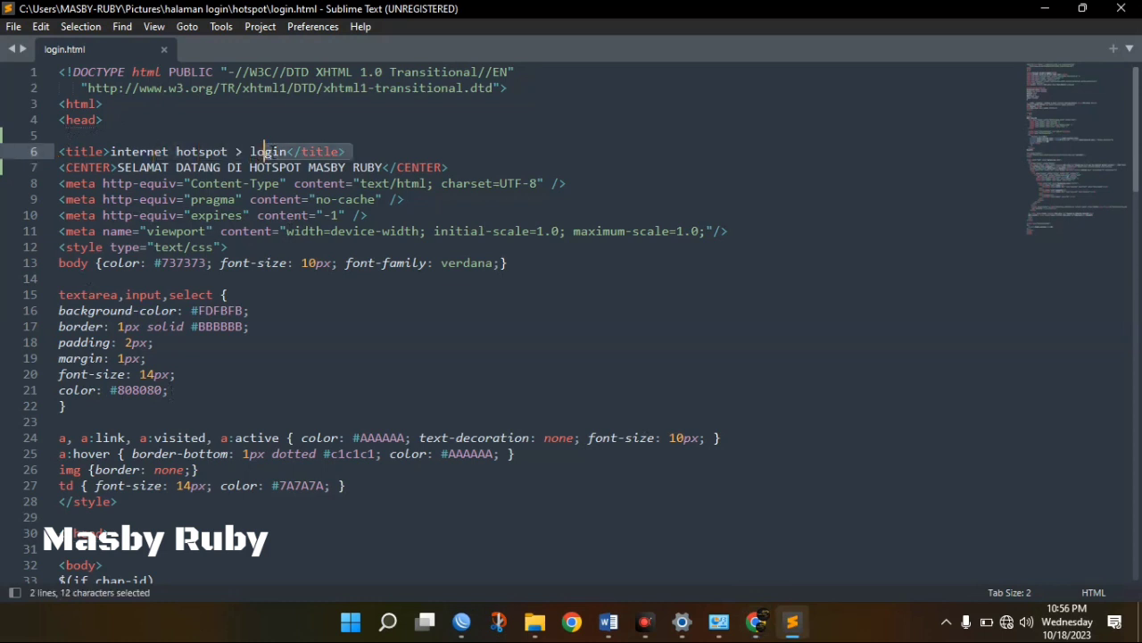
# Cut the welcome line out of the head and try pasting it on line 14, then undo.
pyautogui.keyDown('shift'); pyautogui.click(451, 167); pyautogui.keyUp('shift')
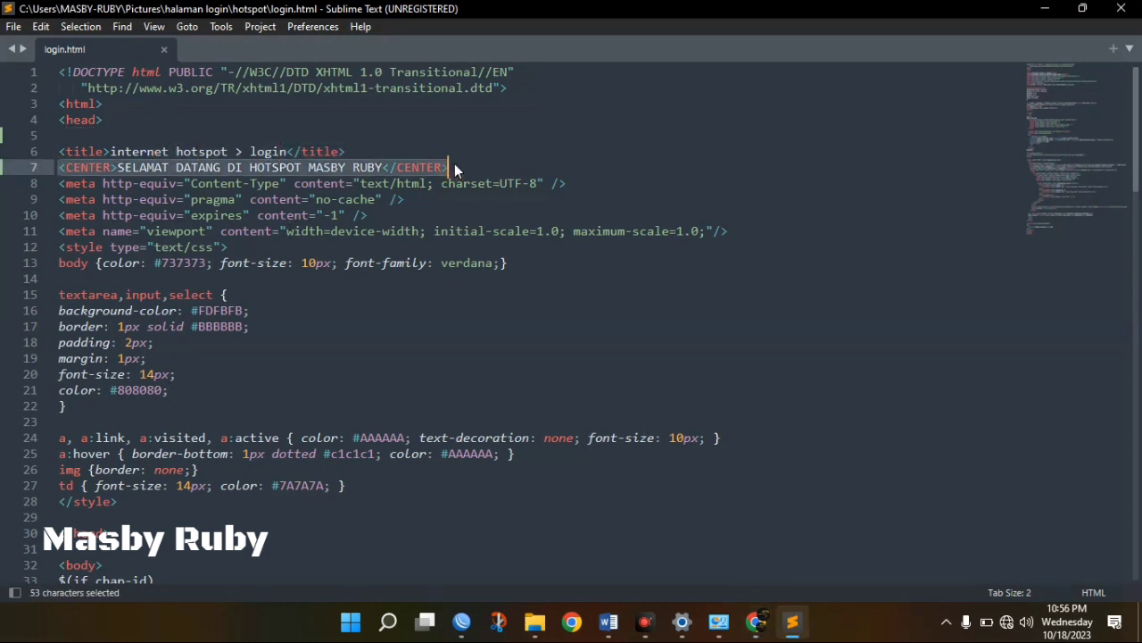
pyautogui.hotkey('ctrl', 'c')
pyautogui.hotkey('ctrl', 'x')
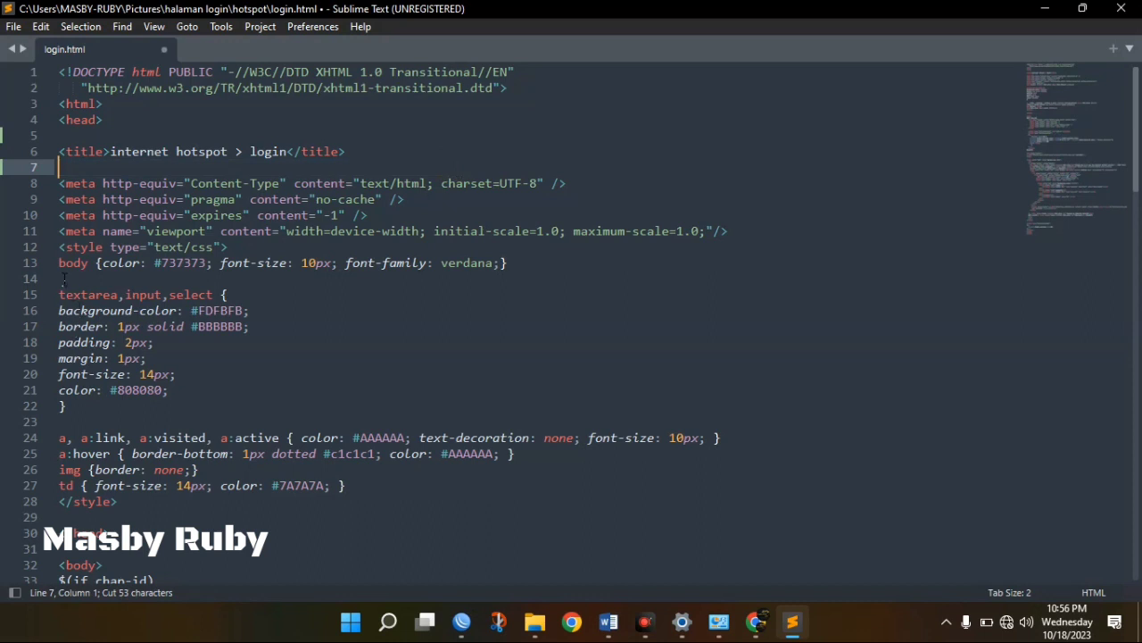
pyautogui.click(65, 279)
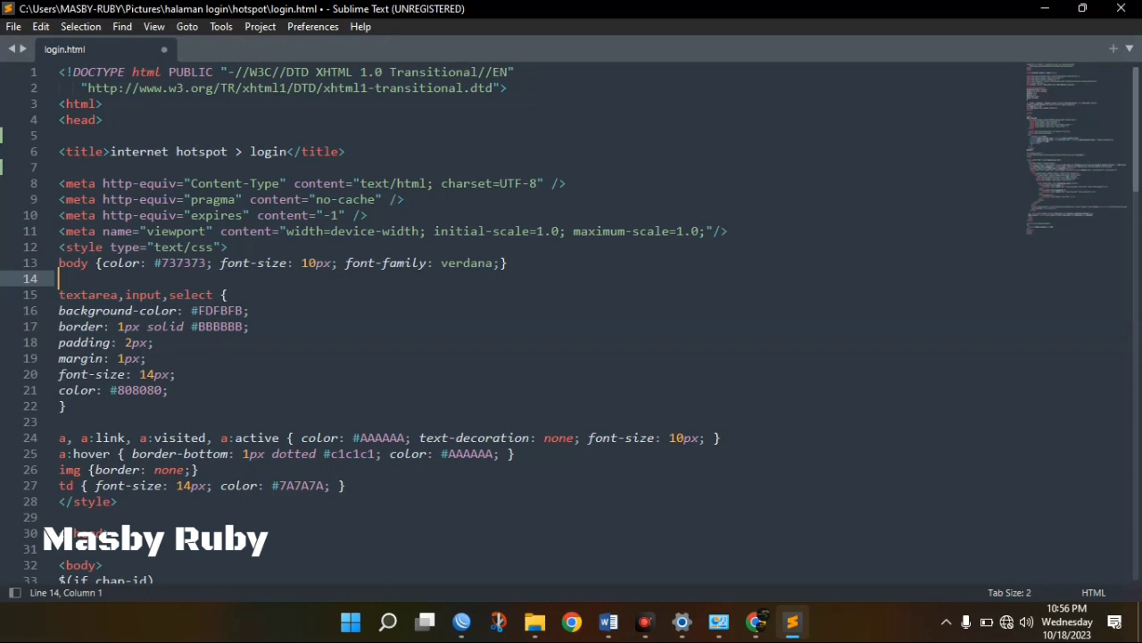
pyautogui.hotkey('ctrl', 'v')
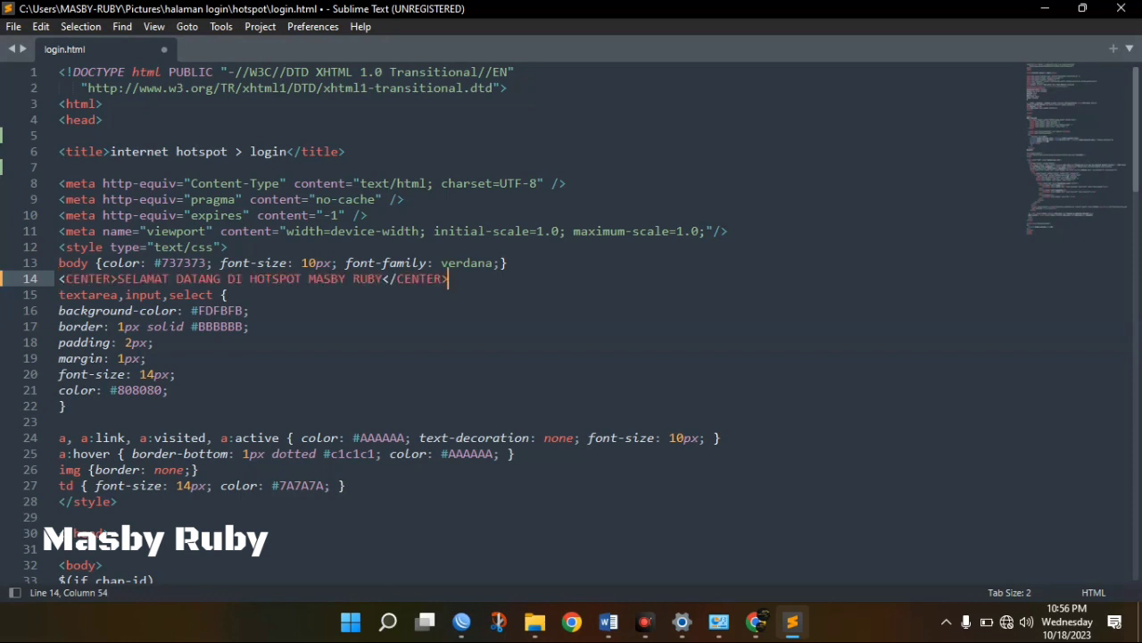
pyautogui.press('Left')
pyautogui.press('Left')
pyautogui.press('Left')
pyautogui.press('Left')
pyautogui.press('Left')
pyautogui.press('Left')
pyautogui.press('Left')
pyautogui.press('Left')
pyautogui.press('Left')
pyautogui.hotkey('ctrl', 'z')
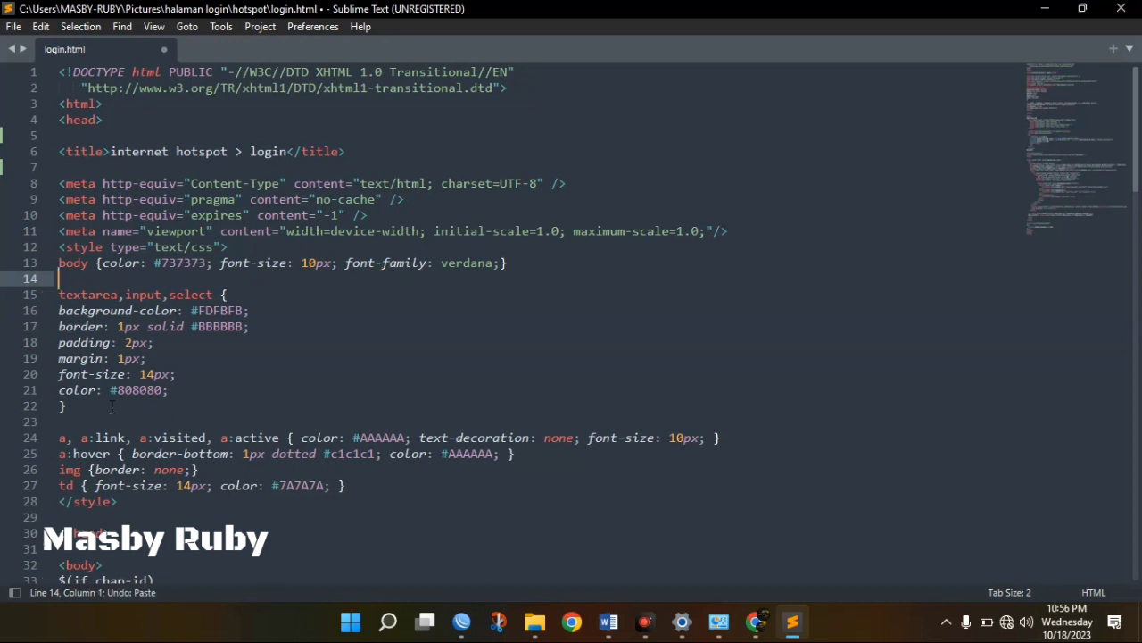
# Paste the welcome line on a new line after <body>, save, and check it in Chrome.
pyautogui.click(77, 419)
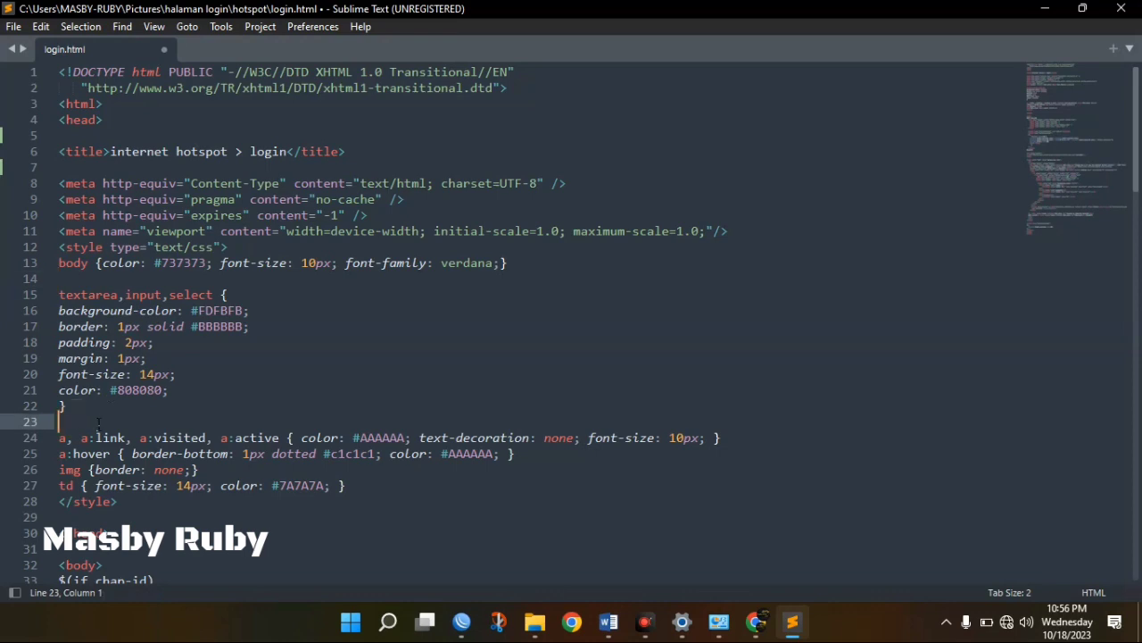
pyautogui.hotkey('ctrl', '-')
pyautogui.hotkey('ctrl', '-')
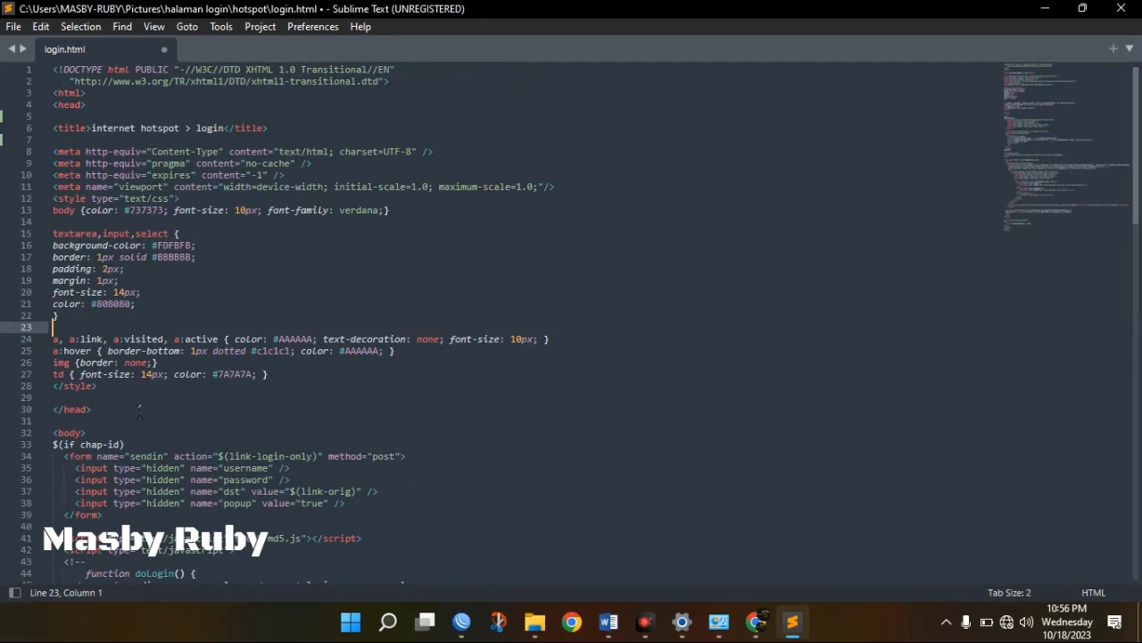
pyautogui.click(116, 433)
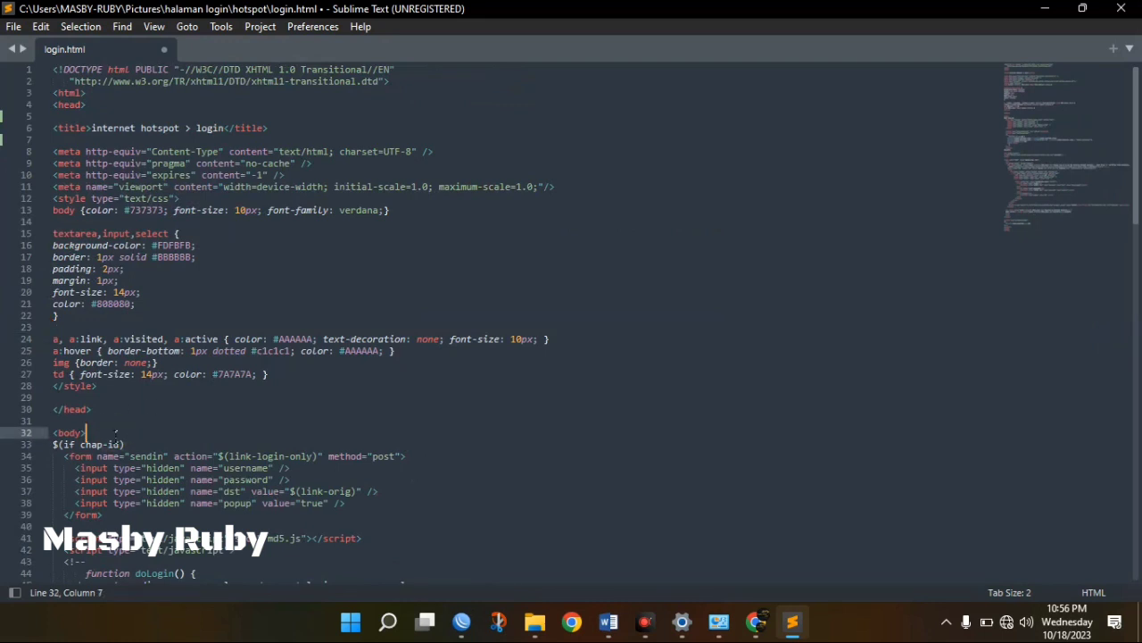
pyautogui.press('Return')
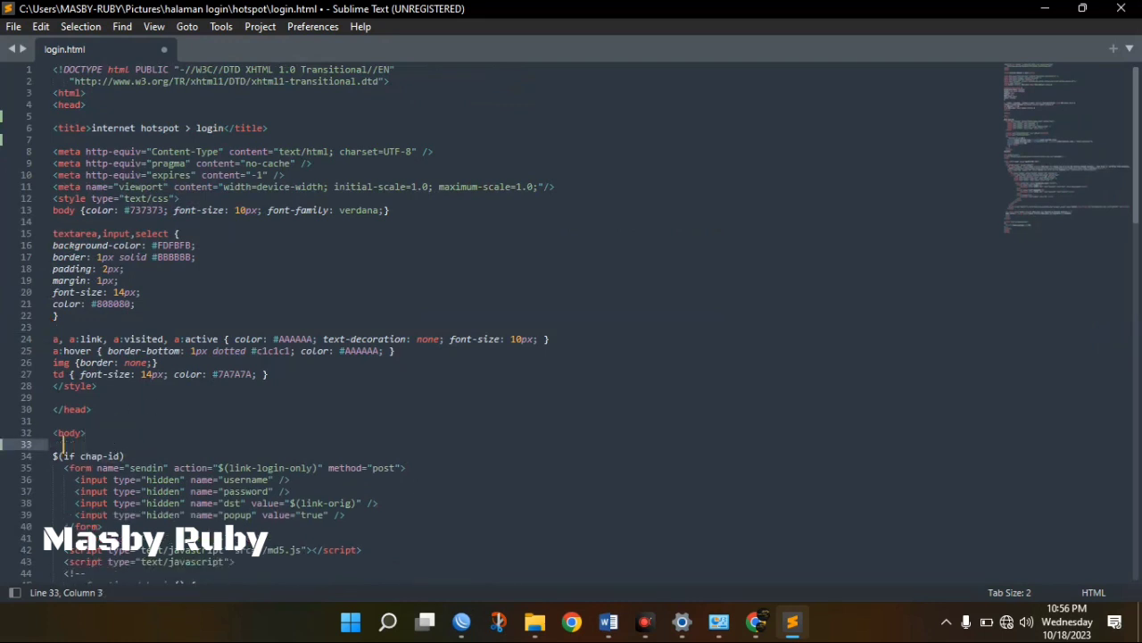
pyautogui.hotkey('ctrl', 'v')
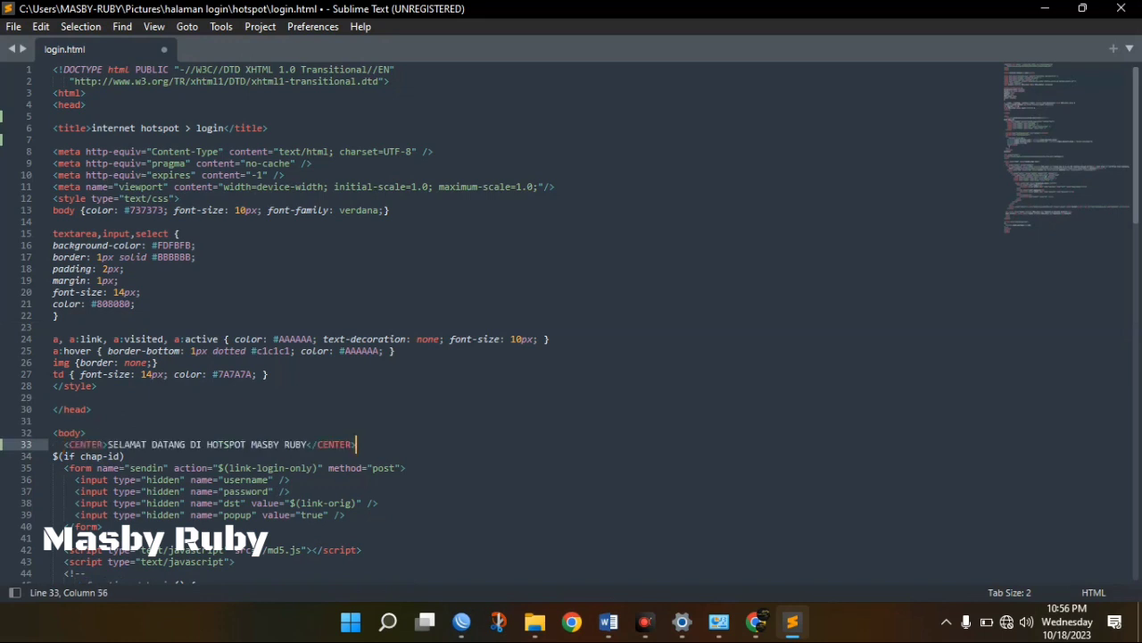
pyautogui.hotkey('ctrl', 's')
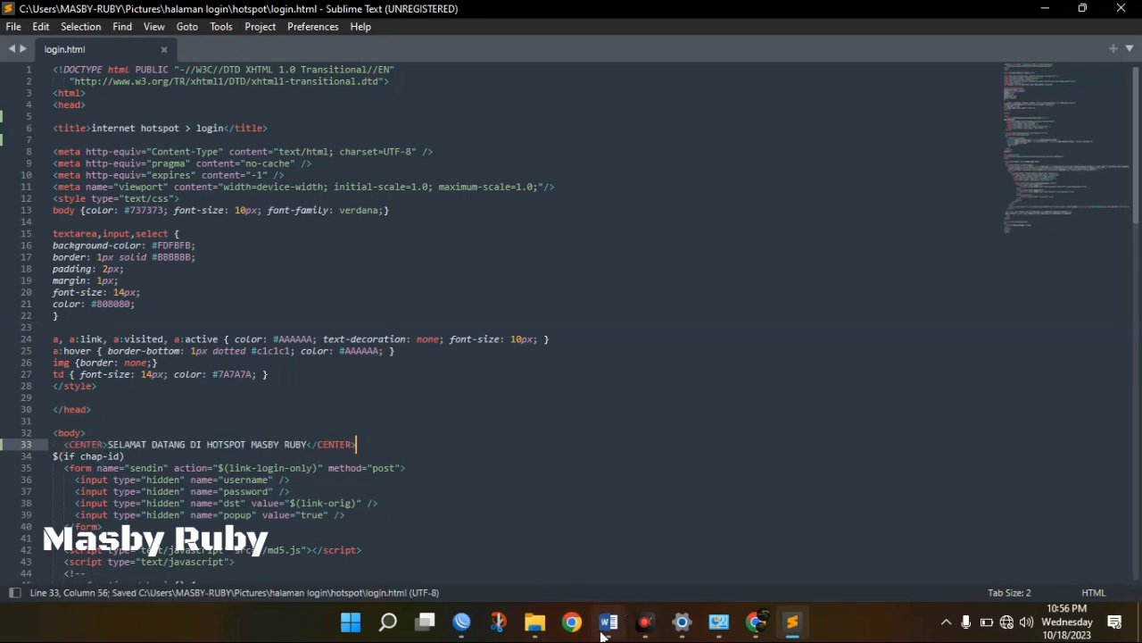
pyautogui.click(758, 624)
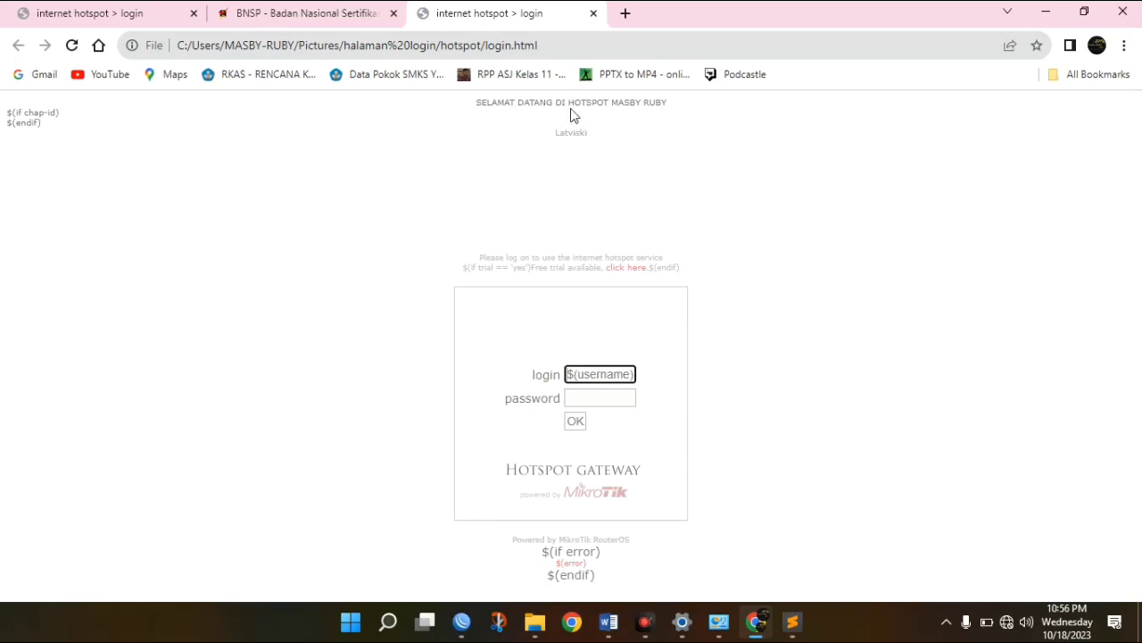
pyautogui.click(792, 623)
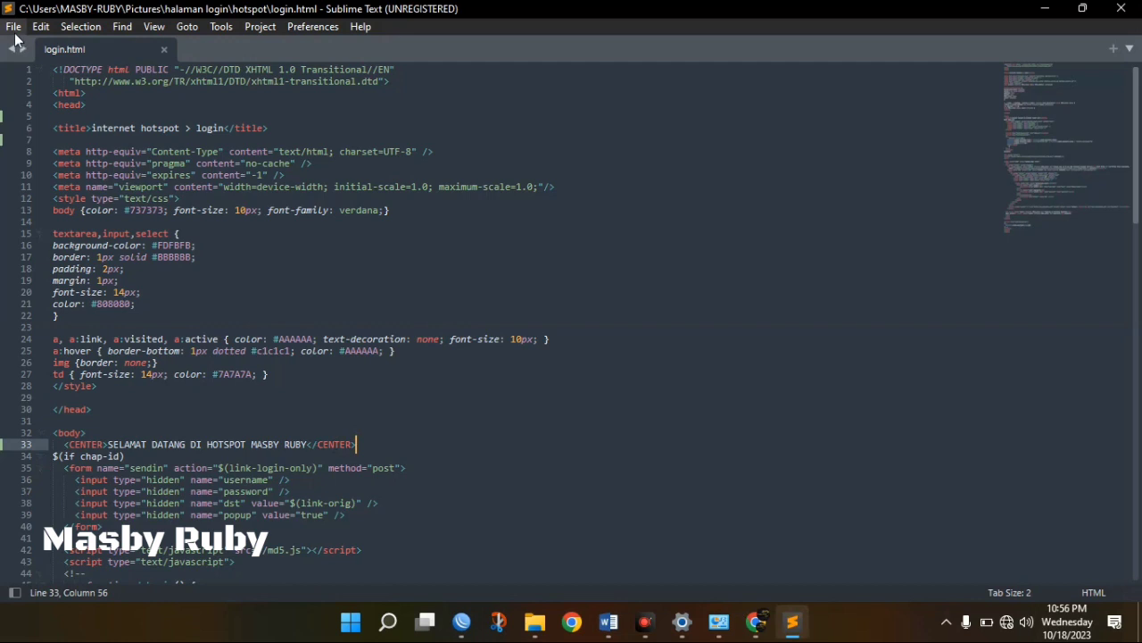
# Save login.html again from the File menu and refresh the Chrome preview.
pyautogui.click(13, 26)
pyautogui.click(42, 156)
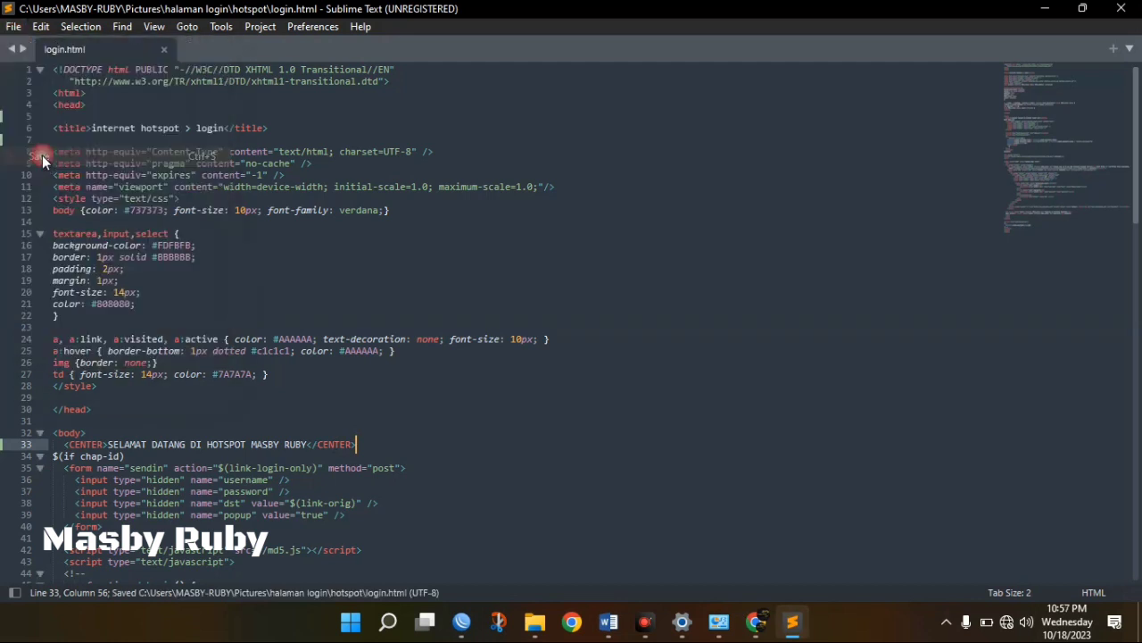
pyautogui.click(754, 622)
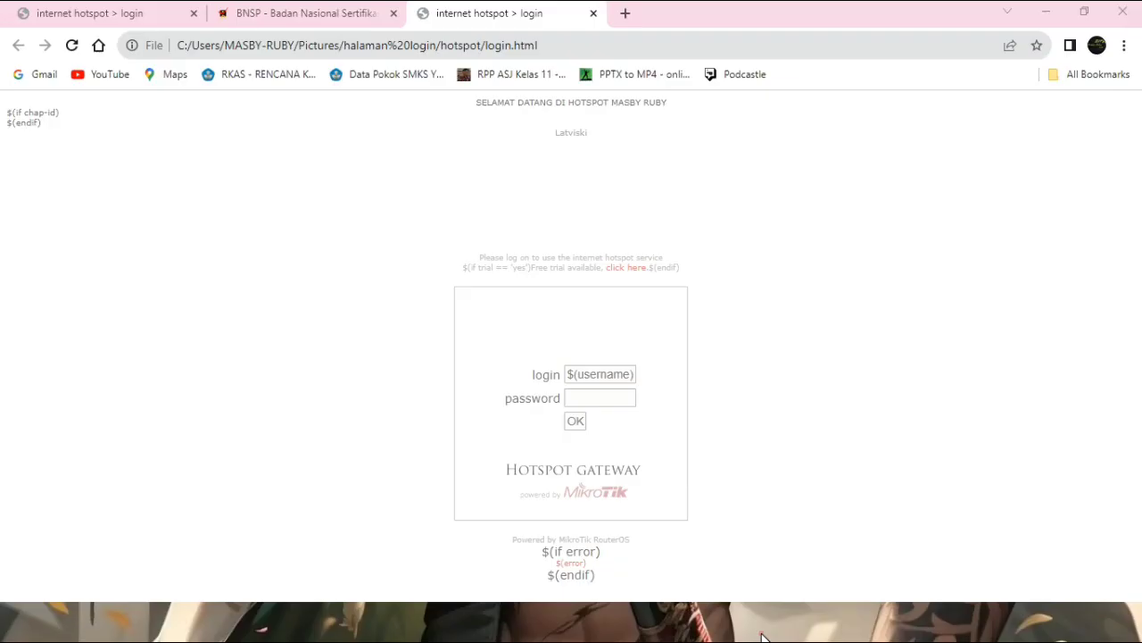
pyautogui.click(731, 382)
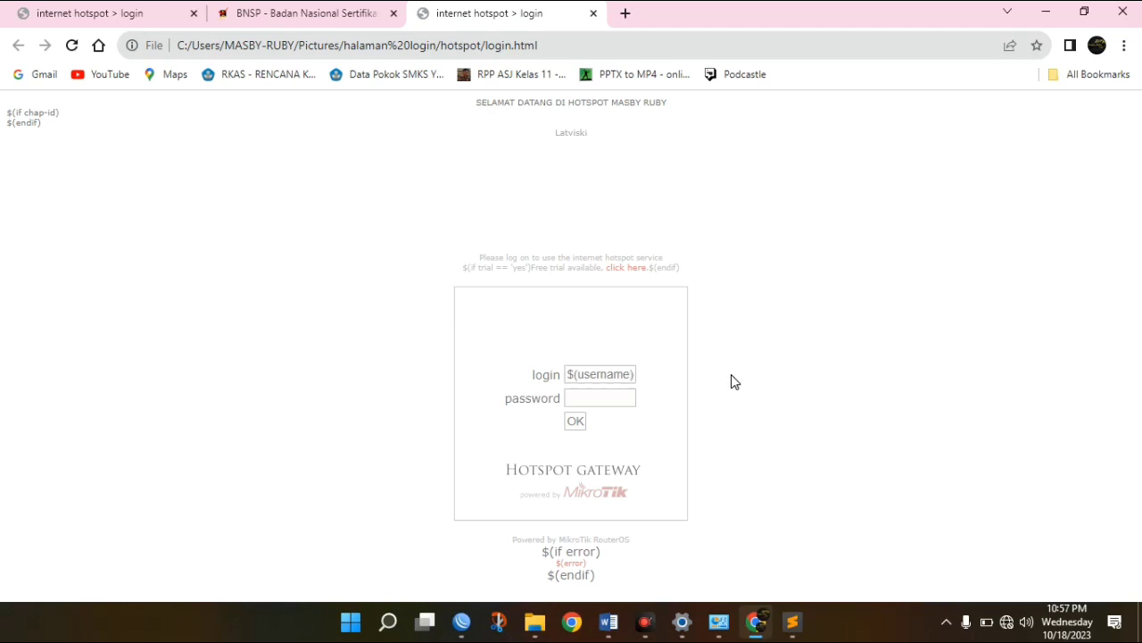
pyautogui.press('Tab')
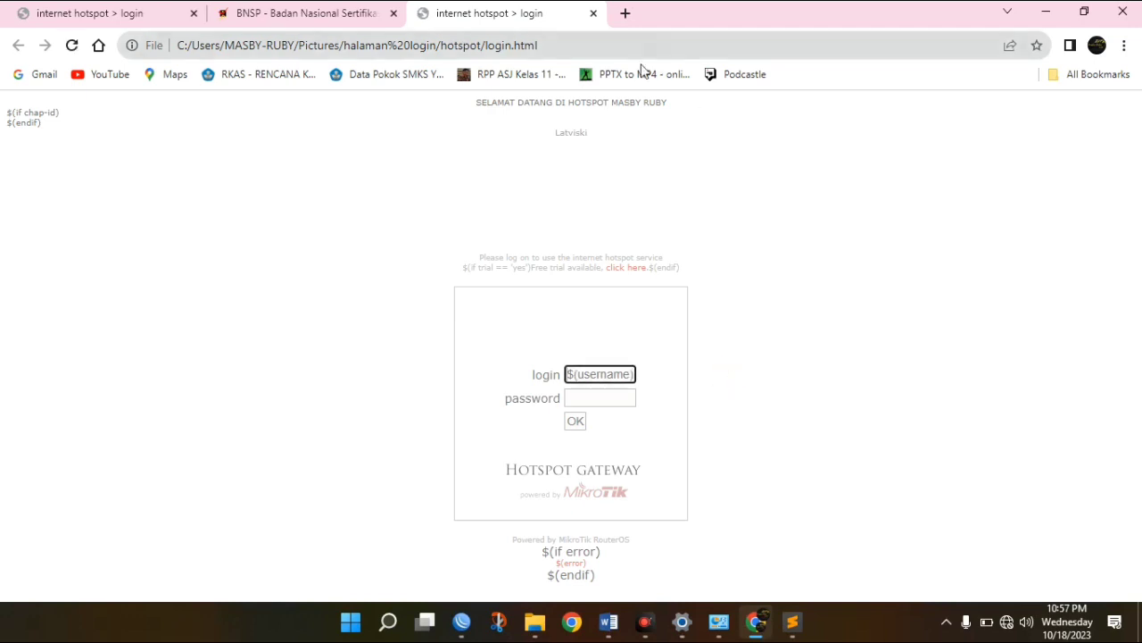
# Close the login.html tab and the Sublime Text window.
pyautogui.click(792, 625)
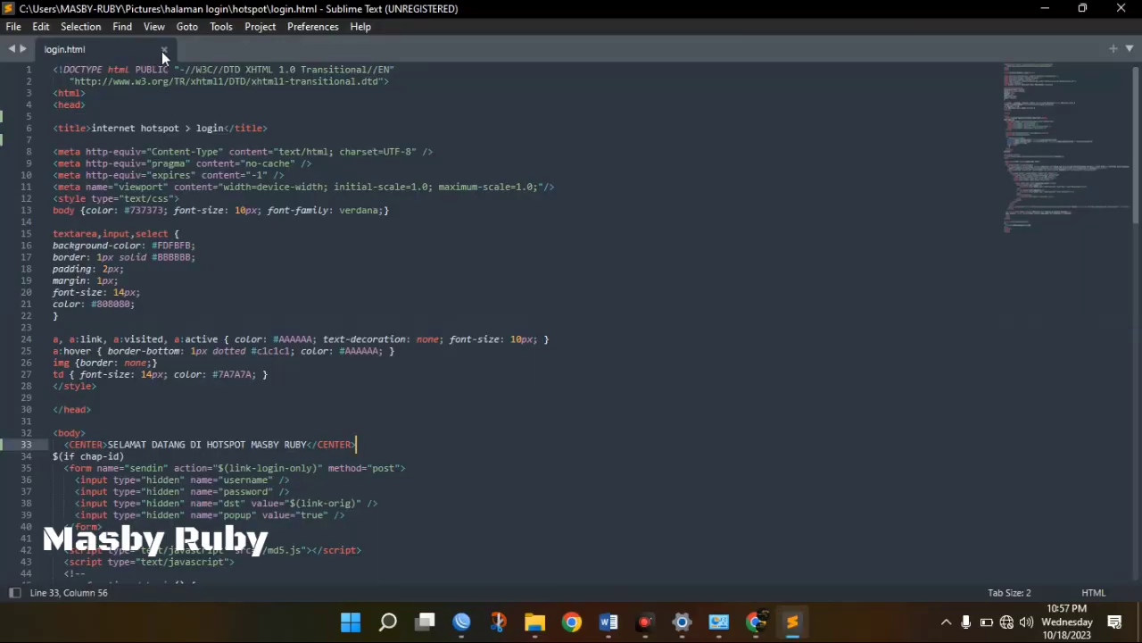
pyautogui.click(163, 50)
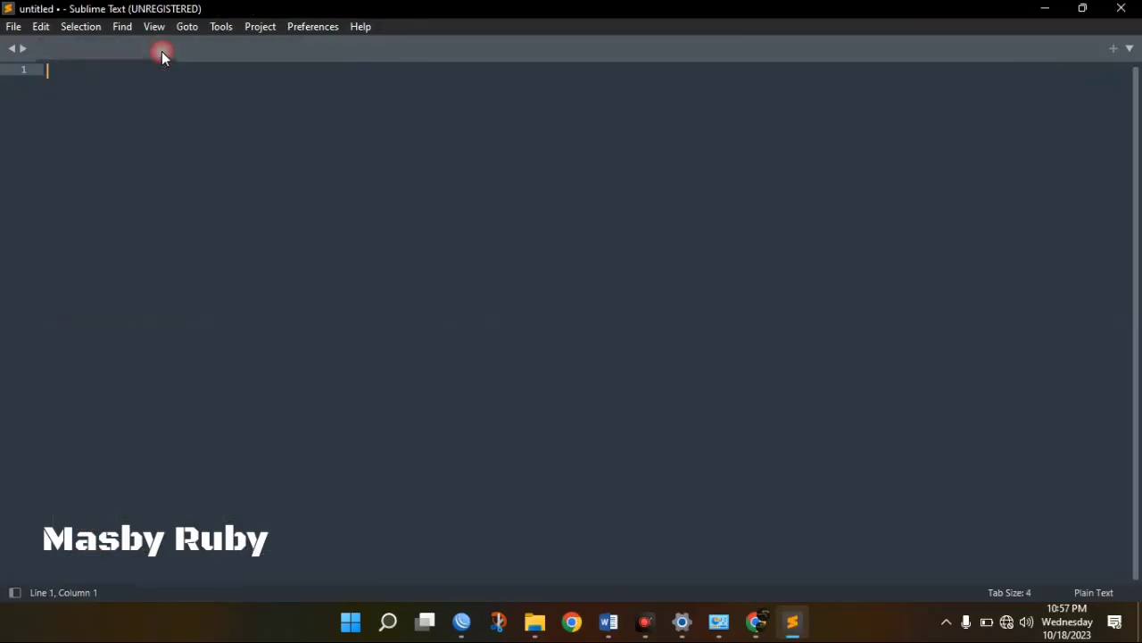
pyautogui.click(1132, 9)
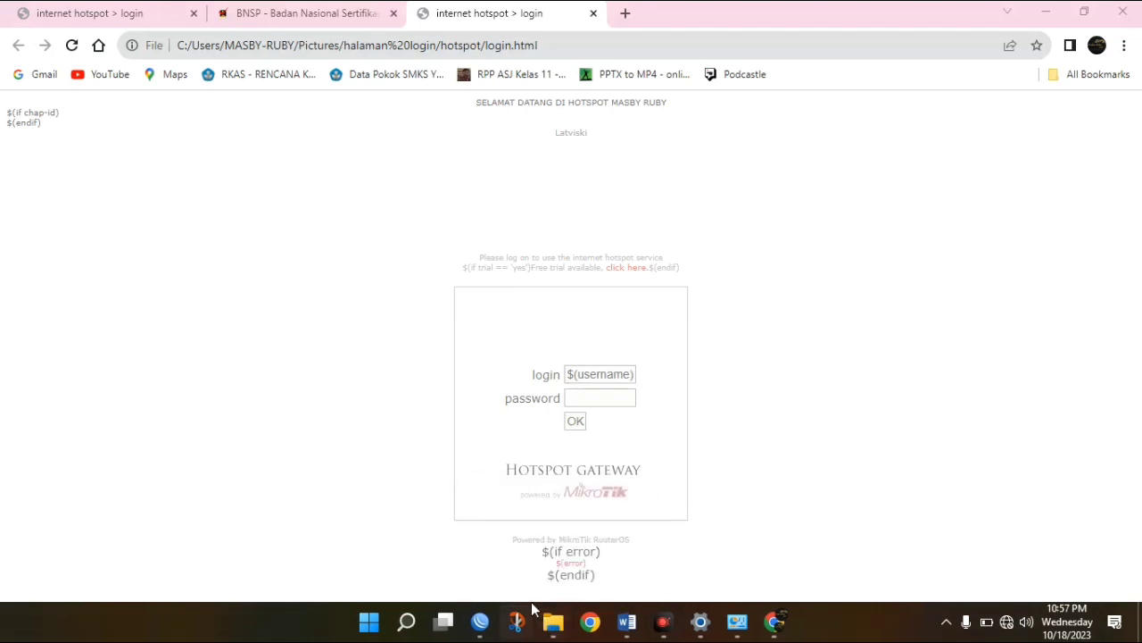
# Remove the old hotspot directory from the router's File List in WinBox.
pyautogui.click(549, 628)
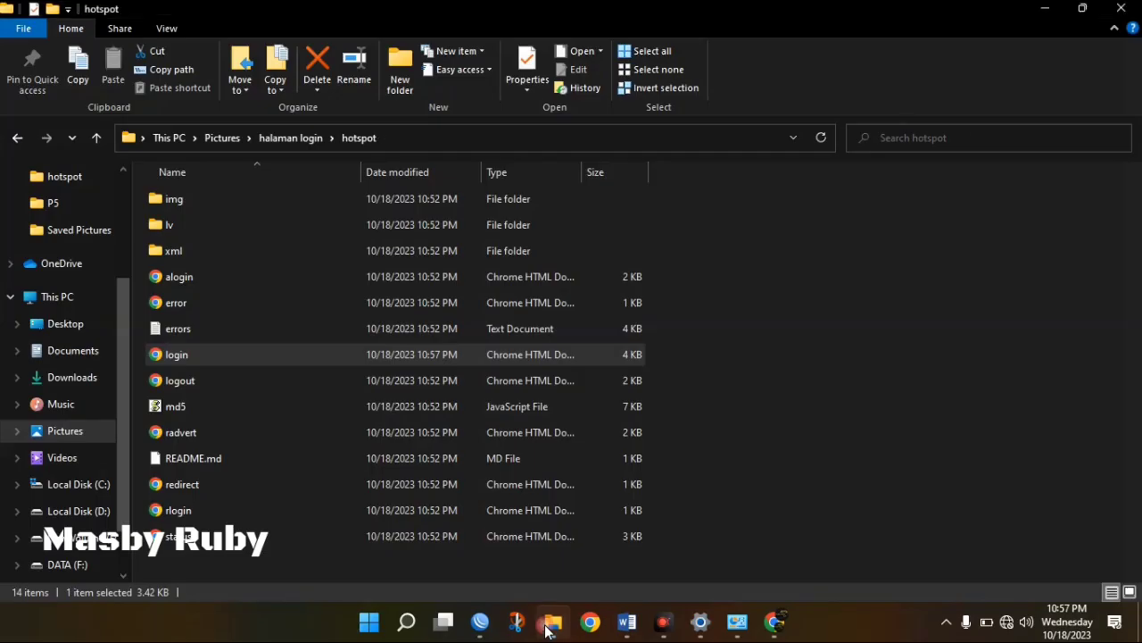
pyautogui.click(18, 139)
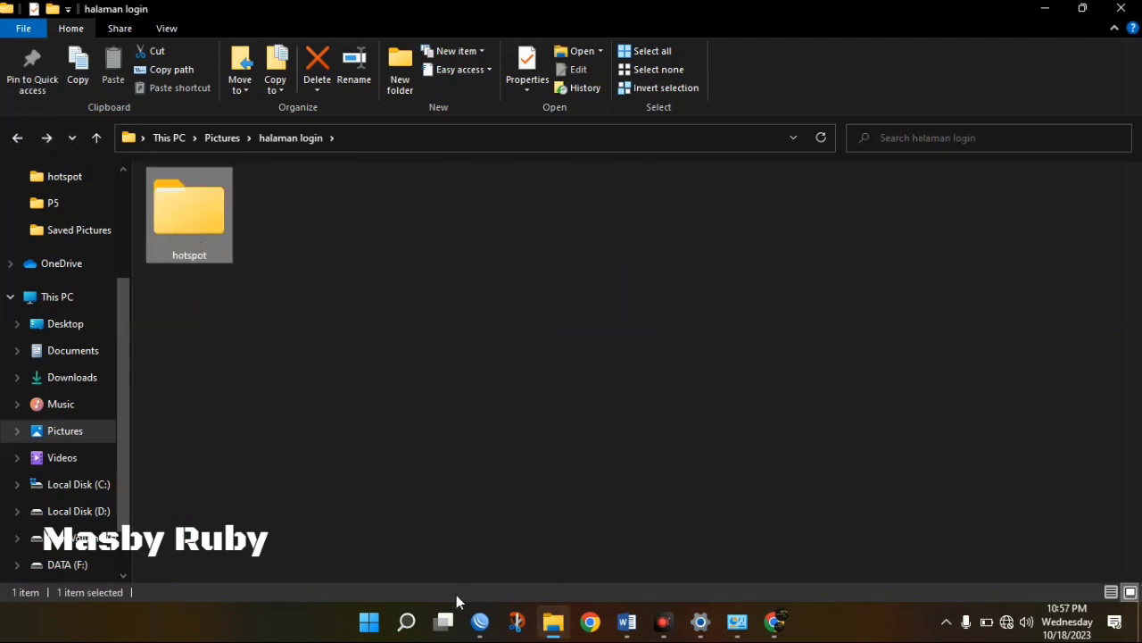
pyautogui.click(482, 620)
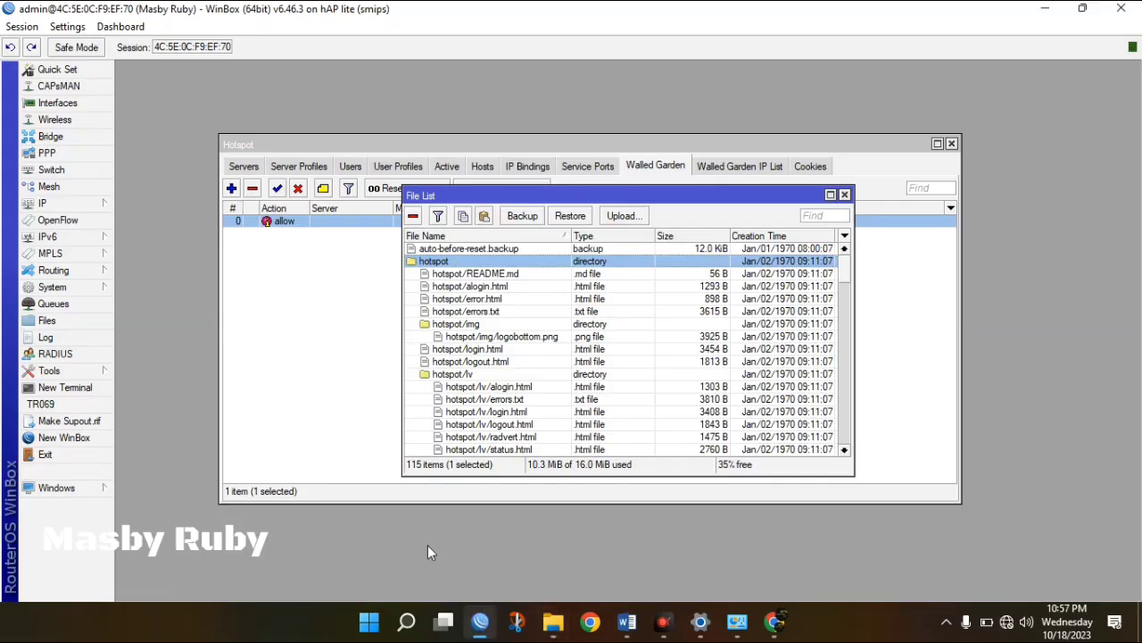
pyautogui.click(414, 218)
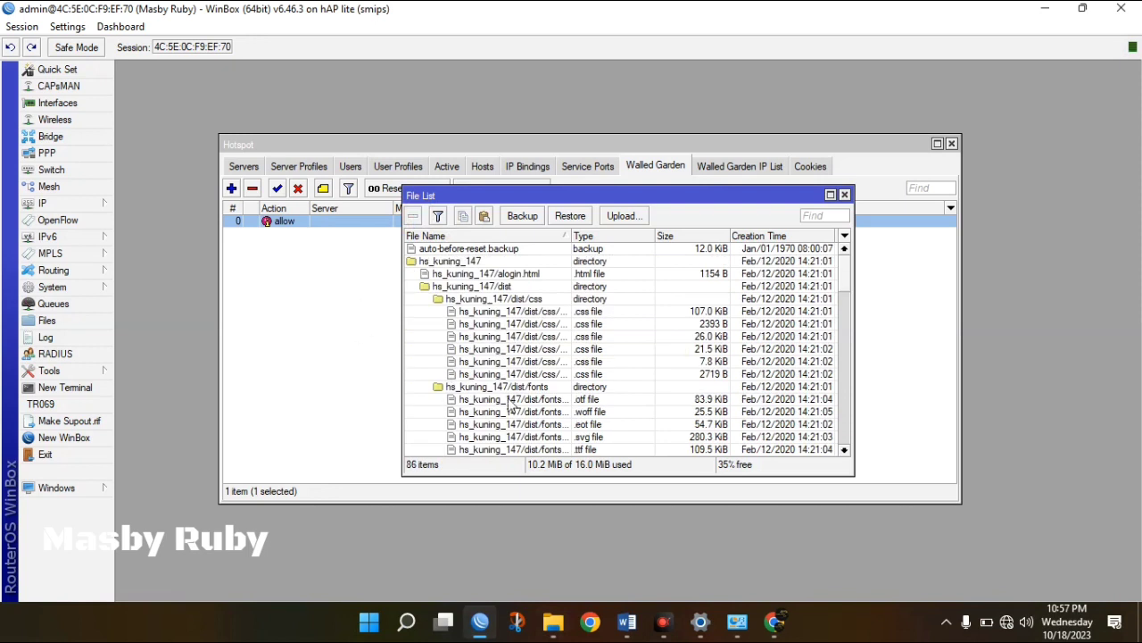
# Browse the Upload dialog to Pictures\halaman login's hotspot folder, then cancel it.
pyautogui.click(636, 216)
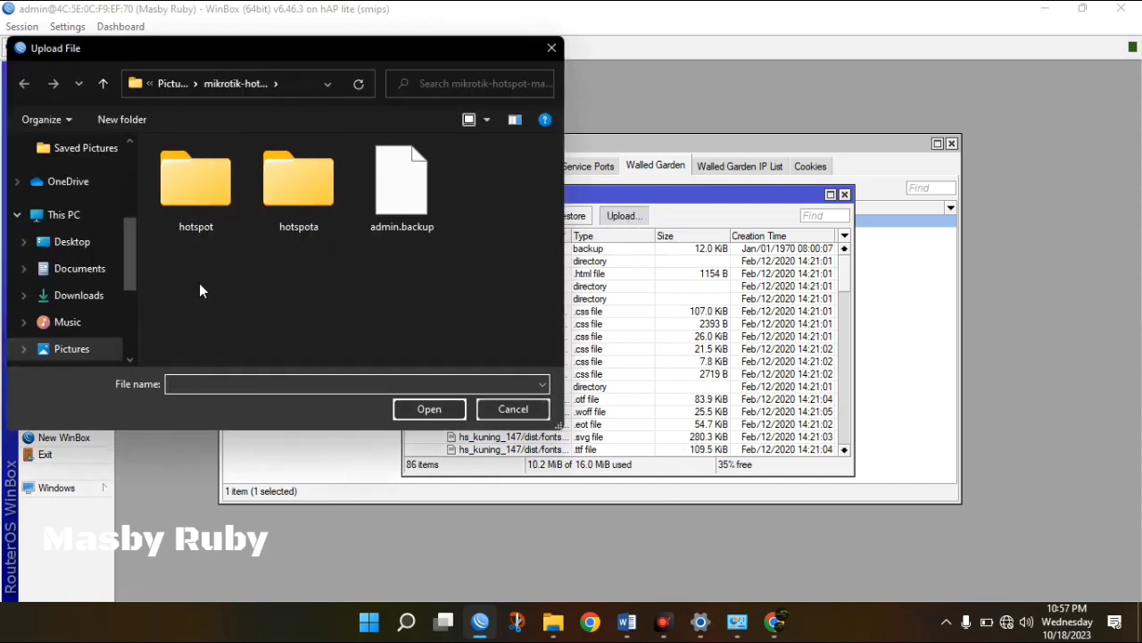
pyautogui.click(87, 350)
pyautogui.doubleClick(207, 226)
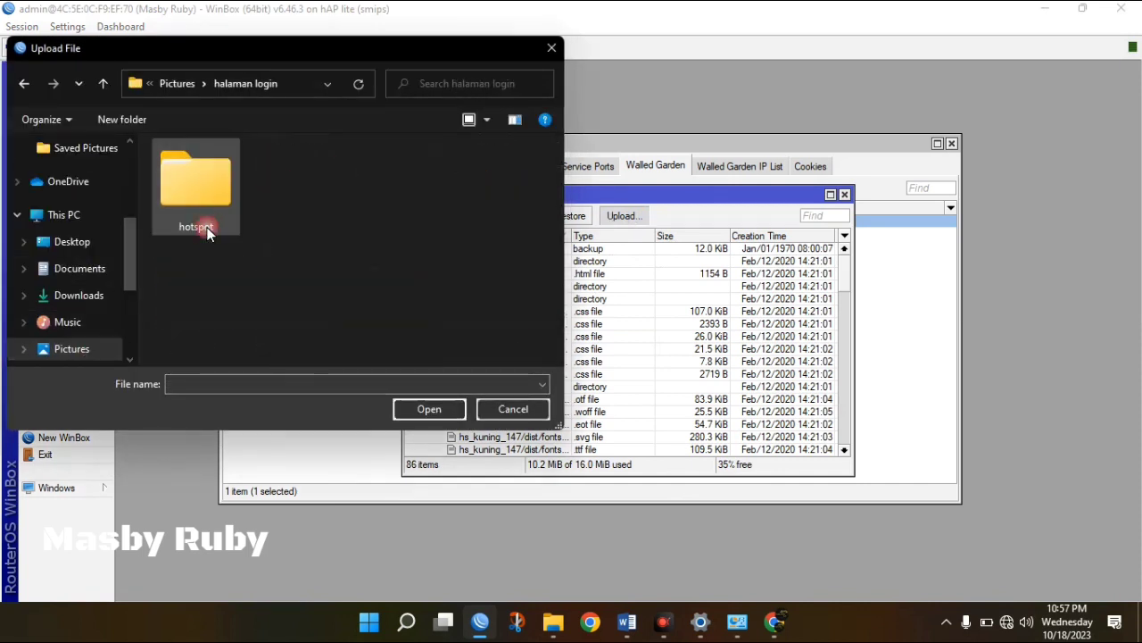
pyautogui.click(197, 182)
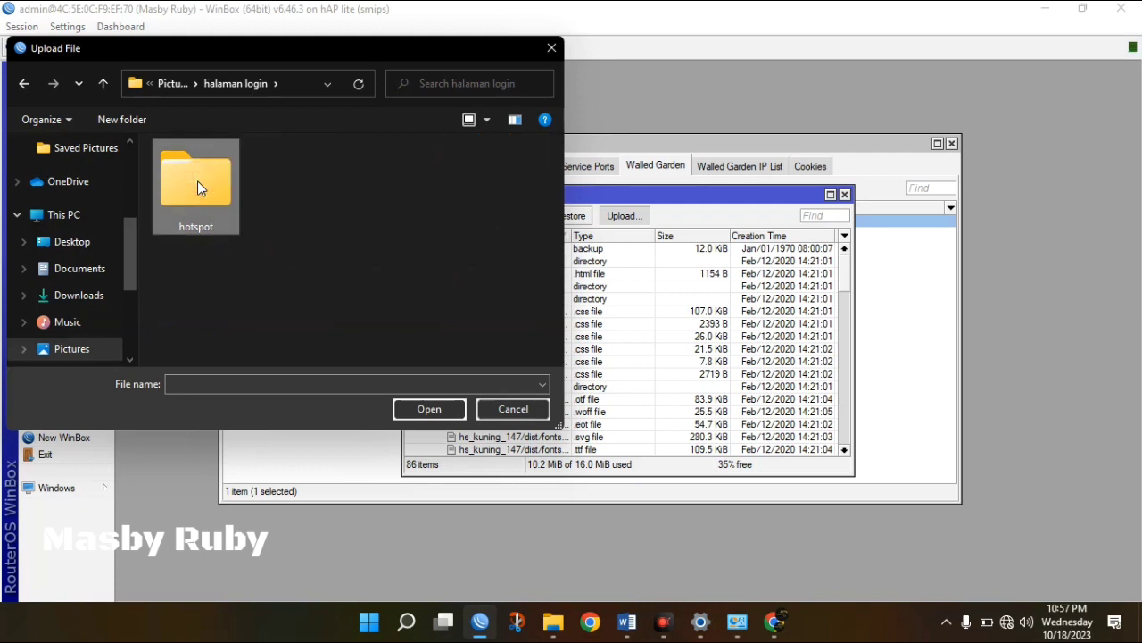
pyautogui.click(512, 409)
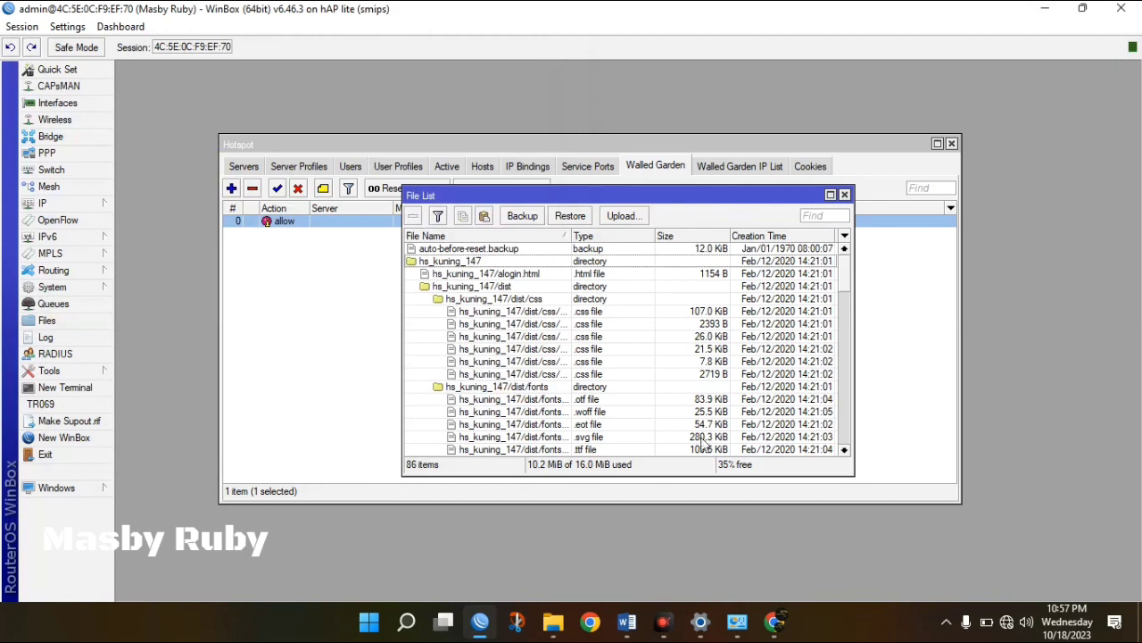
pyautogui.moveTo(552, 629)
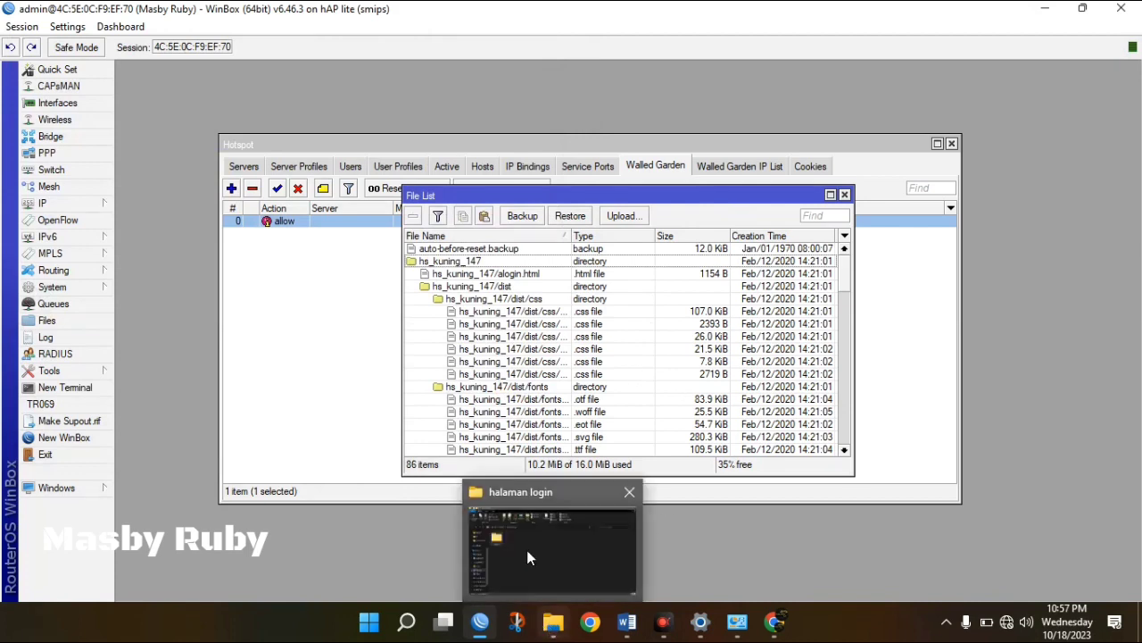
pyautogui.click(527, 550)
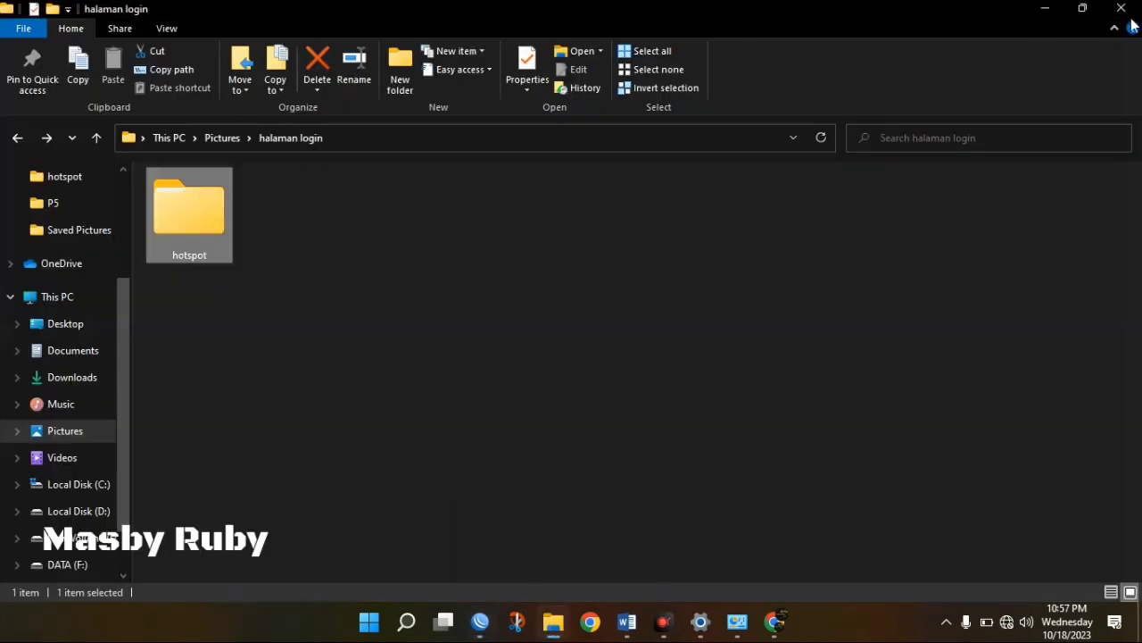
# Arrange the halaman login folder window and WinBox's File List side by side.
pyautogui.click(1083, 8)
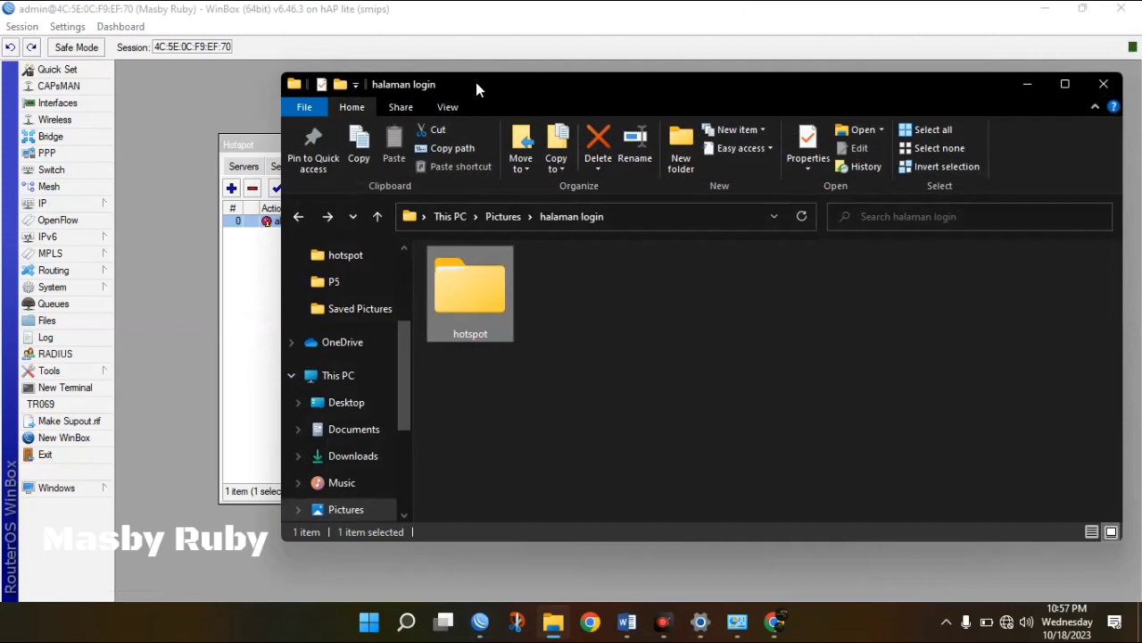
pyautogui.moveTo(476, 82); pyautogui.dragTo(924, 106)
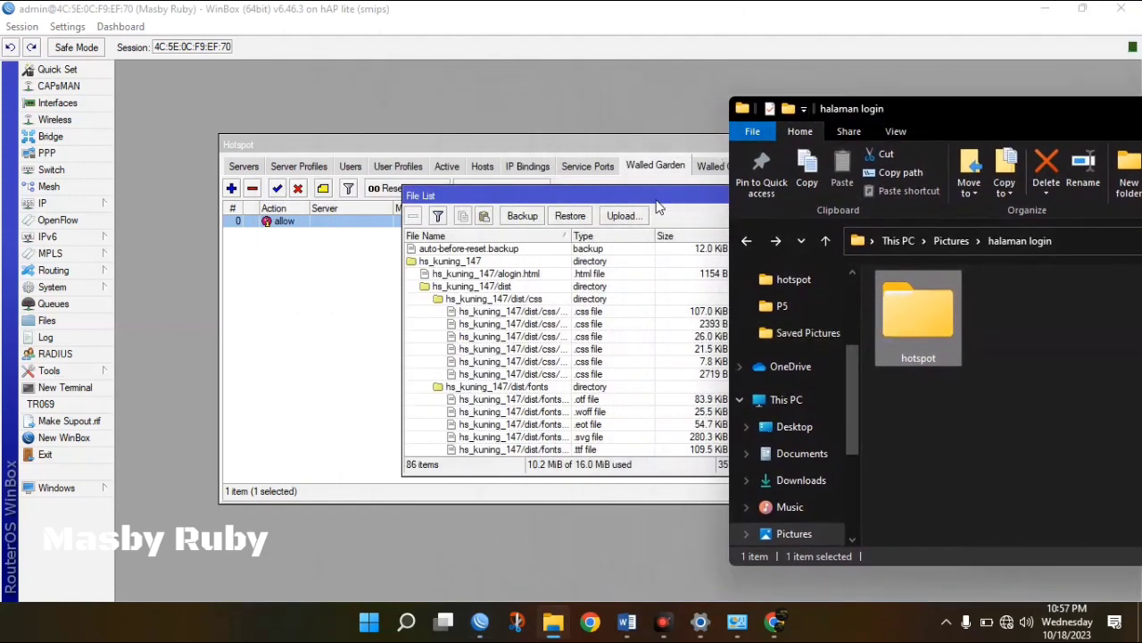
pyautogui.click(656, 200)
pyautogui.moveTo(656, 202); pyautogui.dragTo(487, 163)
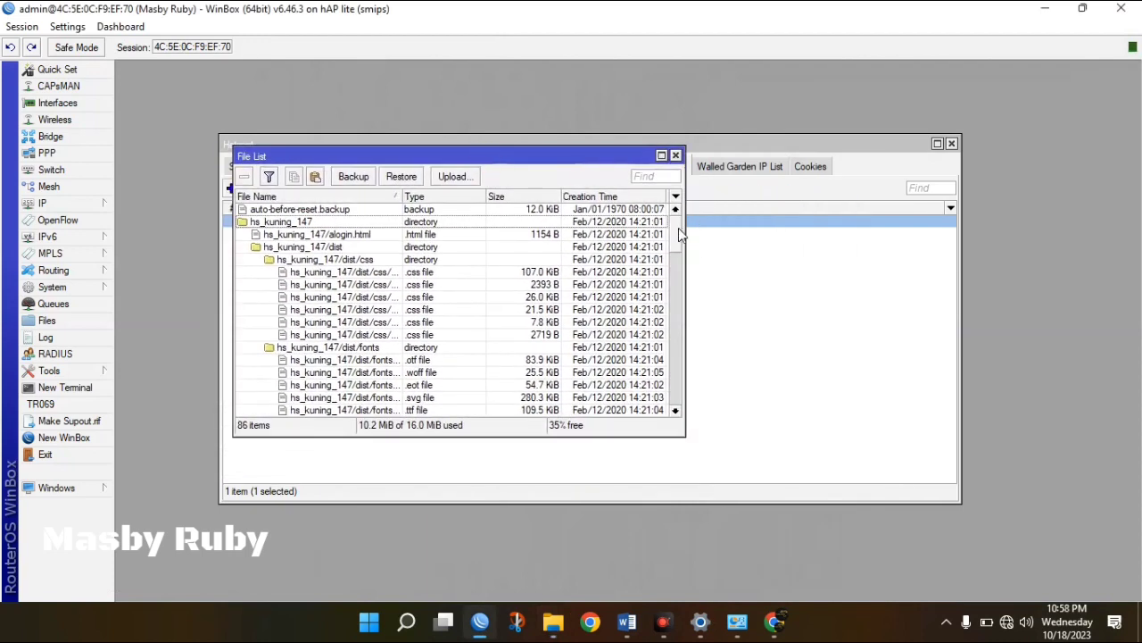
pyautogui.moveTo(678, 234)
pyautogui.mouseDown()
pyautogui.moveTo(696, 390)
pyautogui.moveTo(679, 219)
pyautogui.mouseUp()
# Drag the hotspot folder into the router's File List and watch the upload progress.
pyautogui.moveTo(553, 622)
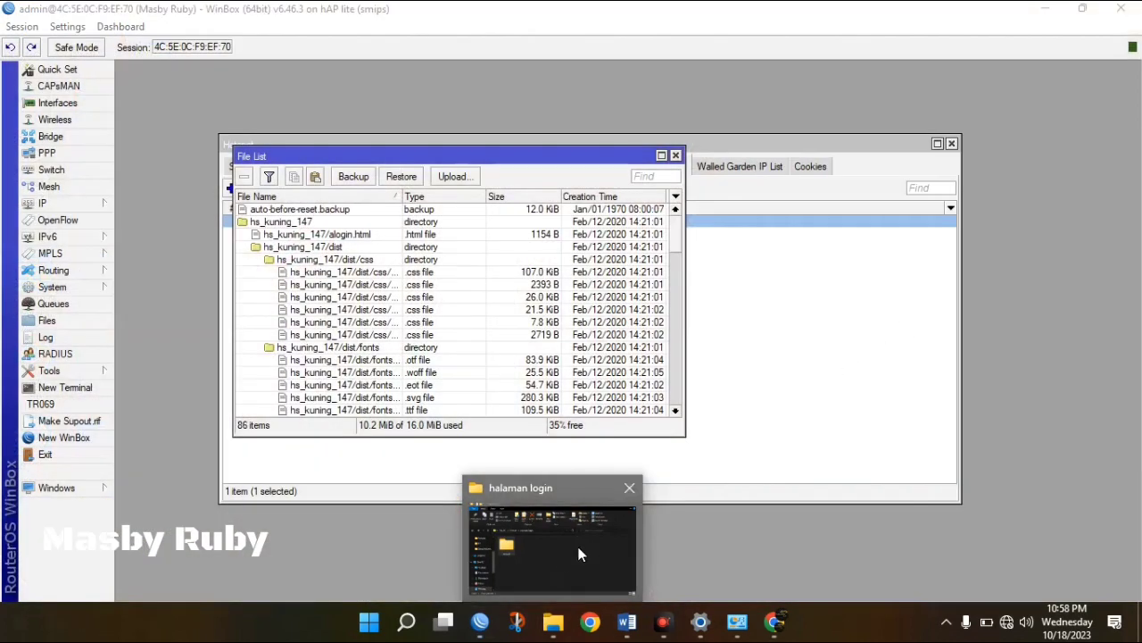
pyautogui.click(554, 622)
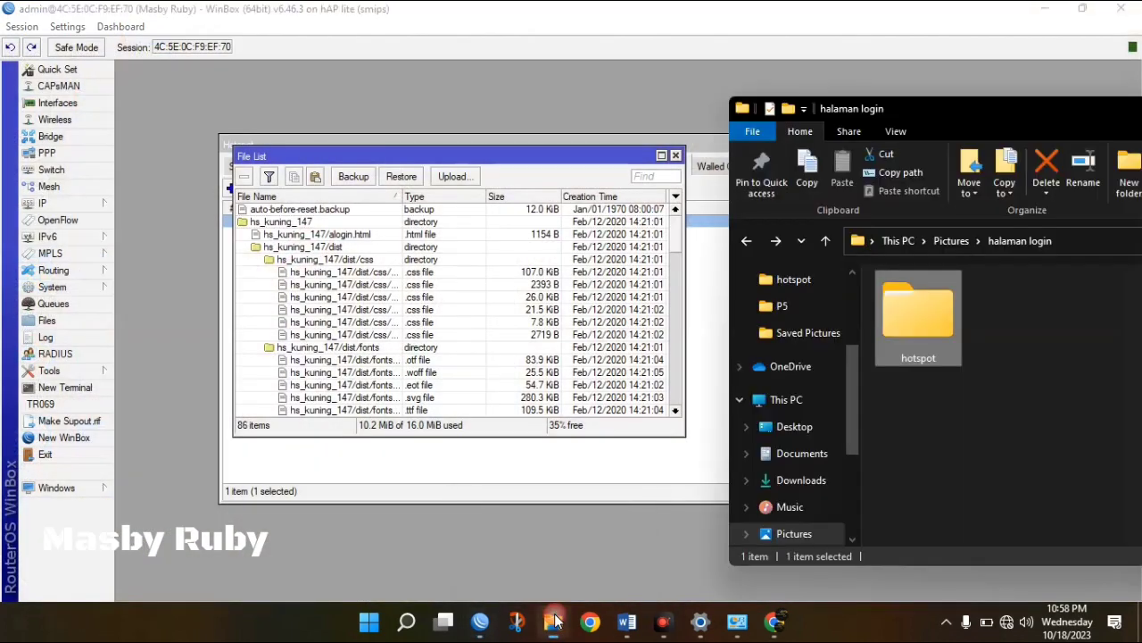
pyautogui.moveTo(540, 260); pyautogui.dragTo(451, 212)
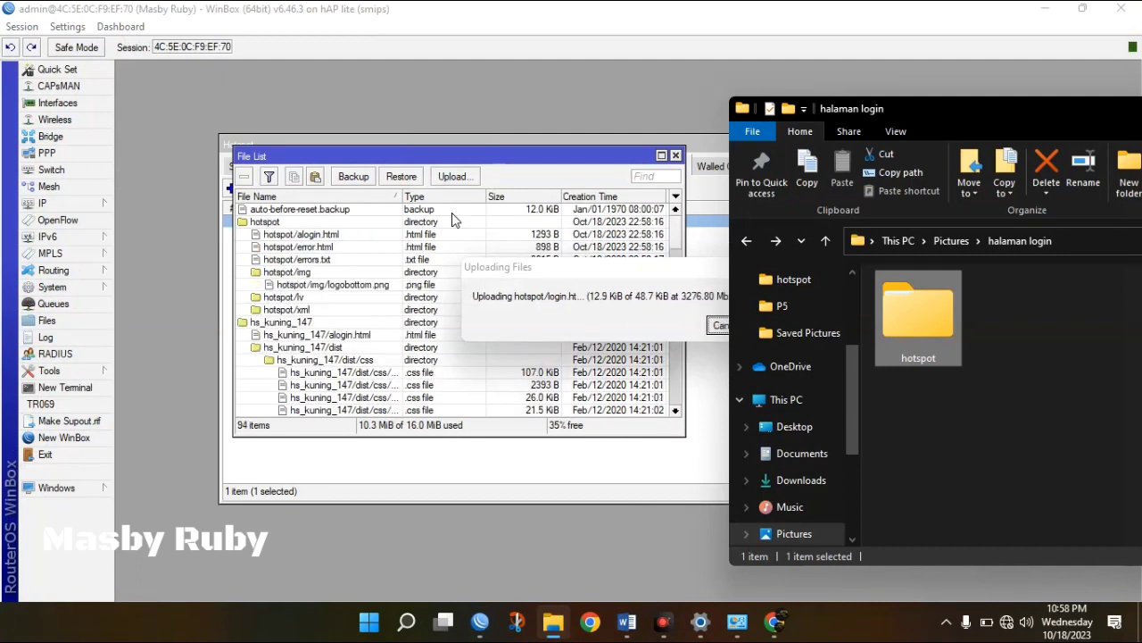
pyautogui.click(627, 267)
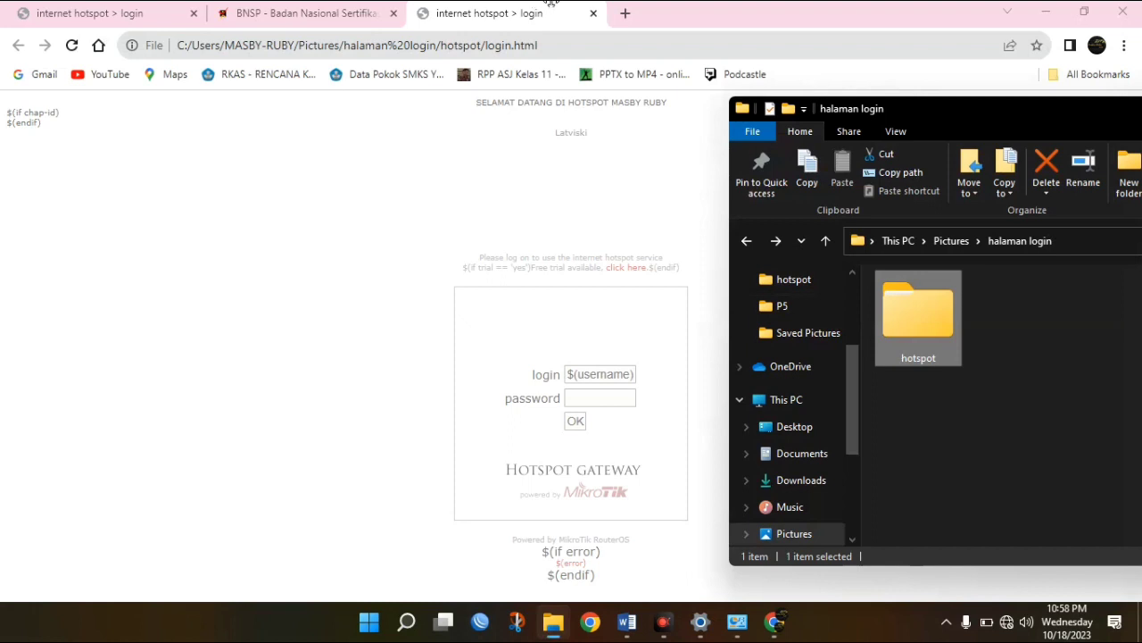
# Close the local preview tab and reload the hotspot login page to show the new header.
pyautogui.click(593, 14)
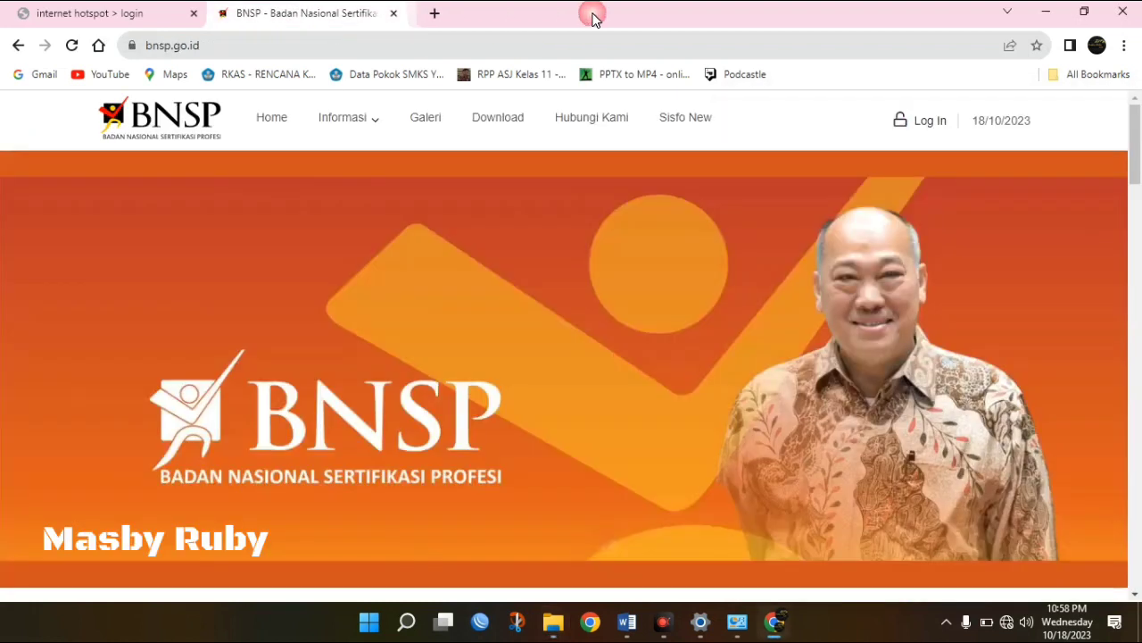
pyautogui.click(140, 15)
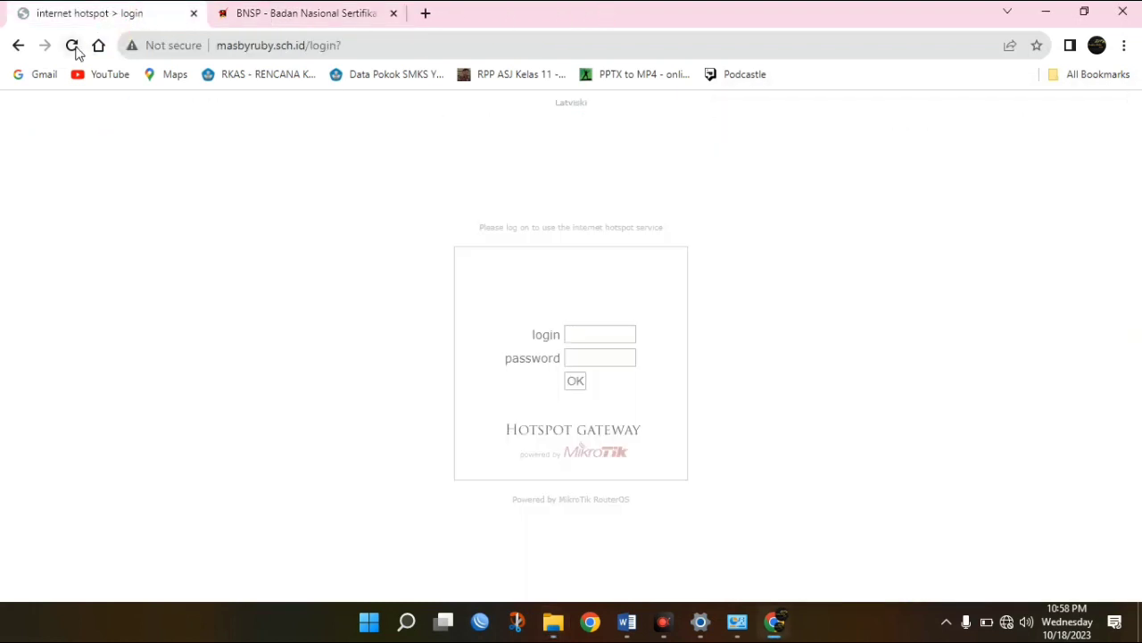
pyautogui.click(74, 48)
pyautogui.click(76, 47)
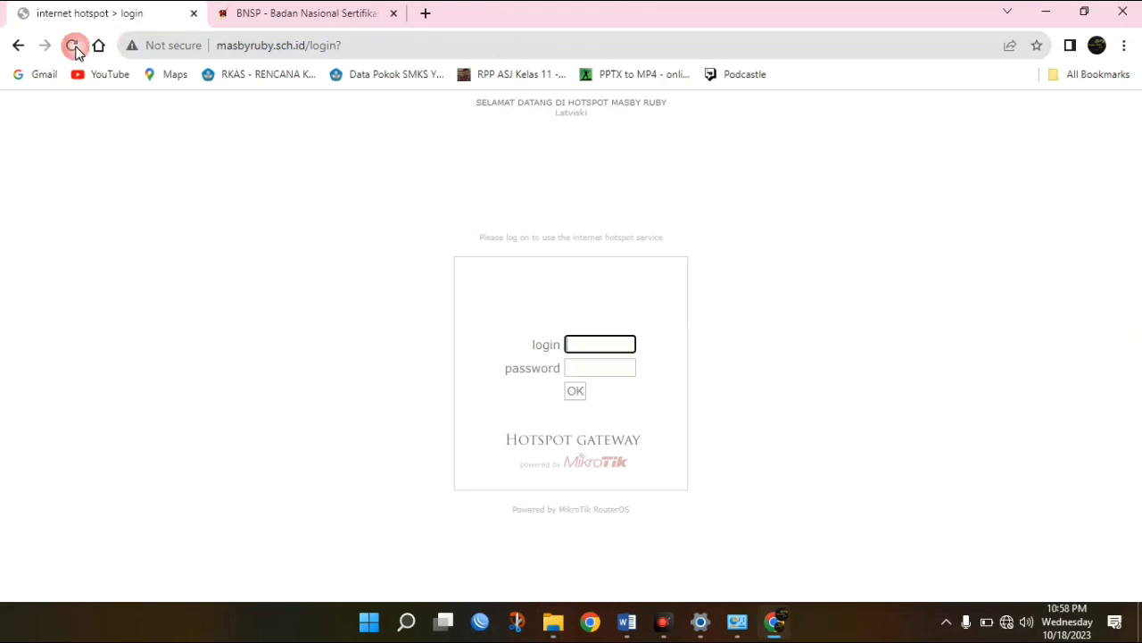
pyautogui.moveTo(474, 108); pyautogui.dragTo(678, 112)
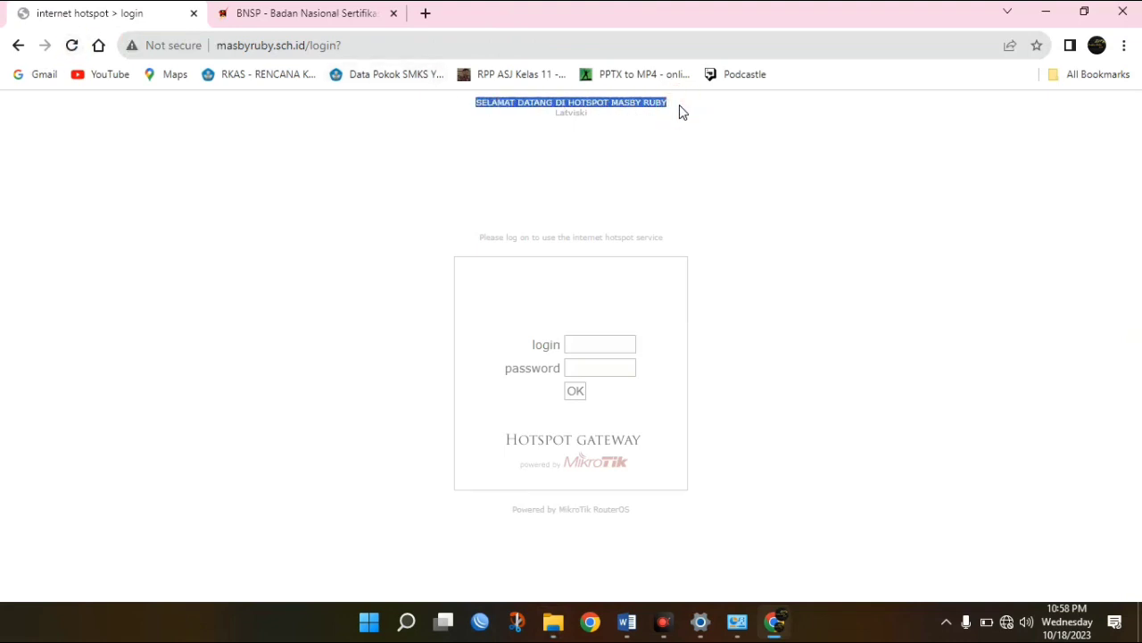
pyautogui.click(680, 109)
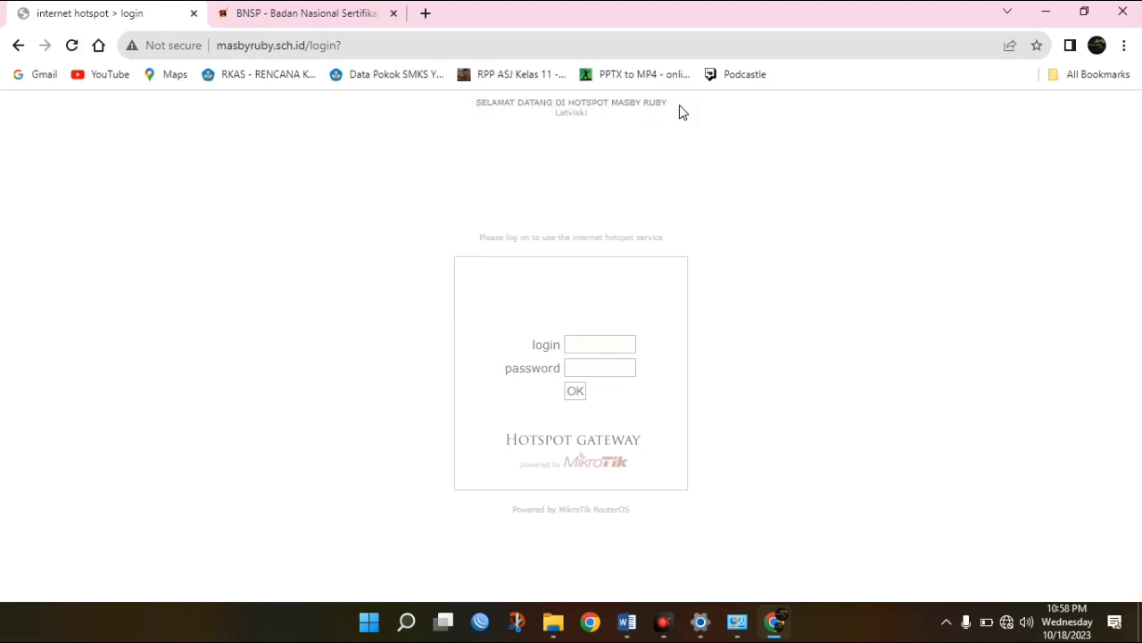
# Enter the hotspot username and password and submit the login.
pyautogui.click(586, 350)
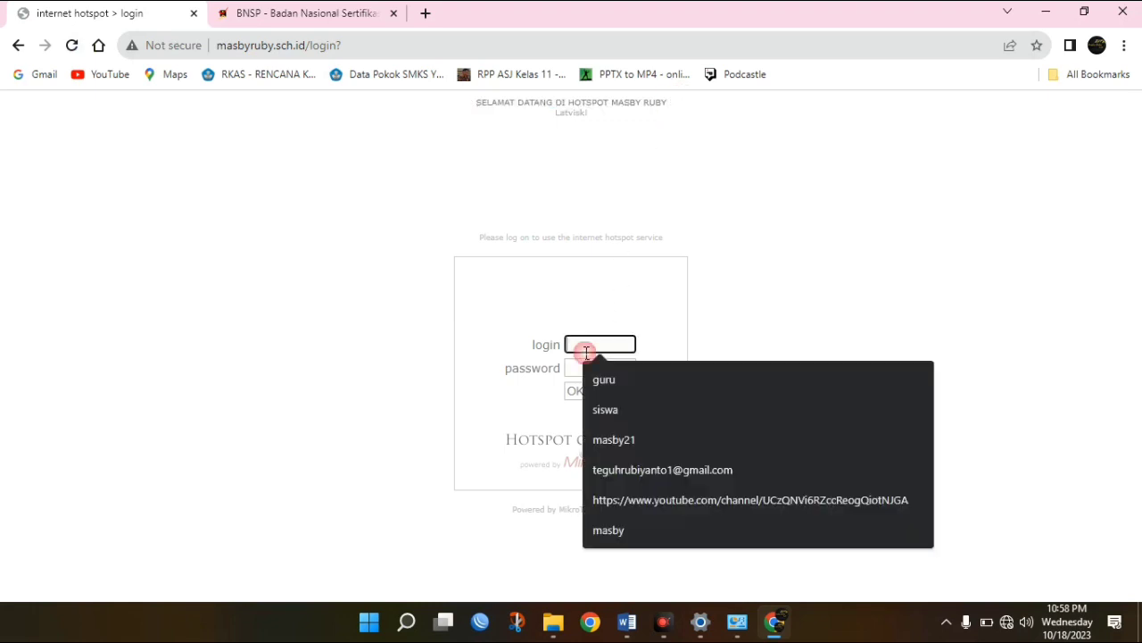
pyautogui.moveTo(734, 315); pyautogui.dragTo(639, 345)
pyautogui.click(595, 352)
pyautogui.write('S')
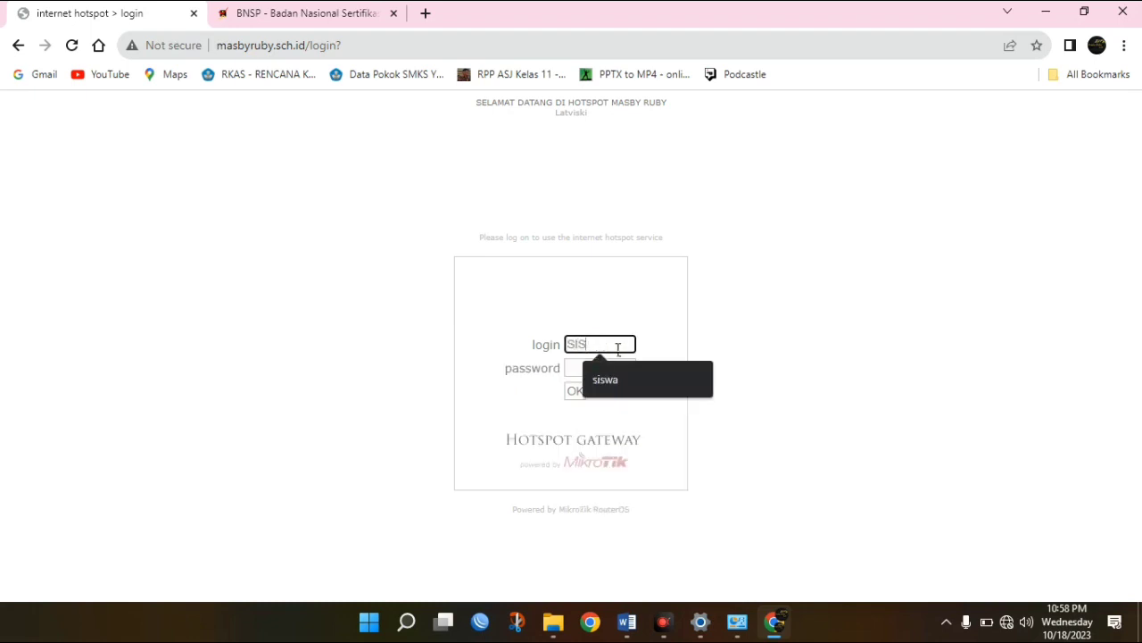
pyautogui.press('BackSpace')
pyautogui.write('siswa')
pyautogui.press('Tab')
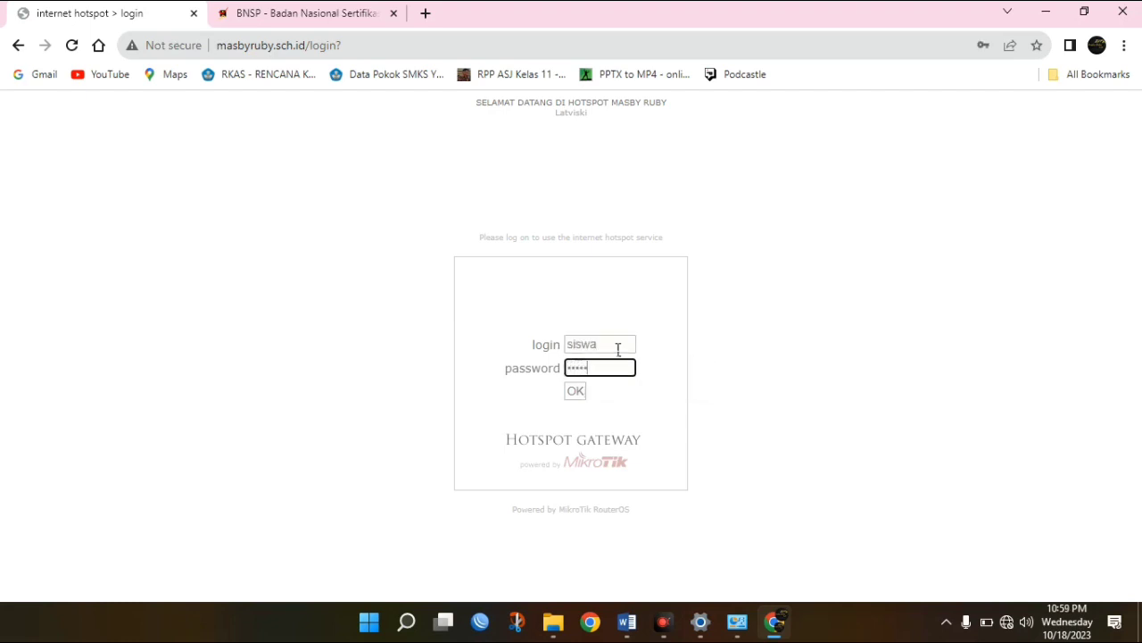
pyautogui.click(576, 392)
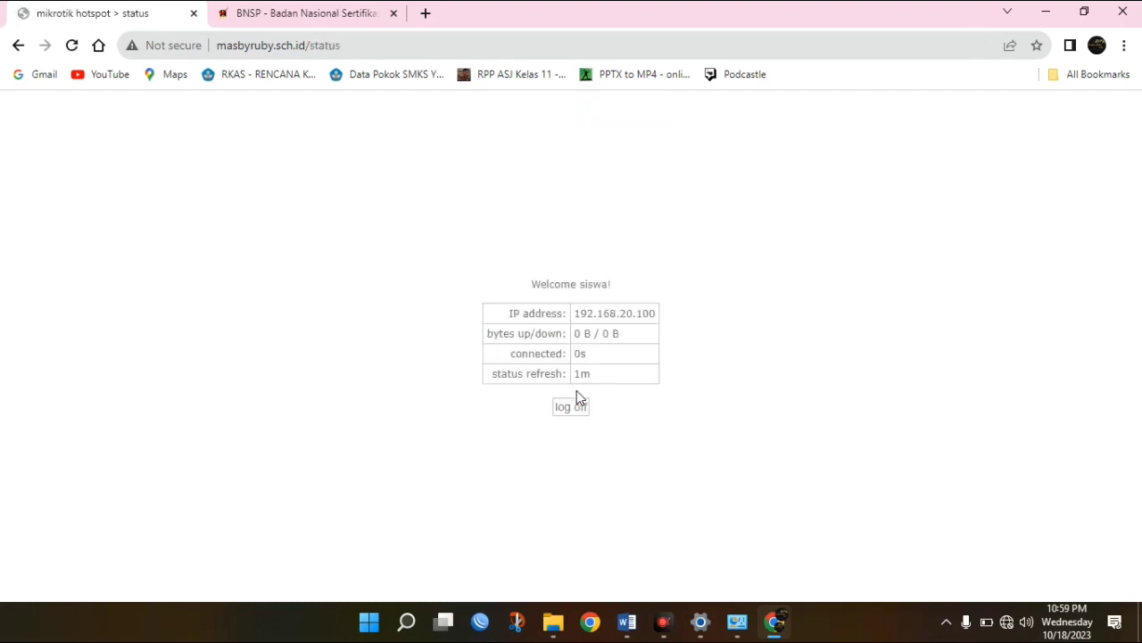
# In the BNSP tab, navigate to speedtest.com.
pyautogui.click(370, 20)
pyautogui.moveTo(370, 20); pyautogui.dragTo(358, 54)
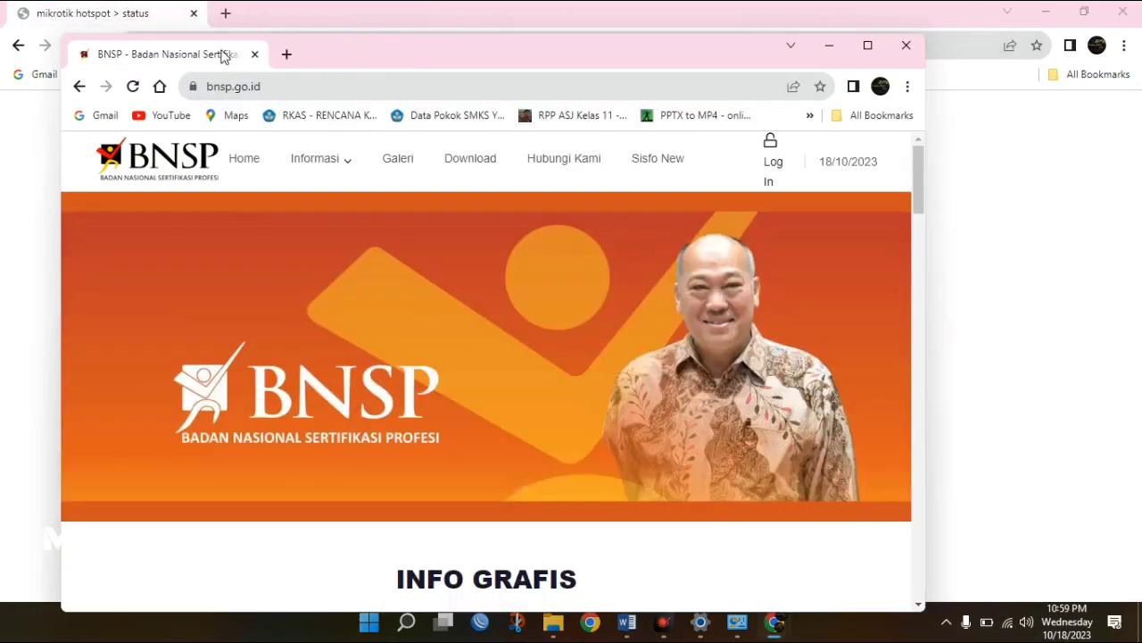
pyautogui.moveTo(217, 55); pyautogui.dragTo(406, 22)
pyautogui.click(375, 45)
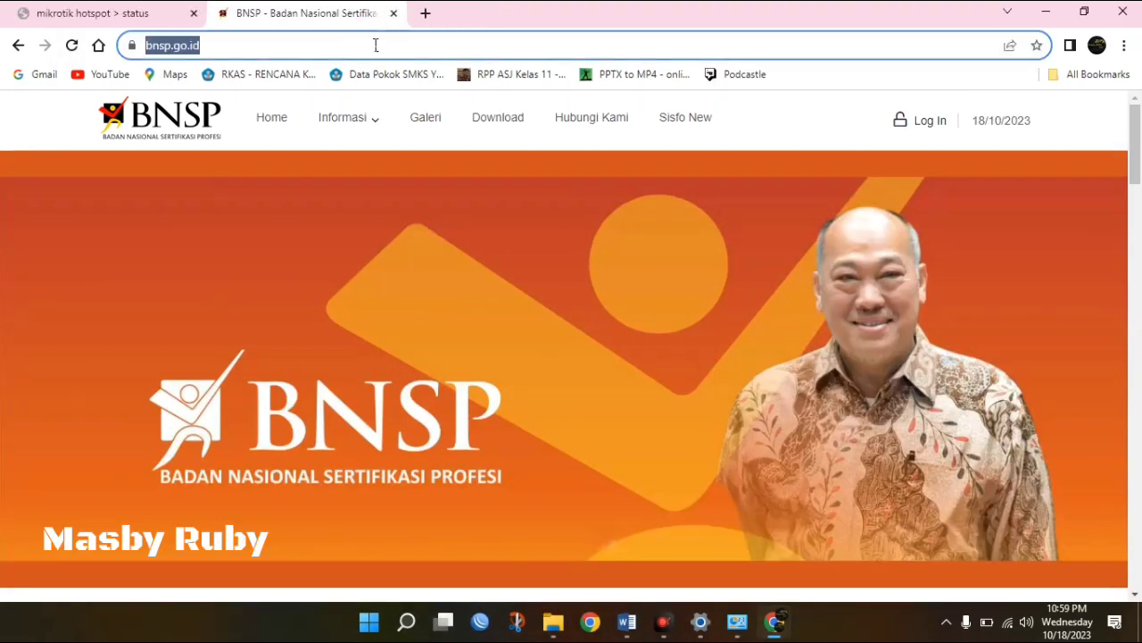
pyautogui.write('sp')
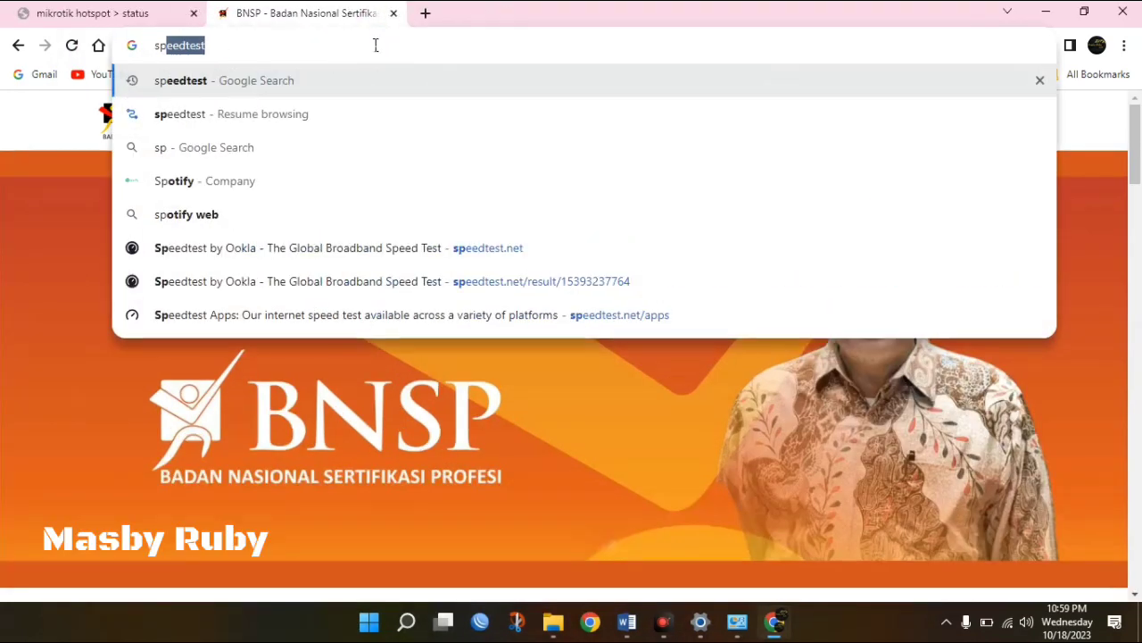
pyautogui.write('eedtest.com')
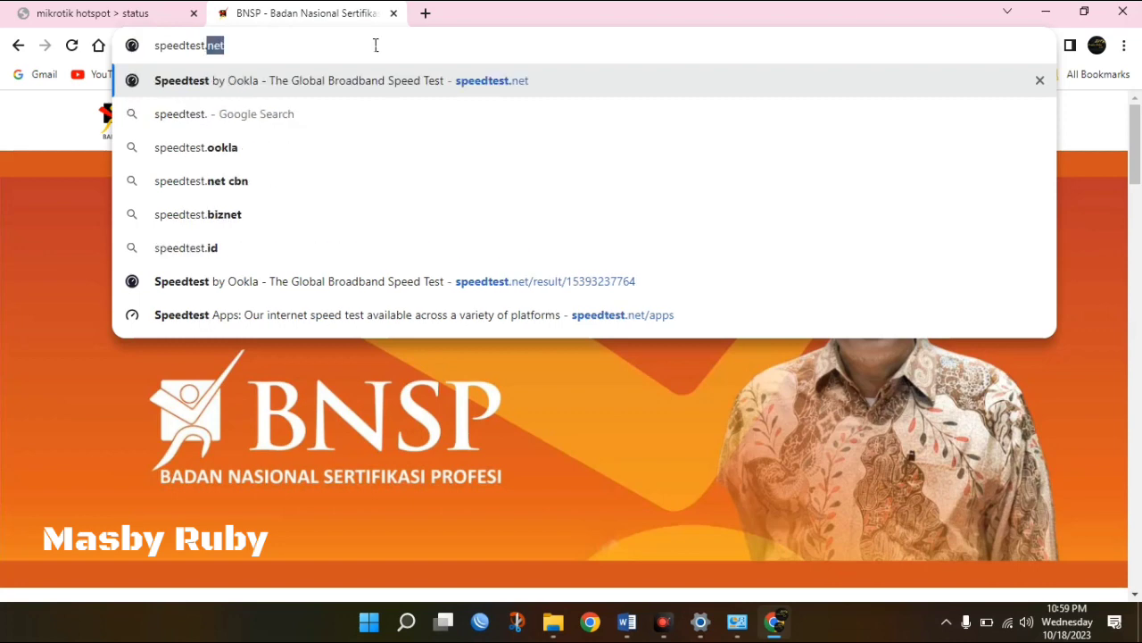
pyautogui.press('Return')
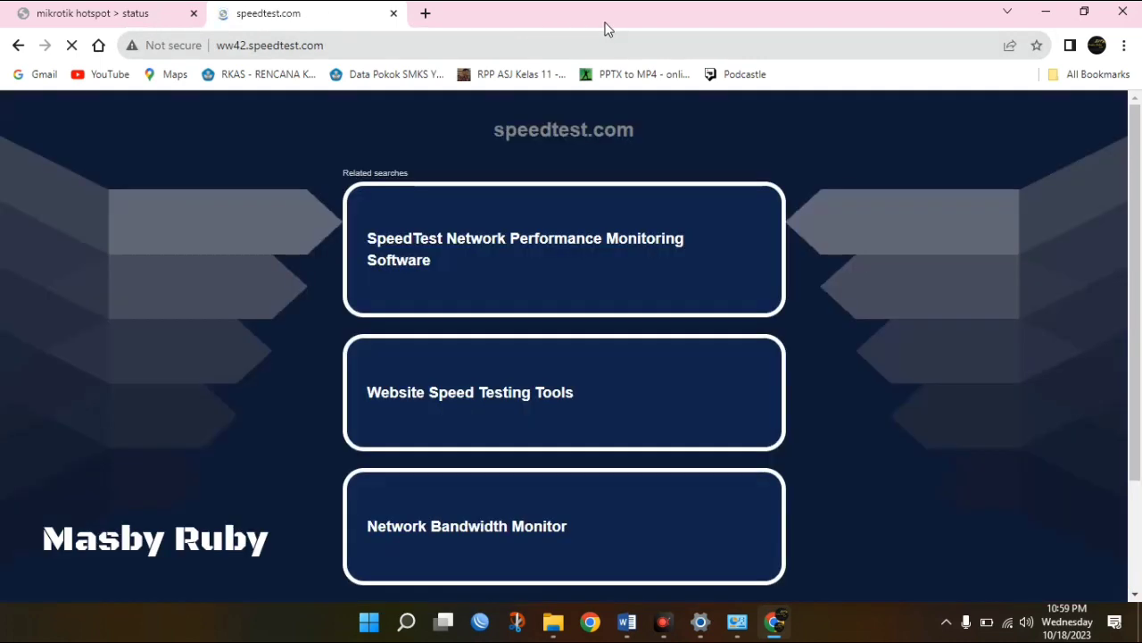
# Search Google for speedtest, open Speedtest by Ookla, and start the test with GO.
pyautogui.doubleClick(312, 45)
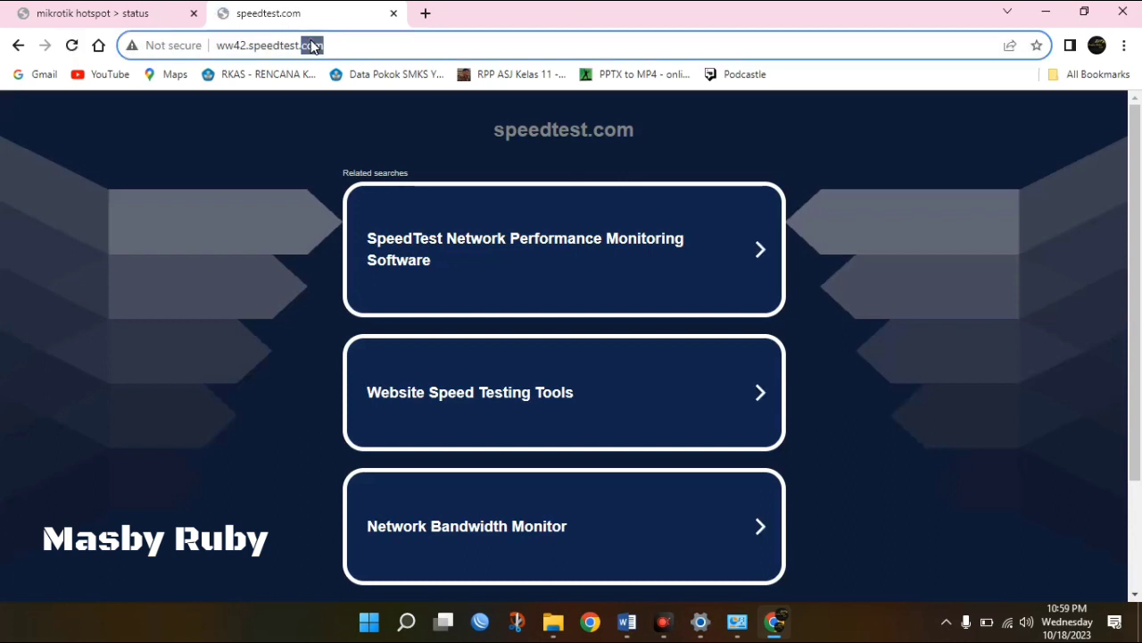
pyautogui.click(311, 45)
pyautogui.write('sp')
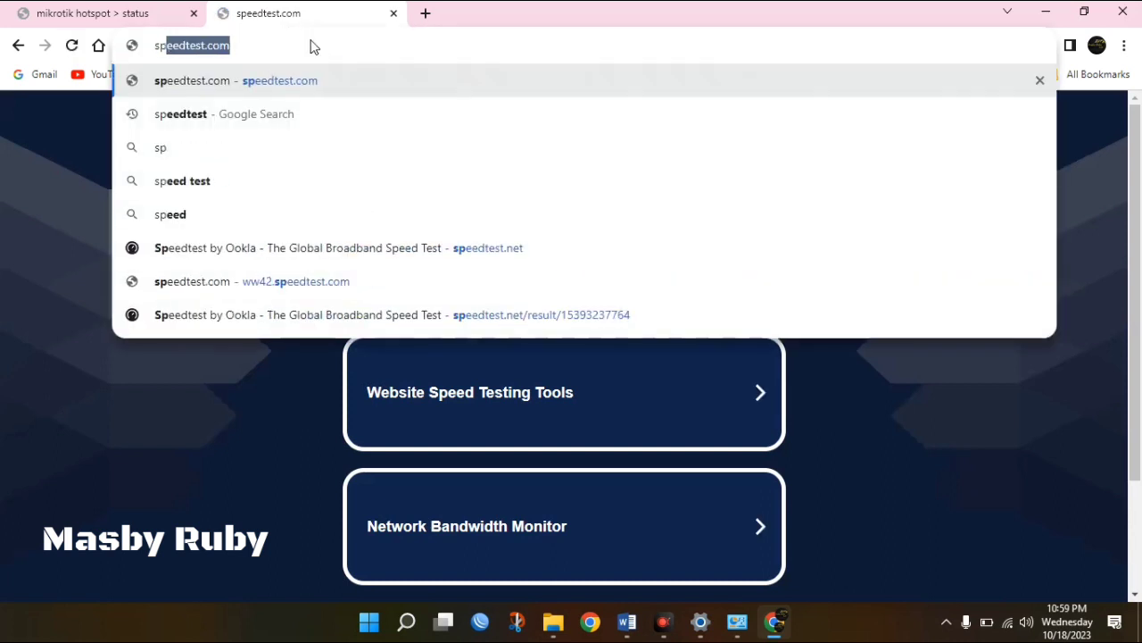
pyautogui.press('End')
pyautogui.press('BackSpace')
pyautogui.press('BackSpace')
pyautogui.press('BackSpace')
pyautogui.press('BackSpace')
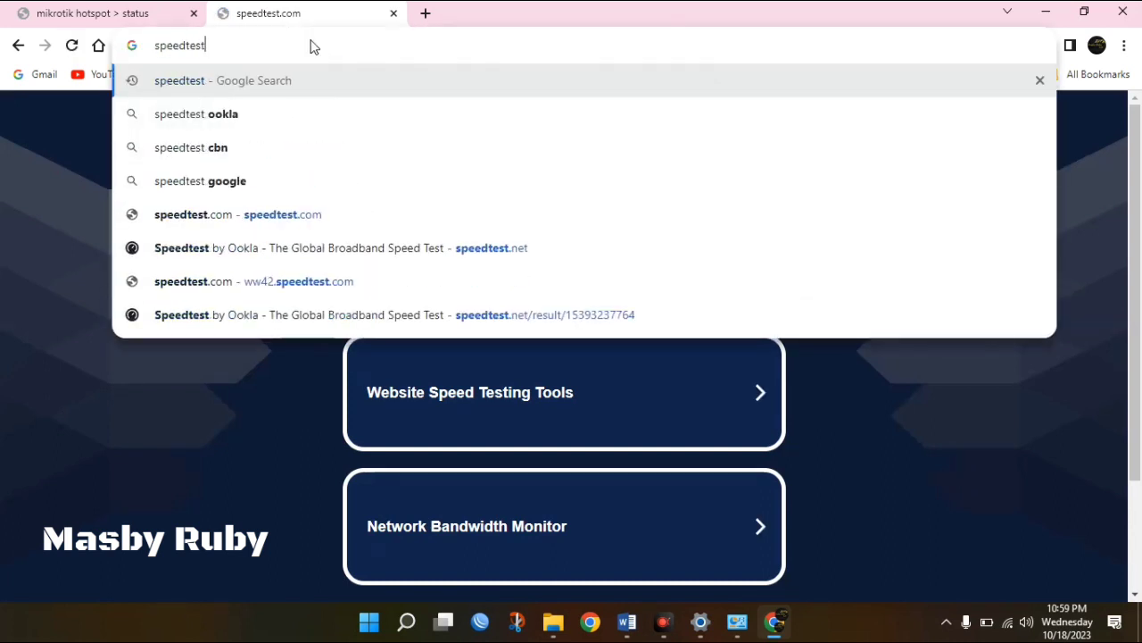
pyautogui.press('Return')
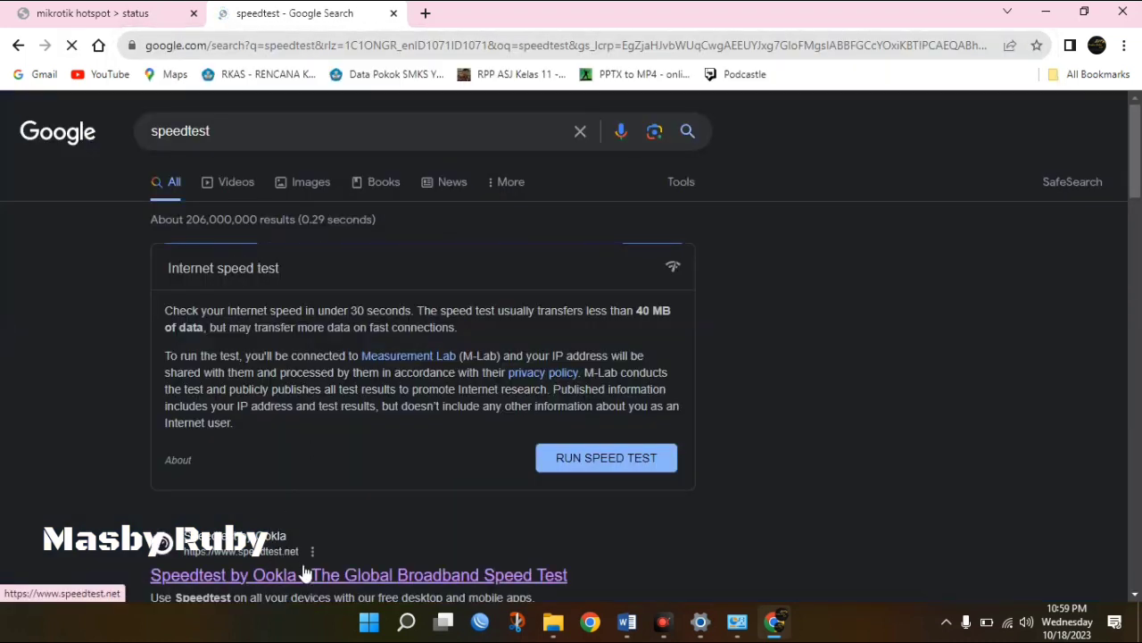
pyautogui.click(312, 575)
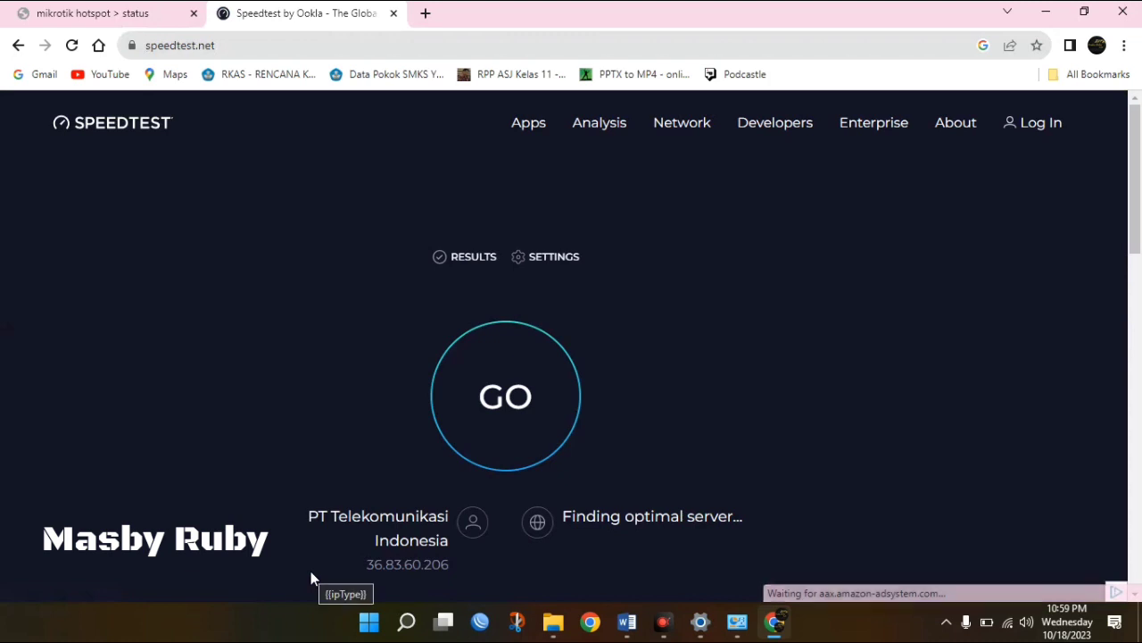
pyautogui.click(496, 414)
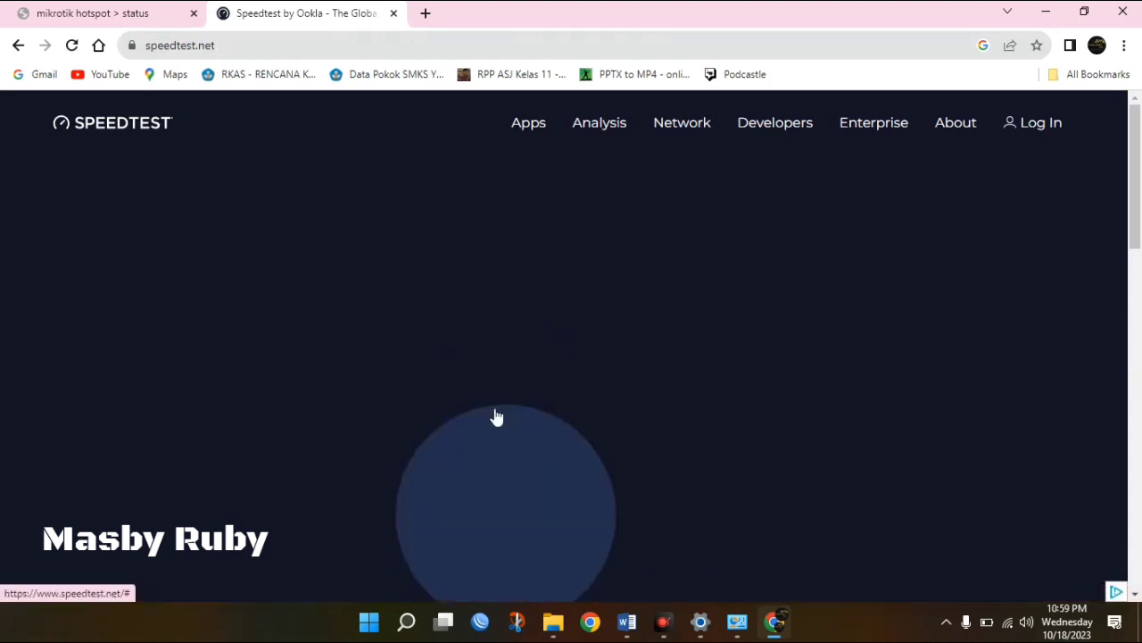
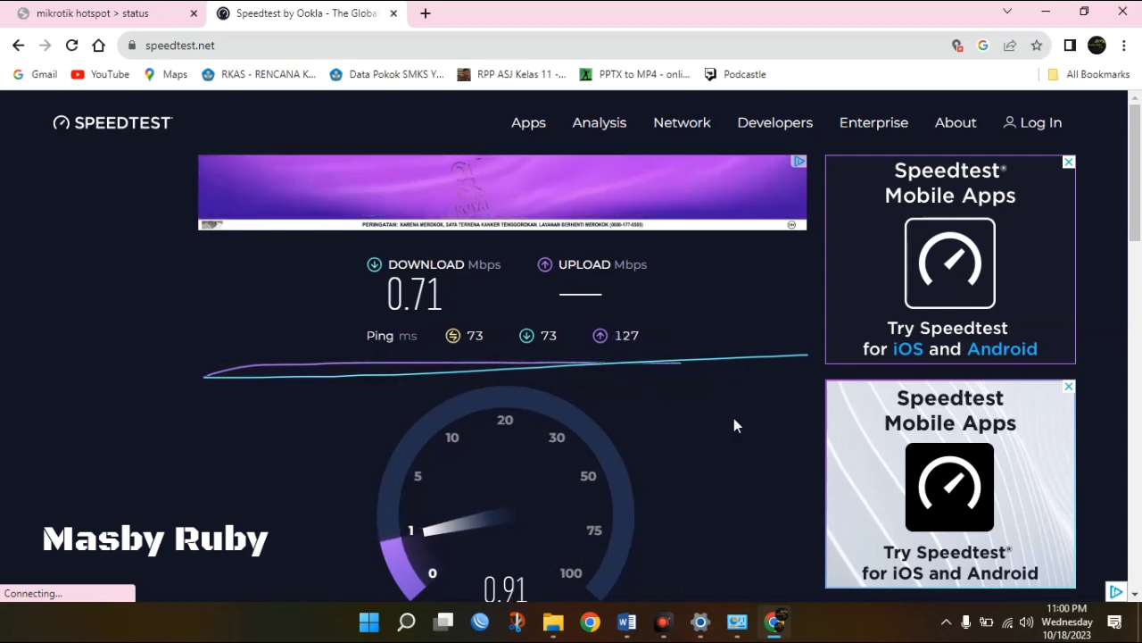
# Check the Speedtest result of 0.71 Mbps download and 0.91 Mbps upload, then return to the Word exam document.
pyautogui.moveTo(1137, 161); pyautogui.dragTo(1136, 197)
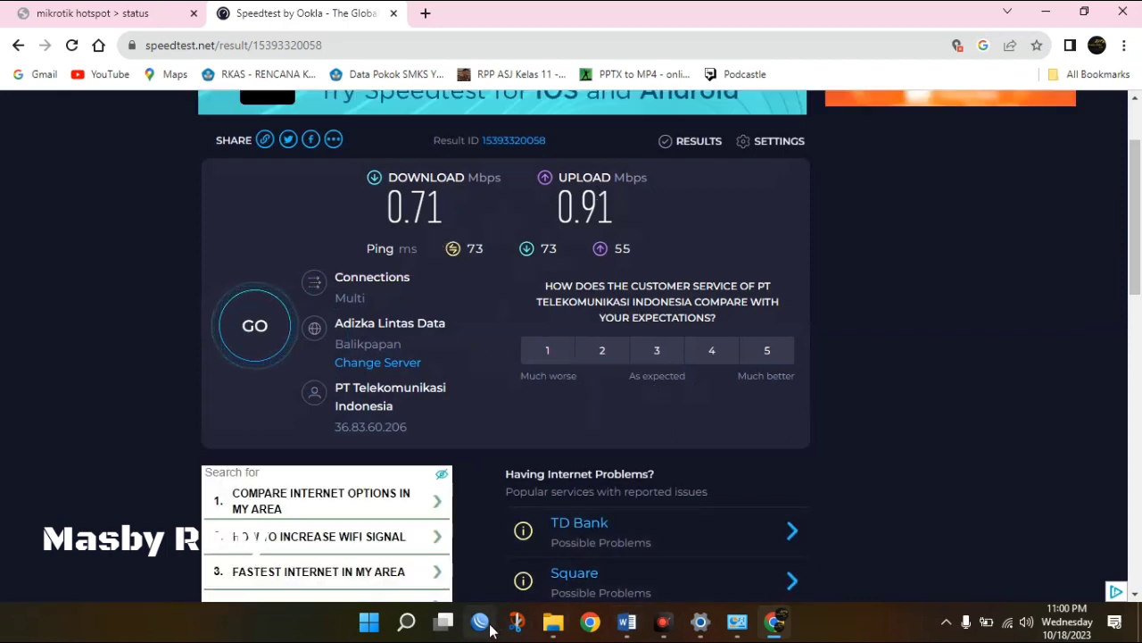
pyautogui.click(628, 623)
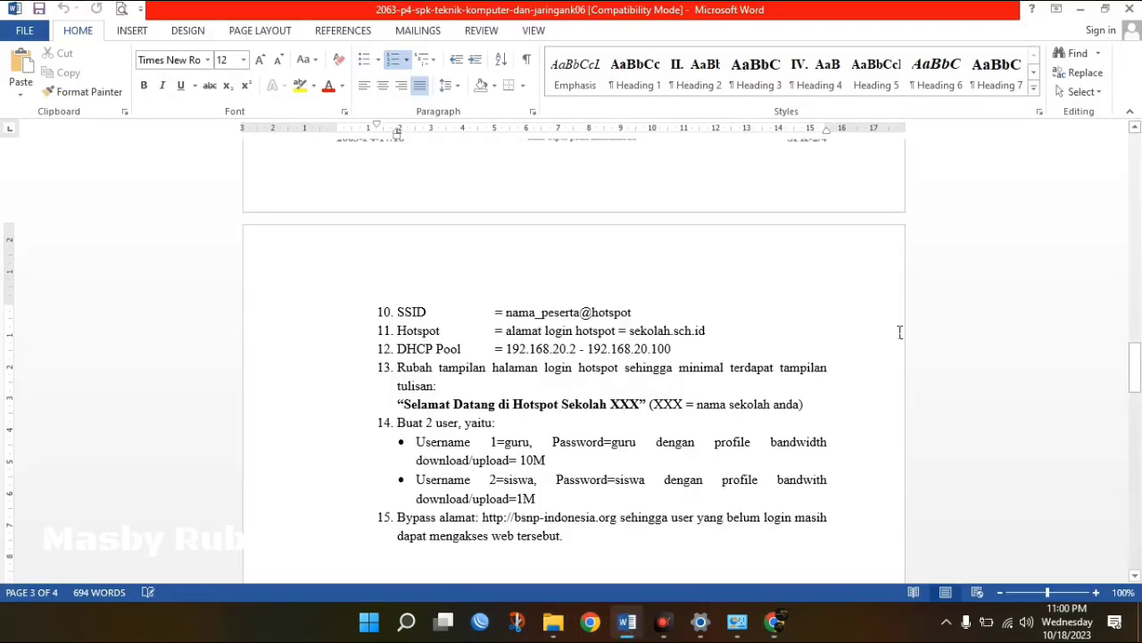
# Read task item 8: a firewall blocking youtube.com for ether2 clients.
pyautogui.moveTo(1138, 379); pyautogui.dragTo(1137, 398)
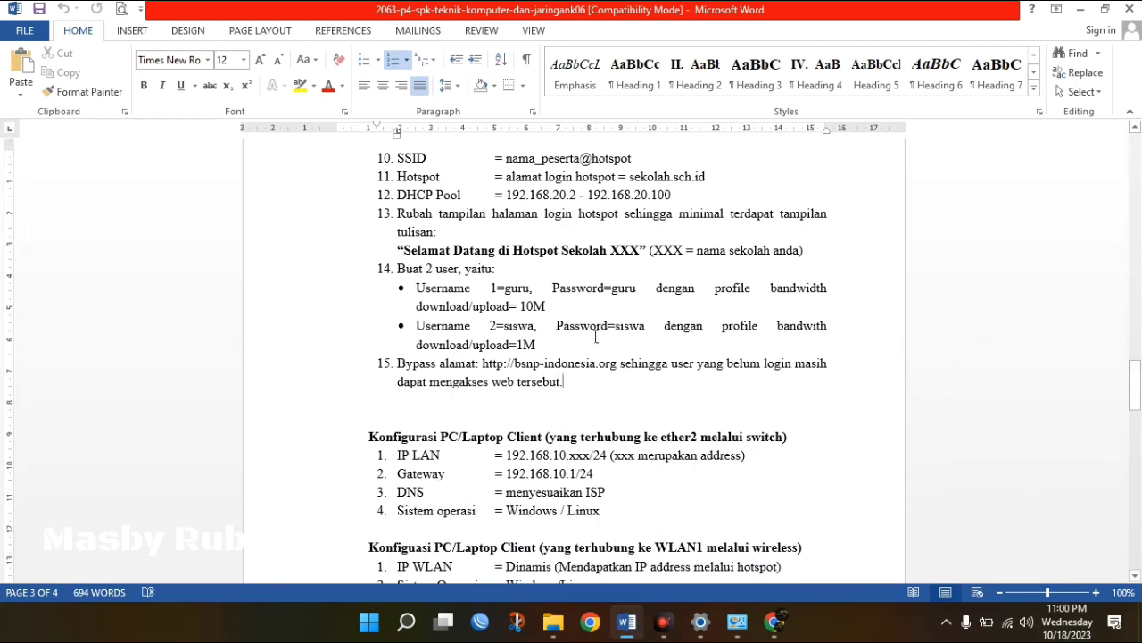
pyautogui.click(524, 304)
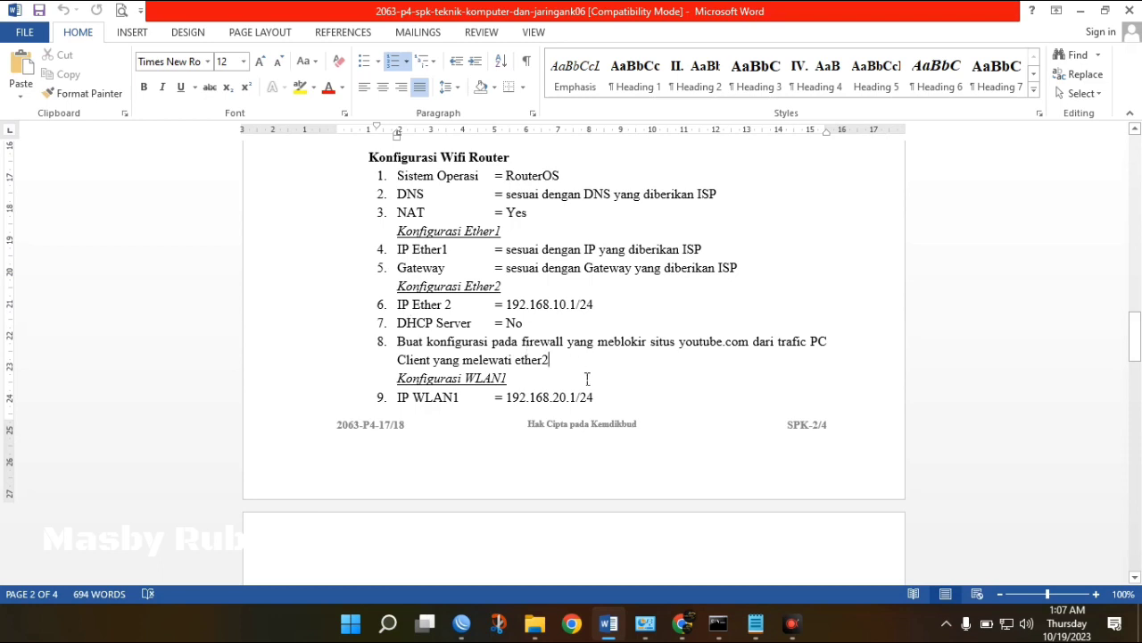
pyautogui.moveTo(555, 361); pyautogui.dragTo(402, 344)
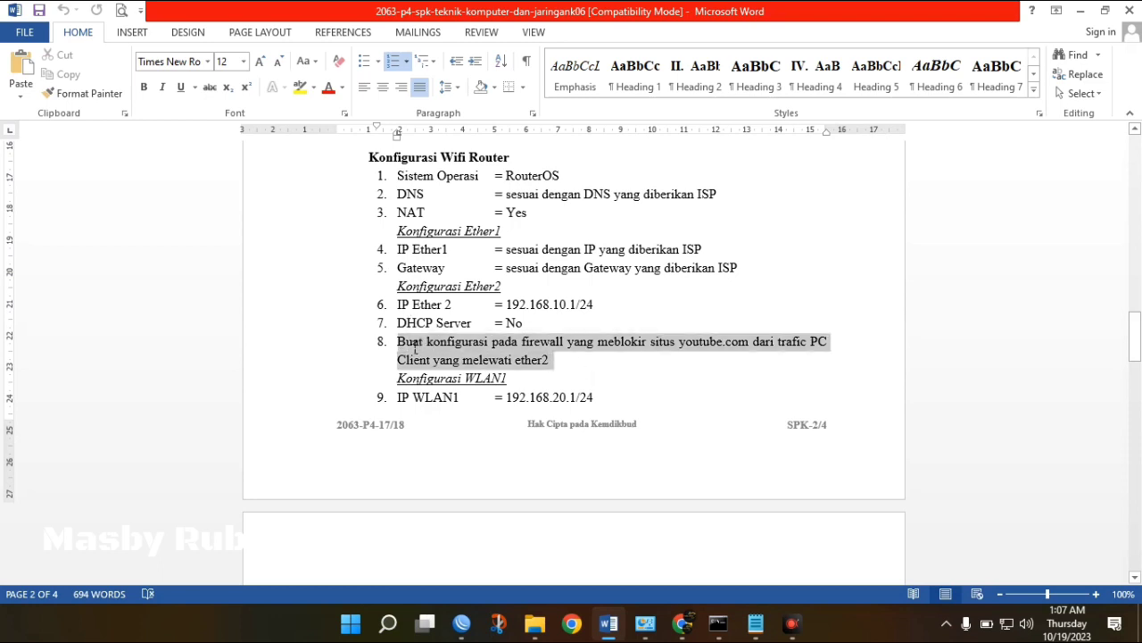
pyautogui.click(616, 361)
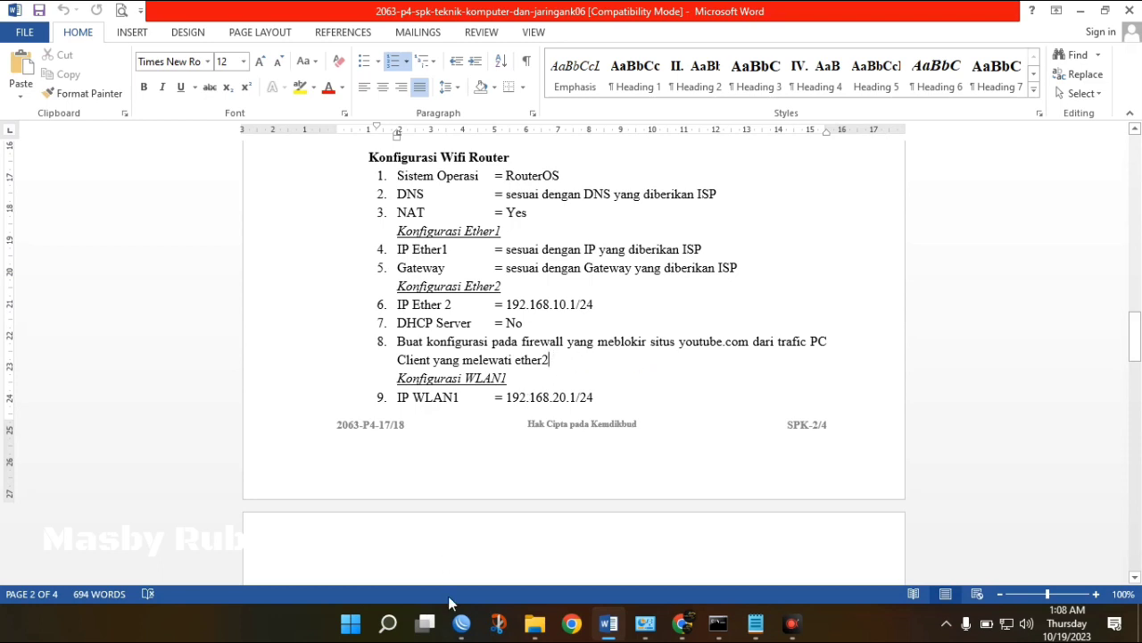
pyautogui.moveTo(464, 632)
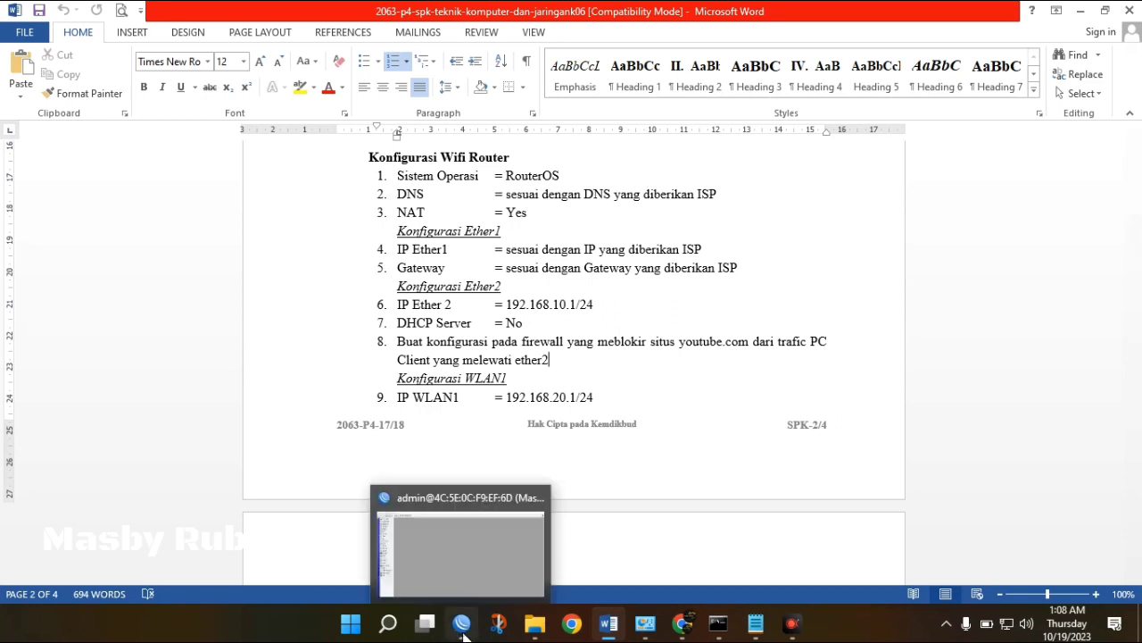
pyautogui.click(463, 630)
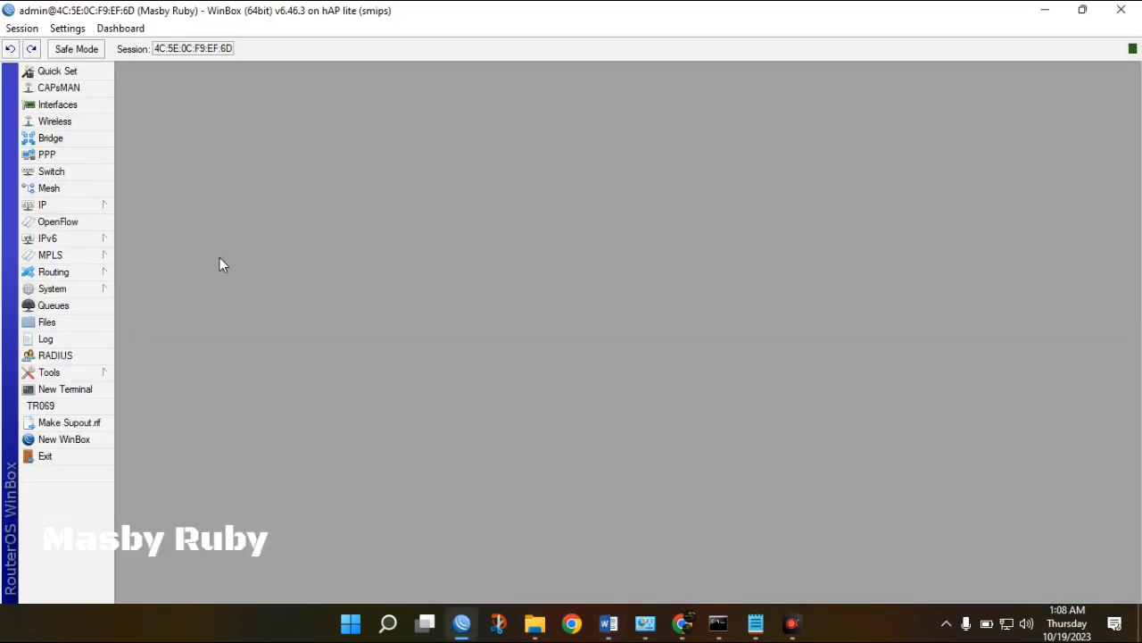
# Start a new entry in the IP > Firewall Layer7 Protocols list.
pyautogui.click(98, 211)
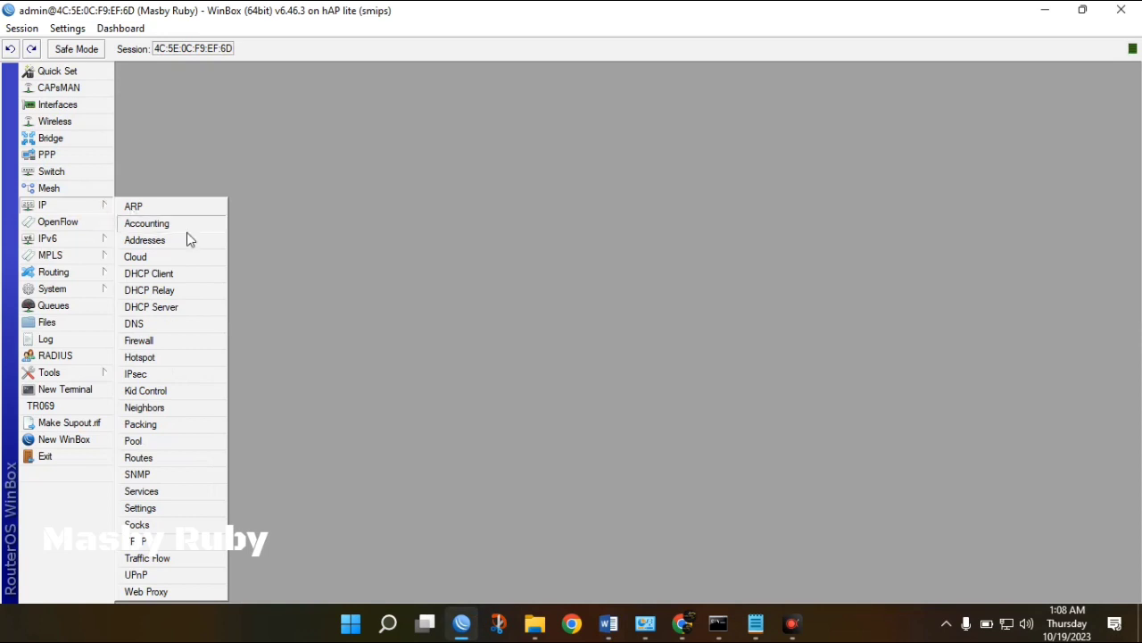
pyautogui.click(172, 341)
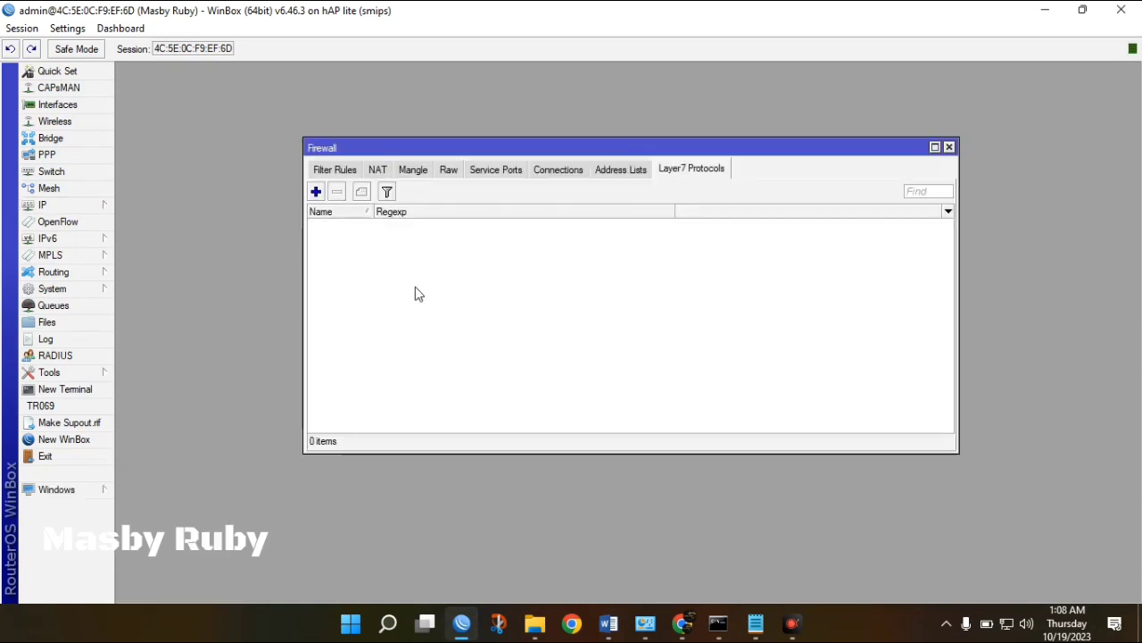
pyautogui.click(338, 169)
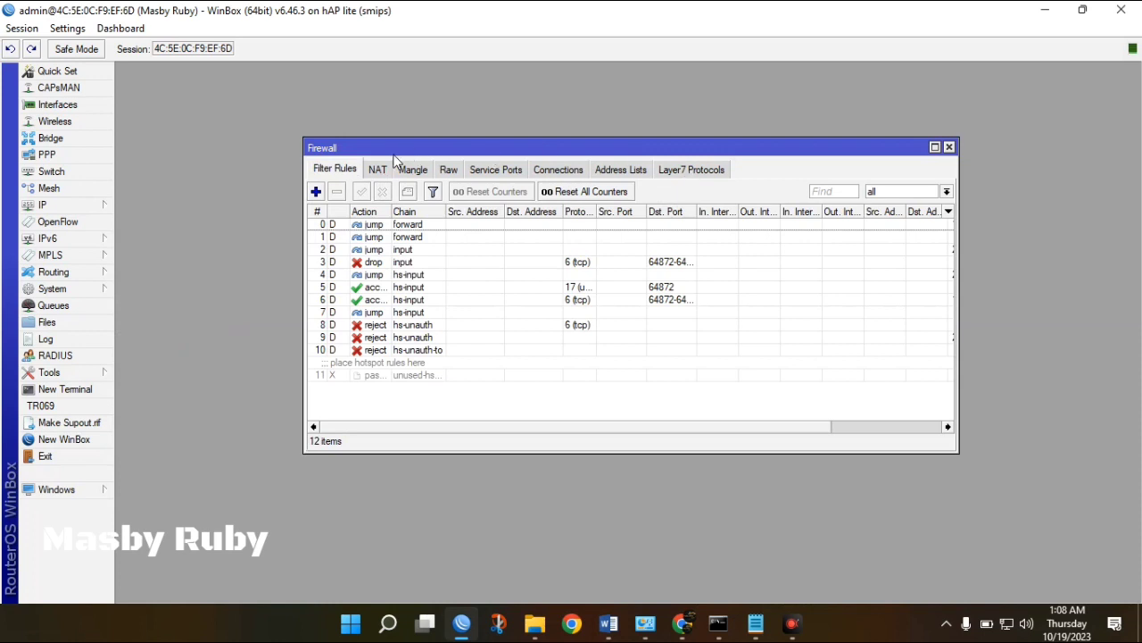
pyautogui.click(699, 173)
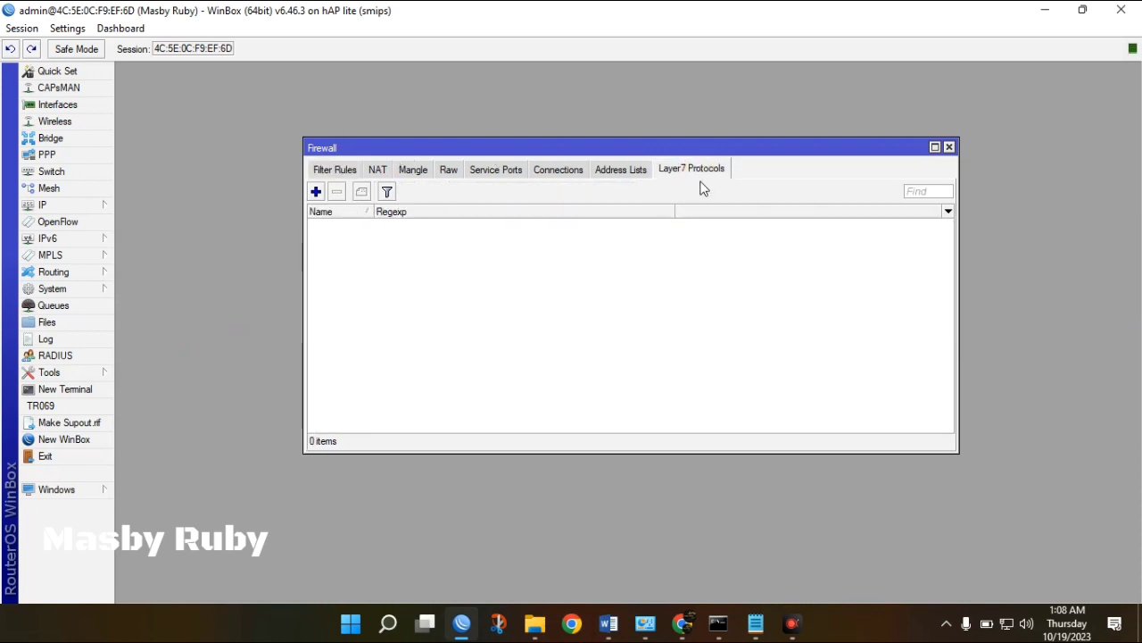
pyautogui.click(317, 192)
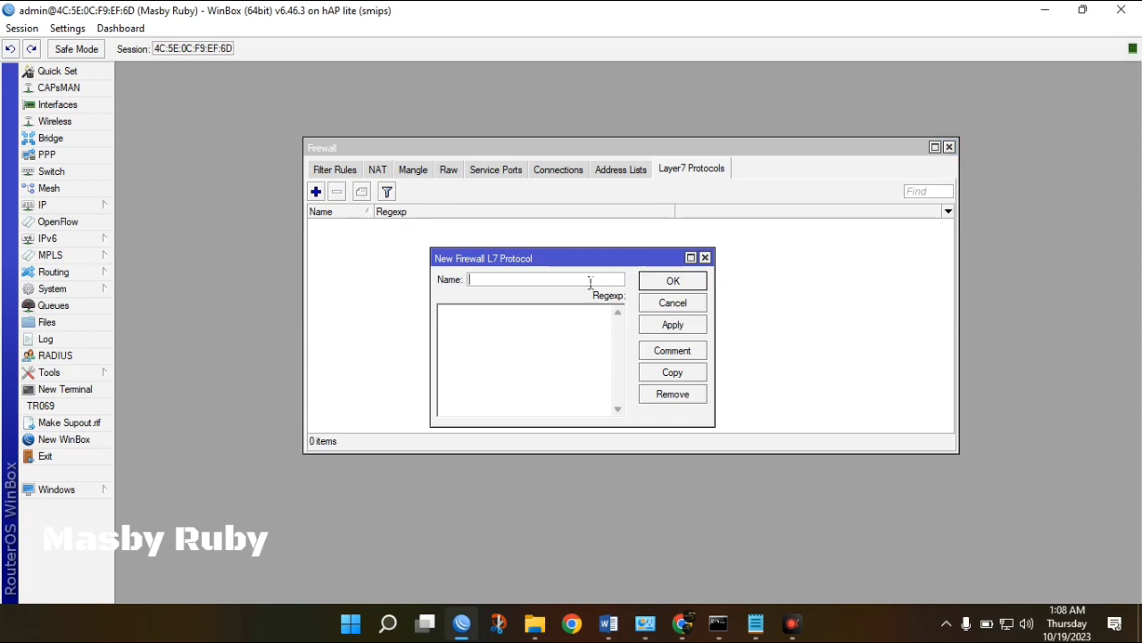
# Name the Layer7 protocol youtube and enter regexp ^.+(youtube.com).*$, fixing a misplaced dot.
pyautogui.write('youtube')
pyautogui.click(551, 323)
pyautogui.write('^')
pyautogui.write('.+(youtube.com).*')
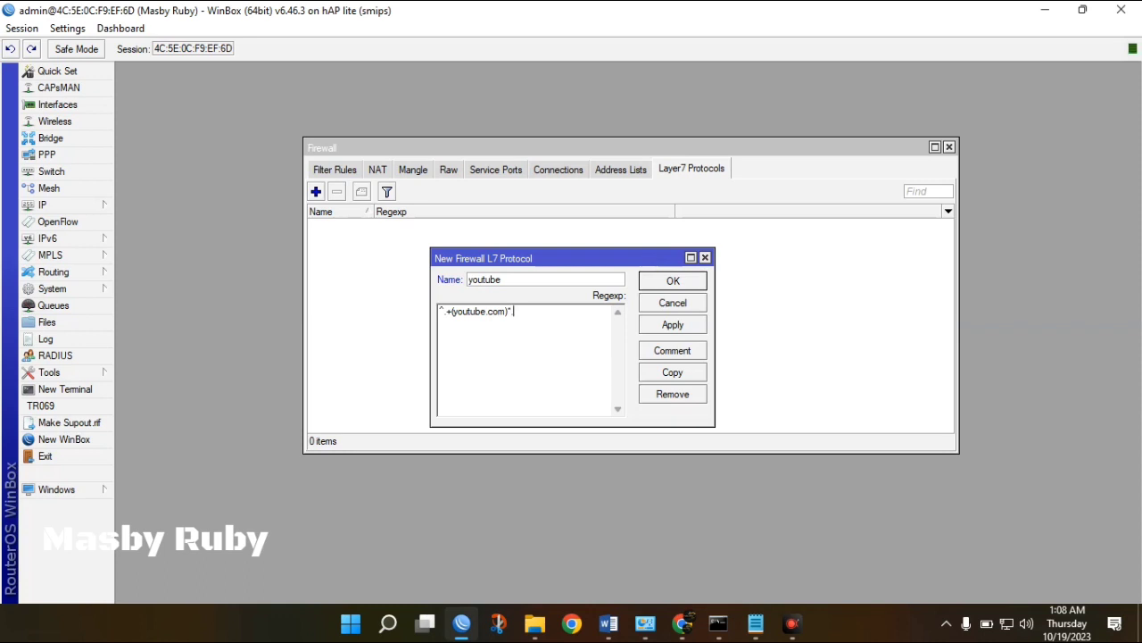
pyautogui.write(')*.$')
pyautogui.click(758, 624)
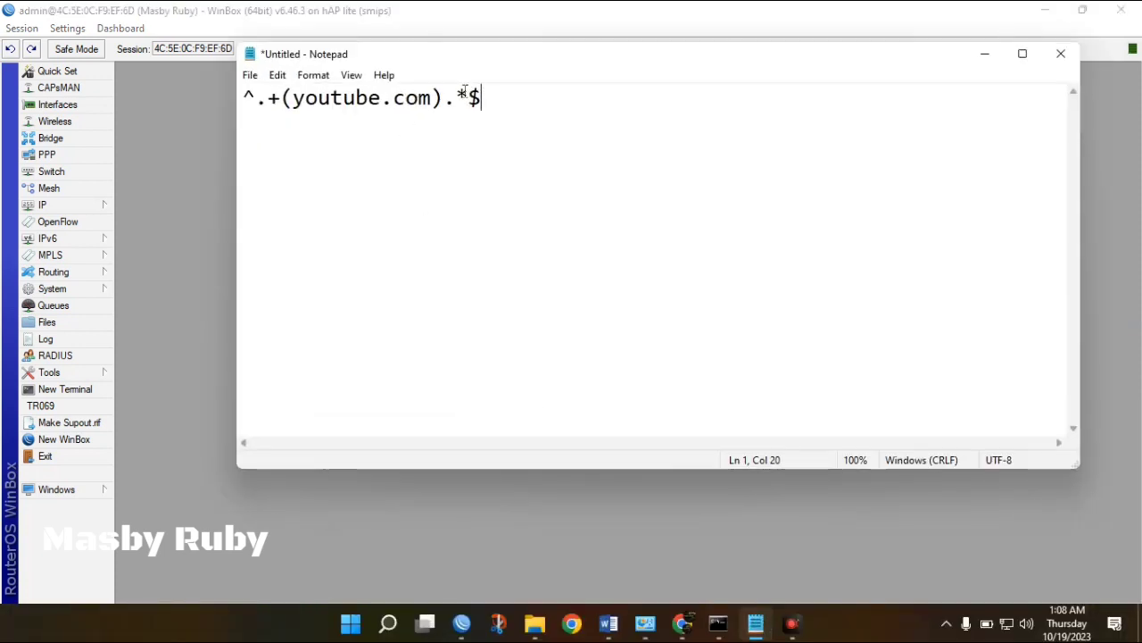
pyautogui.click(640, 544)
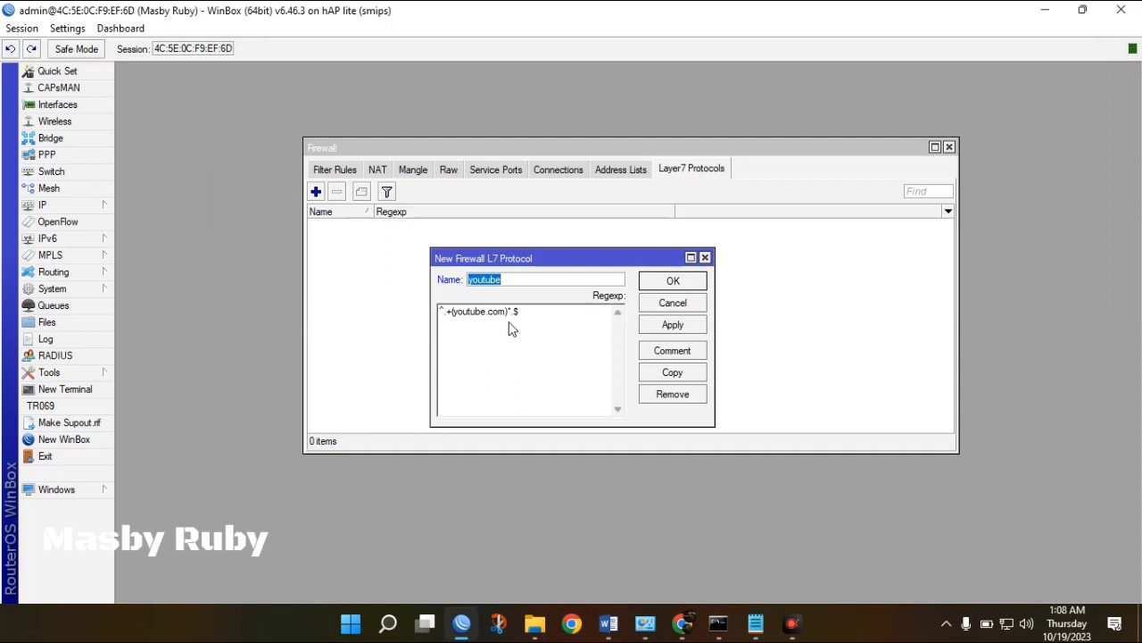
pyautogui.click(515, 320)
pyautogui.press('BackSpace')
pyautogui.write('.')
# Verify the pattern against the Notepad reference, then apply and save the youtube protocol.
pyautogui.moveTo(755, 623)
pyautogui.click(671, 525)
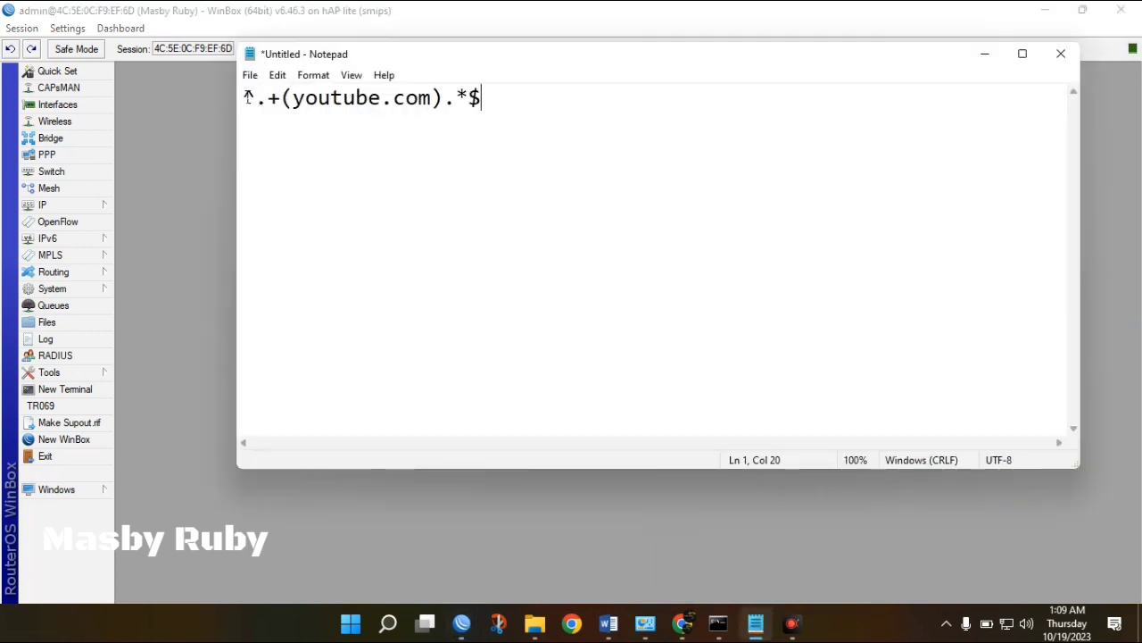
pyautogui.moveTo(257, 98); pyautogui.dragTo(237, 98)
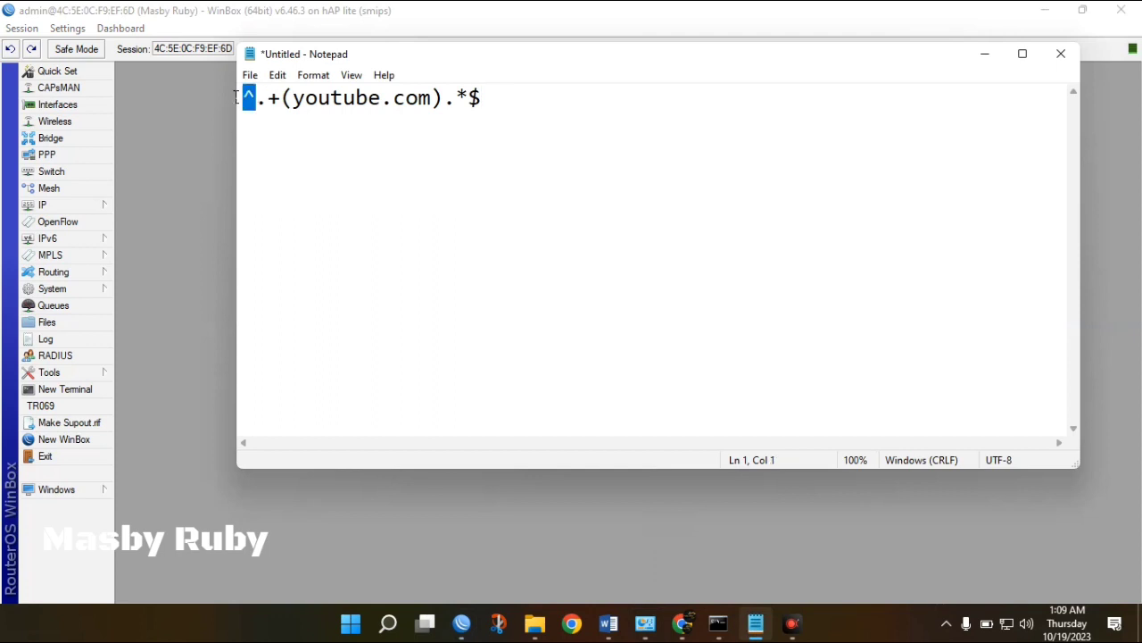
pyautogui.click(265, 98)
pyautogui.moveTo(265, 99); pyautogui.dragTo(280, 99)
pyautogui.click(280, 98)
pyautogui.click(468, 104)
pyautogui.click(482, 98)
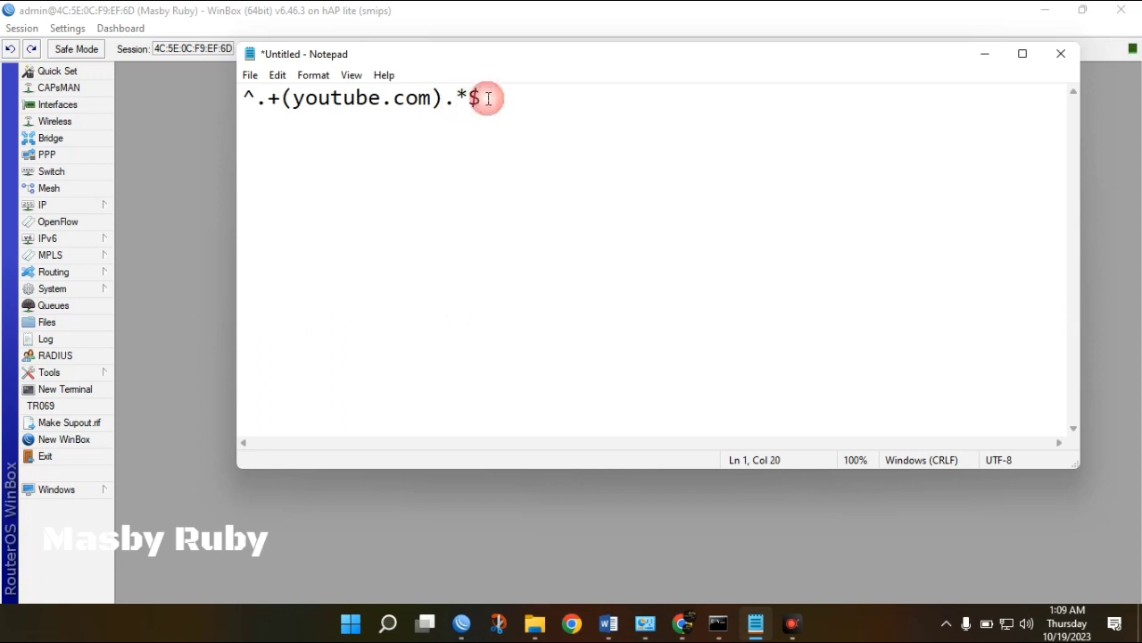
pyautogui.click(178, 288)
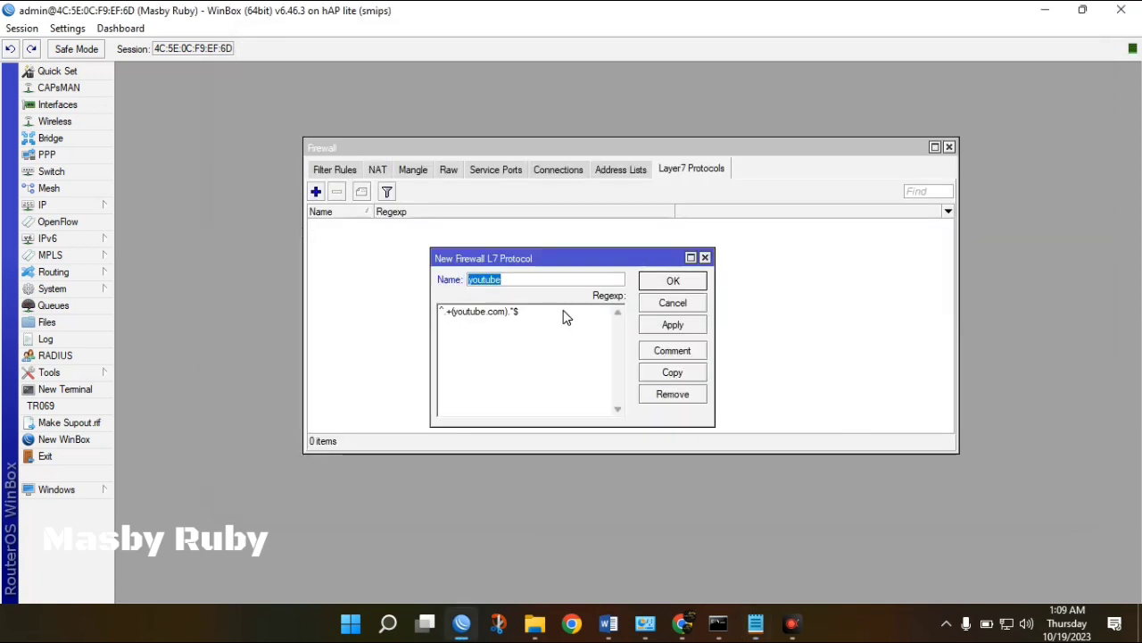
pyautogui.click(666, 328)
pyautogui.click(673, 281)
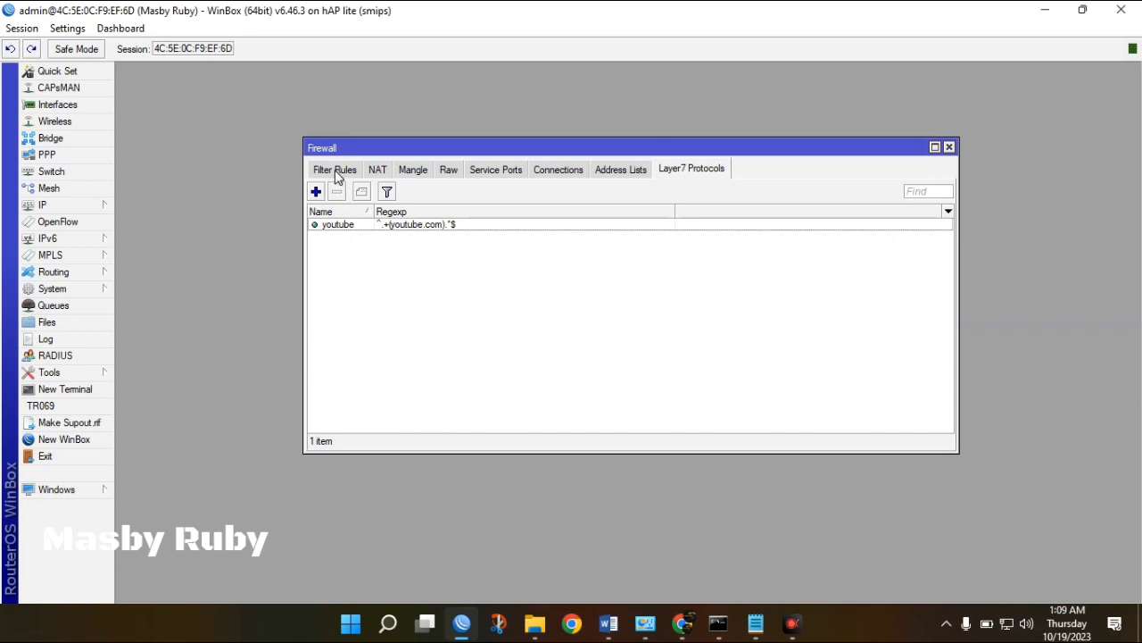
# Create a new forward filter rule with source address 192.168.10.0/24.
pyautogui.click(338, 177)
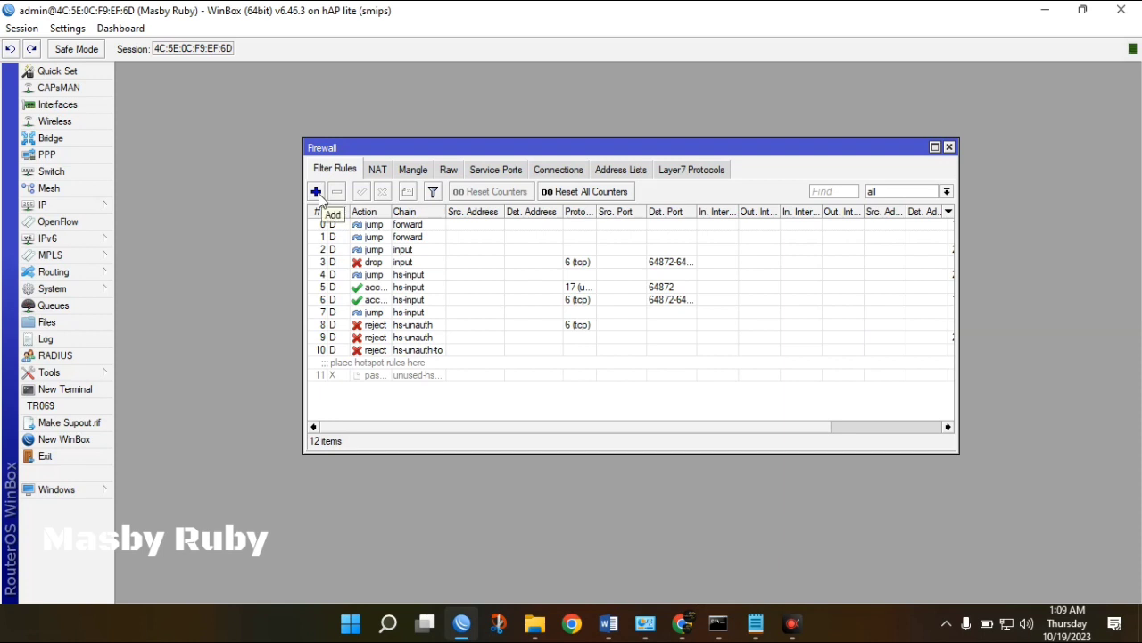
pyautogui.click(316, 192)
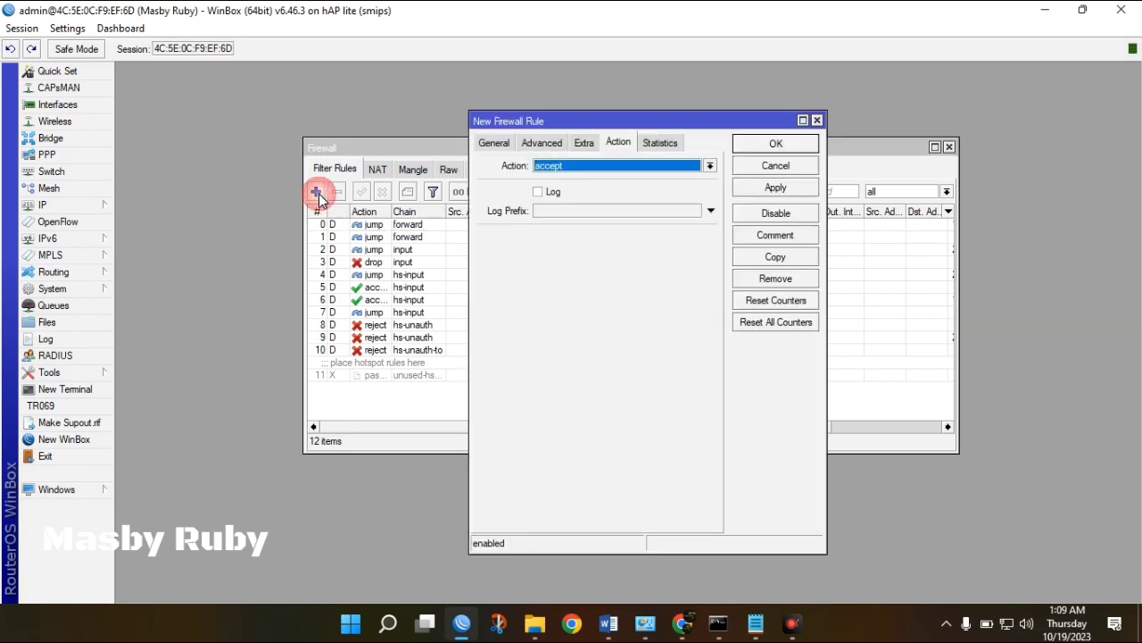
pyautogui.click(490, 145)
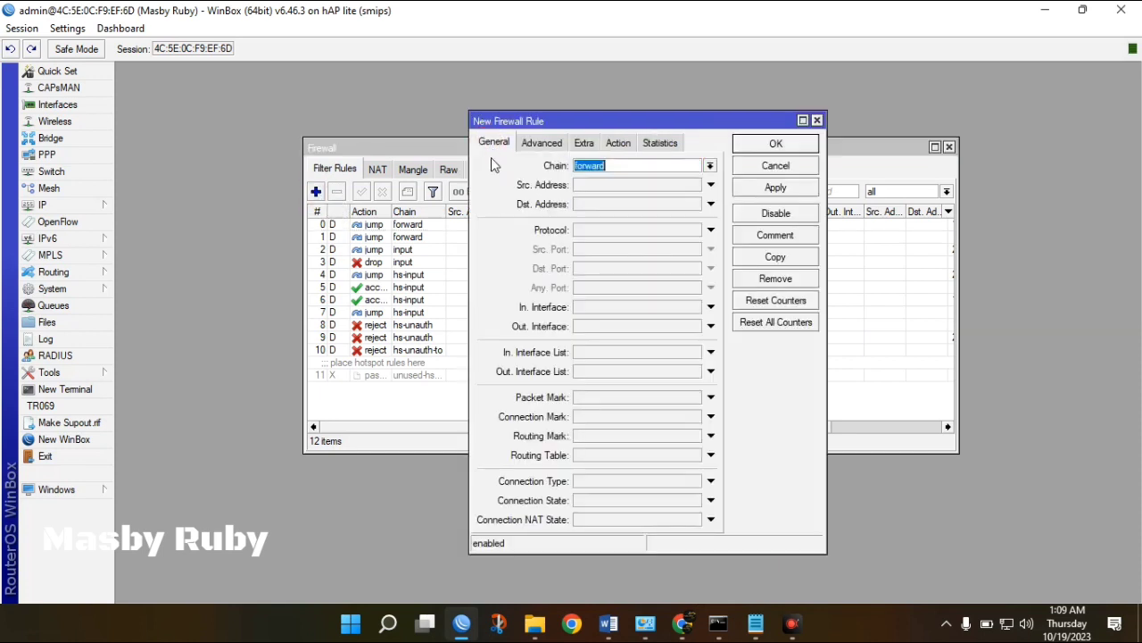
pyautogui.click(594, 186)
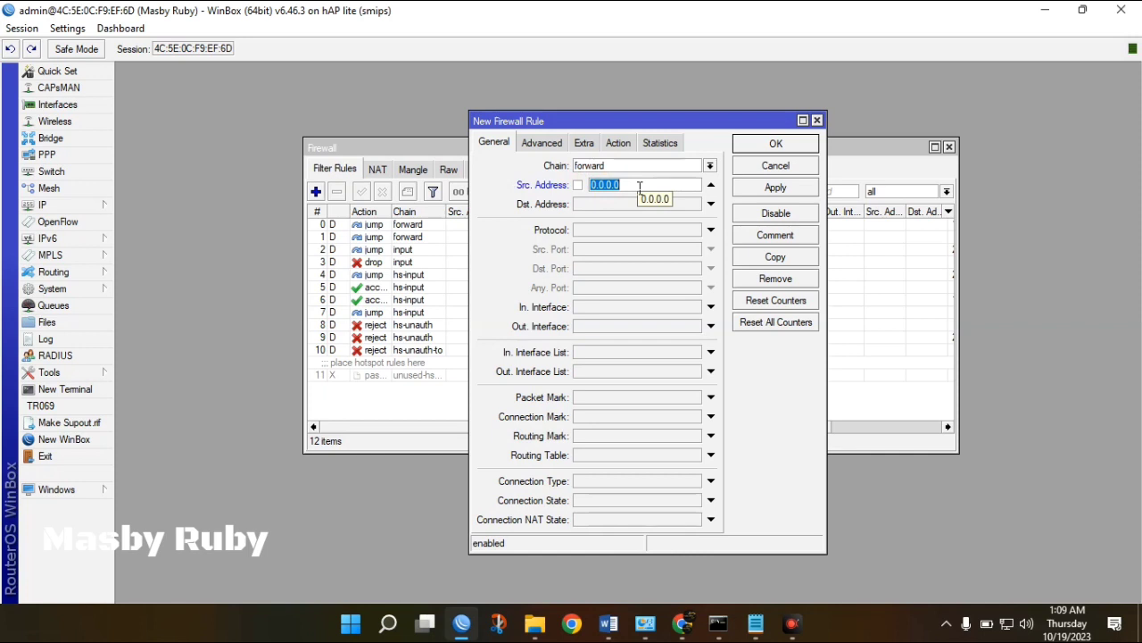
pyautogui.write('192.168.')
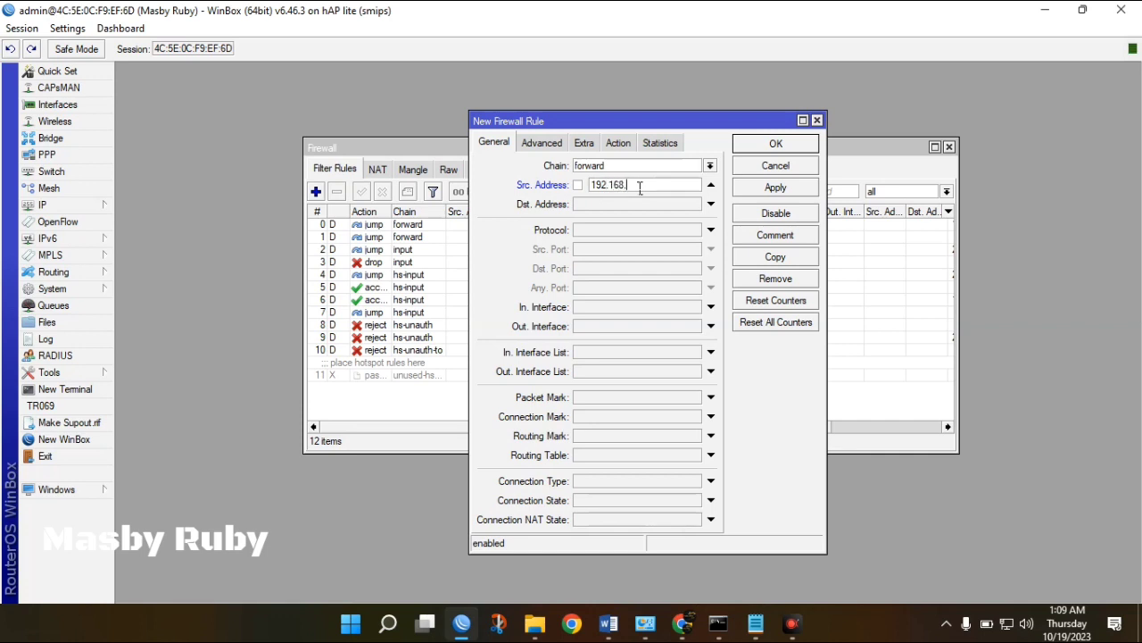
pyautogui.write('10.0/24')
# Open the router's IP address list beside the rule and select 192.168.10.1/24.
pyautogui.click(94, 209)
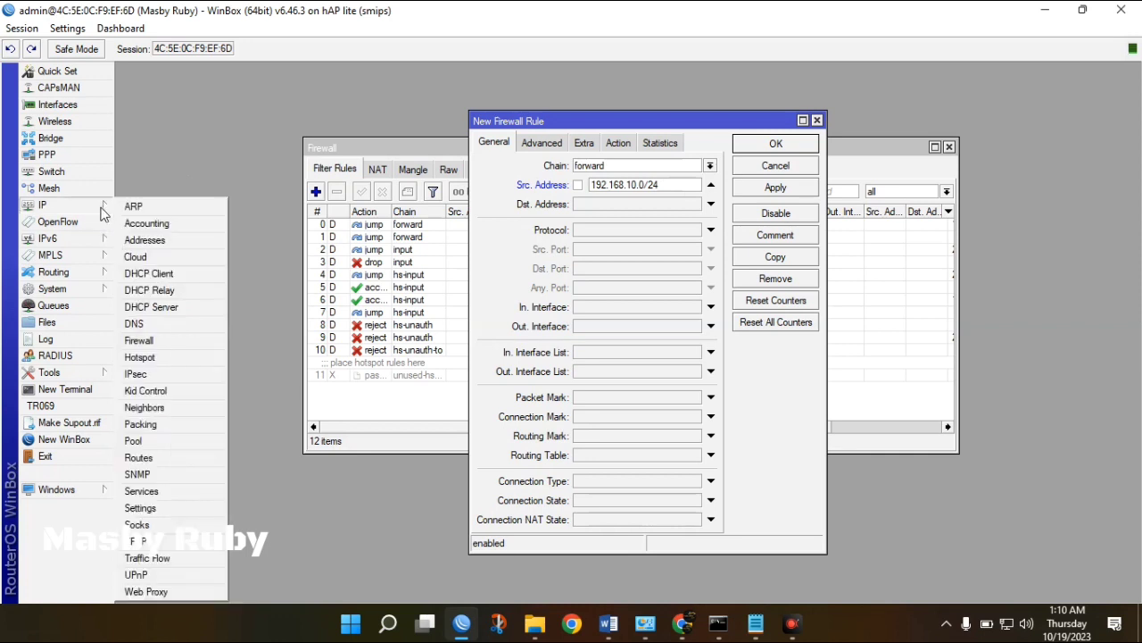
pyautogui.click(151, 239)
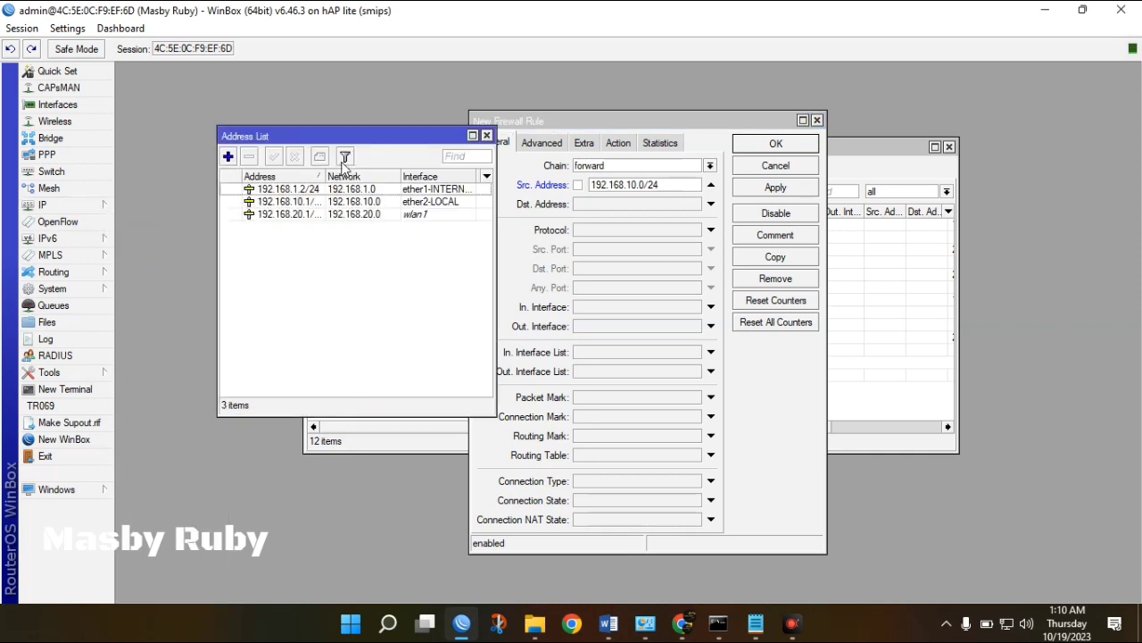
pyautogui.moveTo(376, 144); pyautogui.dragTo(300, 146)
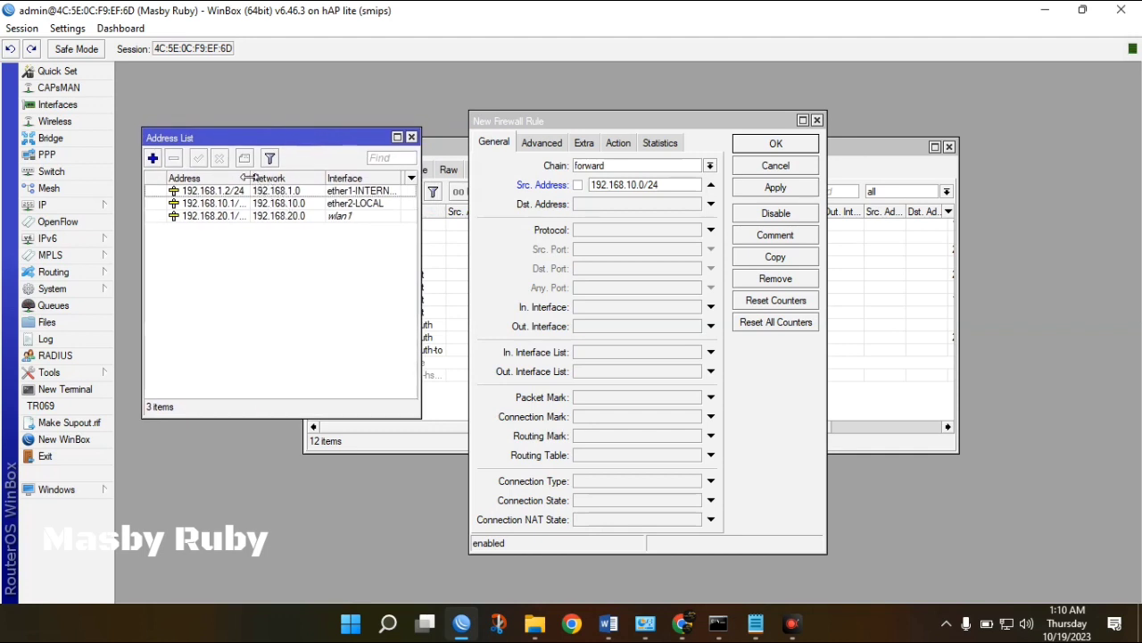
pyautogui.moveTo(251, 177); pyautogui.dragTo(268, 178)
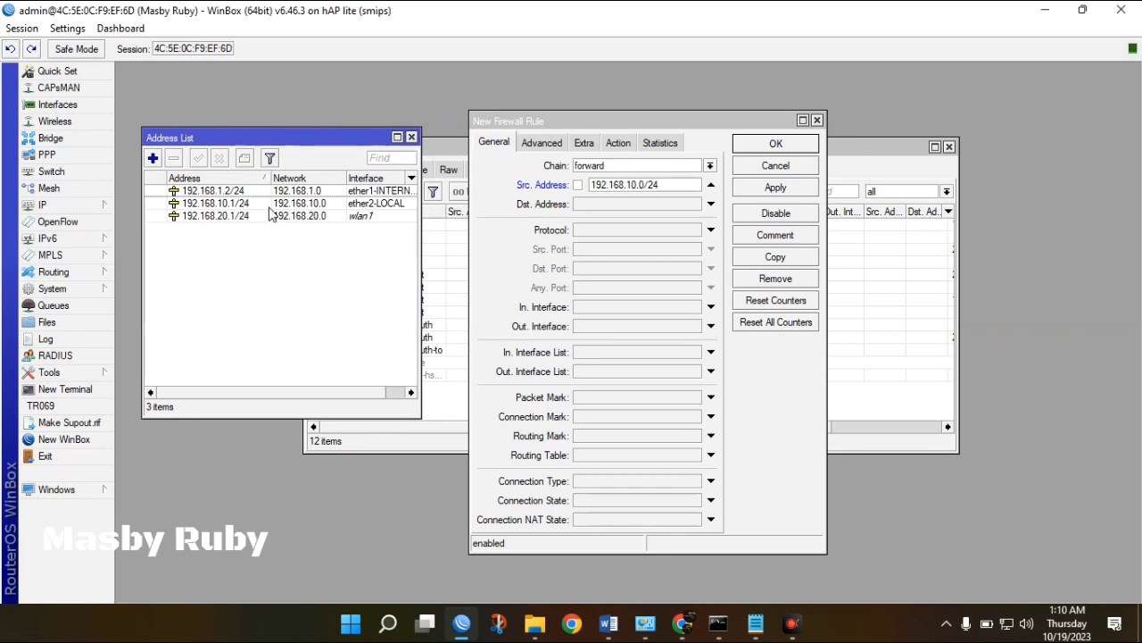
pyautogui.click(308, 205)
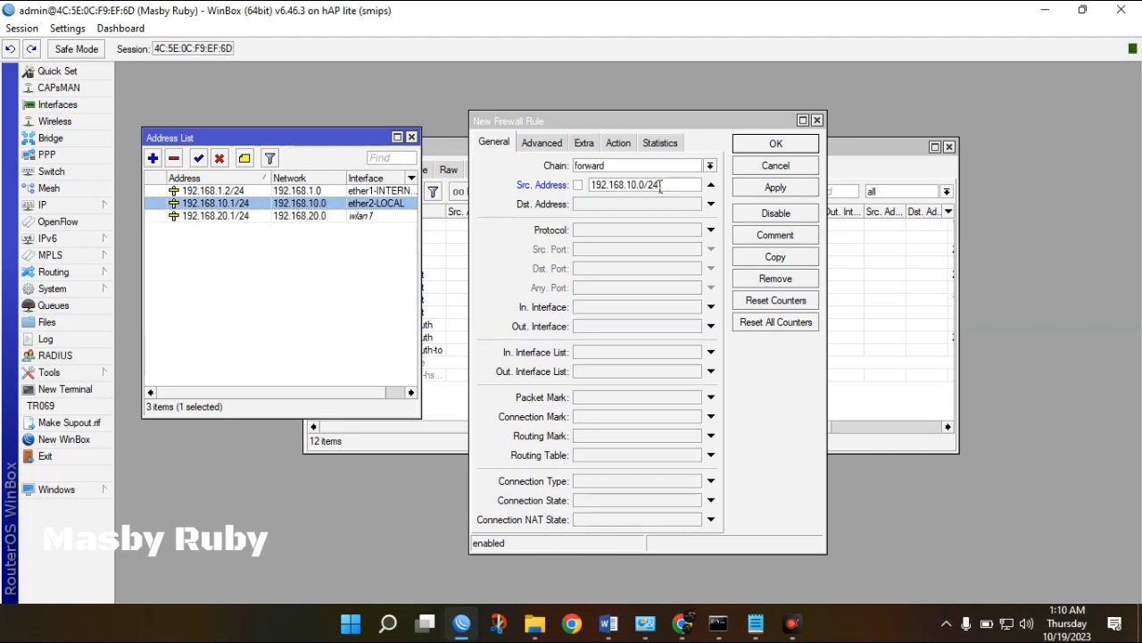
# Make the new rule match the youtube Layer7 protocol.
pyautogui.click(545, 145)
pyautogui.click(543, 144)
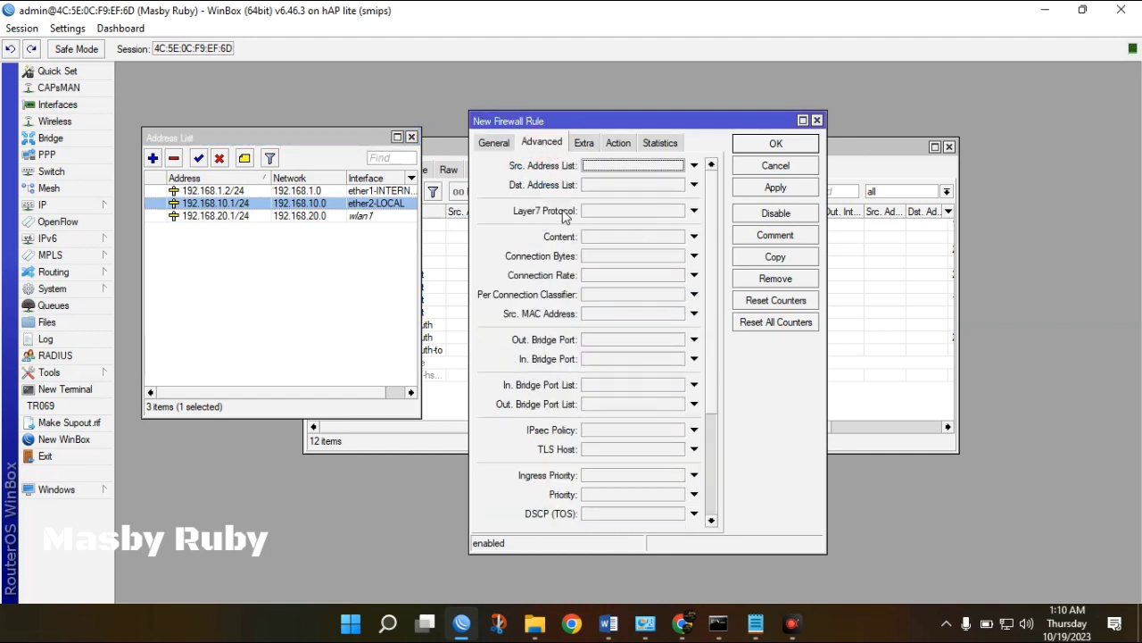
pyautogui.click(662, 213)
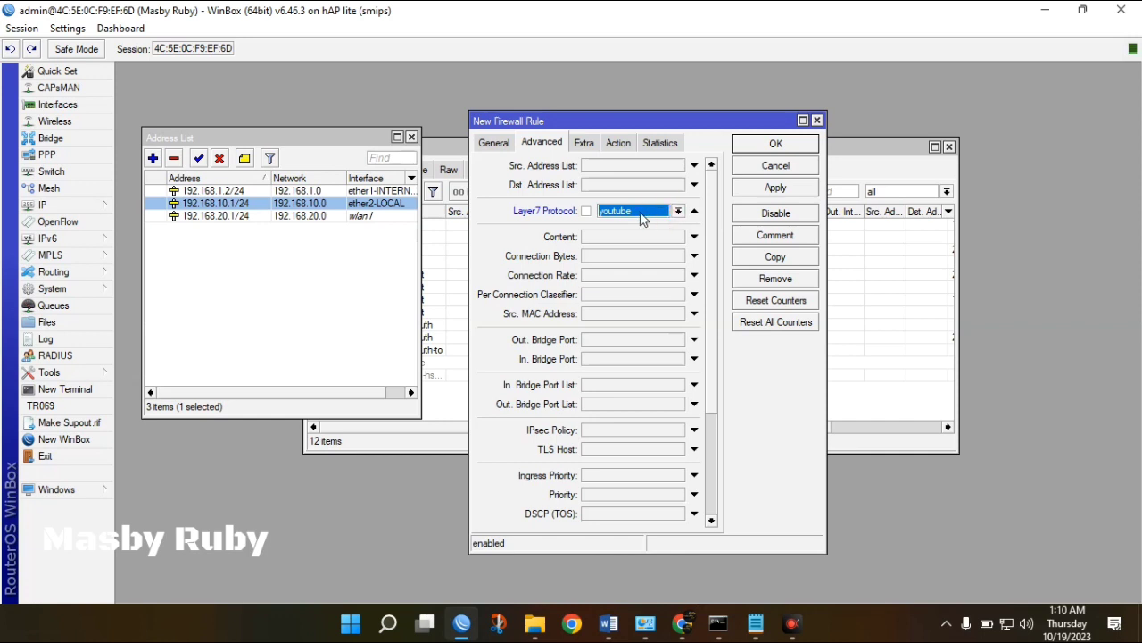
pyautogui.click(678, 210)
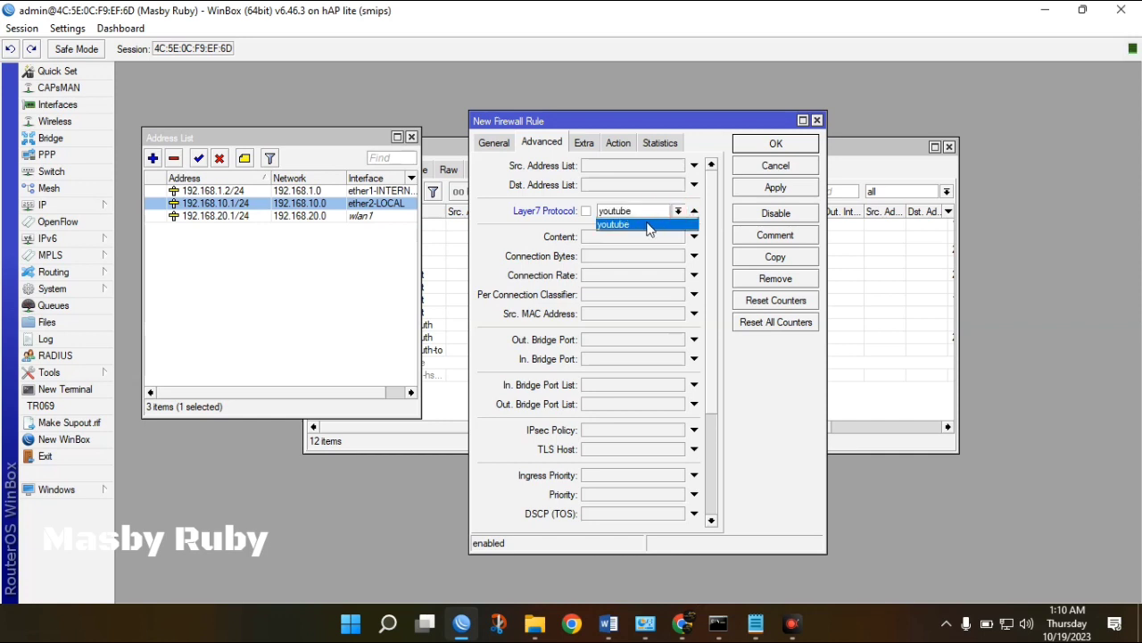
pyautogui.click(649, 227)
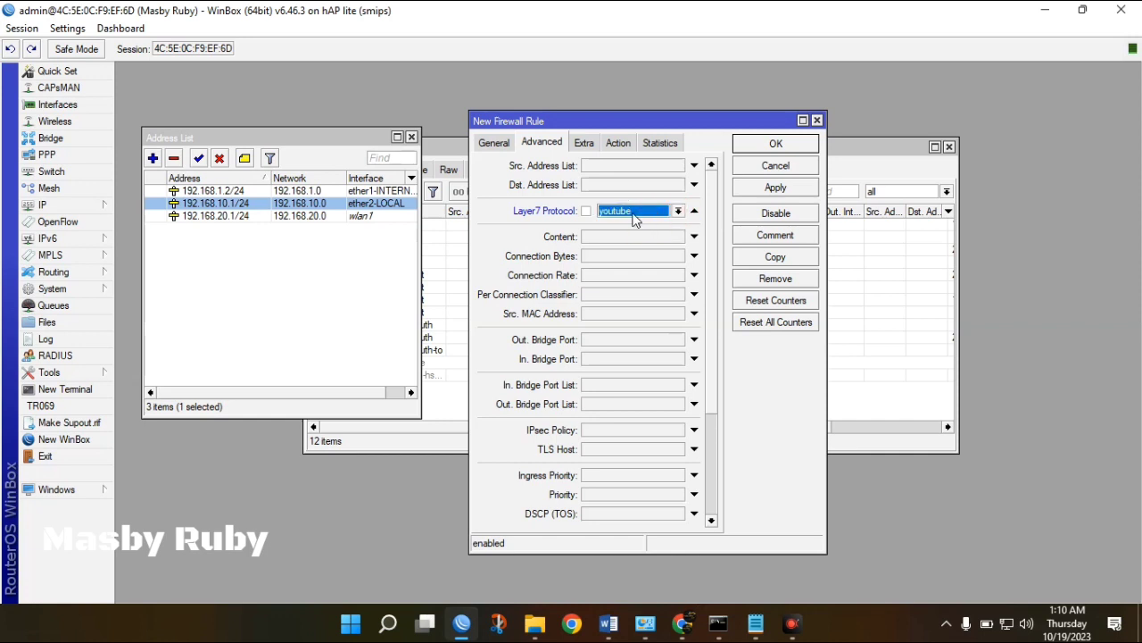
# Set the rule's action to drop, save it, and select the new rule 12.
pyautogui.click(616, 145)
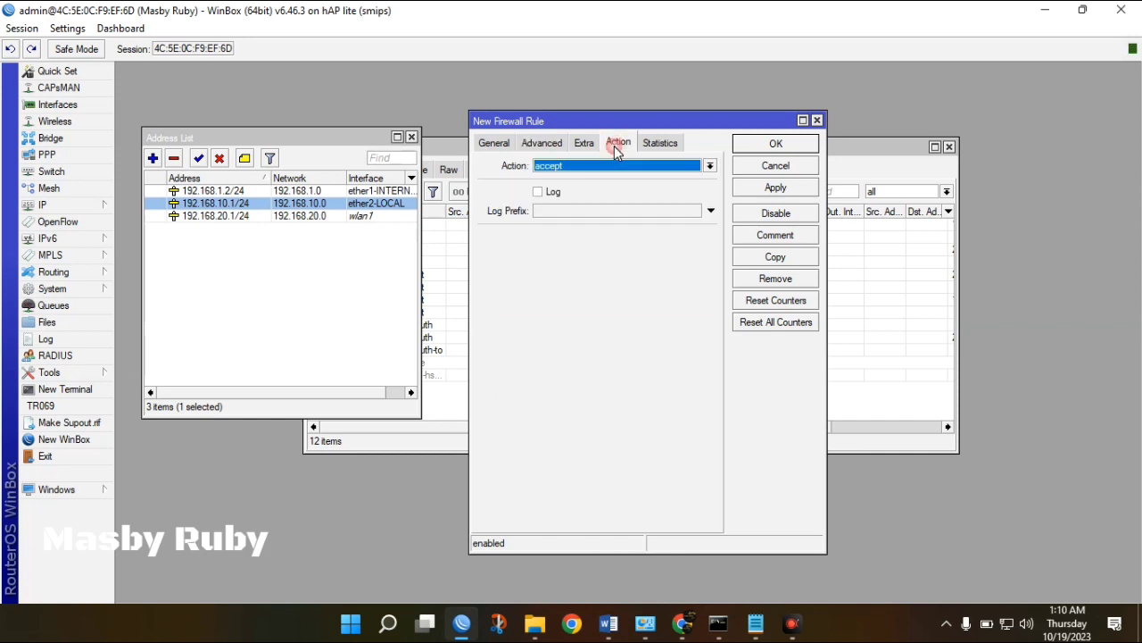
pyautogui.click(560, 169)
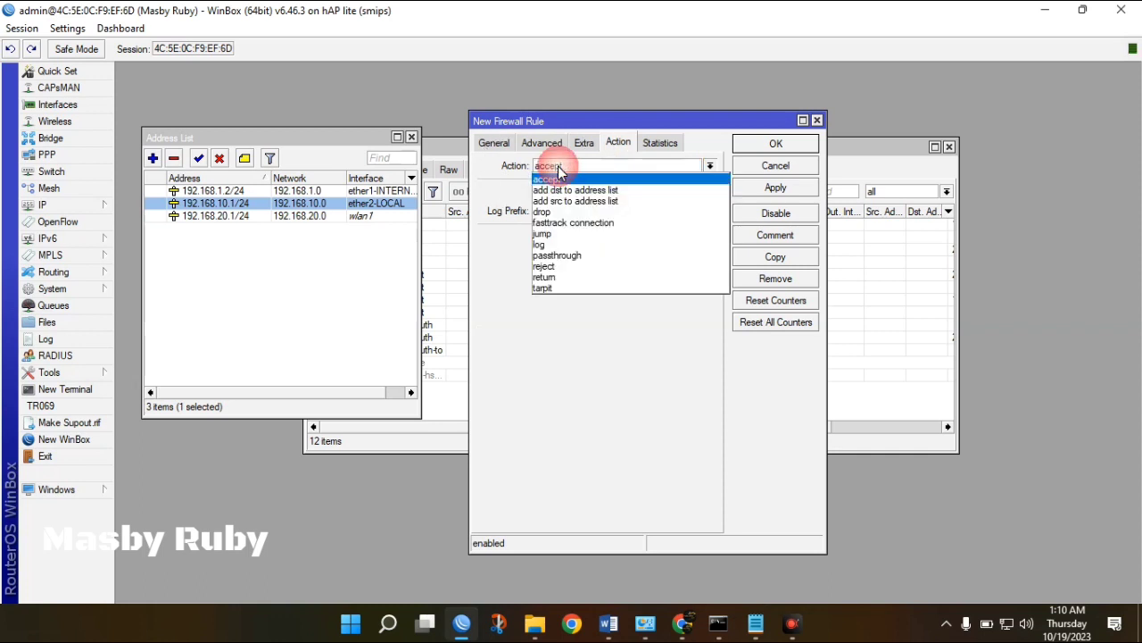
pyautogui.click(544, 212)
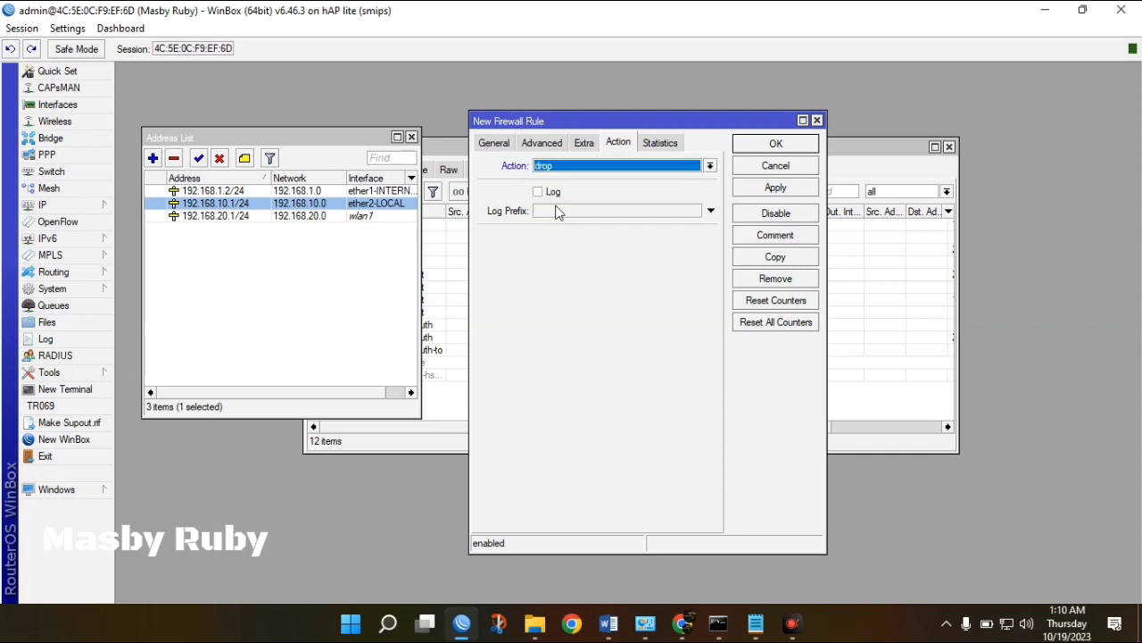
pyautogui.click(783, 188)
pyautogui.click(784, 150)
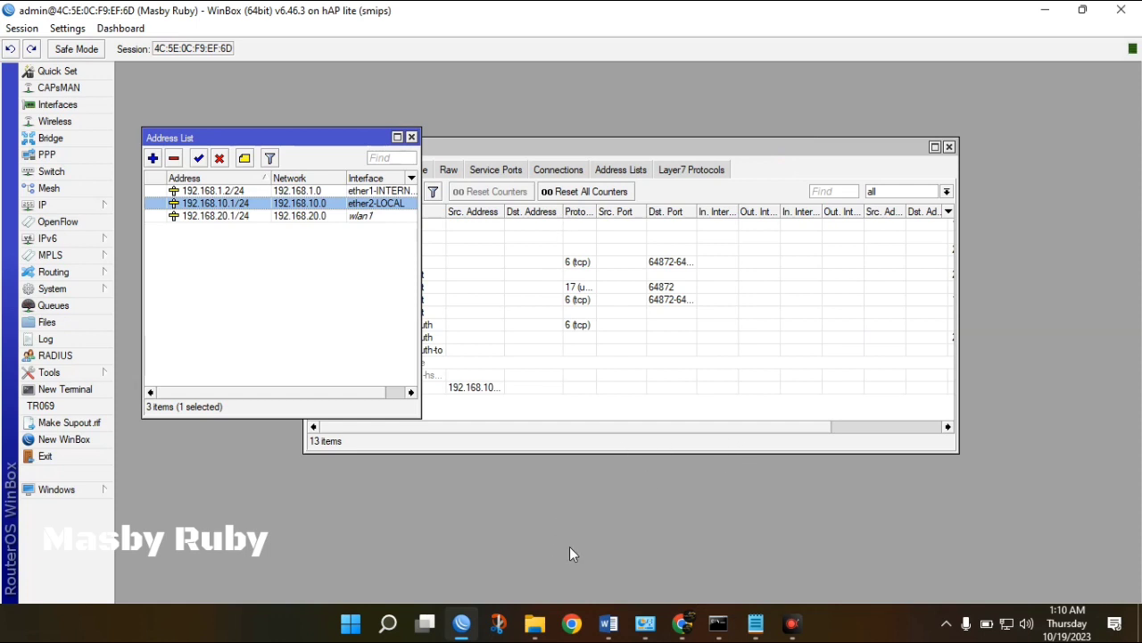
pyautogui.click(481, 402)
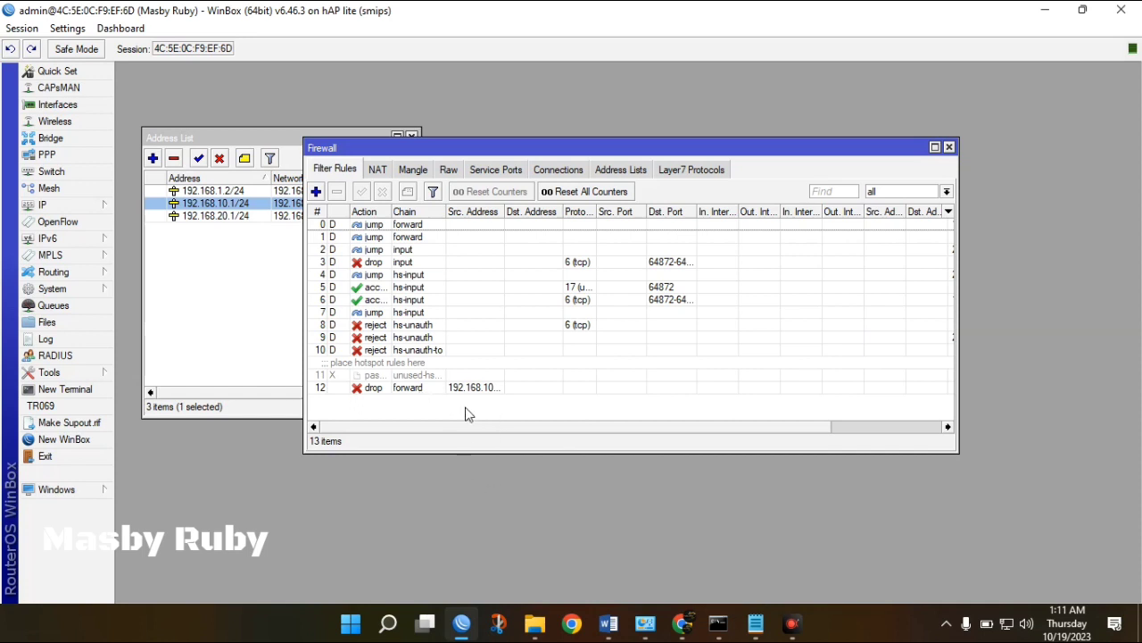
pyautogui.click(422, 391)
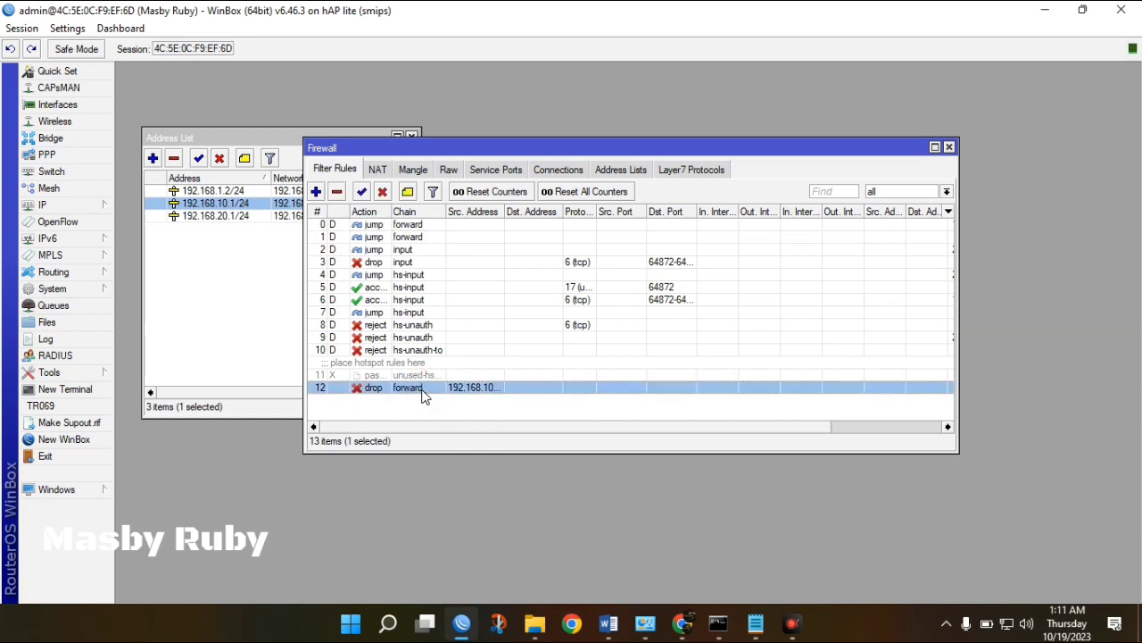
# Add a first version of the YouTube-blocking comment to rule 12 and apply it.
pyautogui.doubleClick(422, 391)
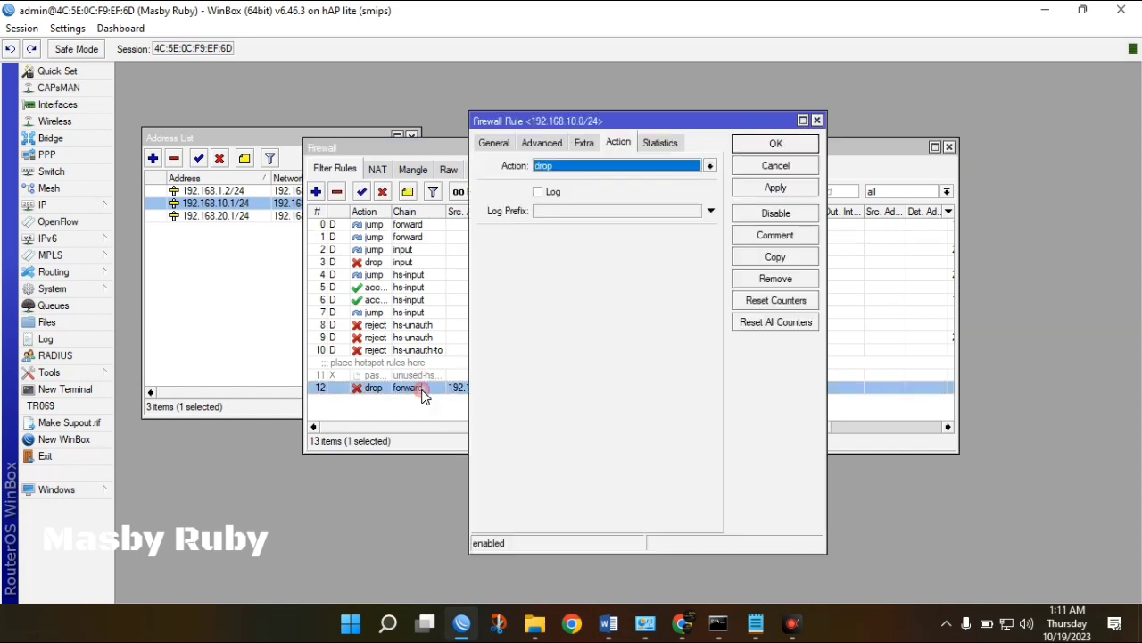
pyautogui.click(773, 239)
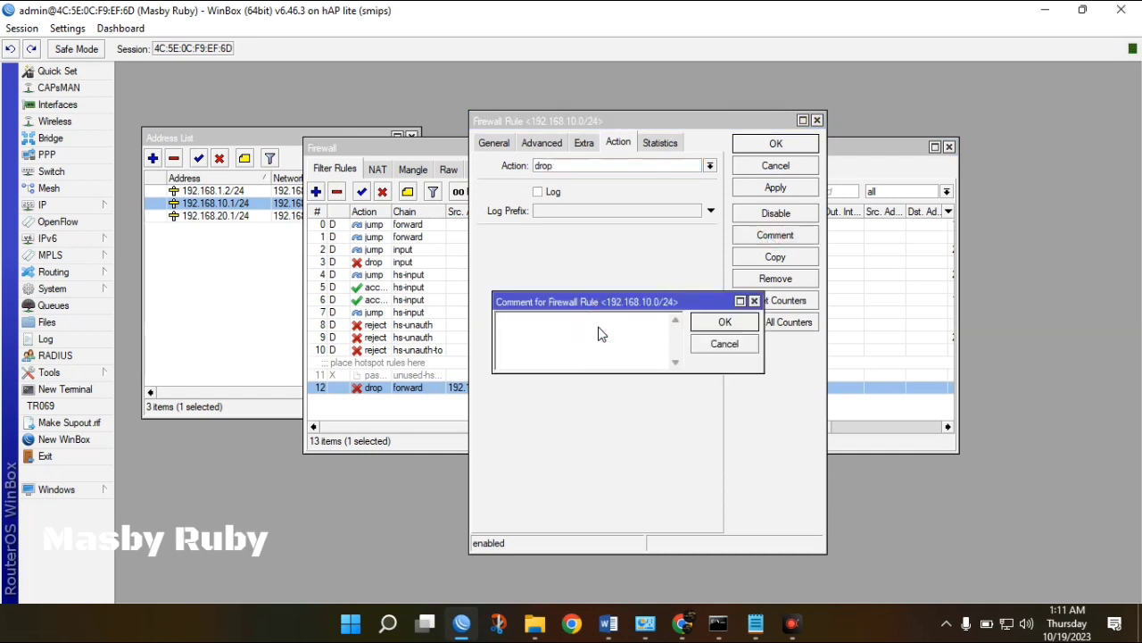
pyautogui.write('Memblokir Situs Youtube')
pyautogui.click(728, 323)
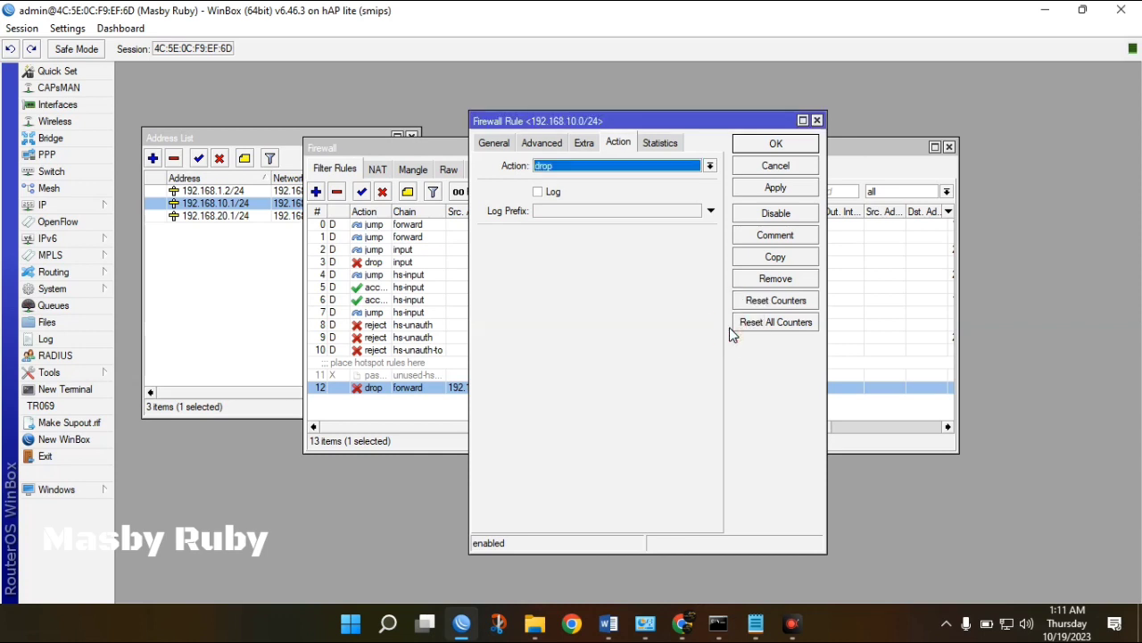
pyautogui.click(769, 188)
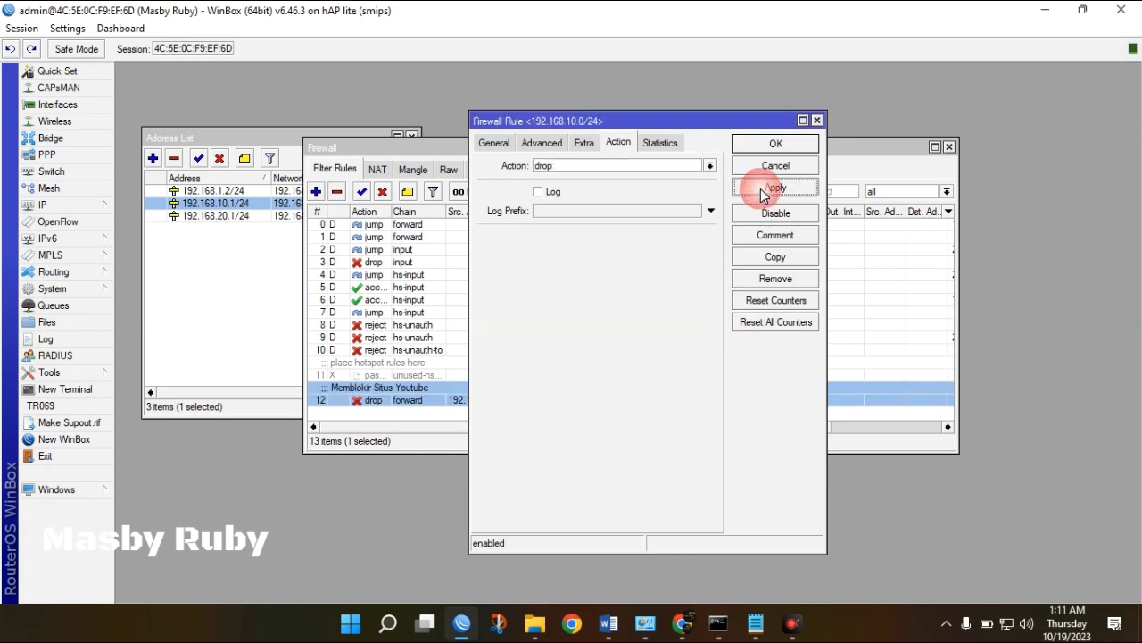
pyautogui.click(773, 146)
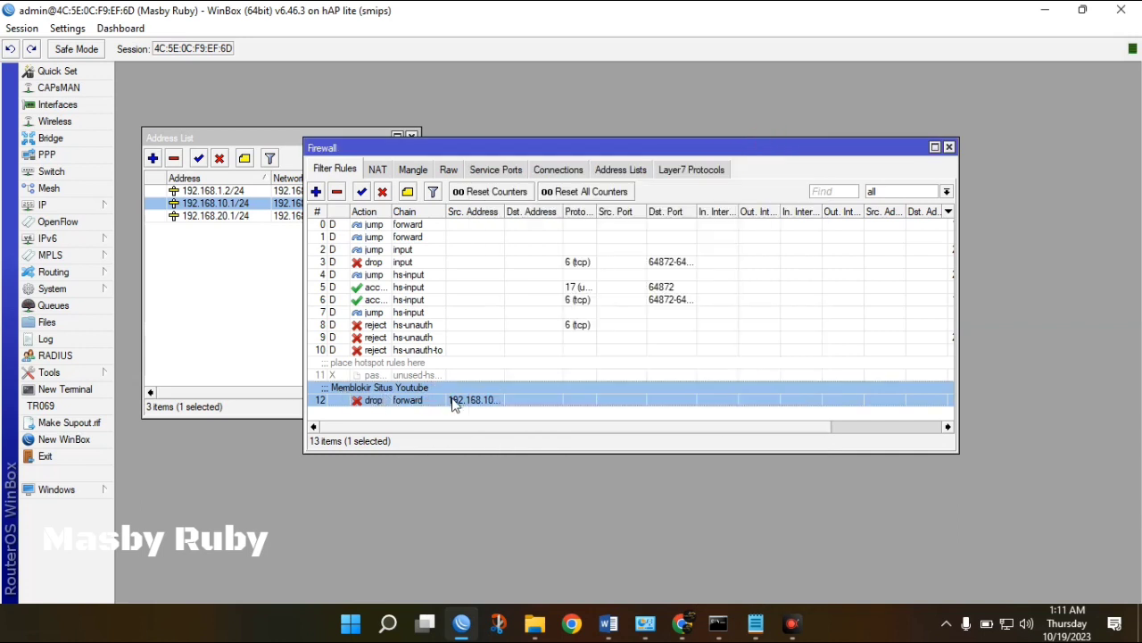
# Extend rule 12's comment to 'Memblokir Situs Youtube Jalur Ether2-LOCAL' and save.
pyautogui.doubleClick(420, 399)
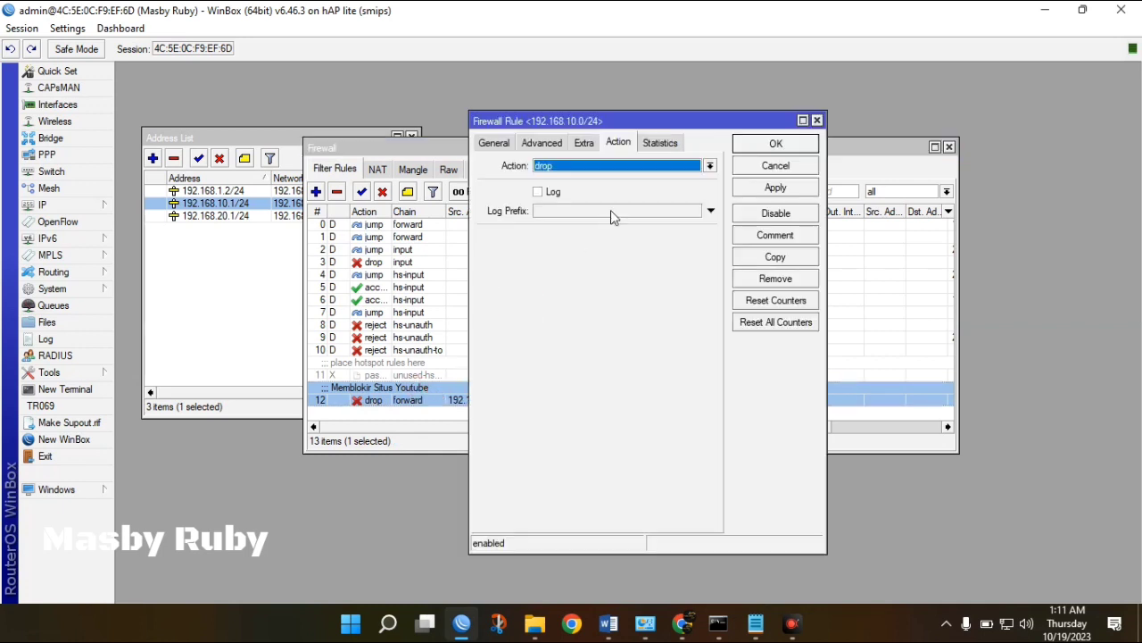
pyautogui.click(773, 236)
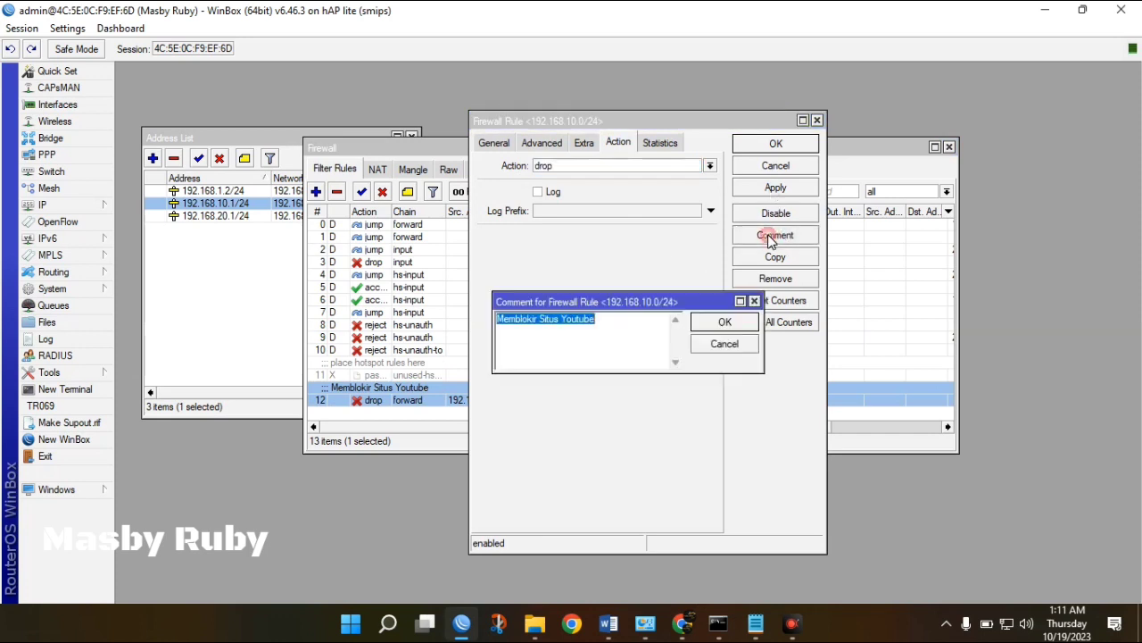
pyautogui.click(619, 329)
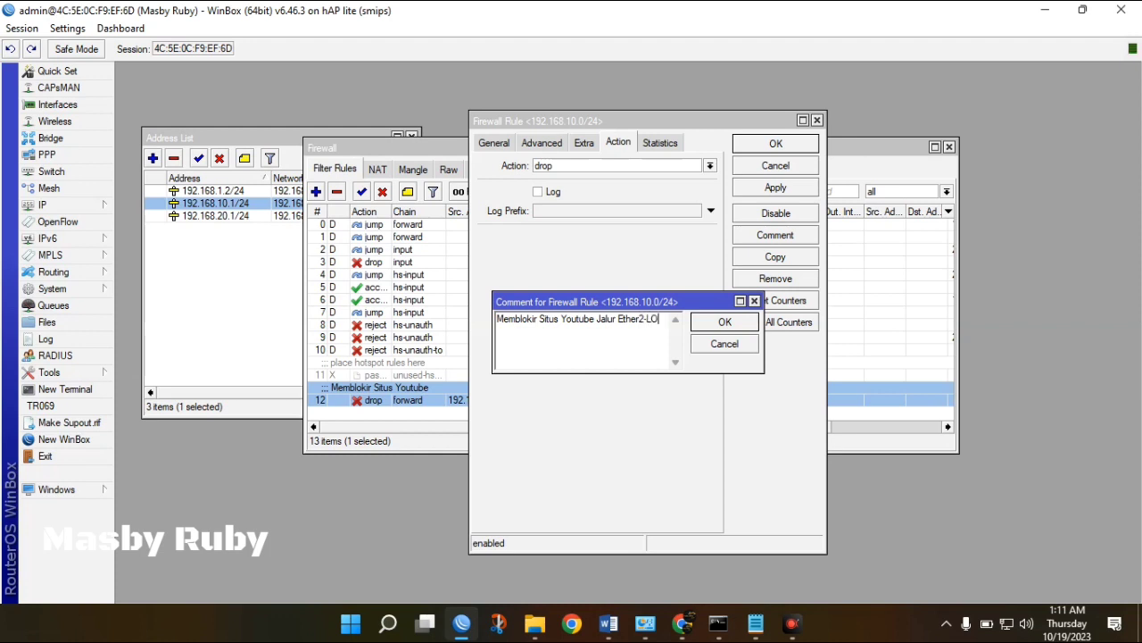
pyautogui.write('AL')
pyautogui.click(731, 323)
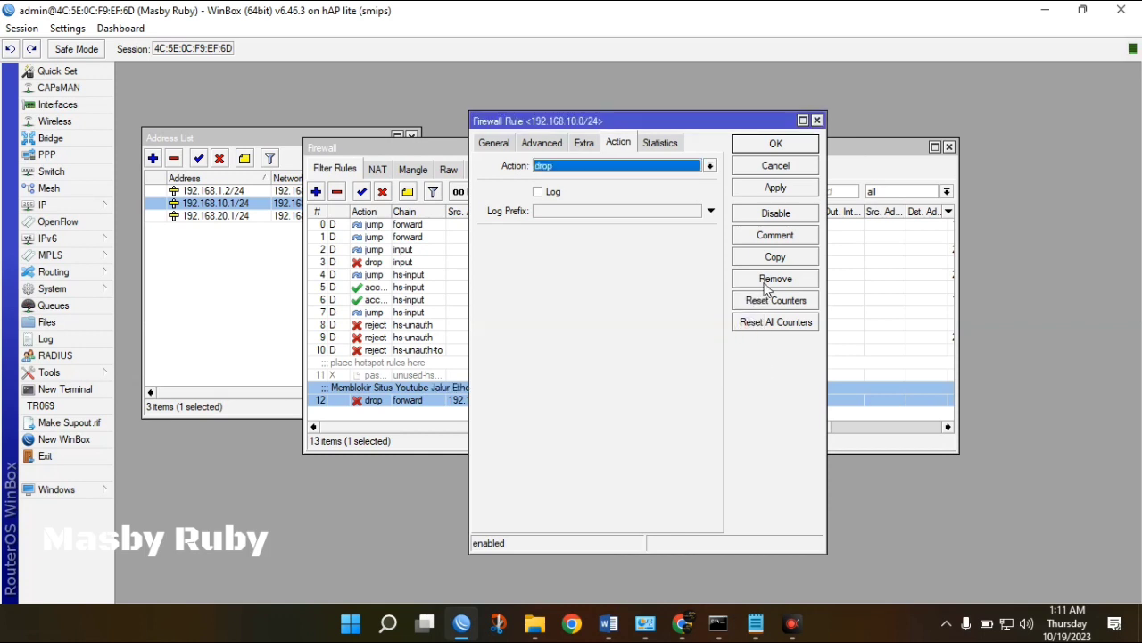
pyautogui.click(775, 143)
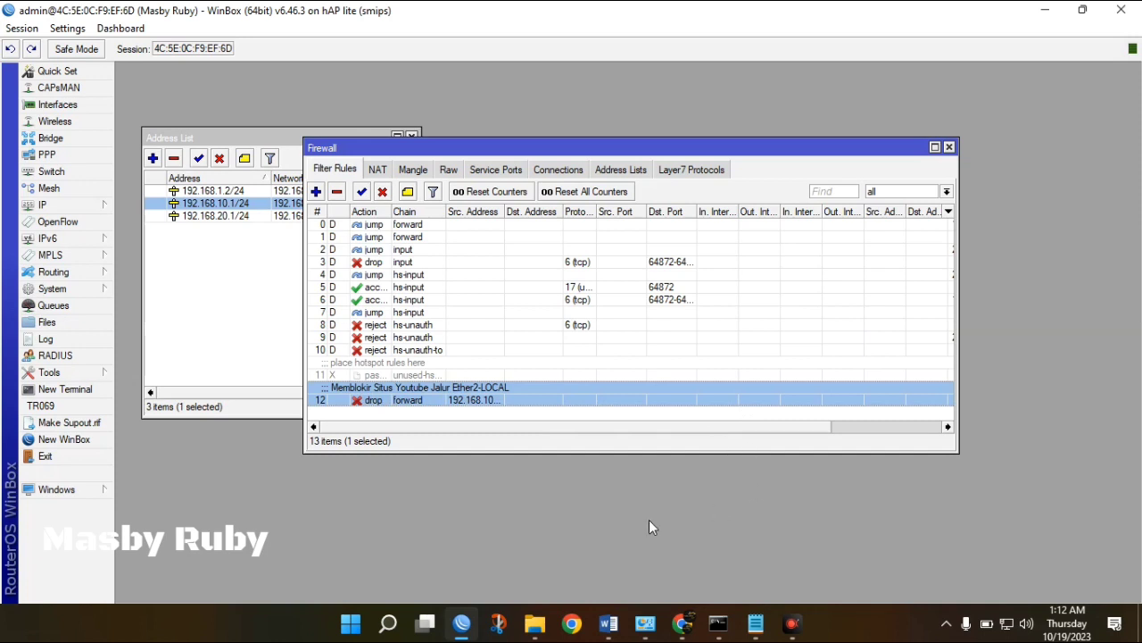
# Load youtube.com in Chrome and see it reported as unreachable.
pyautogui.click(682, 623)
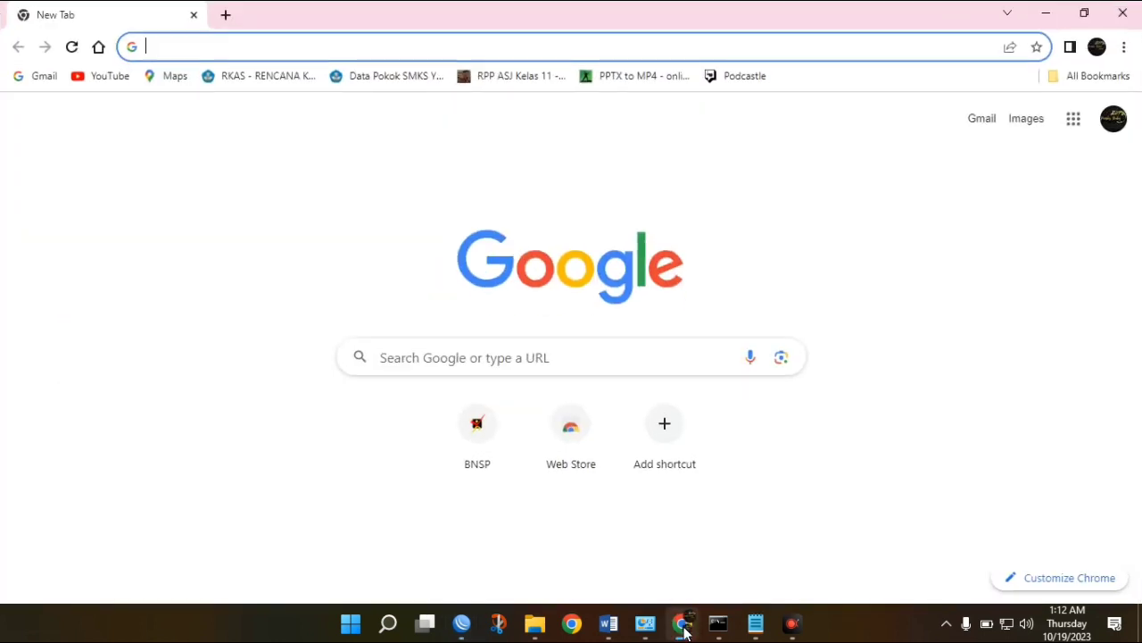
pyautogui.write('y')
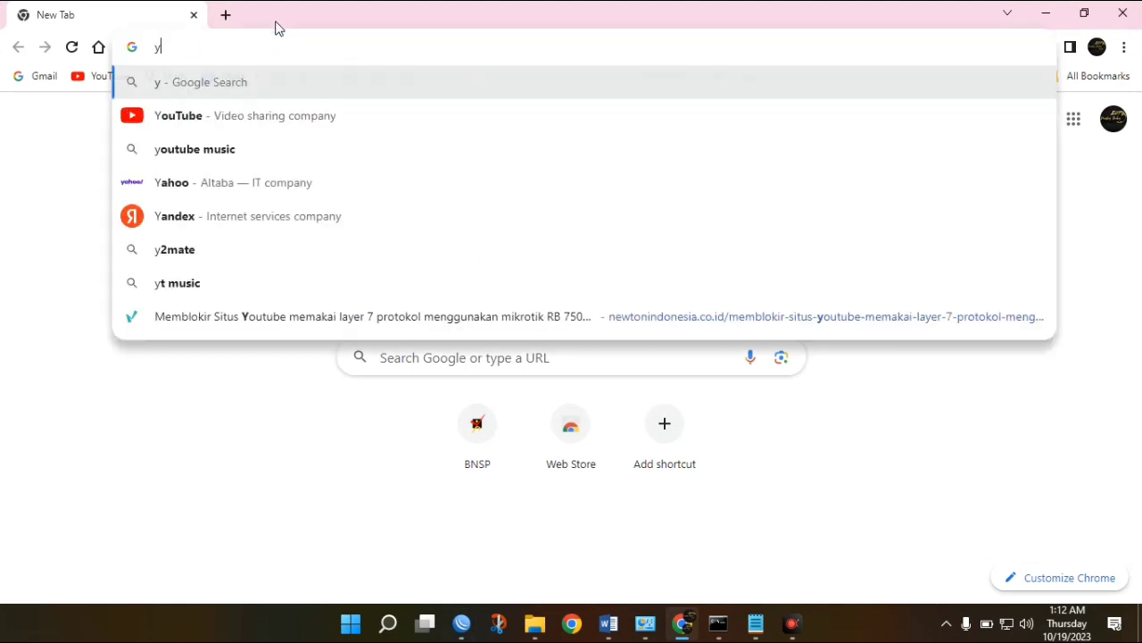
pyautogui.write('outube')
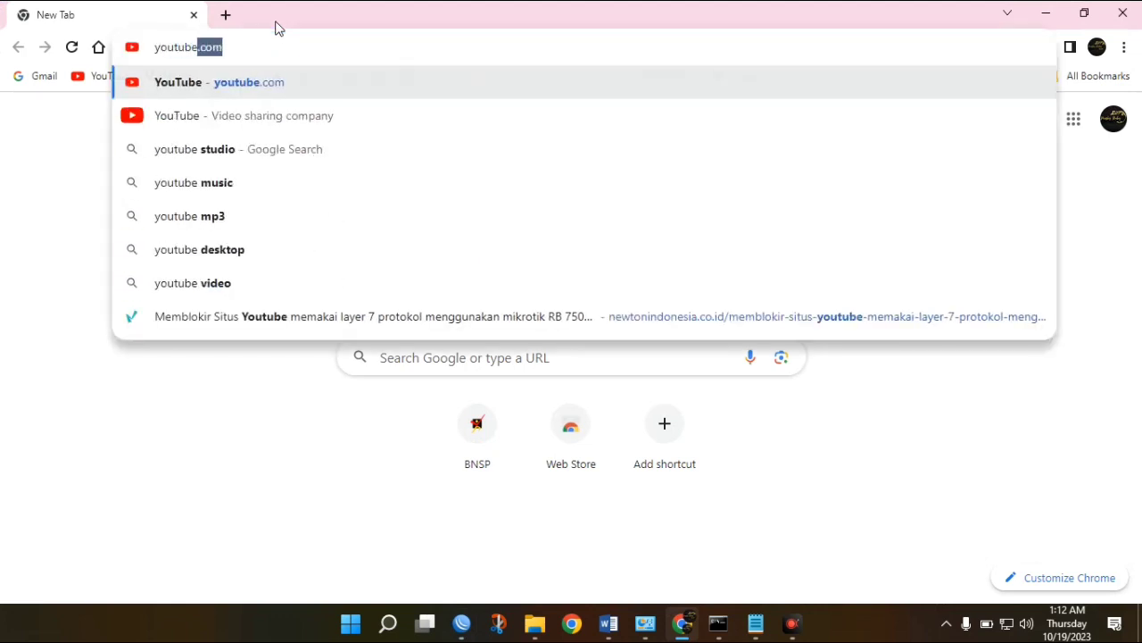
pyautogui.write('.com')
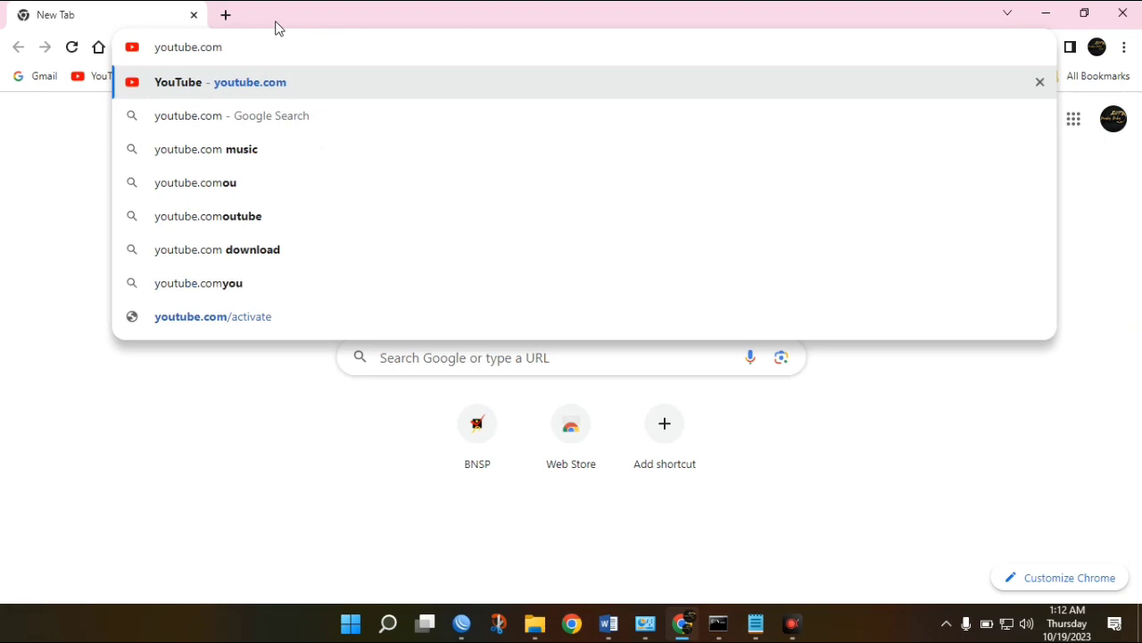
pyautogui.press('Return')
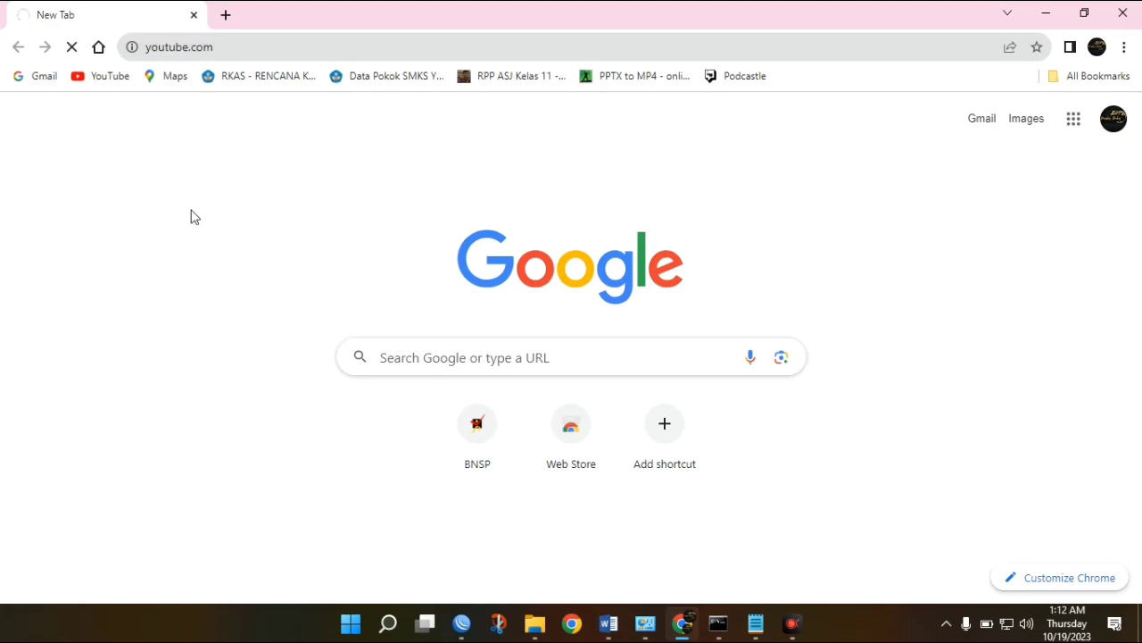
# Search Google for ok in a new tab to confirm other browsing works.
pyautogui.click(225, 17)
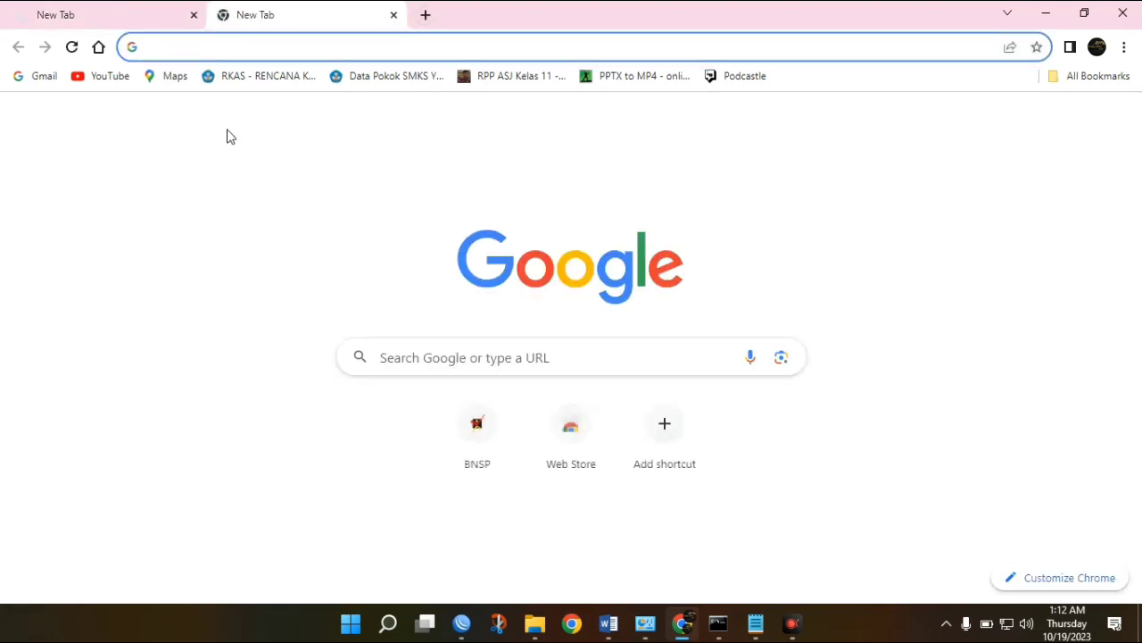
pyautogui.write('ok')
pyautogui.press('Return')
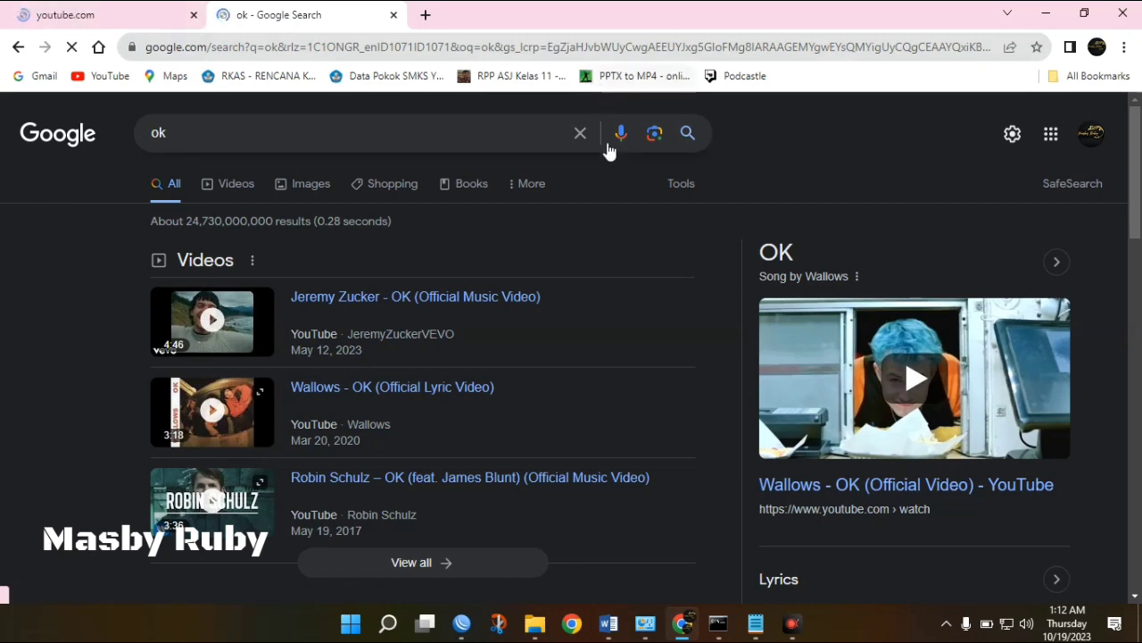
pyautogui.click(133, 20)
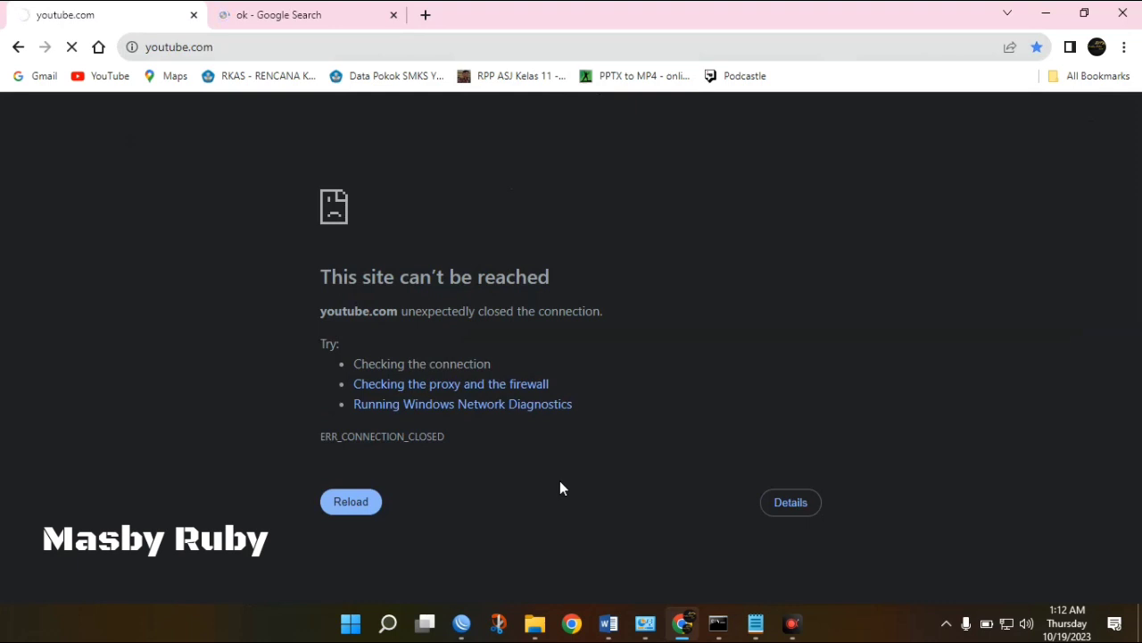
pyautogui.click(461, 628)
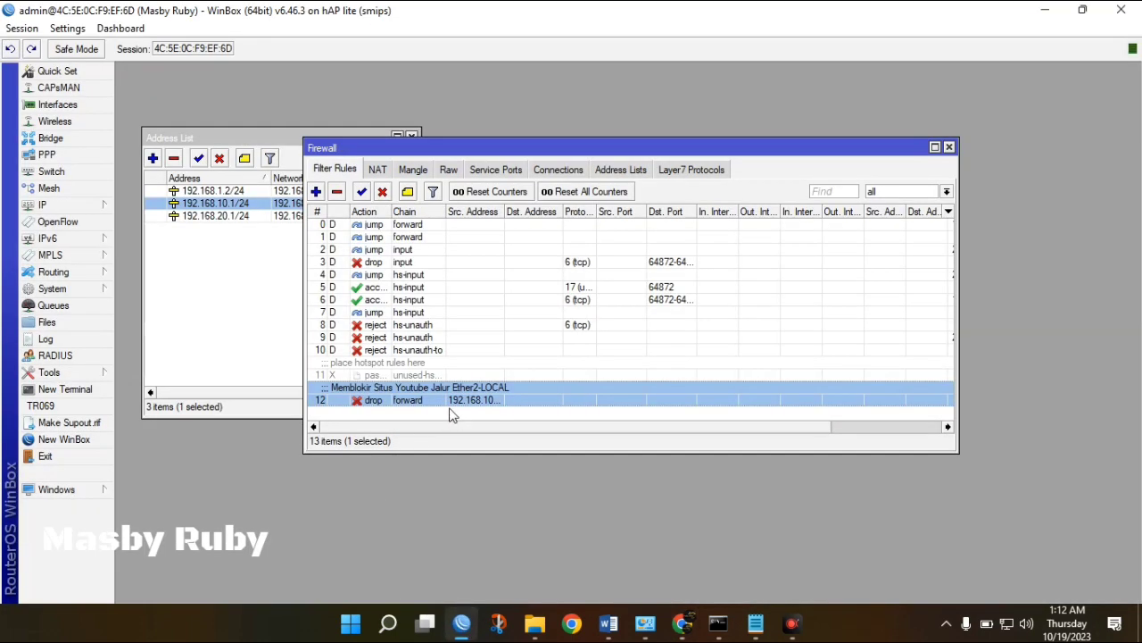
# Disable rule 12 to see YouTube load, then re-enable it and widen Src. Address.
pyautogui.click(383, 193)
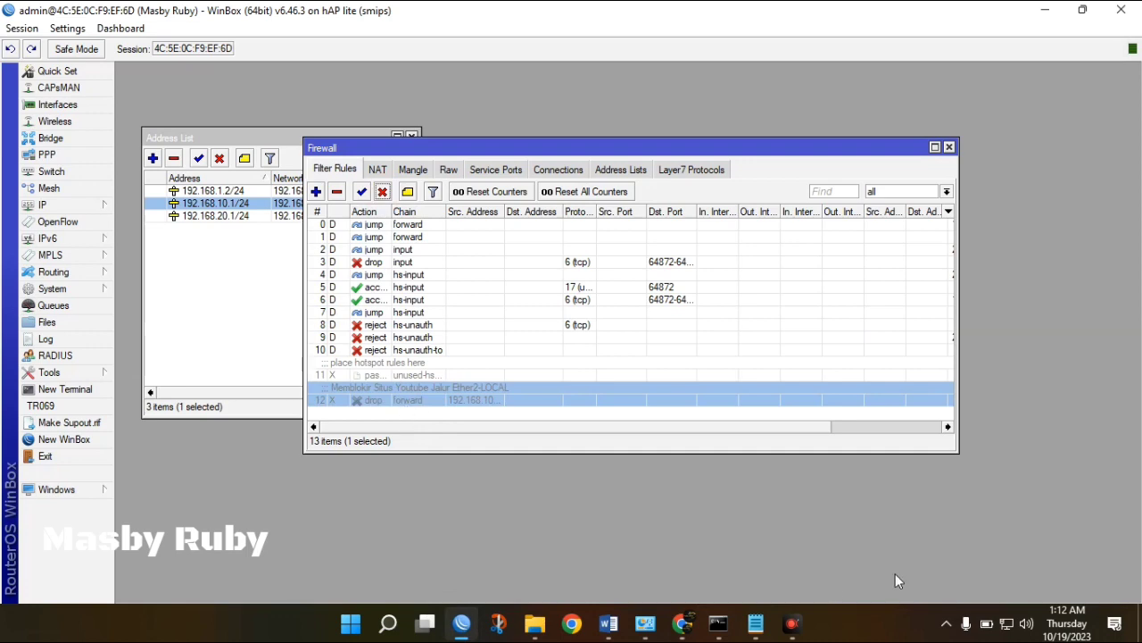
pyautogui.click(691, 624)
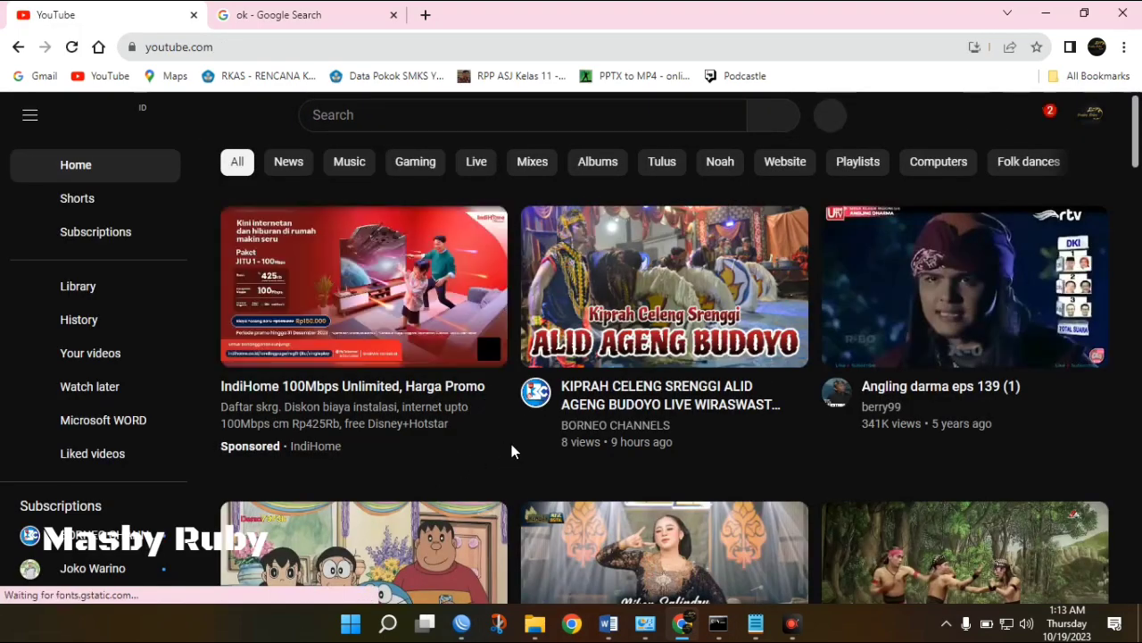
pyautogui.click(465, 625)
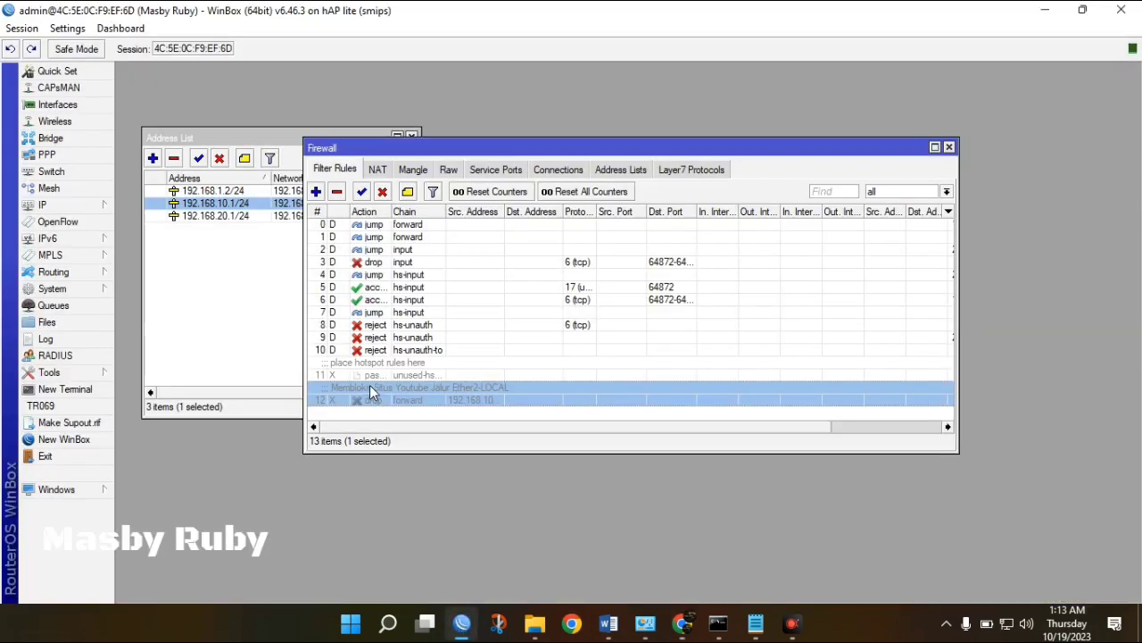
pyautogui.click(362, 192)
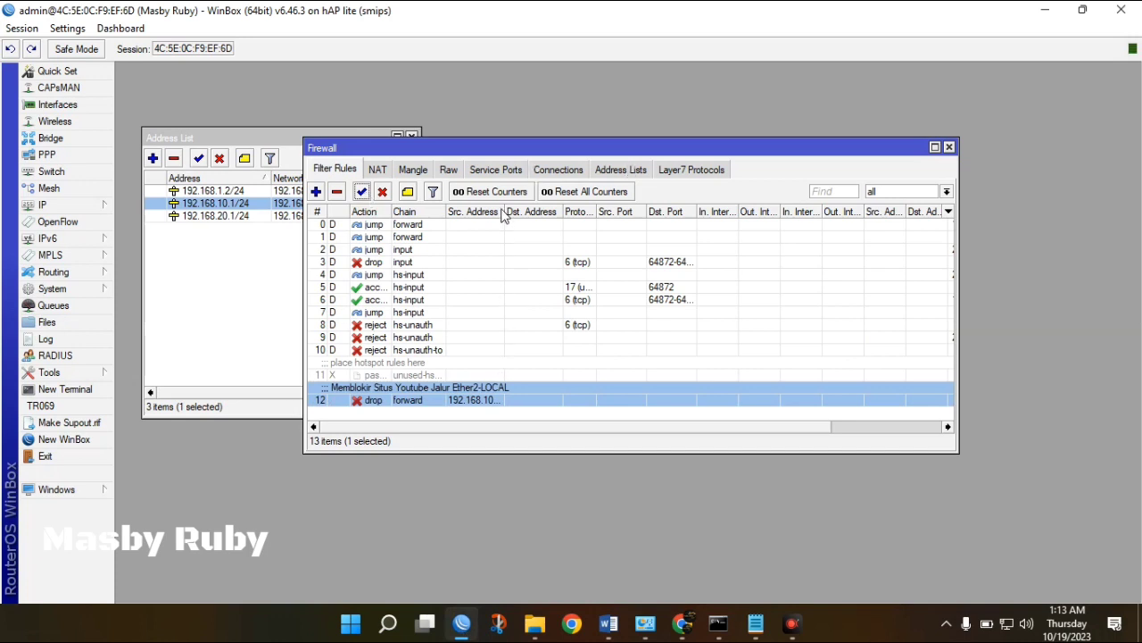
pyautogui.moveTo(505, 211); pyautogui.dragTo(555, 210)
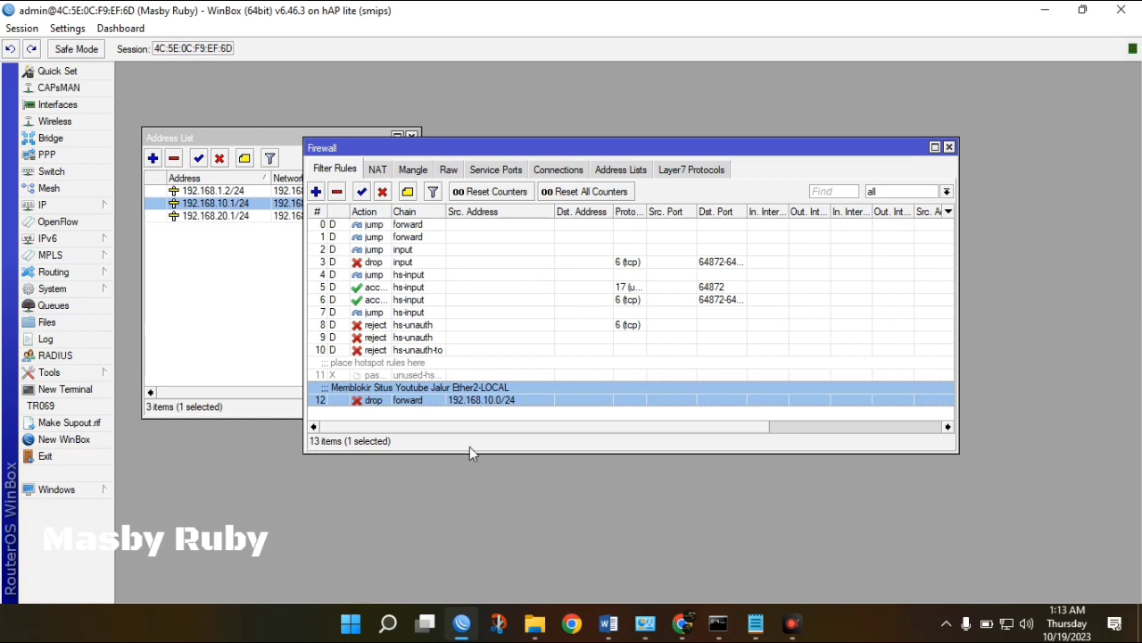
pyautogui.click(607, 621)
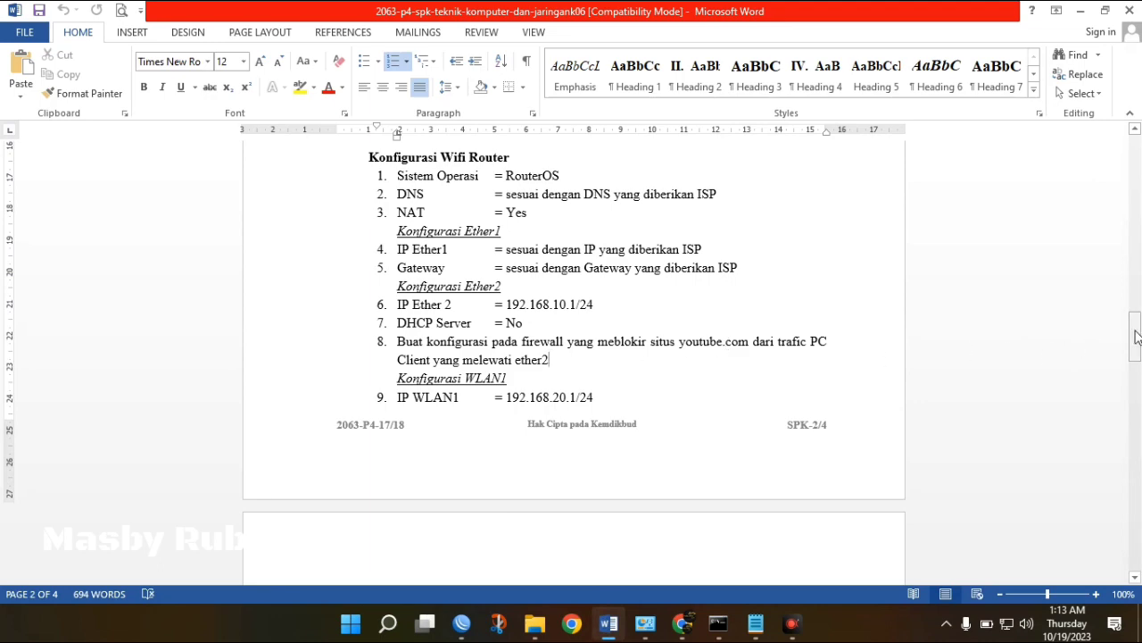
pyautogui.moveTo(1138, 334); pyautogui.dragTo(1118, 475)
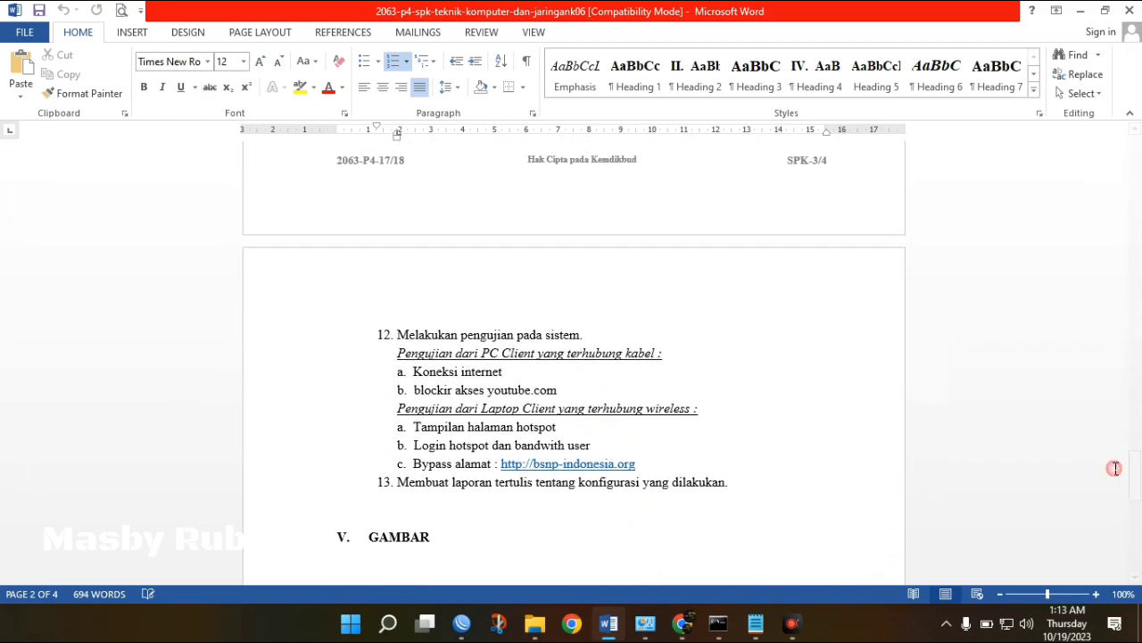
pyautogui.click(507, 371)
pyautogui.click(576, 393)
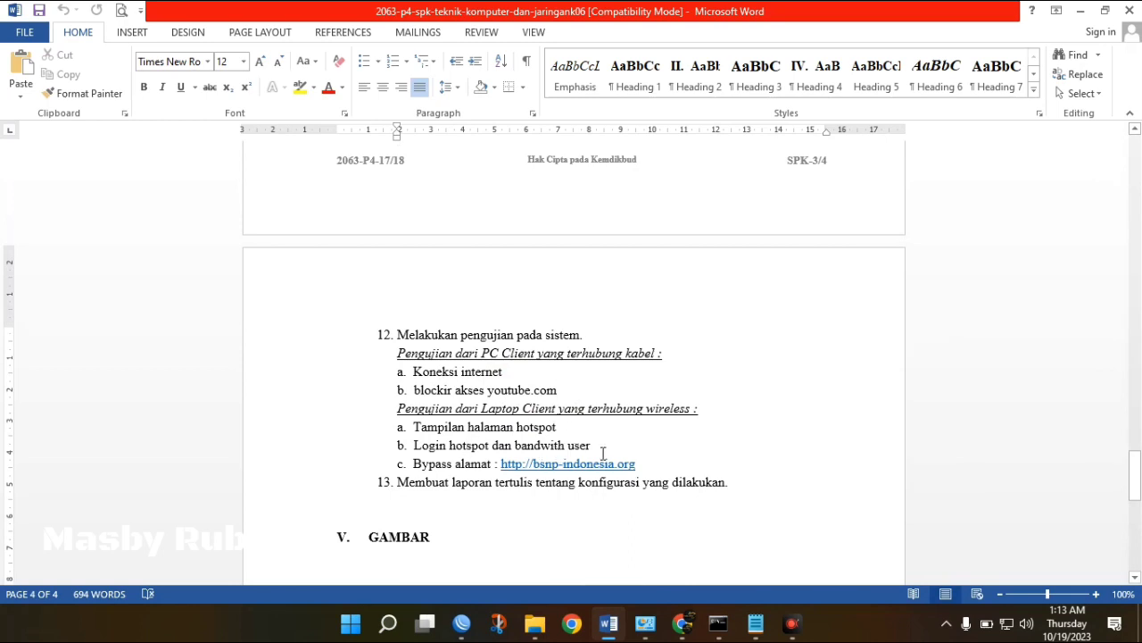
pyautogui.click(598, 451)
pyautogui.click(448, 473)
pyautogui.moveTo(1137, 490)
pyautogui.mouseDown()
pyautogui.moveTo(1137, 569)
pyautogui.moveTo(1125, 413)
pyautogui.moveTo(1129, 496)
pyautogui.mouseUp()
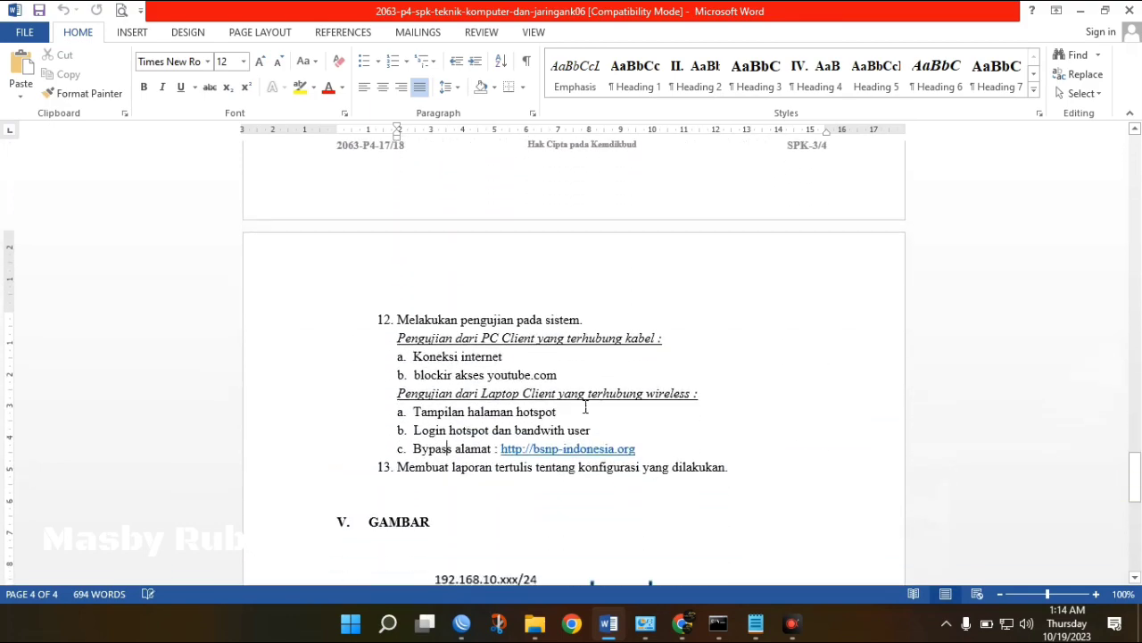
pyautogui.click(705, 466)
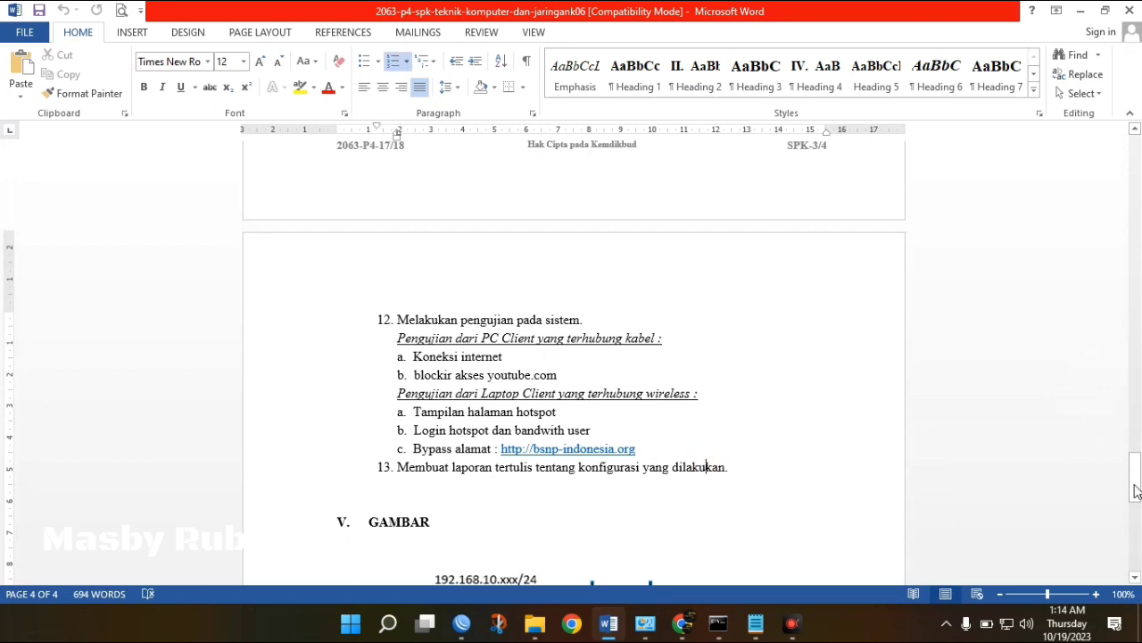
pyautogui.moveTo(1135, 491); pyautogui.dragTo(1130, 501)
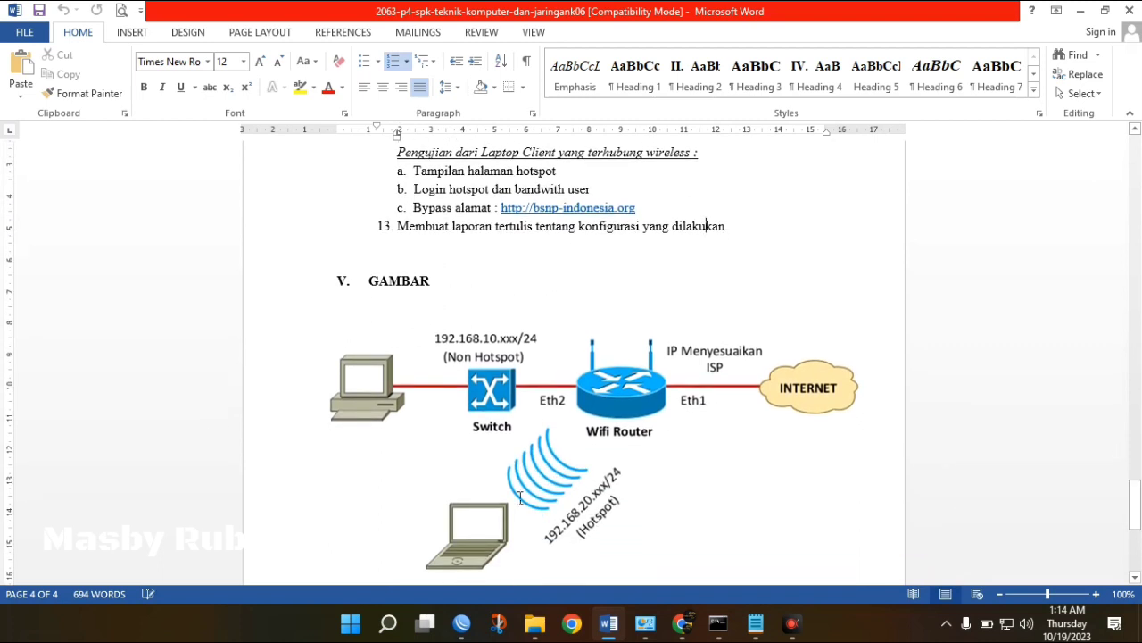
pyautogui.click(461, 623)
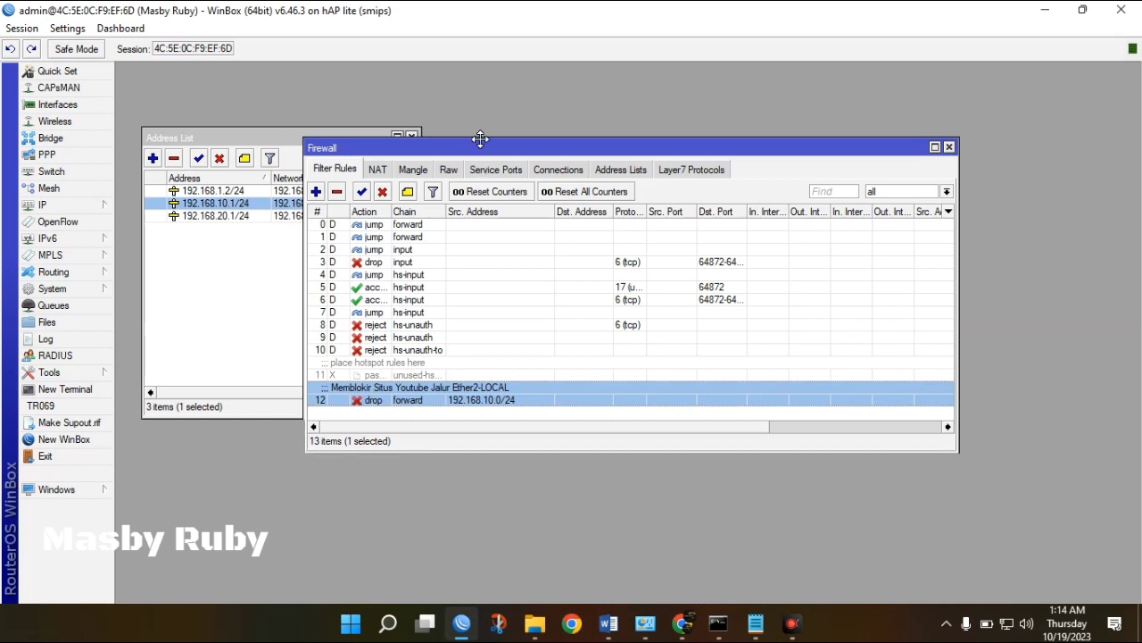
# Start a new forward rule with source address 192.168.20.0/24, the wlan1 subnet.
pyautogui.moveTo(476, 141); pyautogui.dragTo(596, 130)
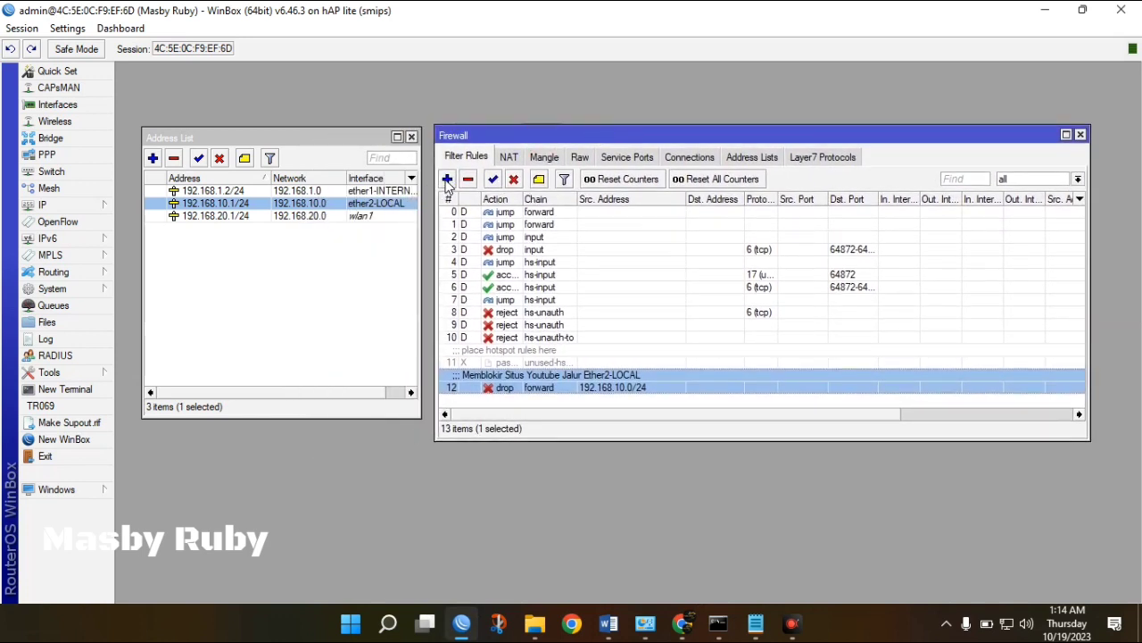
pyautogui.click(448, 182)
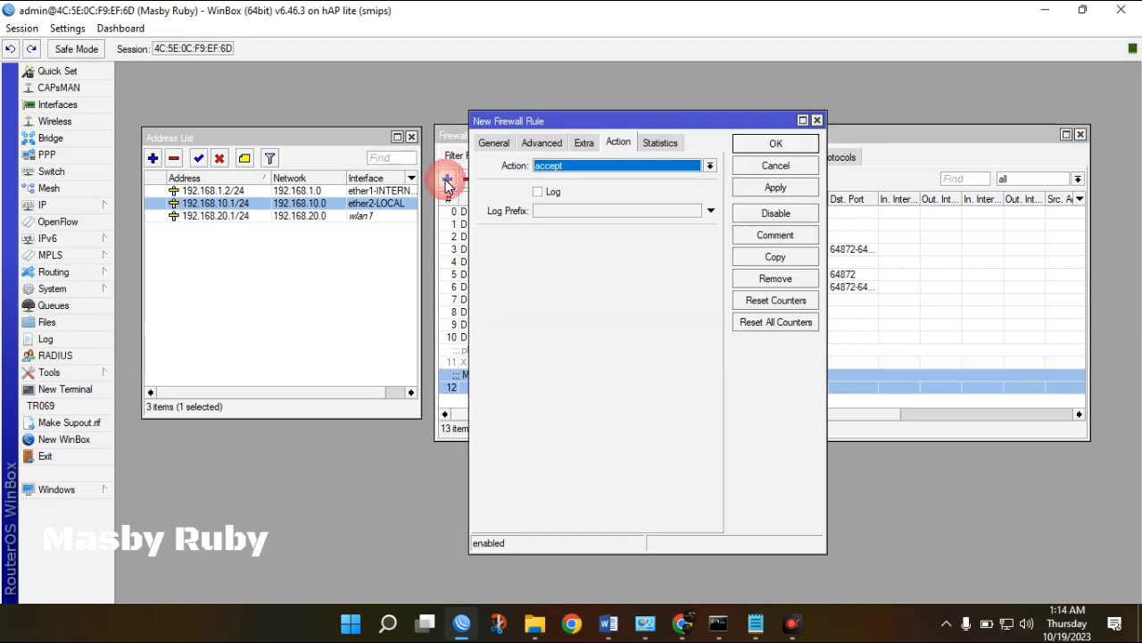
pyautogui.click(816, 120)
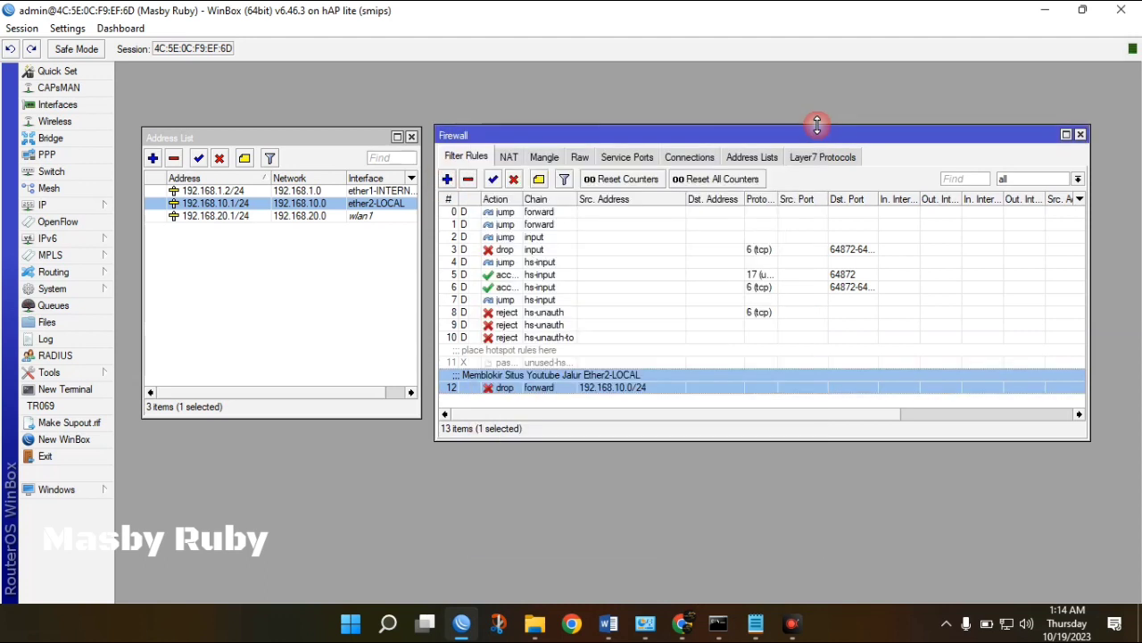
pyautogui.click(447, 180)
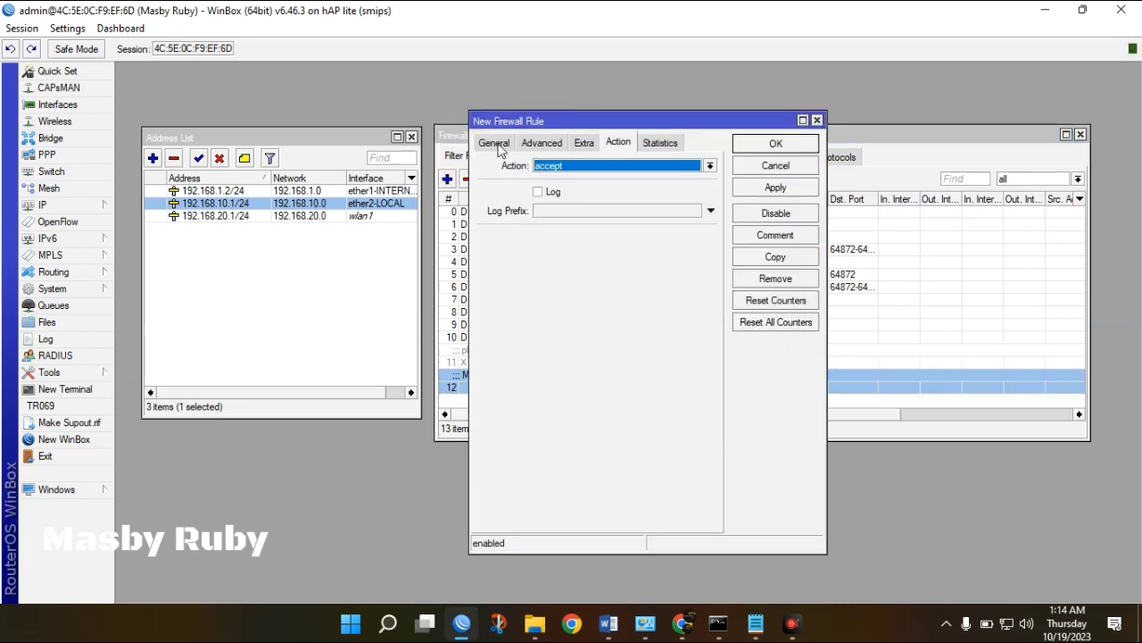
pyautogui.click(499, 149)
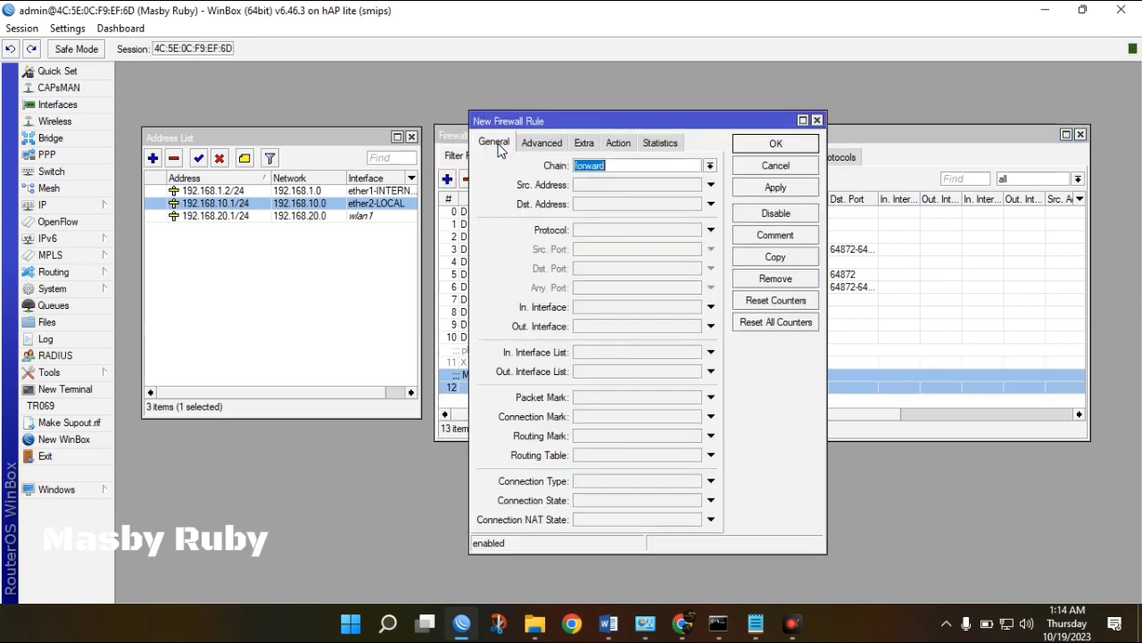
pyautogui.click(619, 187)
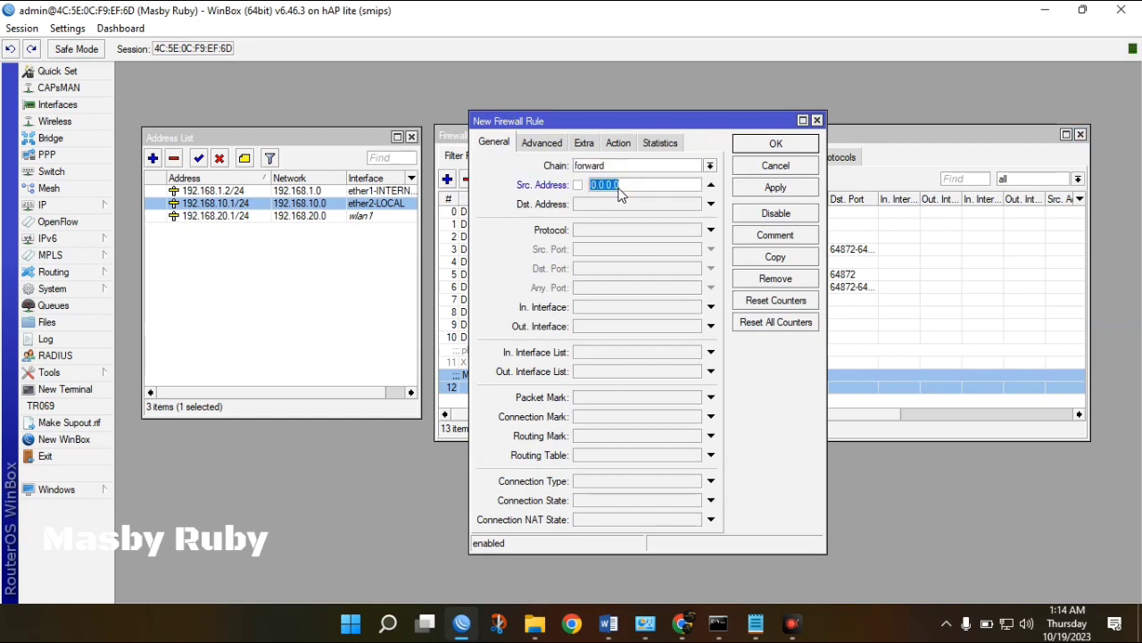
pyautogui.click(346, 217)
pyautogui.click(634, 188)
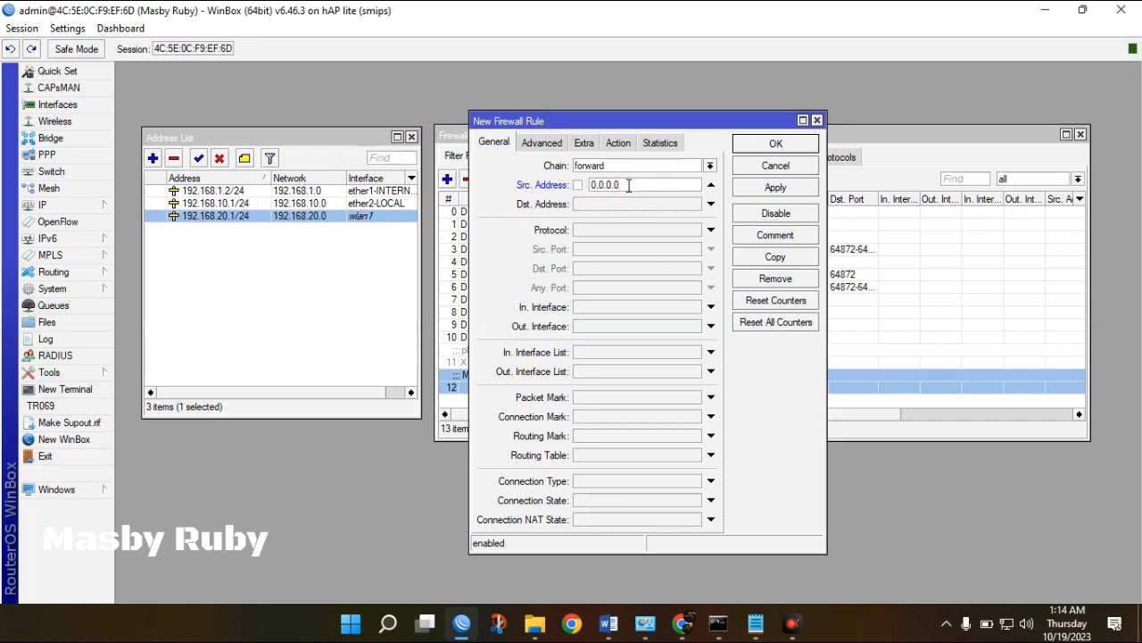
pyautogui.moveTo(644, 184); pyautogui.dragTo(588, 192)
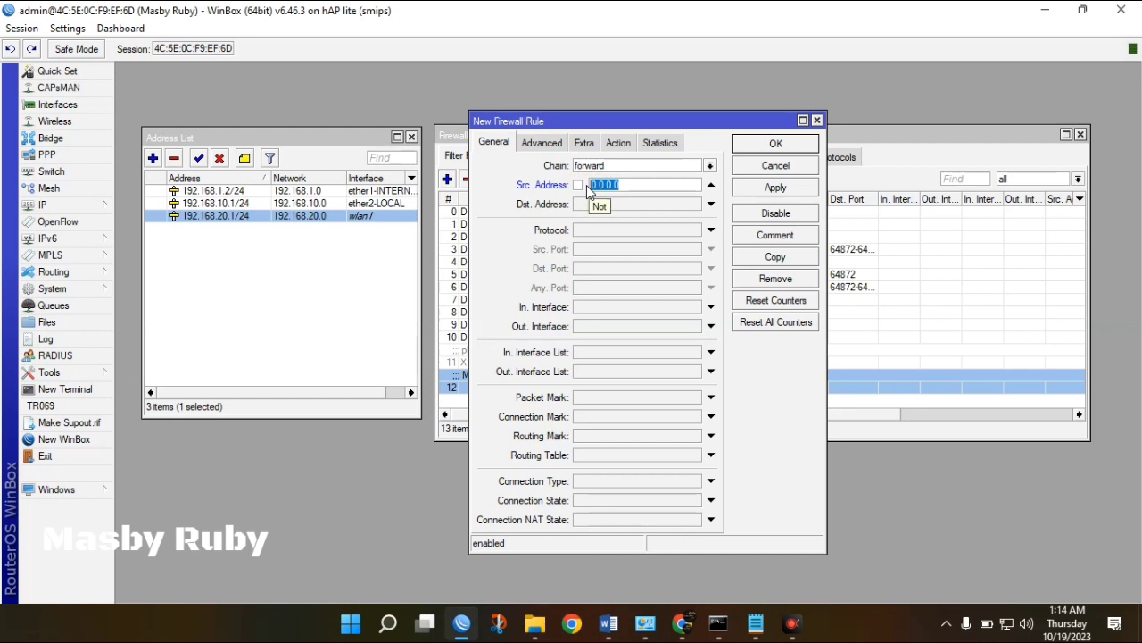
pyautogui.write('192.168.20.0/24')
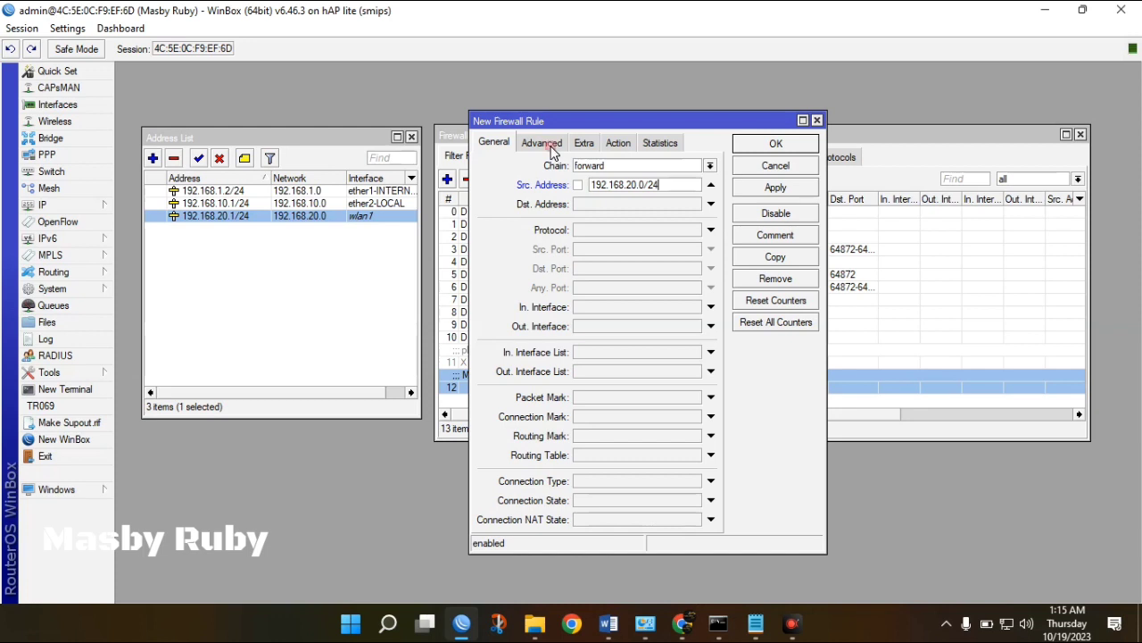
# Match the youtube Layer7 protocol and set the action to drop.
pyautogui.click(546, 145)
pyautogui.click(633, 217)
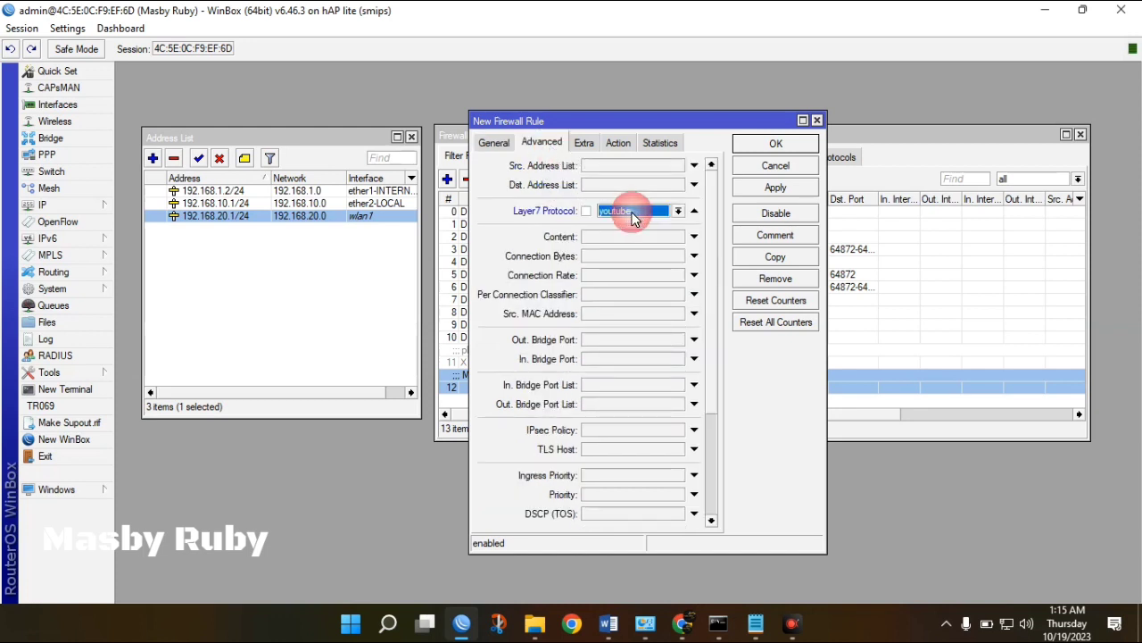
pyautogui.click(627, 145)
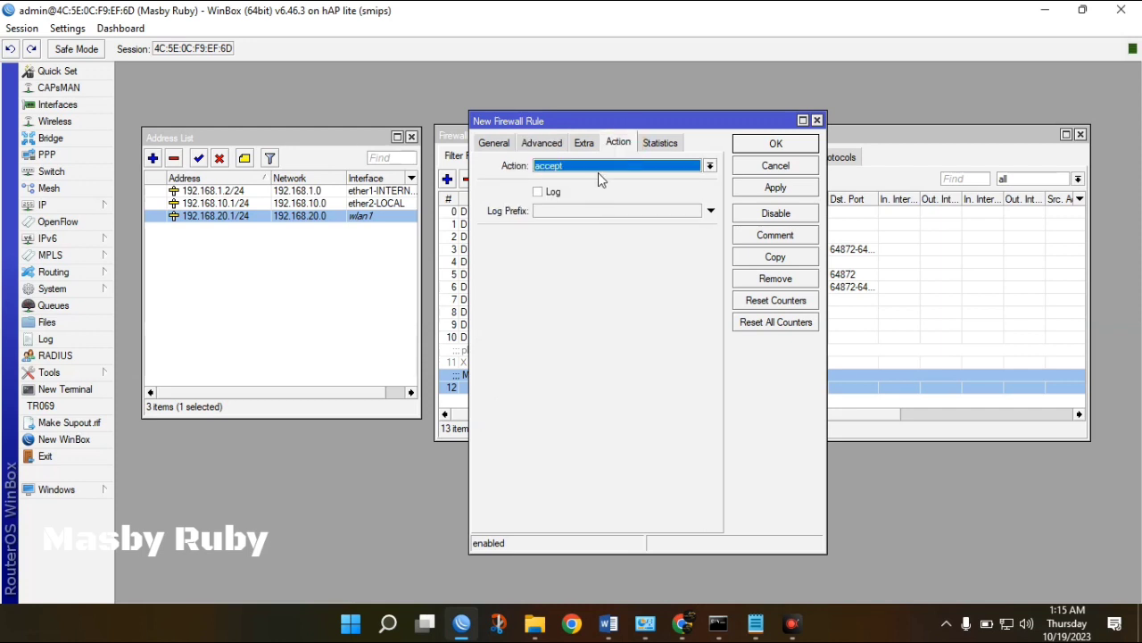
pyautogui.click(602, 169)
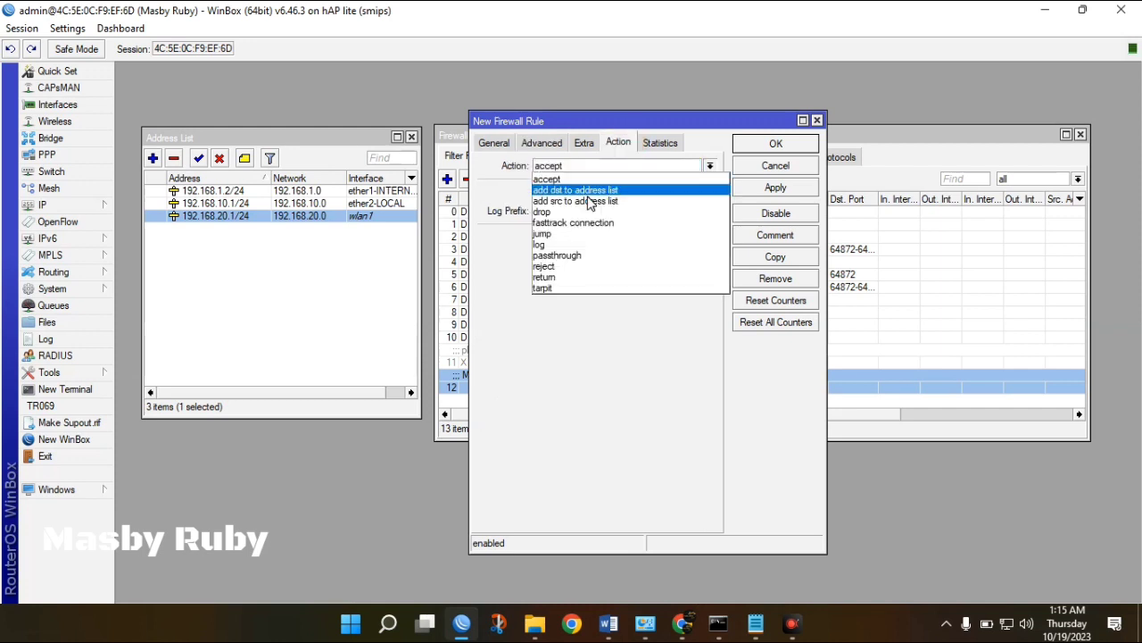
pyautogui.click(557, 212)
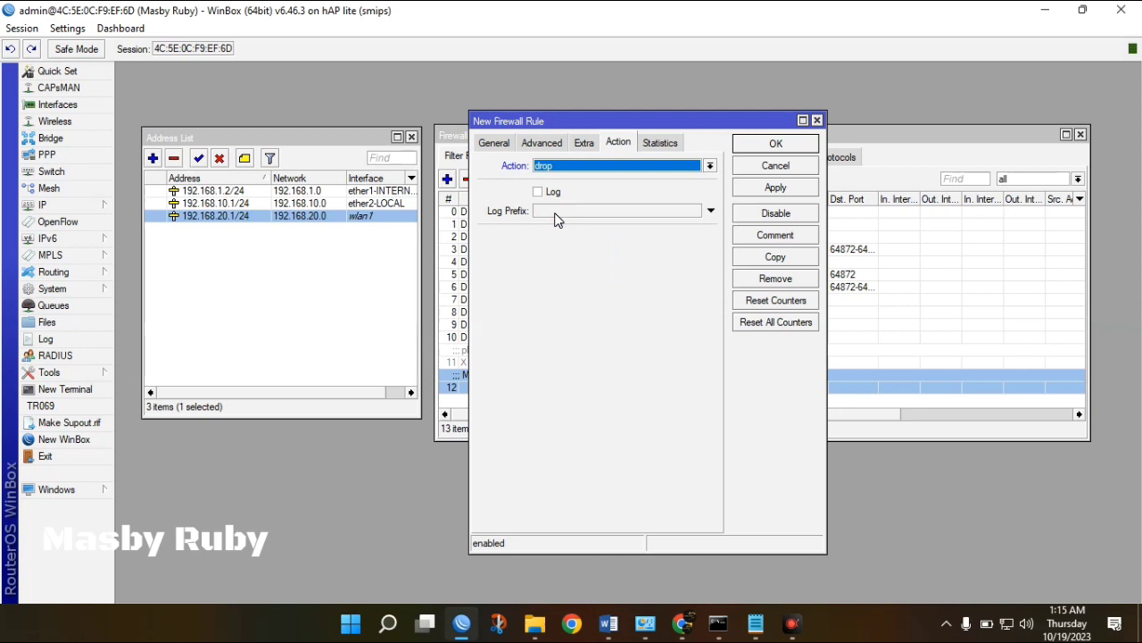
# Comment the rule 'Memblokir Situs Youtube Jalur Hotspot', save it, and check it as rule 13.
pyautogui.click(776, 236)
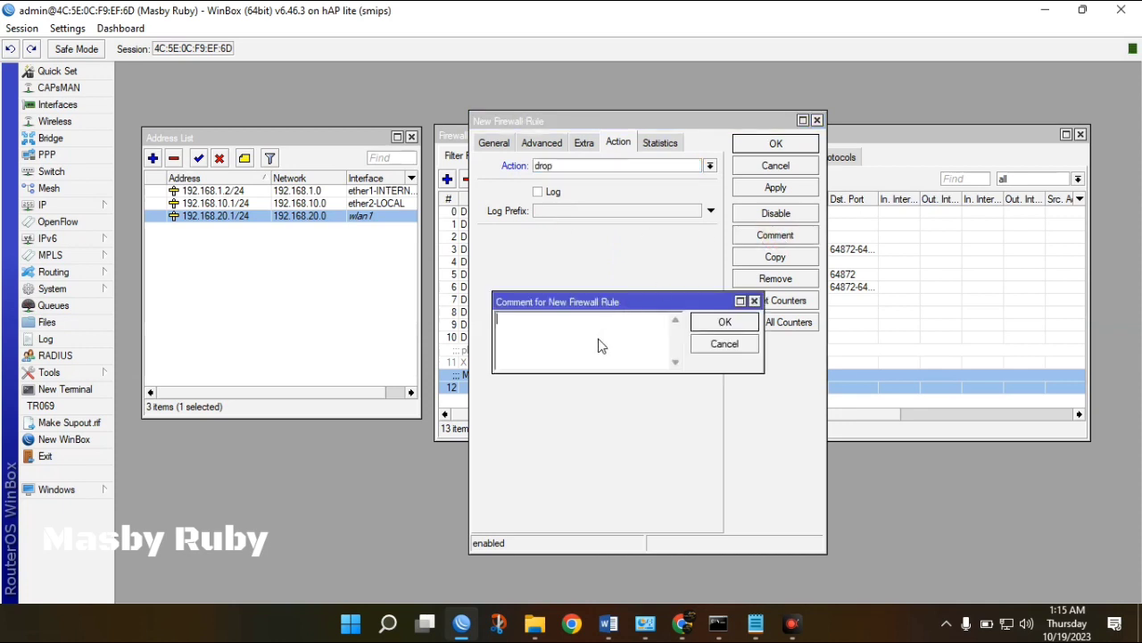
pyautogui.write('Me')
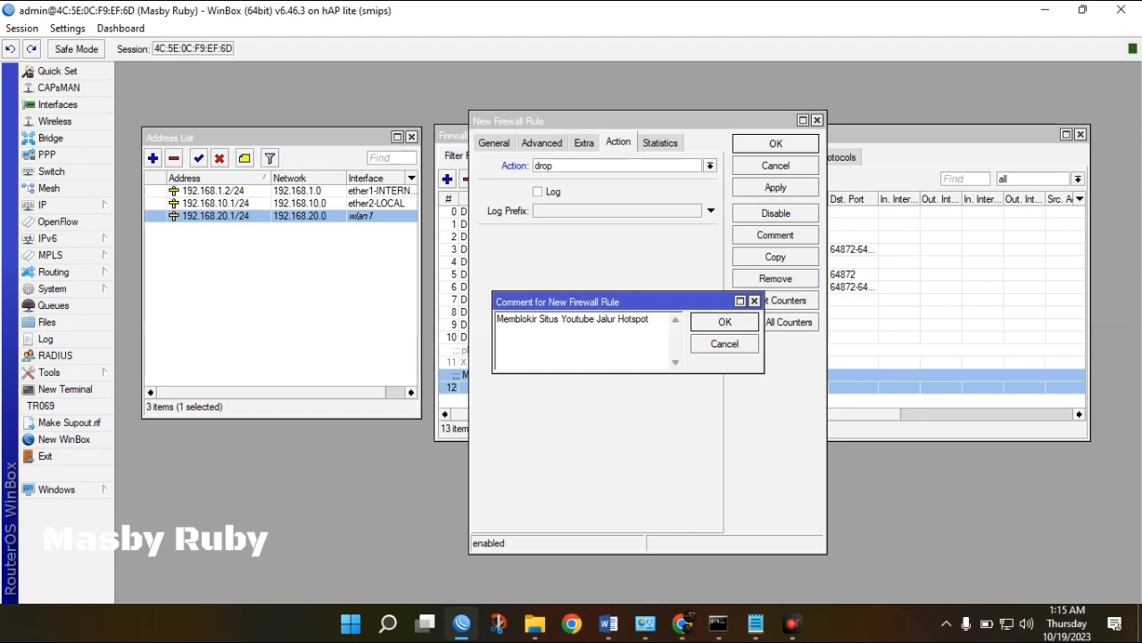
pyautogui.click(723, 324)
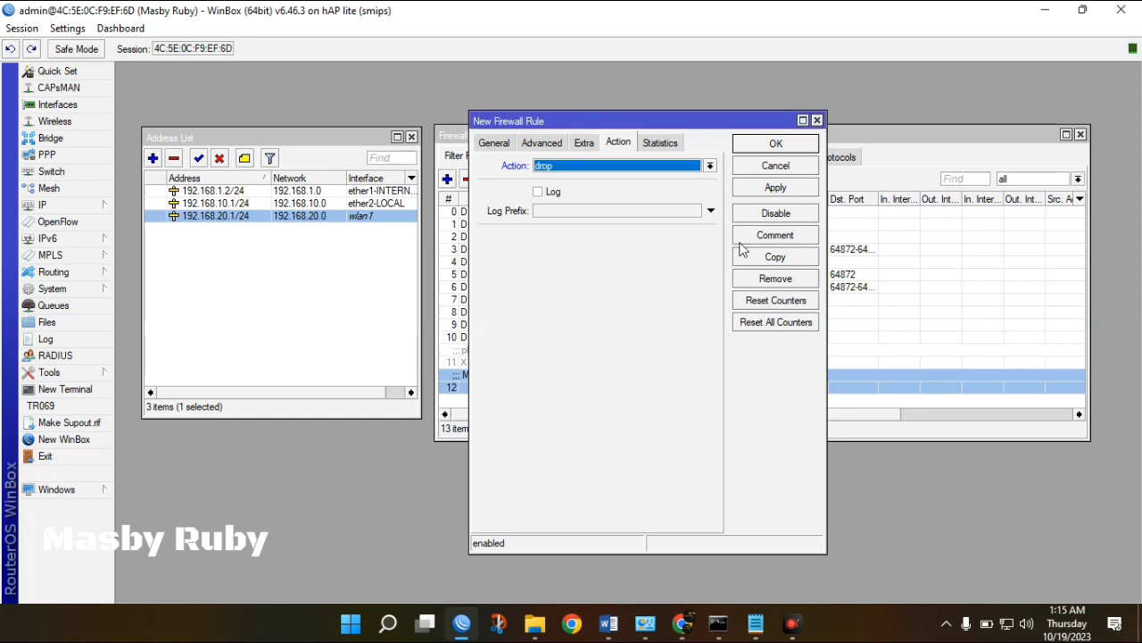
pyautogui.click(767, 152)
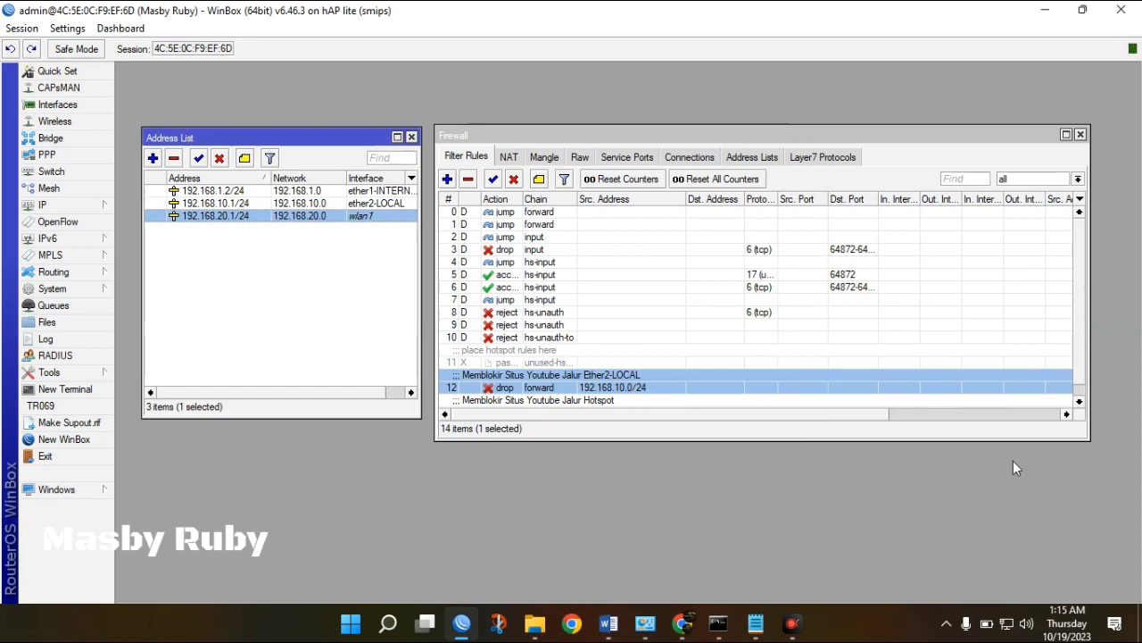
pyautogui.moveTo(964, 440); pyautogui.dragTo(958, 503)
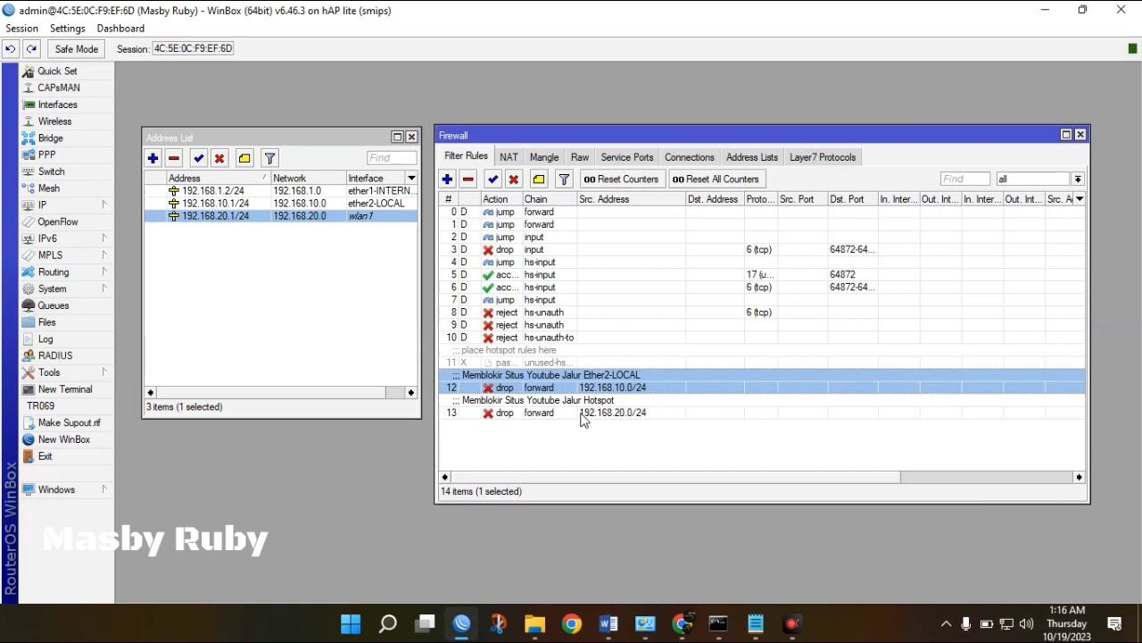
pyautogui.click(582, 415)
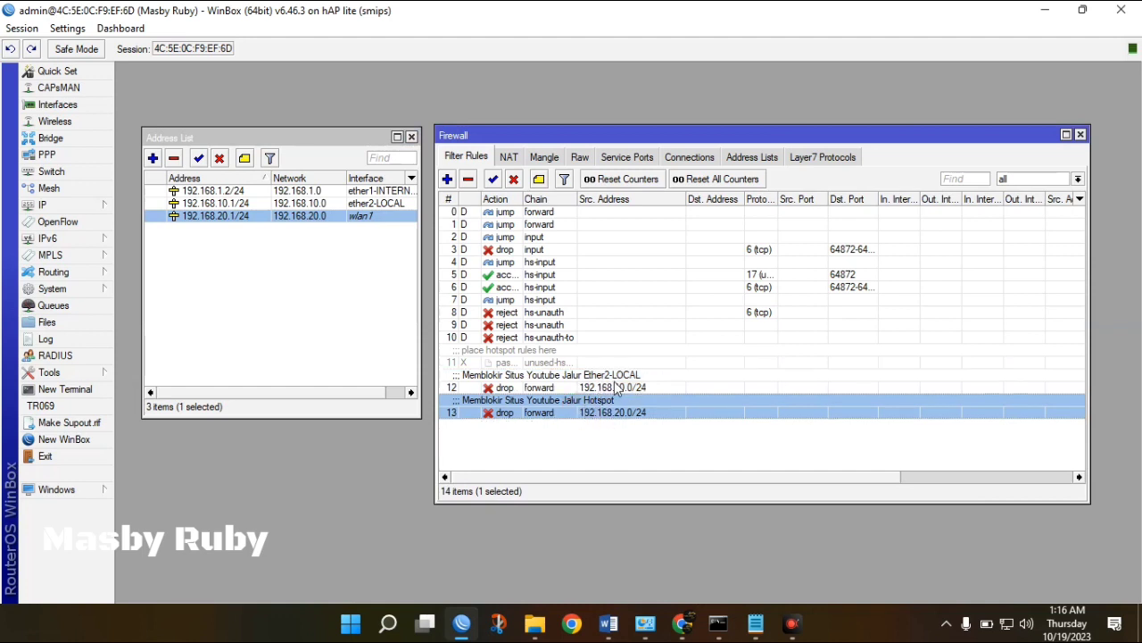
pyautogui.click(616, 382)
pyautogui.click(606, 399)
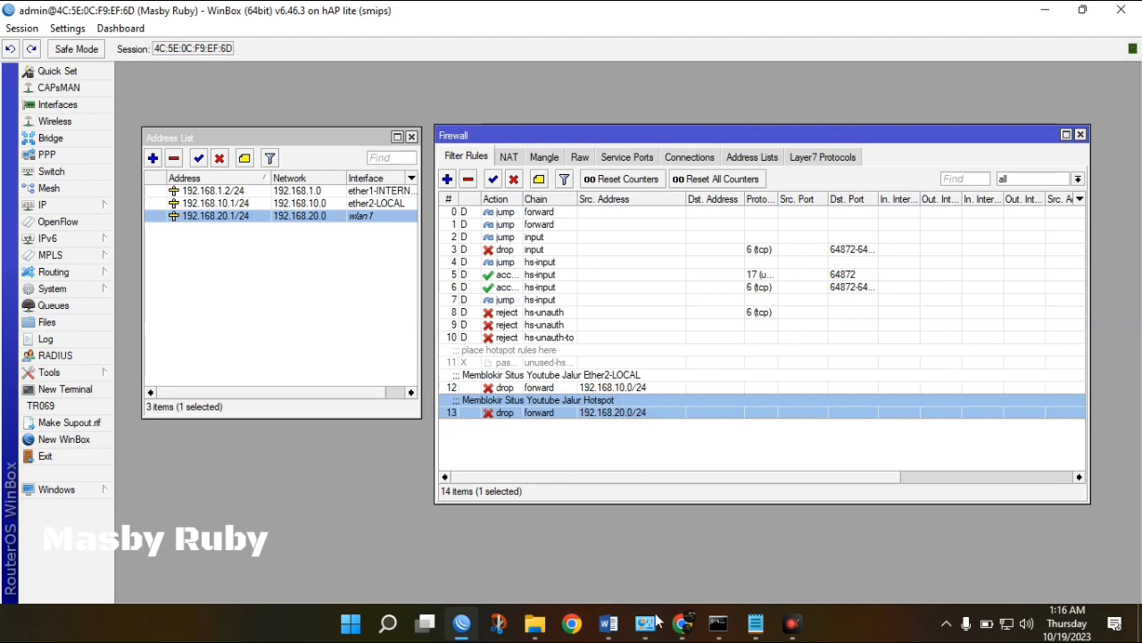
# In Network Connections, disable the Ethernet connection and enable Wi-Fi.
pyautogui.click(654, 622)
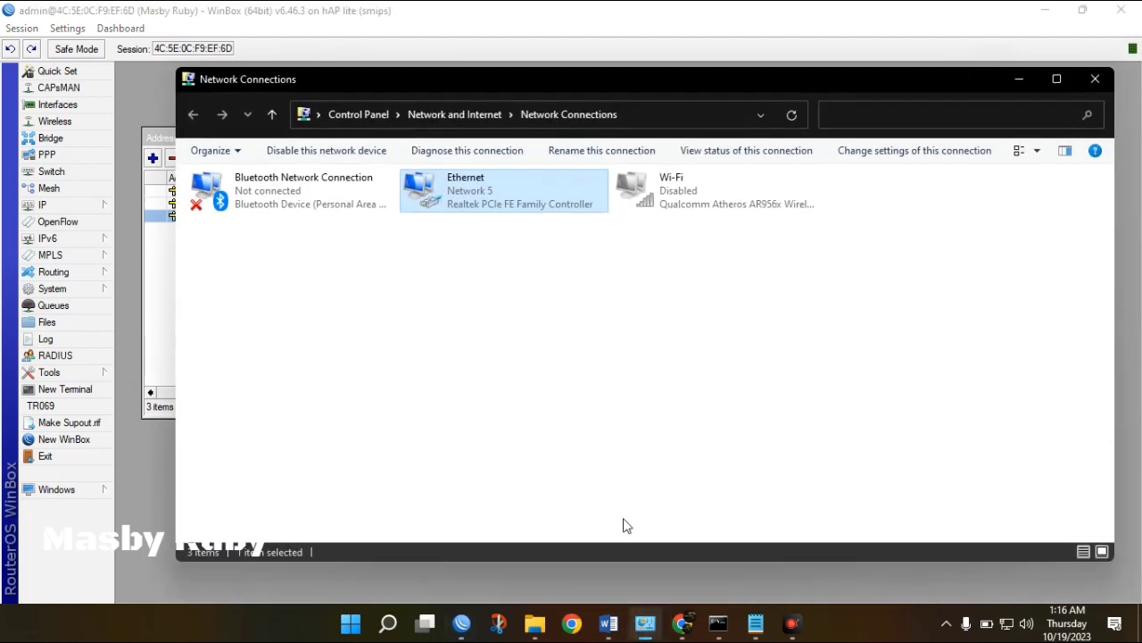
pyautogui.rightClick(573, 204)
pyautogui.click(589, 213)
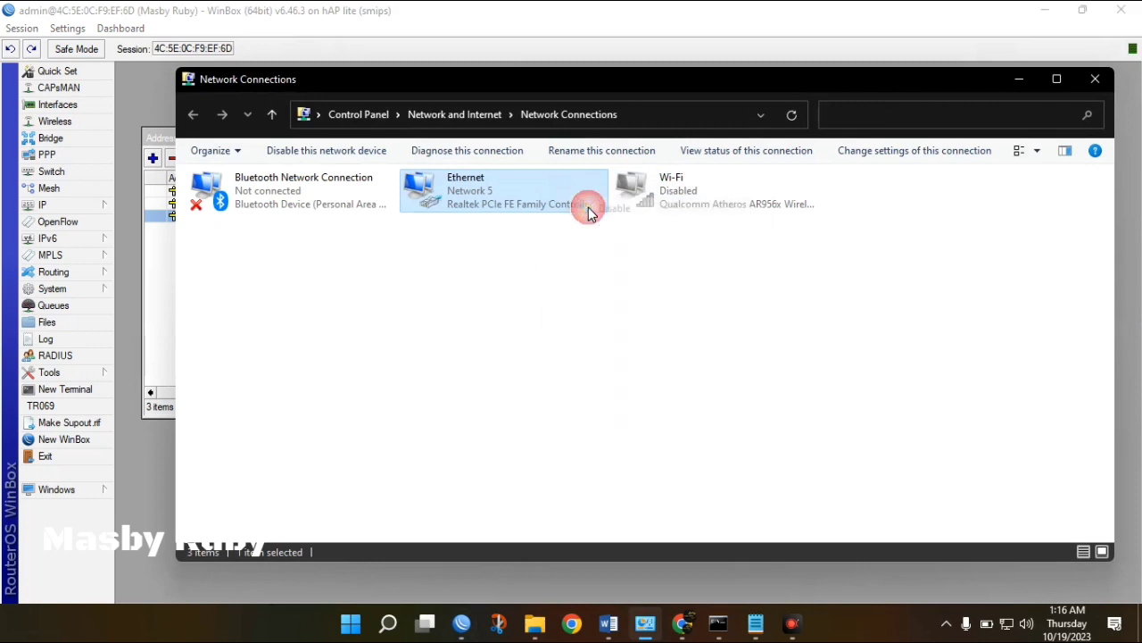
pyautogui.doubleClick(668, 204)
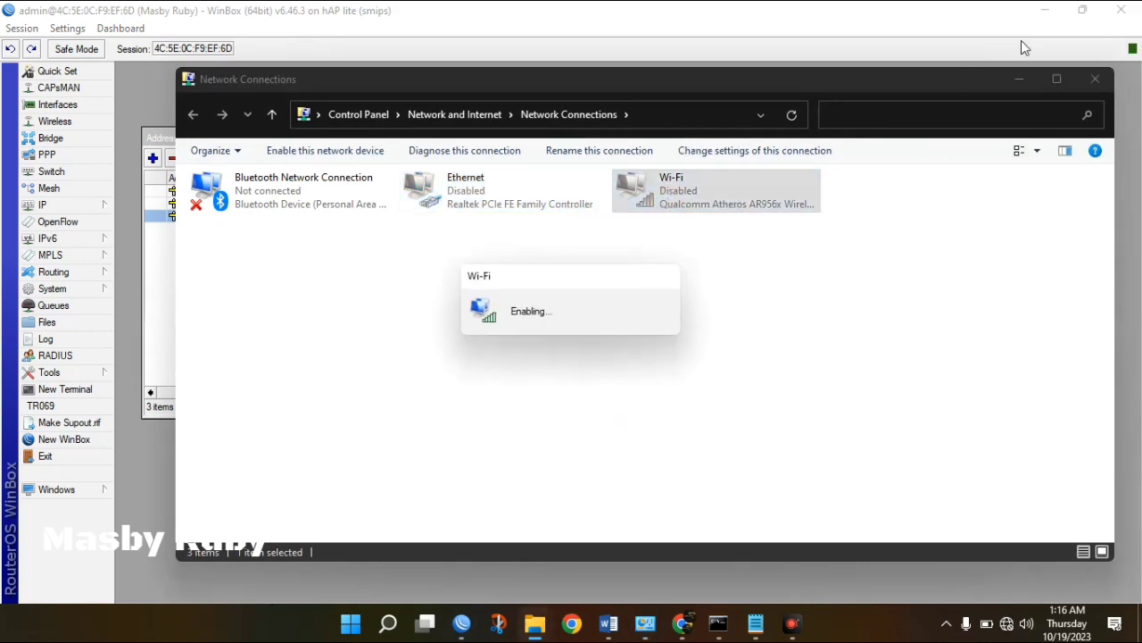
# Connect Wi-Fi to the open hotspot network from the tray's network list.
pyautogui.click(1048, 12)
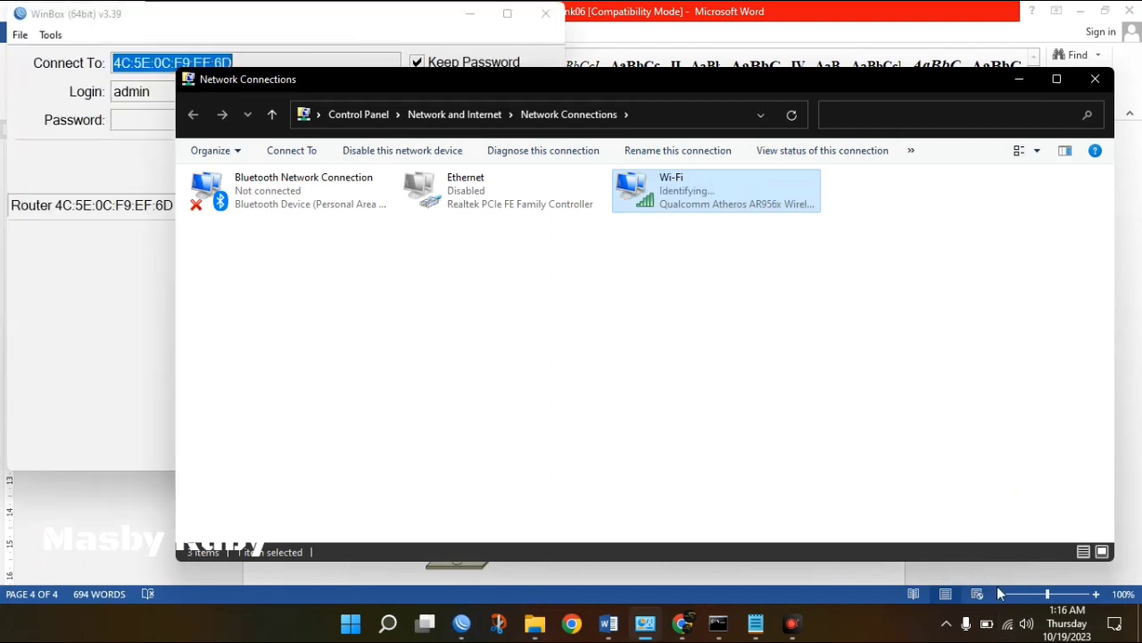
pyautogui.click(1007, 623)
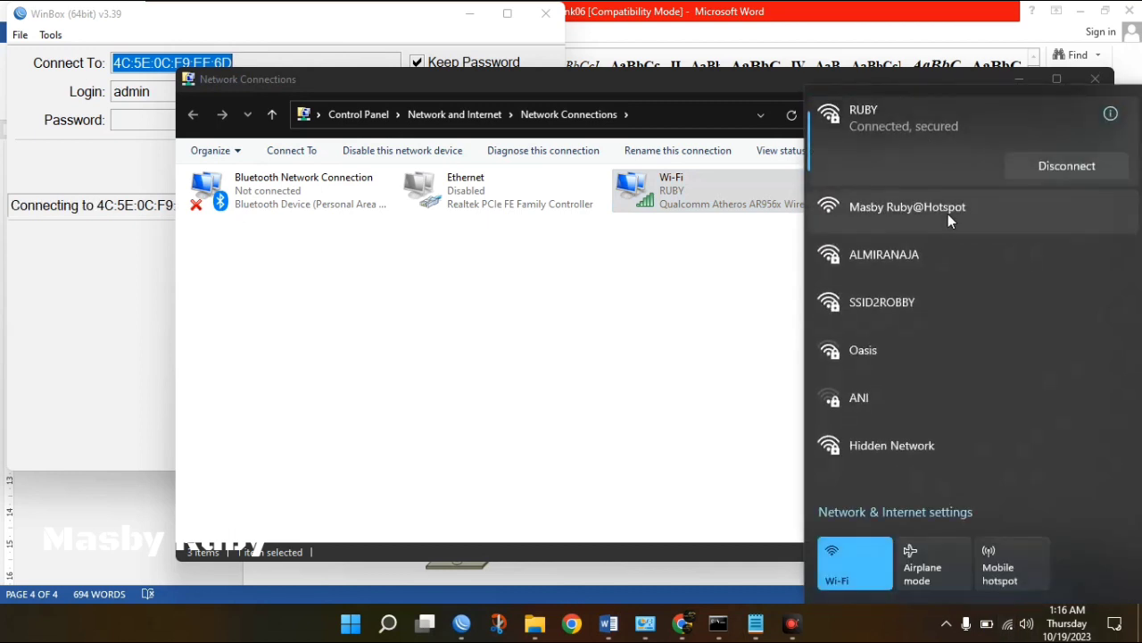
pyautogui.click(948, 214)
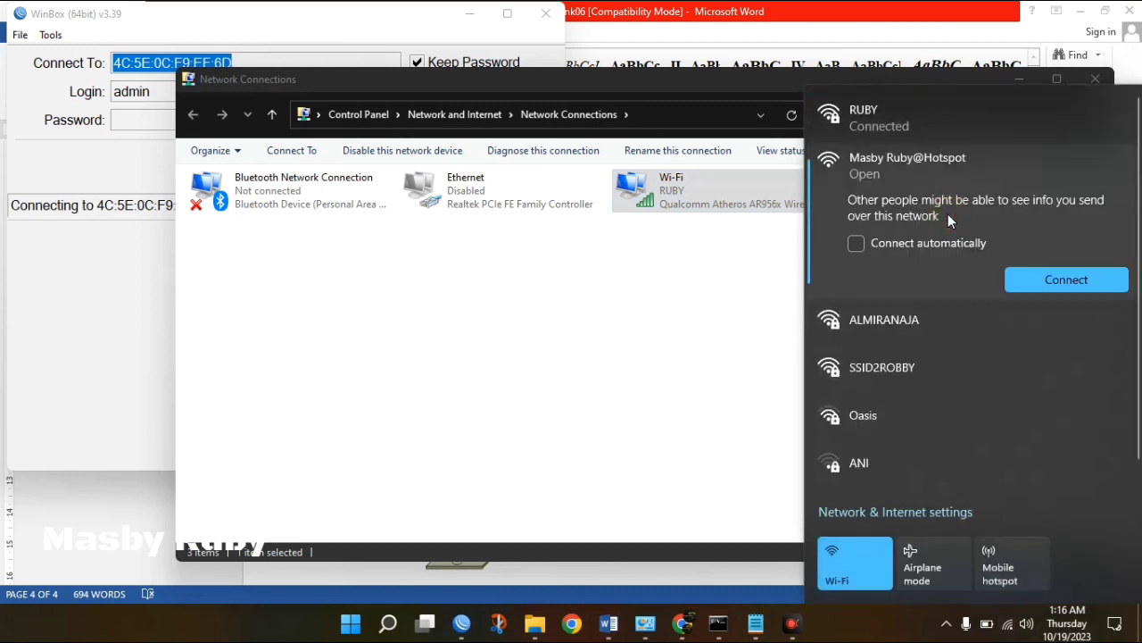
pyautogui.click(1061, 280)
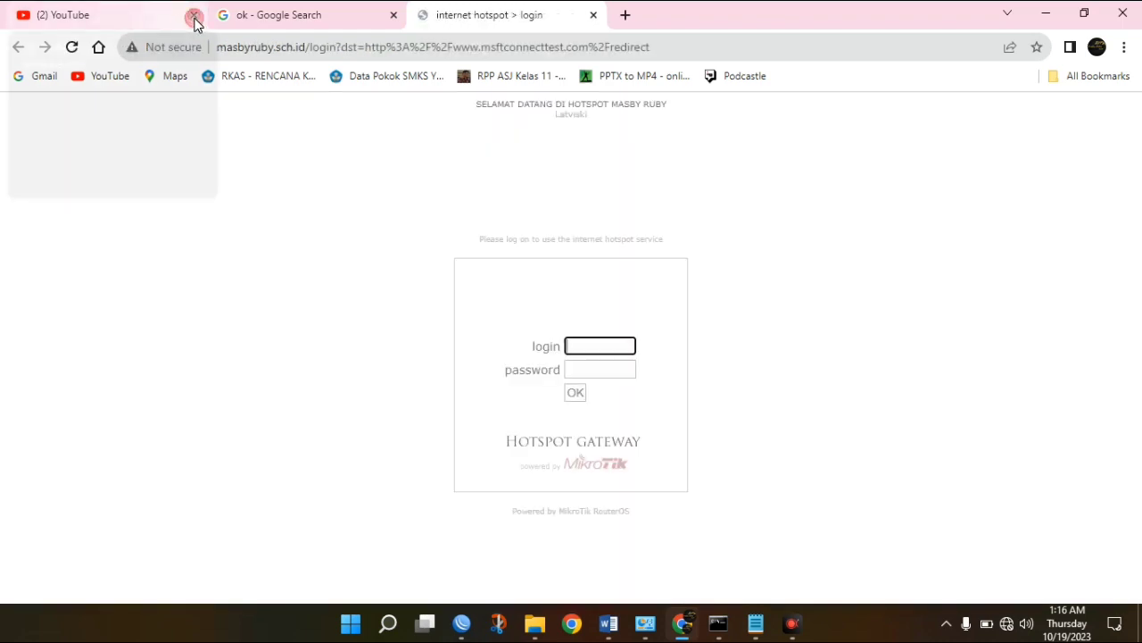
# Close the YouTube tab and open bnsp.go.id in a new tab.
pyautogui.click(194, 14)
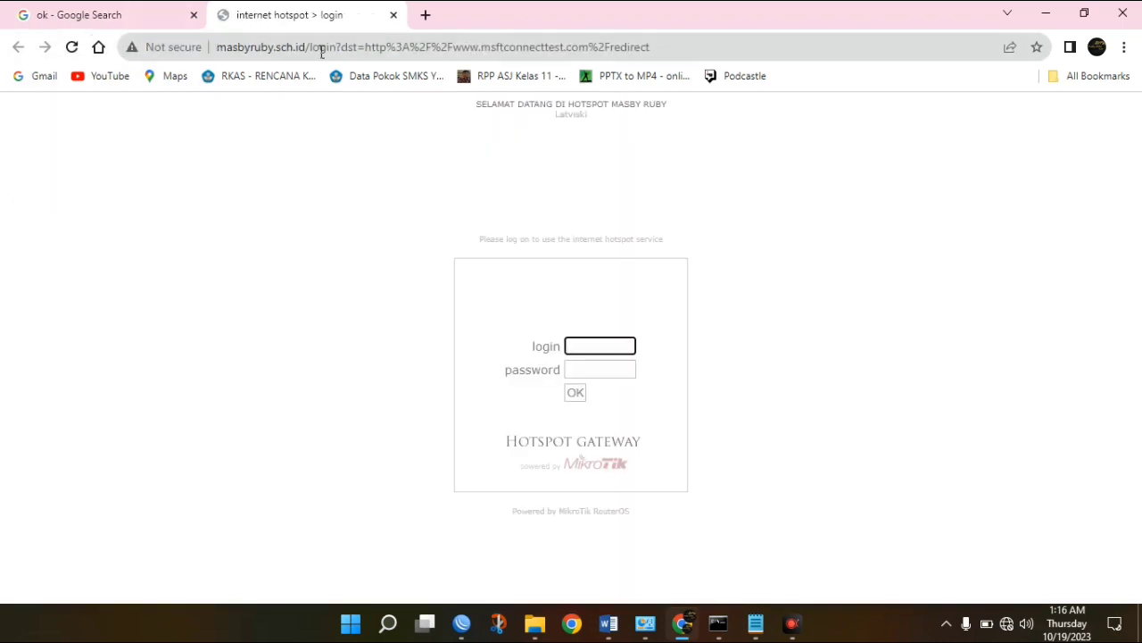
pyautogui.click(426, 15)
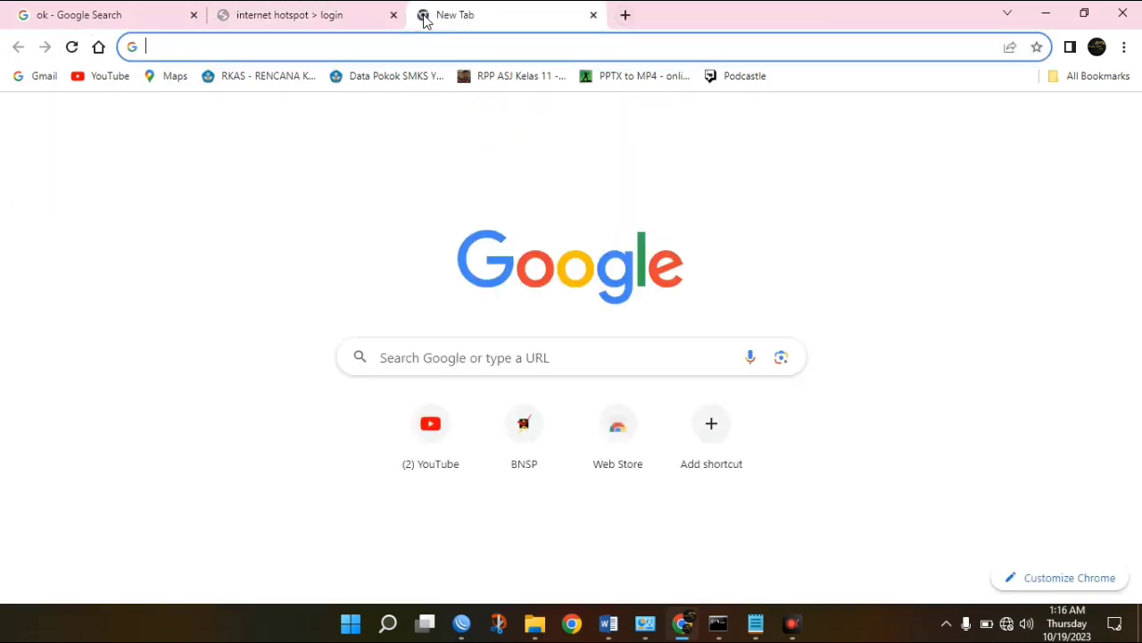
pyautogui.write('b')
pyautogui.press('Right')
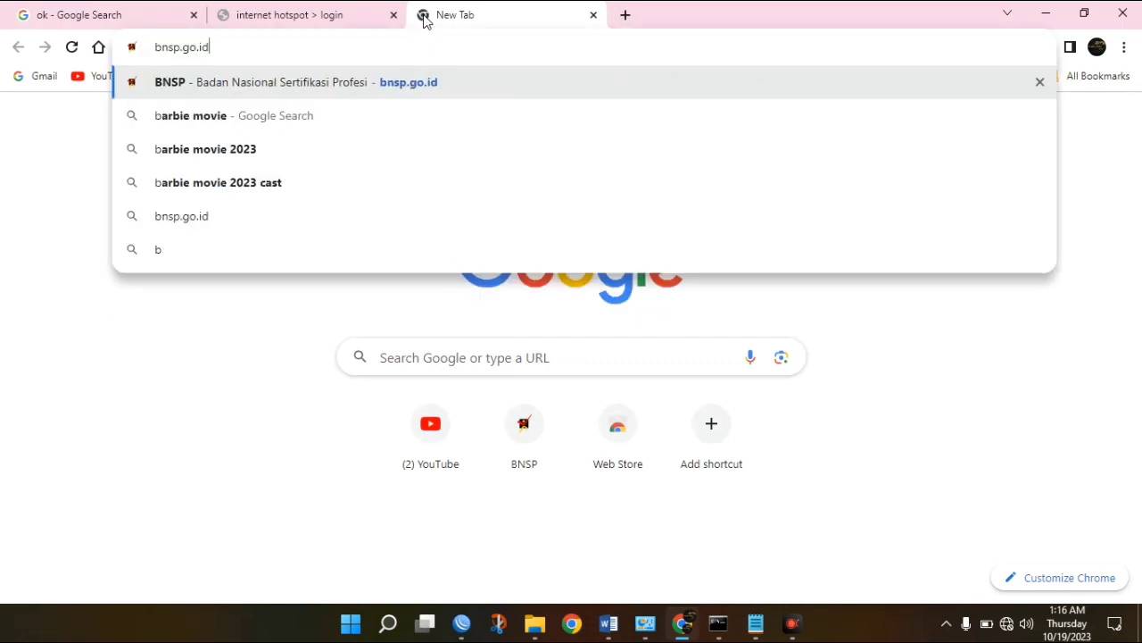
pyautogui.press('Return')
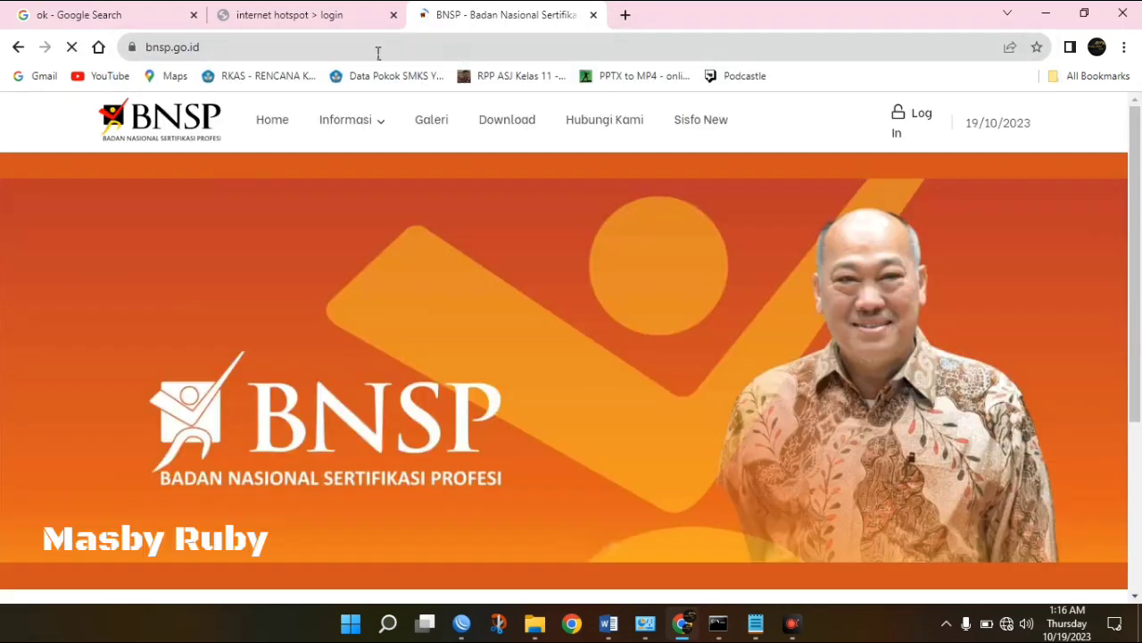
# Close the Google search tab and log in to the hotspot portal with the suggested user name.
pyautogui.click(192, 15)
pyautogui.click(129, 25)
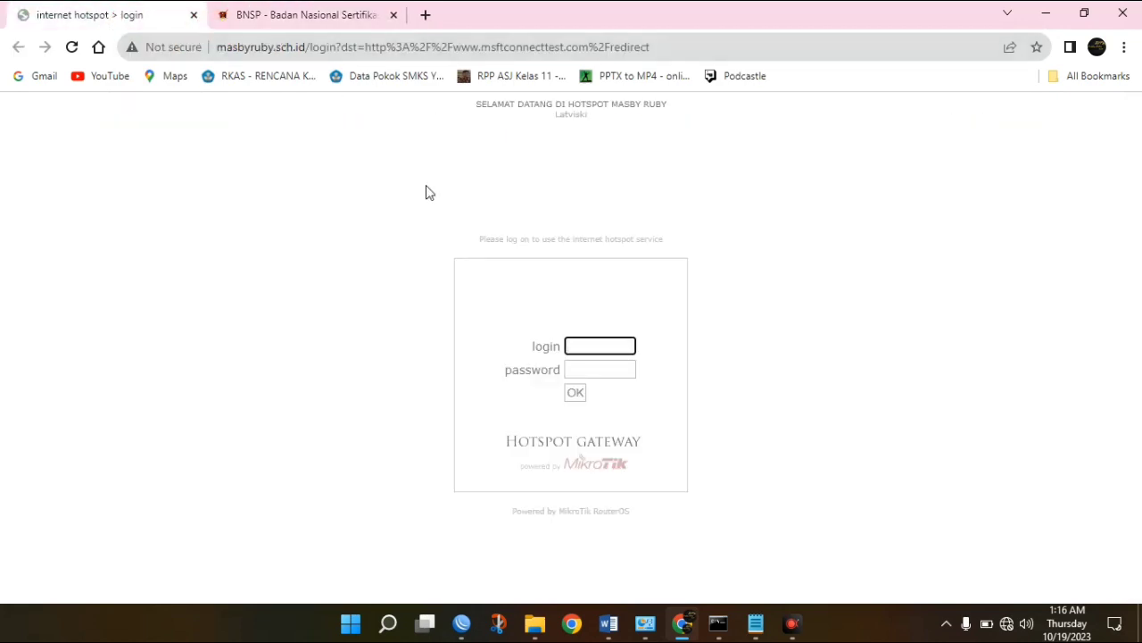
pyautogui.write('gur')
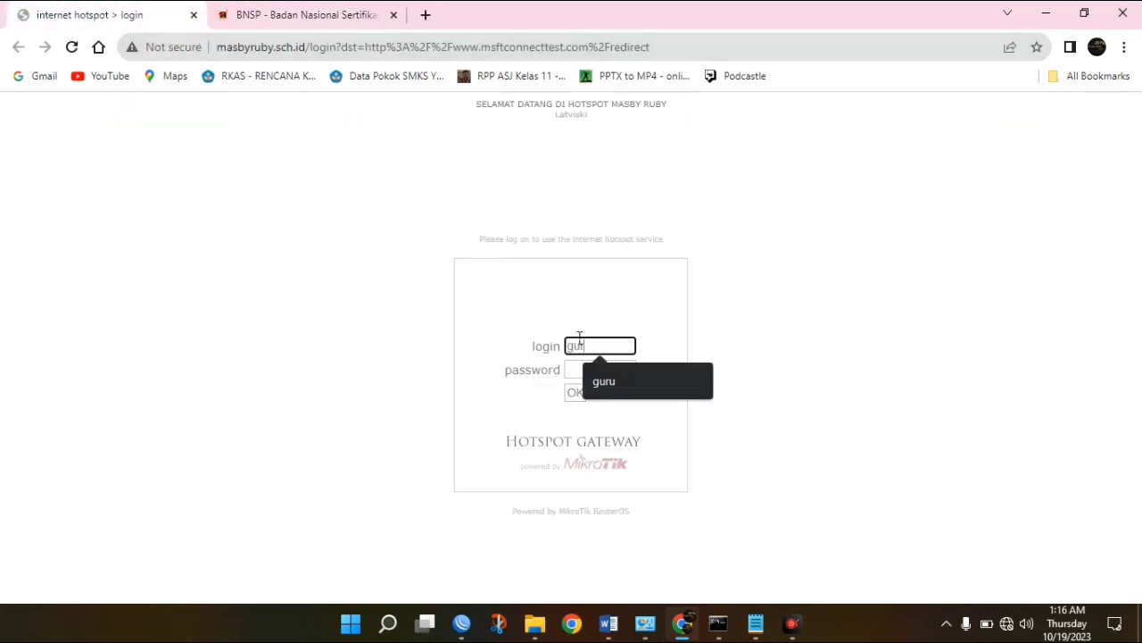
pyautogui.write('u')
pyautogui.press('Tab')
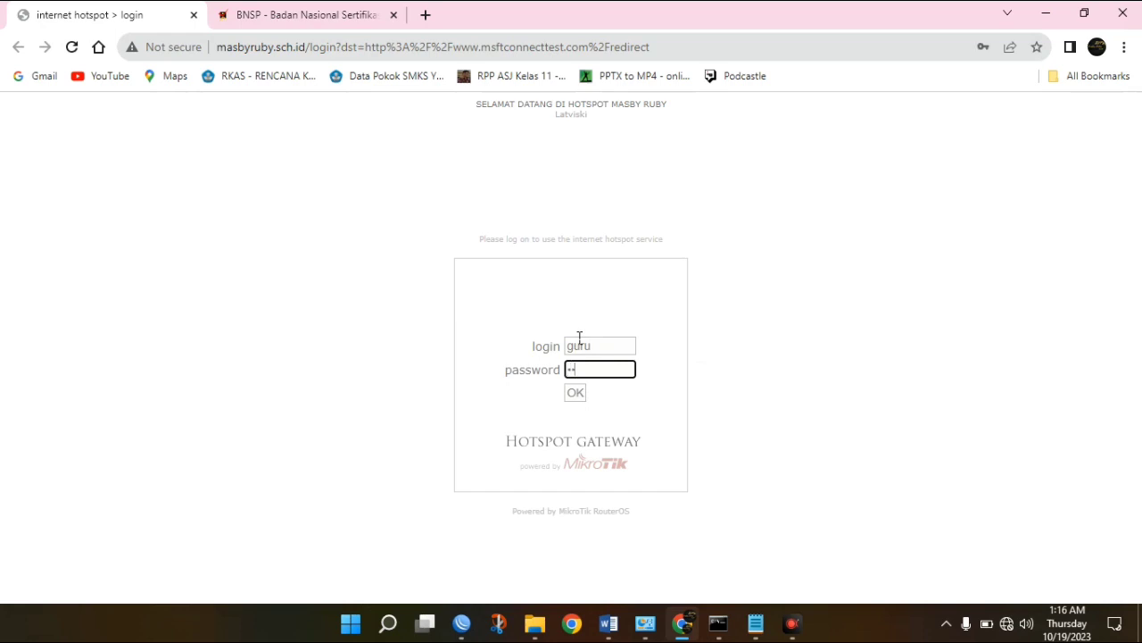
pyautogui.click(578, 398)
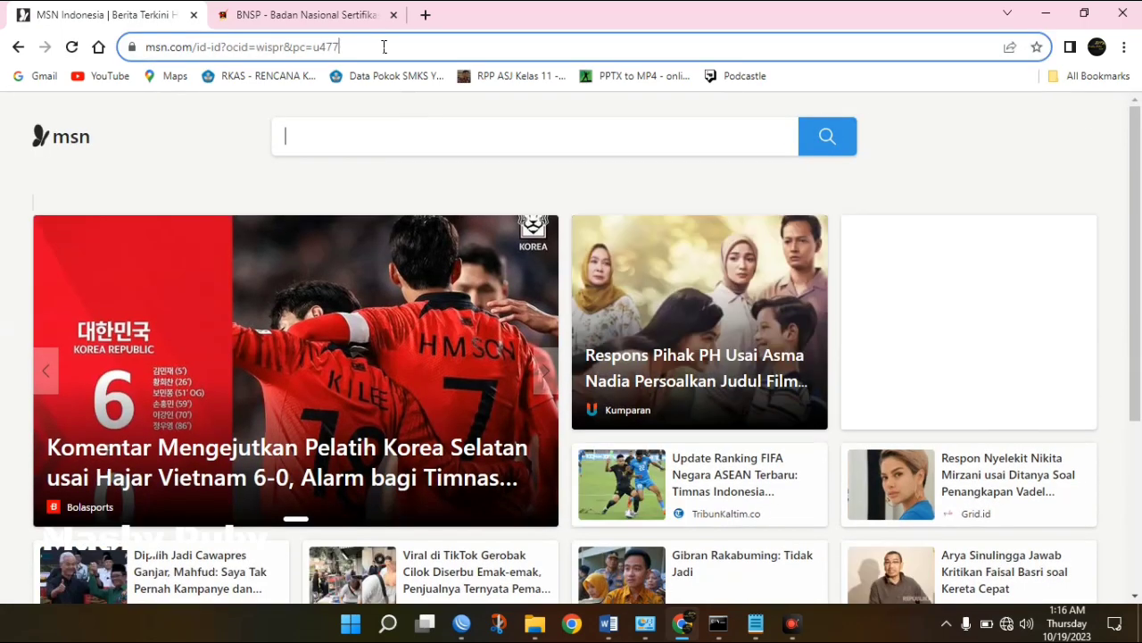
# Load youtube.com, open the live SpongeBob video, then close the YouTube tab.
pyautogui.click(383, 47)
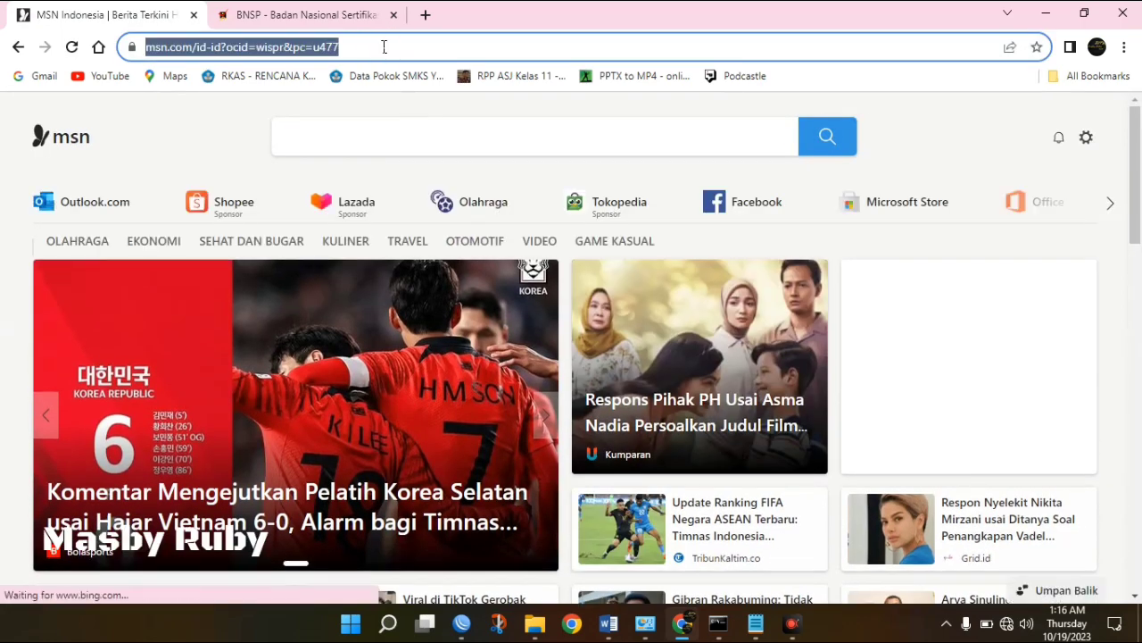
pyautogui.write('you')
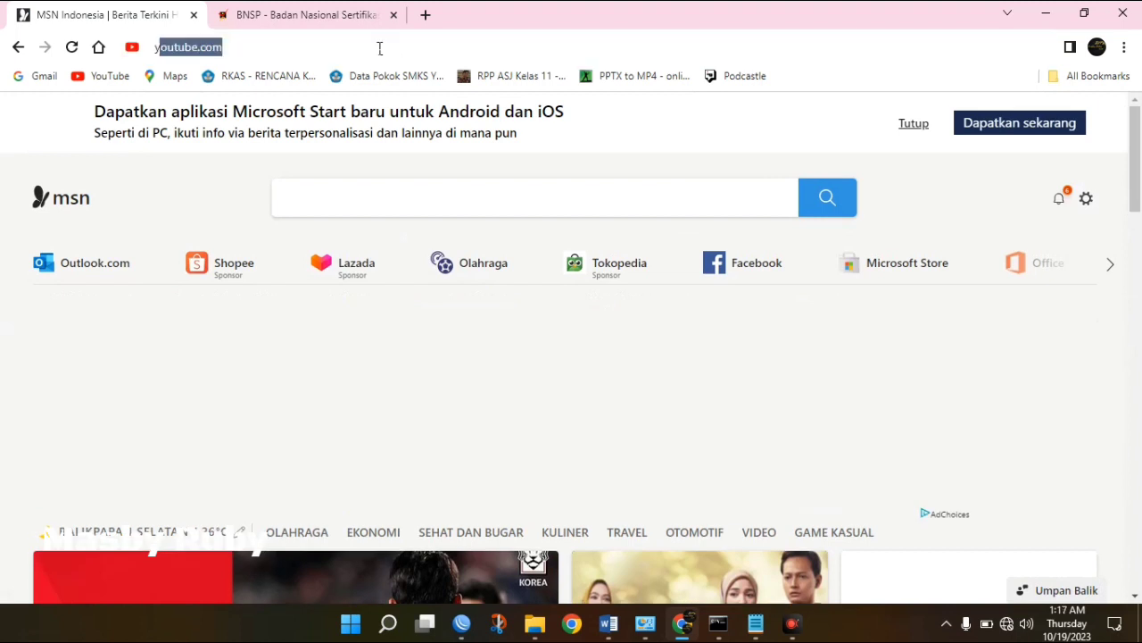
pyautogui.write('t')
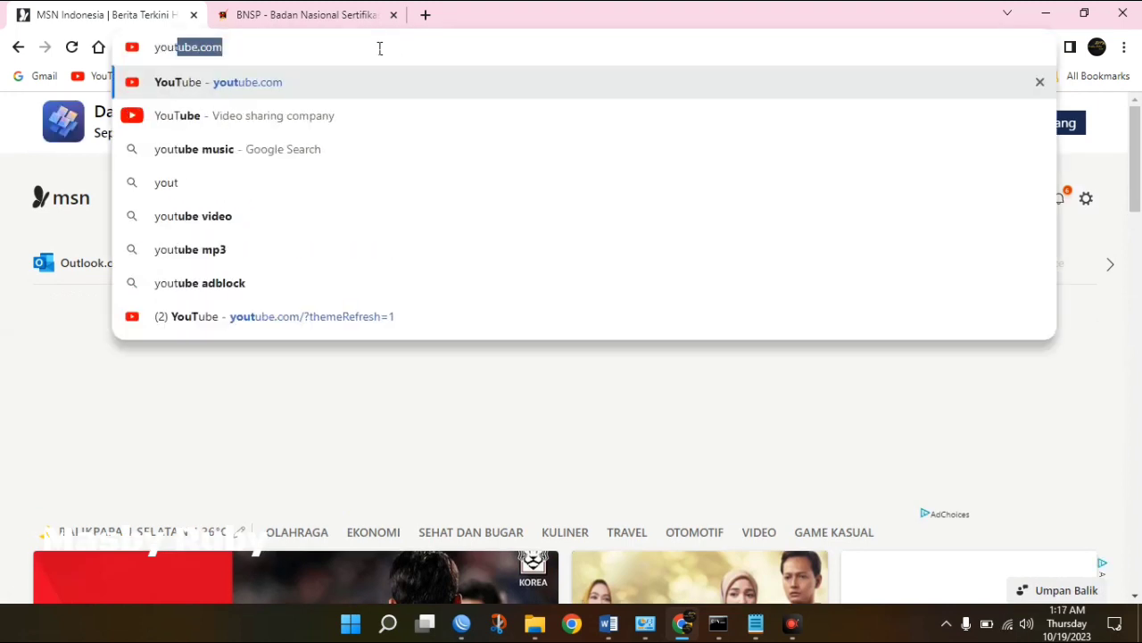
pyautogui.write('ube.com')
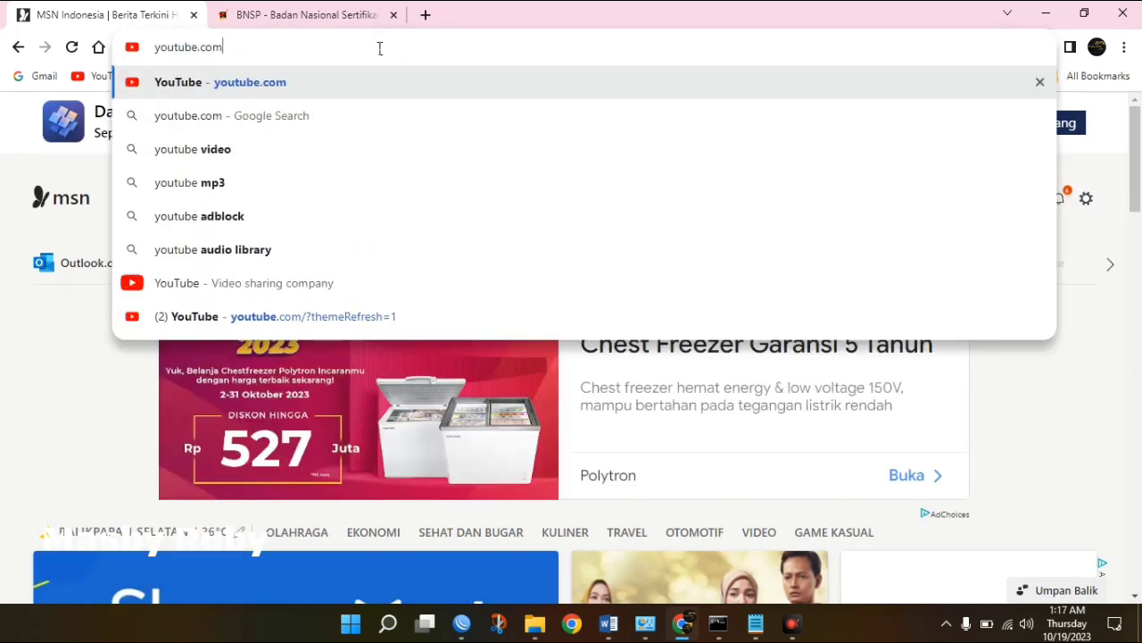
pyautogui.press('Return')
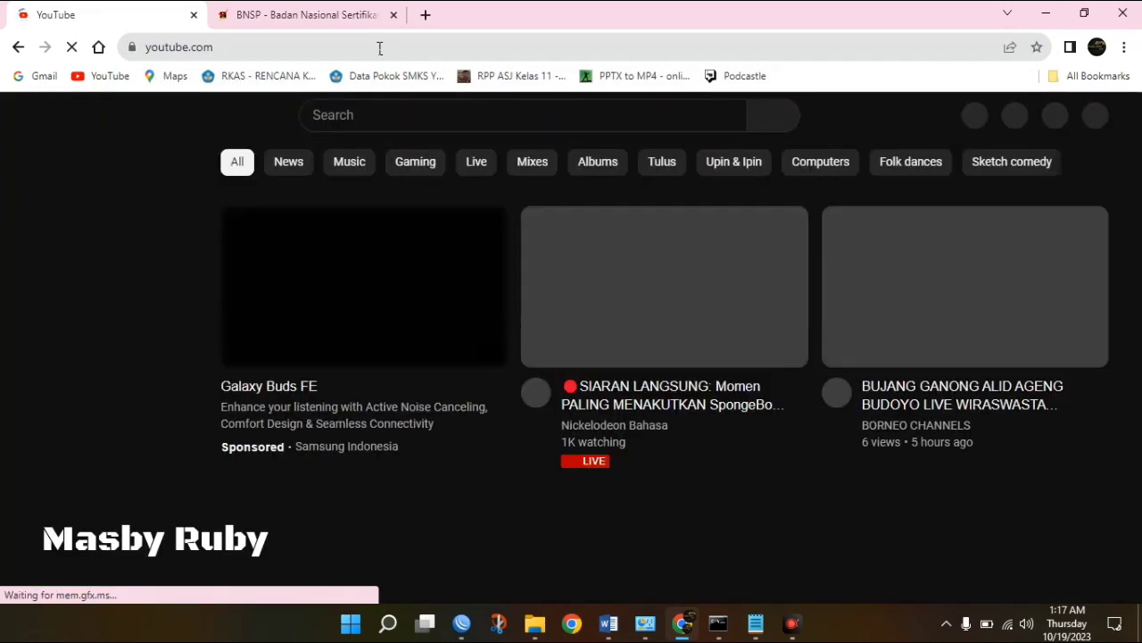
pyautogui.click(603, 462)
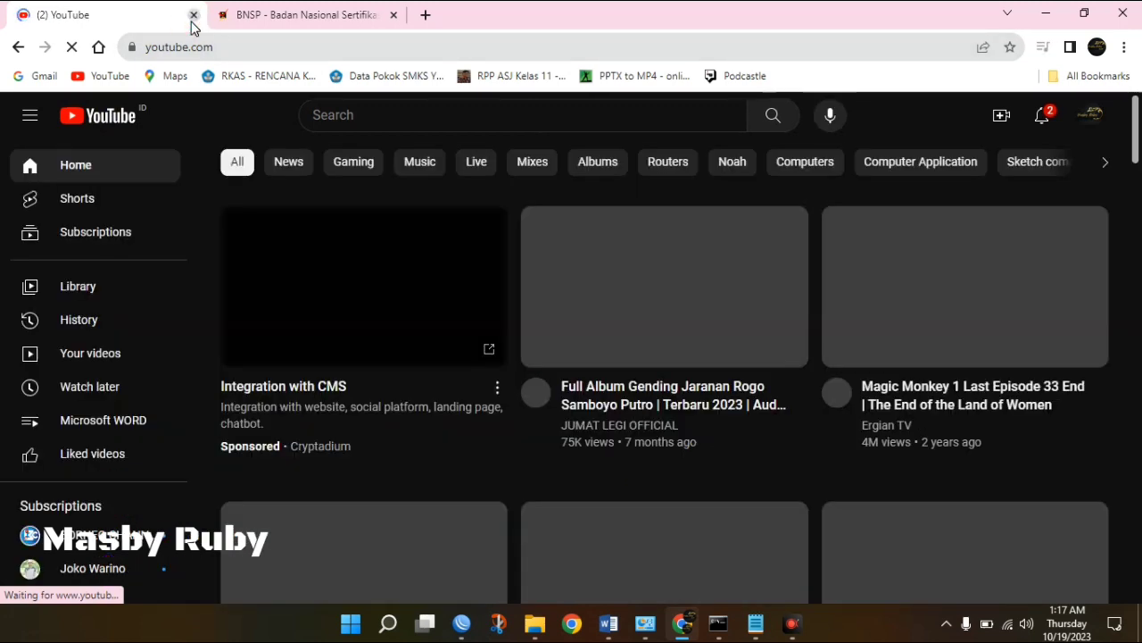
pyautogui.click(193, 16)
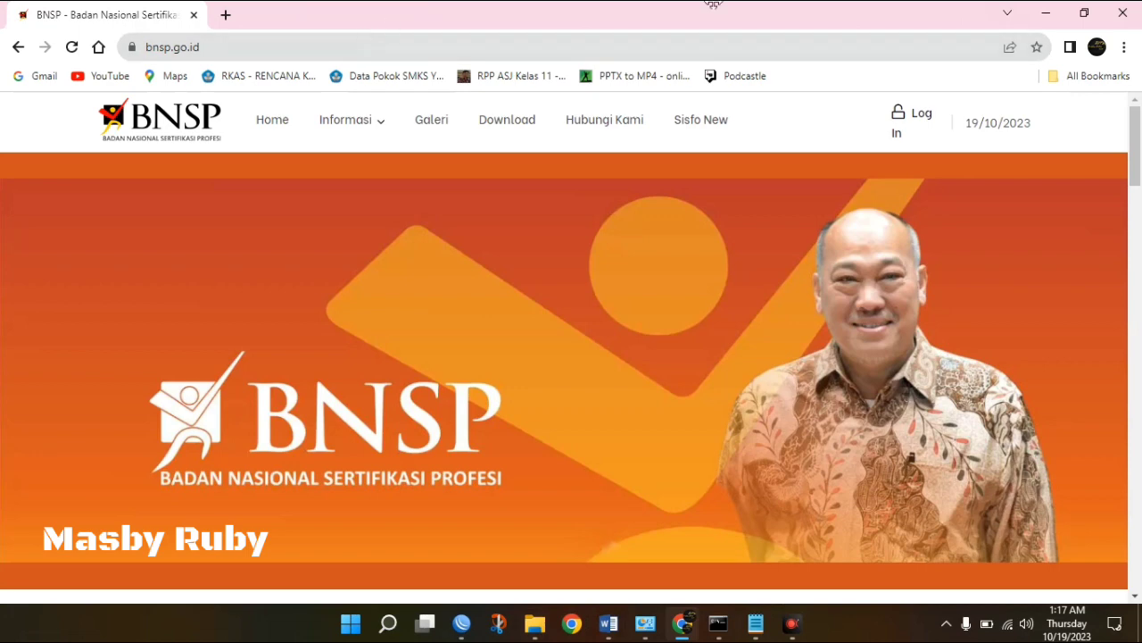
# Cancel WinBox's pending router connection attempt.
pyautogui.click(1044, 14)
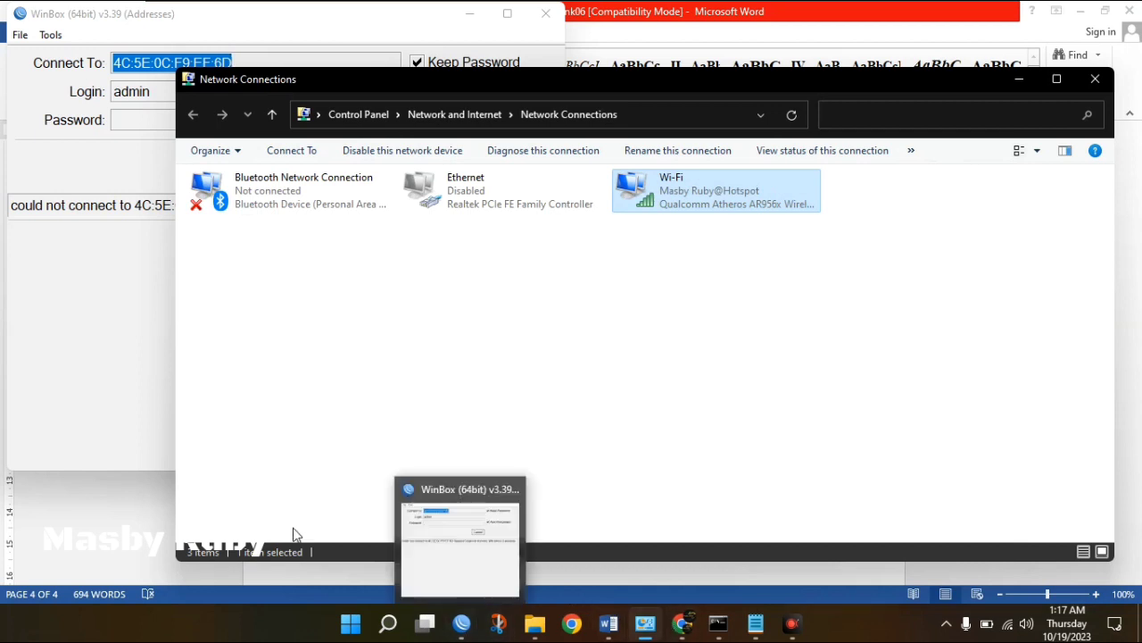
pyautogui.click(13, 375)
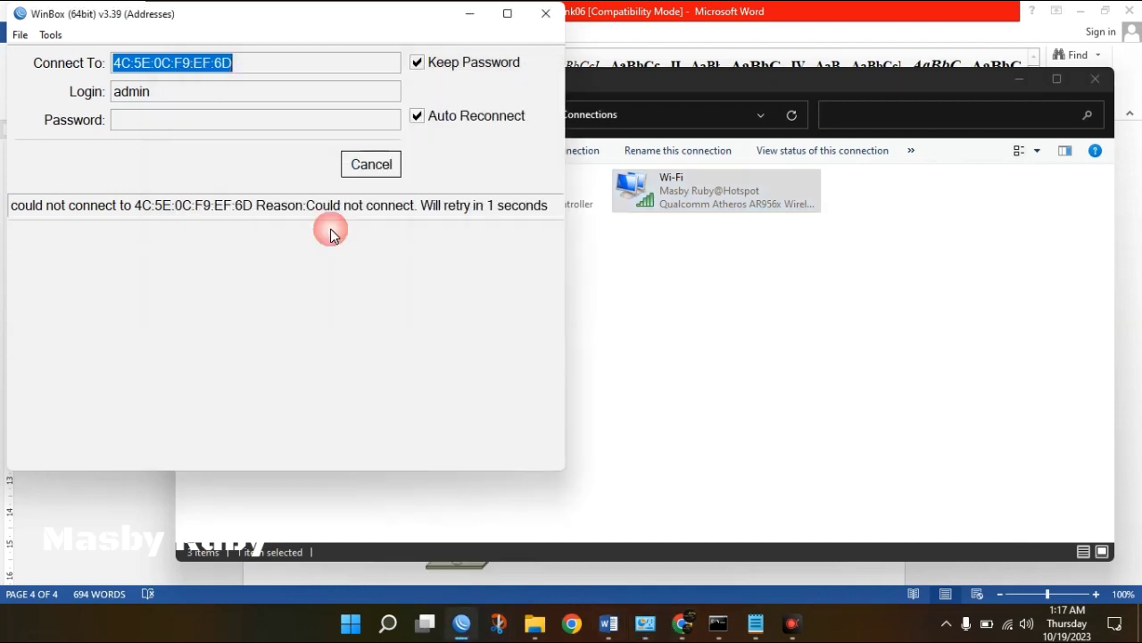
pyautogui.click(375, 166)
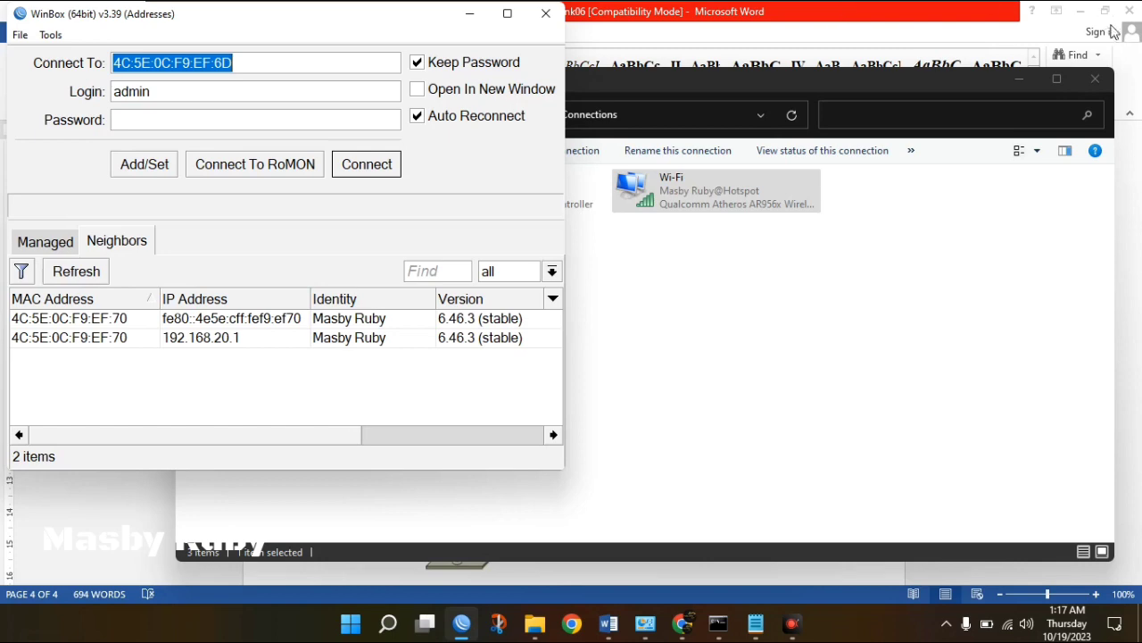
# Launch UC Browser from its desktop shortcut.
pyautogui.click(1085, 10)
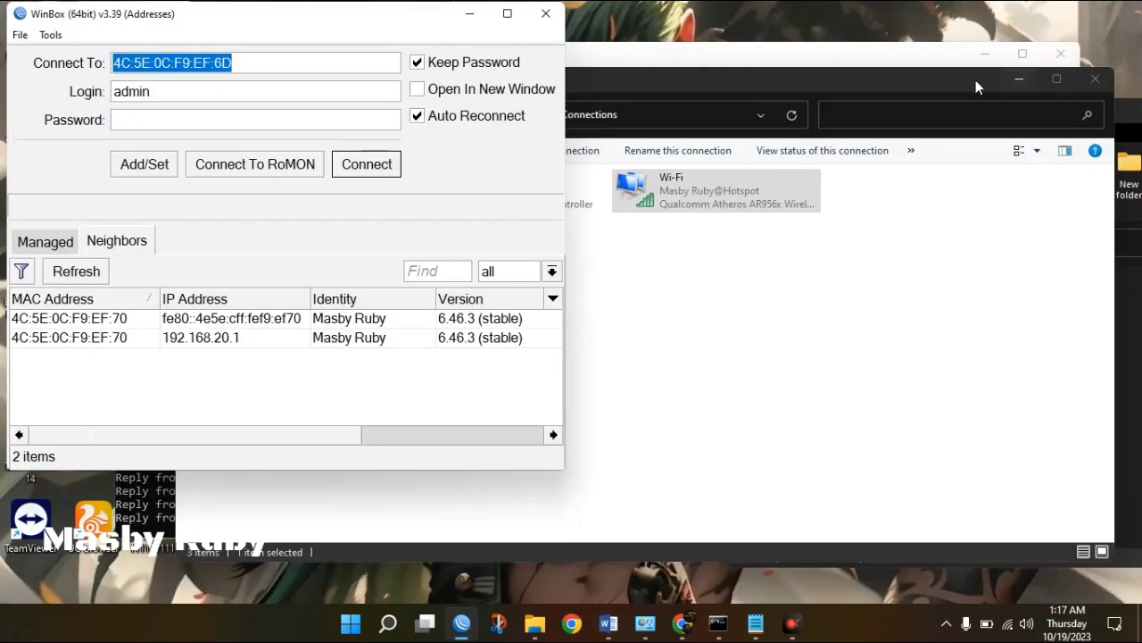
pyautogui.click(111, 518)
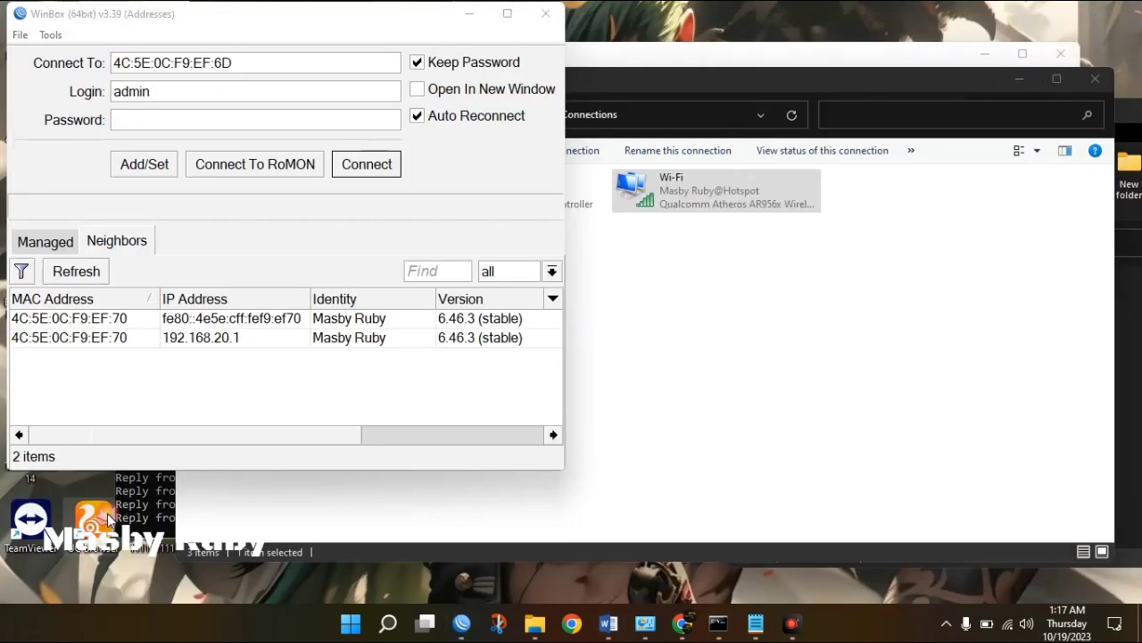
pyautogui.doubleClick(107, 518)
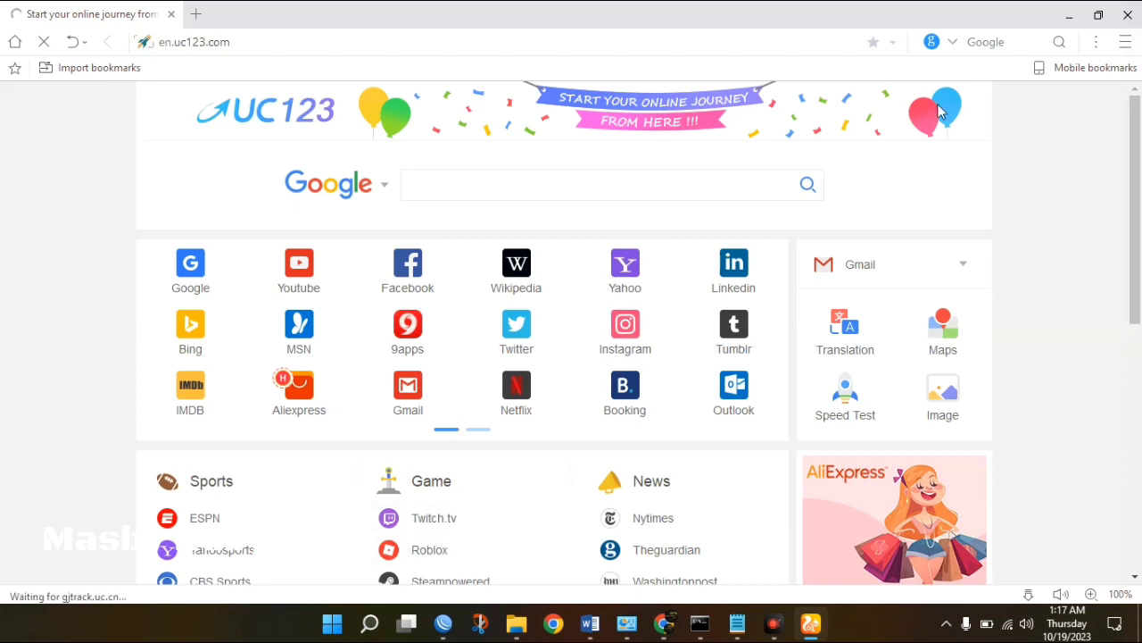
# Tick cookies, autofill and saved passwords for clearing, keeping 'the beginning of time' range.
pyautogui.click(1125, 42)
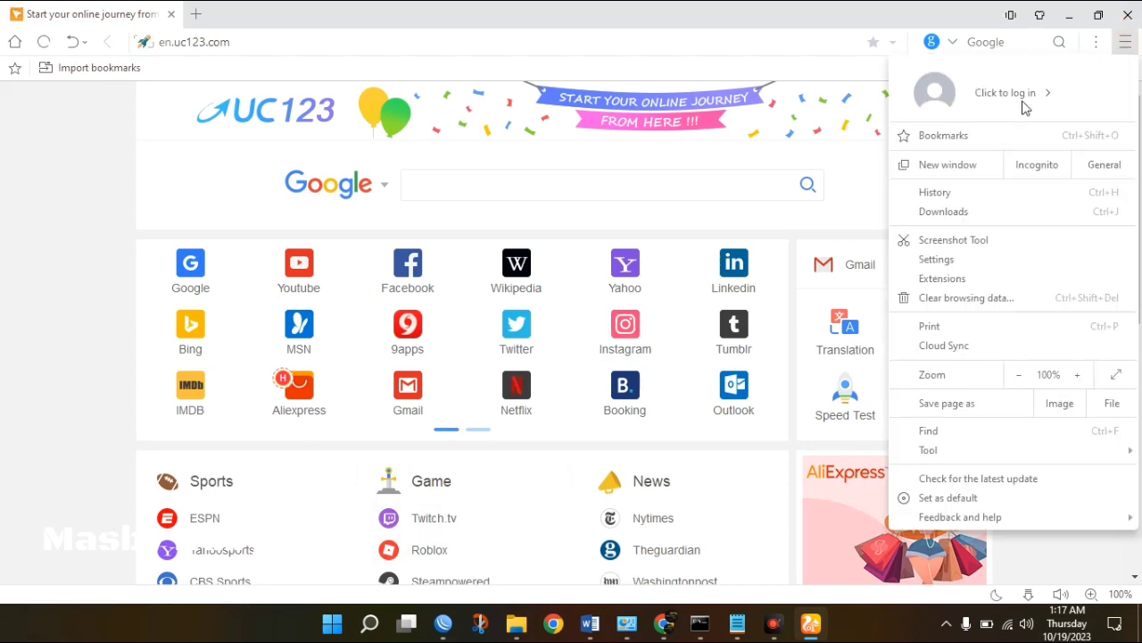
pyautogui.click(943, 195)
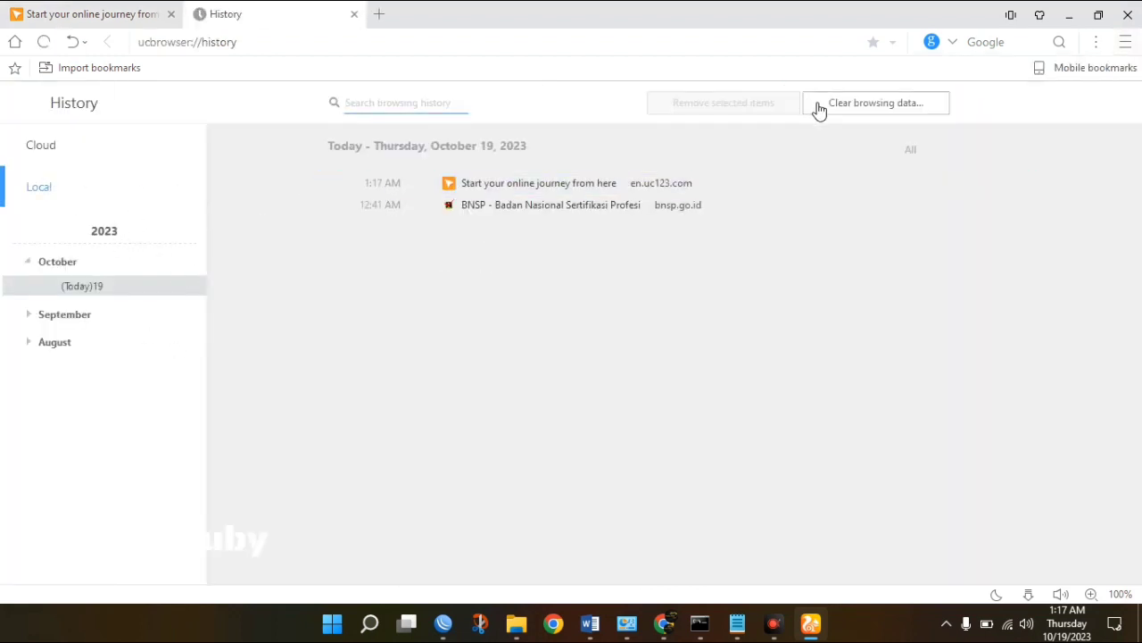
pyautogui.click(860, 111)
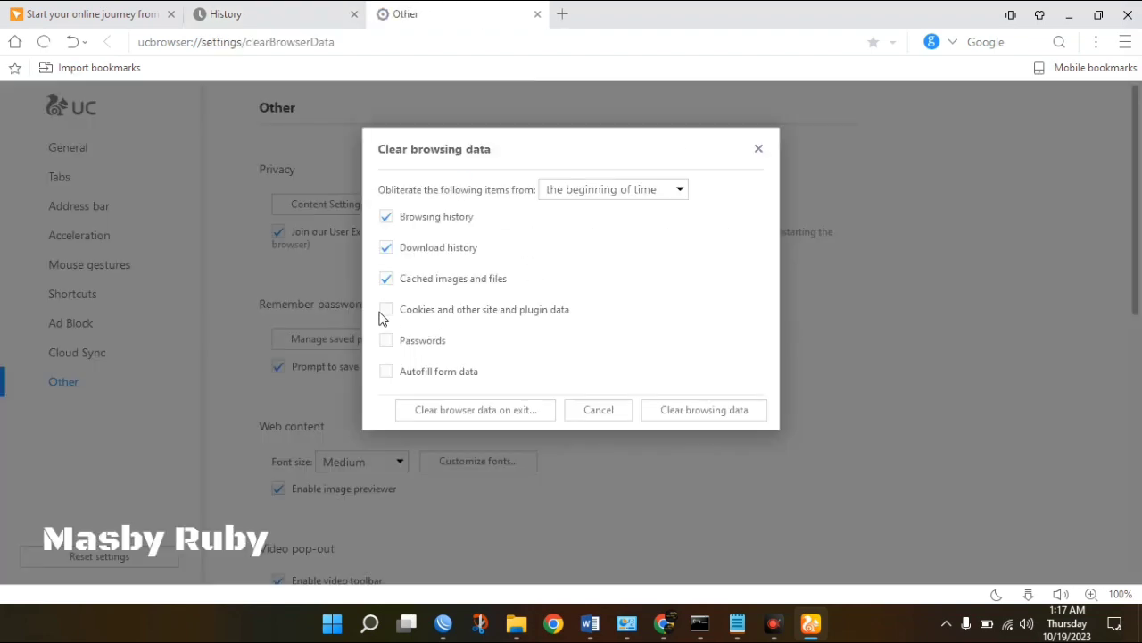
pyautogui.click(385, 309)
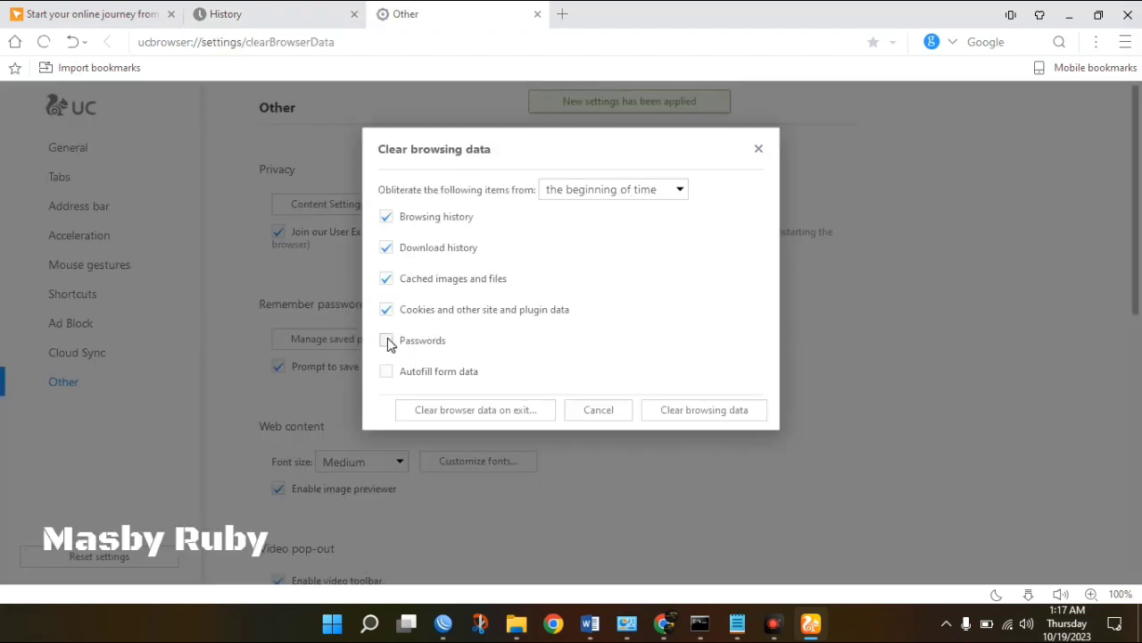
pyautogui.click(388, 376)
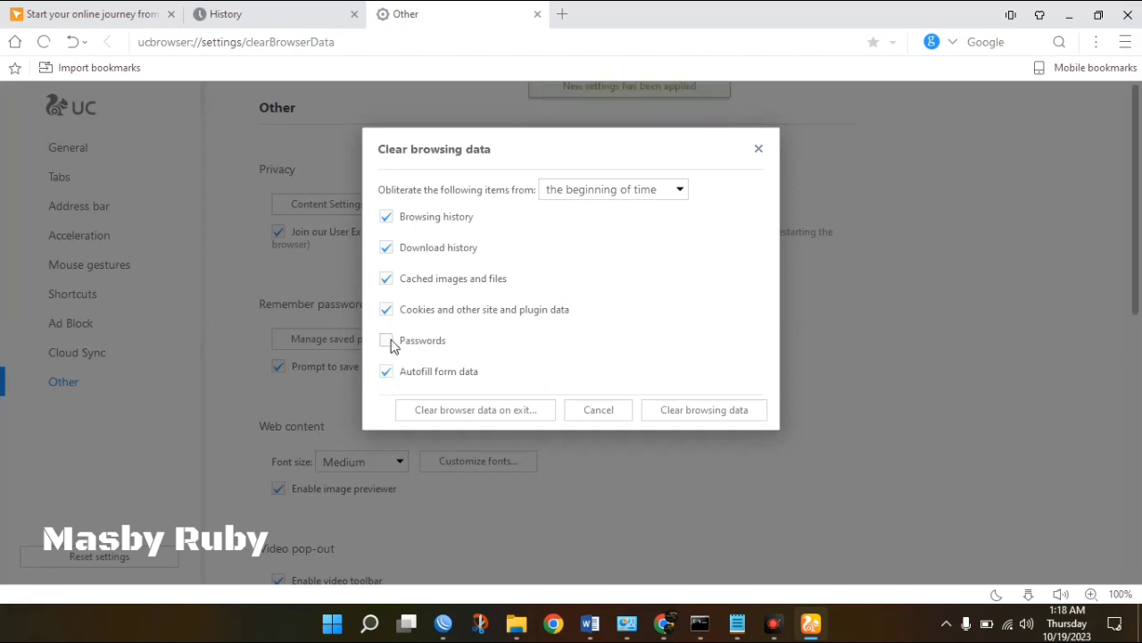
pyautogui.click(387, 344)
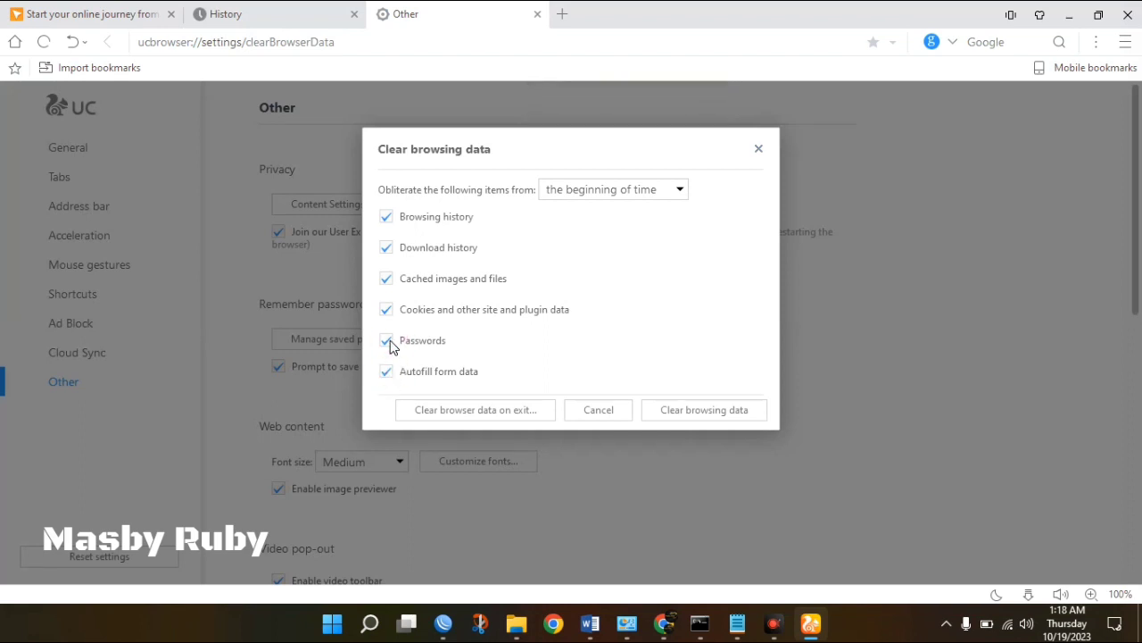
pyautogui.click(678, 193)
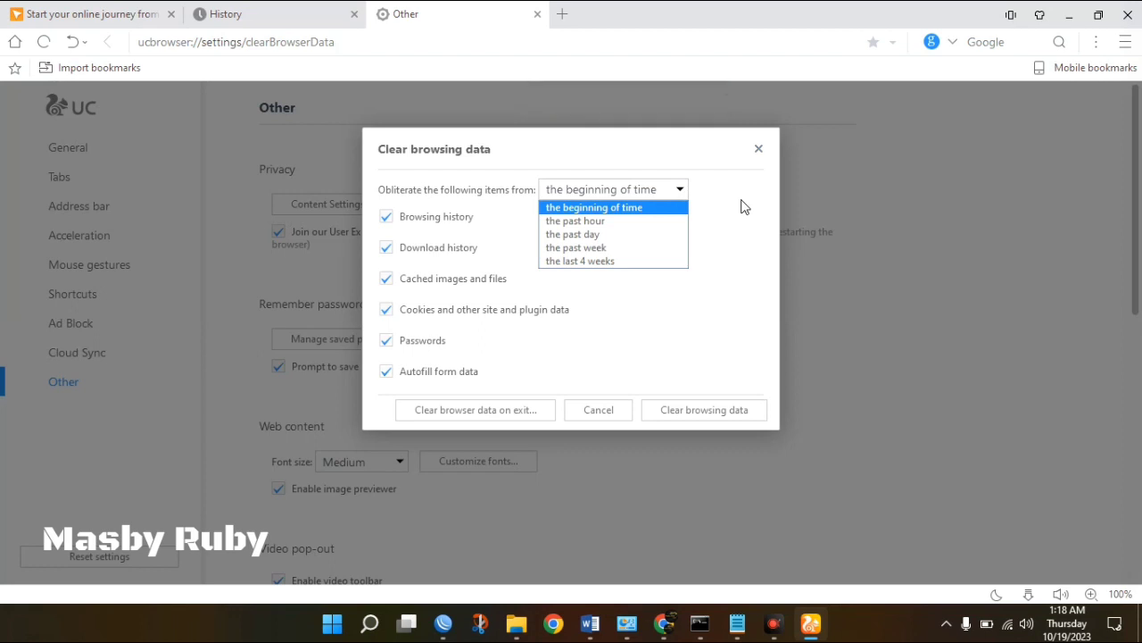
pyautogui.click(741, 202)
pyautogui.click(674, 196)
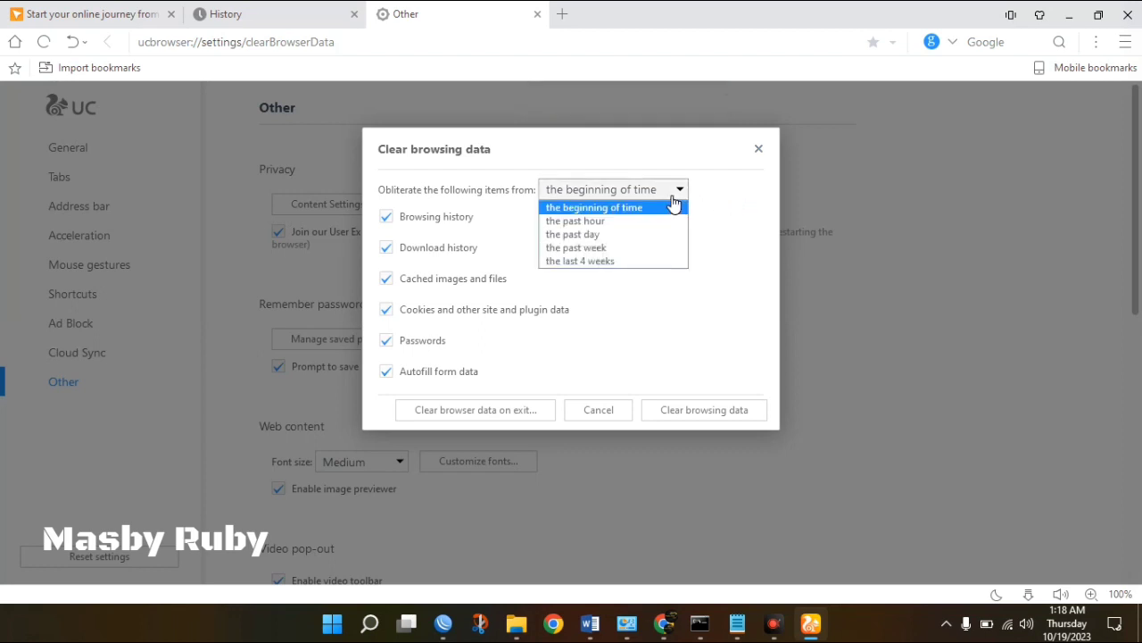
pyautogui.click(746, 198)
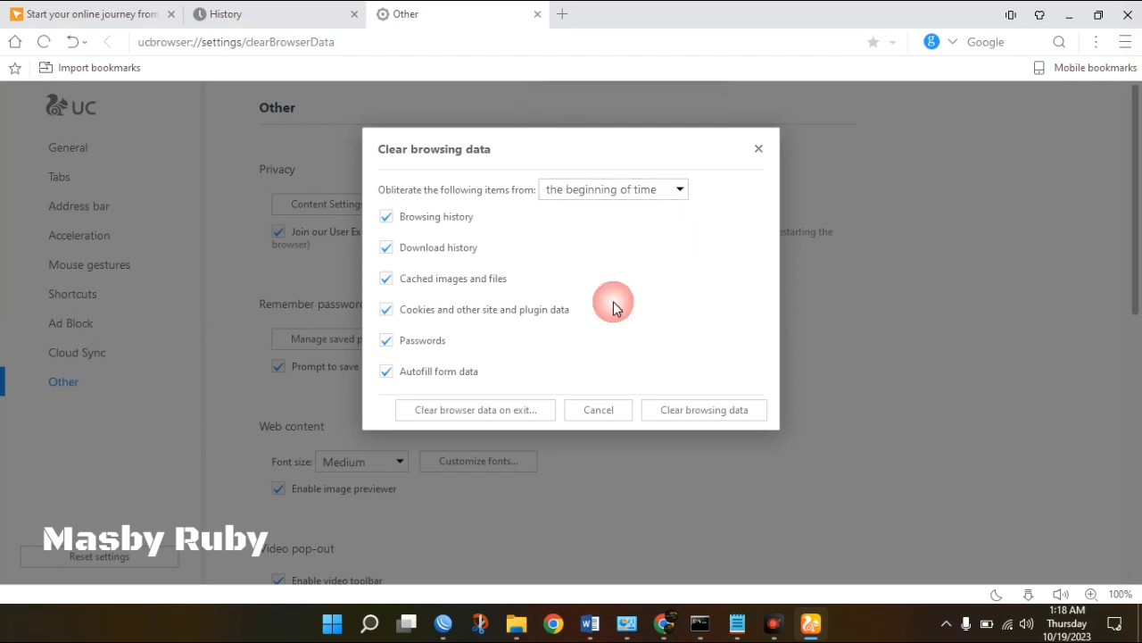
# Enable clearing data and cookies on exit, then clear the selected browsing data.
pyautogui.click(527, 413)
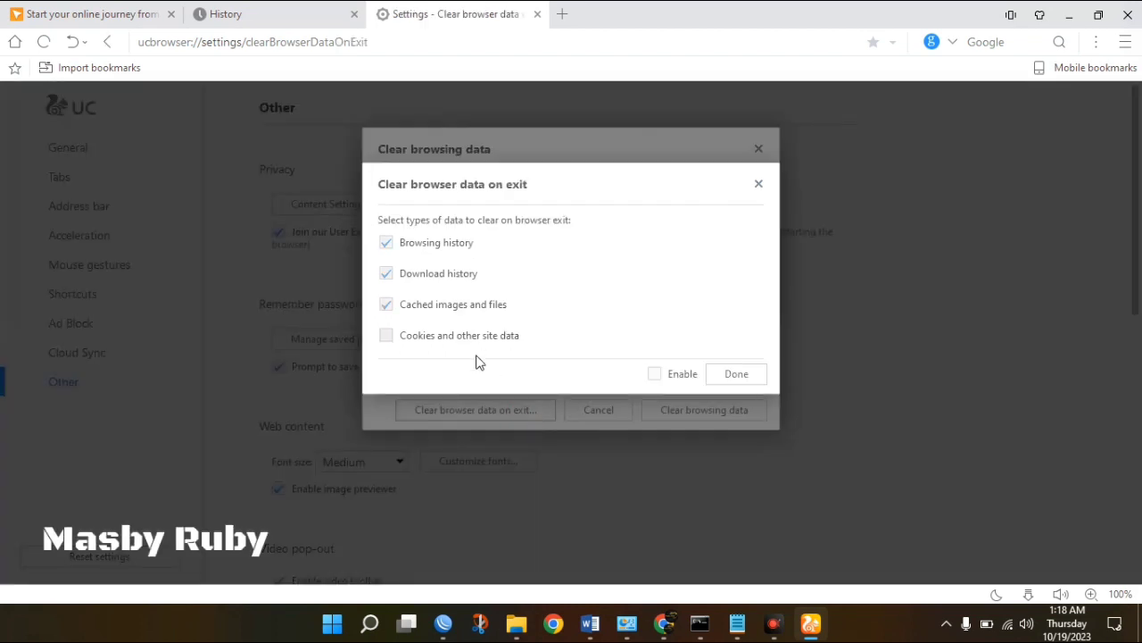
pyautogui.click(385, 336)
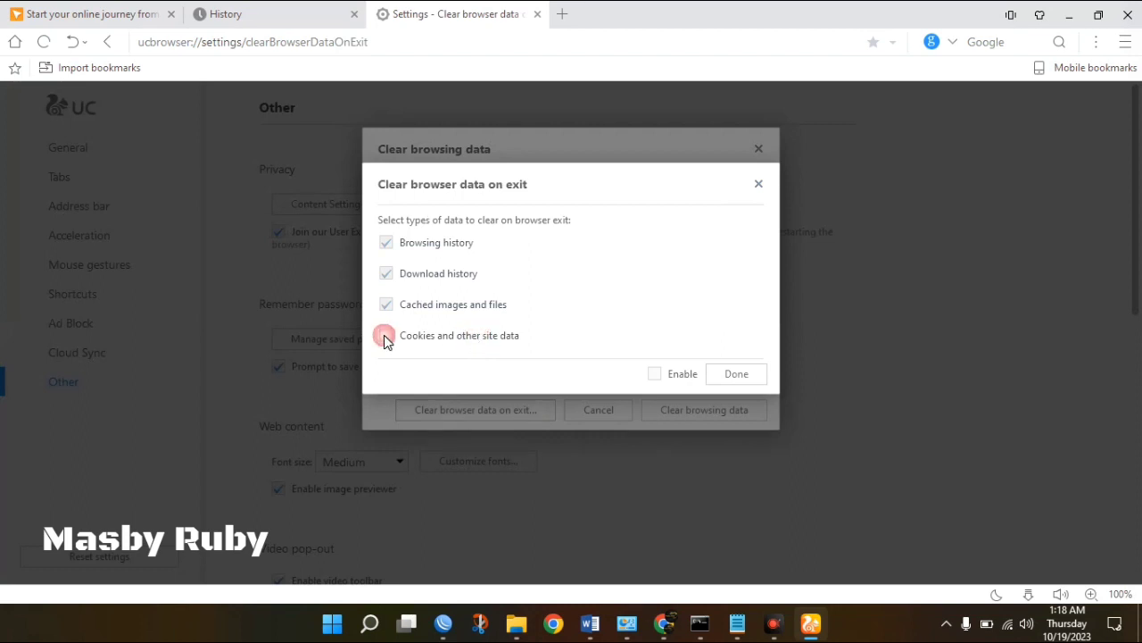
pyautogui.click(688, 380)
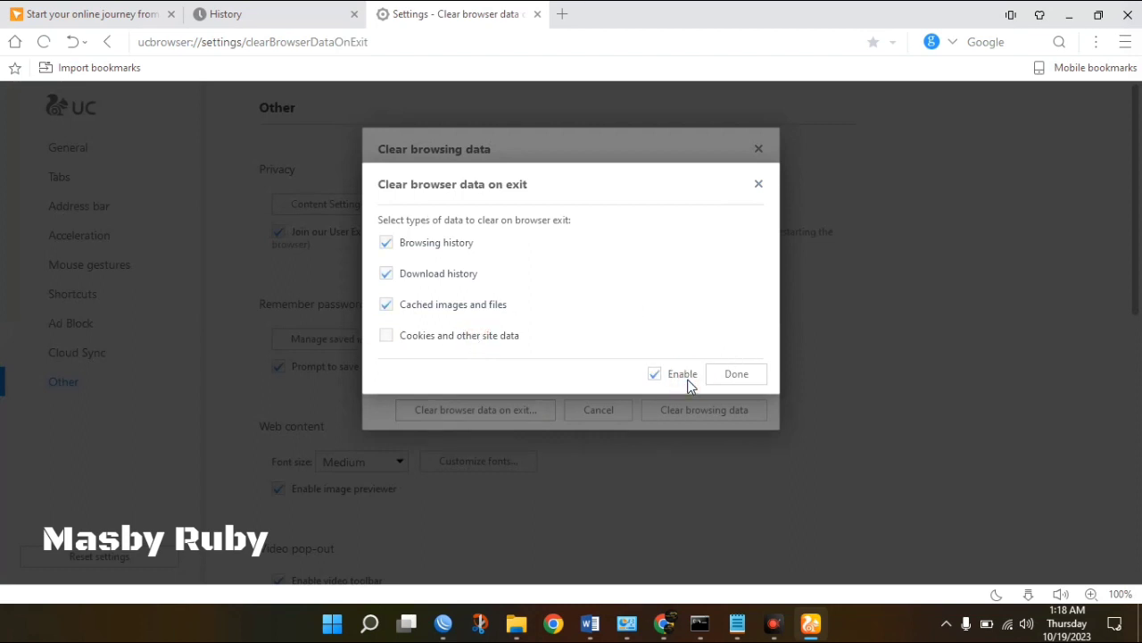
pyautogui.click(386, 336)
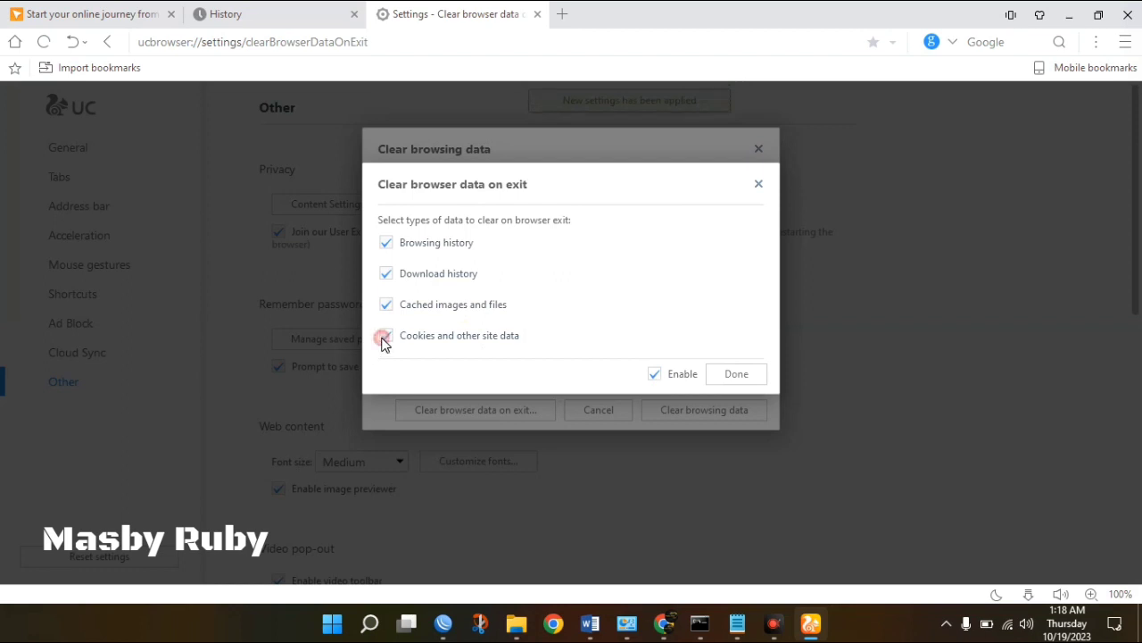
pyautogui.click(734, 375)
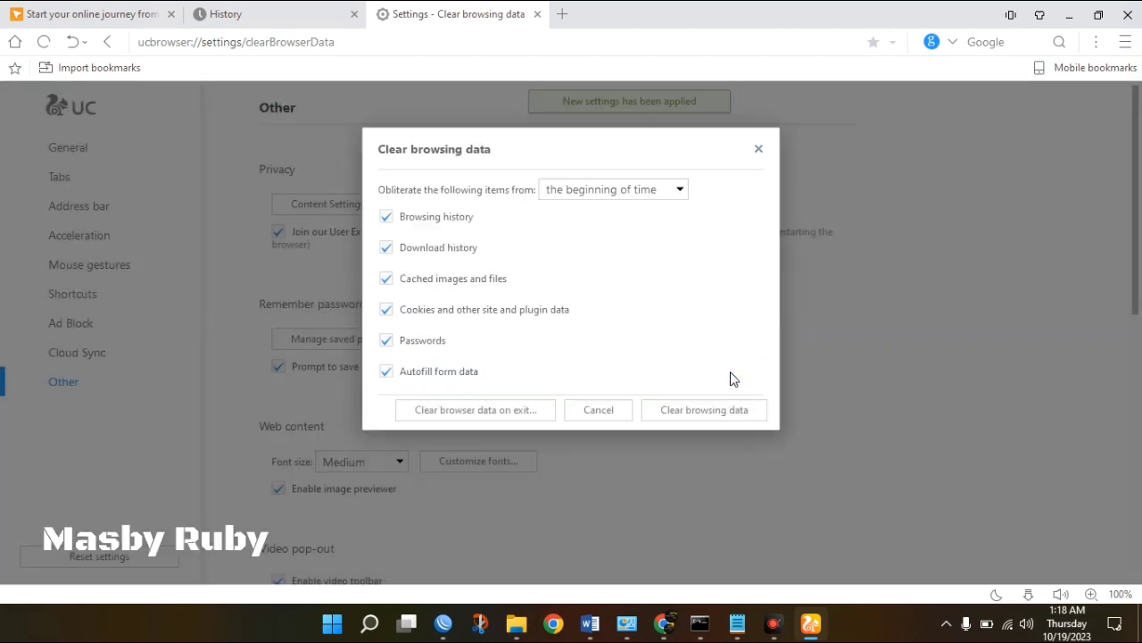
pyautogui.click(656, 413)
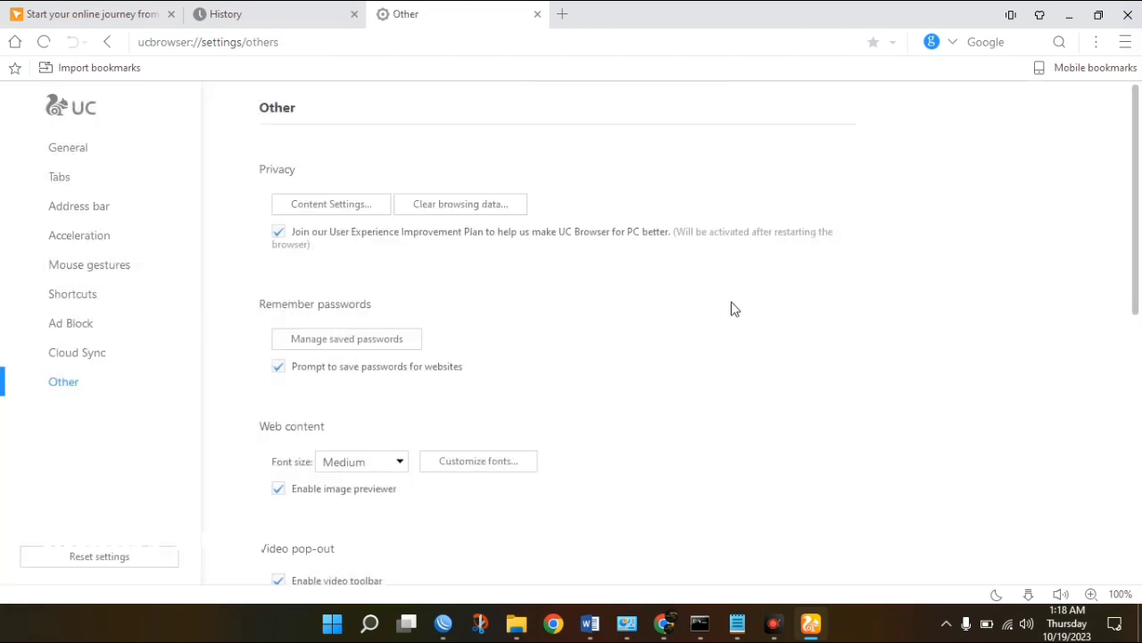
# Close UC Browser's start page, History and settings tabs, leaving a new tab.
pyautogui.click(171, 18)
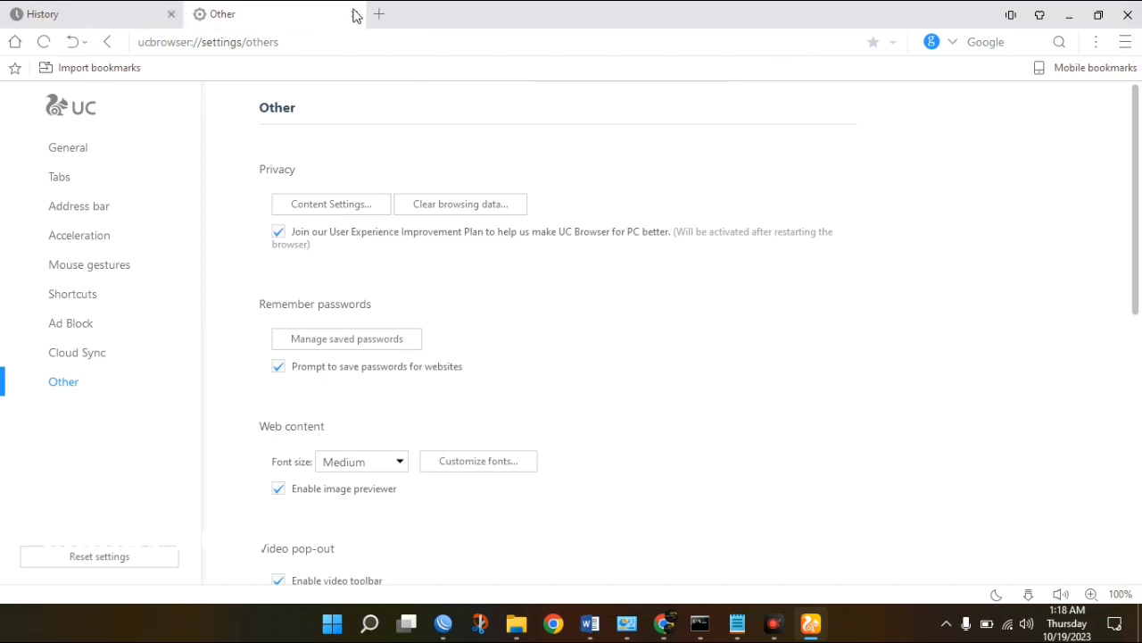
pyautogui.click(380, 15)
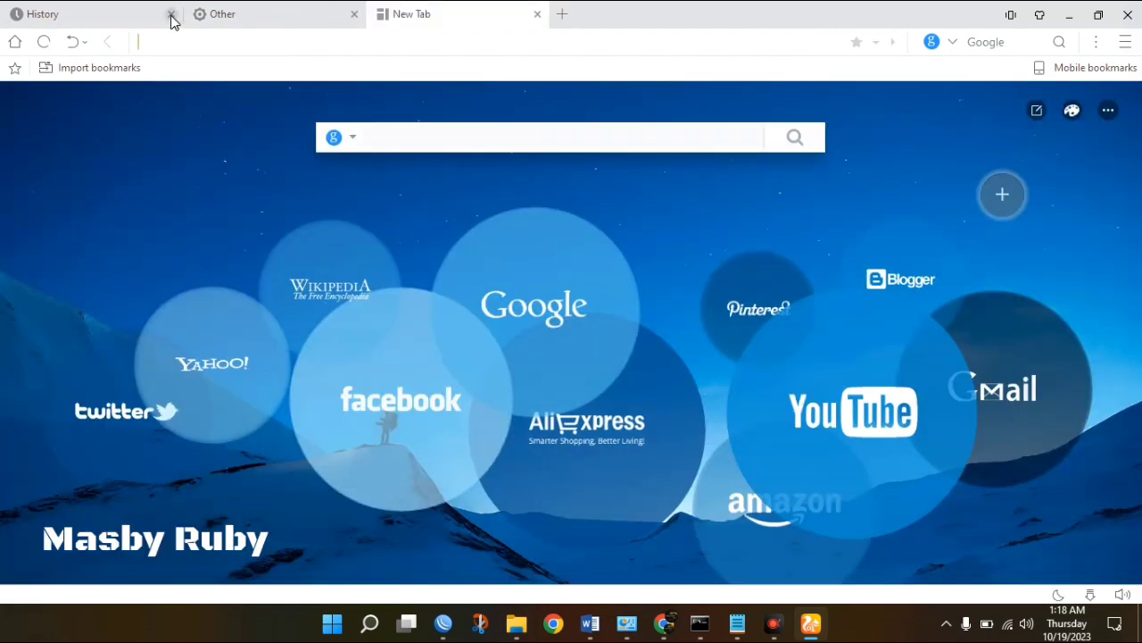
pyautogui.click(170, 15)
pyautogui.click(169, 16)
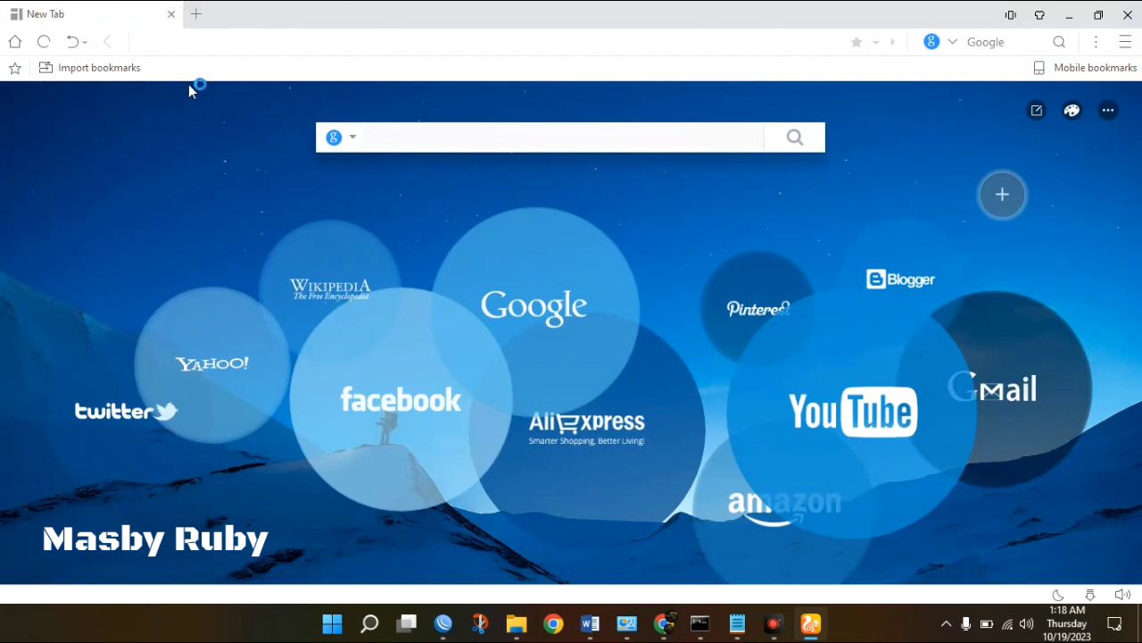
# Request youtube.com in UC Browser and switch to Chrome while it loads.
pyautogui.click(159, 44)
pyautogui.write('you')
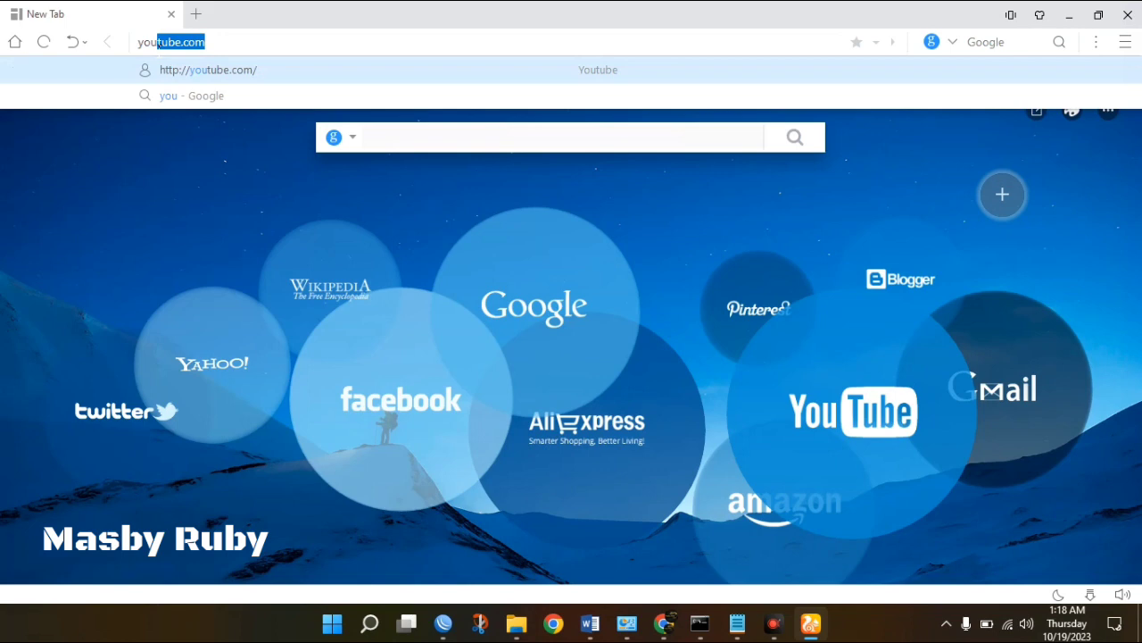
pyautogui.write('tube')
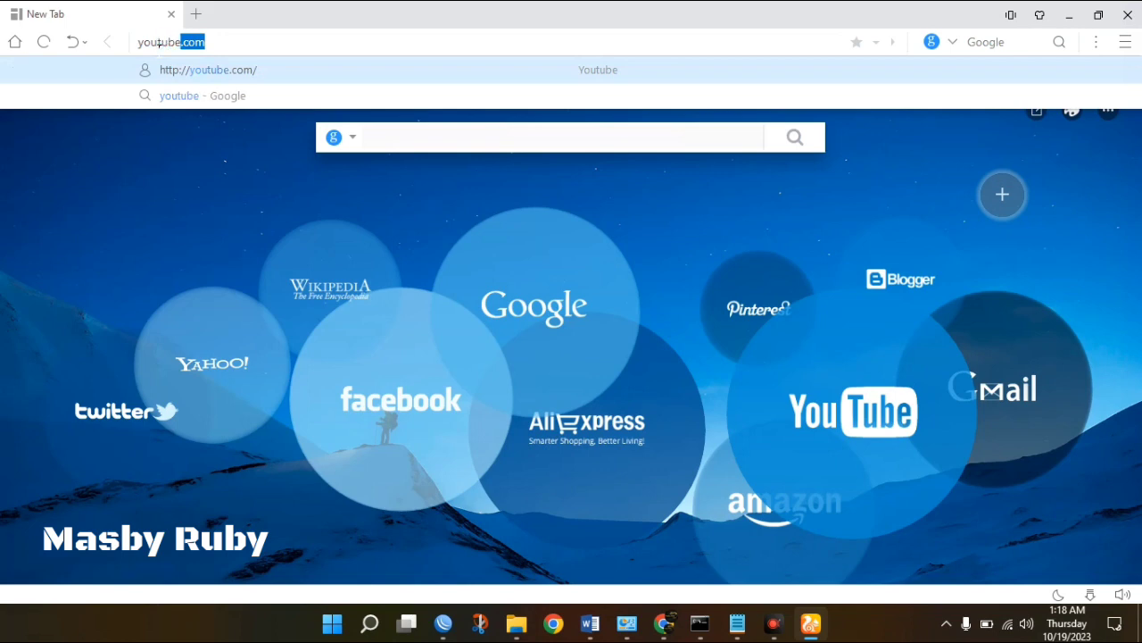
pyautogui.write('.com')
pyautogui.press('Return')
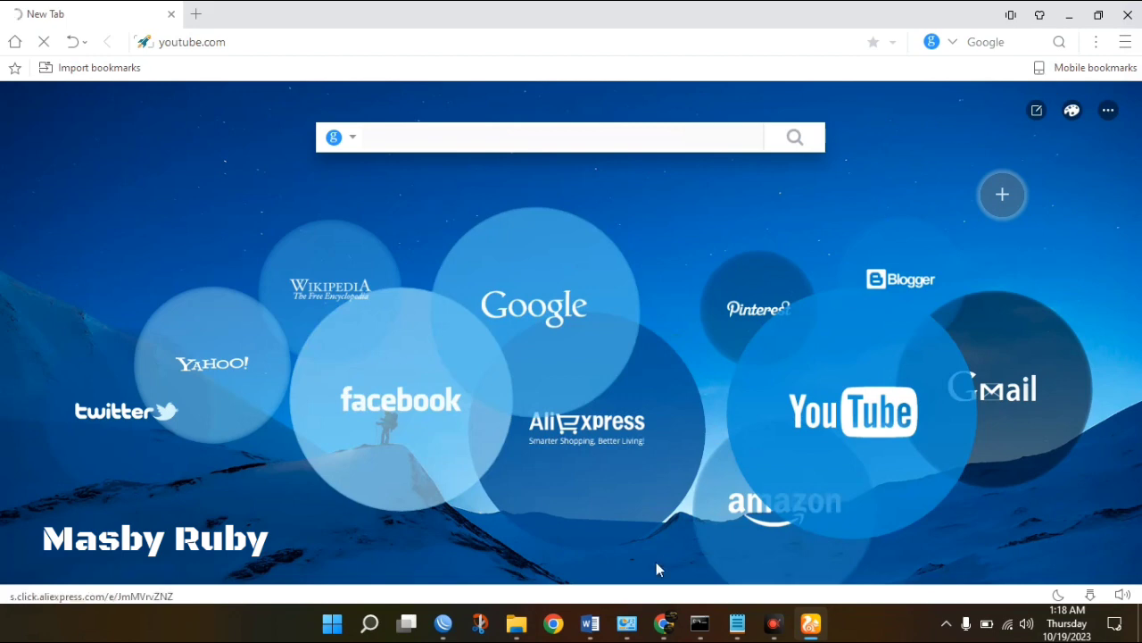
pyautogui.click(663, 623)
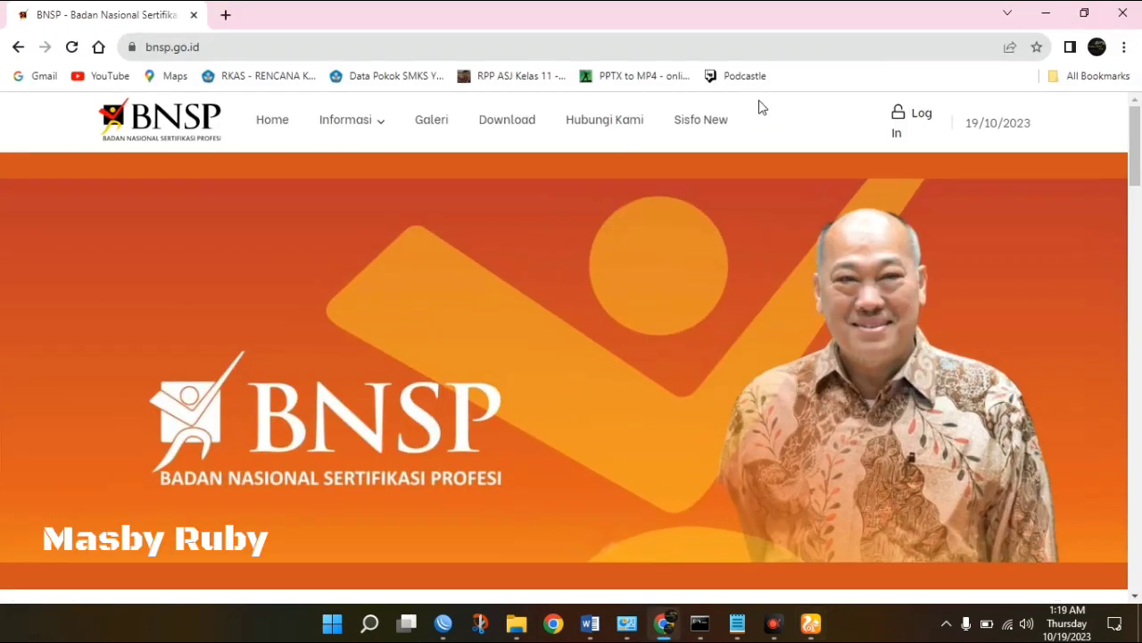
# Clear Chrome's all-time history, cookies and cached files from the History page.
pyautogui.click(1127, 49)
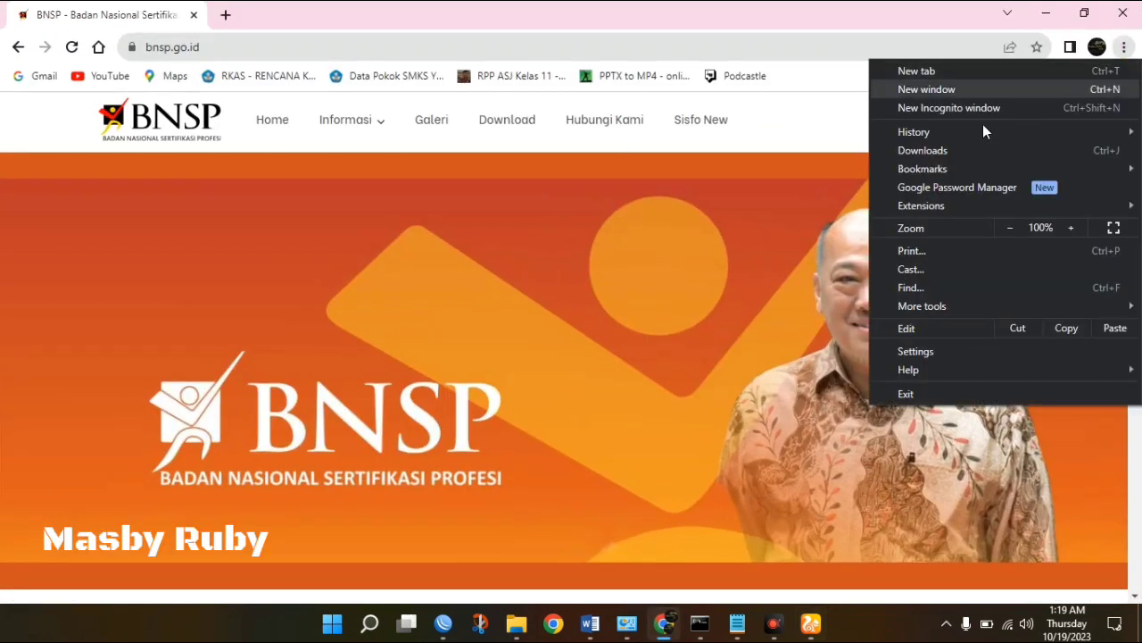
pyautogui.moveTo(936, 141)
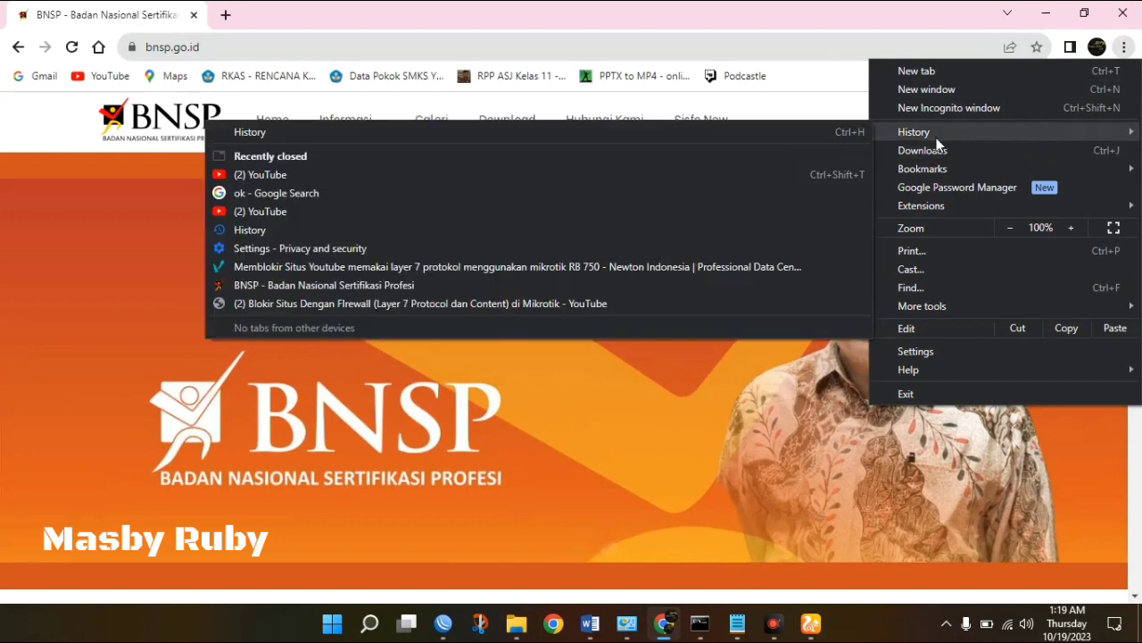
pyautogui.click(832, 139)
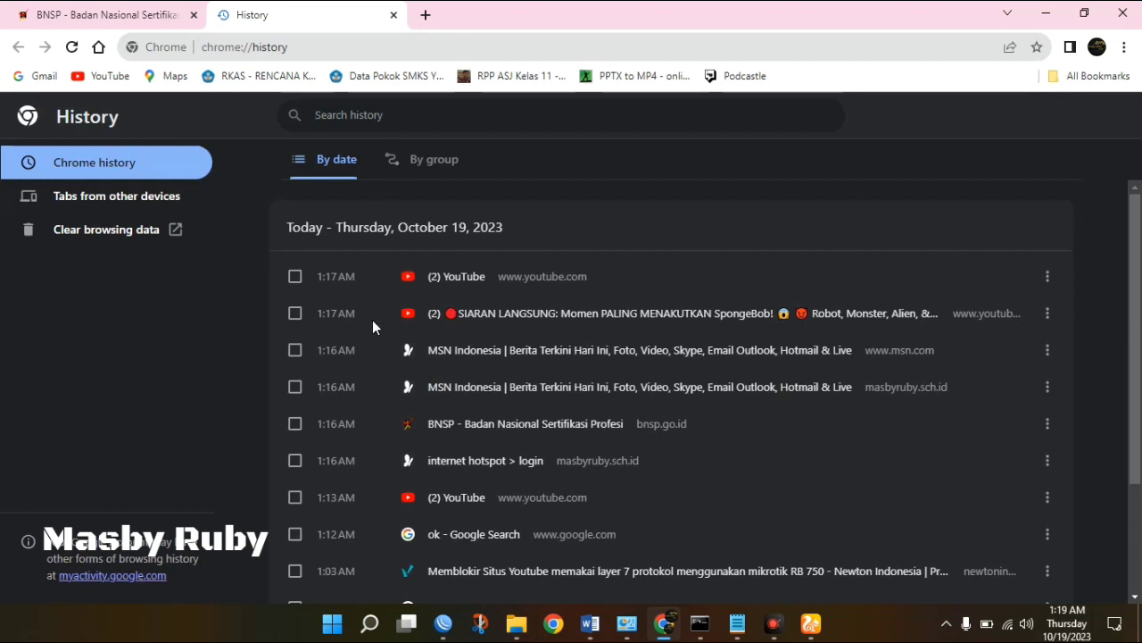
pyautogui.click(125, 229)
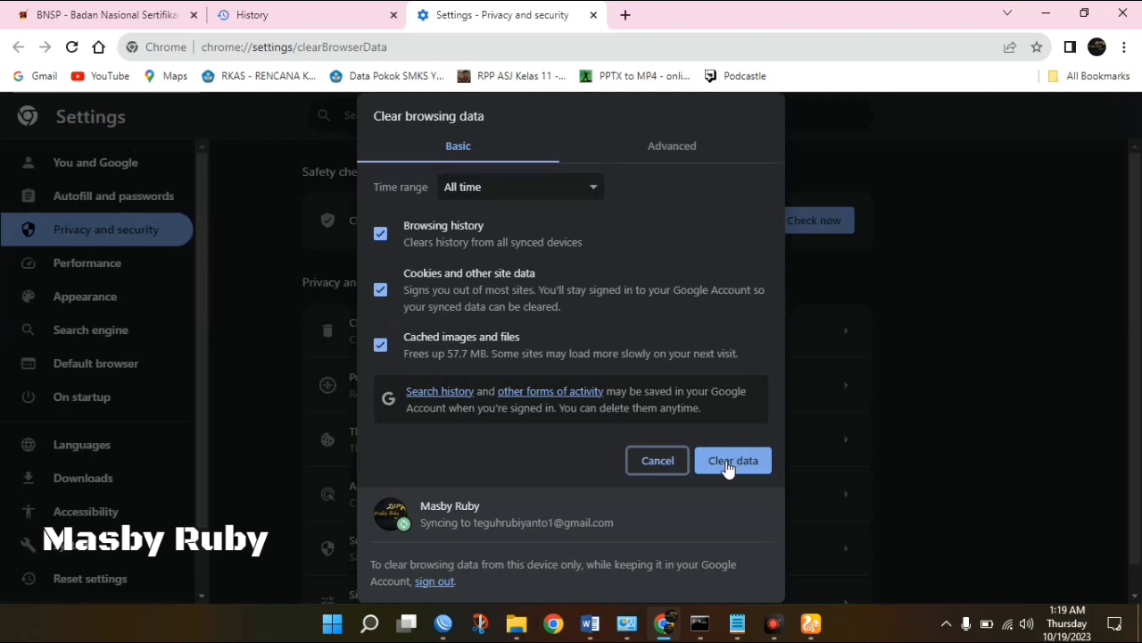
pyautogui.click(727, 465)
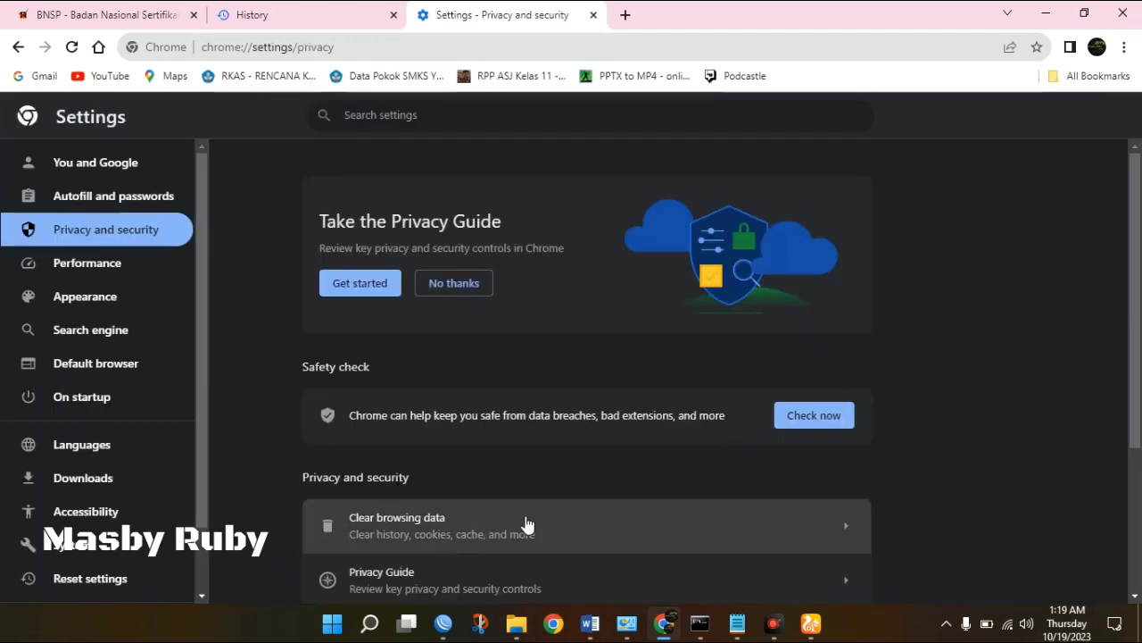
# Try loading youtube.com in a new Chrome tab.
pyautogui.click(633, 19)
pyautogui.write('y')
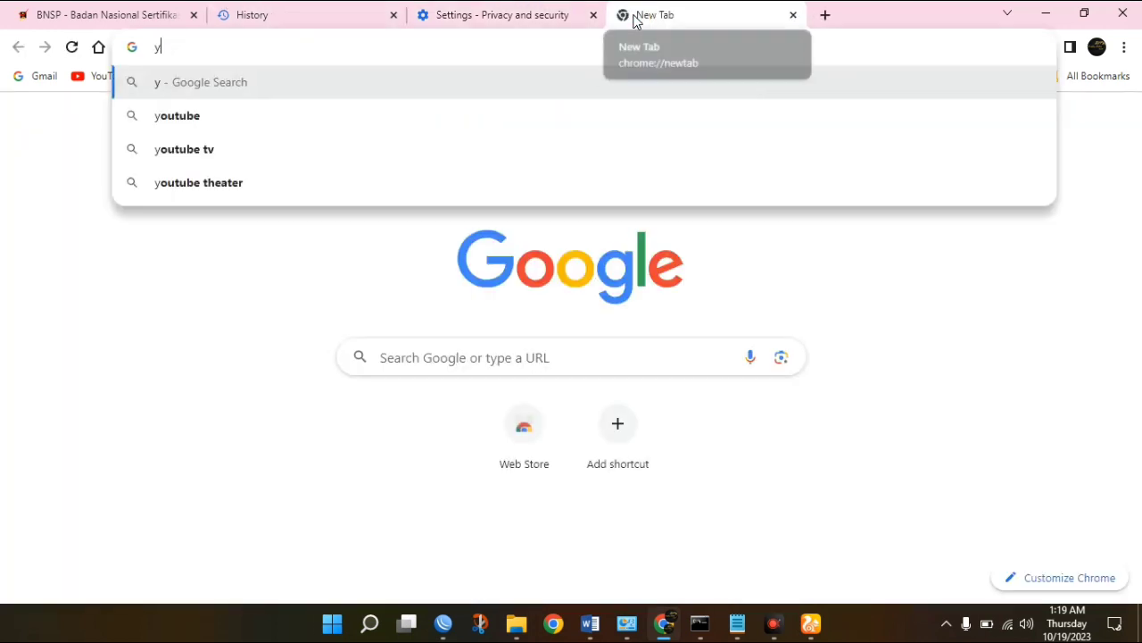
pyautogui.write('outube')
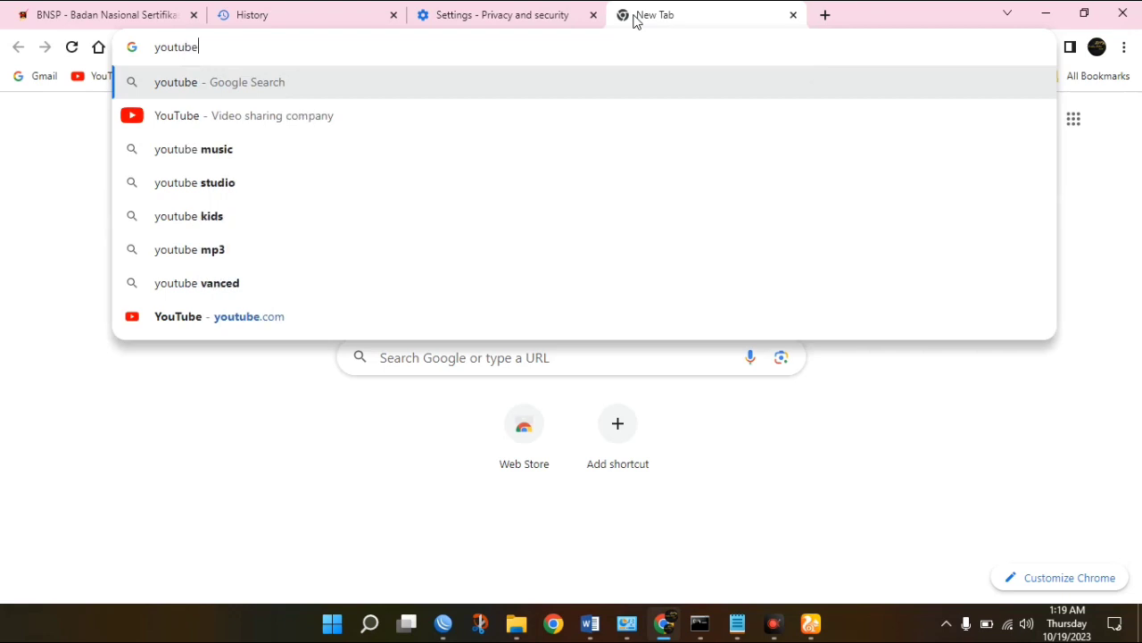
pyautogui.write('.com')
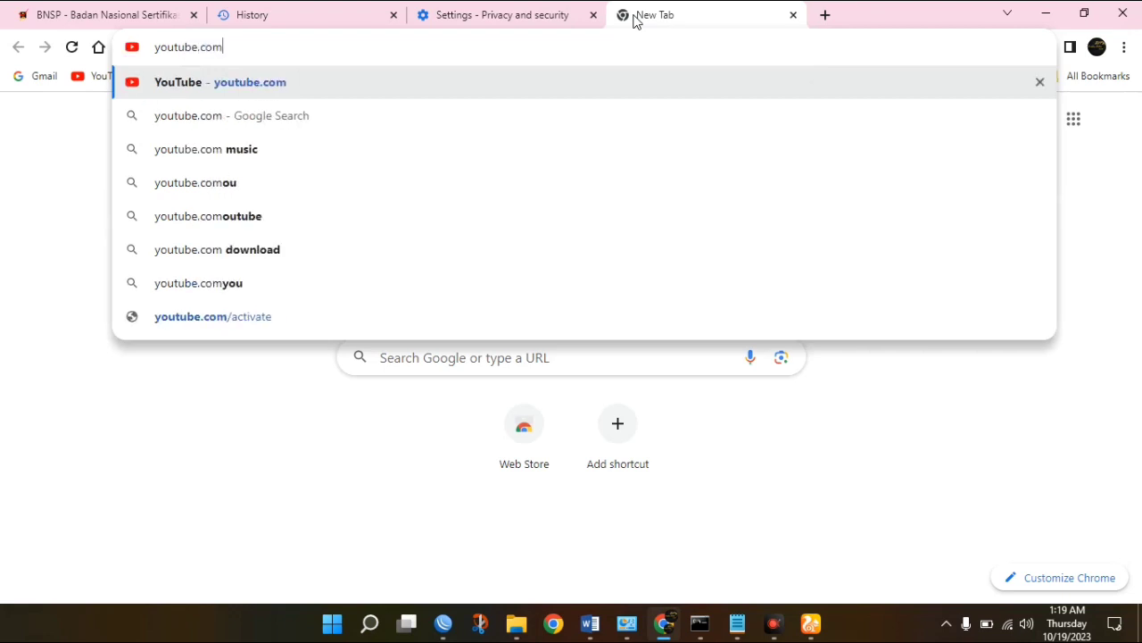
pyautogui.press('Return')
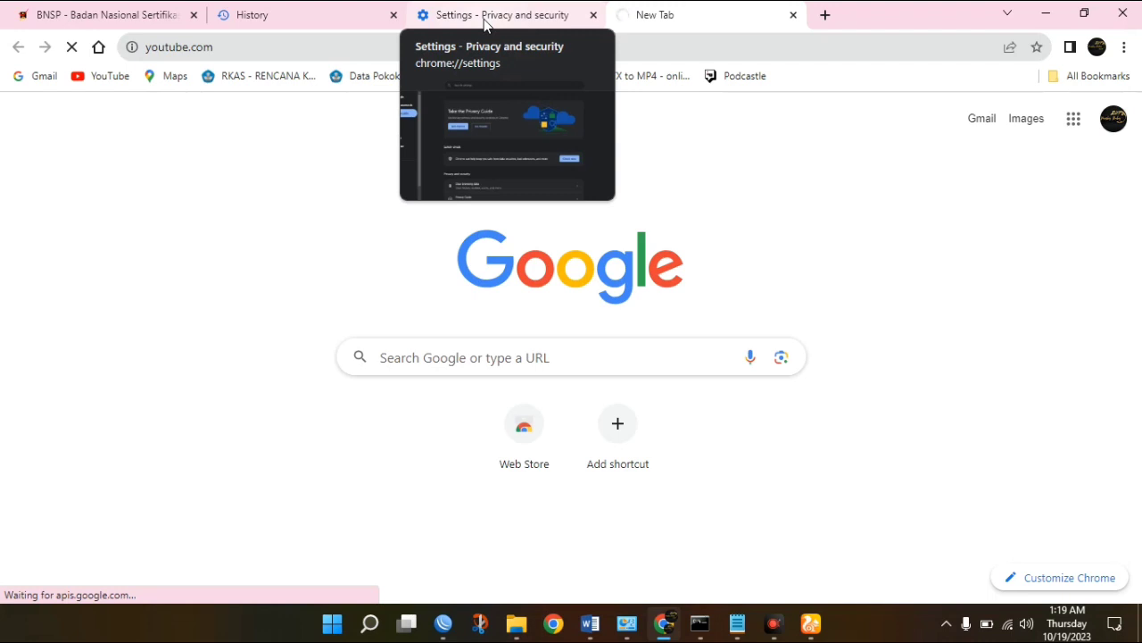
# Check UC Browser's youtube.com load, confirm Chrome's ERR_CONNECTION_CLOSED, then bring up WinBox.
pyautogui.click(817, 632)
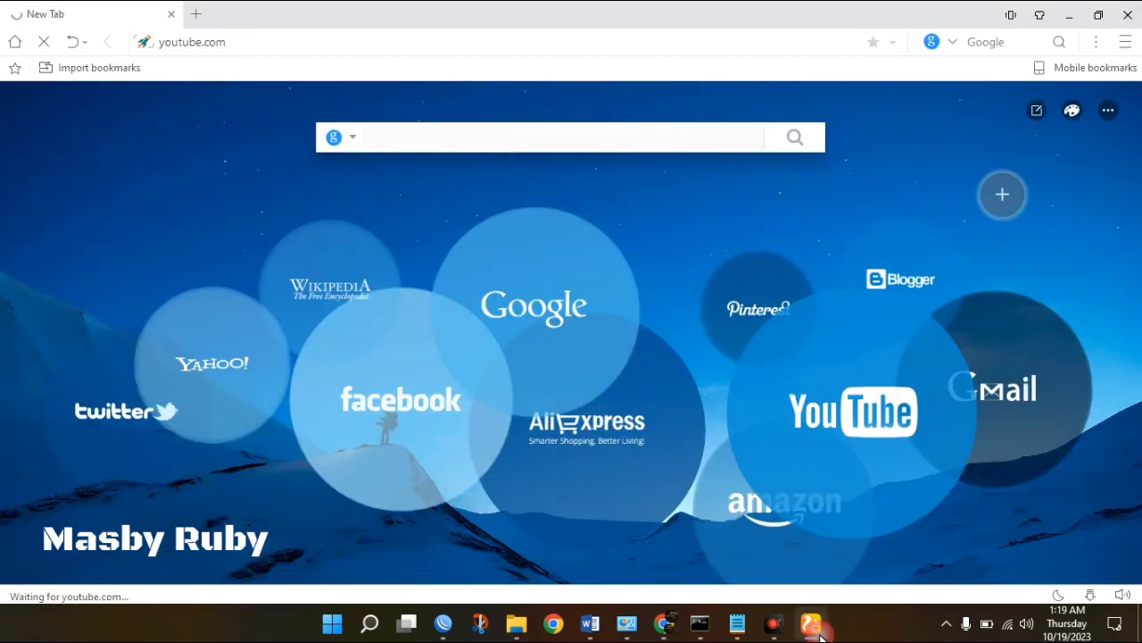
pyautogui.click(1069, 15)
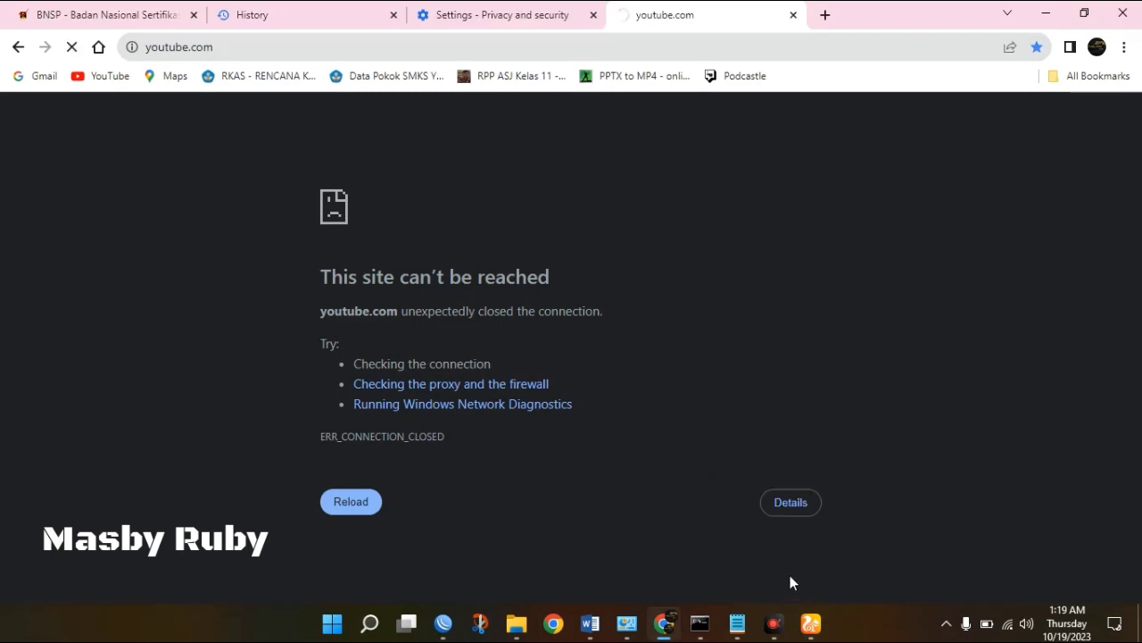
pyautogui.click(811, 624)
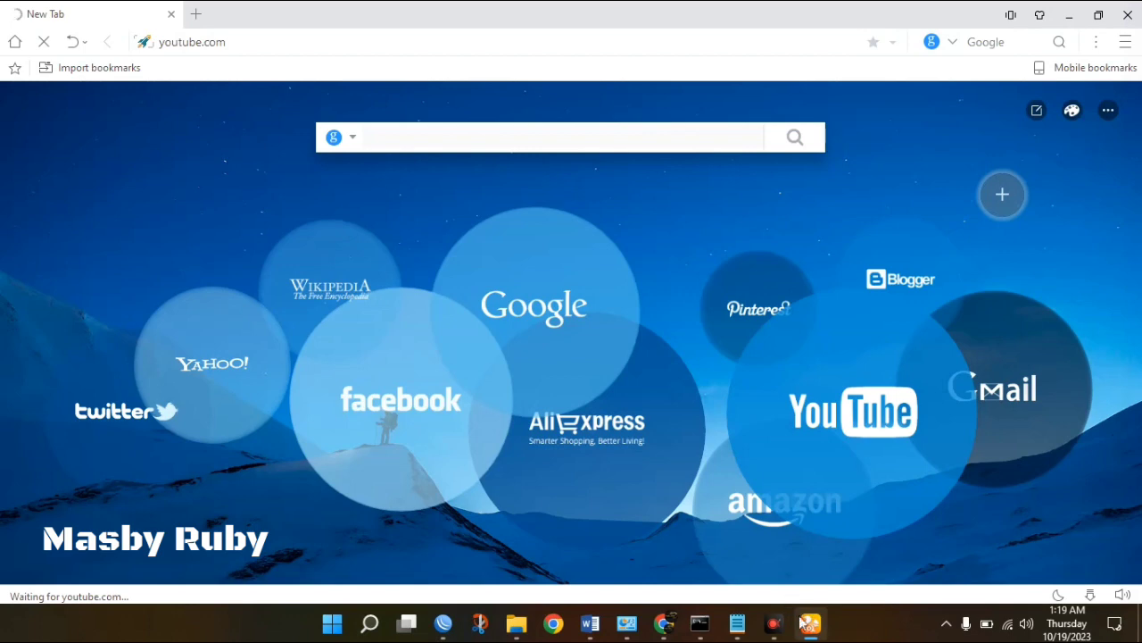
pyautogui.moveTo(814, 635)
pyautogui.click(811, 628)
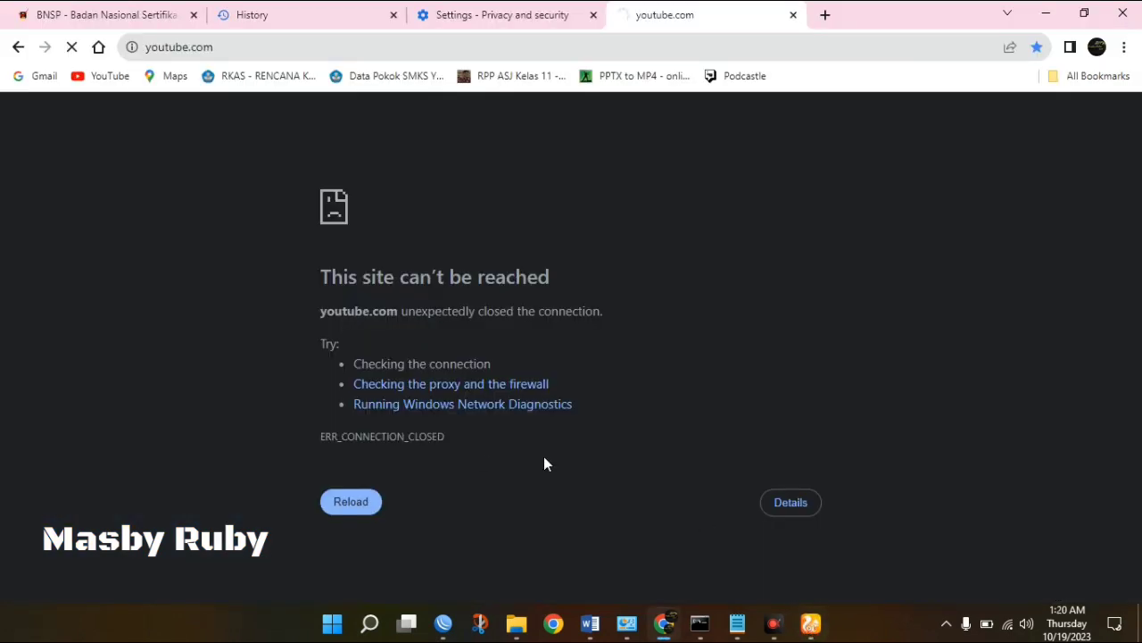
pyautogui.click(444, 623)
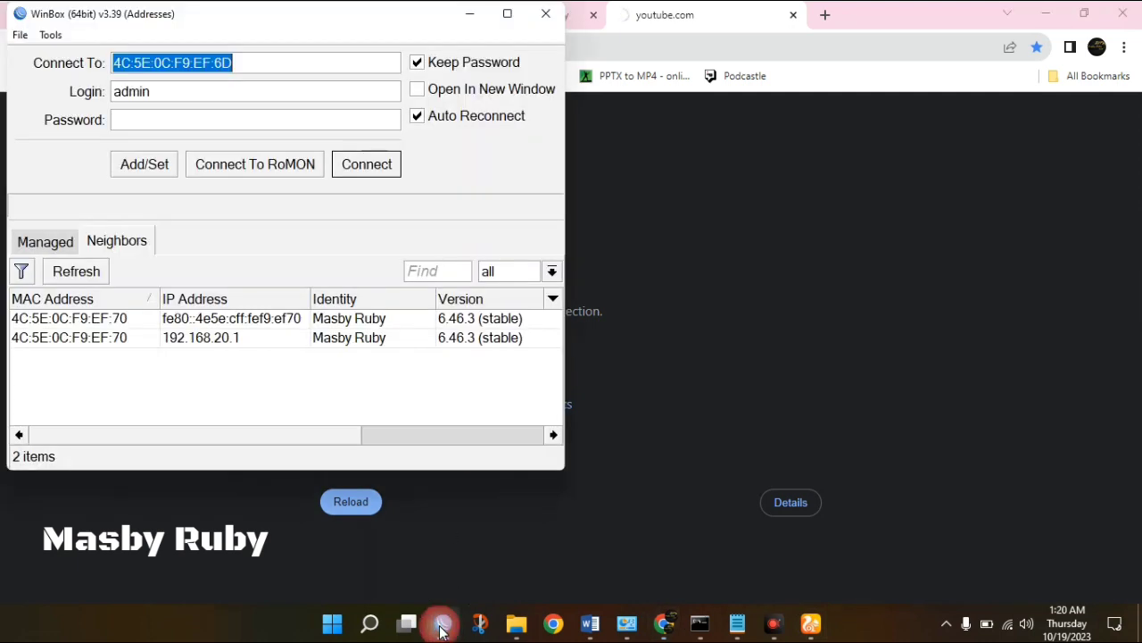
# Connect to the router neighbor and open IP > Firewall.
pyautogui.click(120, 337)
pyautogui.click(391, 166)
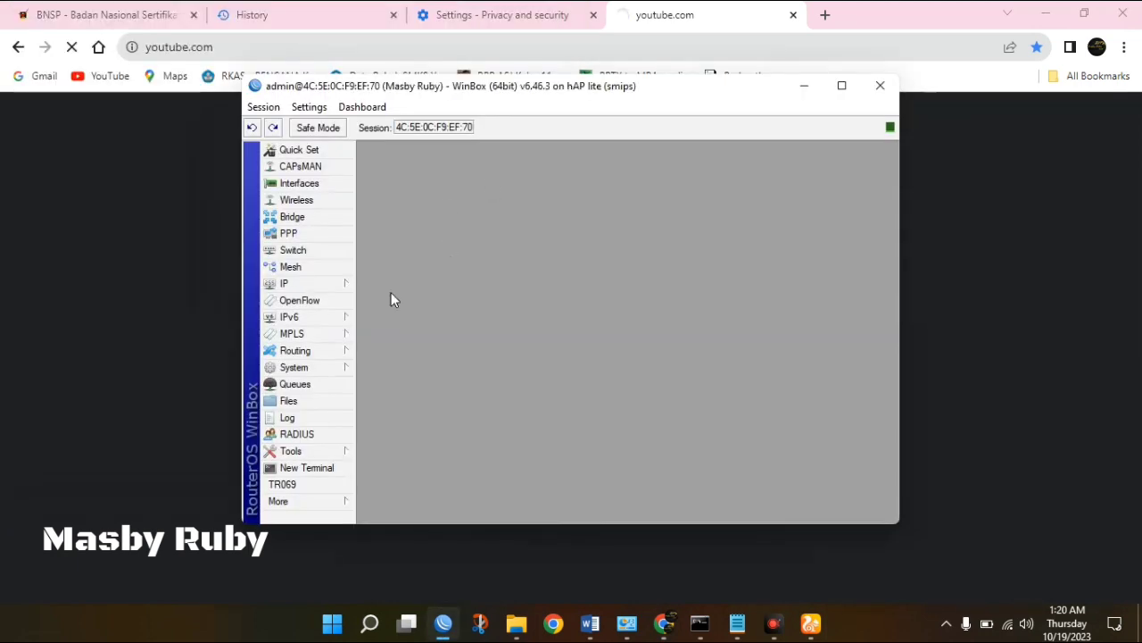
pyautogui.click(321, 283)
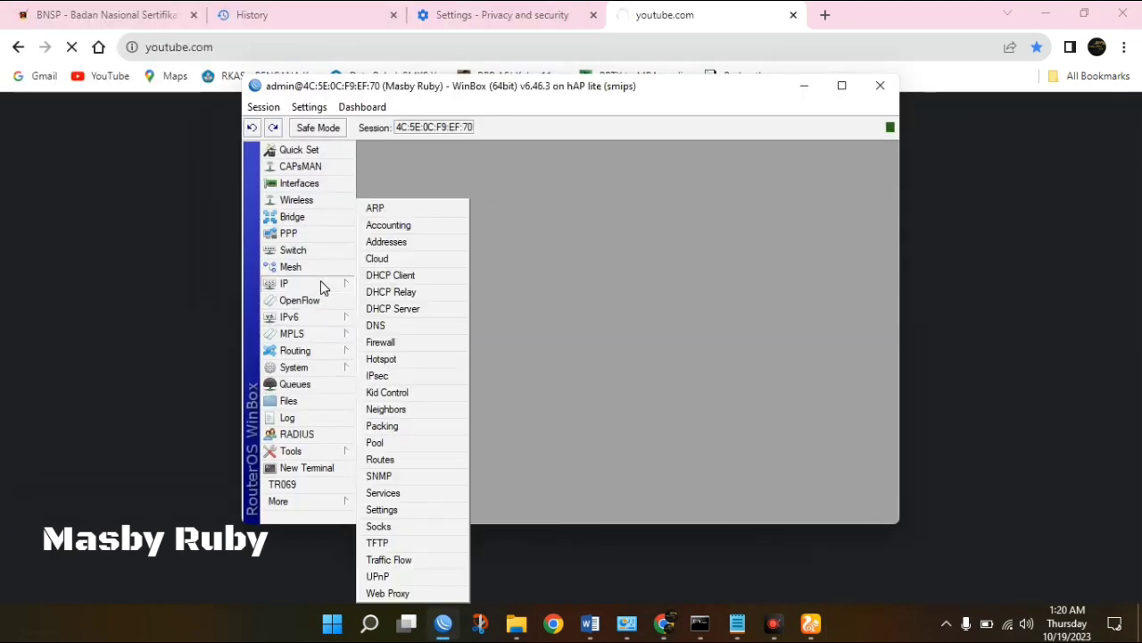
pyautogui.click(405, 341)
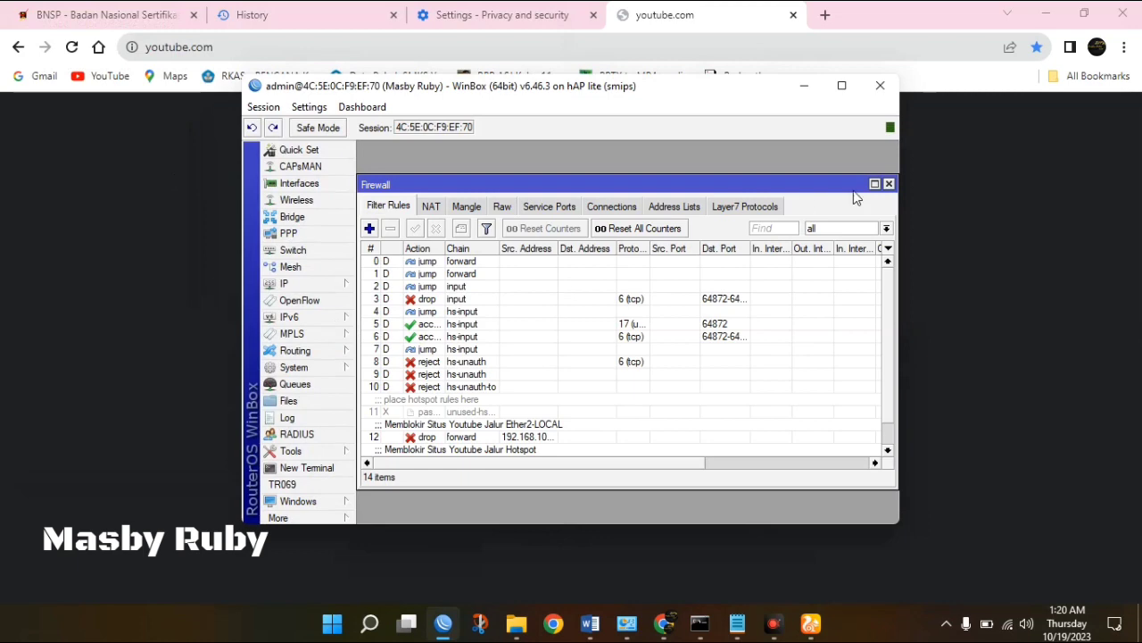
# Enlarge the firewall window to show drop rules 12 and 13, then switch to Word.
pyautogui.click(842, 87)
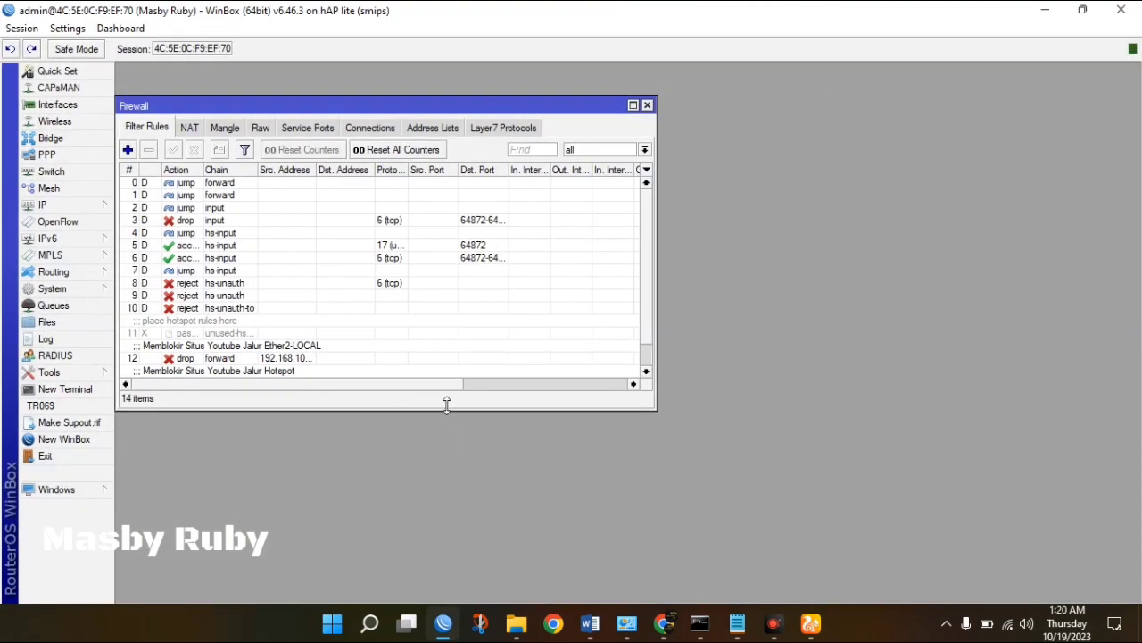
pyautogui.moveTo(446, 405); pyautogui.dragTo(449, 476)
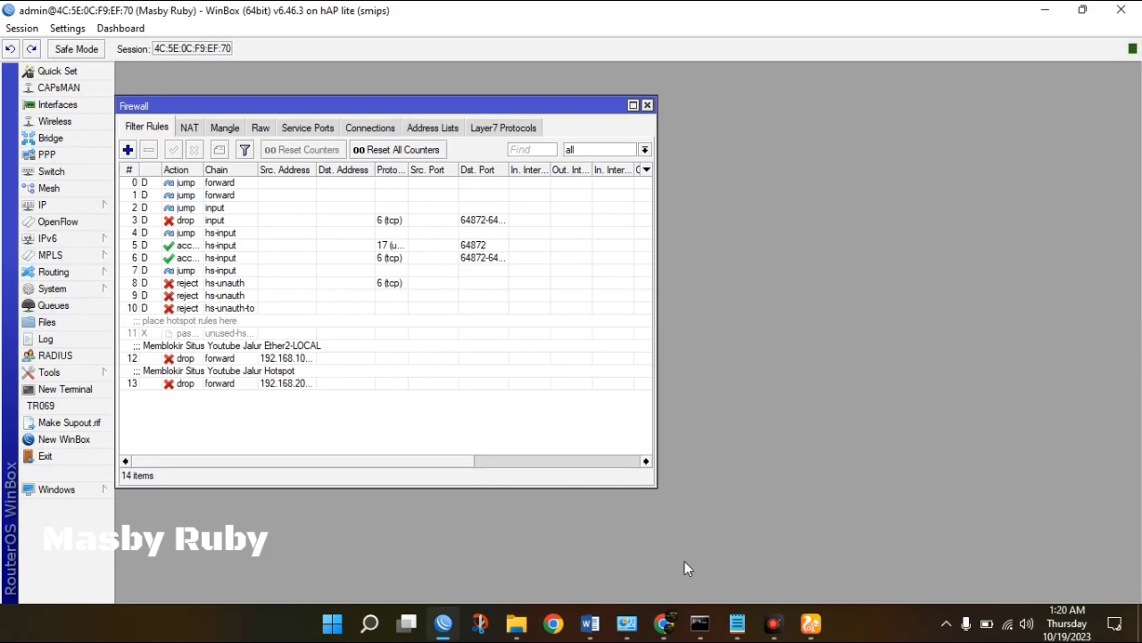
pyautogui.click(592, 623)
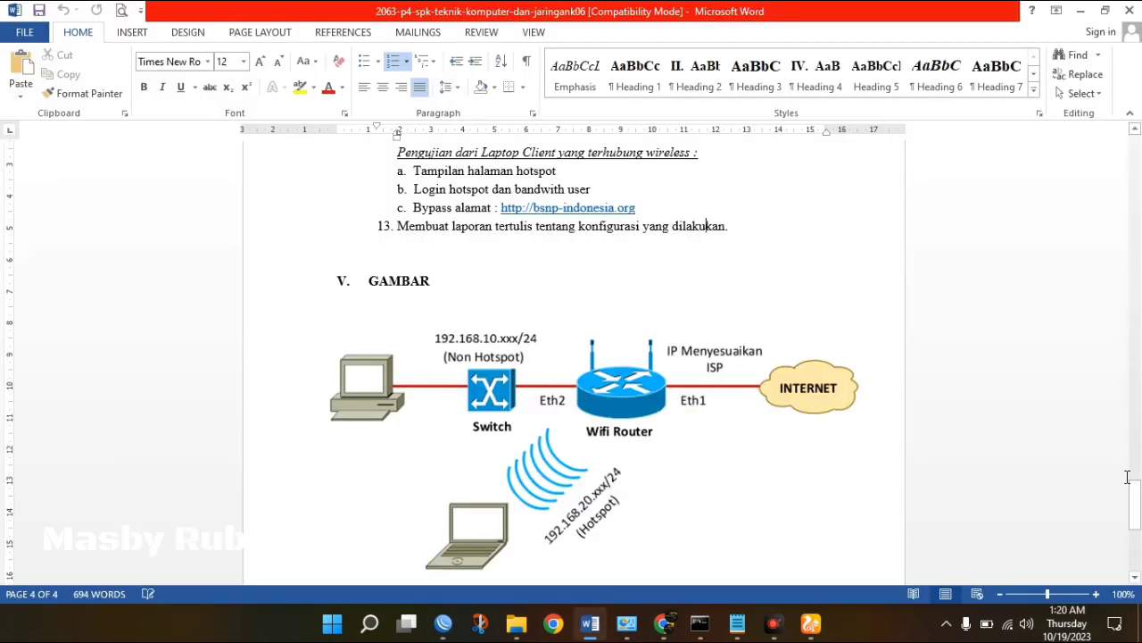
pyautogui.moveTo(1138, 529); pyautogui.dragTo(1132, 168)
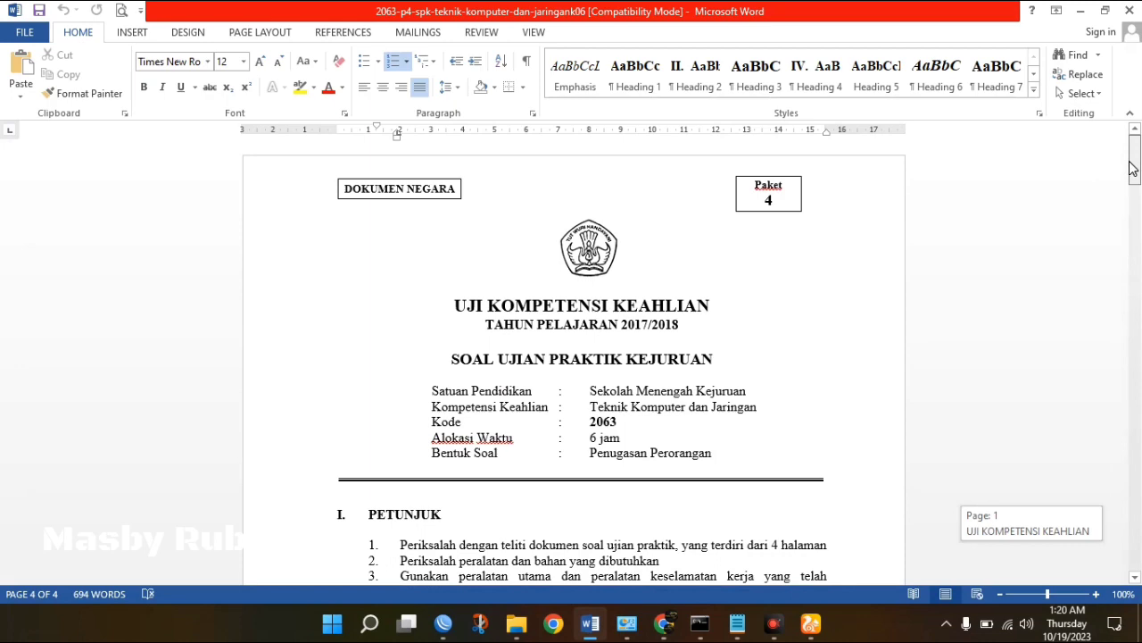
pyautogui.moveTo(1132, 170); pyautogui.dragTo(1133, 263)
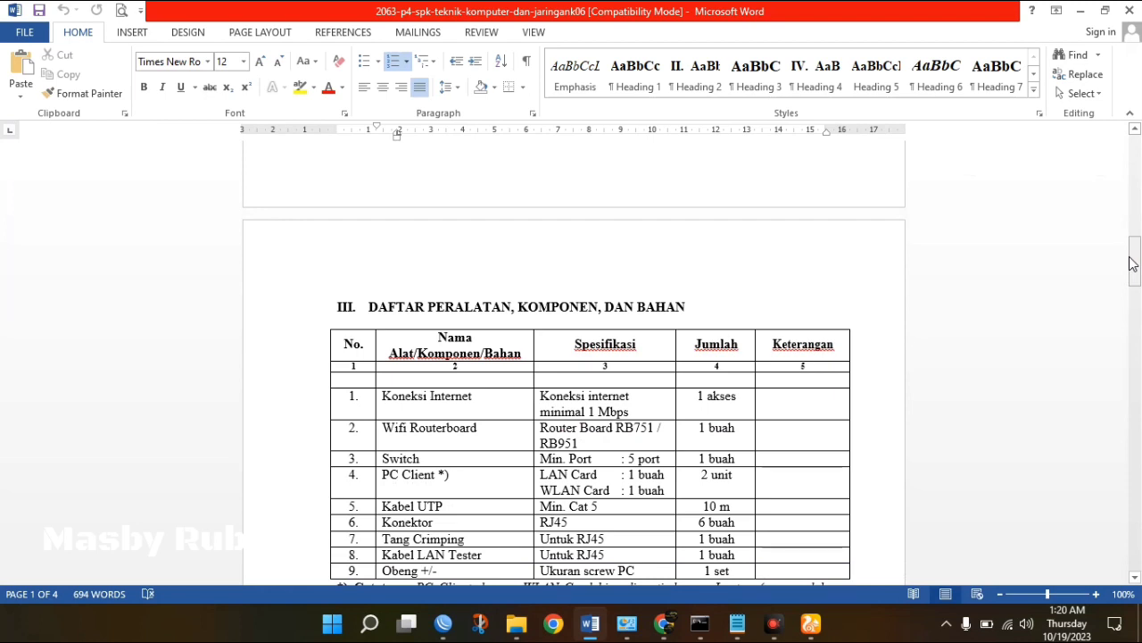
pyautogui.moveTo(1132, 263); pyautogui.dragTo(1132, 161)
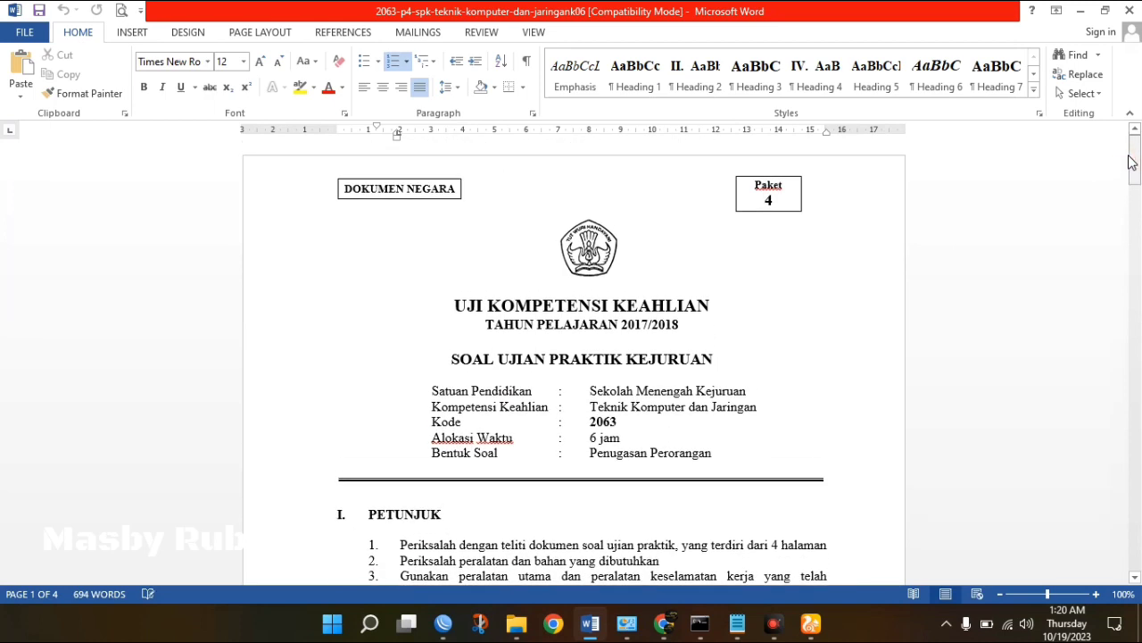